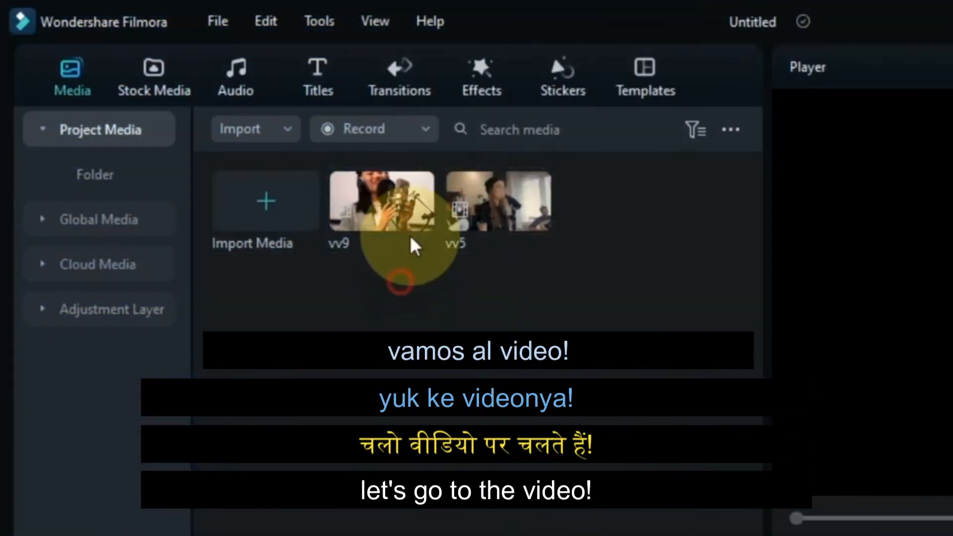
Step: Place the clips vv9 and vv5 one after the other from the timeline's start and scrub through both
{"action": "left_click_drag", "start_coordinate": [409, 237], "coordinate": [162, 526]}
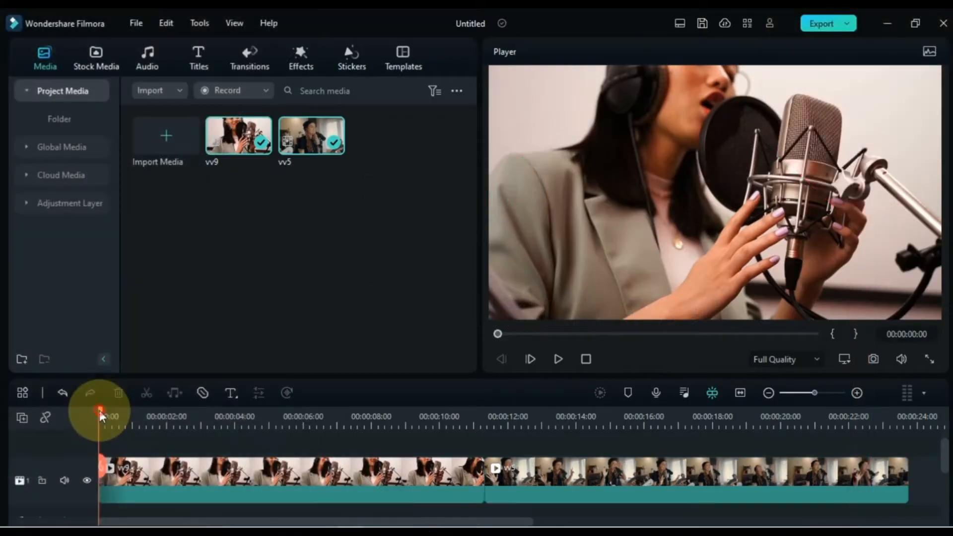
{"action": "left_click_drag", "start_coordinate": [100, 415], "coordinate": [601, 424]}
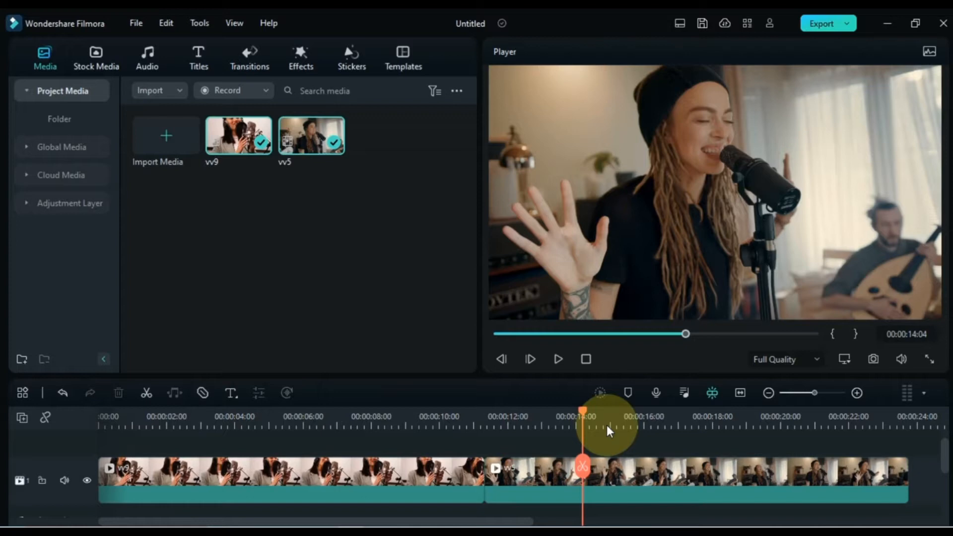
{"action": "left_click_drag", "start_coordinate": [606, 425], "coordinate": [130, 453]}
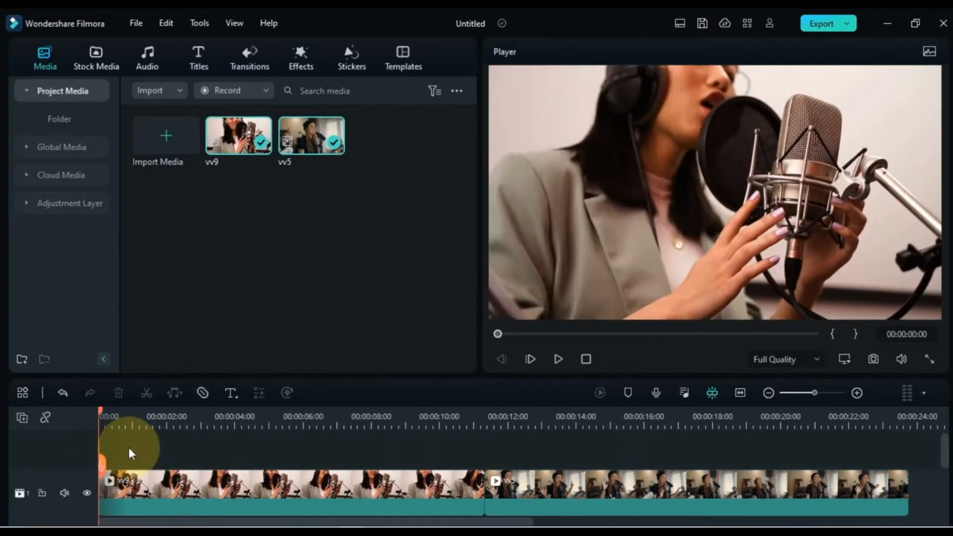
Step: Add a second video track above the track holding the two clips
{"action": "scroll", "coordinate": [129, 452], "scroll_direction": "up", "scroll_amount": 1}
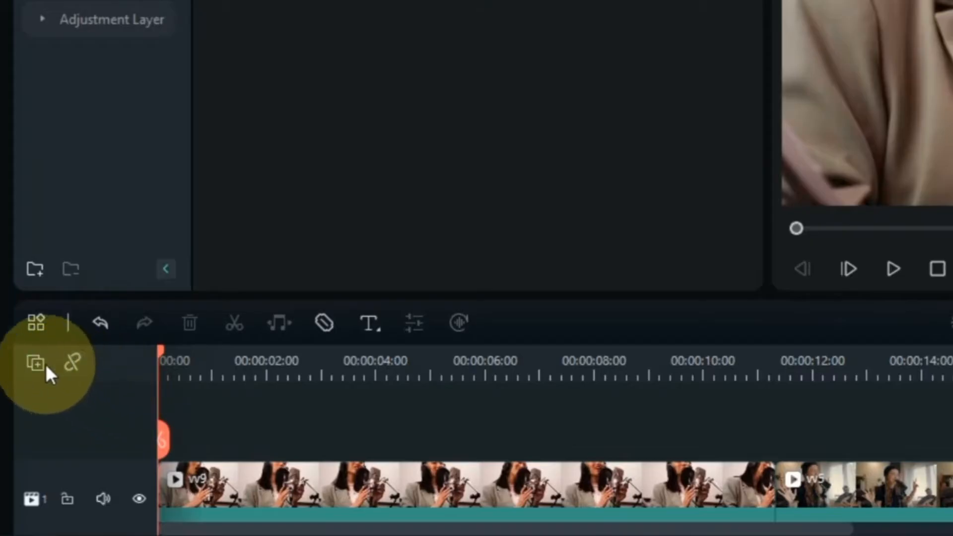
{"action": "left_click", "coordinate": [22, 418]}
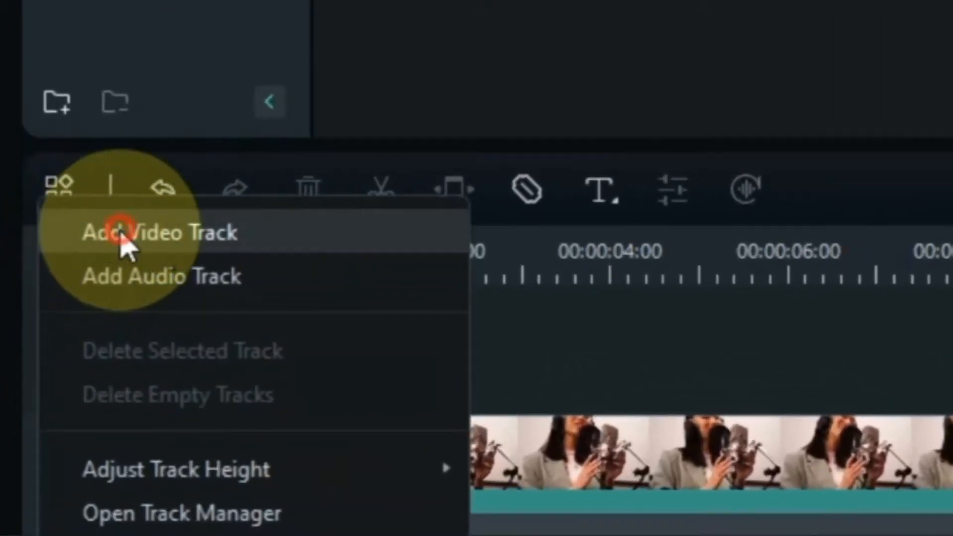
{"action": "left_click", "coordinate": [100, 280]}
{"action": "scroll", "coordinate": [363, 344], "scroll_direction": "down", "scroll_amount": 4}
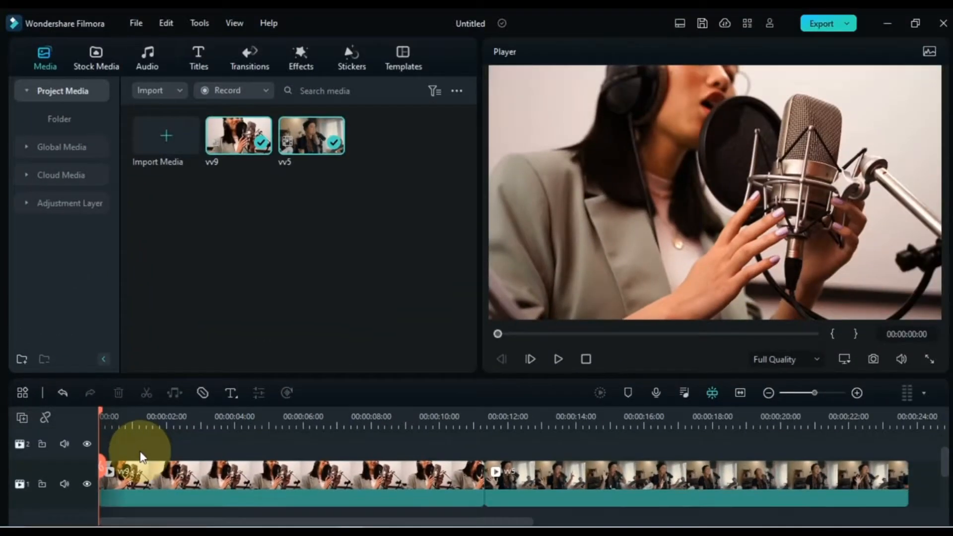
{"action": "scroll", "coordinate": [364, 344], "scroll_direction": "up", "scroll_amount": 1}
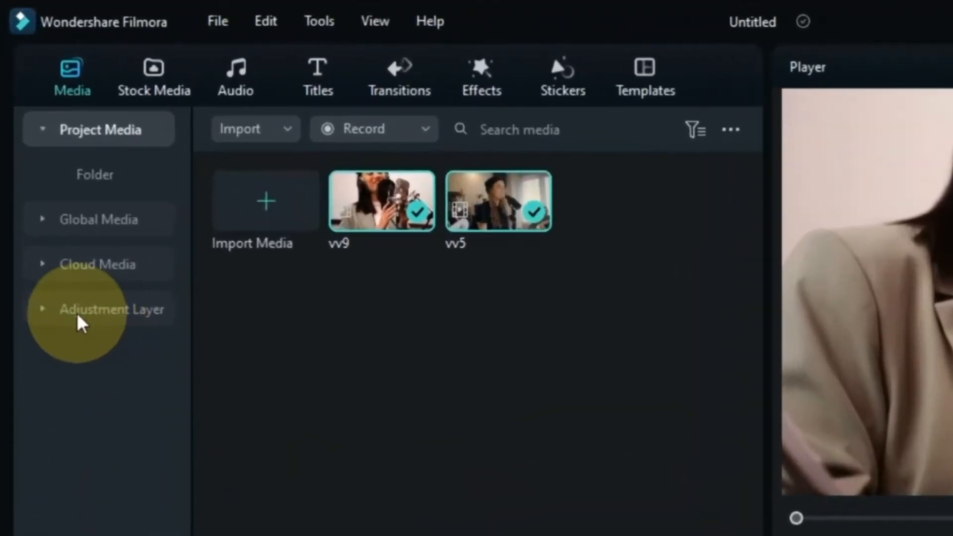
Step: Place the preset Adjustment Layer at the start of video track 2
{"action": "left_click", "coordinate": [47, 204]}
{"action": "mouse_move", "coordinate": [242, 249]}
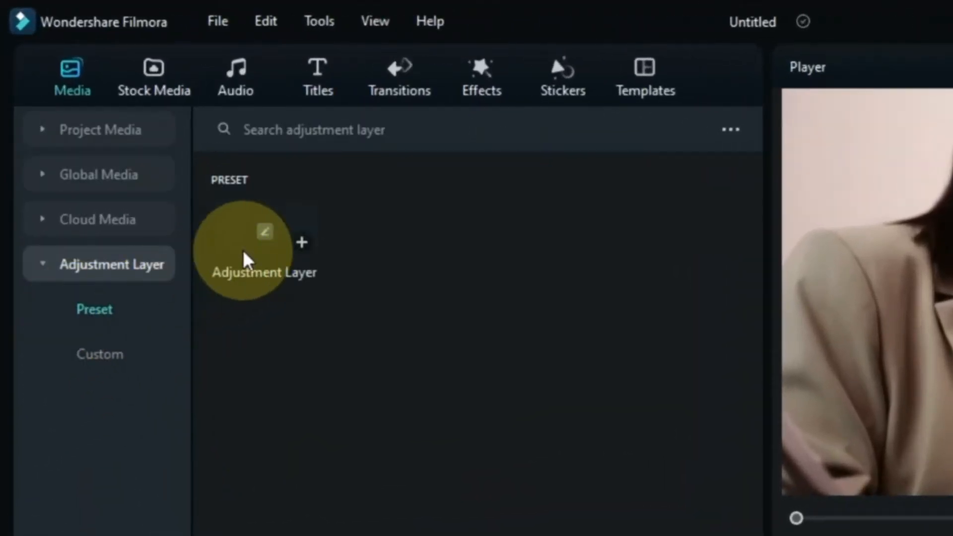
{"action": "left_click_drag", "start_coordinate": [243, 249], "coordinate": [131, 474]}
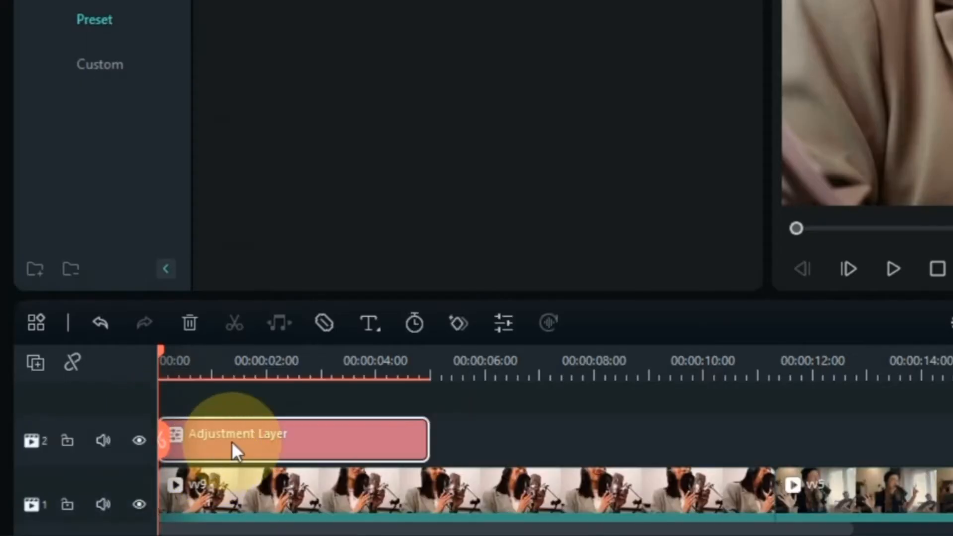
Step: Turn on Auto Enhance in the adjustment layer's basic settings
{"action": "double_click", "coordinate": [231, 442]}
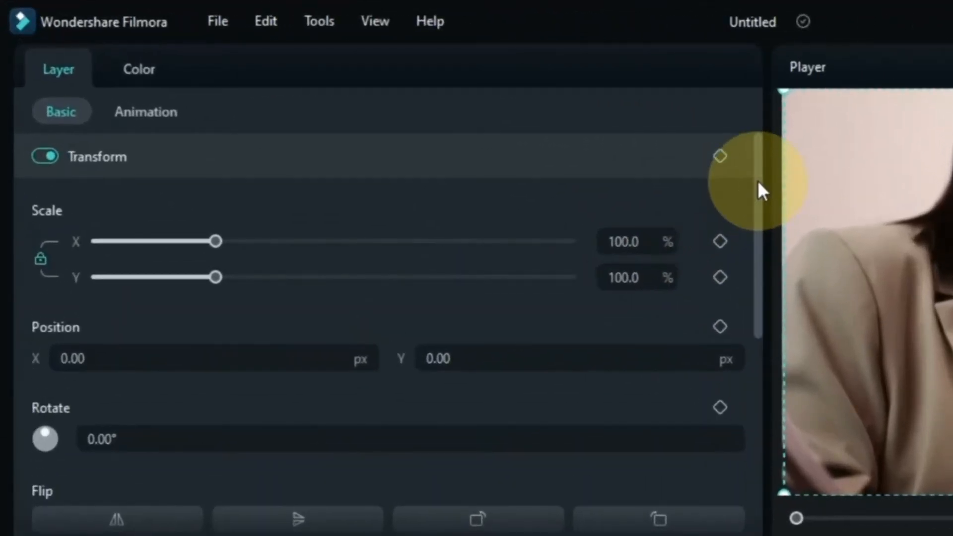
{"action": "left_click_drag", "start_coordinate": [759, 183], "coordinate": [742, 425]}
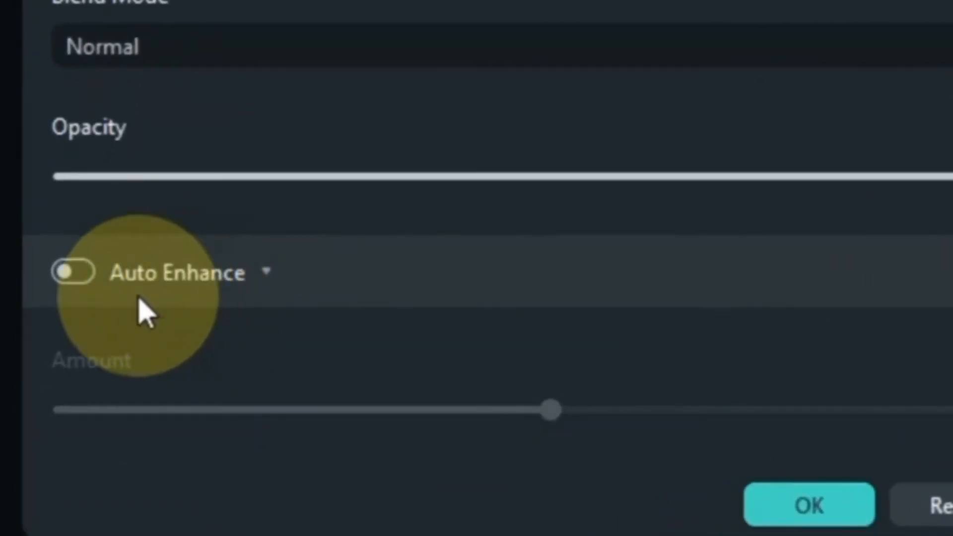
{"action": "left_click", "coordinate": [74, 272]}
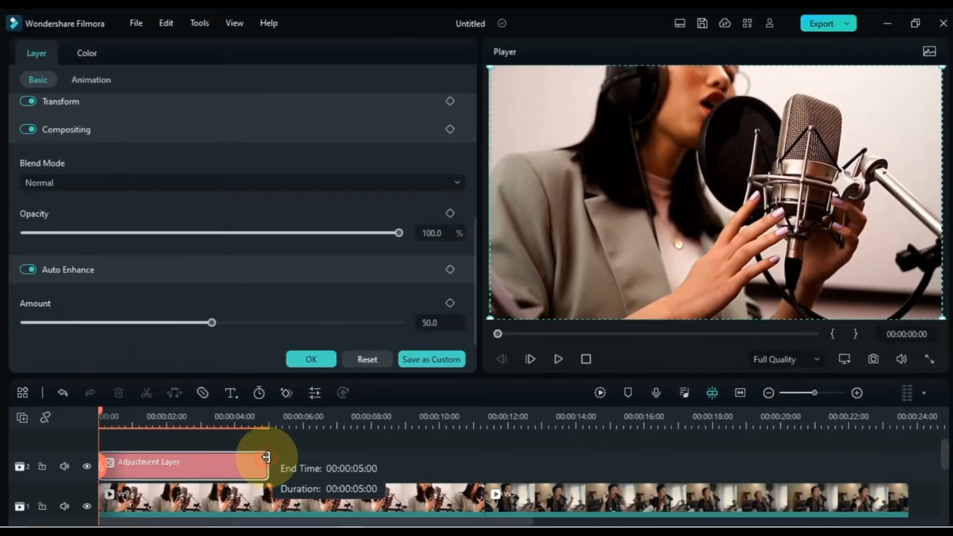
Step: Extend the adjustment layer to the end of the vv5 clip and compare the picture with Auto Enhance off and on
{"action": "left_click_drag", "start_coordinate": [266, 457], "coordinate": [907, 453]}
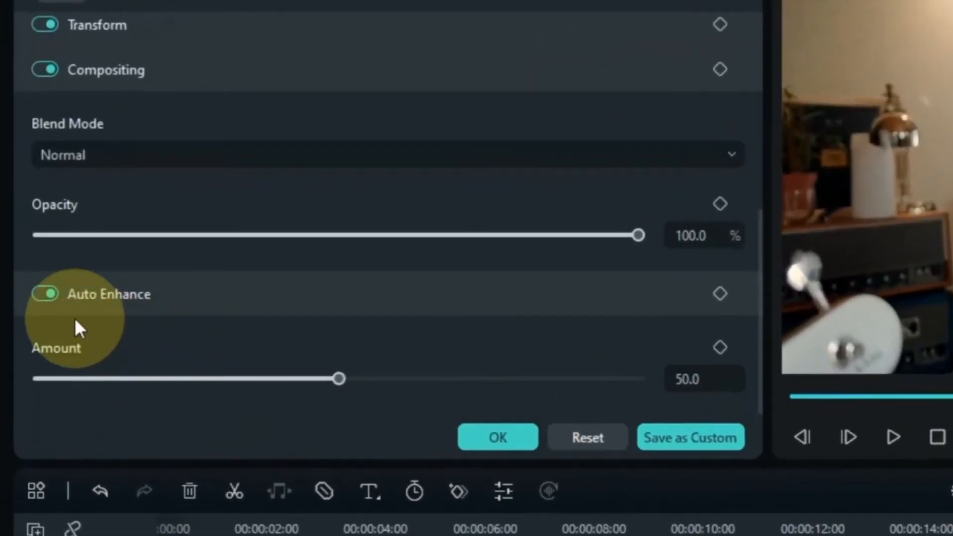
{"action": "left_click", "coordinate": [27, 269]}
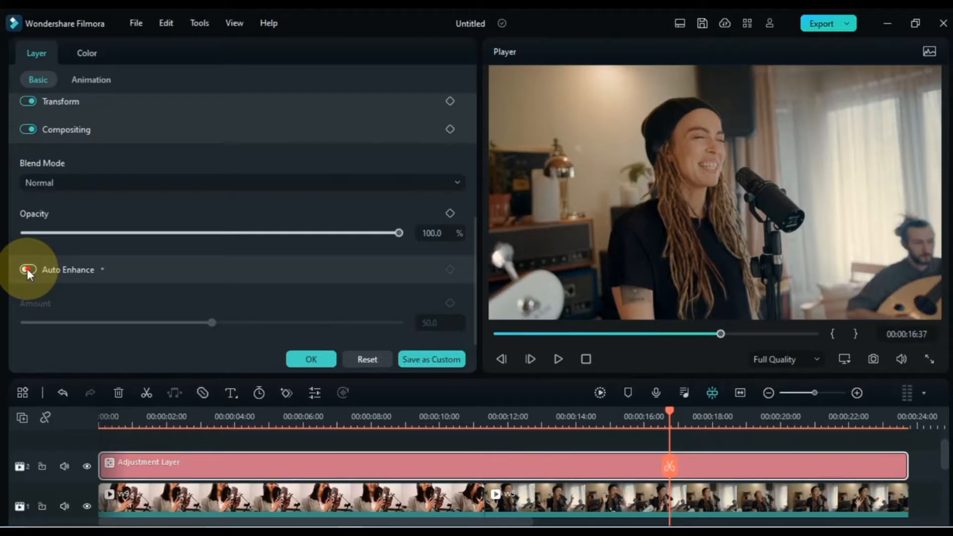
{"action": "left_click", "coordinate": [27, 269]}
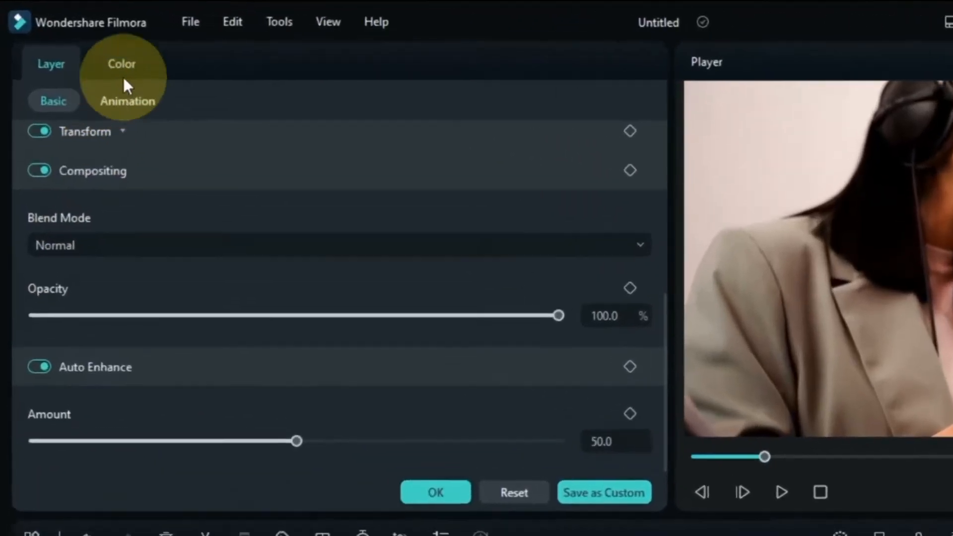
Step: Set the adjustment layer's white balance to a temperature of 39.0 and a tint of 37.5
{"action": "left_click", "coordinate": [89, 53]}
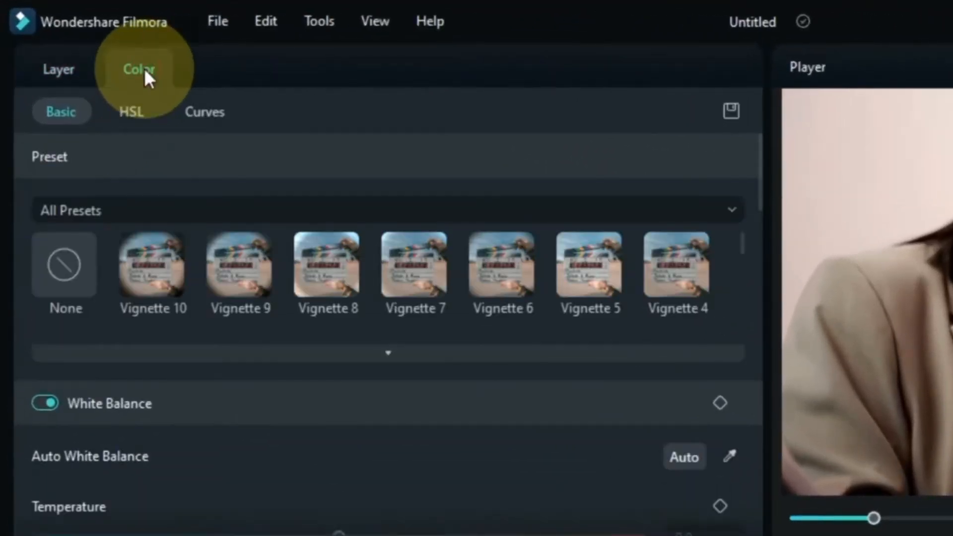
{"action": "left_click_drag", "start_coordinate": [761, 156], "coordinate": [595, 241]}
{"action": "left_click_drag", "start_coordinate": [338, 215], "coordinate": [457, 215]}
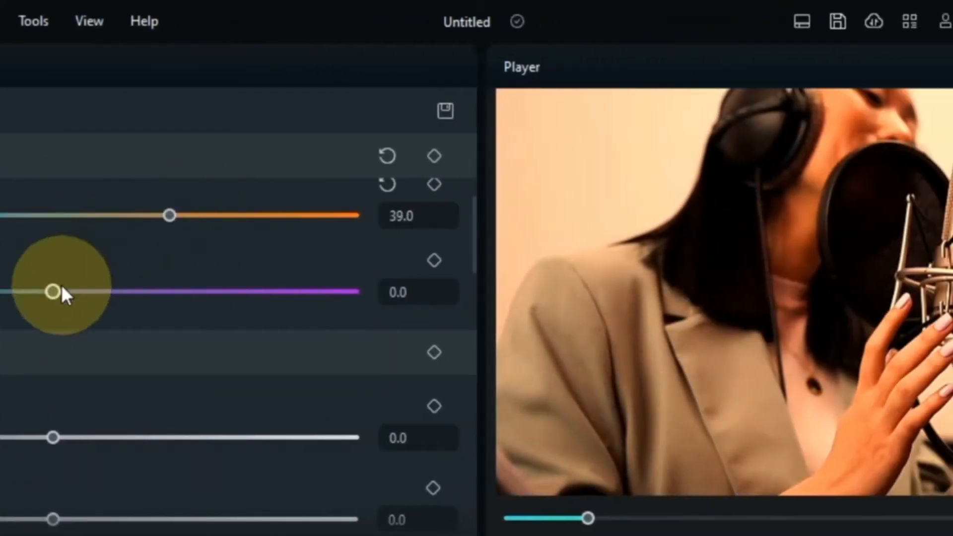
{"action": "left_click_drag", "start_coordinate": [61, 291], "coordinate": [166, 293]}
Step: Set the adjustment layer's exposure to 8.2, brightness to 8.3 and contrast to about -25.5, and apply the settings
{"action": "left_click_drag", "start_coordinate": [54, 437], "coordinate": [78, 439]}
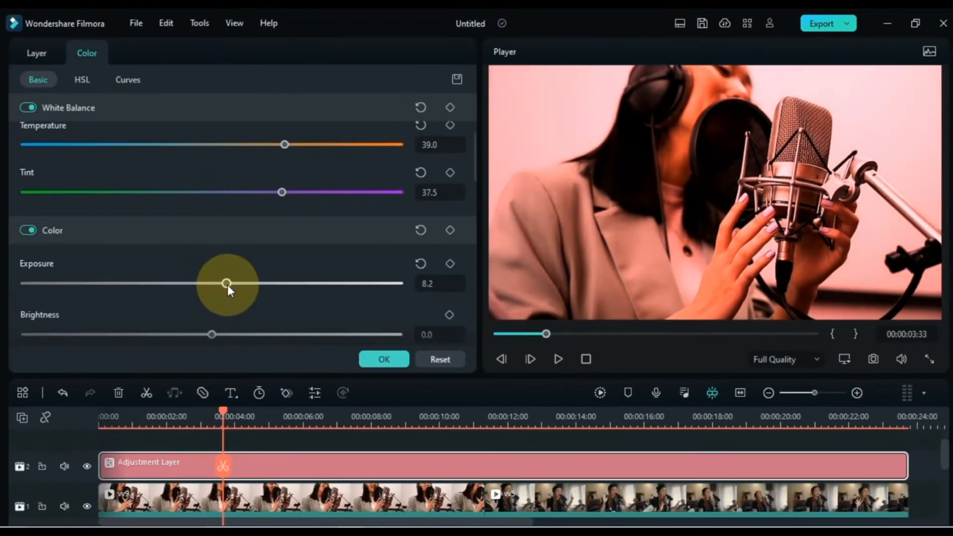
{"action": "left_click_drag", "start_coordinate": [211, 334], "coordinate": [227, 335]}
{"action": "left_click_drag", "start_coordinate": [475, 152], "coordinate": [478, 187]}
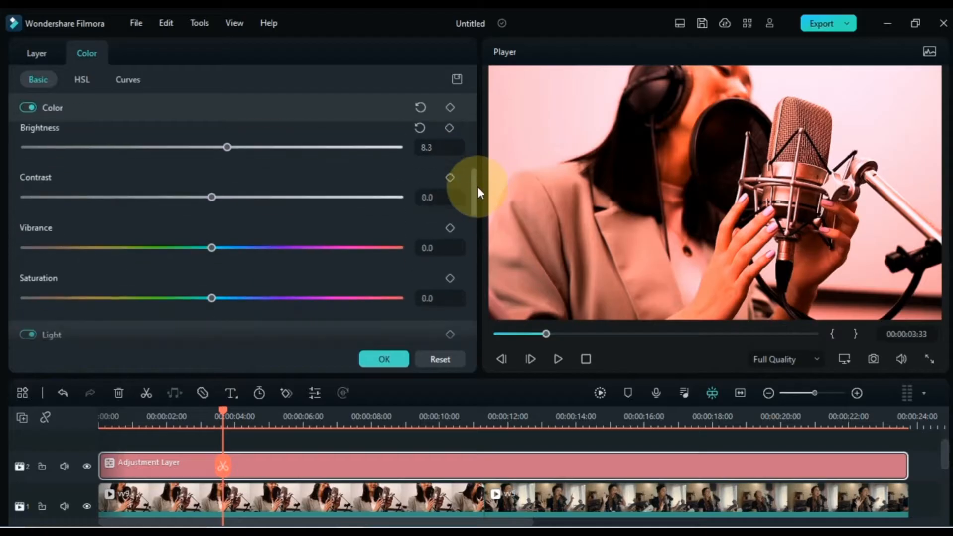
{"action": "left_click_drag", "start_coordinate": [241, 197], "coordinate": [141, 212]}
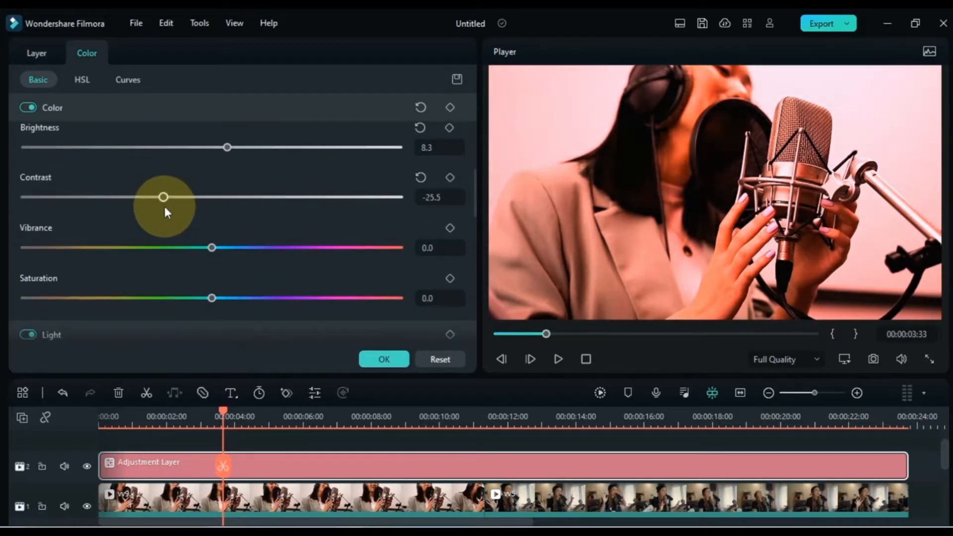
{"action": "left_click", "coordinate": [373, 363]}
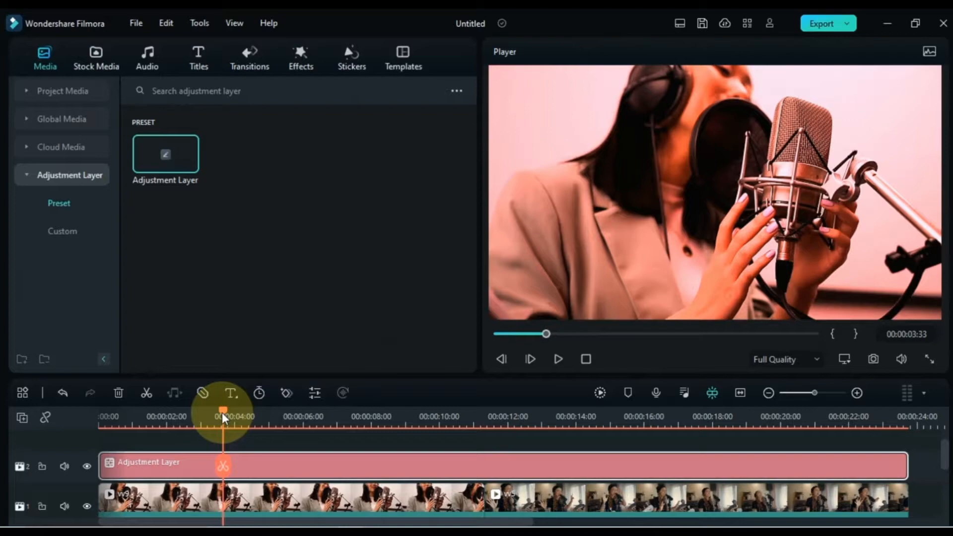
Step: Compare the picture in both clips with and without the adjustment layer by hiding and showing video track 2
{"action": "left_click_drag", "start_coordinate": [225, 413], "coordinate": [235, 416]}
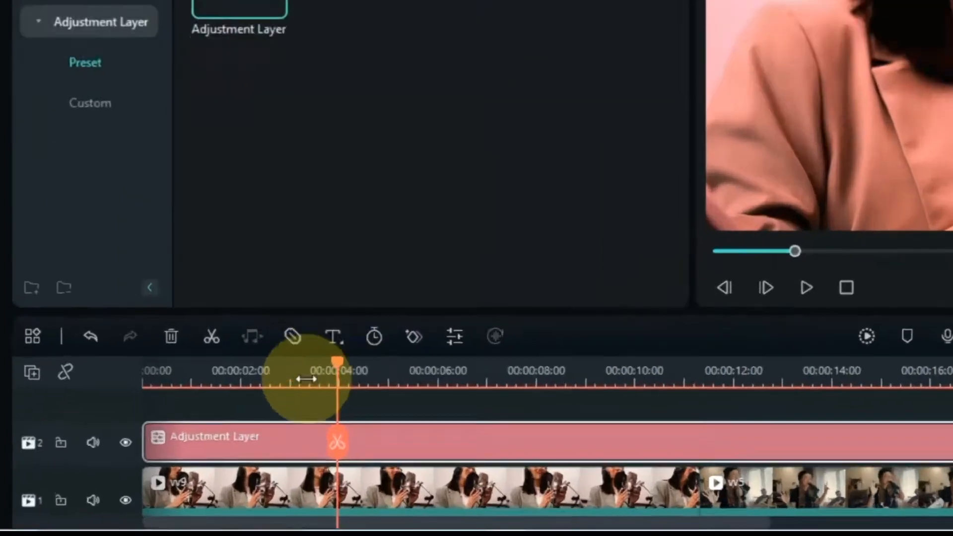
{"action": "left_click", "coordinate": [125, 442]}
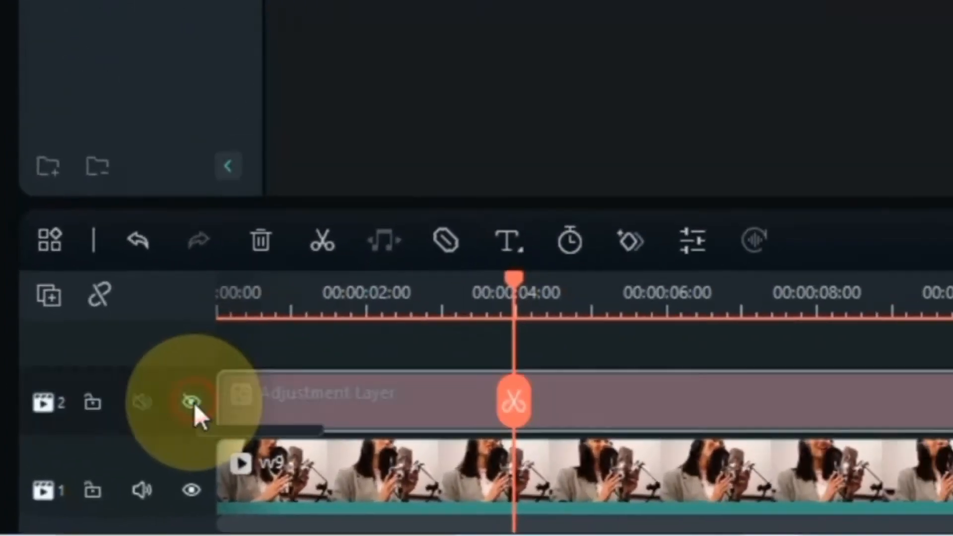
{"action": "left_click", "coordinate": [126, 443]}
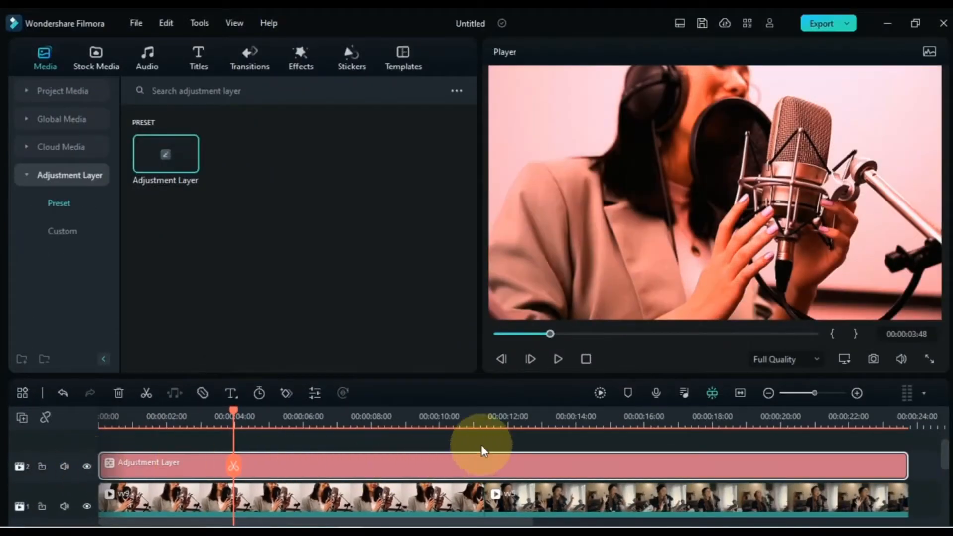
{"action": "left_click", "coordinate": [661, 418]}
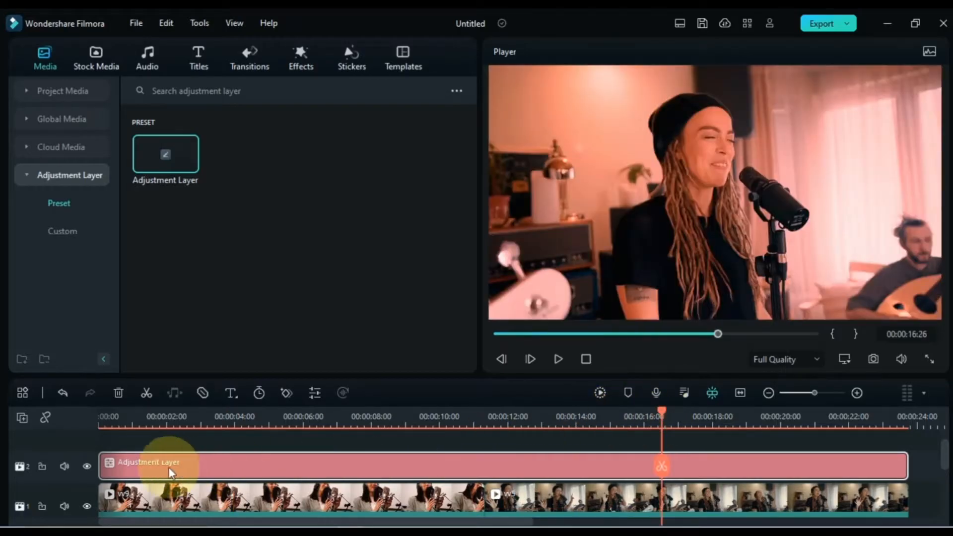
{"action": "left_click", "coordinate": [87, 466]}
{"action": "left_click", "coordinate": [87, 466]}
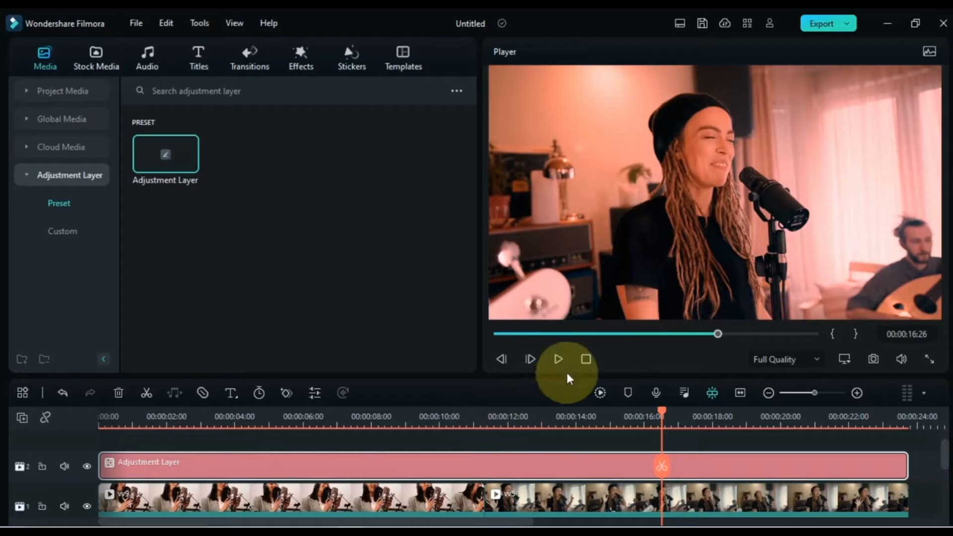
Step: Play back a short part of the color-adjusted vv5 clip and pause it
{"action": "left_click", "coordinate": [559, 359]}
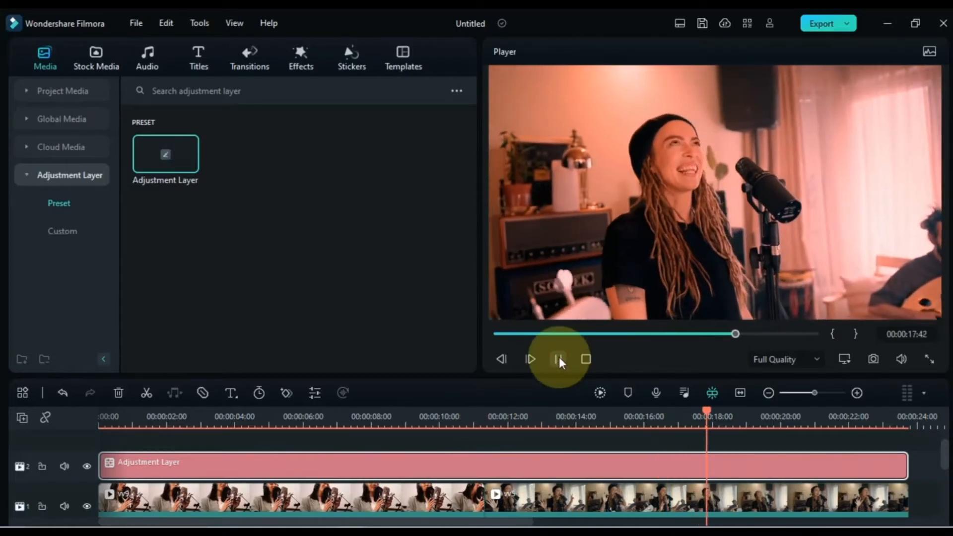
{"action": "left_click", "coordinate": [559, 359]}
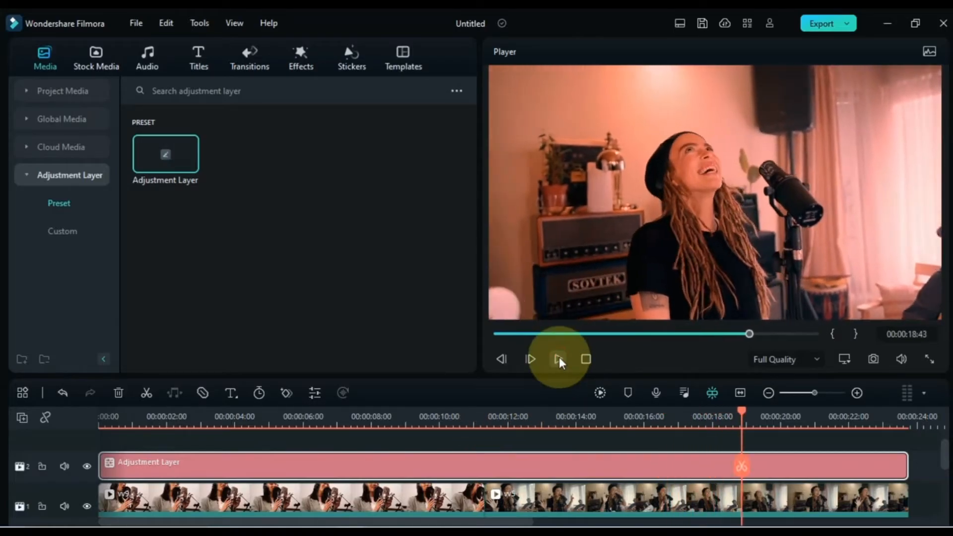
{"action": "left_click", "coordinate": [678, 441]}
Step: Place the clip 4568970 at the start of the first video track
{"action": "scroll", "coordinate": [680, 444], "scroll_direction": "up", "scroll_amount": 1}
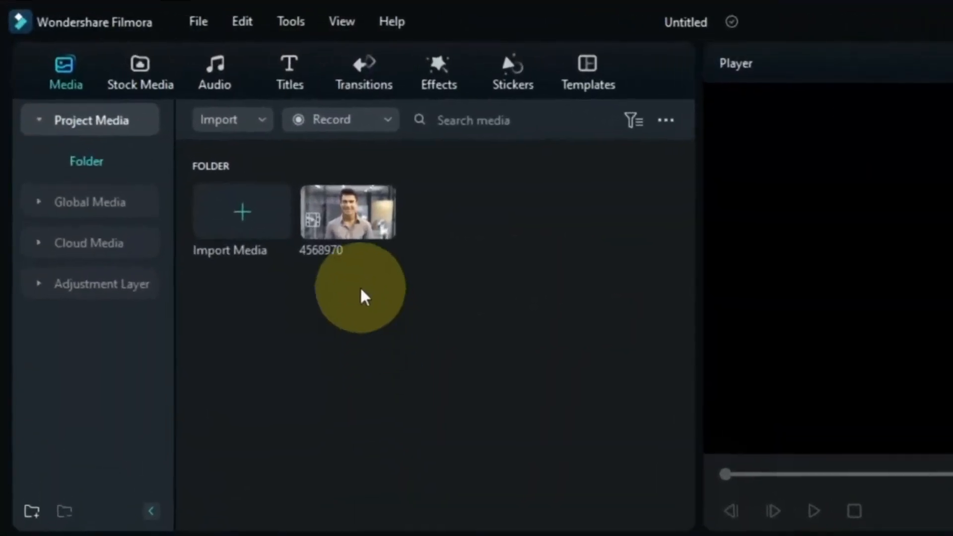
{"action": "left_click", "coordinate": [233, 160]}
{"action": "left_click_drag", "start_coordinate": [355, 196], "coordinate": [106, 485]}
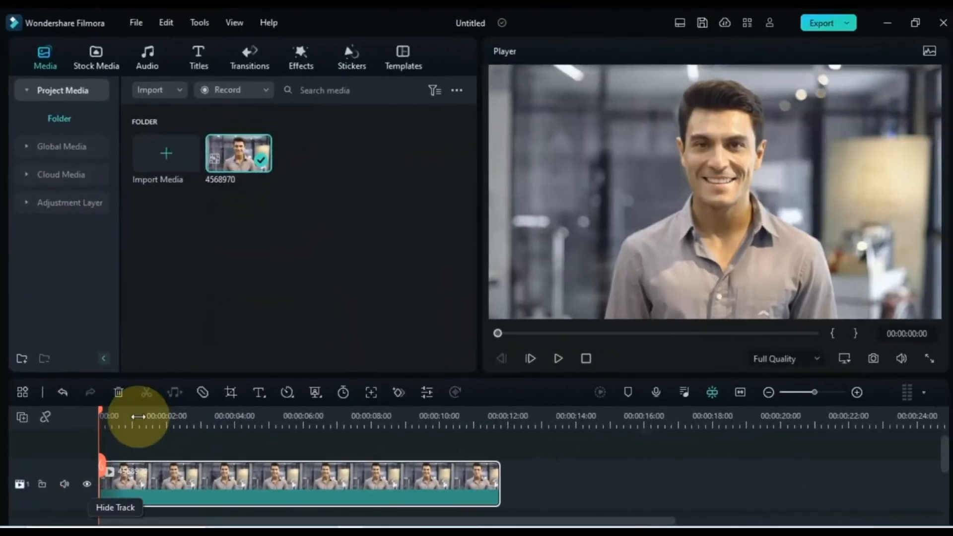
Step: Draw a closed pen mask on clip 4568970 around the man, following both arms, shoulders, neck and head and closing along the frame's lower edge
{"action": "double_click", "coordinate": [241, 498]}
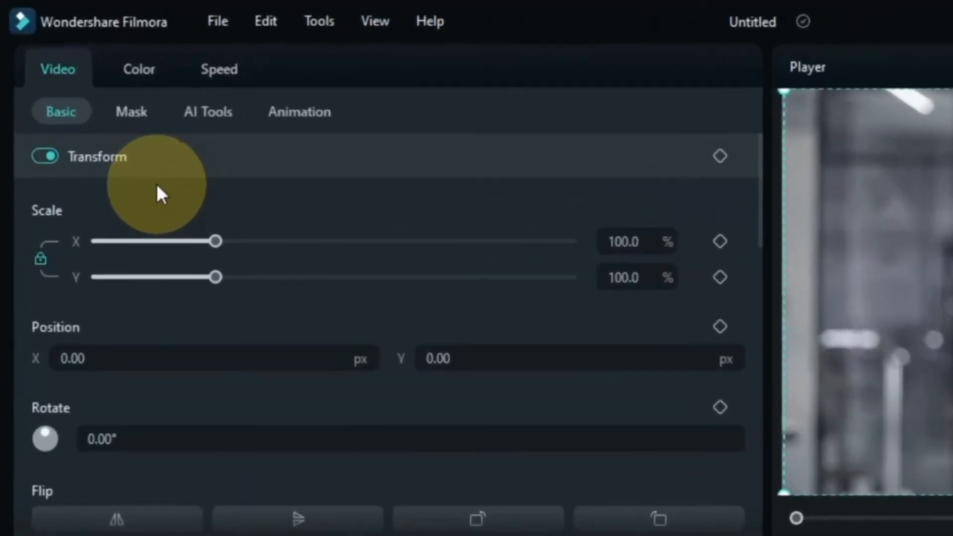
{"action": "left_click", "coordinate": [131, 113]}
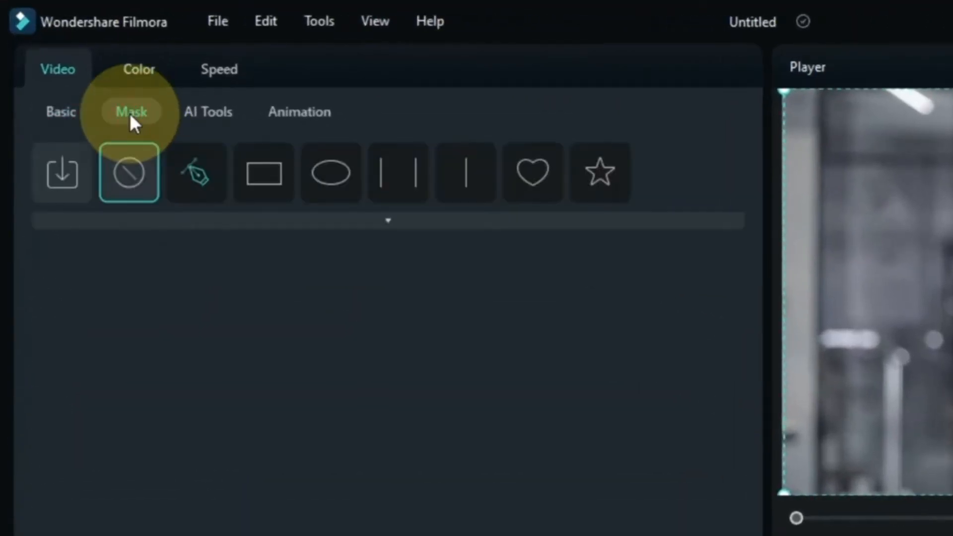
{"action": "left_click", "coordinate": [199, 173]}
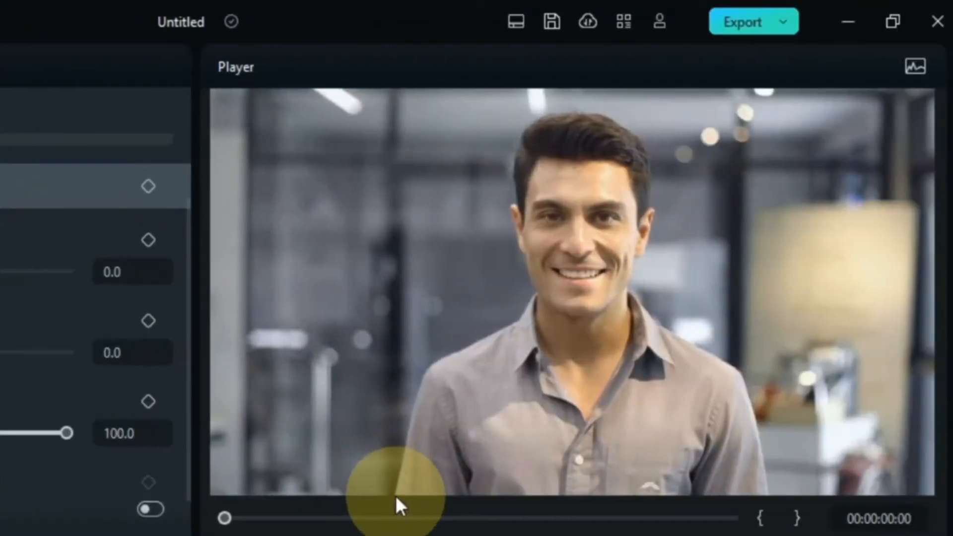
{"action": "left_click", "coordinate": [398, 490]}
{"action": "left_click", "coordinate": [410, 436]}
{"action": "left_click", "coordinate": [416, 400]}
{"action": "left_click", "coordinate": [427, 373]}
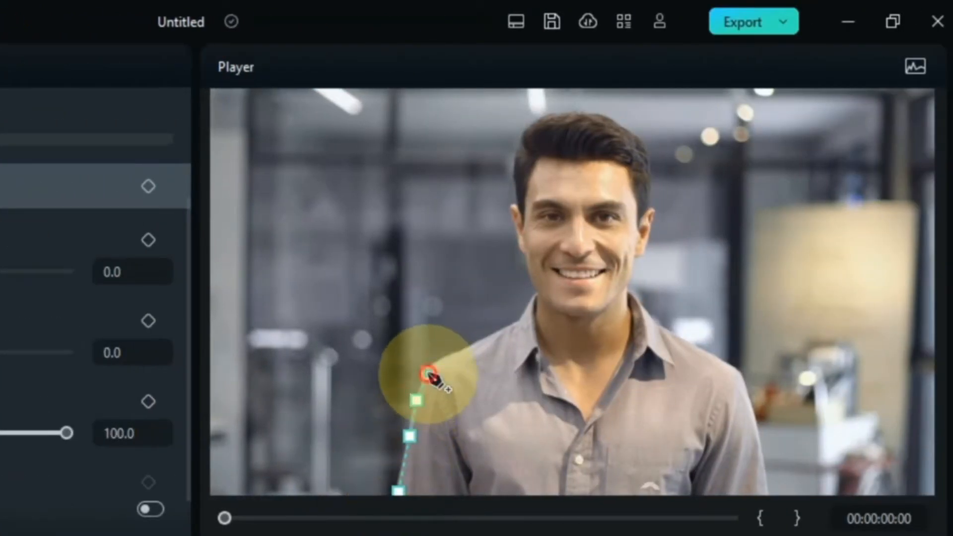
{"action": "left_click", "coordinate": [441, 360]}
{"action": "left_click", "coordinate": [461, 352]}
{"action": "left_click", "coordinate": [516, 322]}
{"action": "left_click", "coordinate": [532, 299]}
{"action": "left_click", "coordinate": [530, 272]}
{"action": "left_click", "coordinate": [511, 220]}
{"action": "left_click", "coordinate": [511, 205]}
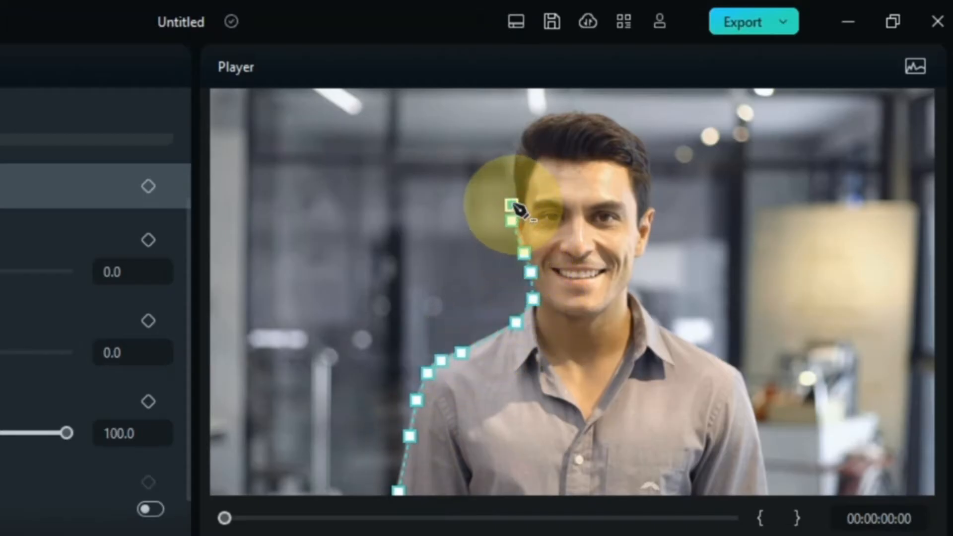
{"action": "left_click", "coordinate": [516, 195]}
{"action": "left_click", "coordinate": [514, 166]}
{"action": "left_click", "coordinate": [522, 146]}
{"action": "left_click", "coordinate": [531, 126]}
{"action": "left_click", "coordinate": [552, 116]}
{"action": "left_click", "coordinate": [577, 114]}
{"action": "left_click", "coordinate": [601, 115]}
{"action": "left_click", "coordinate": [624, 127]}
{"action": "left_click", "coordinate": [640, 142]}
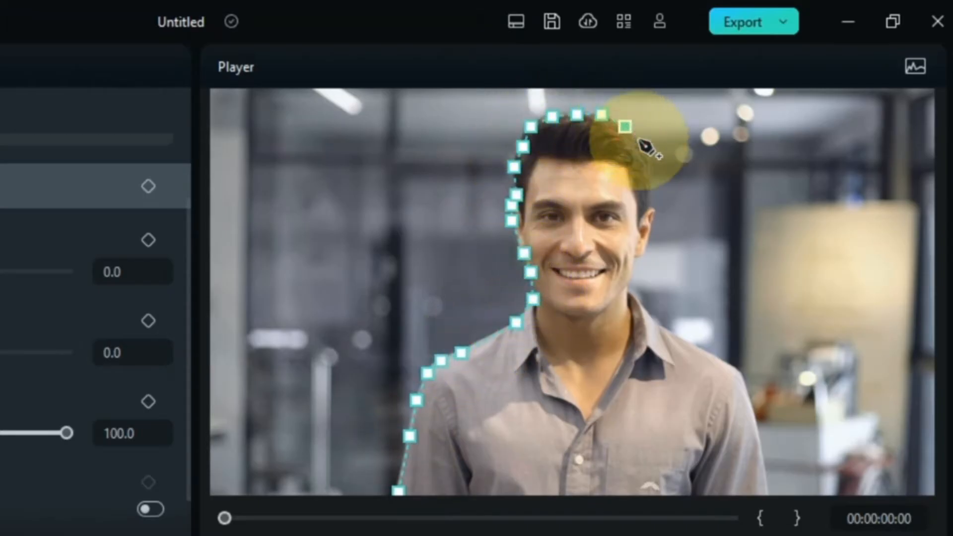
{"action": "left_click", "coordinate": [649, 167]}
{"action": "left_click", "coordinate": [652, 194]}
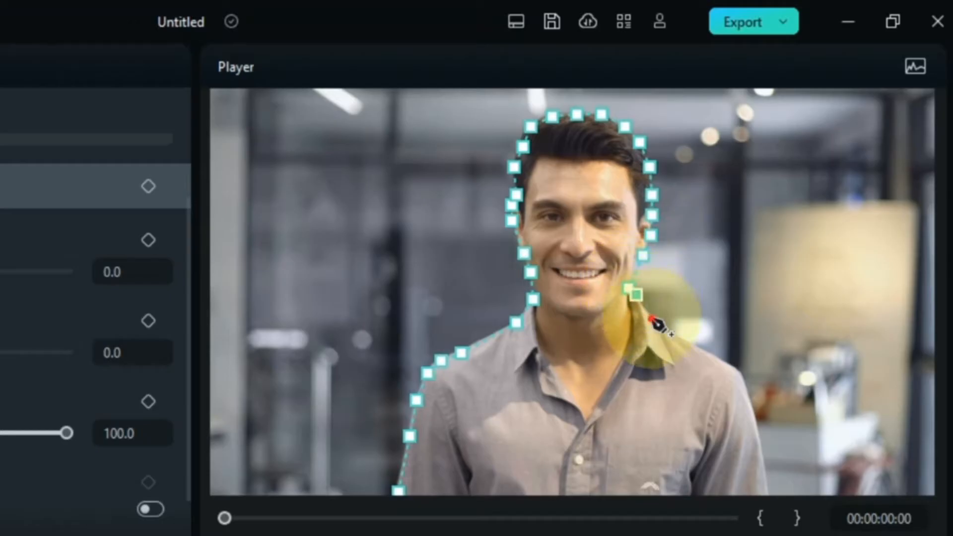
{"action": "left_click", "coordinate": [712, 354]}
{"action": "left_click", "coordinate": [731, 367]}
{"action": "left_click", "coordinate": [742, 378]}
{"action": "left_click", "coordinate": [752, 409]}
{"action": "left_click", "coordinate": [765, 473]}
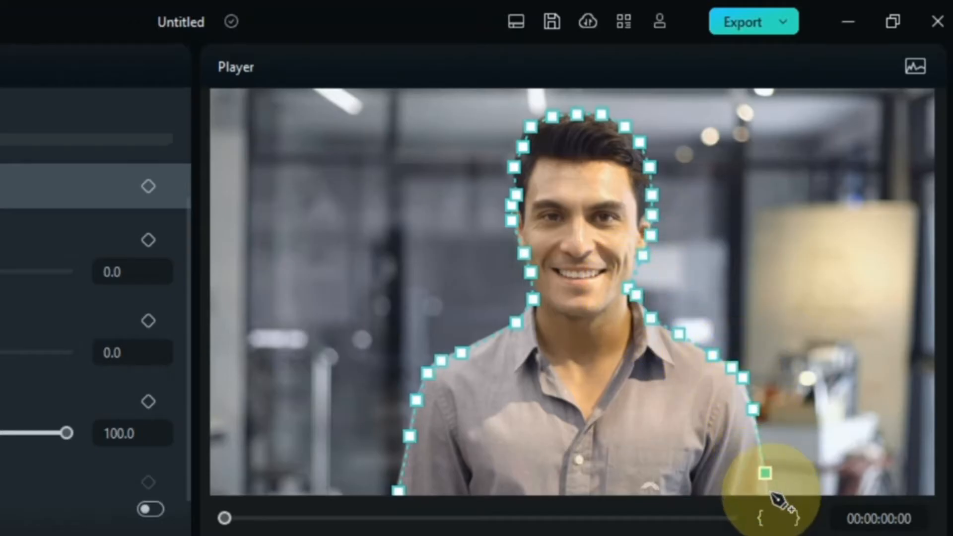
{"action": "left_click", "coordinate": [770, 491]}
{"action": "left_click", "coordinate": [399, 491]}
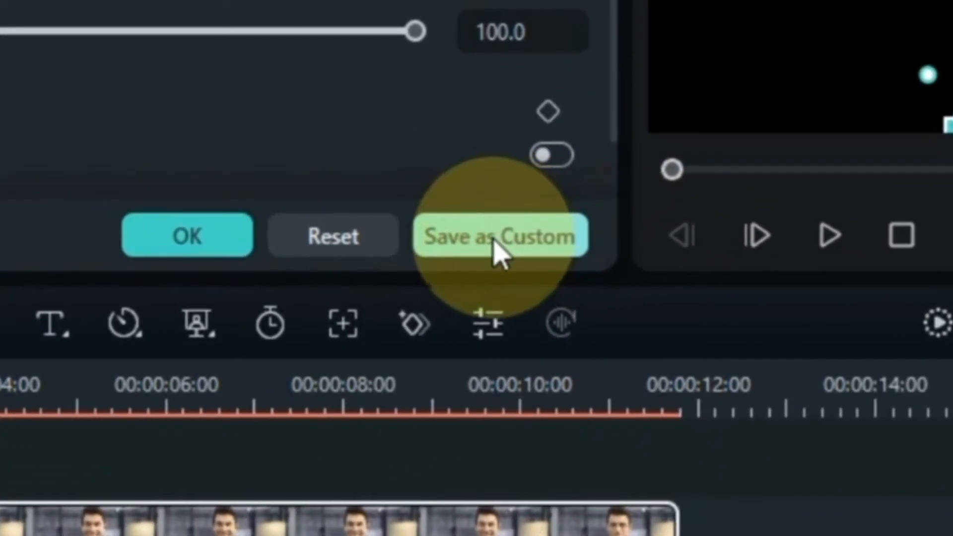
Step: Save the drawn mask as a custom mask named My Custom 1 and apply the mask to the clip
{"action": "left_click", "coordinate": [498, 247]}
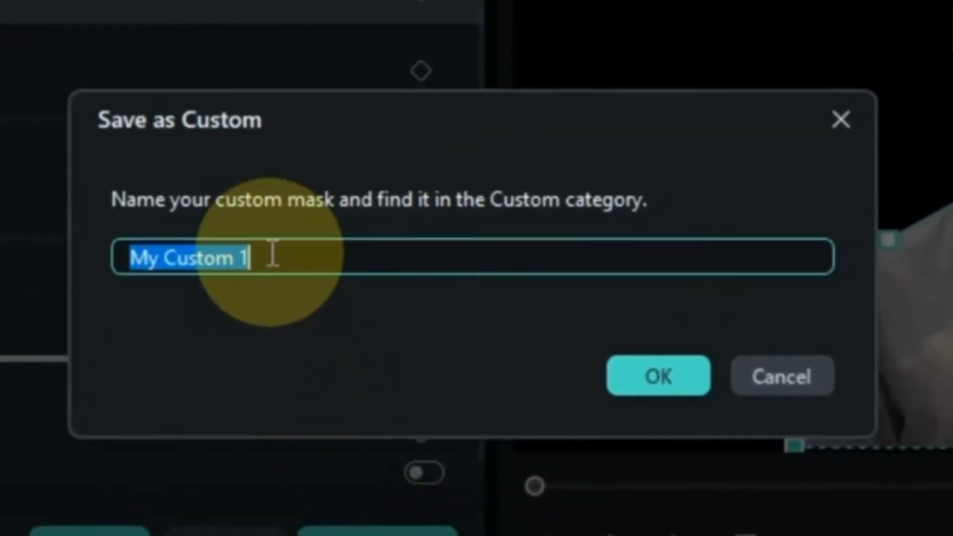
{"action": "left_click_drag", "start_coordinate": [270, 195], "coordinate": [141, 195]}
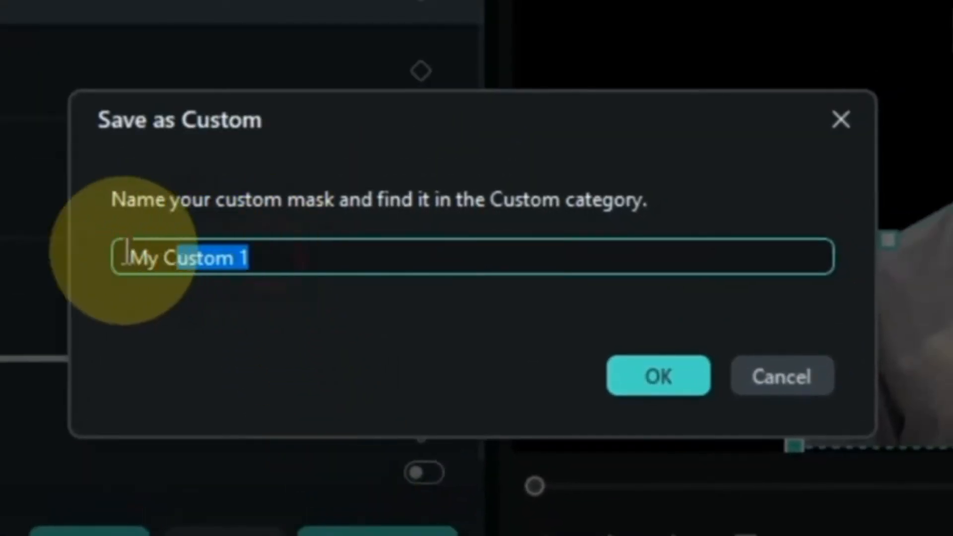
{"action": "left_click", "coordinate": [381, 251]}
{"action": "left_click", "coordinate": [657, 382]}
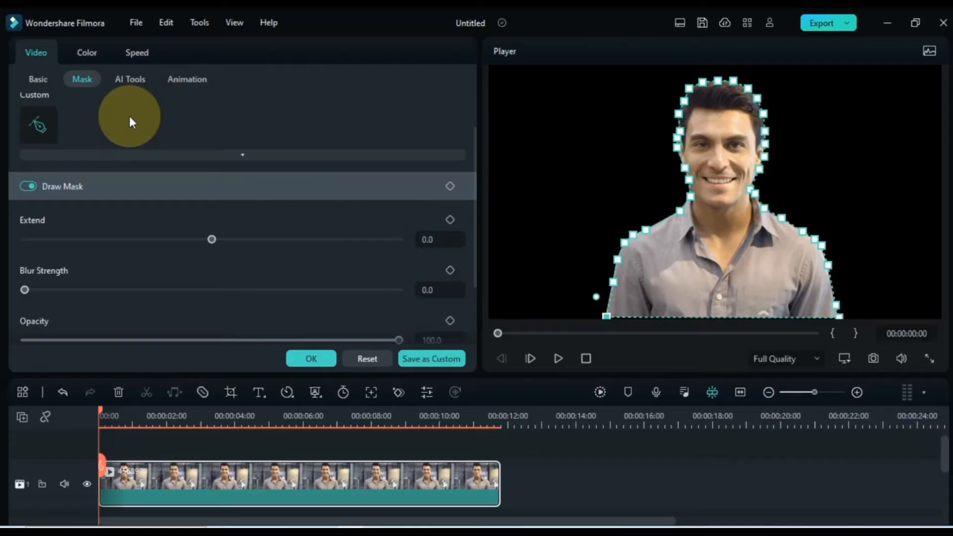
{"action": "scroll", "coordinate": [128, 126], "scroll_direction": "up", "scroll_amount": 2}
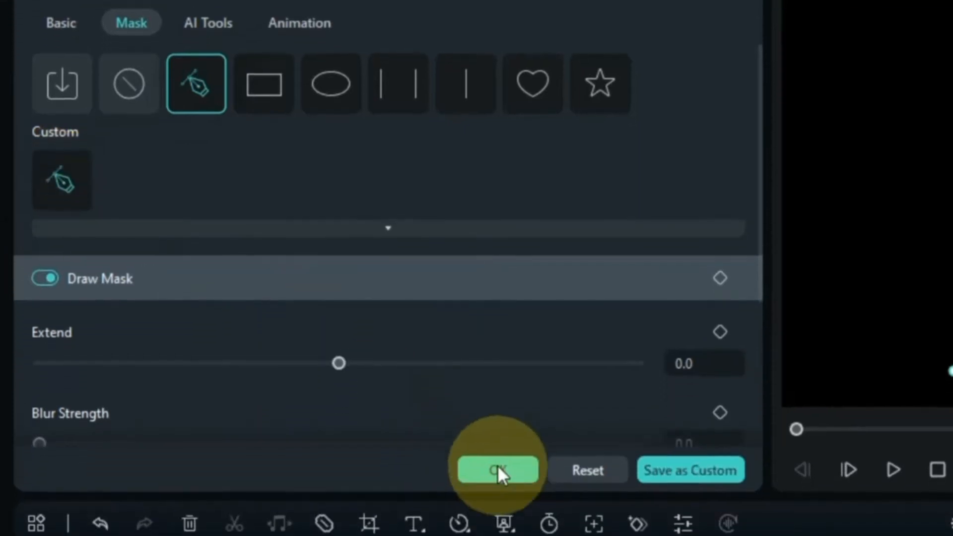
{"action": "left_click", "coordinate": [498, 467]}
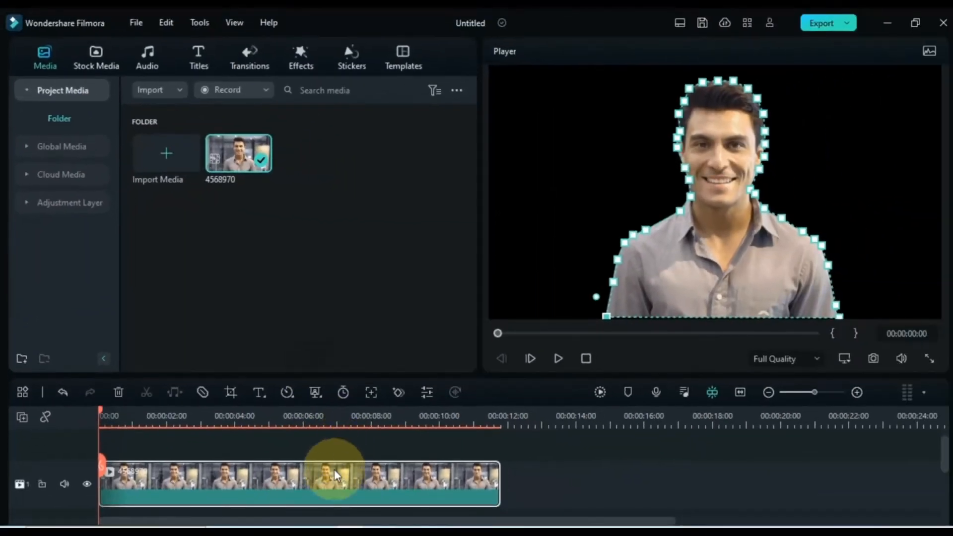
Step: Replace the masked clip with a fresh copy of 4568970 at the start of the first video track and preview its opening
{"action": "key", "text": "Delete"}
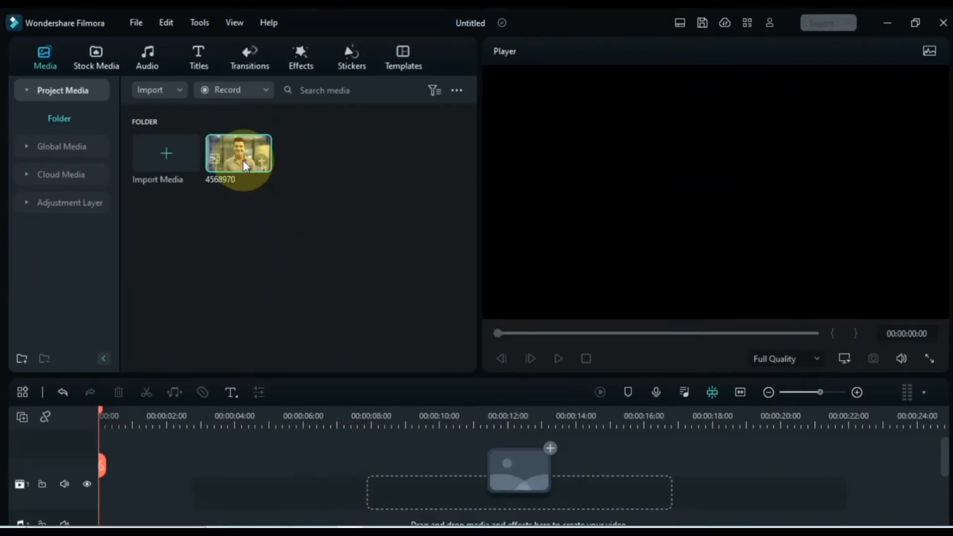
{"action": "left_click_drag", "start_coordinate": [238, 315], "coordinate": [98, 499]}
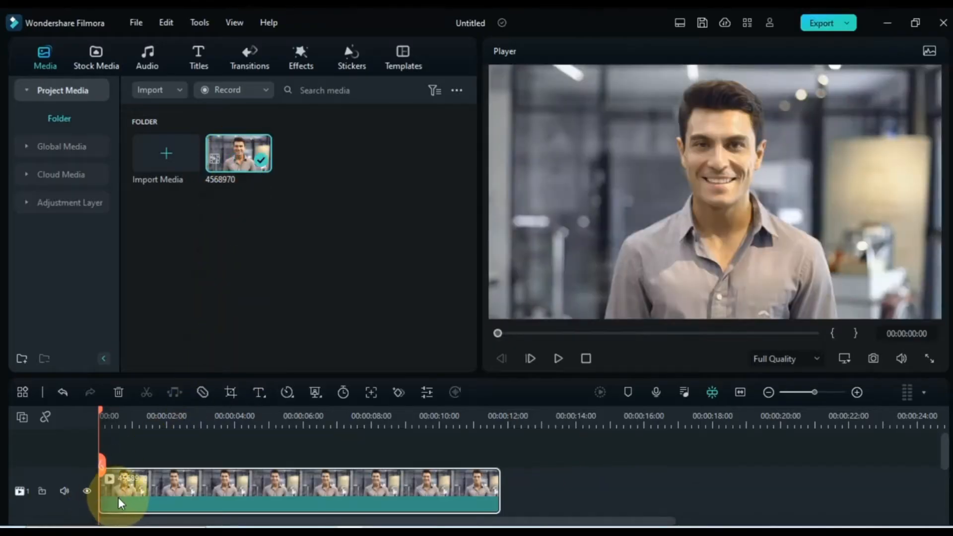
{"action": "key", "text": "space"}
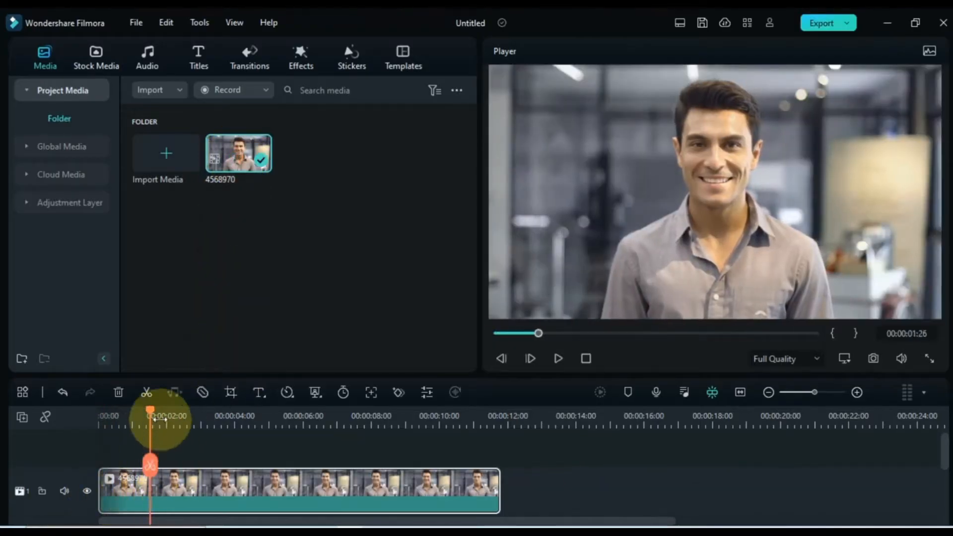
{"action": "left_click_drag", "start_coordinate": [153, 412], "coordinate": [49, 427]}
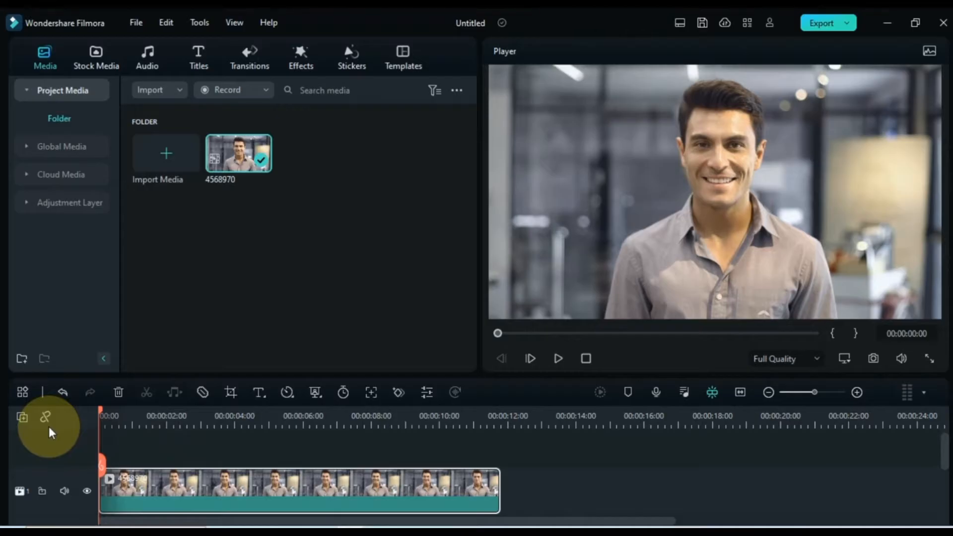
Step: Apply the saved custom mask to the fresh 4568970 clip and confirm the settings
{"action": "double_click", "coordinate": [178, 481]}
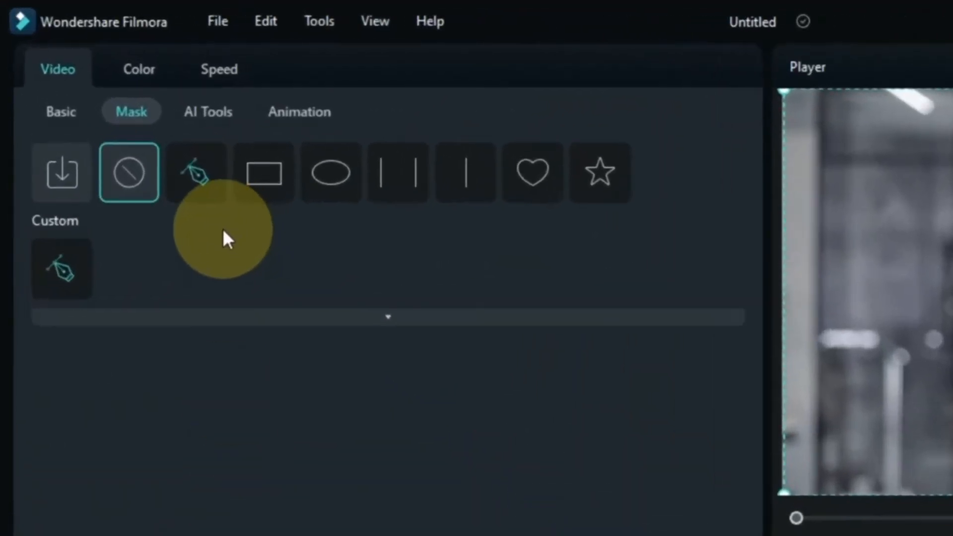
{"action": "left_click", "coordinate": [59, 269]}
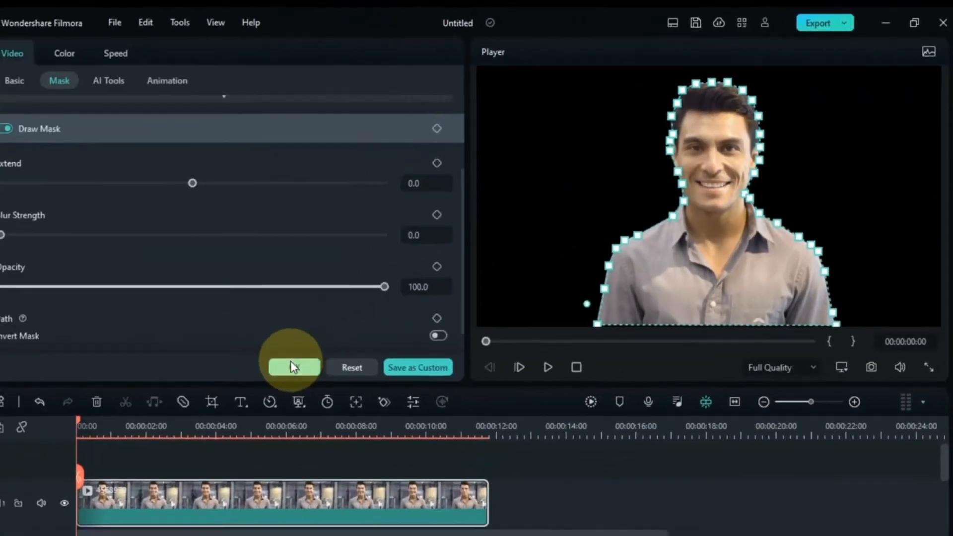
{"action": "left_click", "coordinate": [43, 498]}
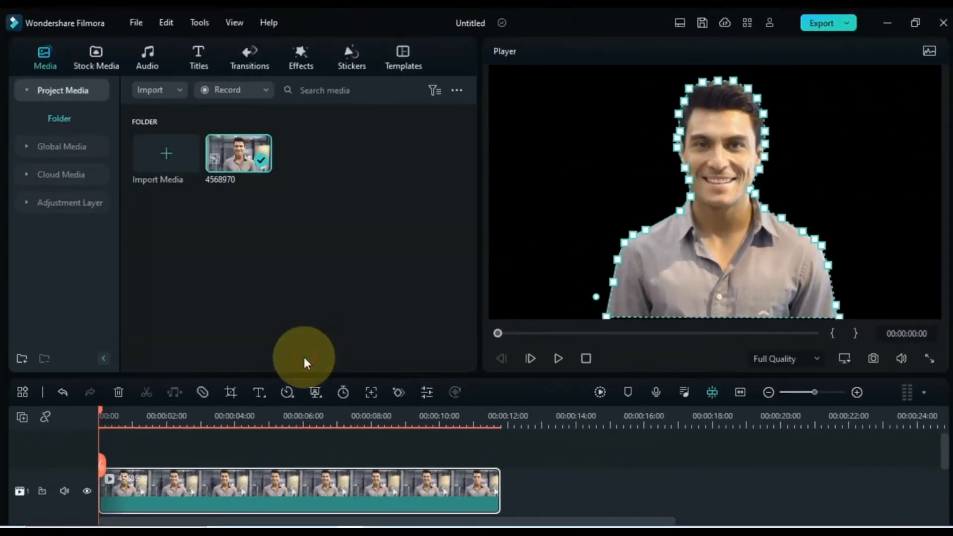
{"action": "left_click", "coordinate": [285, 457]}
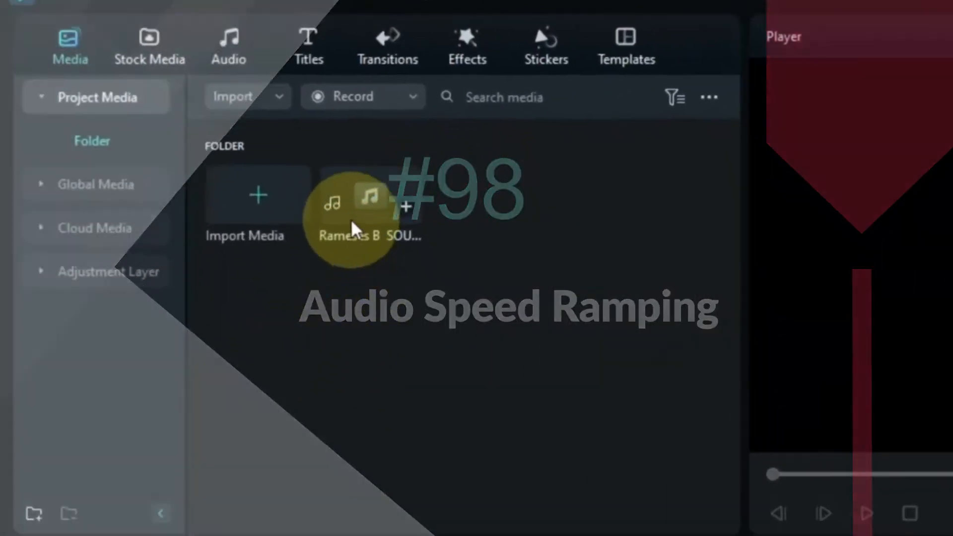
Step: Place the Rameses B SOUNDR Good With It NCS Release audio at the start of the first audio track and play its opening seconds
{"action": "left_click_drag", "start_coordinate": [234, 155], "coordinate": [208, 362]}
{"action": "left_click_drag", "start_coordinate": [283, 391], "coordinate": [106, 491]}
{"action": "scroll", "coordinate": [99, 485], "scroll_direction": "down", "scroll_amount": 2}
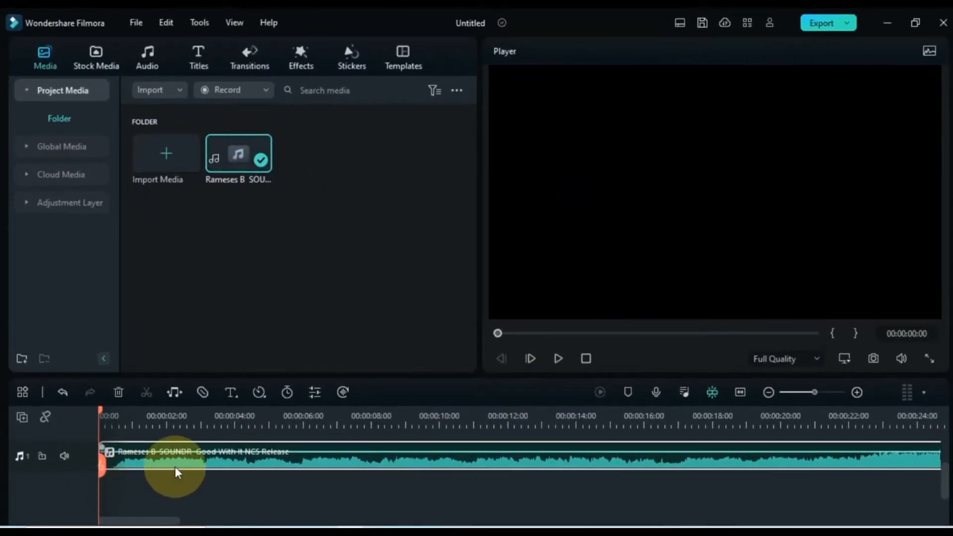
{"action": "key", "text": "space"}
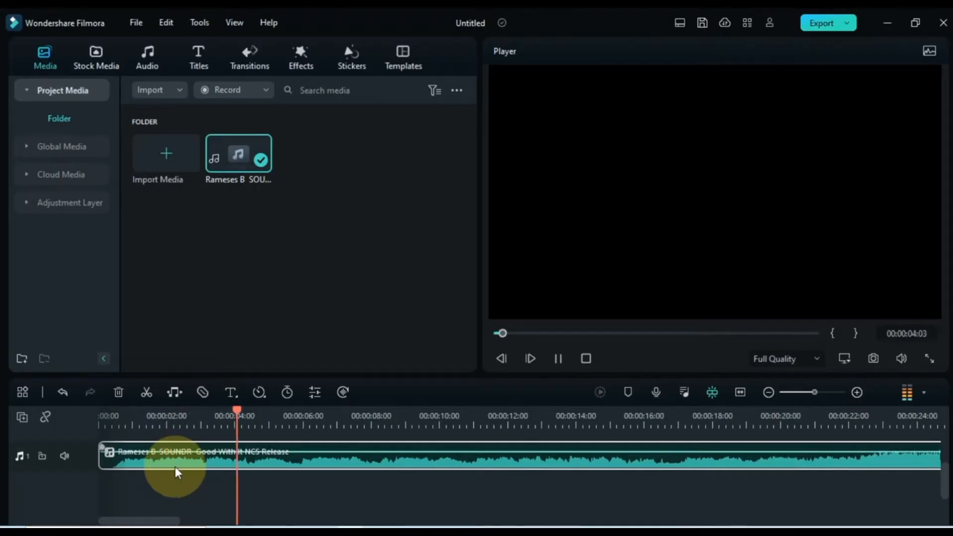
{"action": "key", "text": "space"}
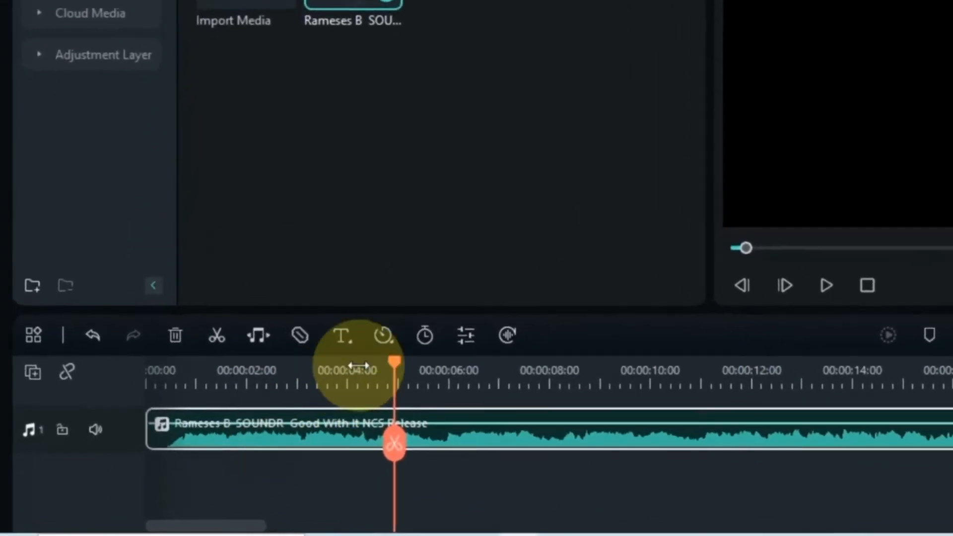
Step: Apply the Montage speed ramping preset to the audio clip and fit the whole clip in the timeline
{"action": "left_click", "coordinate": [382, 335]}
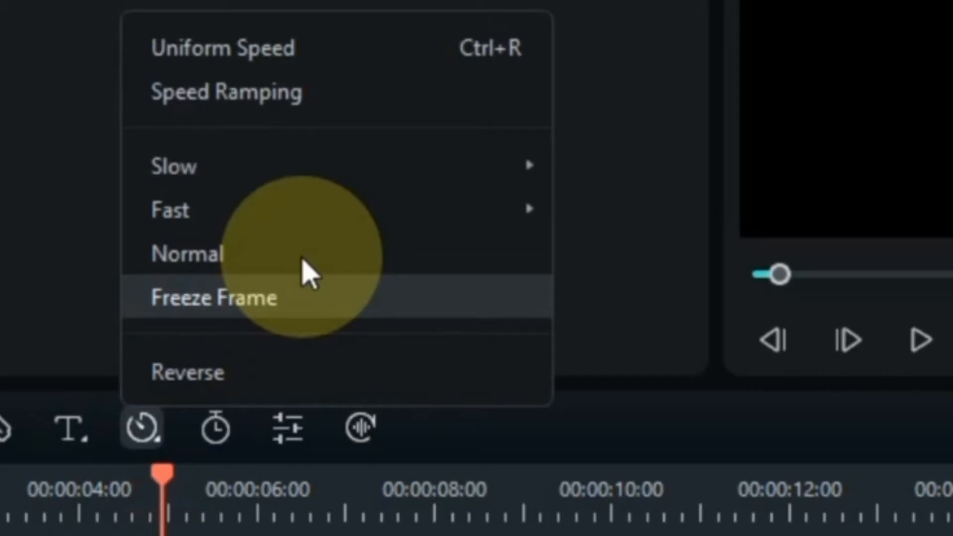
{"action": "mouse_move", "coordinate": [336, 211]}
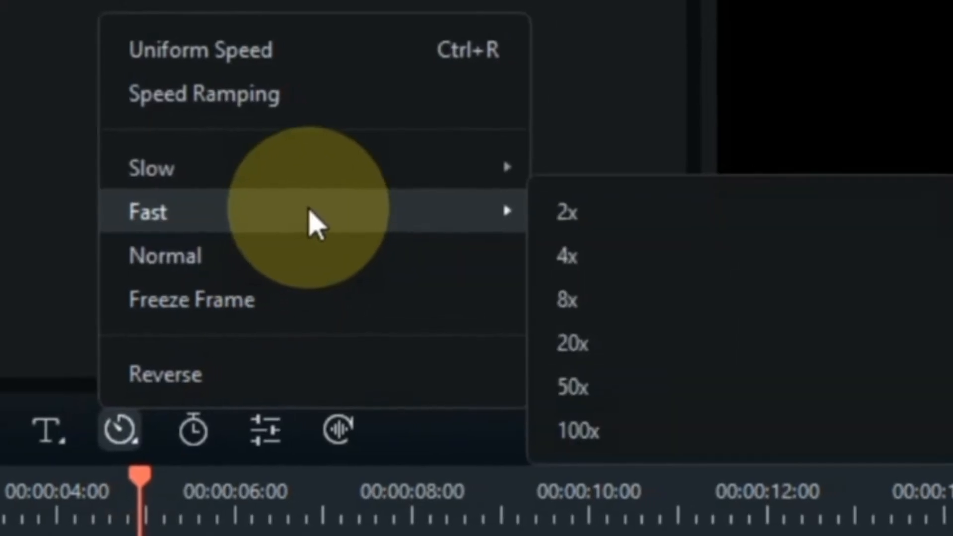
{"action": "mouse_move", "coordinate": [235, 155]}
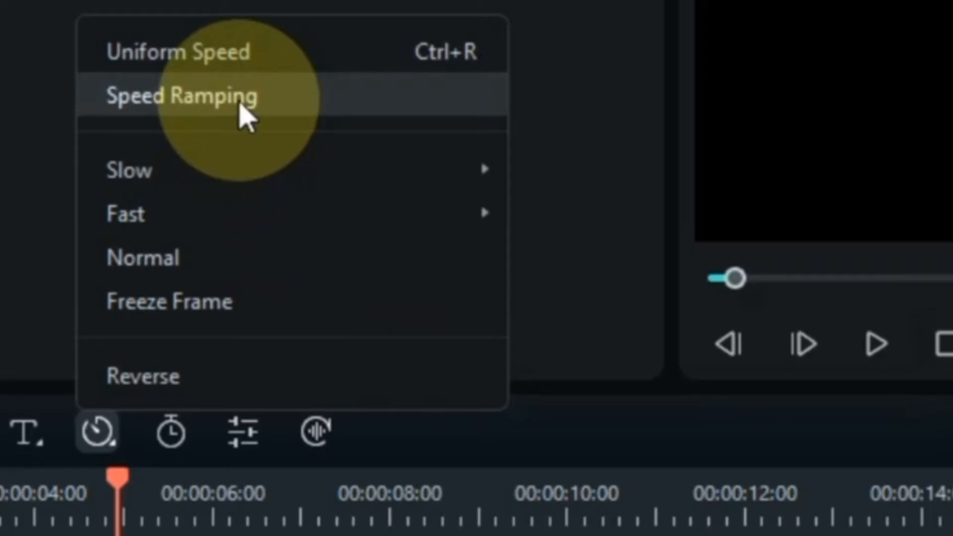
{"action": "left_click", "coordinate": [242, 110]}
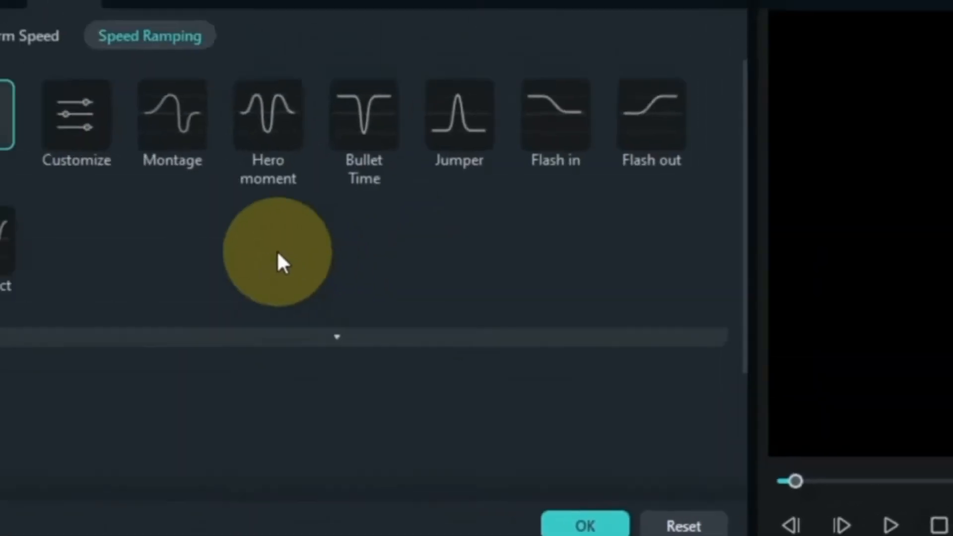
{"action": "left_click", "coordinate": [231, 218]}
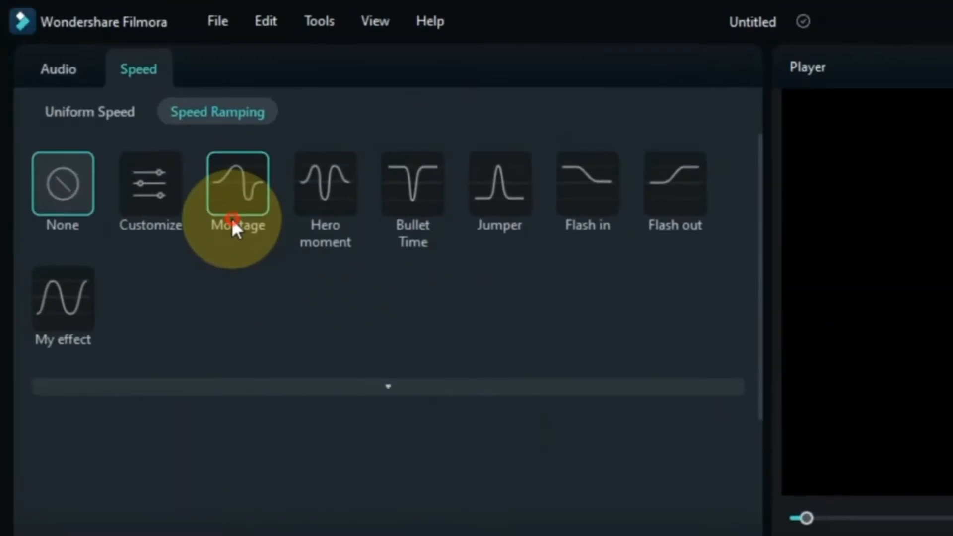
{"action": "scroll", "coordinate": [350, 370], "scroll_direction": "down", "scroll_amount": 3}
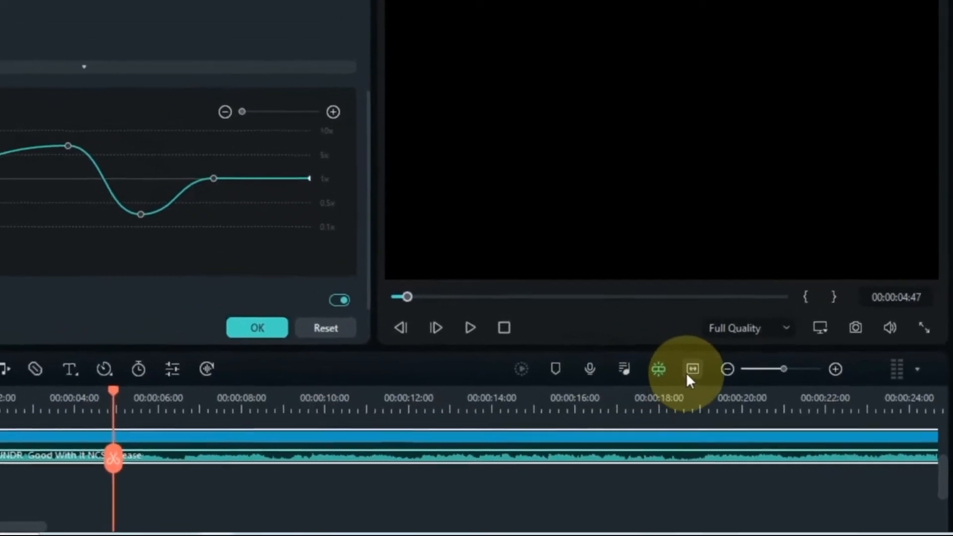
{"action": "left_click", "coordinate": [691, 371]}
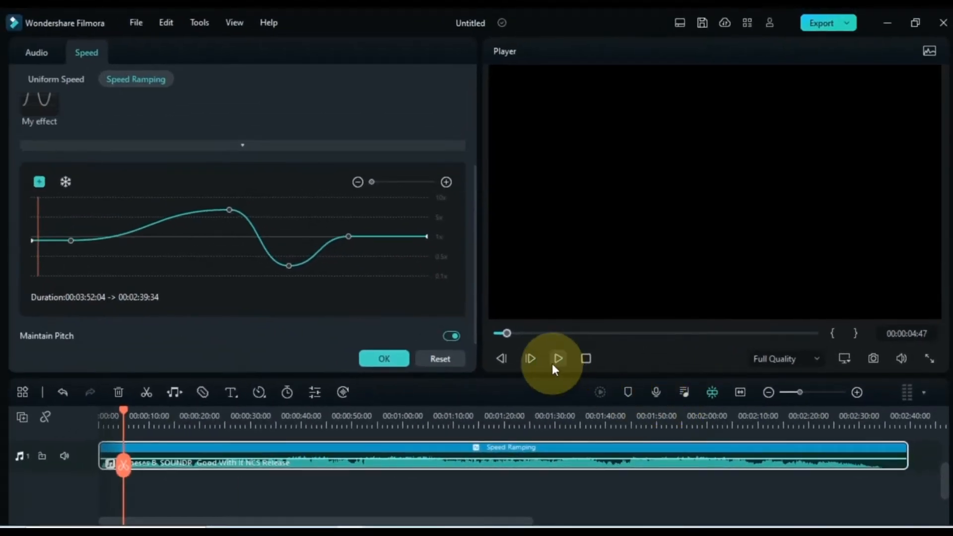
Step: Play back a short part of the speed-ramped audio and pause it
{"action": "left_click", "coordinate": [552, 365]}
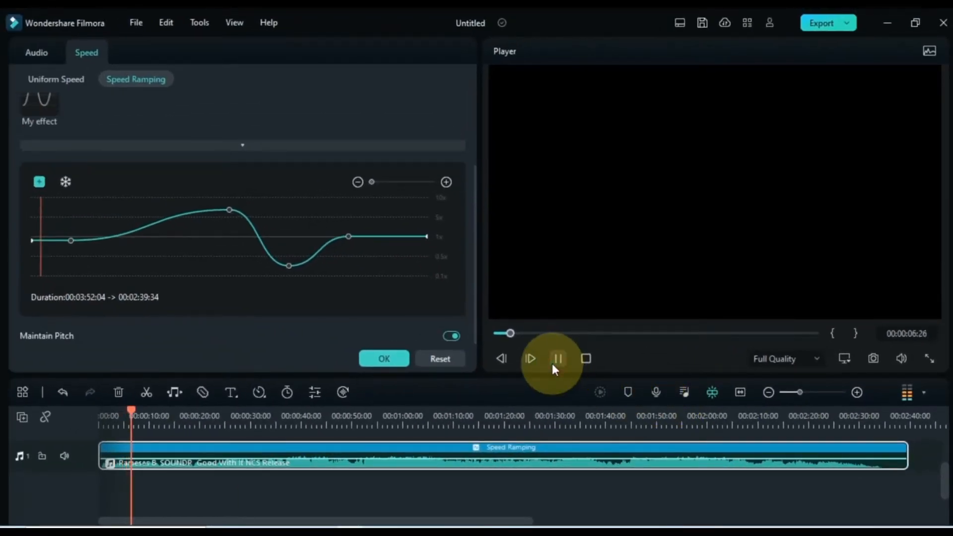
{"action": "left_click", "coordinate": [557, 358]}
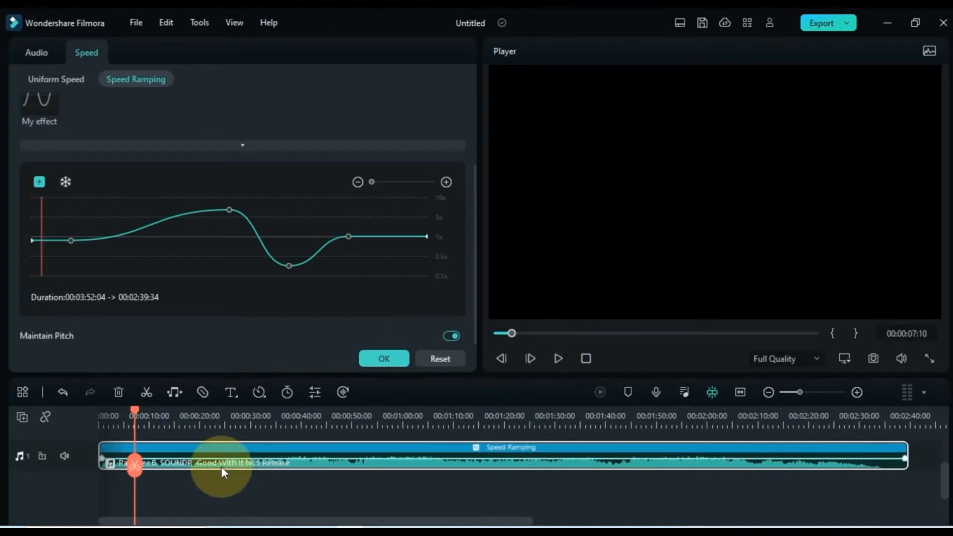
{"action": "scroll", "coordinate": [276, 131], "scroll_direction": "up", "scroll_amount": 2}
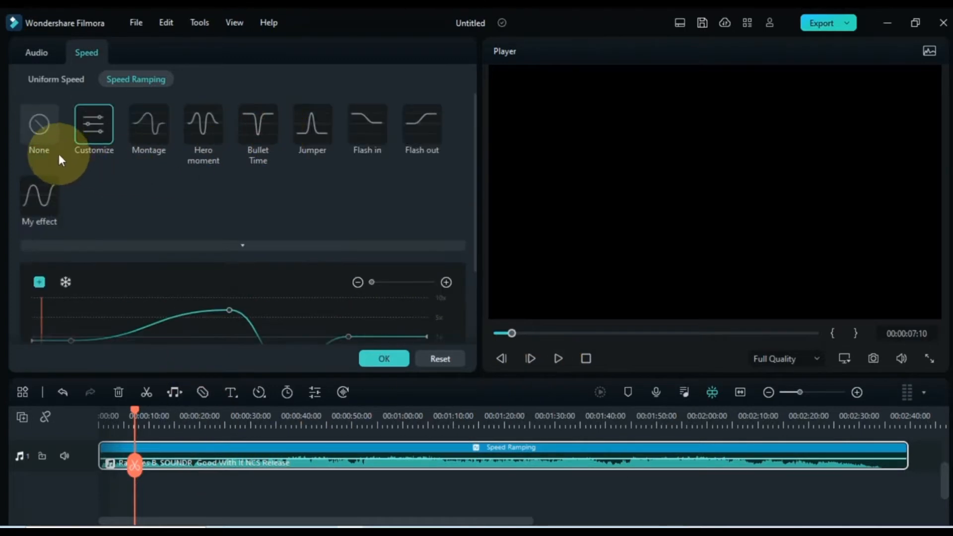
Step: Remove the audio clip's speed ramping and cut the clip down to about its first 27 seconds
{"action": "left_click", "coordinate": [39, 128]}
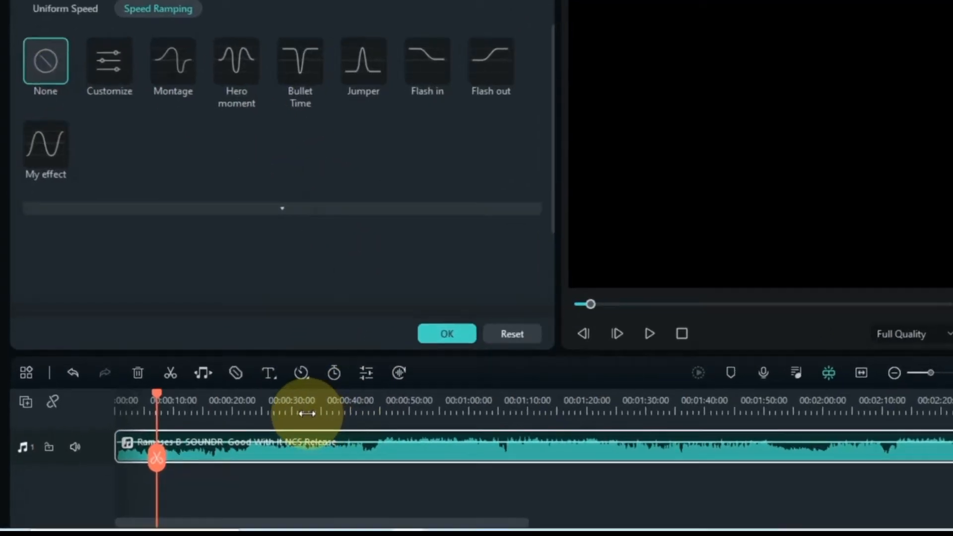
{"action": "left_click", "coordinate": [268, 399]}
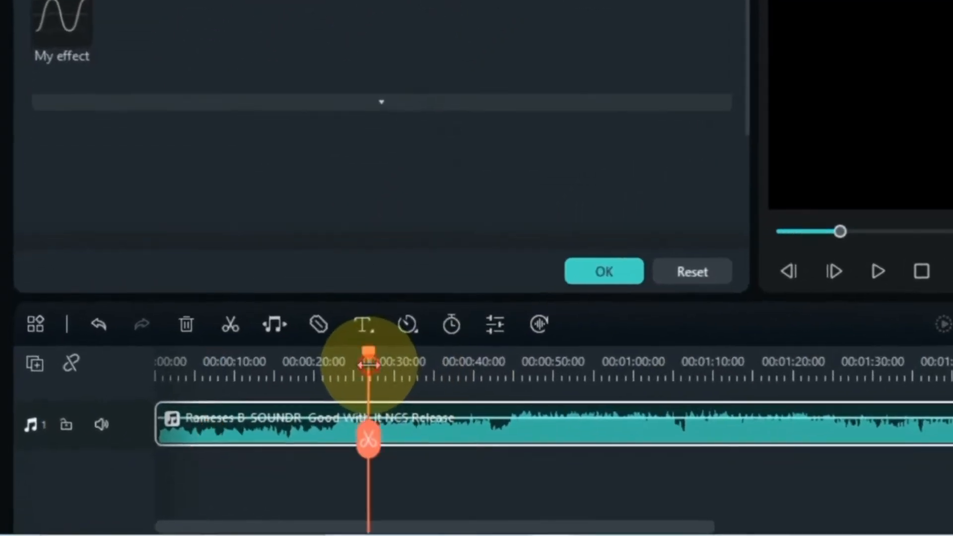
{"action": "left_click", "coordinate": [273, 457]}
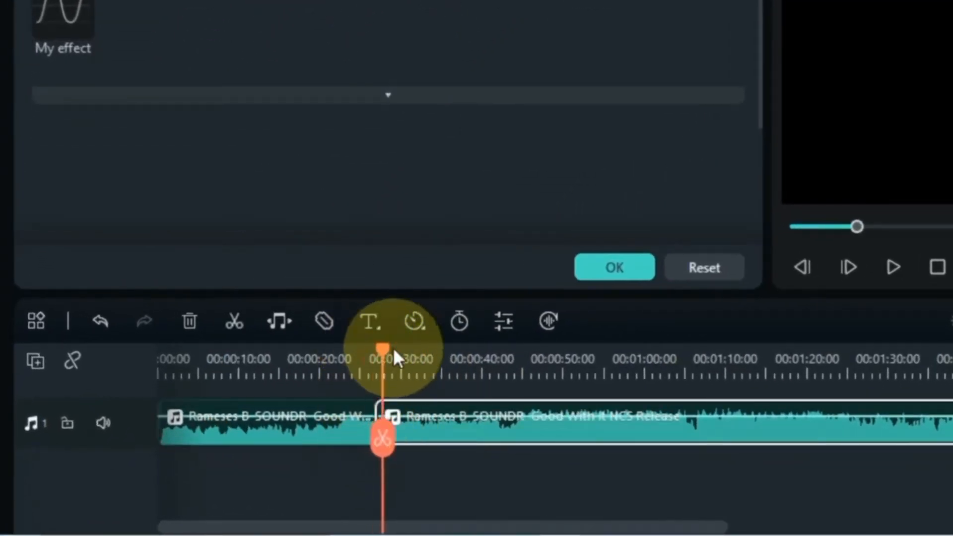
{"action": "left_click", "coordinate": [473, 430]}
{"action": "key", "text": "Delete"}
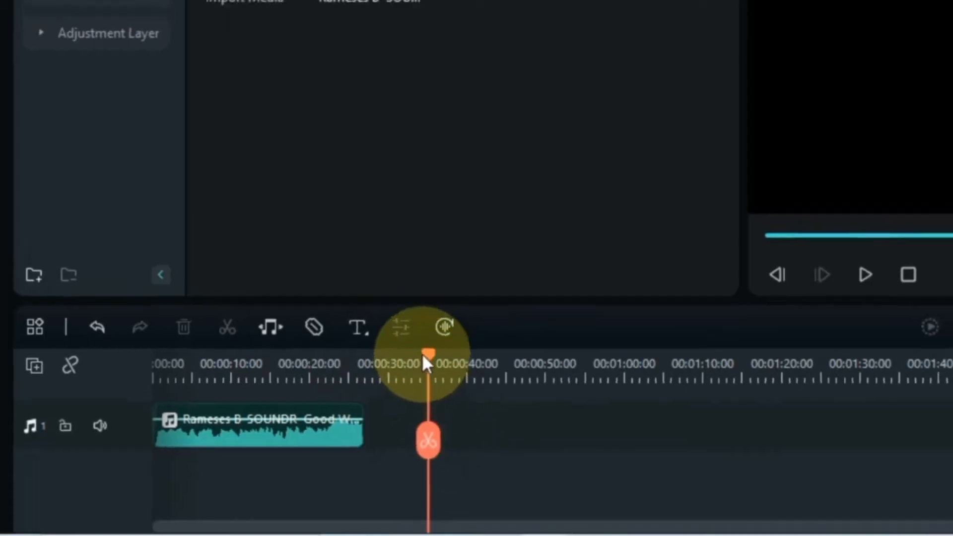
{"action": "left_click_drag", "start_coordinate": [441, 350], "coordinate": [126, 391]}
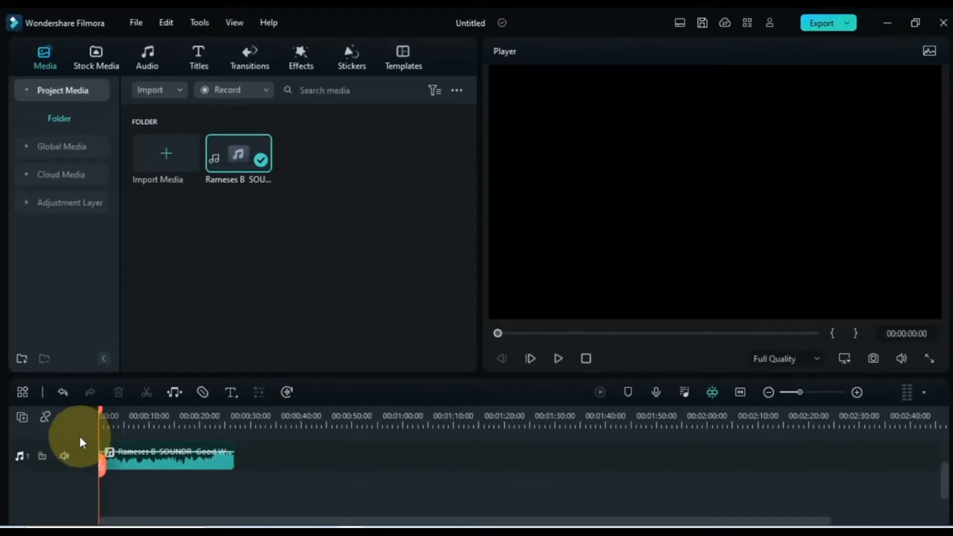
Step: Apply the Montage speed ramping preset to the trimmed audio clip and play it from the start
{"action": "left_click", "coordinate": [177, 459]}
{"action": "double_click", "coordinate": [178, 459]}
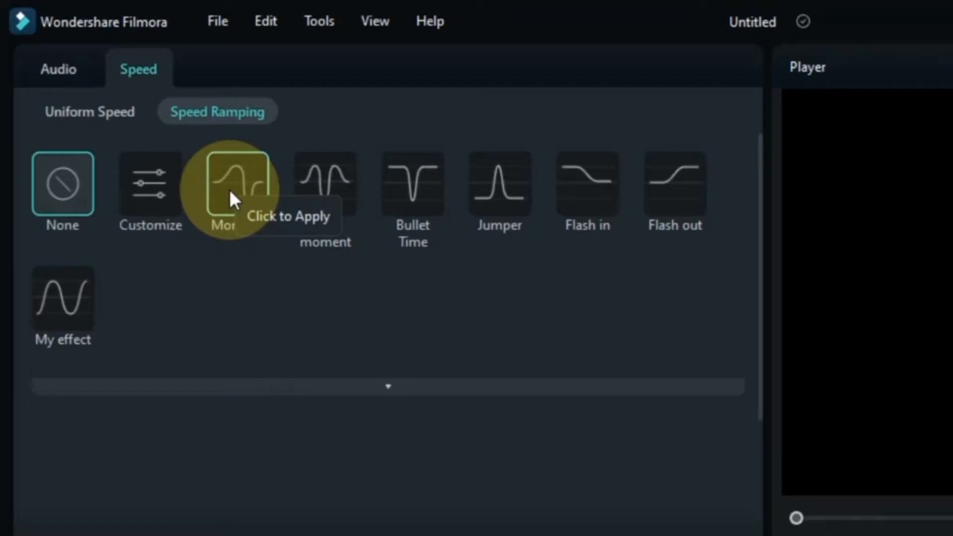
{"action": "left_click", "coordinate": [229, 190]}
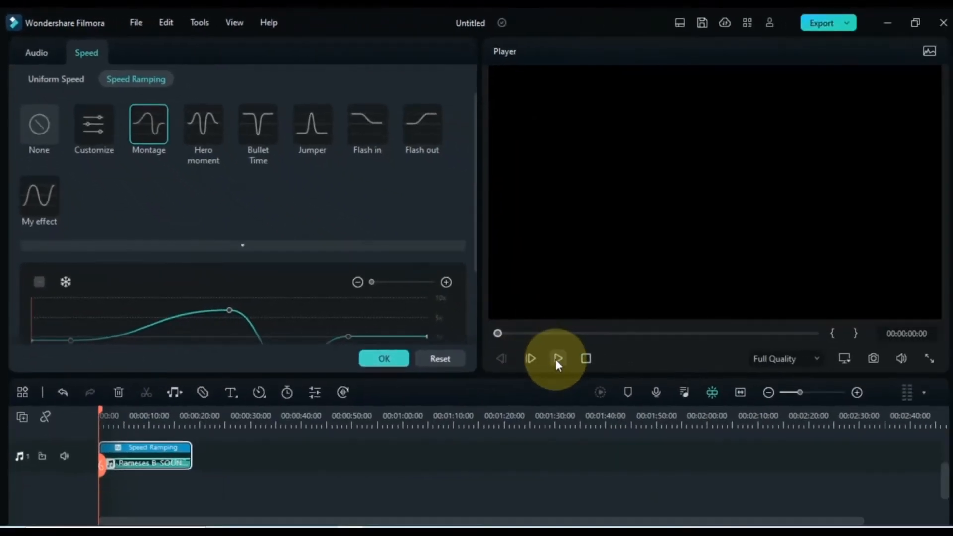
{"action": "left_click", "coordinate": [556, 360]}
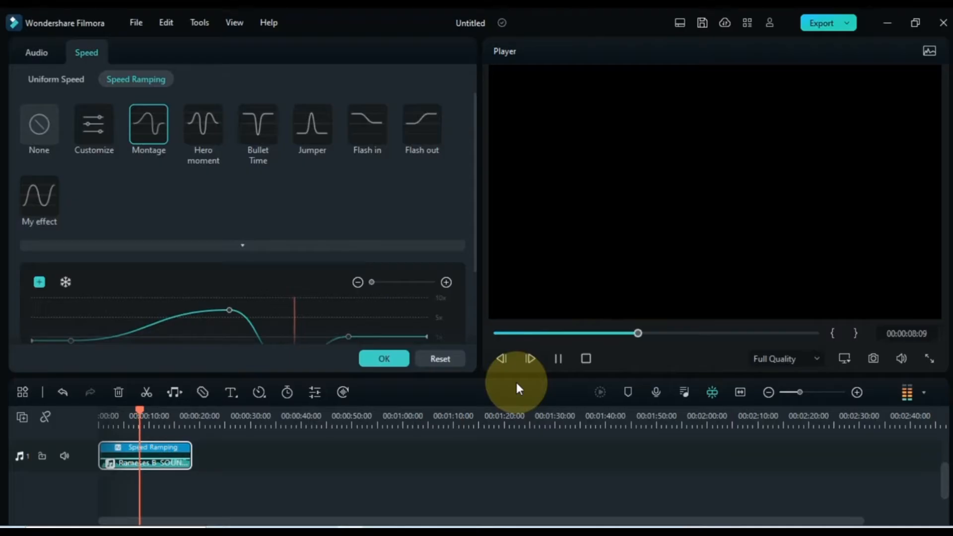
{"action": "scroll", "coordinate": [325, 292], "scroll_direction": "down", "scroll_amount": 3}
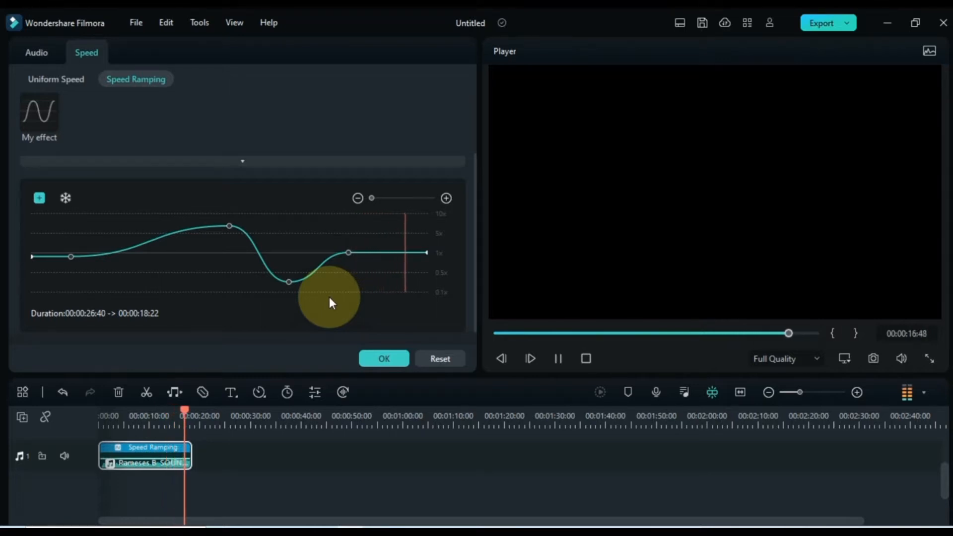
Step: Switch the audio clip's speed ramping to the Hero moment preset and play it from the beginning
{"action": "scroll", "coordinate": [329, 296], "scroll_direction": "up", "scroll_amount": 3}
{"action": "left_click", "coordinate": [203, 139]}
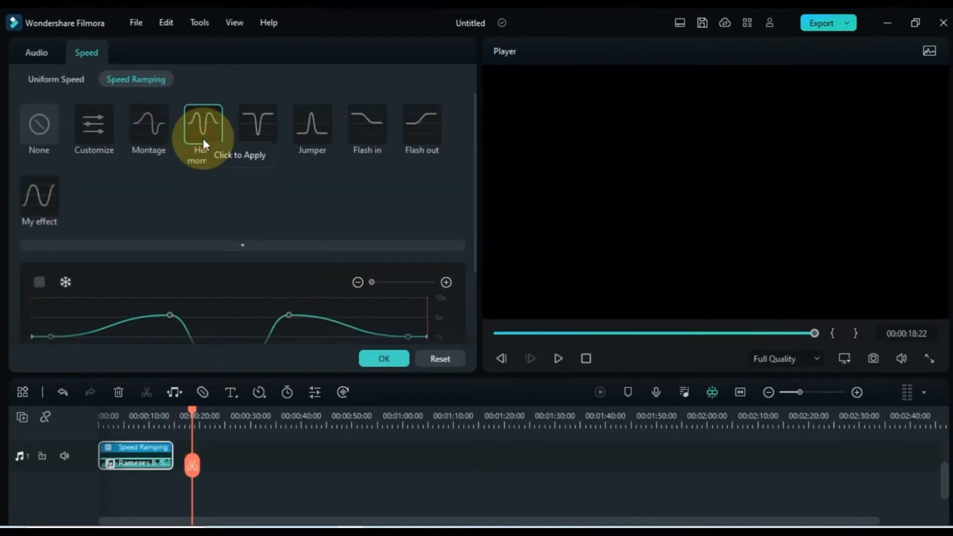
{"action": "left_click_drag", "start_coordinate": [191, 409], "coordinate": [66, 421]}
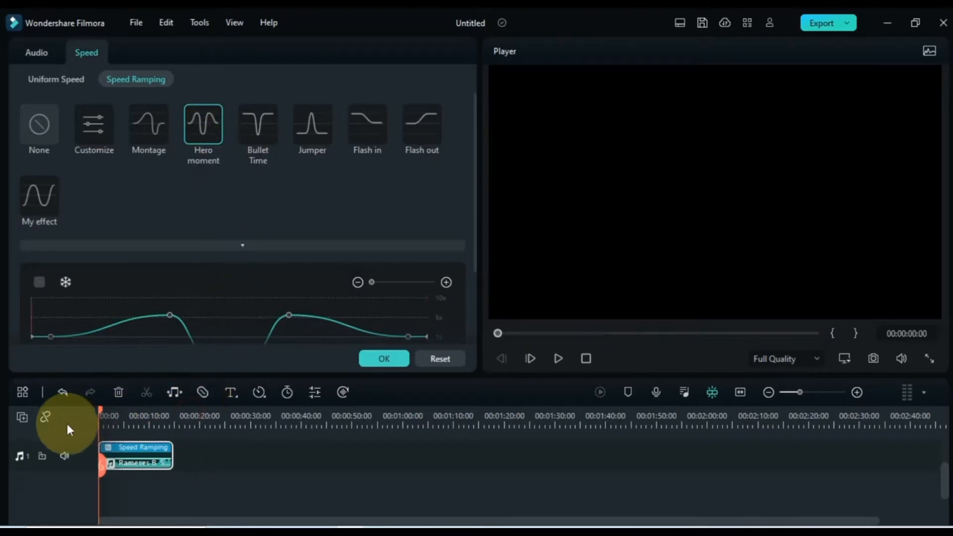
{"action": "scroll", "coordinate": [249, 310], "scroll_direction": "down", "scroll_amount": 3}
{"action": "key", "text": "space"}
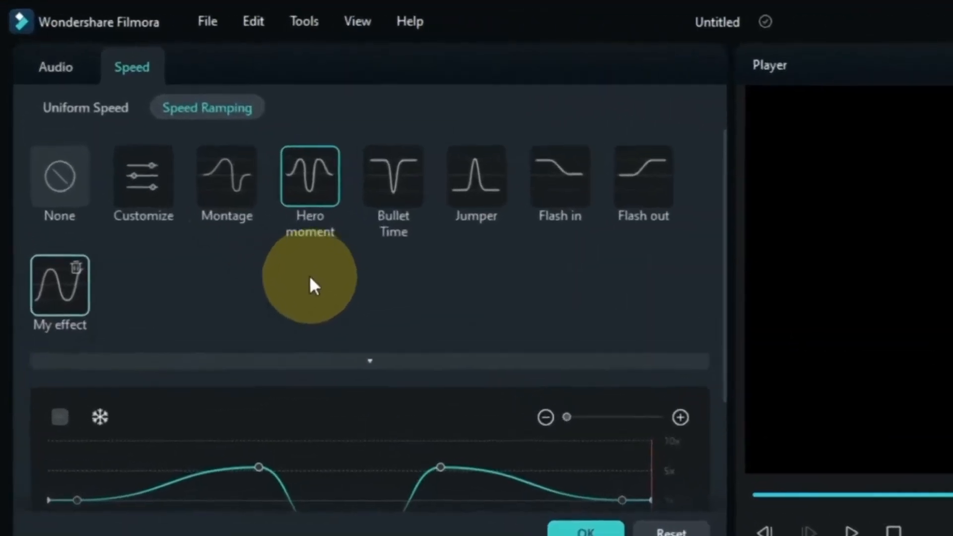
Step: Customize the audio speed curve with the start and middle points at 10x and the end at 0.1x, and play the clip
{"action": "left_click", "coordinate": [100, 141]}
{"action": "scroll", "coordinate": [342, 437], "scroll_direction": "down", "scroll_amount": 3}
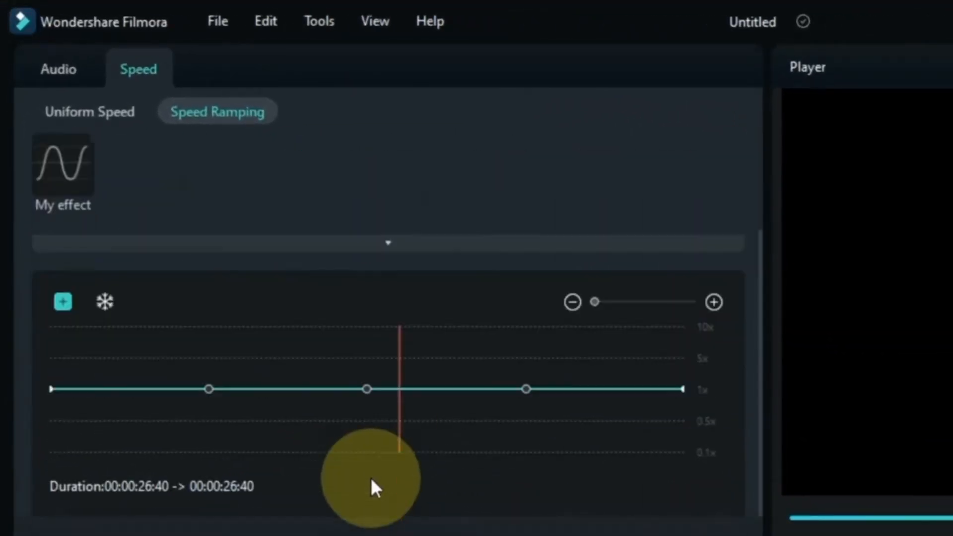
{"action": "left_click_drag", "start_coordinate": [365, 389], "coordinate": [357, 326]}
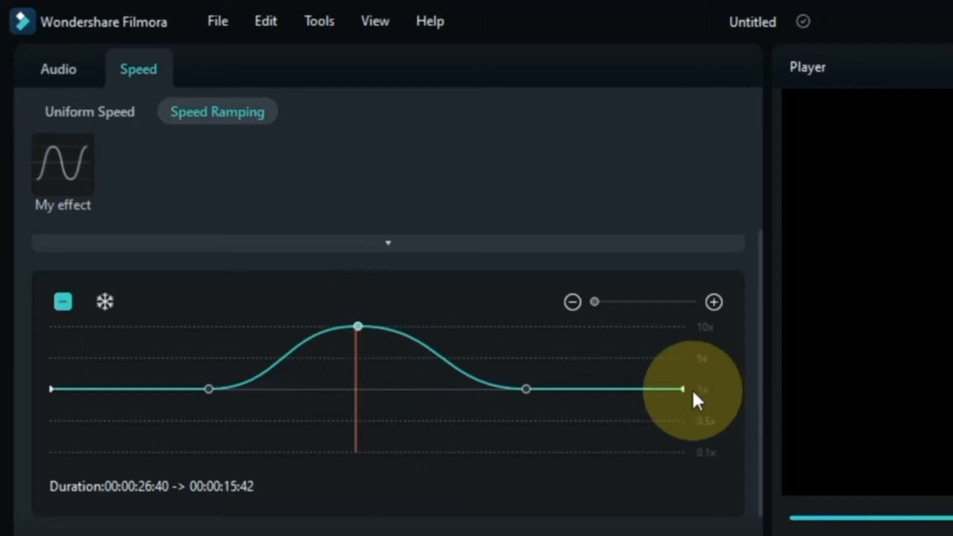
{"action": "left_click_drag", "start_coordinate": [682, 395], "coordinate": [570, 462]}
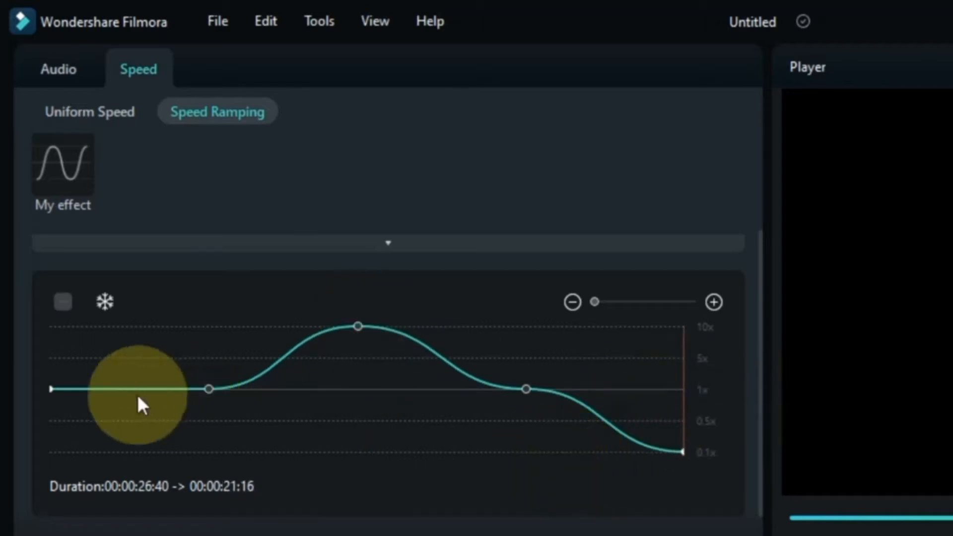
{"action": "left_click_drag", "start_coordinate": [51, 389], "coordinate": [59, 326]}
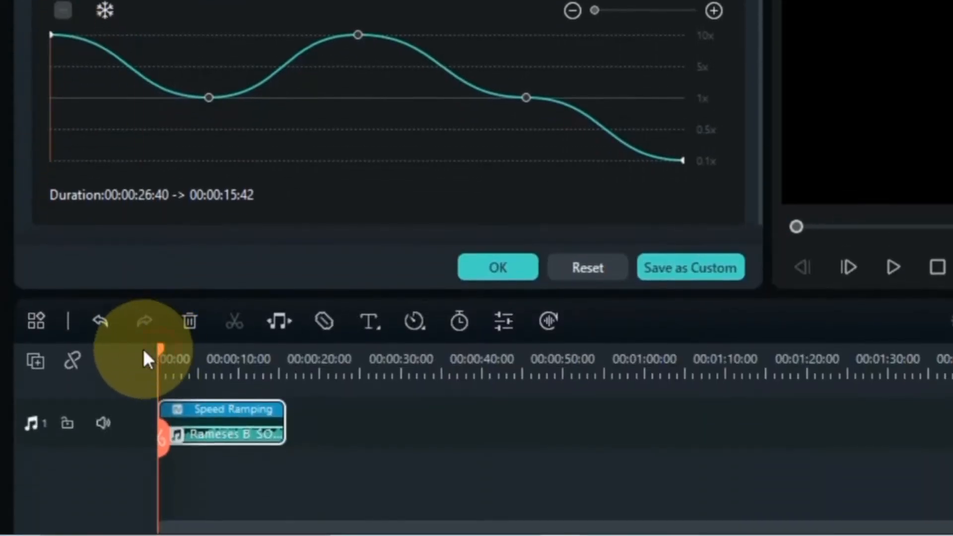
{"action": "left_click", "coordinate": [893, 267]}
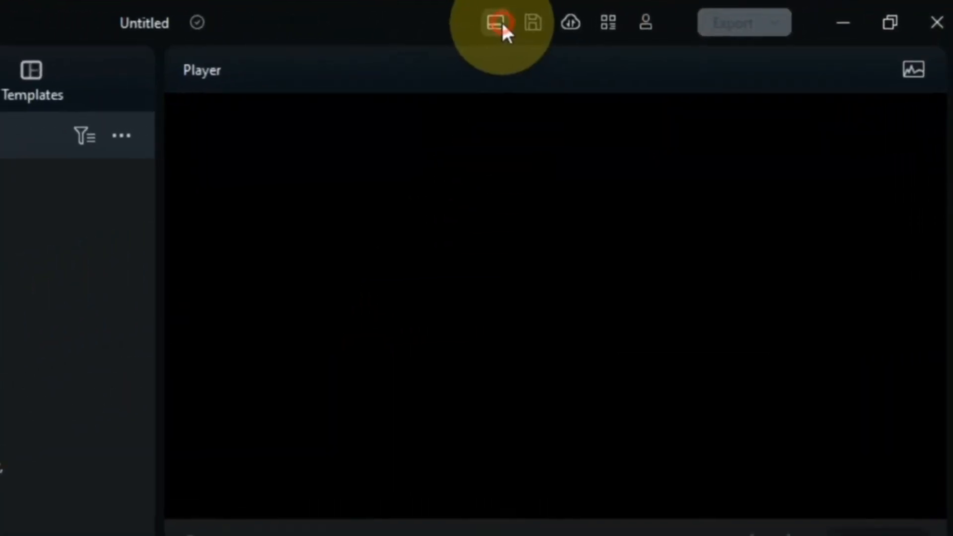
Step: Switch the workspace layout to Default, Organize and Timeline in turn
{"action": "left_click", "coordinate": [679, 22]}
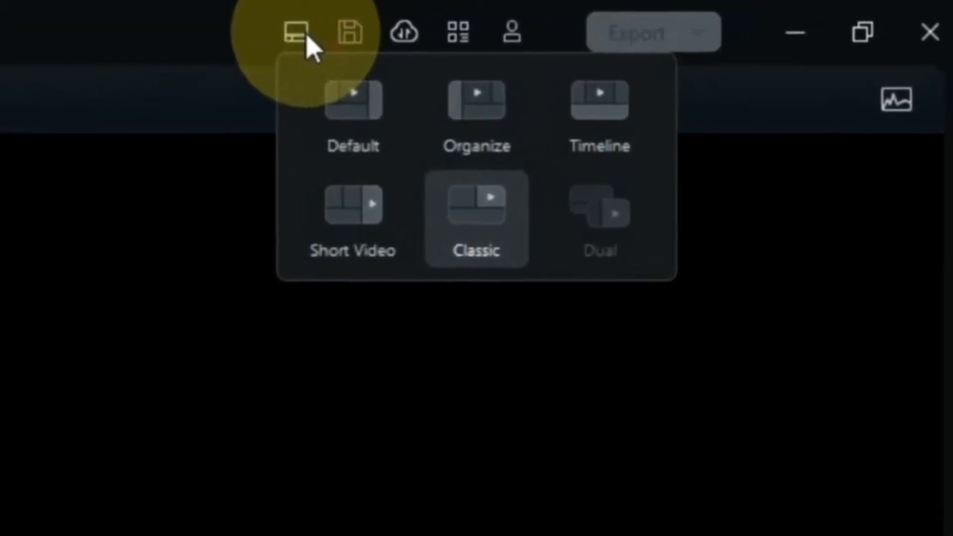
{"action": "left_click", "coordinate": [335, 113]}
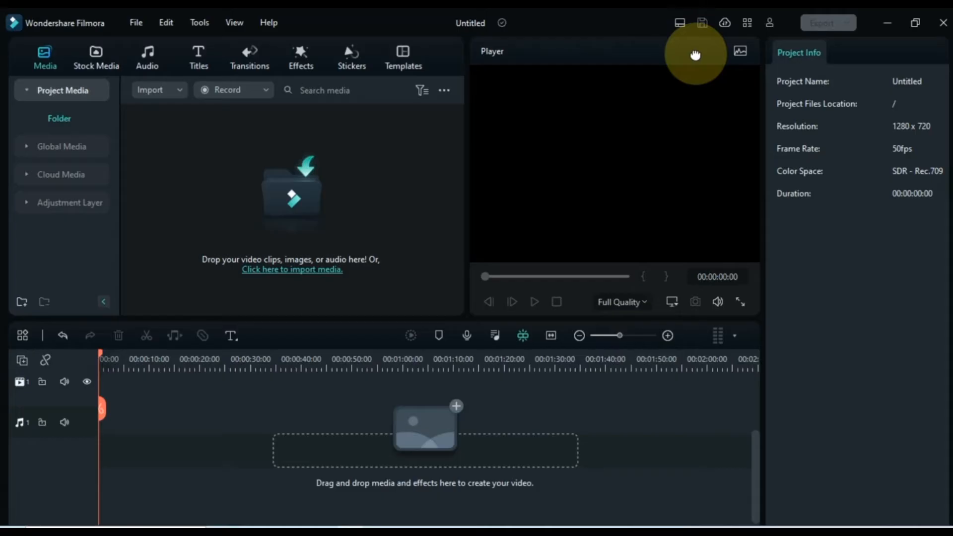
{"action": "left_click", "coordinate": [678, 23]}
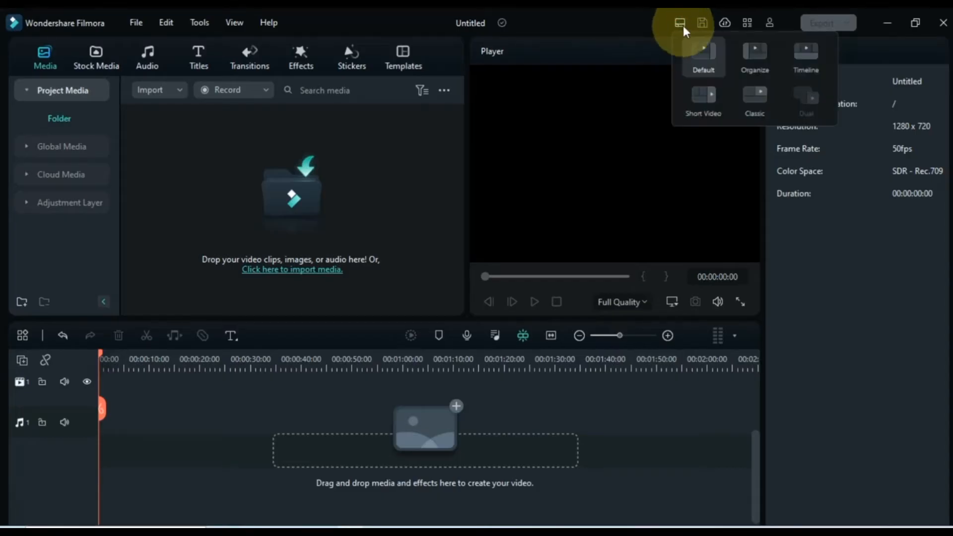
{"action": "left_click", "coordinate": [751, 57]}
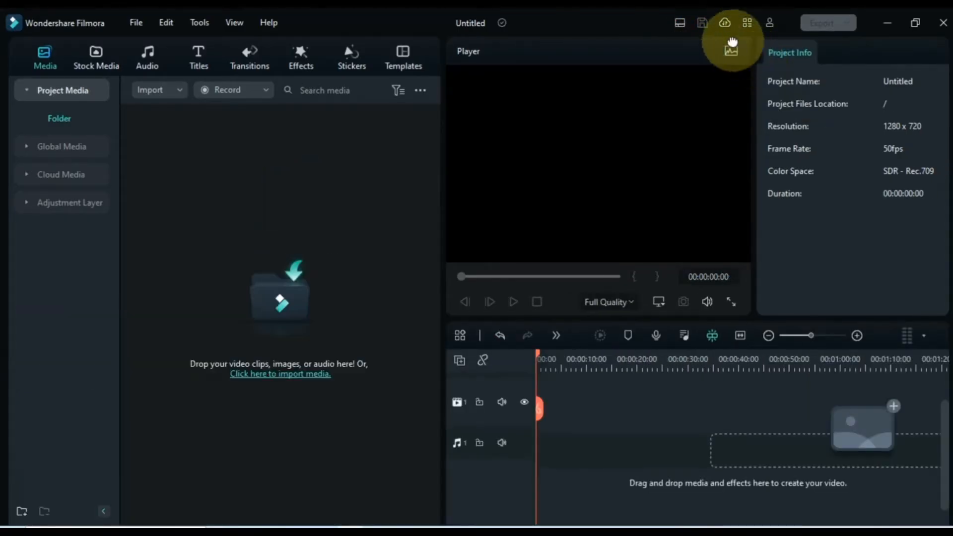
{"action": "left_click", "coordinate": [680, 23]}
{"action": "left_click", "coordinate": [791, 59]}
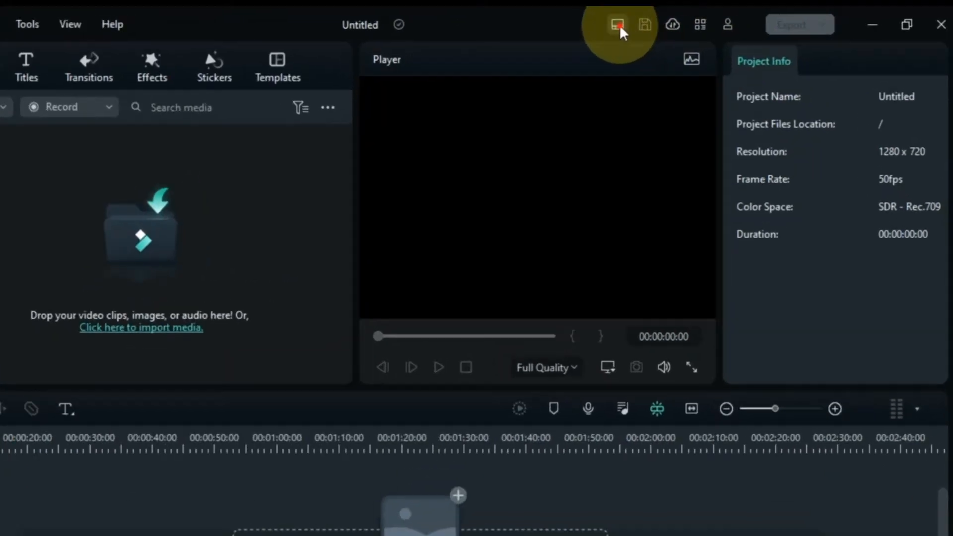
Step: Try the Short Video workspace layout and return to the Classic layout
{"action": "left_click", "coordinate": [680, 23]}
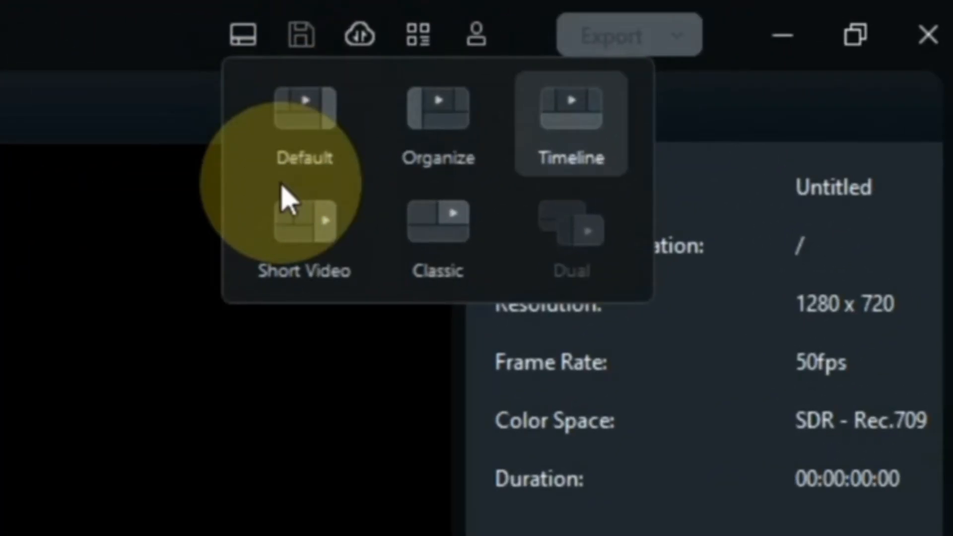
{"action": "left_click", "coordinate": [288, 210]}
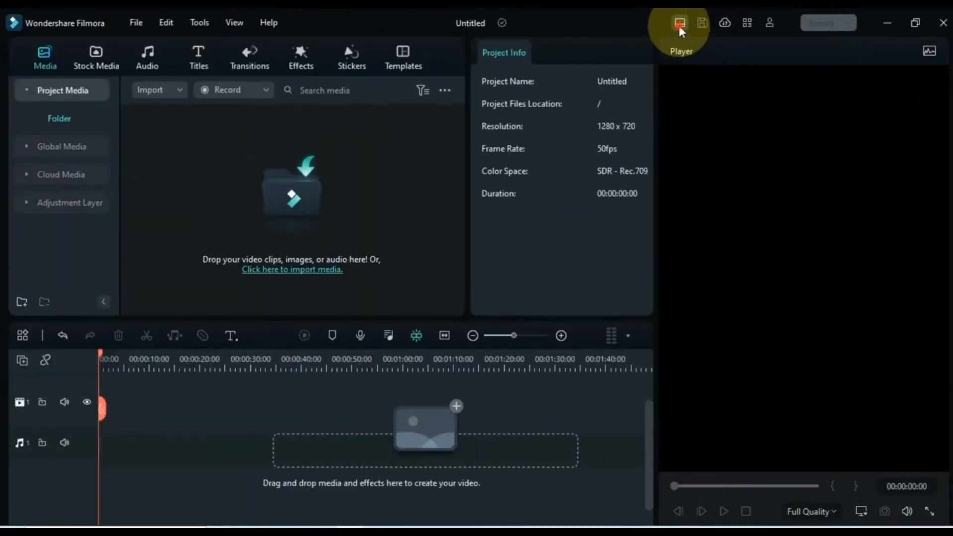
{"action": "left_click", "coordinate": [679, 23]}
{"action": "left_click", "coordinate": [749, 100]}
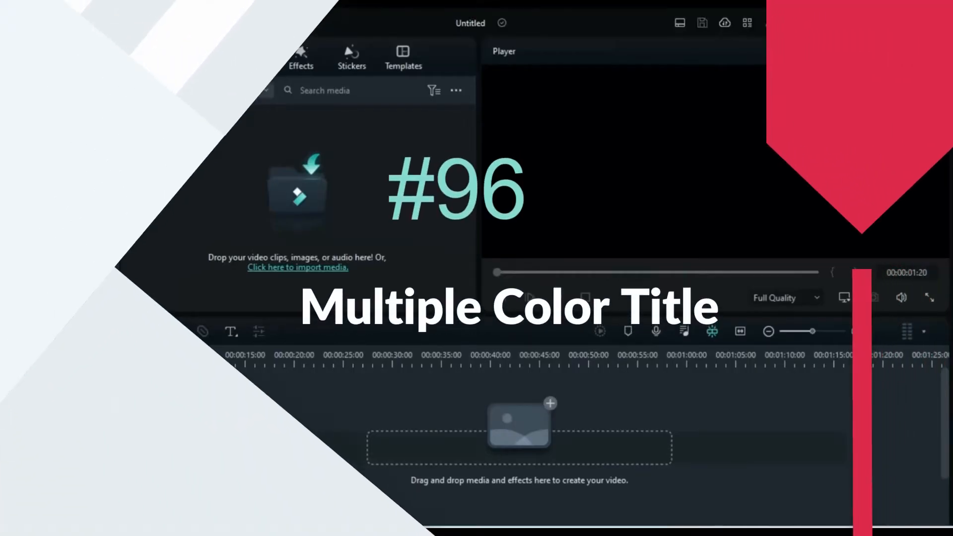
Step: Add a Quick Text title to the first video track and move it to the start of the timeline
{"action": "left_click", "coordinate": [235, 333]}
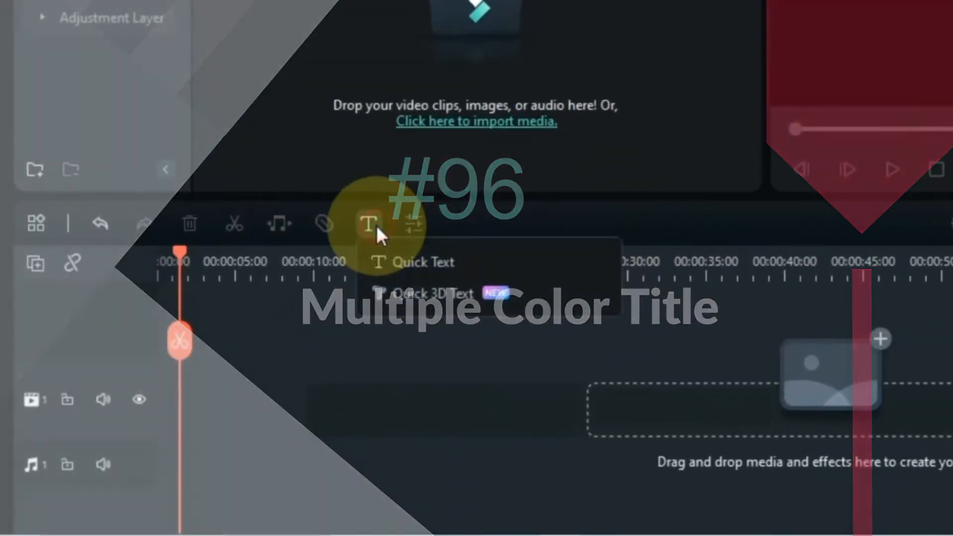
{"action": "left_click", "coordinate": [419, 261]}
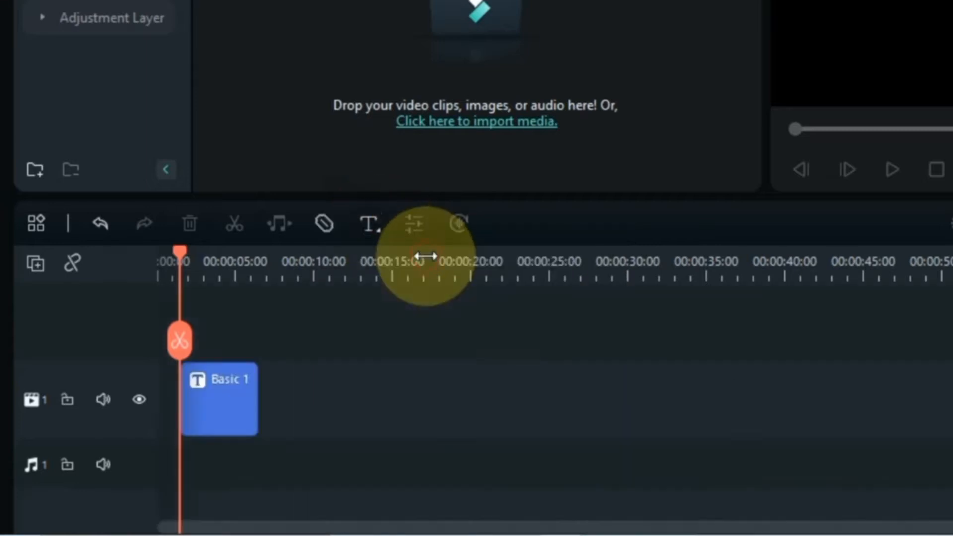
{"action": "left_click_drag", "start_coordinate": [213, 406], "coordinate": [183, 410]}
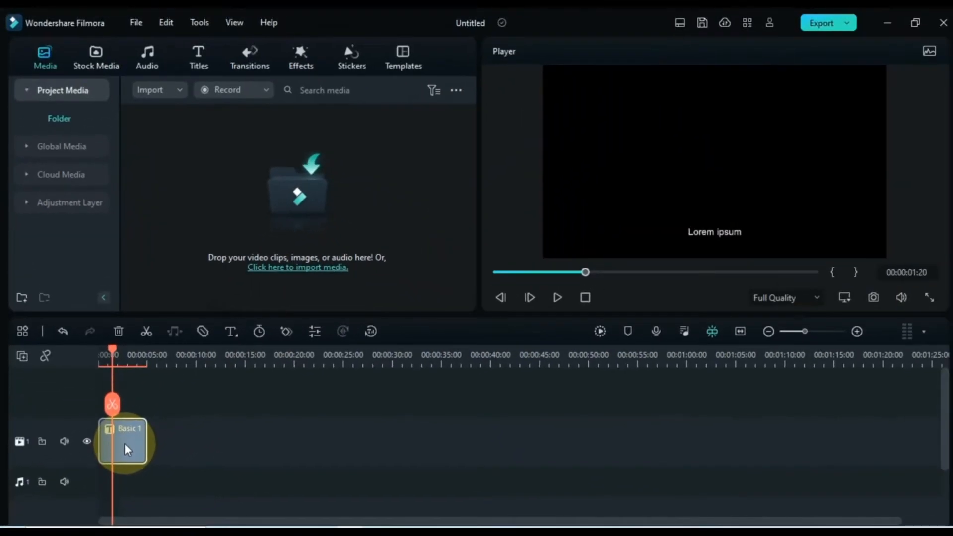
Step: Replace the title's placeholder text with "Salih Tutorials"
{"action": "double_click", "coordinate": [191, 405]}
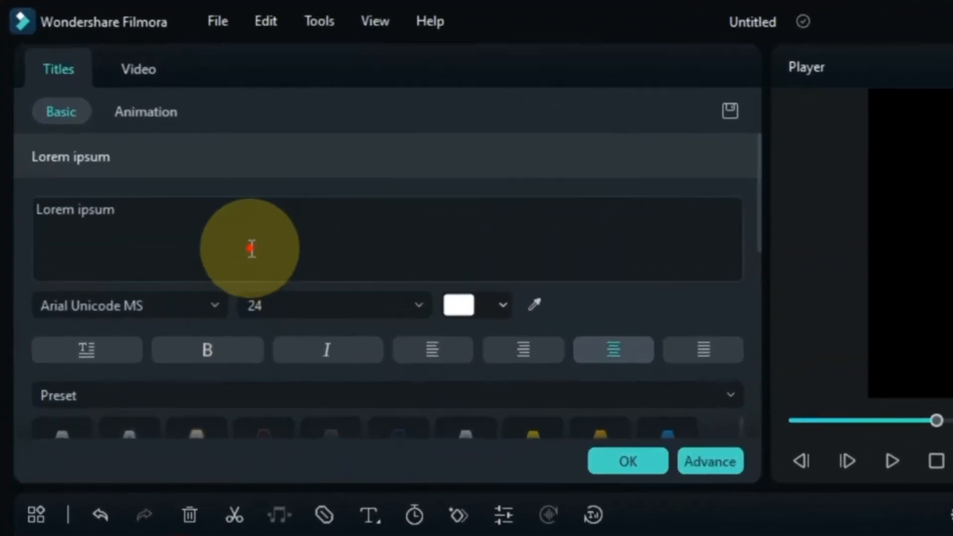
{"action": "left_click", "coordinate": [157, 164]}
{"action": "key", "text": "ctrl+a"}
{"action": "type", "text": "Salih Tutori"}
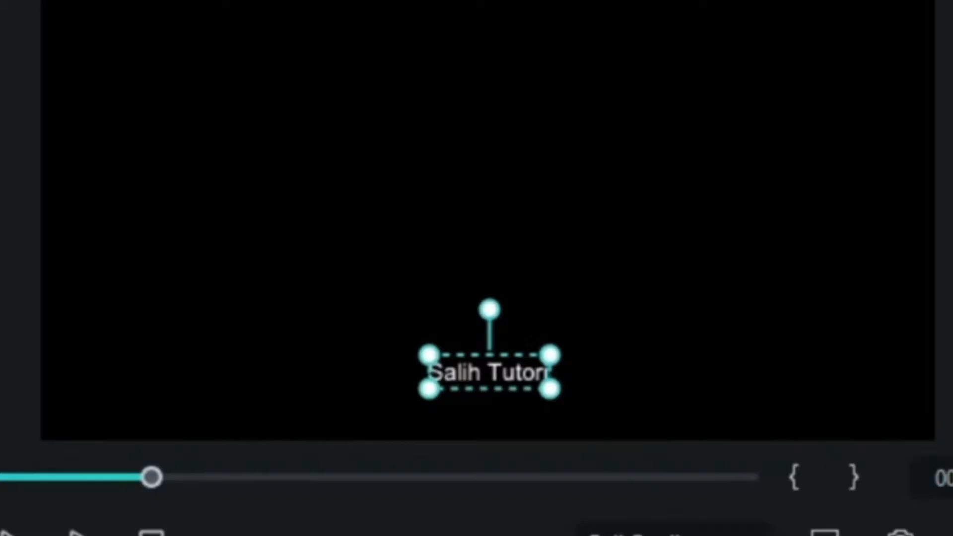
{"action": "type", "text": "als"}
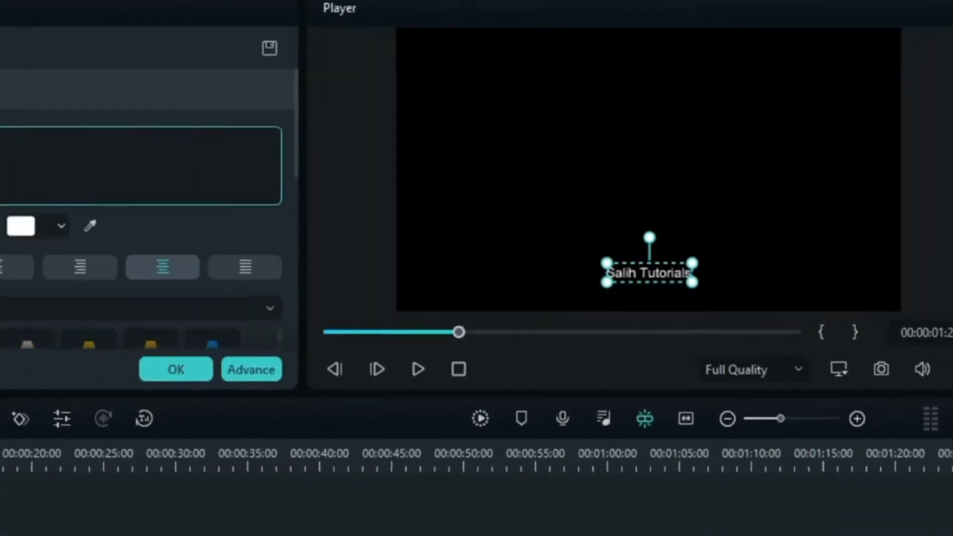
Step: Format the title in Barlow Black at size 100 and place it in the middle of the frame
{"action": "left_click", "coordinate": [261, 202]}
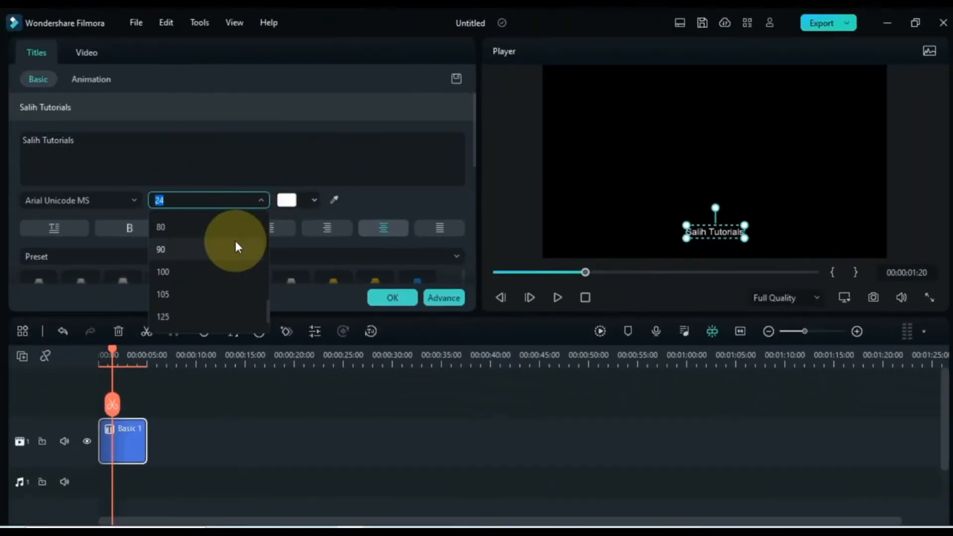
{"action": "left_click", "coordinate": [233, 265]}
{"action": "left_click_drag", "start_coordinate": [768, 209], "coordinate": [769, 136]}
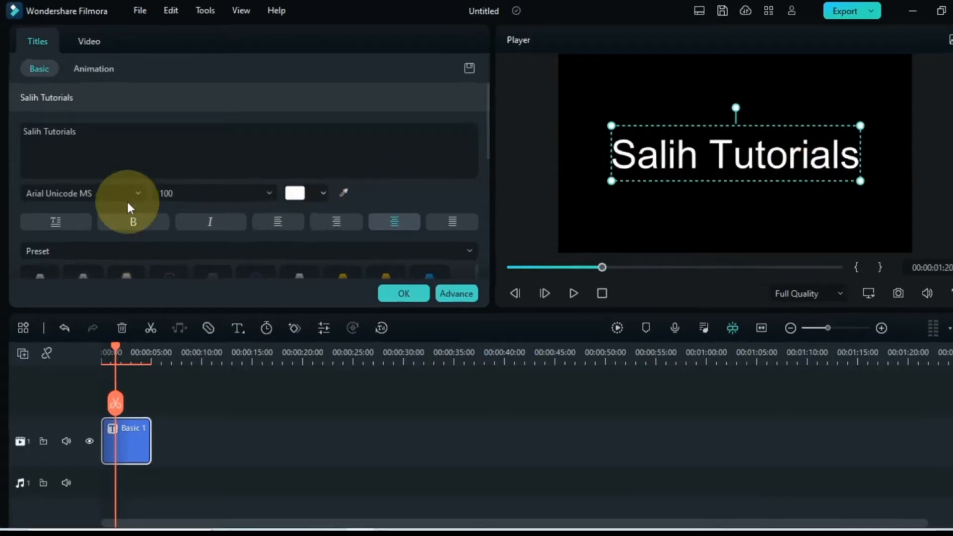
{"action": "left_click", "coordinate": [127, 199]}
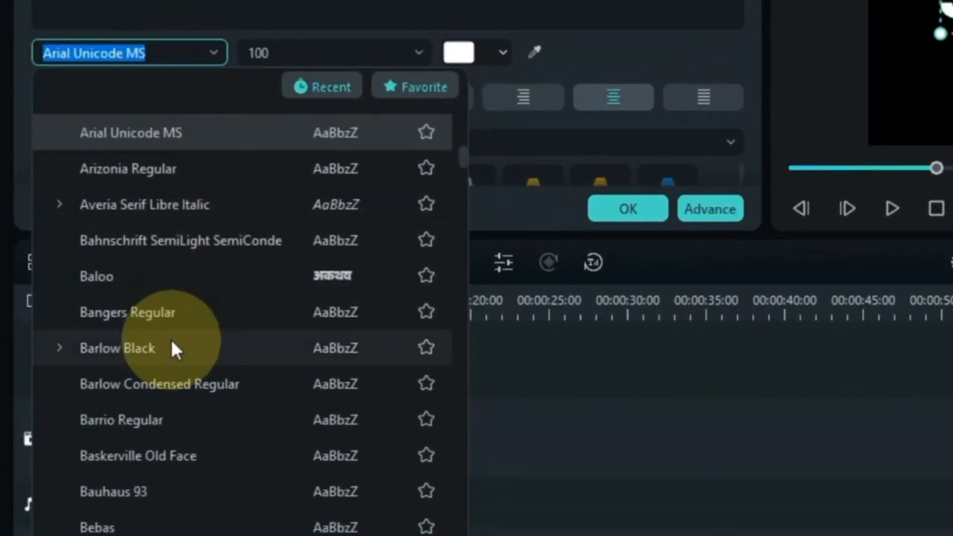
{"action": "left_click", "coordinate": [170, 347]}
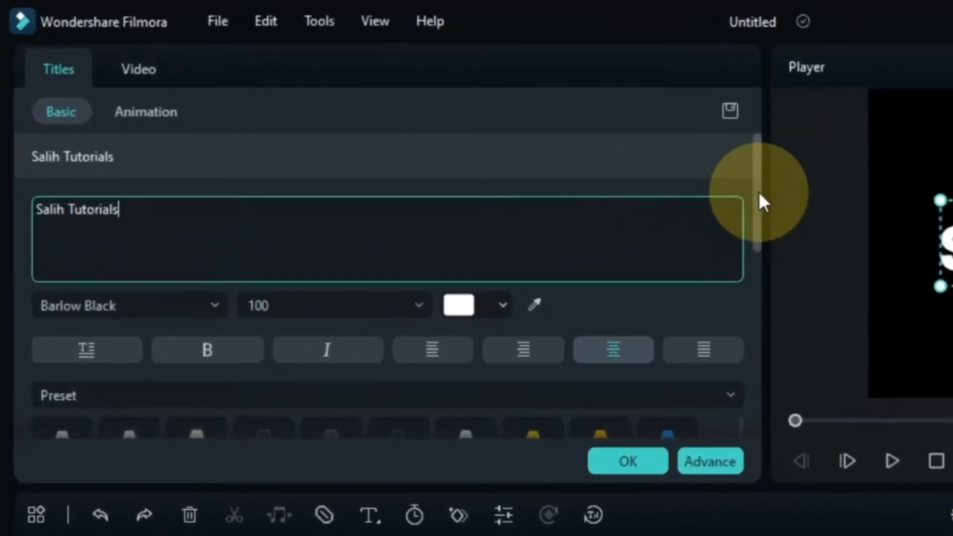
Step: Try several preset text styles on the title, including the yellow and pink outline looks, and return it to plain white
{"action": "left_click_drag", "start_coordinate": [474, 129], "coordinate": [474, 137]}
{"action": "left_click_drag", "start_coordinate": [763, 215], "coordinate": [762, 260]}
{"action": "left_click", "coordinate": [70, 287]}
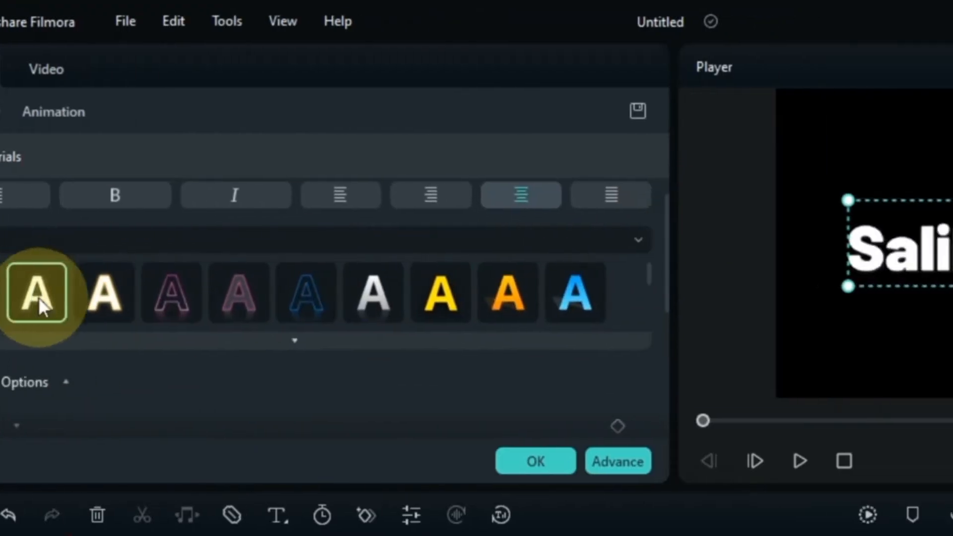
{"action": "left_click", "coordinate": [517, 299]}
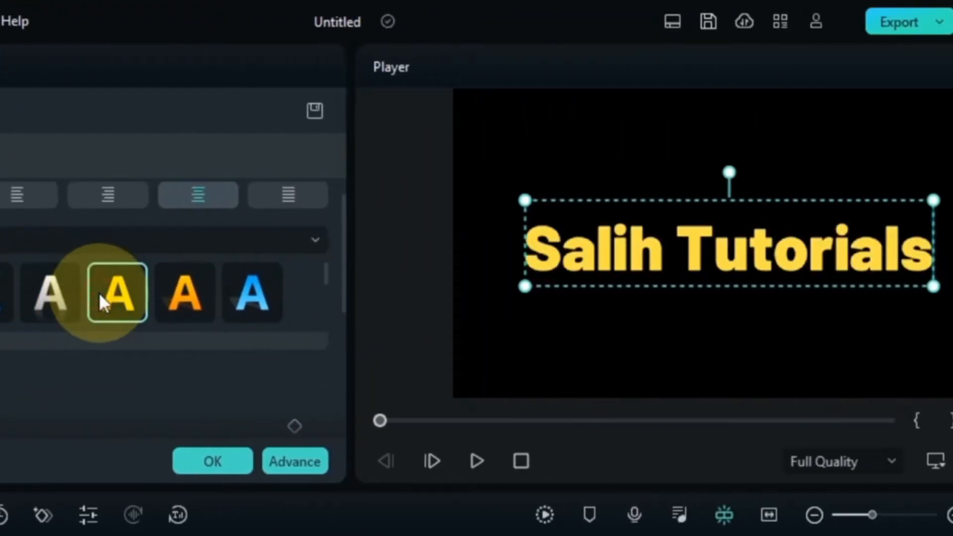
{"action": "left_click", "coordinate": [0, 300]}
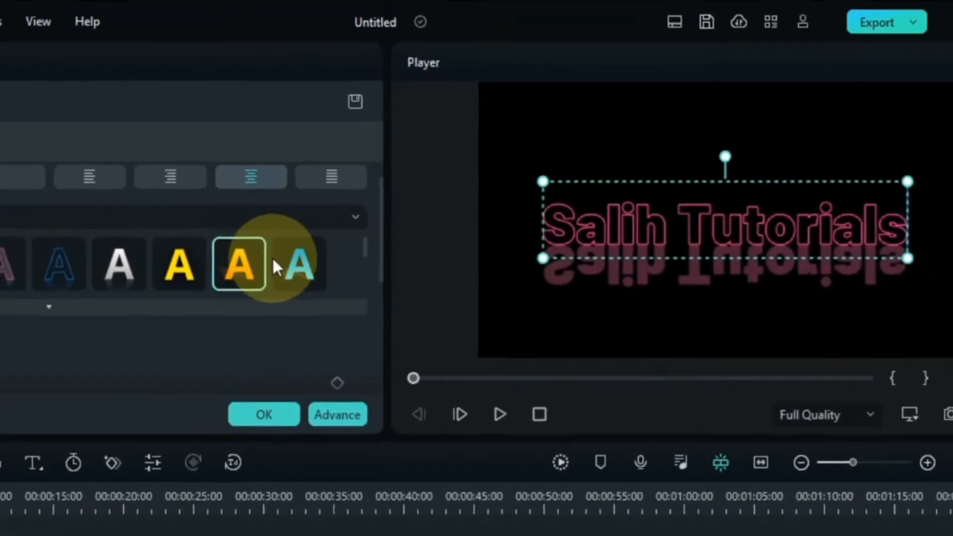
{"action": "left_click", "coordinate": [247, 291]}
{"action": "scroll", "coordinate": [242, 288], "scroll_direction": "down", "scroll_amount": 3}
{"action": "left_click", "coordinate": [81, 197]}
{"action": "scroll", "coordinate": [38, 198], "scroll_direction": "up", "scroll_amount": 3}
{"action": "left_click", "coordinate": [39, 199]}
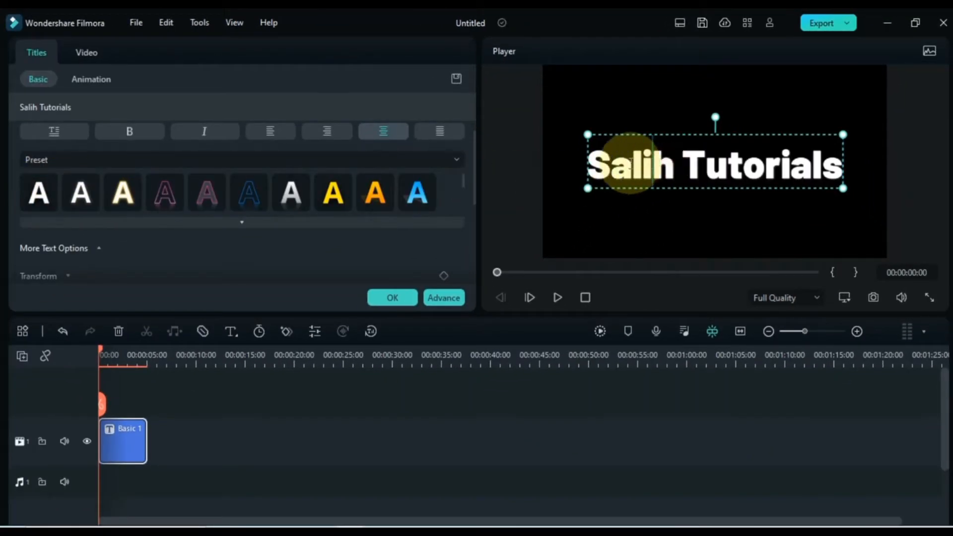
Step: Select only the title's first letter, "S", in the preview and colour it dark purple
{"action": "double_click", "coordinate": [623, 164]}
{"action": "left_click", "coordinate": [629, 163]}
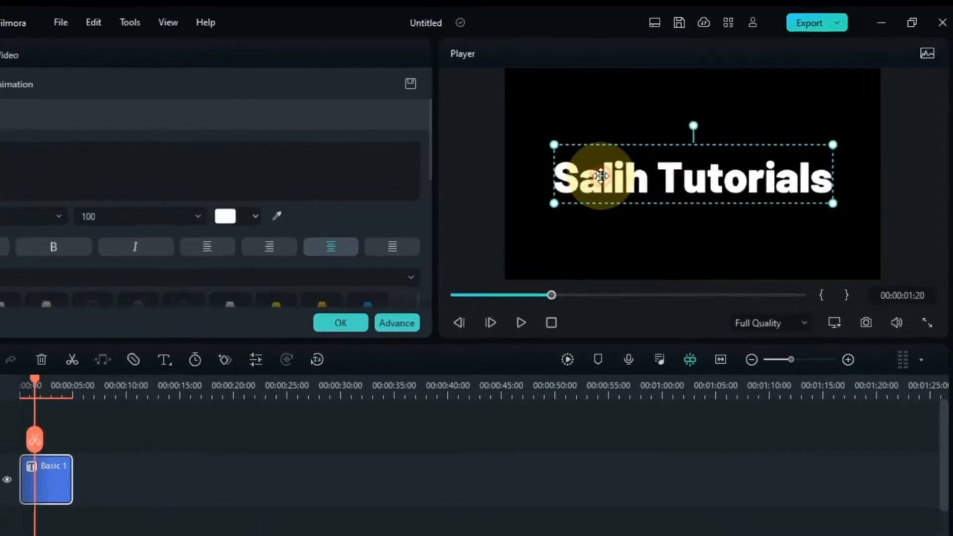
{"action": "double_click", "coordinate": [632, 164]}
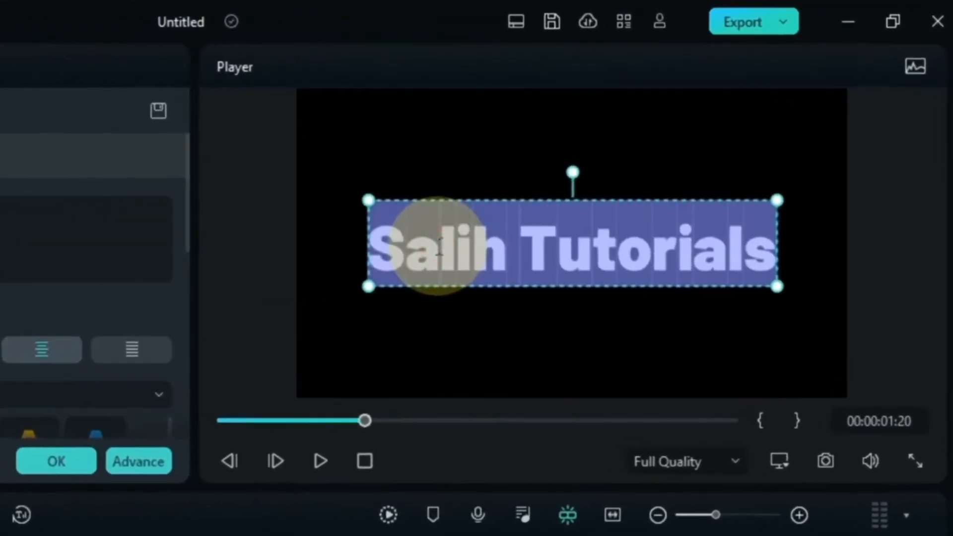
{"action": "left_click", "coordinate": [631, 164]}
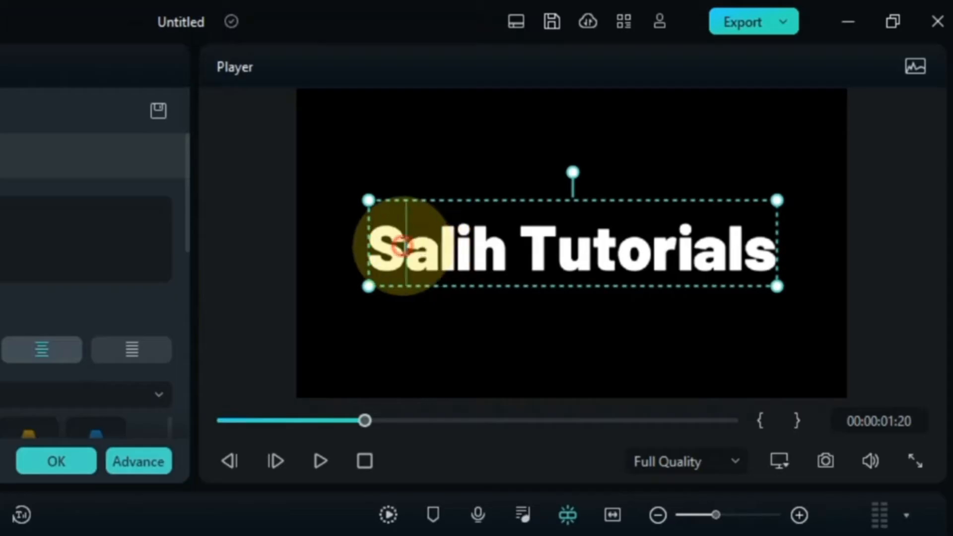
{"action": "left_click_drag", "start_coordinate": [403, 246], "coordinate": [347, 249]}
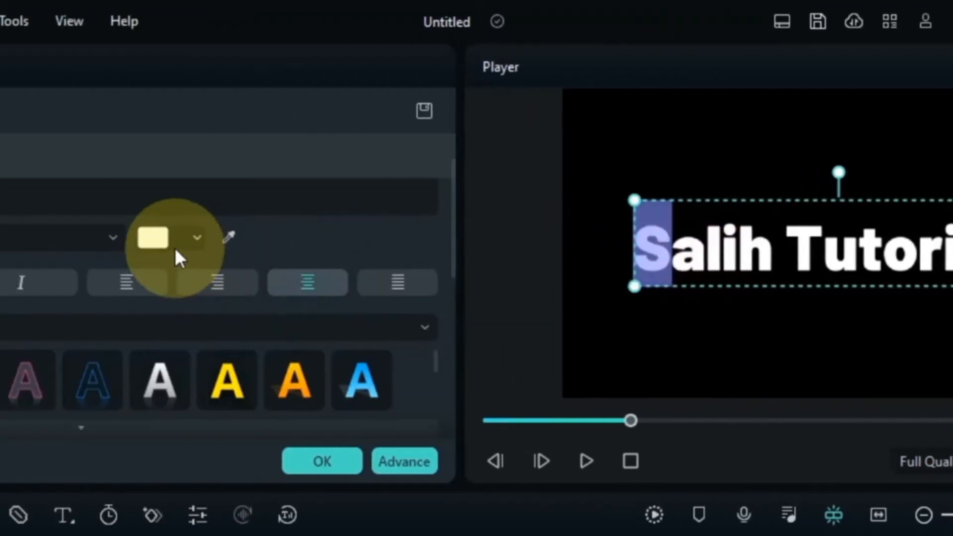
{"action": "left_click", "coordinate": [158, 241]}
{"action": "left_click", "coordinate": [176, 330]}
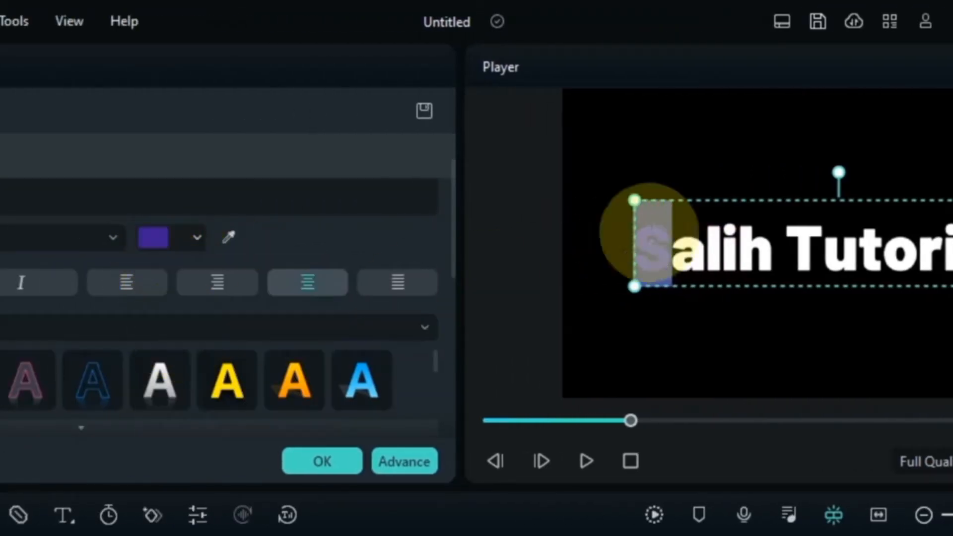
Step: Apply the yellow preset style to the letters "li" in the title's first word
{"action": "left_click", "coordinate": [717, 222]}
{"action": "left_click_drag", "start_coordinate": [705, 248], "coordinate": [738, 250]}
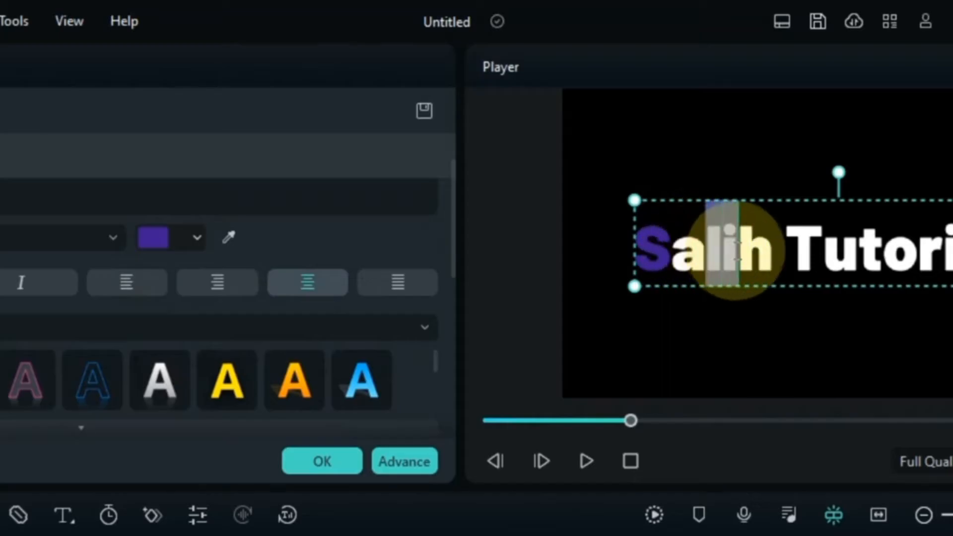
{"action": "left_click", "coordinate": [236, 383]}
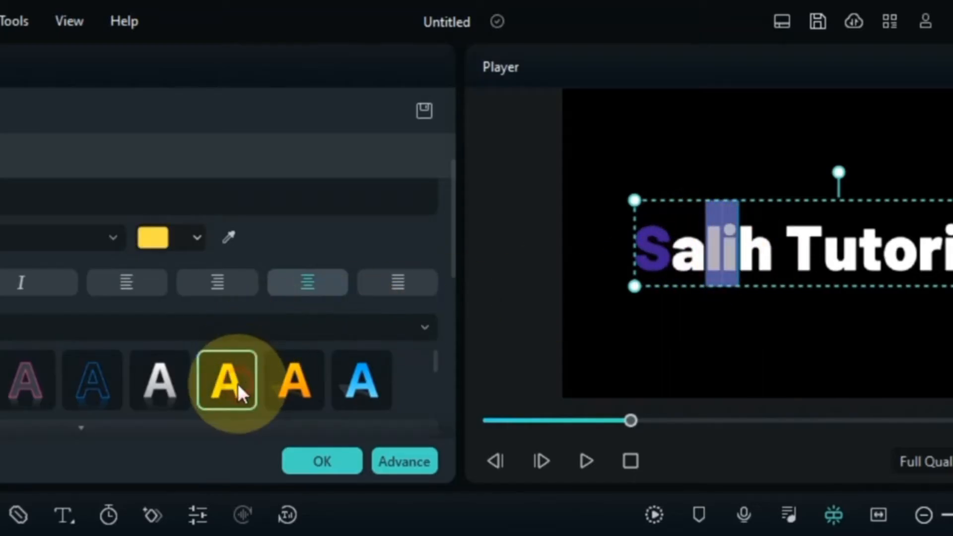
Step: Colour the letters "Tu" at the start of the title's second word dark brown
{"action": "left_click", "coordinate": [833, 252]}
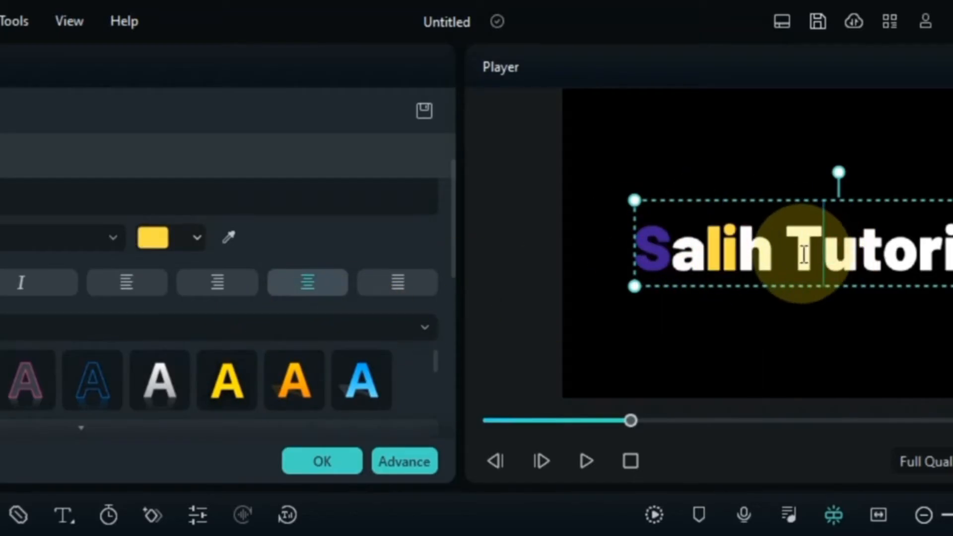
{"action": "left_click_drag", "start_coordinate": [785, 251], "coordinate": [859, 253]}
{"action": "left_click", "coordinate": [153, 237]}
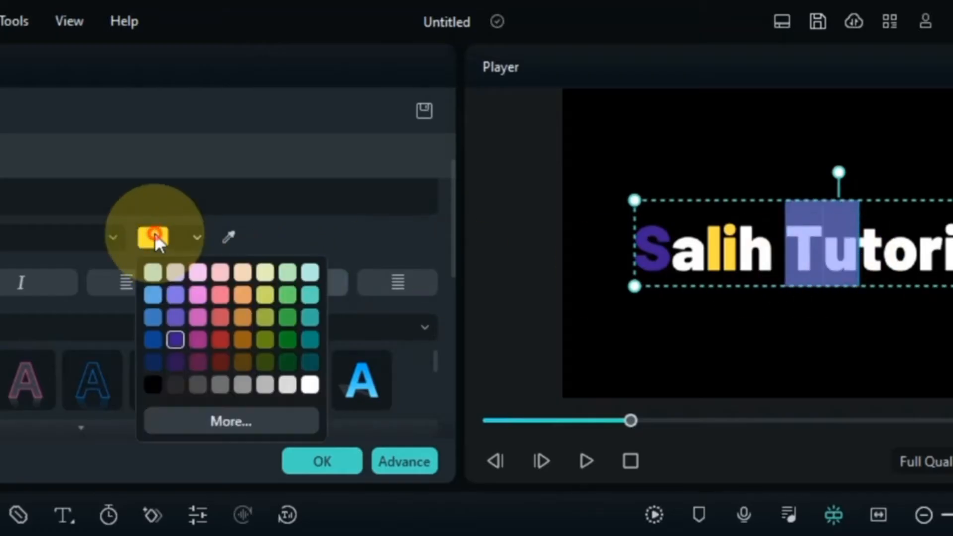
{"action": "left_click", "coordinate": [242, 361]}
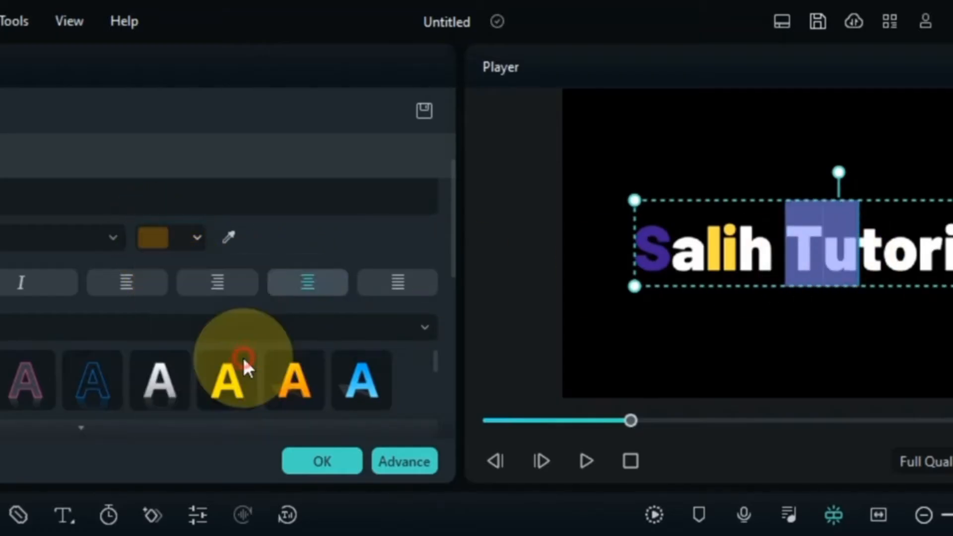
Step: Apply the yellow preset style to the letters "ori" and "l" in the title's second word
{"action": "left_click", "coordinate": [852, 248]}
{"action": "left_click", "coordinate": [883, 240]}
{"action": "left_click_drag", "start_coordinate": [939, 236], "coordinate": [917, 248]}
{"action": "left_click", "coordinate": [273, 380]}
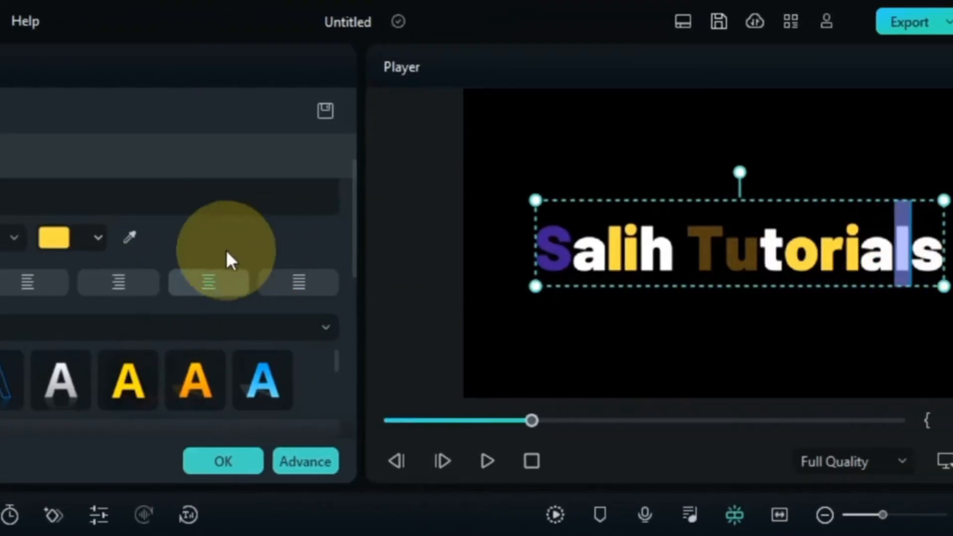
{"action": "scroll", "coordinate": [118, 369], "scroll_direction": "down", "scroll_amount": 4}
{"action": "left_click", "coordinate": [124, 382]}
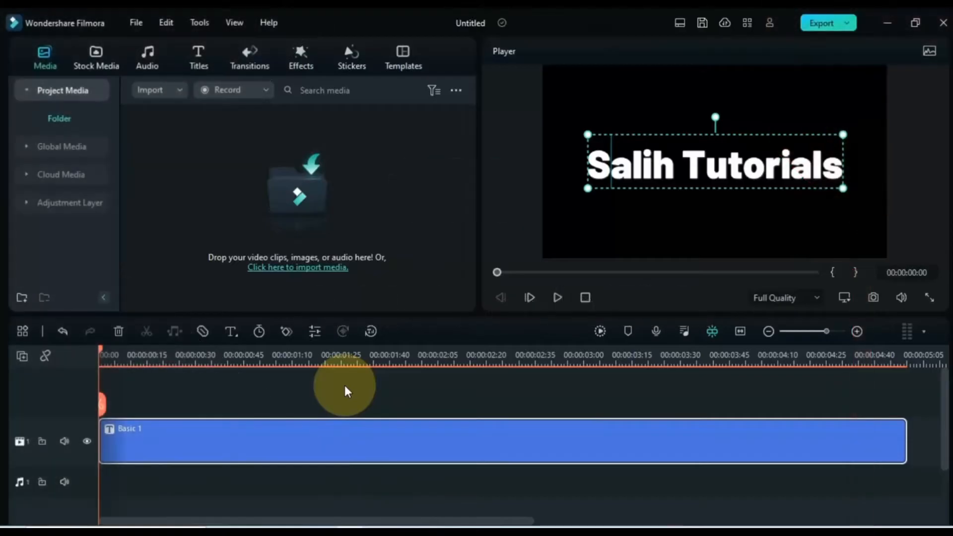
Step: Apply the Fade In preset video animation to the title clip and play it back
{"action": "double_click", "coordinate": [247, 445]}
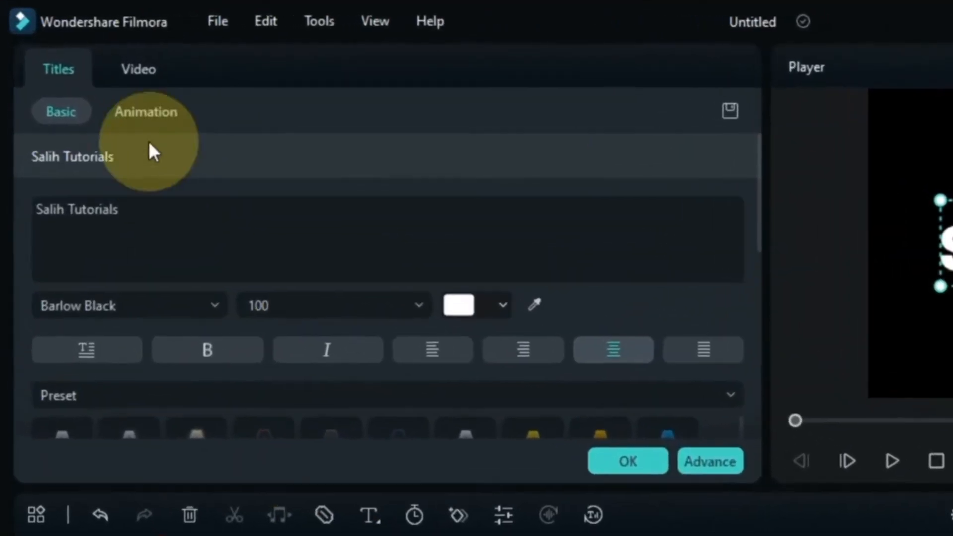
{"action": "left_click", "coordinate": [119, 61]}
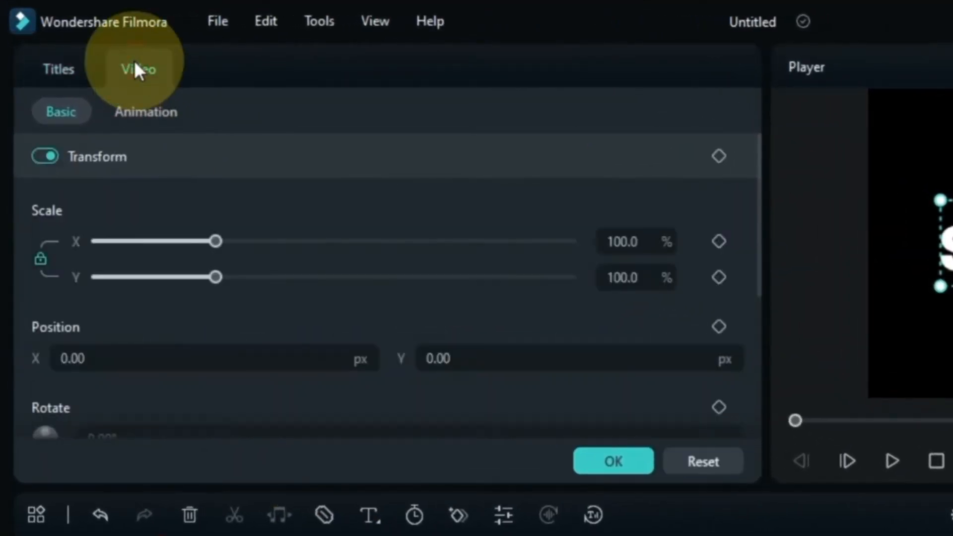
{"action": "left_click", "coordinate": [146, 114]}
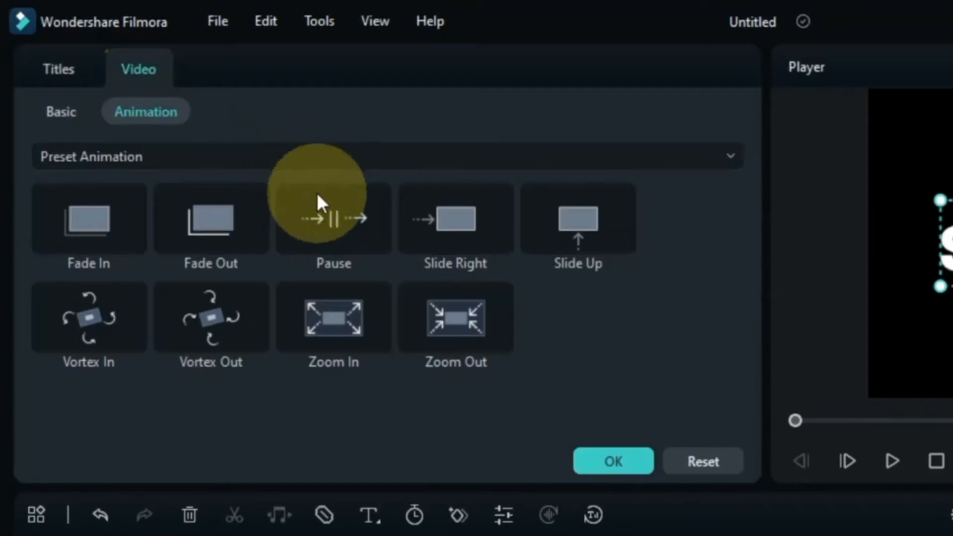
{"action": "left_click", "coordinate": [322, 209]}
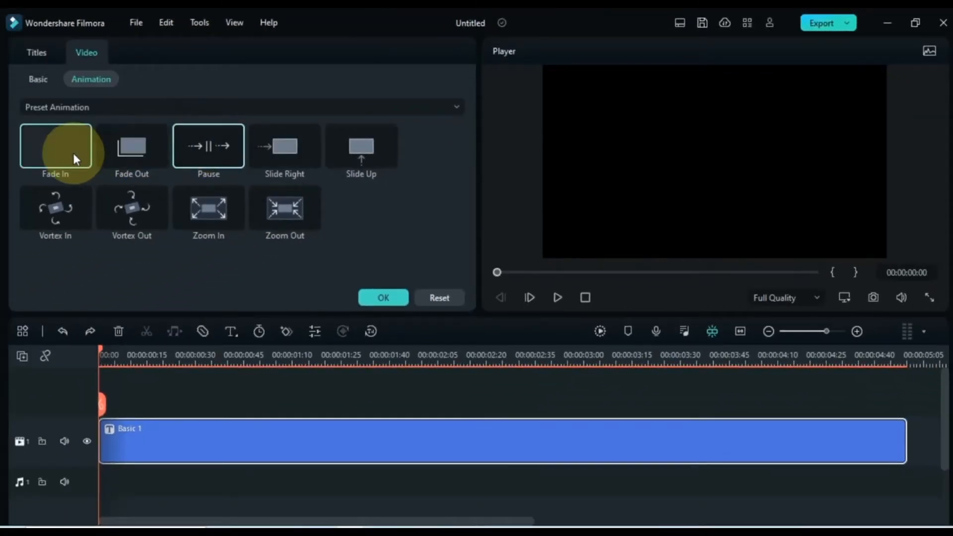
{"action": "double_click", "coordinate": [73, 153]}
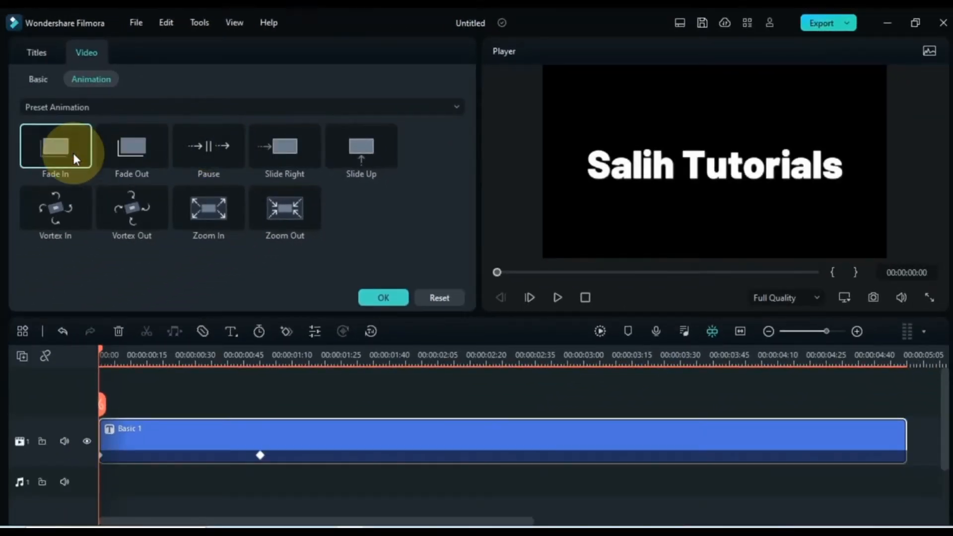
{"action": "left_click", "coordinate": [557, 296]}
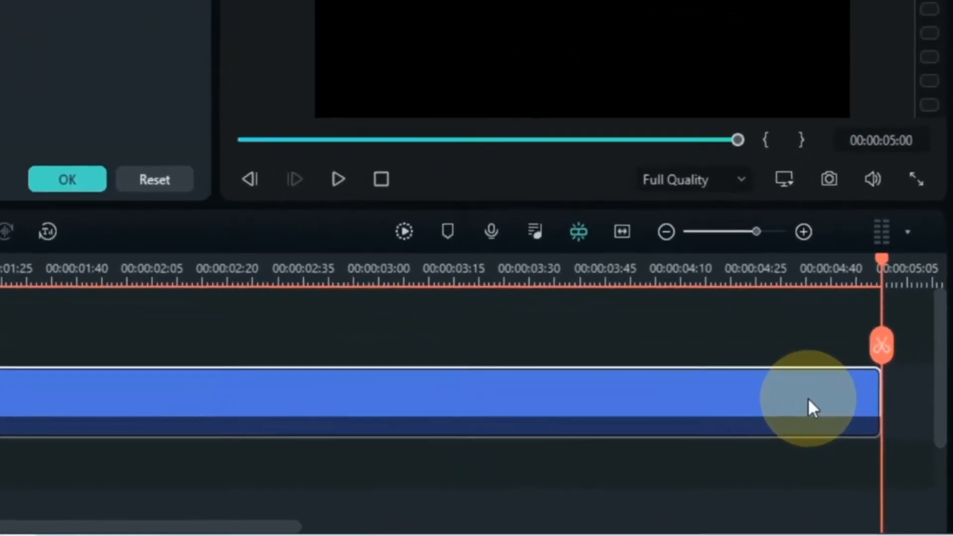
Step: Split the title clip at 00:00:02:41 and delete the animation keyframes from its second part
{"action": "left_click_drag", "start_coordinate": [881, 251], "coordinate": [318, 340]}
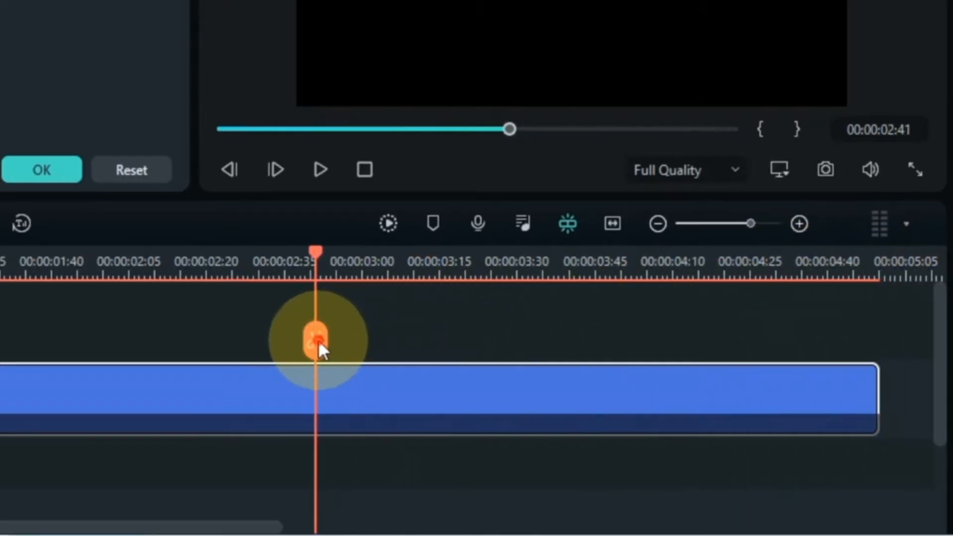
{"action": "left_click", "coordinate": [318, 340]}
{"action": "key", "text": "space"}
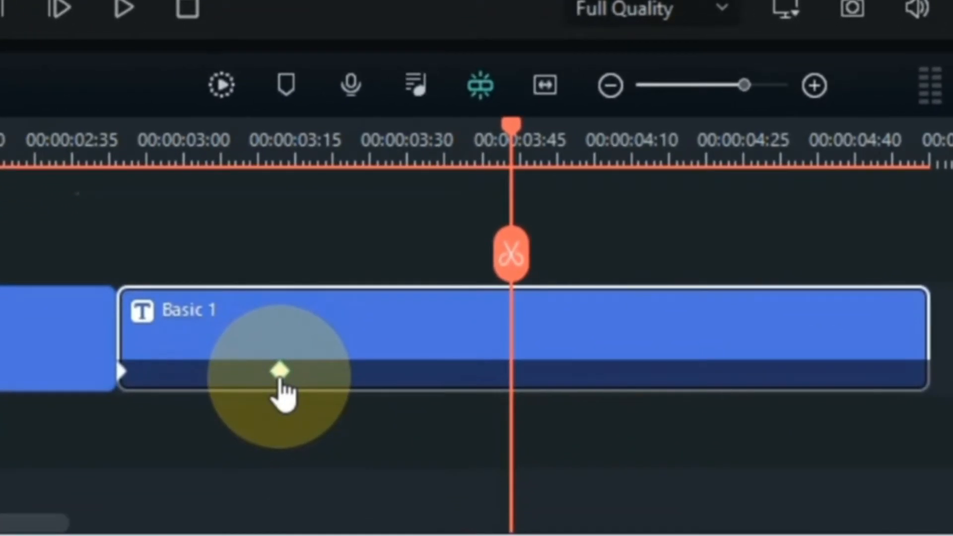
{"action": "left_click", "coordinate": [280, 376]}
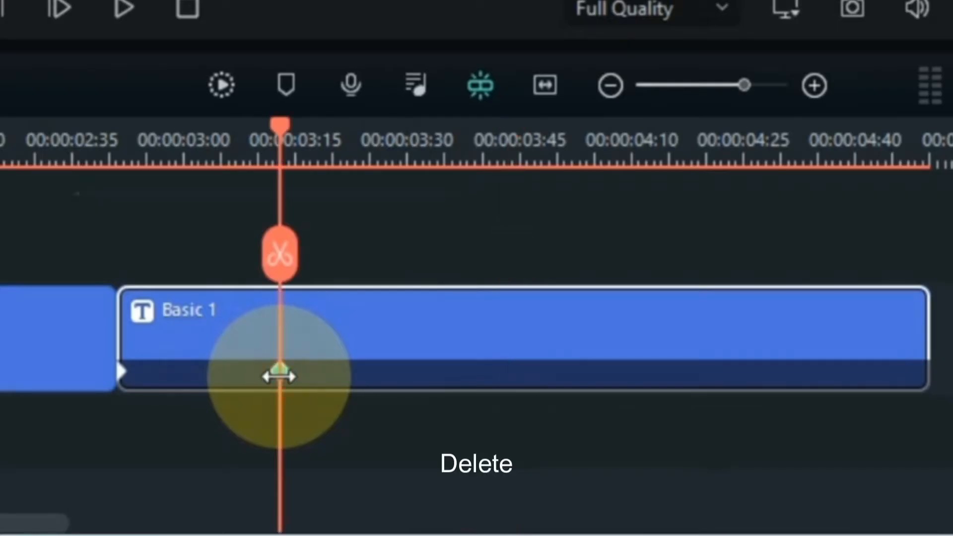
{"action": "left_click", "coordinate": [124, 370]}
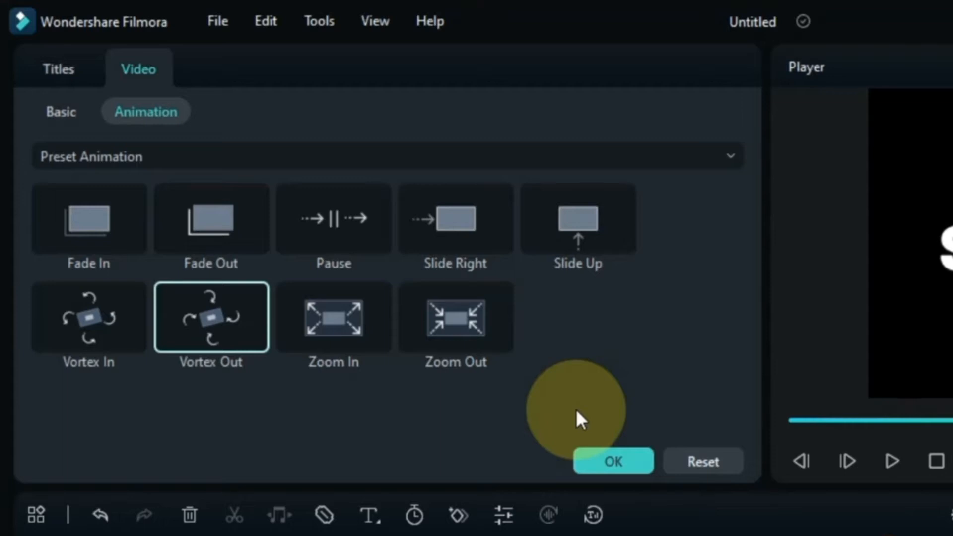
Step: Apply the Zoom Out preset animation to the second title clip and move its keyframes to 00:00:04:03 and the clip's end
{"action": "left_click", "coordinate": [477, 333]}
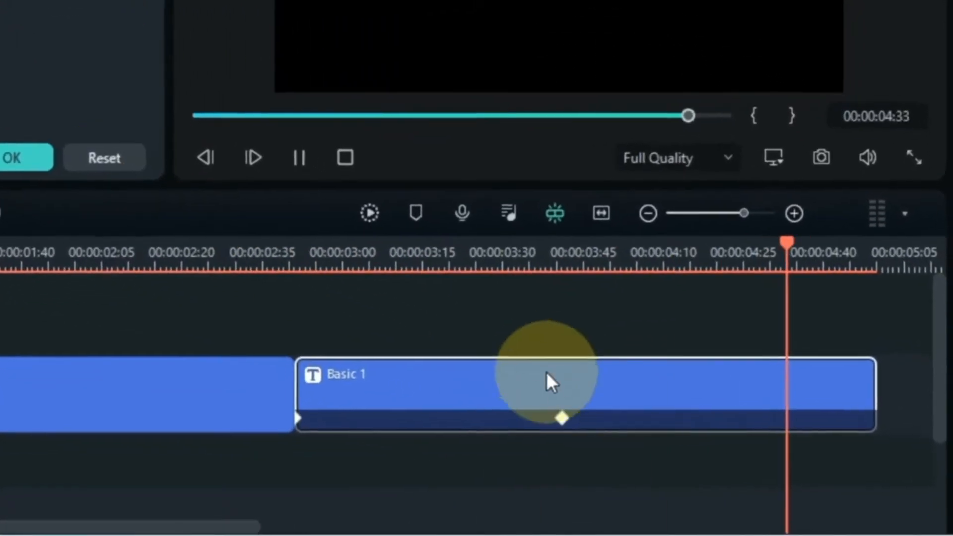
{"action": "left_click_drag", "start_coordinate": [508, 404], "coordinate": [865, 404]}
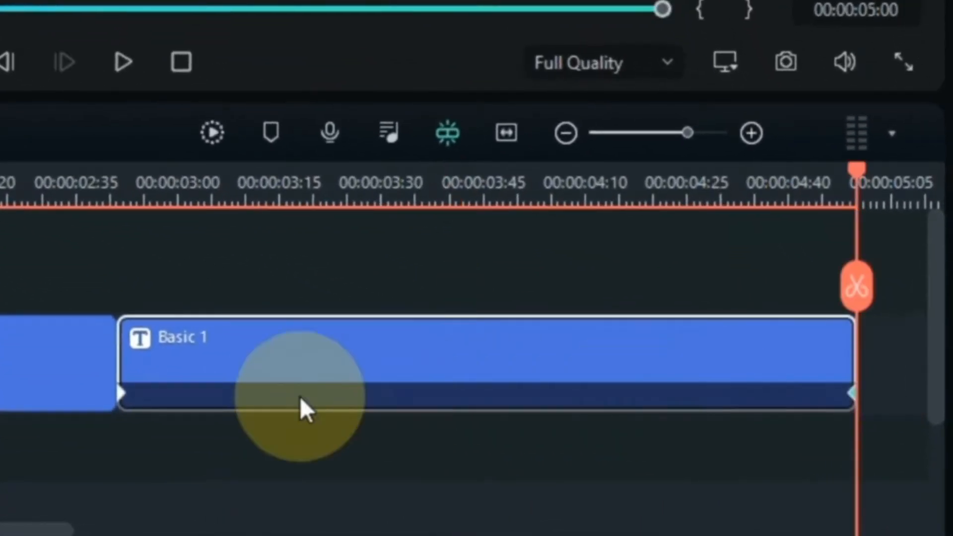
{"action": "left_click_drag", "start_coordinate": [121, 394], "coordinate": [539, 386]}
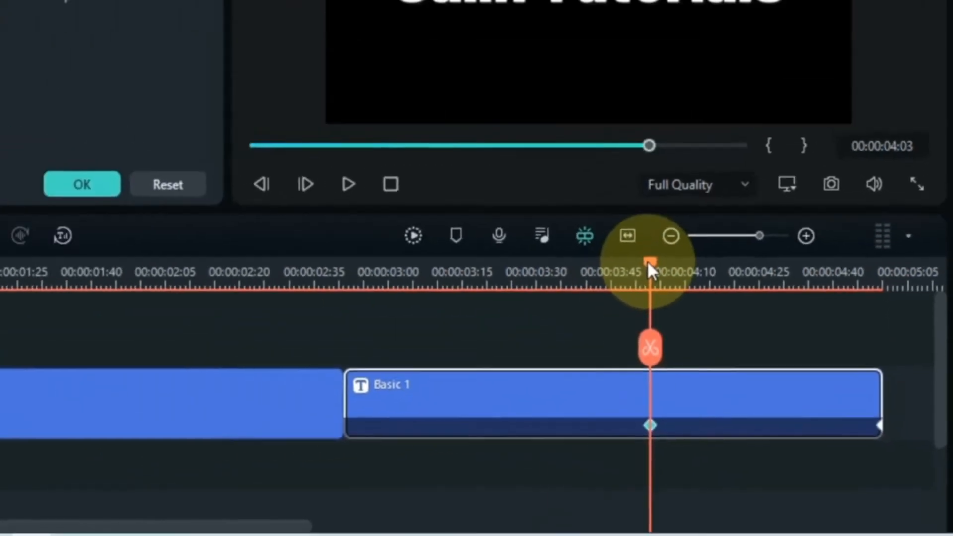
Step: Play both title clips from the start of the timeline and reopen the second clip's animation presets
{"action": "left_click_drag", "start_coordinate": [537, 171], "coordinate": [99, 410]}
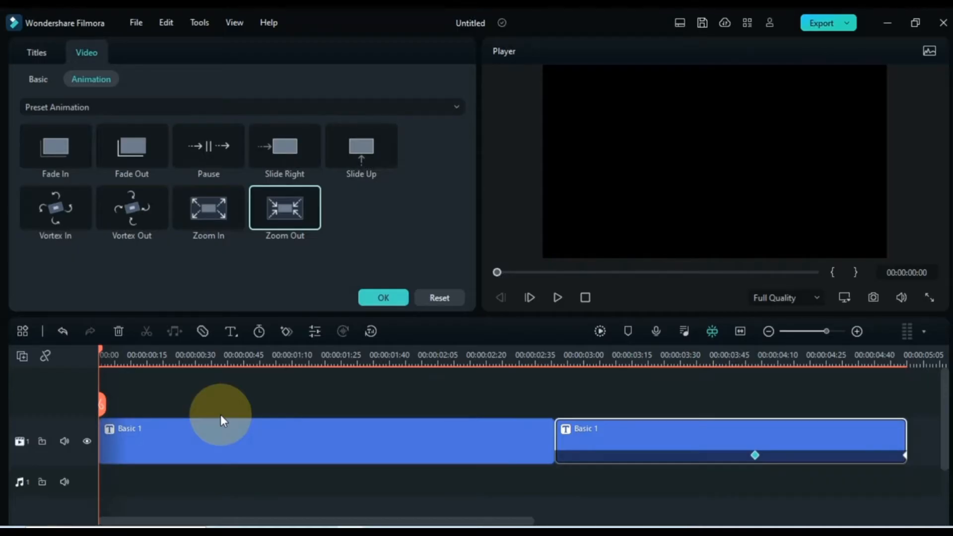
{"action": "left_click", "coordinate": [261, 398]}
{"action": "key", "text": "space"}
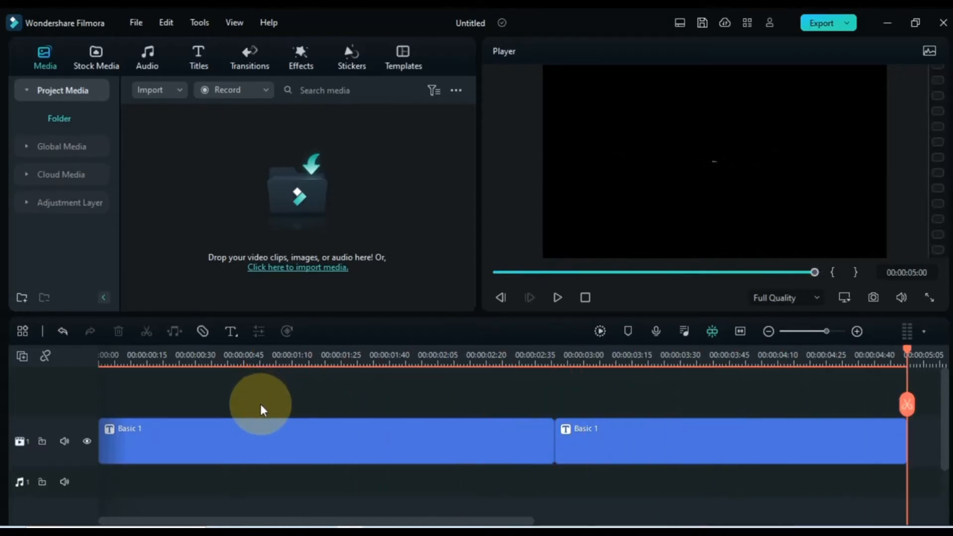
{"action": "double_click", "coordinate": [750, 459]}
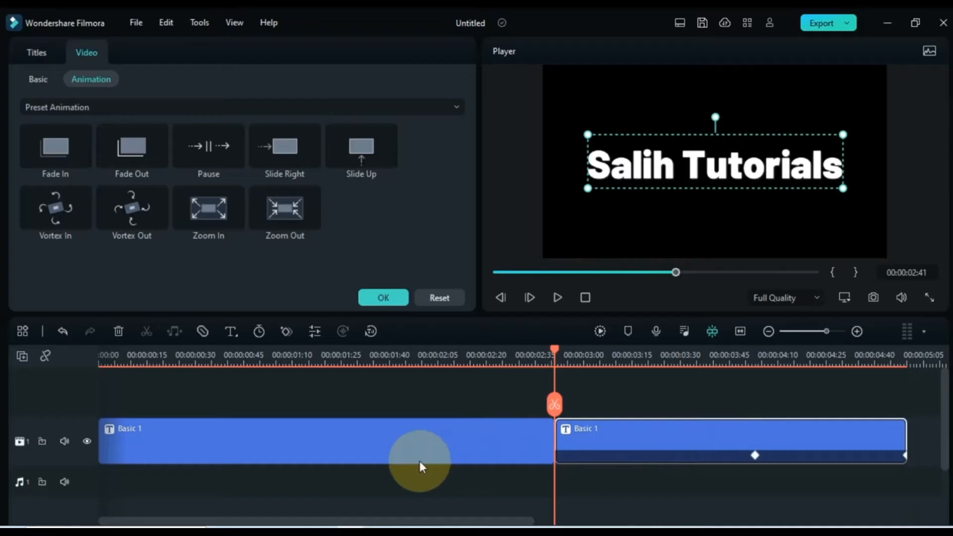
{"action": "left_click", "coordinate": [419, 460]}
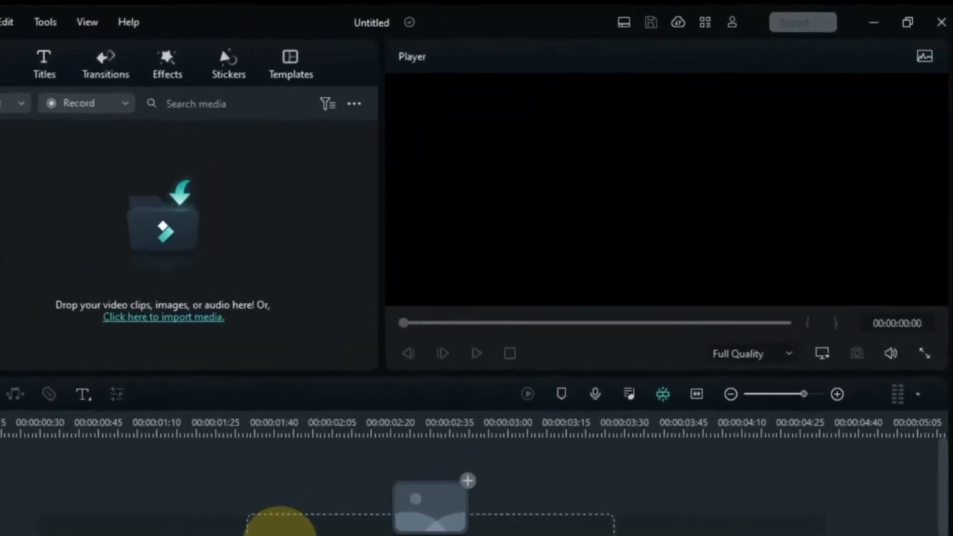
Step: Switch the keyboard shortcut preset to Adobe Premiere Pro and look through its shortcuts
{"action": "left_click", "coordinate": [603, 23]}
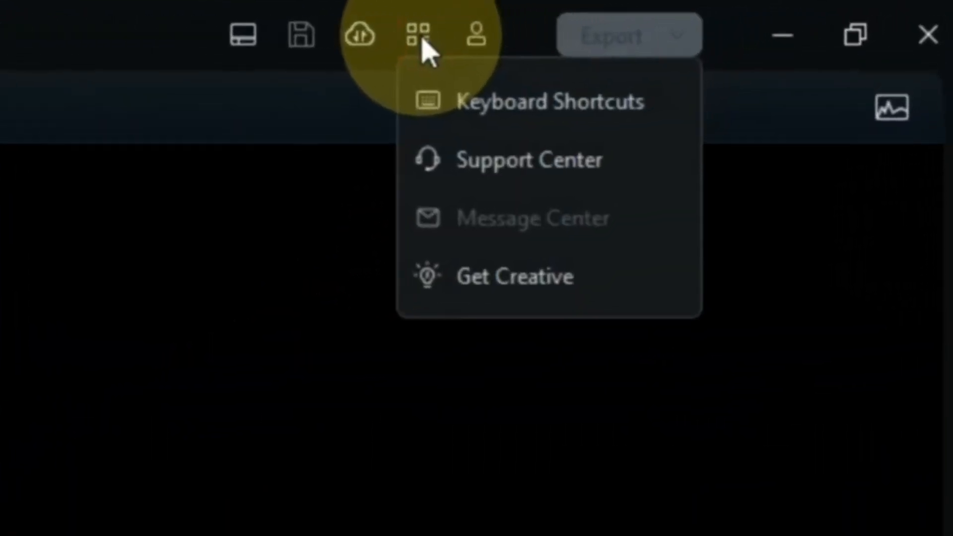
{"action": "left_click", "coordinate": [536, 104]}
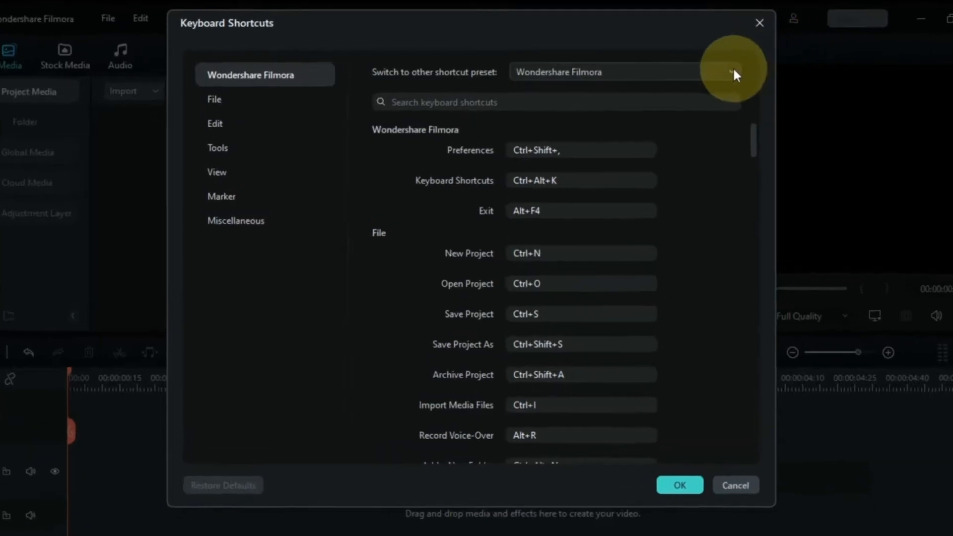
{"action": "left_click", "coordinate": [712, 73]}
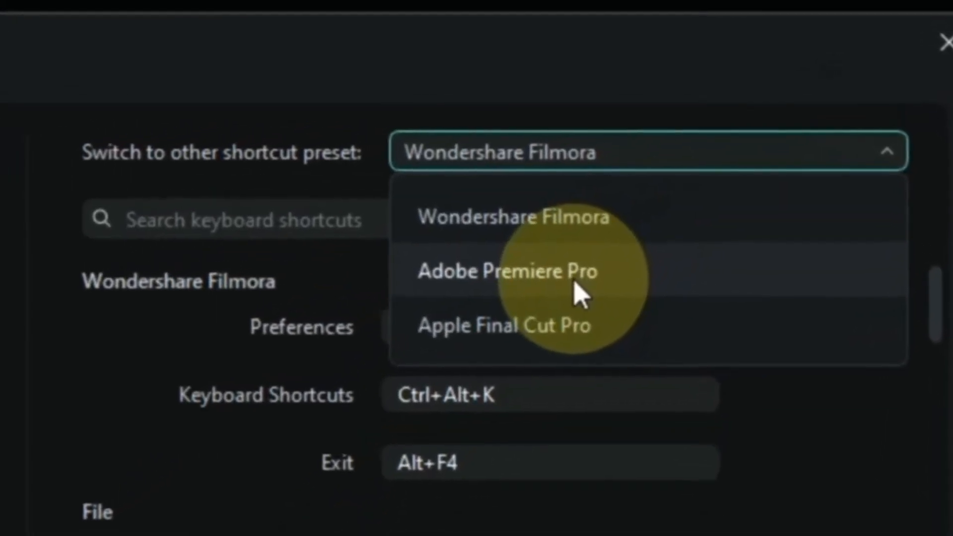
{"action": "left_click", "coordinate": [624, 265]}
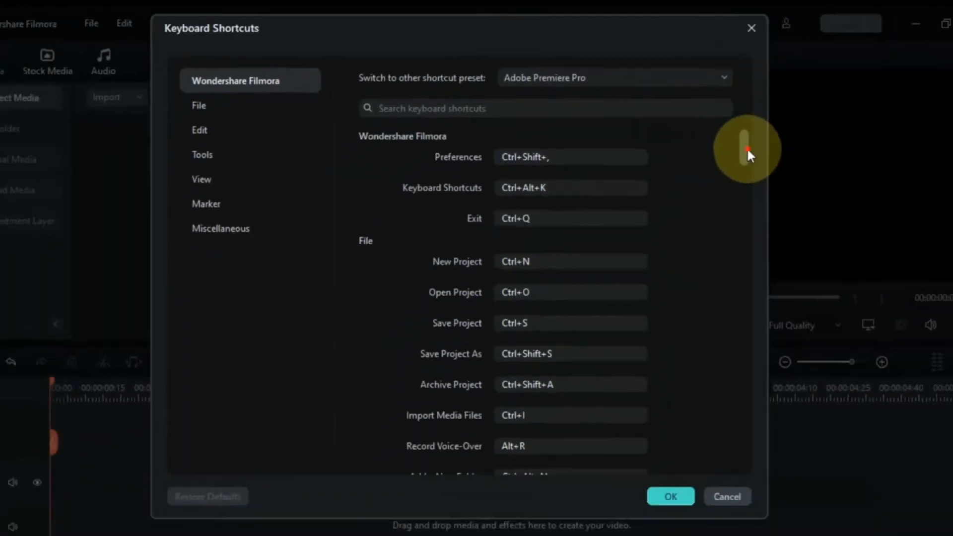
{"action": "scroll", "coordinate": [941, 338], "scroll_direction": "down", "scroll_amount": 3}
{"action": "mouse_move", "coordinate": [748, 158]}
{"action": "left_mouse_down"}
{"action": "mouse_move", "coordinate": [725, 249]}
{"action": "mouse_move", "coordinate": [742, 280]}
{"action": "mouse_move", "coordinate": [703, 502]}
{"action": "mouse_move", "coordinate": [777, 117]}
{"action": "left_mouse_up"}
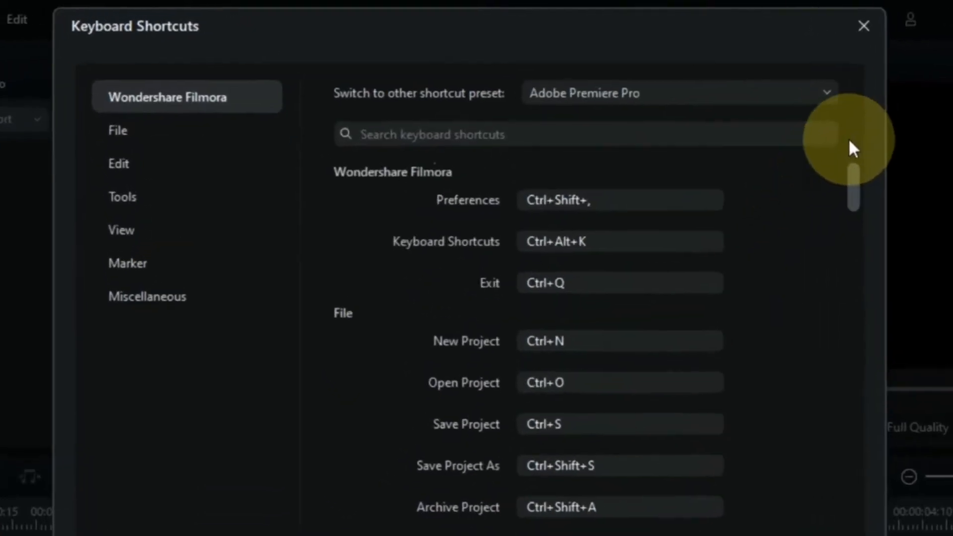
Step: Switch the keyboard shortcut preset to Apple Final Cut Pro, look through its shortcuts and accept the change
{"action": "left_click", "coordinate": [690, 71]}
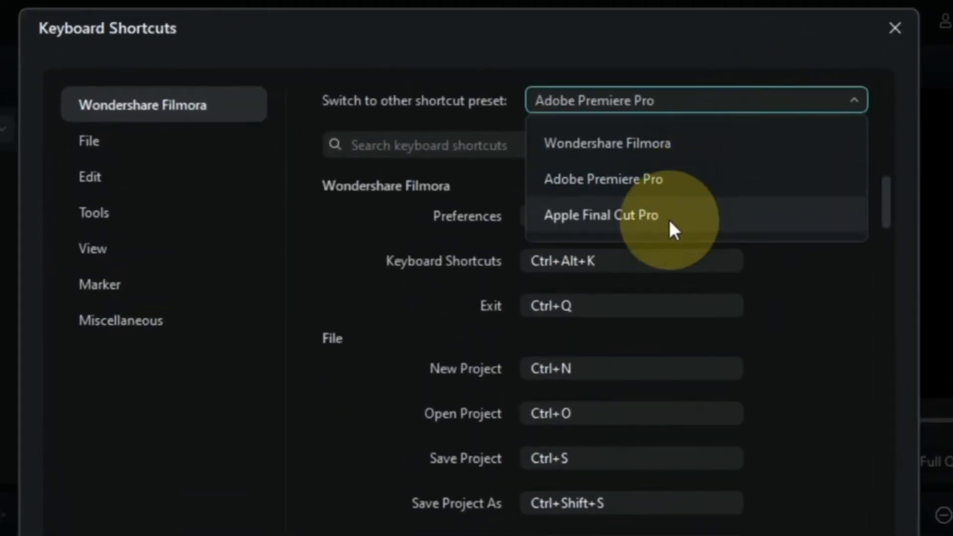
{"action": "left_click", "coordinate": [702, 214]}
{"action": "left_click_drag", "start_coordinate": [886, 207], "coordinate": [900, 142]}
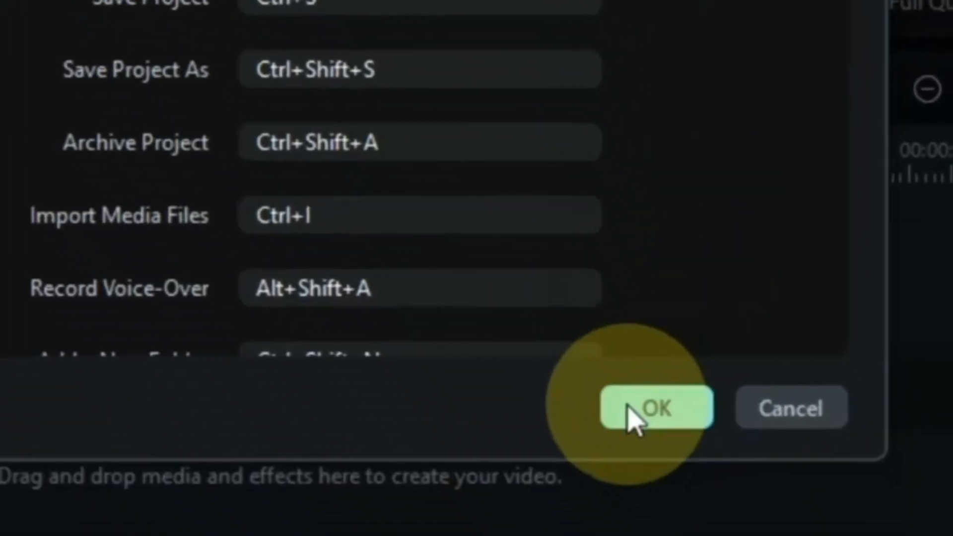
{"action": "left_click", "coordinate": [662, 478]}
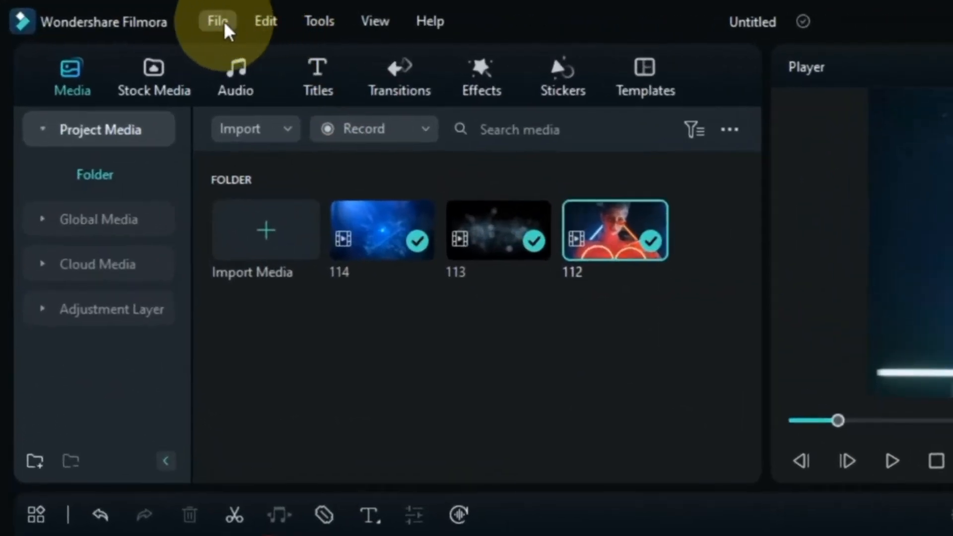
Step: Review the blank-area cursor jump option in the Editing preferences and accept the settings
{"action": "left_click", "coordinate": [135, 22]}
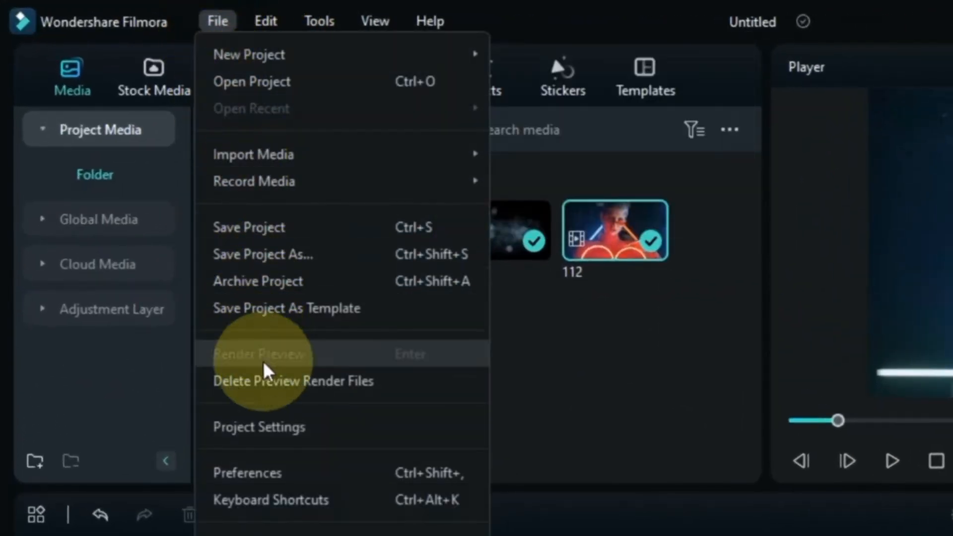
{"action": "left_click", "coordinate": [273, 469]}
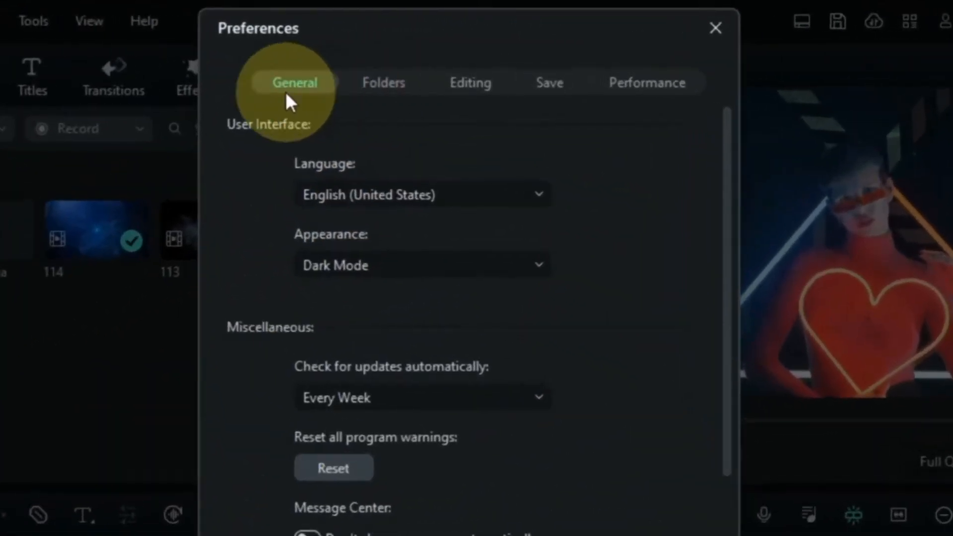
{"action": "left_click", "coordinate": [475, 83]}
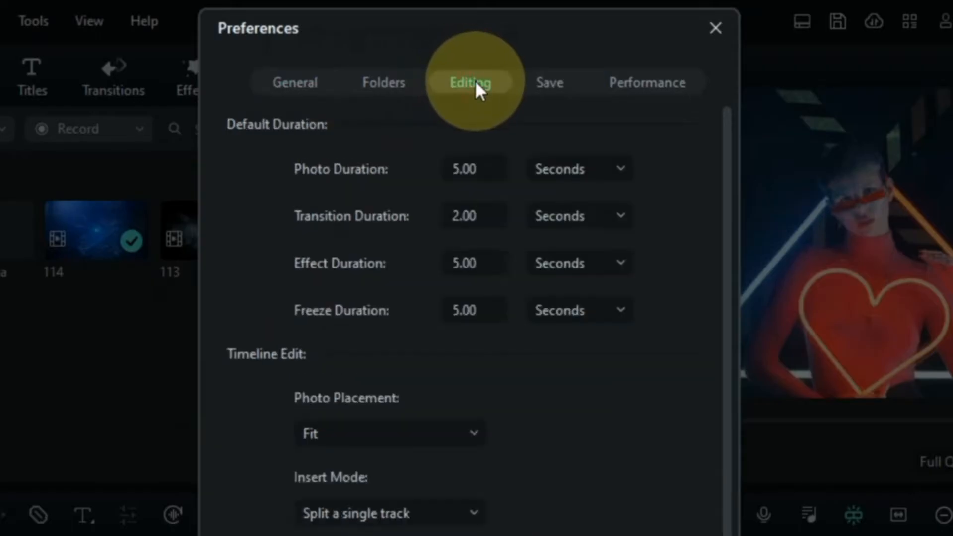
{"action": "left_click_drag", "start_coordinate": [722, 184], "coordinate": [725, 198]}
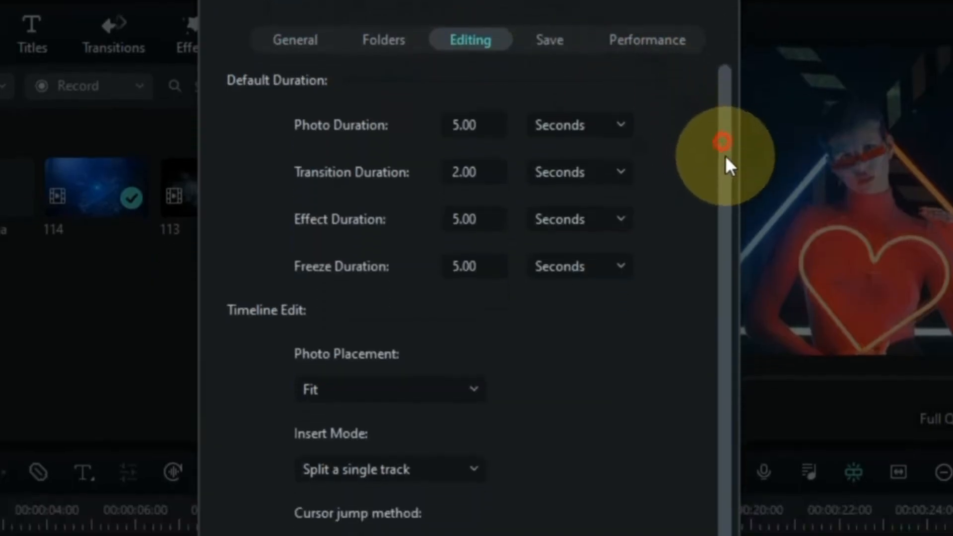
{"action": "left_click_drag", "start_coordinate": [725, 156], "coordinate": [733, 287]}
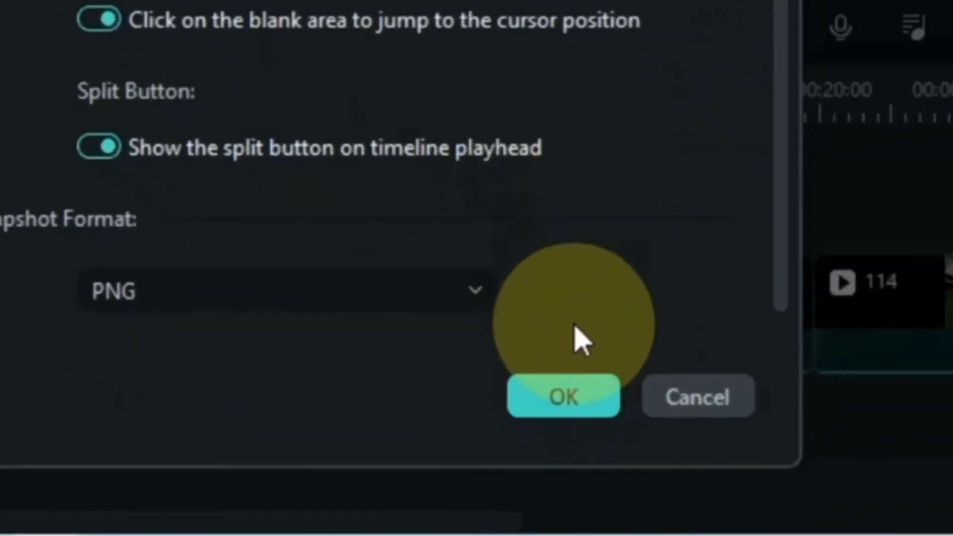
{"action": "left_click", "coordinate": [547, 473]}
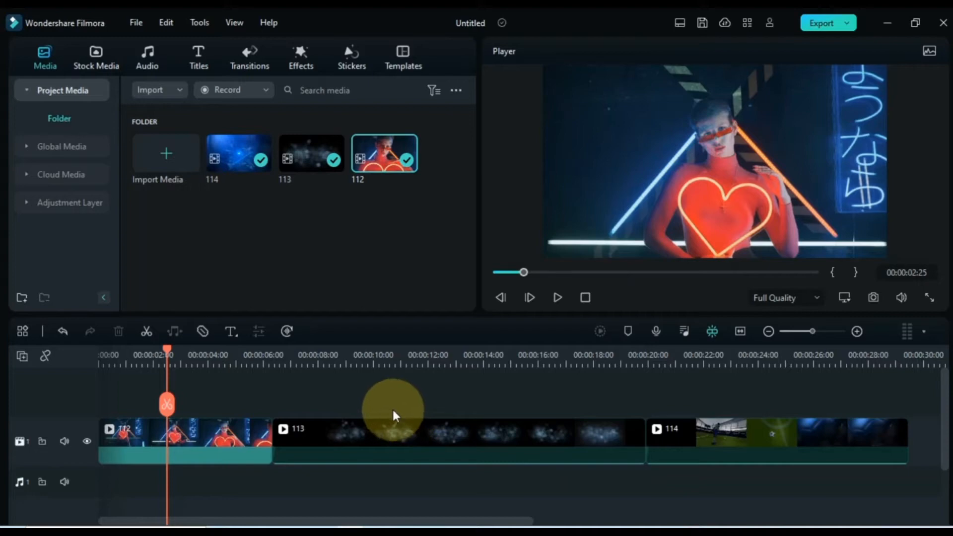
Step: Try out the cursor jump by moving the playhead to several positions from blank areas above and below the timeline clips
{"action": "left_click", "coordinate": [151, 216]}
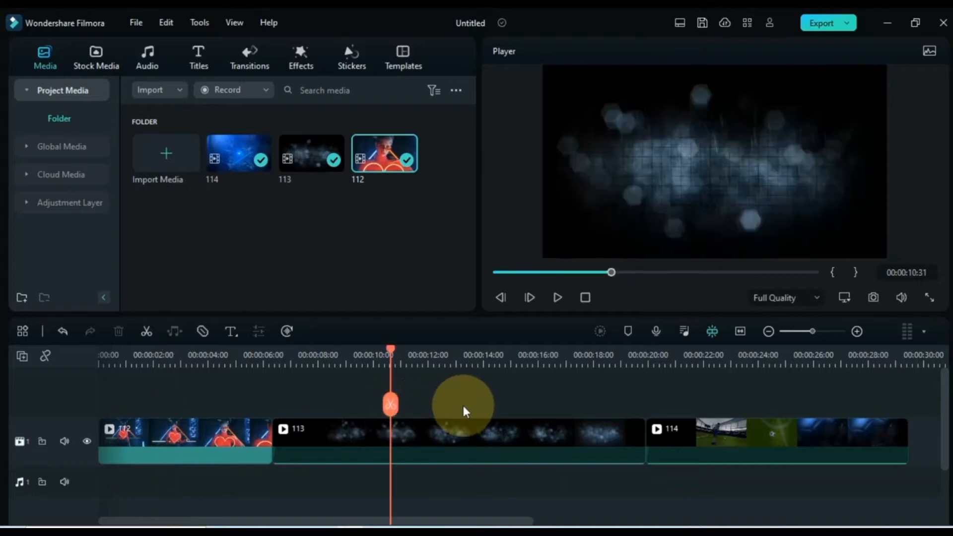
{"action": "left_click", "coordinate": [846, 397]}
{"action": "left_click", "coordinate": [412, 398]}
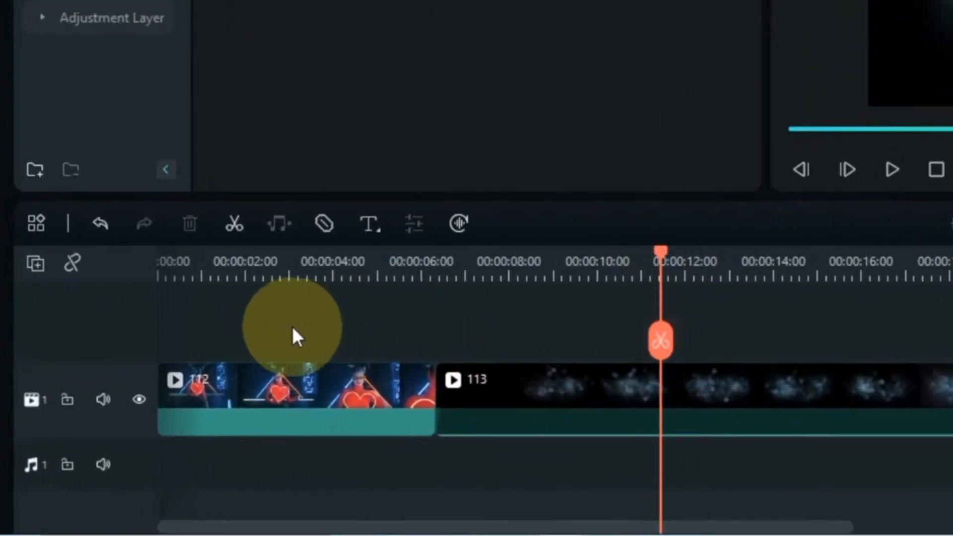
{"action": "left_click", "coordinate": [276, 356]}
{"action": "left_click", "coordinate": [221, 450]}
{"action": "left_click", "coordinate": [687, 467]}
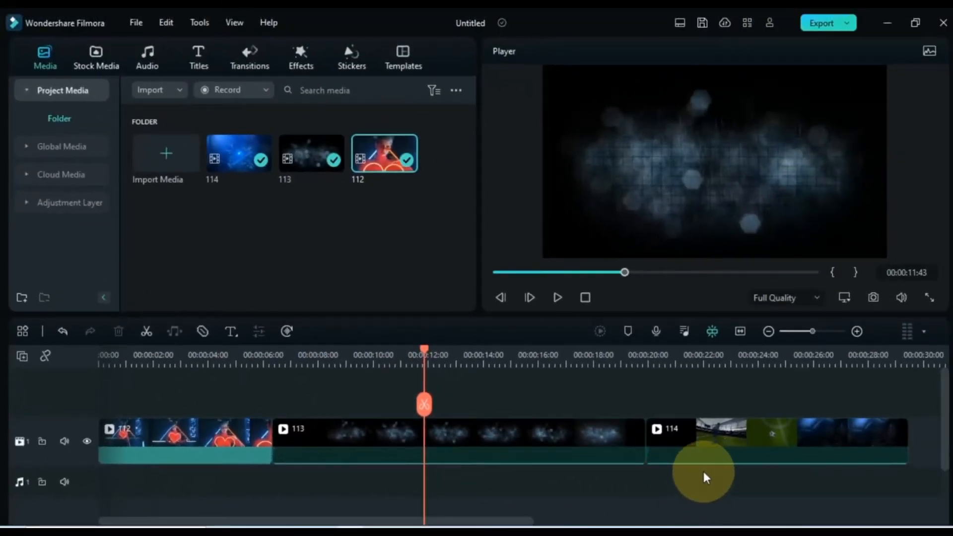
{"action": "left_click", "coordinate": [702, 469]}
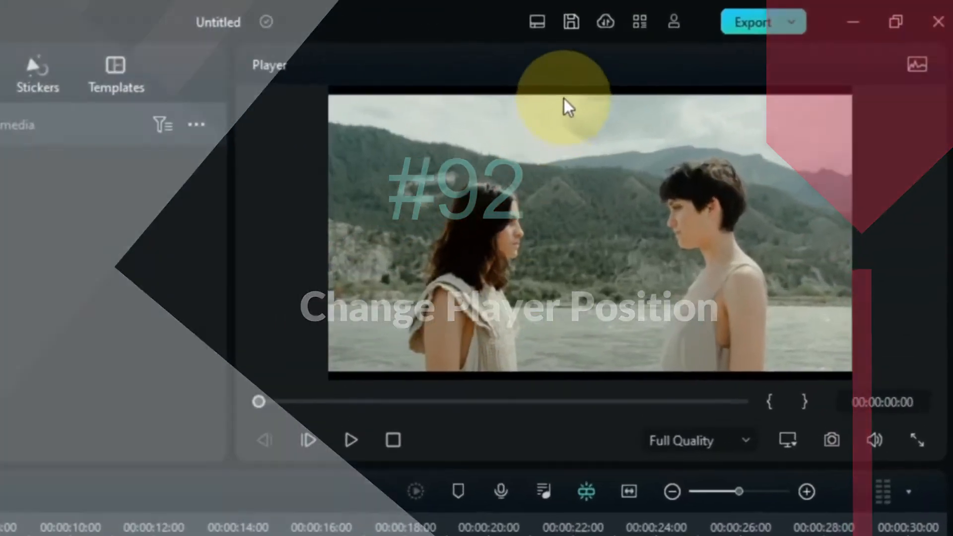
Step: Detach the Player into a floating window, start playing the clip and move the window down over the timeline
{"action": "left_click_drag", "start_coordinate": [702, 54], "coordinate": [702, 54]}
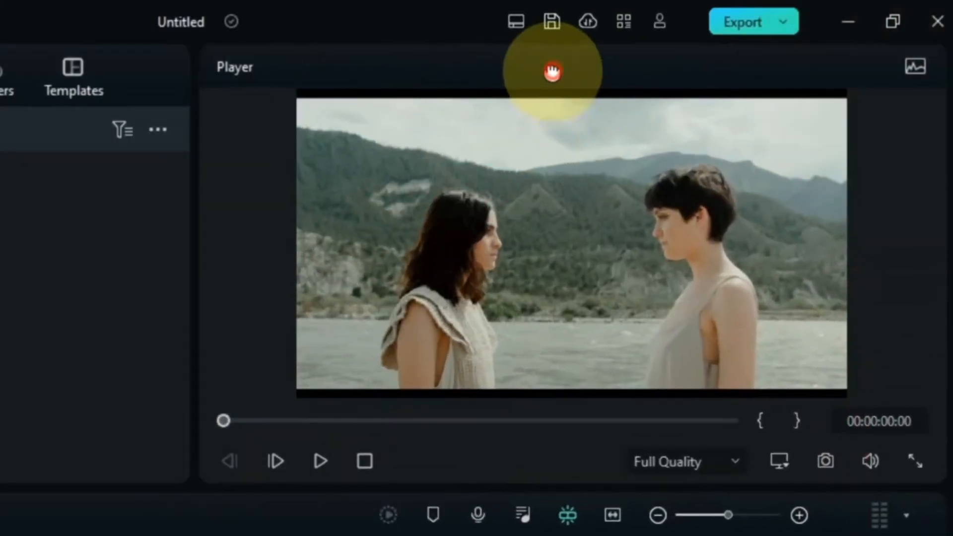
{"action": "left_click_drag", "start_coordinate": [552, 72], "coordinate": [239, 61]}
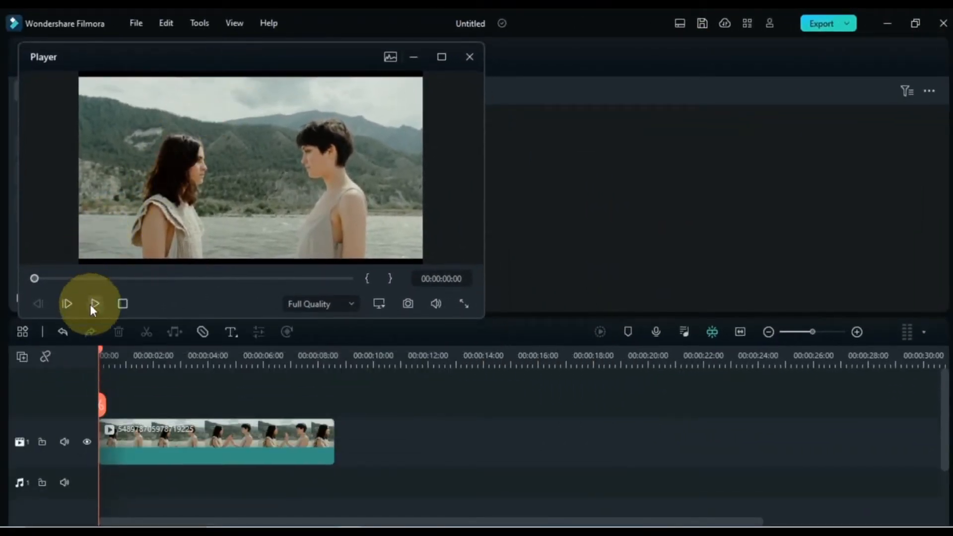
{"action": "left_click", "coordinate": [94, 304]}
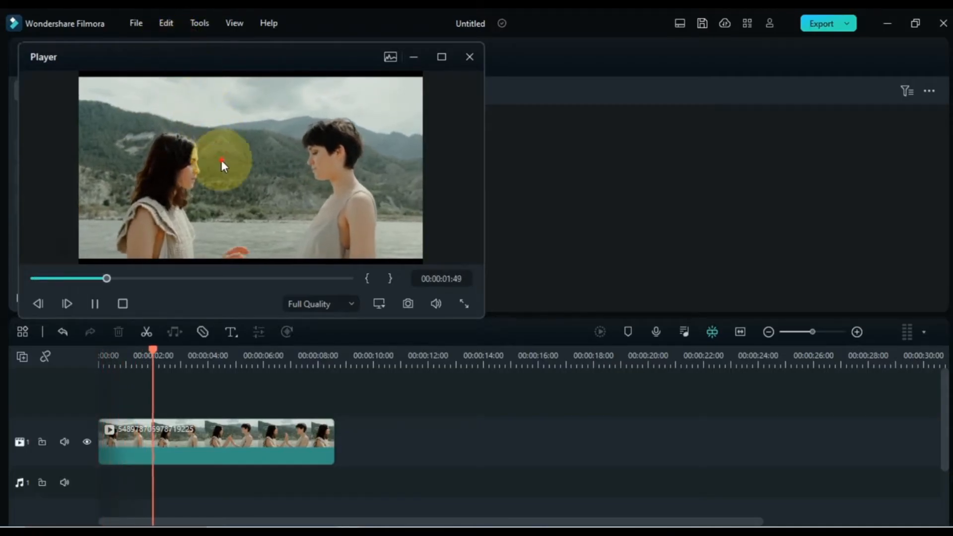
{"action": "left_click_drag", "start_coordinate": [194, 59], "coordinate": [242, 203]}
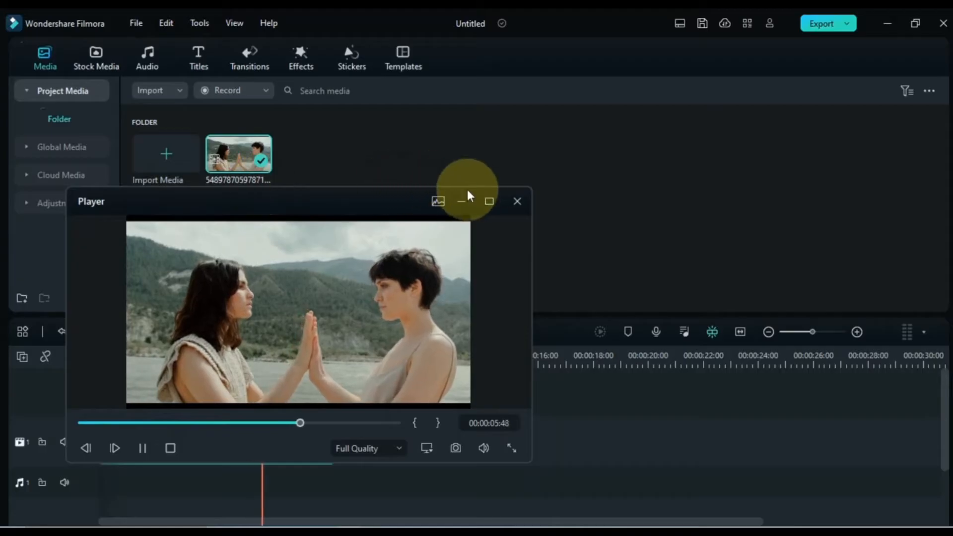
Step: Replay the clip in the maximized Player, and return it to a floating window placed further right
{"action": "left_click", "coordinate": [489, 201]}
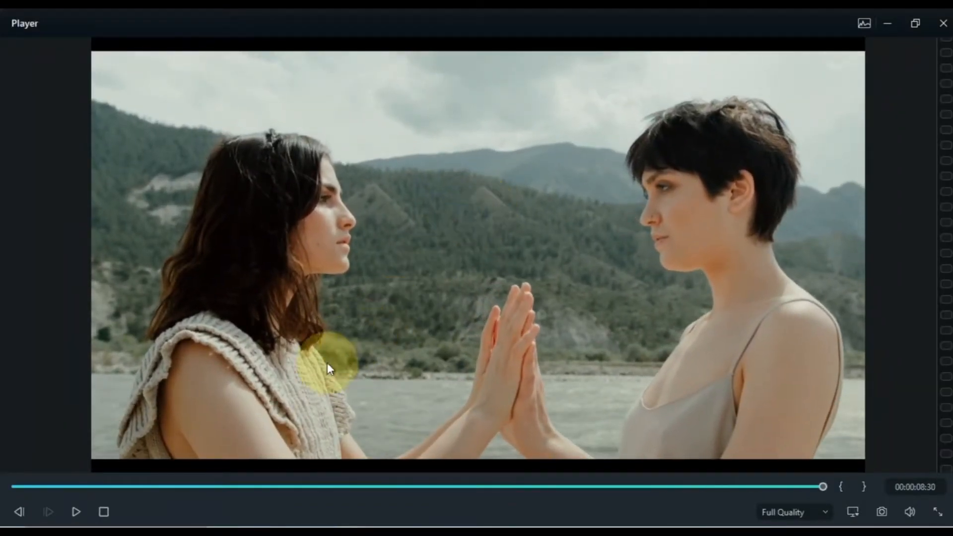
{"action": "left_click", "coordinate": [76, 512]}
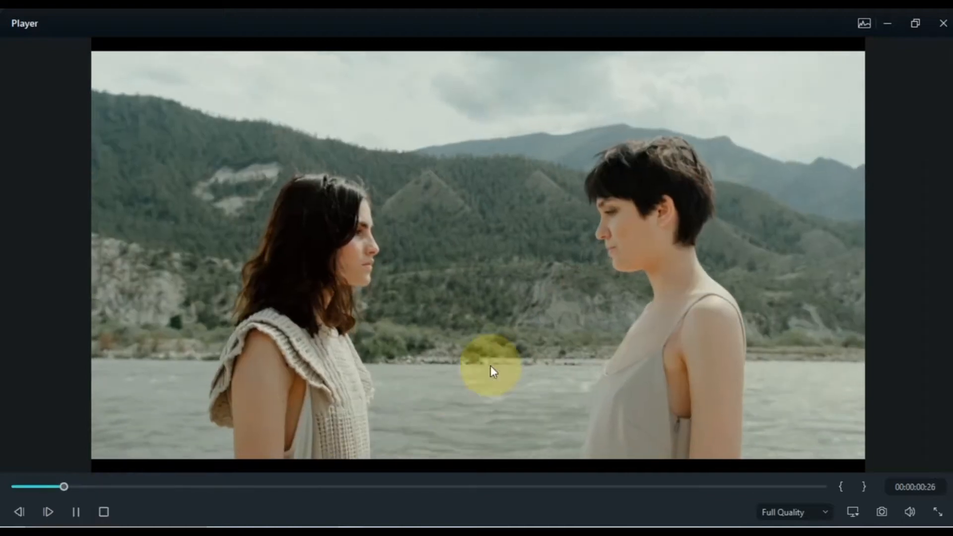
{"action": "left_click", "coordinate": [917, 24]}
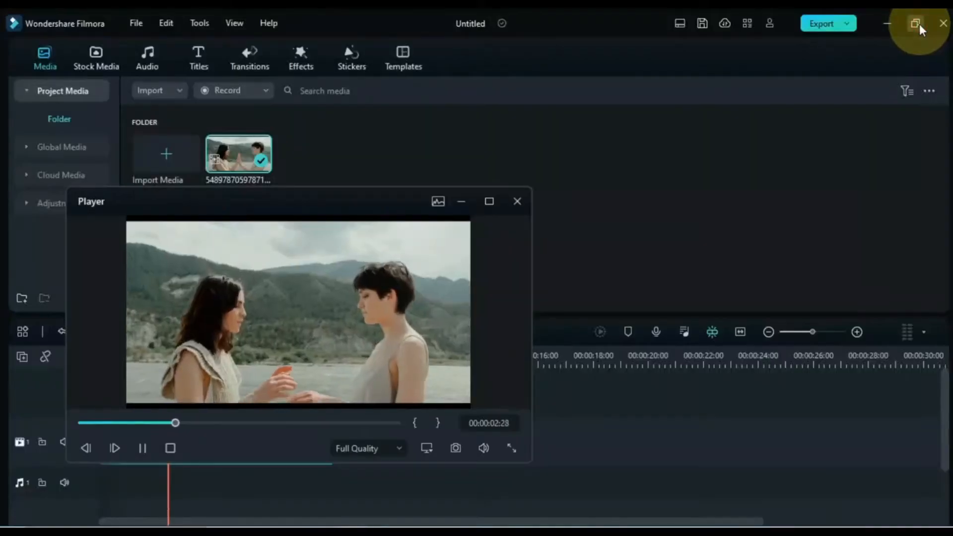
{"action": "left_click_drag", "start_coordinate": [359, 203], "coordinate": [733, 270]}
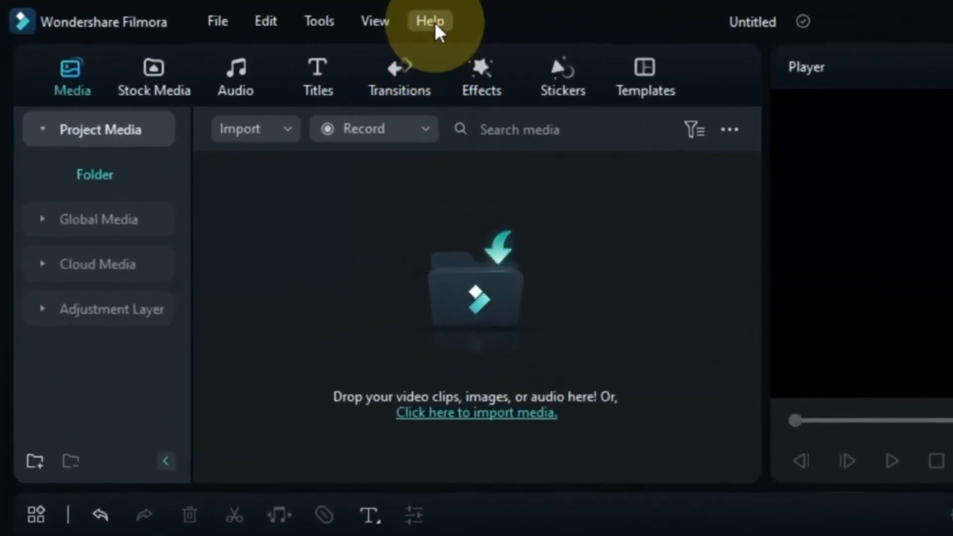
Step: Check for program updates and go through the what's-new pages from Keyframe to New Royalty Free Music and More Effects
{"action": "left_click", "coordinate": [270, 23]}
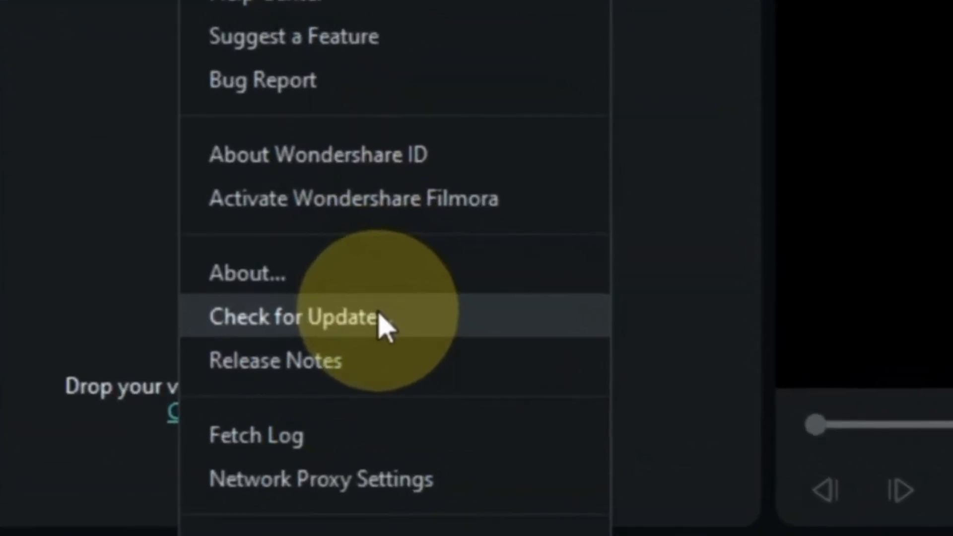
{"action": "left_click", "coordinate": [380, 316]}
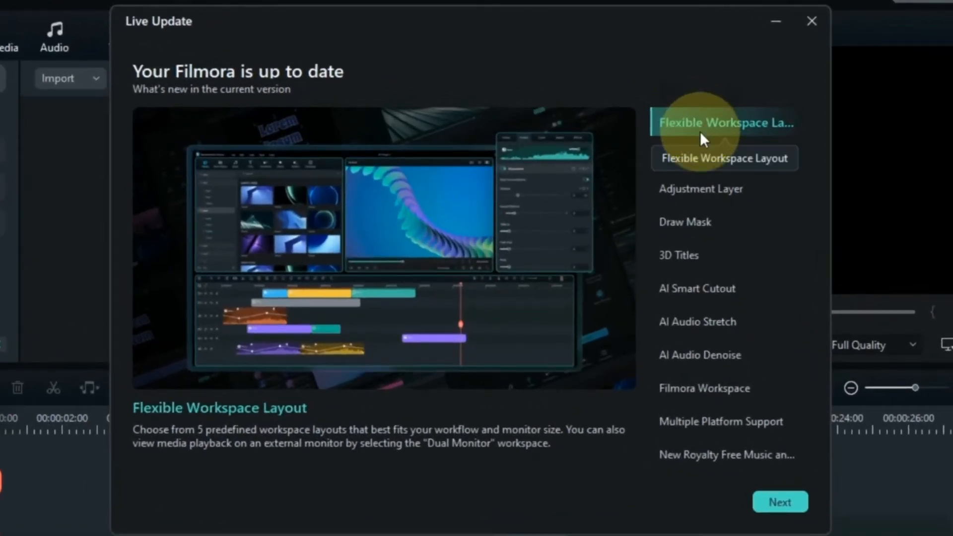
{"action": "left_click", "coordinate": [697, 156]}
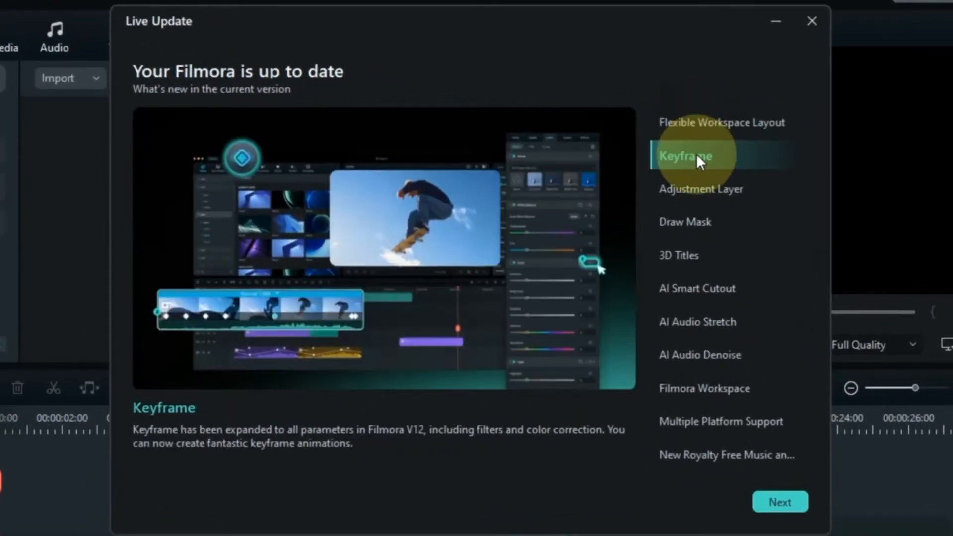
{"action": "left_click", "coordinate": [704, 183]}
{"action": "left_click", "coordinate": [704, 219]}
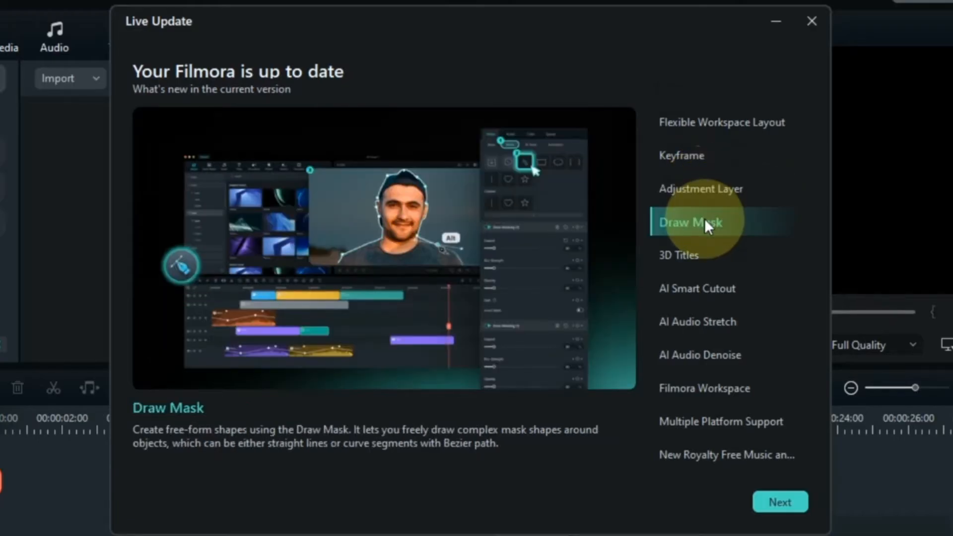
{"action": "left_click", "coordinate": [701, 253]}
{"action": "left_click", "coordinate": [701, 283]}
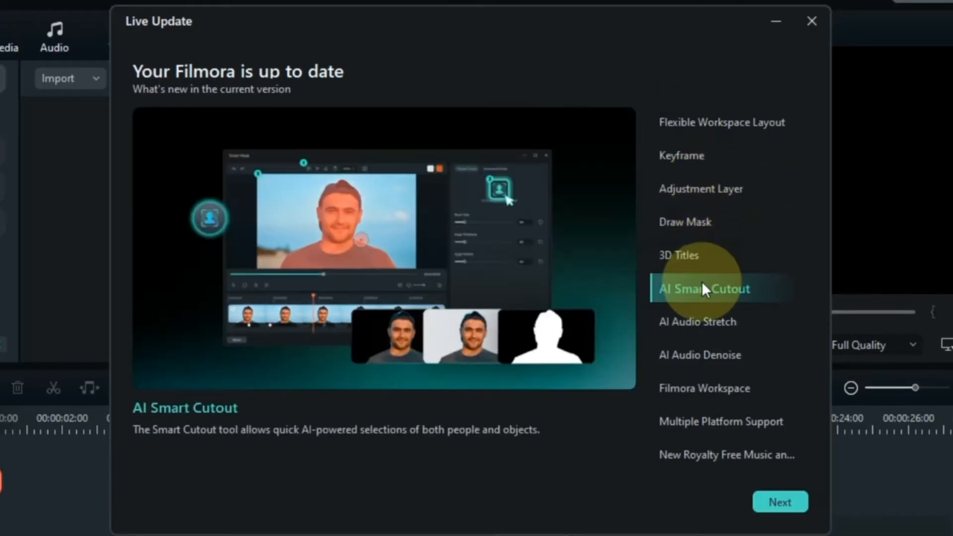
{"action": "left_click", "coordinate": [699, 315]}
{"action": "left_click", "coordinate": [701, 344]}
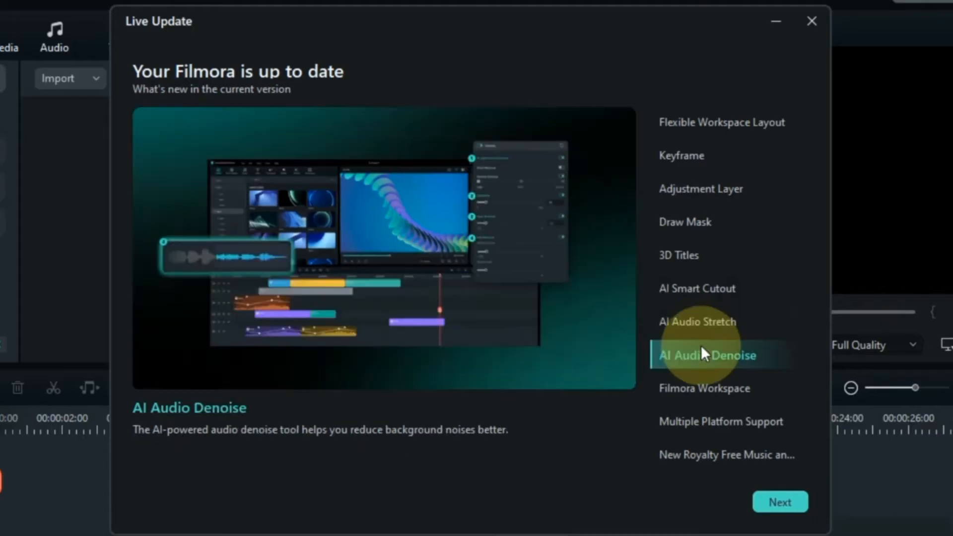
{"action": "left_click", "coordinate": [702, 385]}
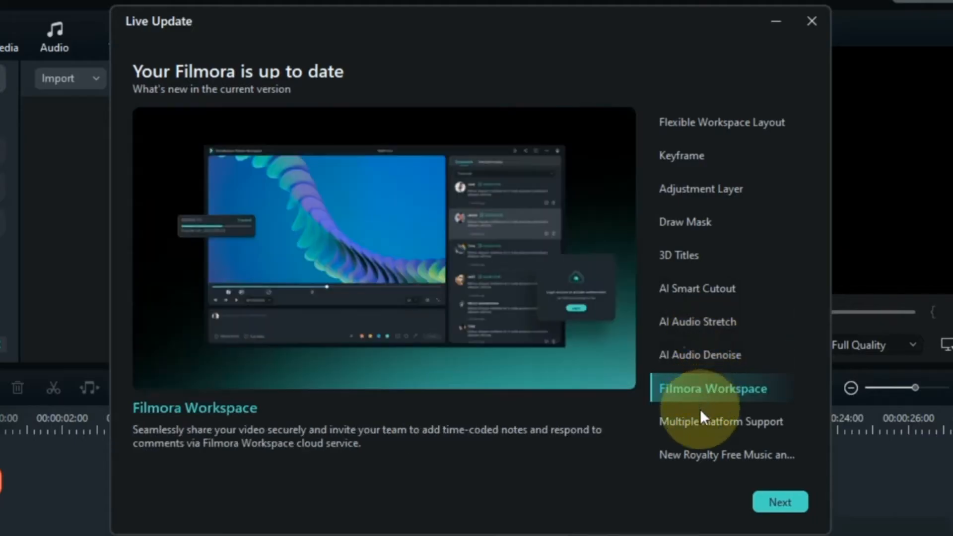
{"action": "left_click", "coordinate": [699, 421]}
{"action": "left_click", "coordinate": [689, 453]}
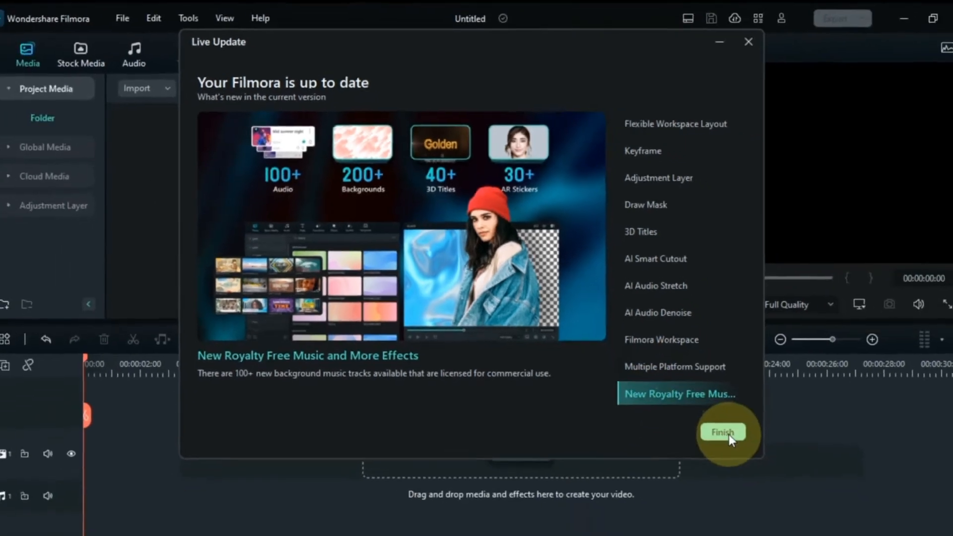
{"action": "left_click", "coordinate": [778, 502]}
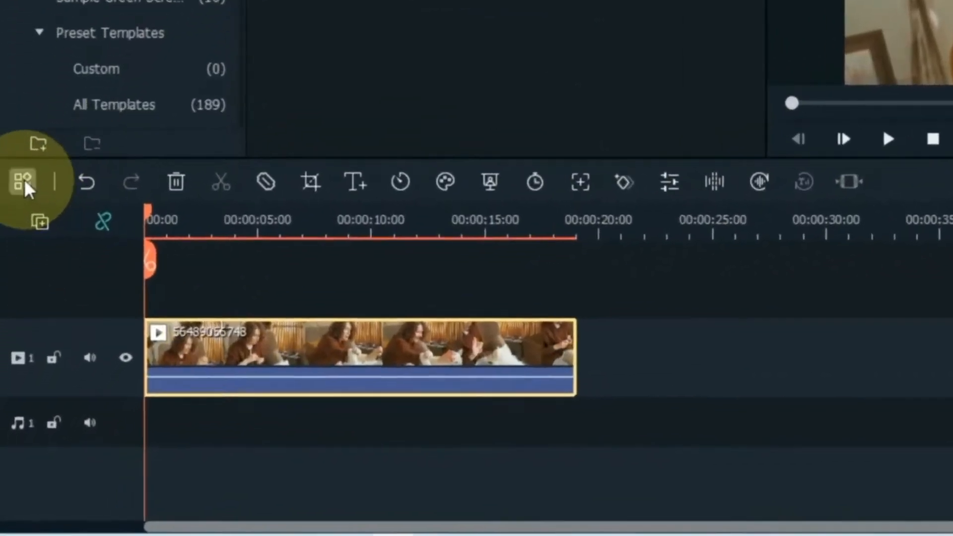
Step: Customize the timeline toolbar by moving Delete to the end, Motion Tracking and Keyframing after Split, and Chroma Key before Speed, and save it
{"action": "left_click", "coordinate": [14, 306]}
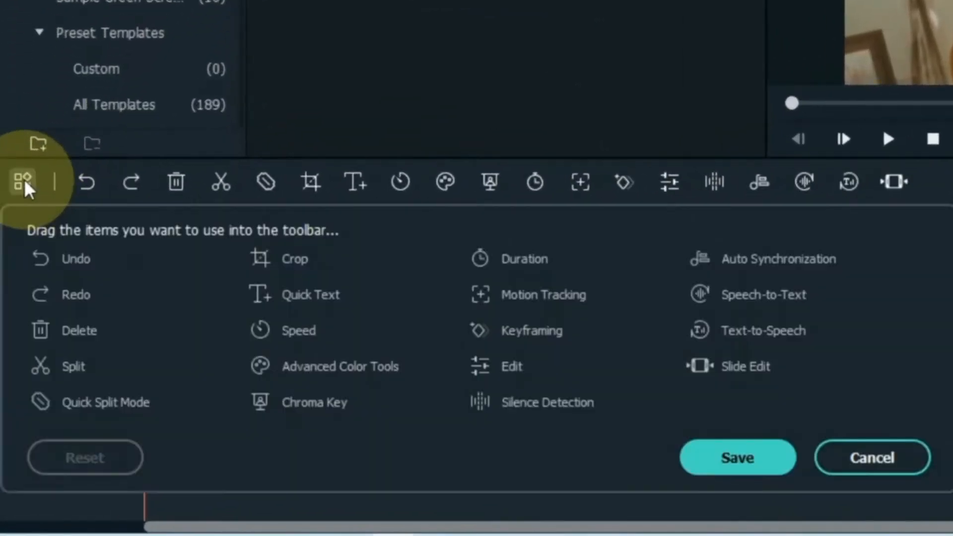
{"action": "left_click_drag", "start_coordinate": [89, 179], "coordinate": [883, 186]}
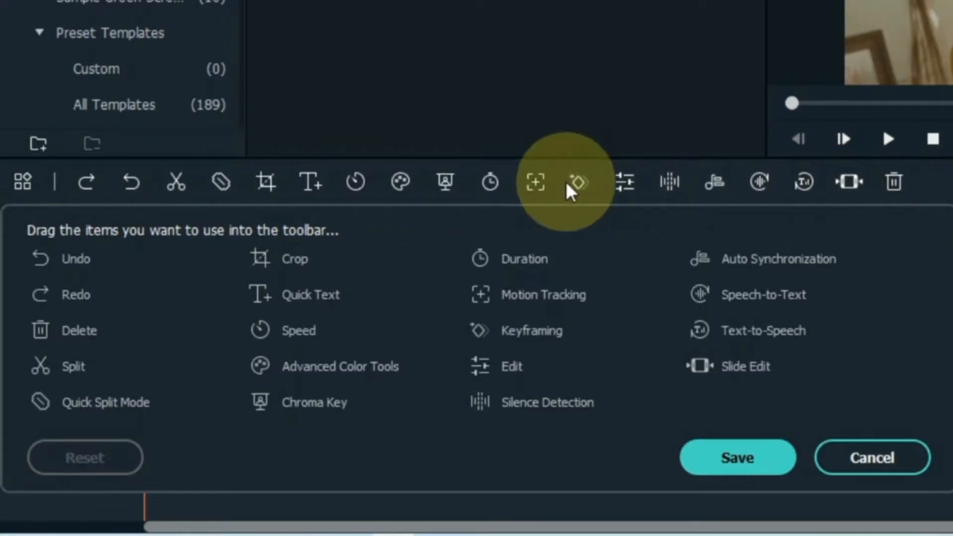
{"action": "left_click_drag", "start_coordinate": [568, 187], "coordinate": [219, 191]}
{"action": "left_click_drag", "start_coordinate": [490, 182], "coordinate": [404, 187]}
{"action": "left_click_drag", "start_coordinate": [580, 183], "coordinate": [264, 197]}
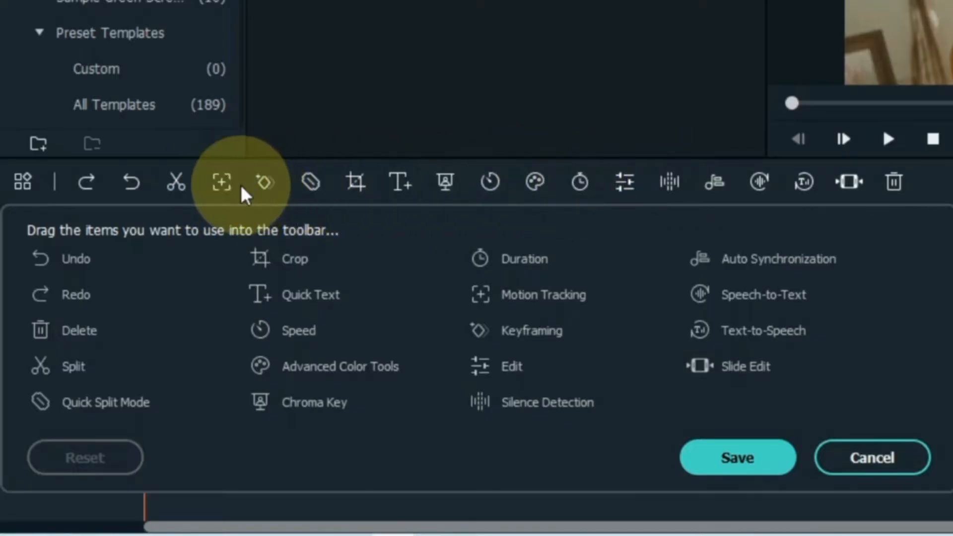
{"action": "left_click", "coordinate": [749, 459]}
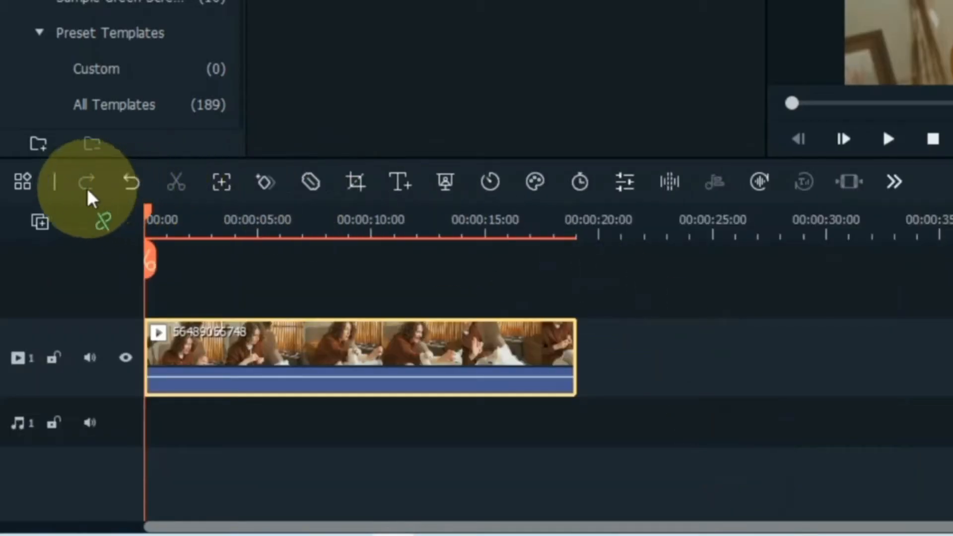
Step: Try the rearranged toolbar by undoing and redoing the clip insertion, deleting the clip and undoing the deletion
{"action": "left_click", "coordinate": [133, 188]}
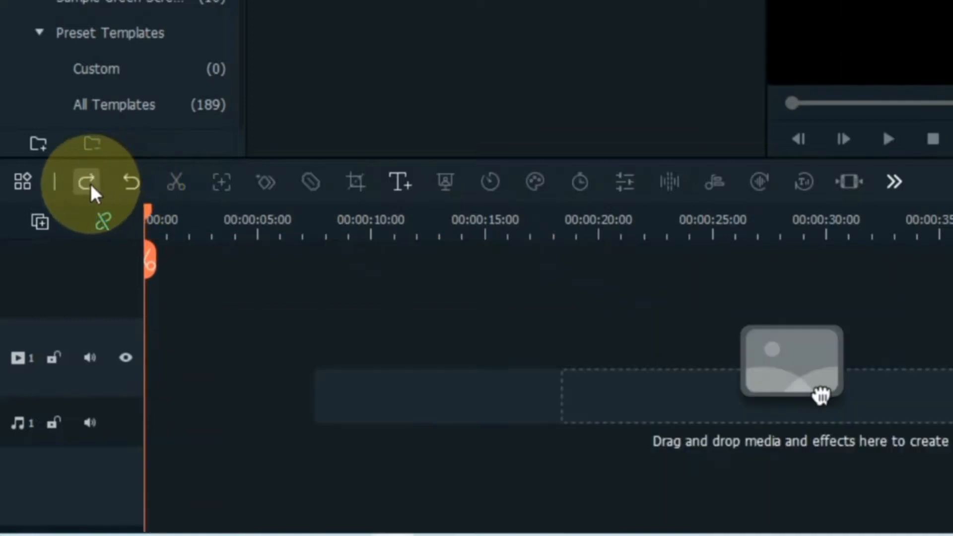
{"action": "left_click", "coordinate": [88, 186]}
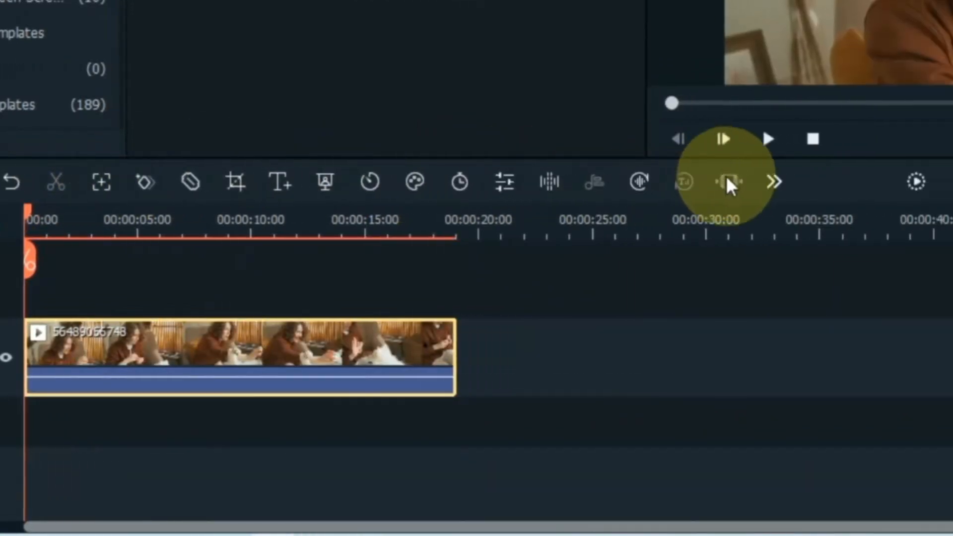
{"action": "left_click", "coordinate": [894, 182]}
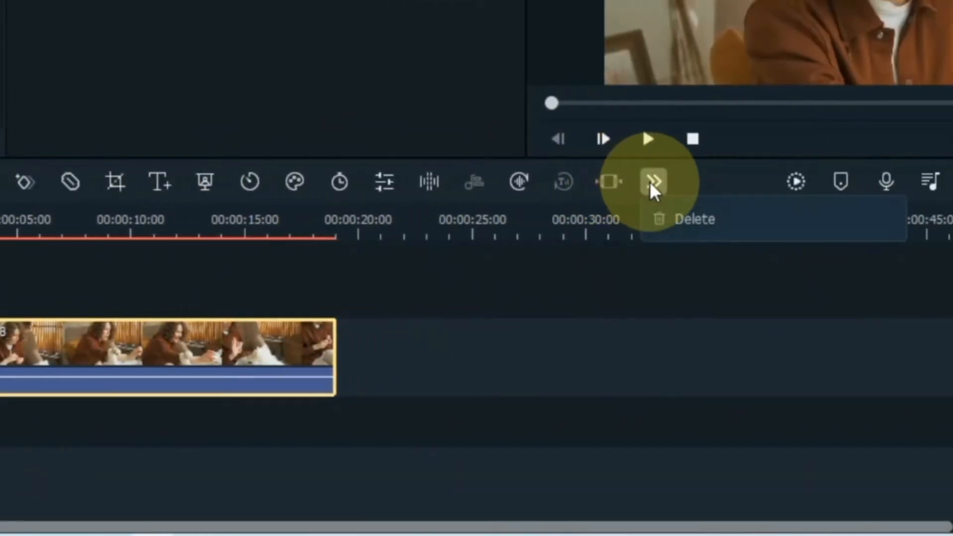
{"action": "left_click", "coordinate": [668, 221]}
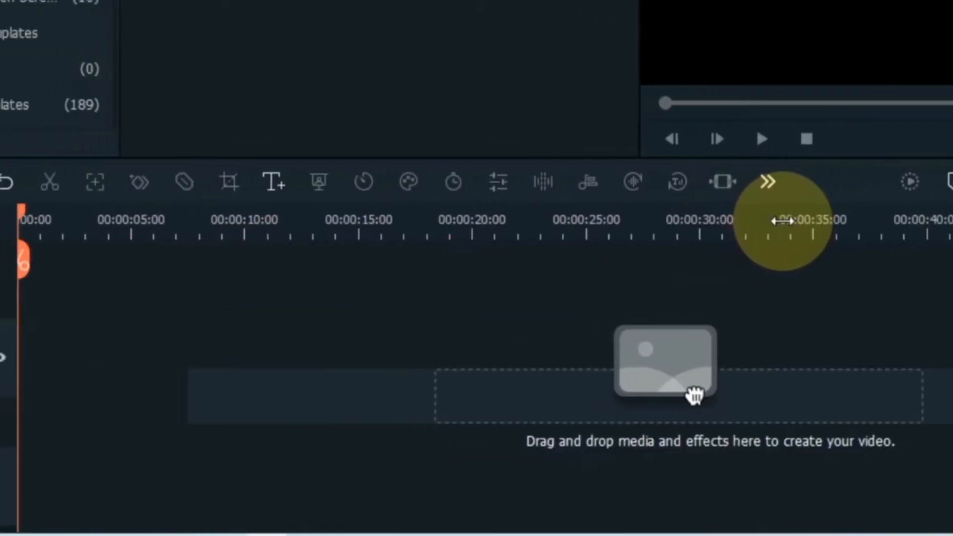
{"action": "key", "text": "ctrl+z"}
{"action": "left_click", "coordinate": [266, 364]}
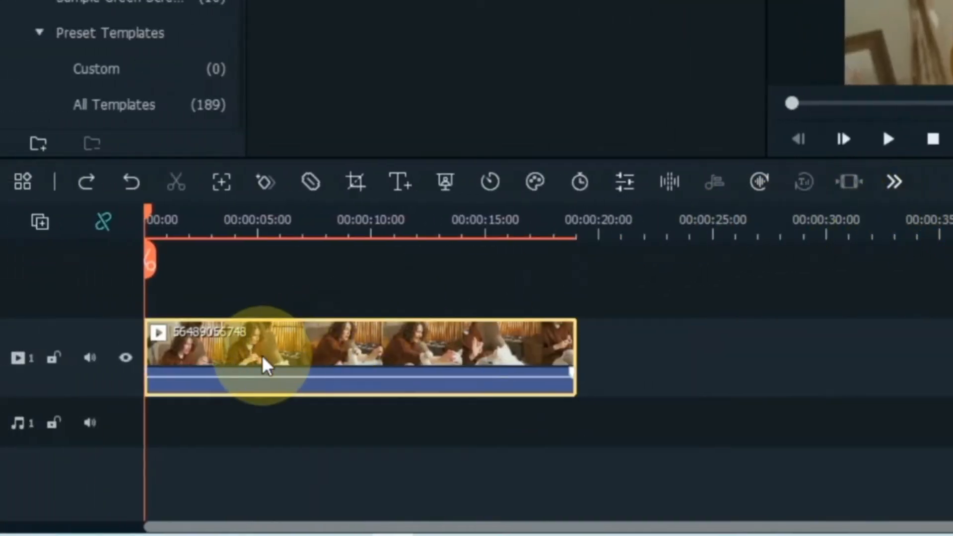
Step: Rearrange Crop, Motion Tracking and Slide Edit in the toolbar customization, and reset the toolbar to its default layout
{"action": "left_click", "coordinate": [22, 182]}
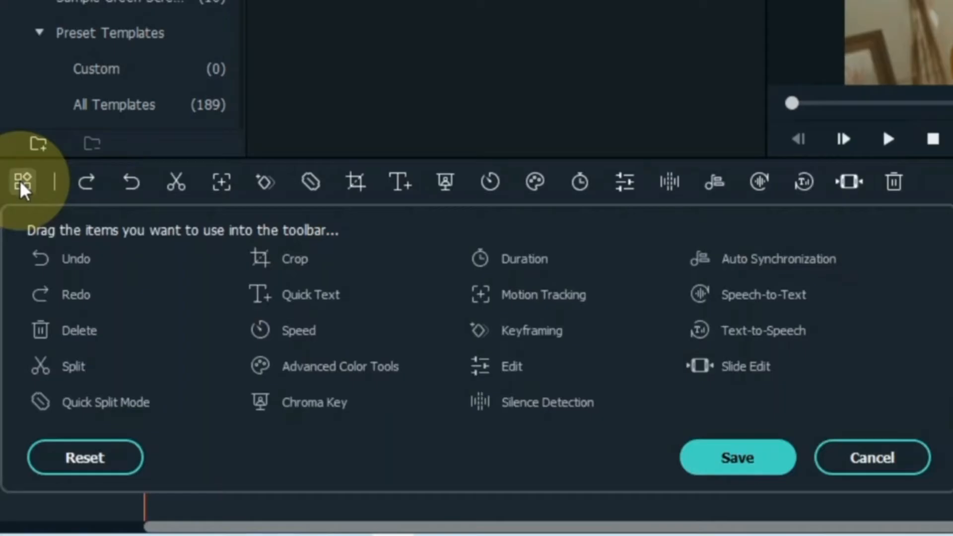
{"action": "left_click_drag", "start_coordinate": [266, 260], "coordinate": [571, 194]}
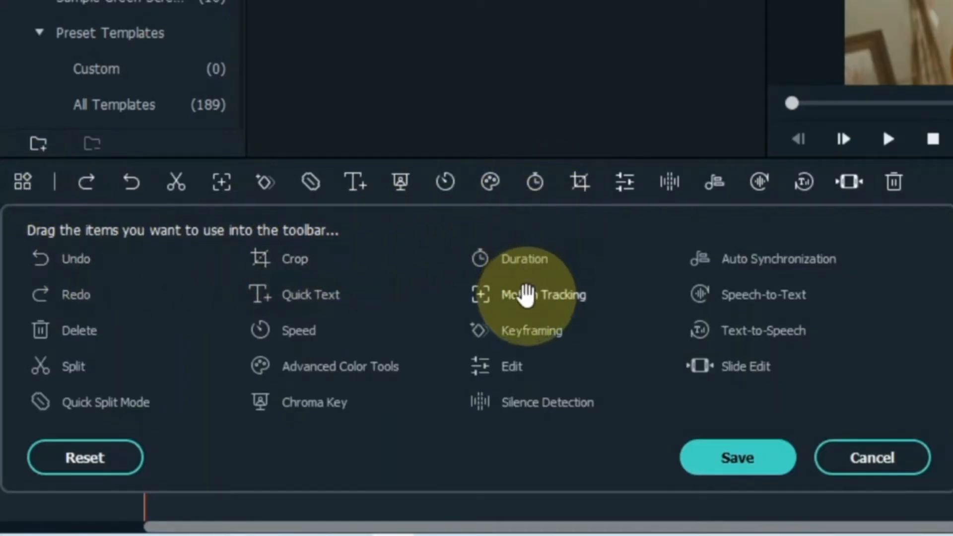
{"action": "left_click_drag", "start_coordinate": [526, 295], "coordinate": [702, 191]}
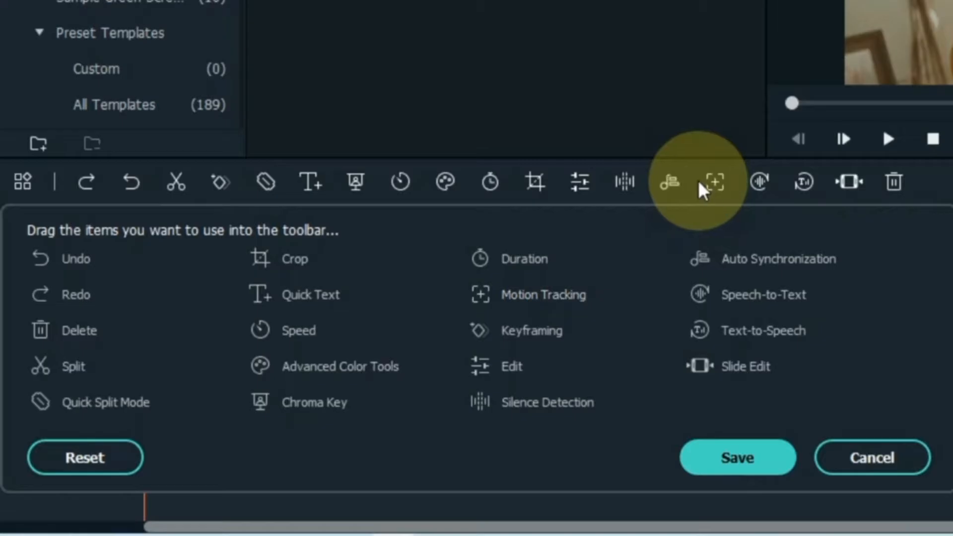
{"action": "left_click_drag", "start_coordinate": [729, 365], "coordinate": [352, 184]}
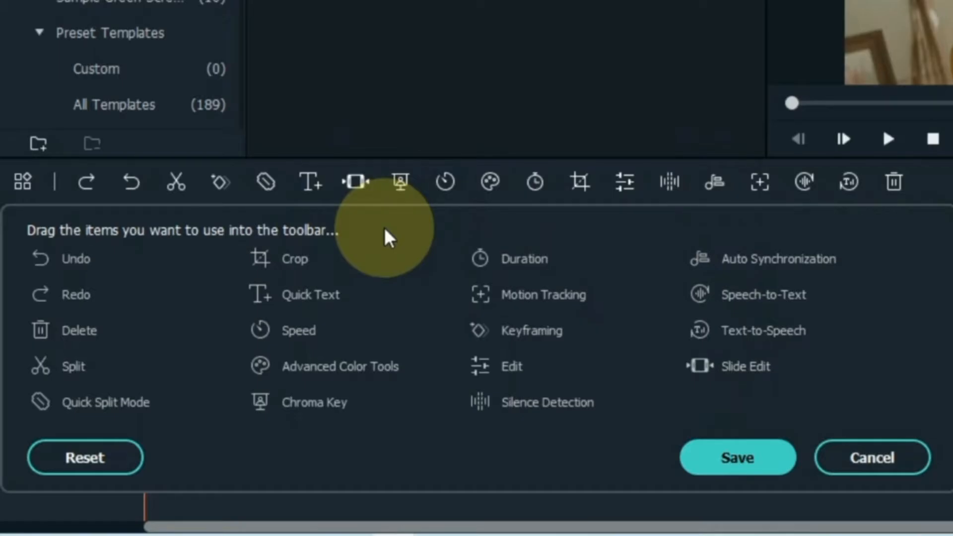
{"action": "left_click", "coordinate": [103, 467]}
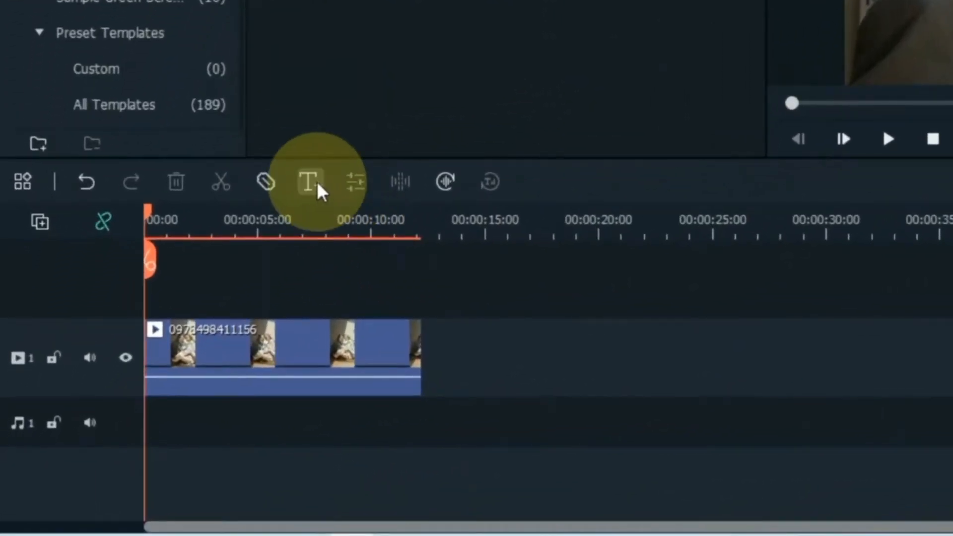
Step: Add a Quick Text title at the start of the timeline and replace its text with "BEST FRIENDS"
{"action": "left_click", "coordinate": [317, 182]}
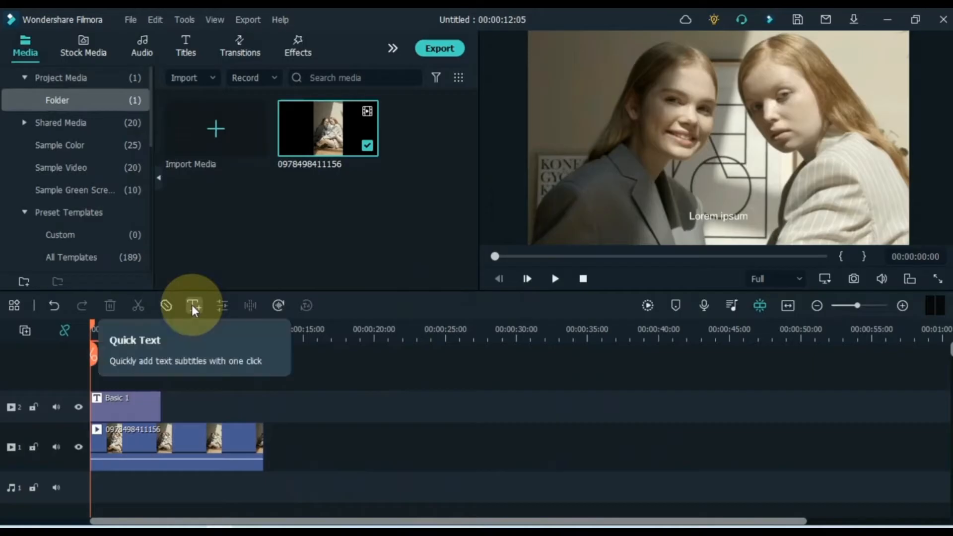
{"action": "left_click", "coordinate": [121, 406]}
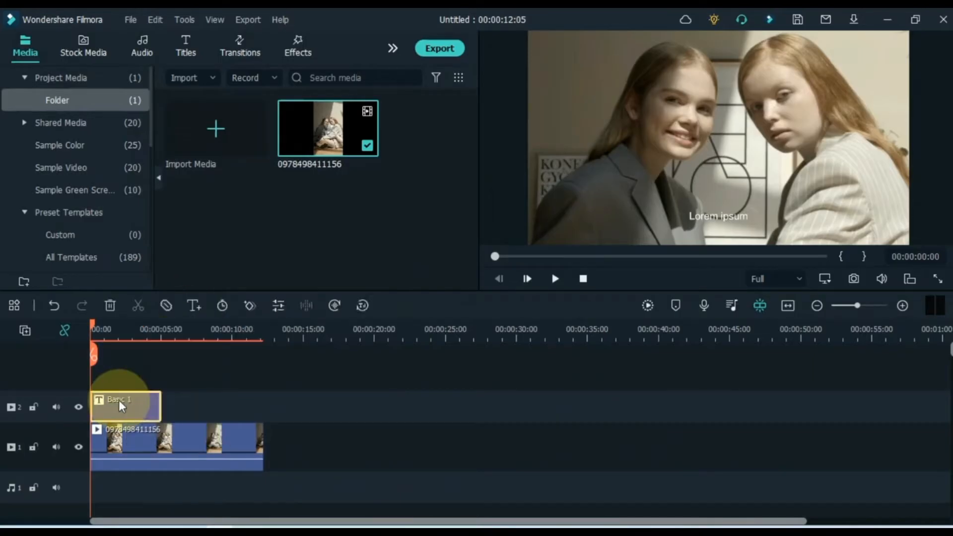
{"action": "double_click", "coordinate": [120, 406]}
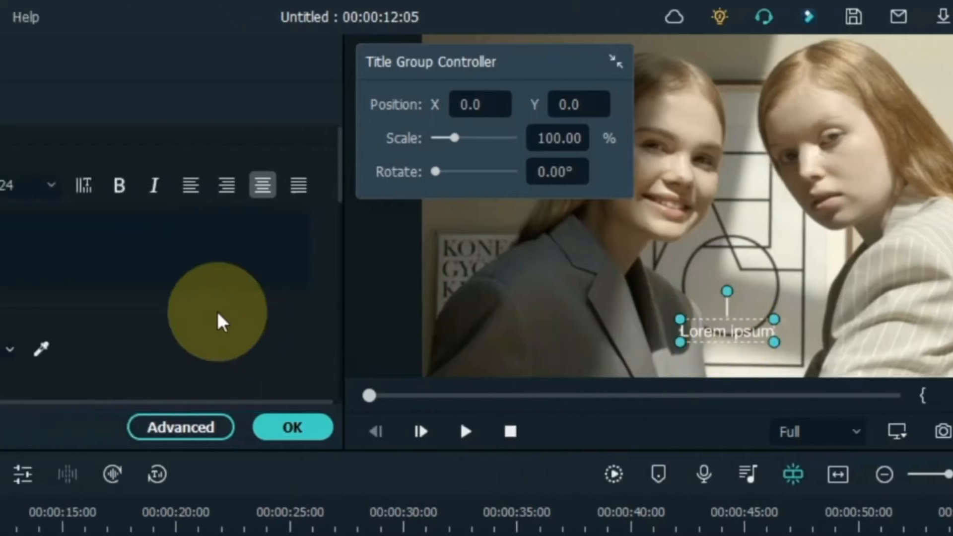
{"action": "left_click", "coordinate": [425, 247]}
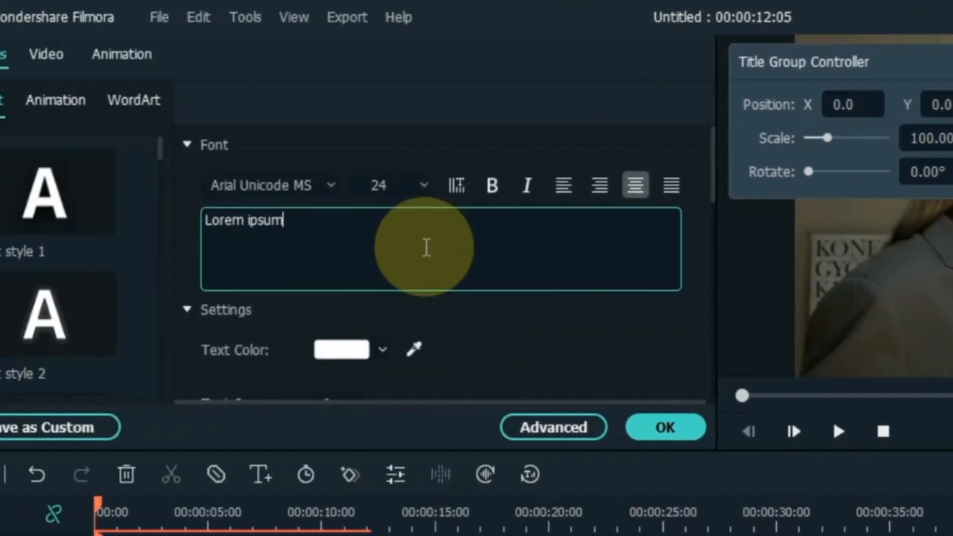
{"action": "key", "text": "ctrl+a"}
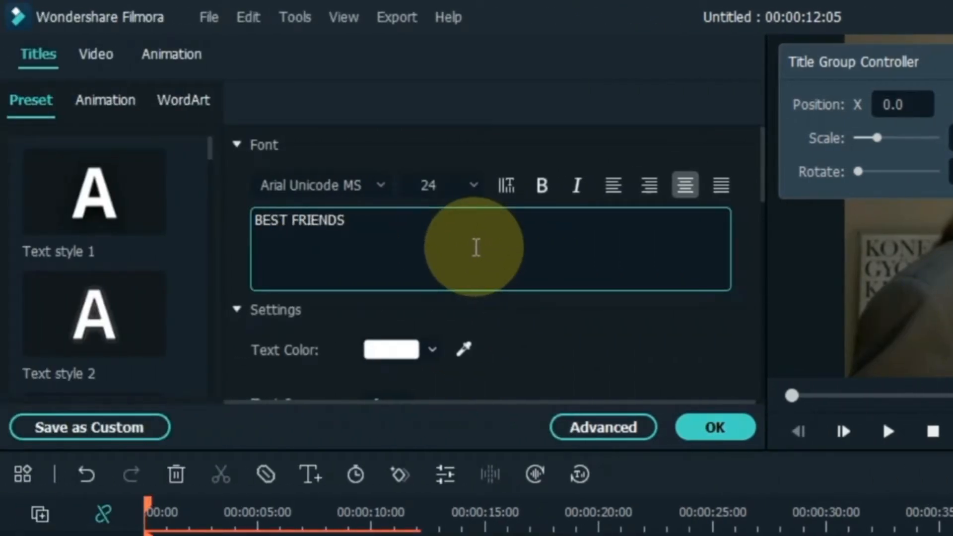
Step: Format the title with Text style 2, the Atma Bold font and size 63, and confirm the title settings
{"action": "scroll", "coordinate": [448, 187], "scroll_direction": "up", "scroll_amount": 13}
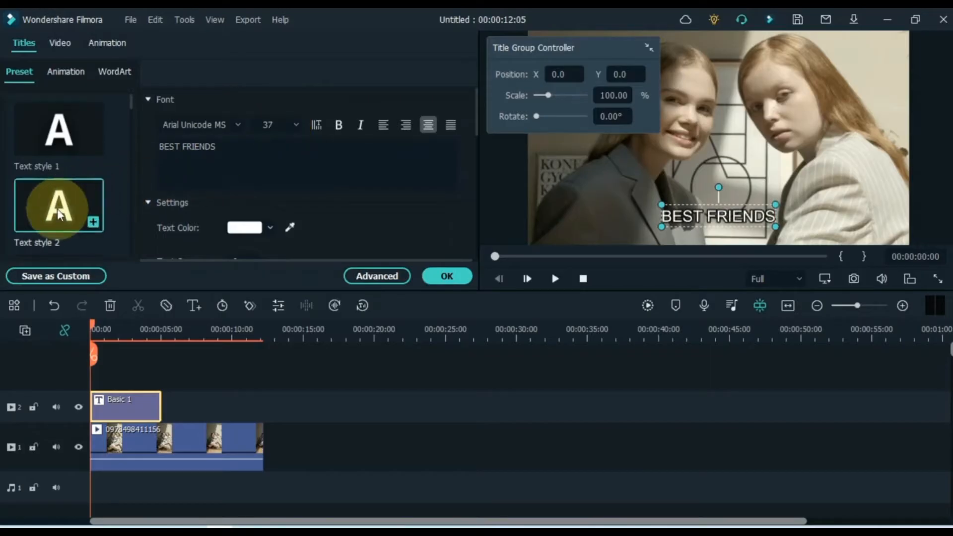
{"action": "left_click", "coordinate": [208, 125]}
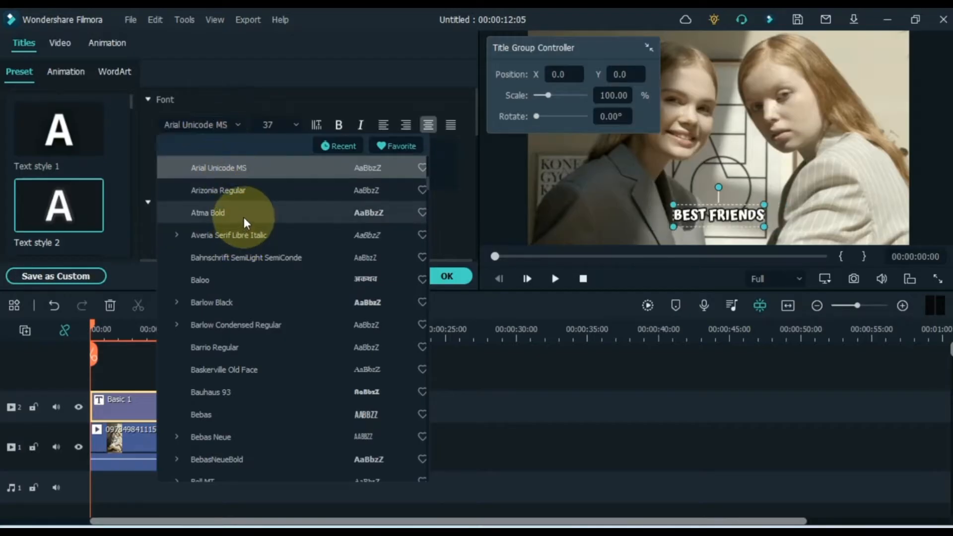
{"action": "left_click", "coordinate": [243, 223]}
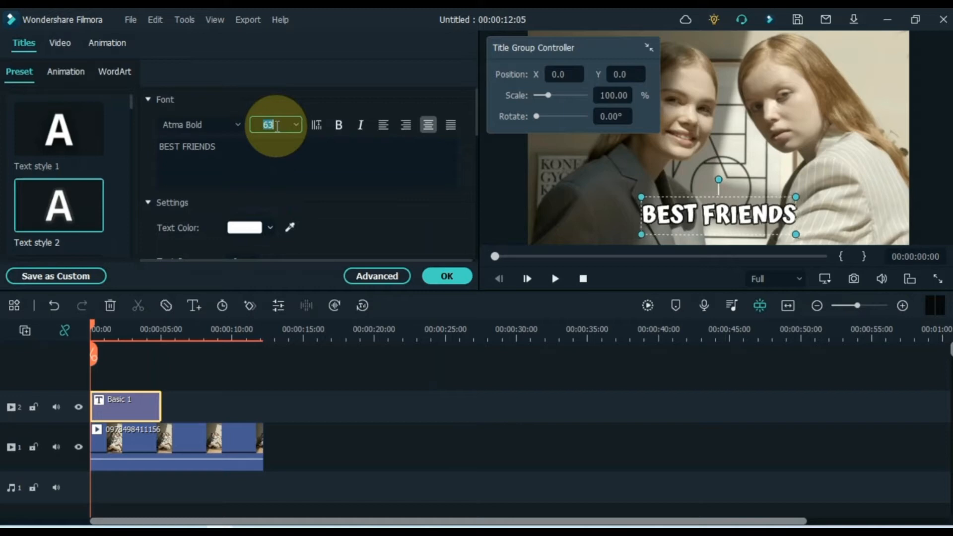
{"action": "left_click", "coordinate": [446, 276]}
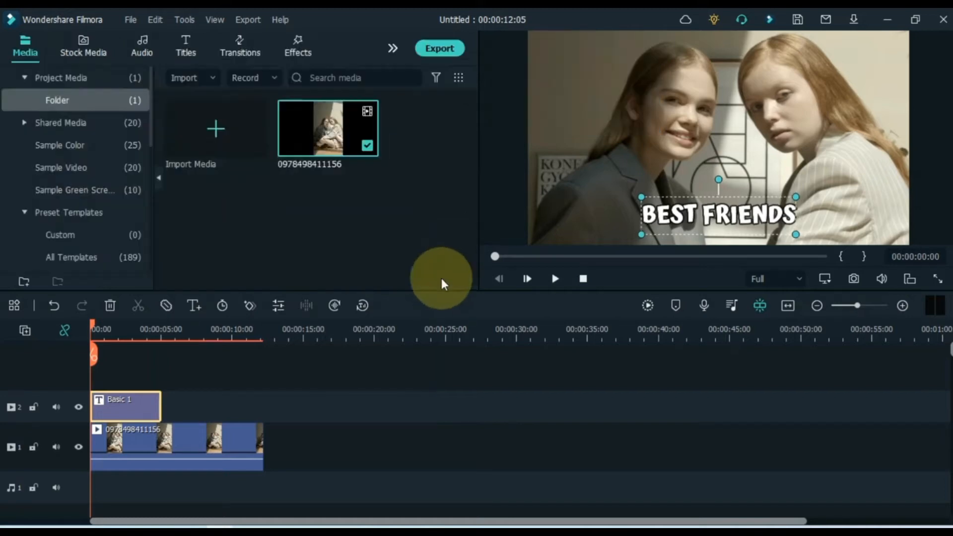
Step: Extend the title to the end of the video clip and play the result
{"action": "left_click_drag", "start_coordinate": [157, 399], "coordinate": [260, 403]}
{"action": "key", "text": "space"}
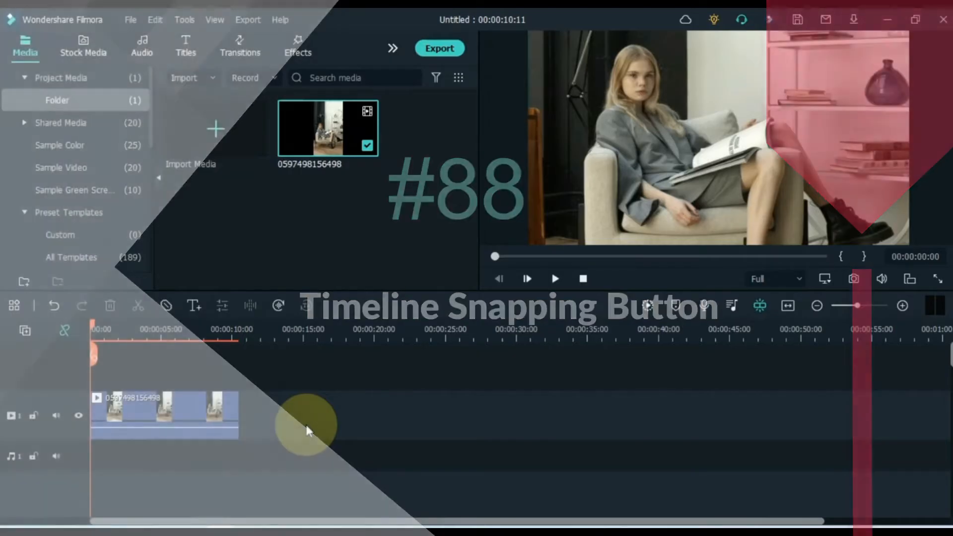
{"action": "key", "text": "space"}
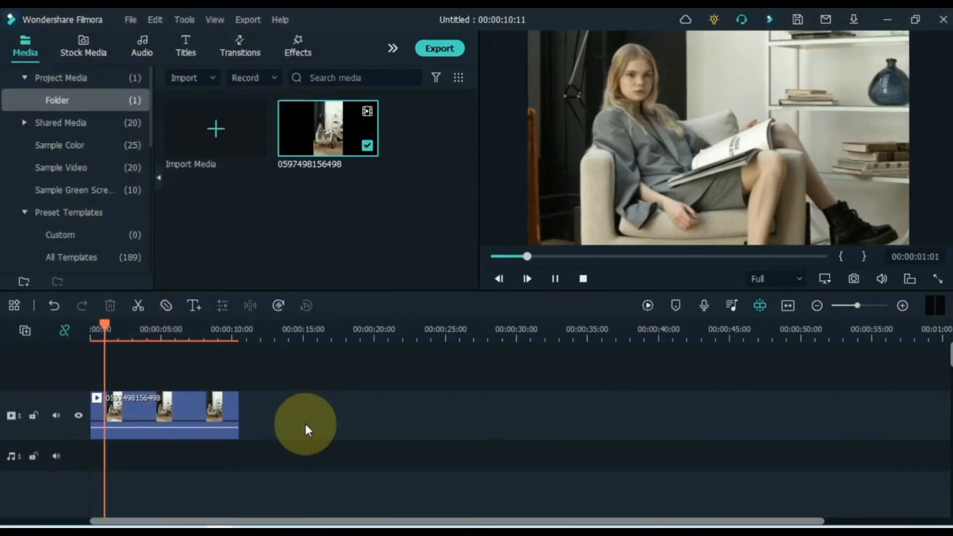
{"action": "left_click", "coordinate": [167, 412]}
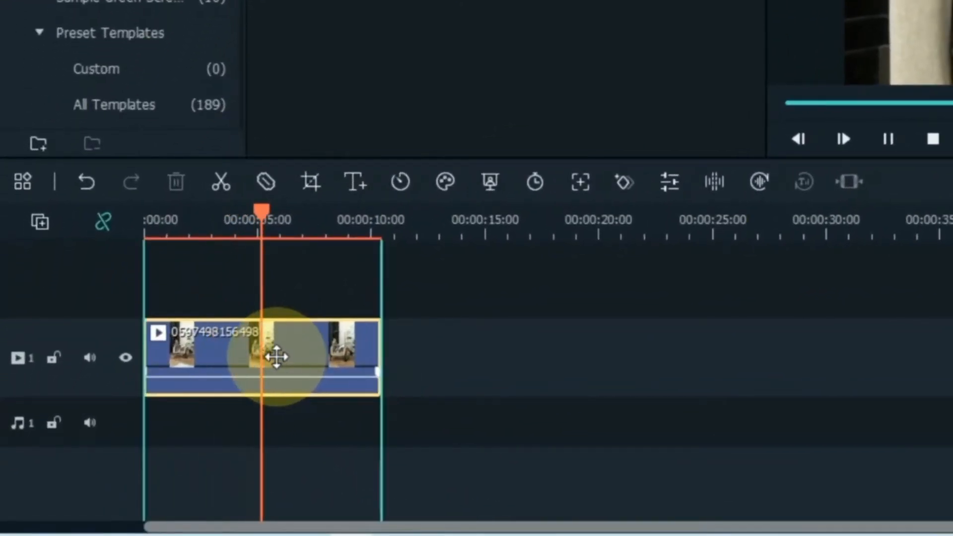
{"action": "left_click_drag", "start_coordinate": [276, 356], "coordinate": [274, 359]}
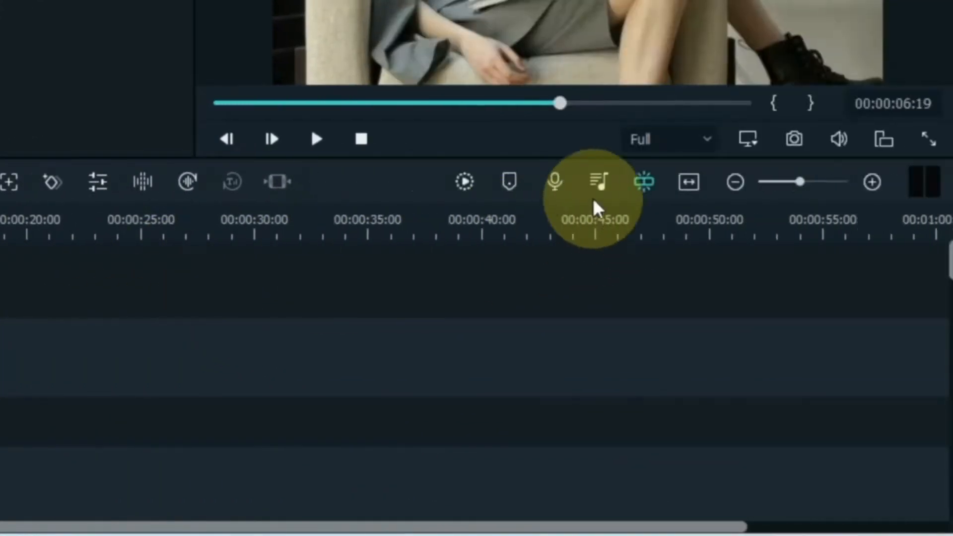
Step: Turn timeline snapping off and nudge the clip, and turn snapping back on and nudge it again for comparison
{"action": "left_click", "coordinate": [639, 183]}
{"action": "mouse_move", "coordinate": [271, 358]}
{"action": "left_mouse_down"}
{"action": "mouse_move", "coordinate": [287, 358]}
{"action": "mouse_move", "coordinate": [279, 368]}
{"action": "left_mouse_up"}
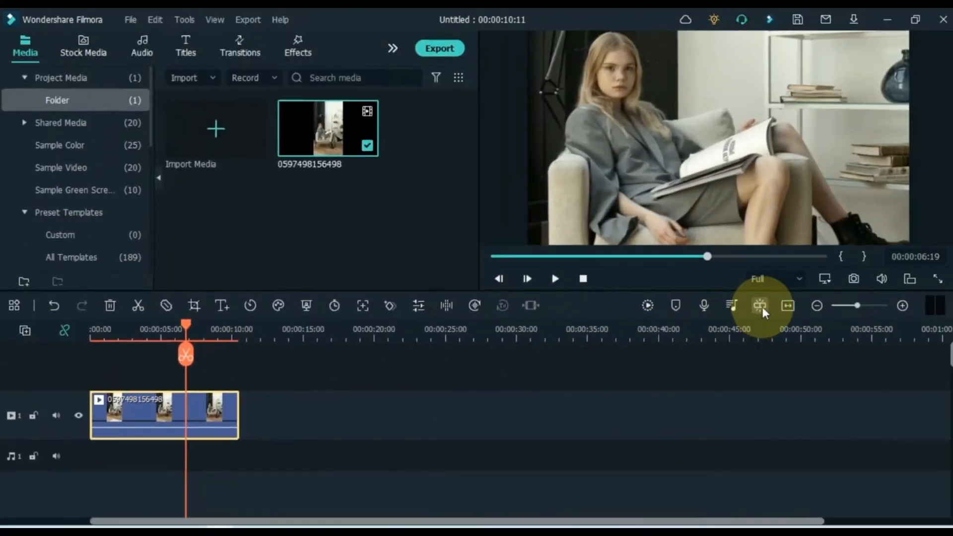
{"action": "left_click", "coordinate": [759, 305]}
{"action": "left_click_drag", "start_coordinate": [158, 413], "coordinate": [164, 414]}
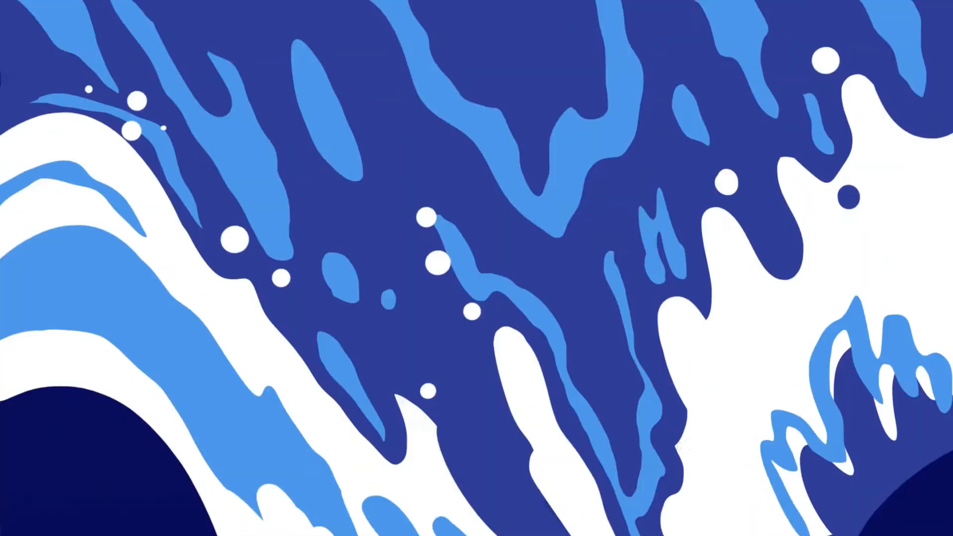
{"action": "left_click_drag", "start_coordinate": [321, 149], "coordinate": [512, 438]}
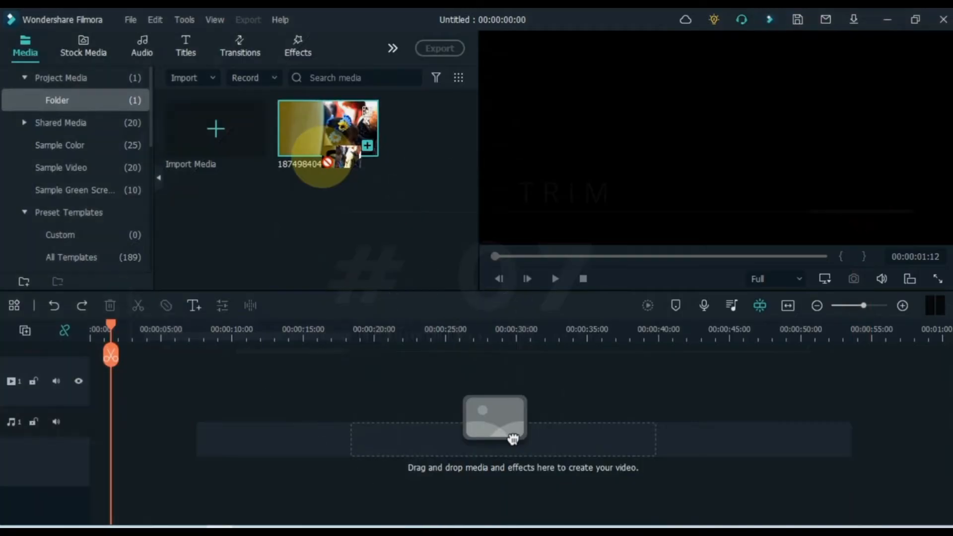
{"action": "left_click_drag", "start_coordinate": [513, 438], "coordinate": [78, 404]}
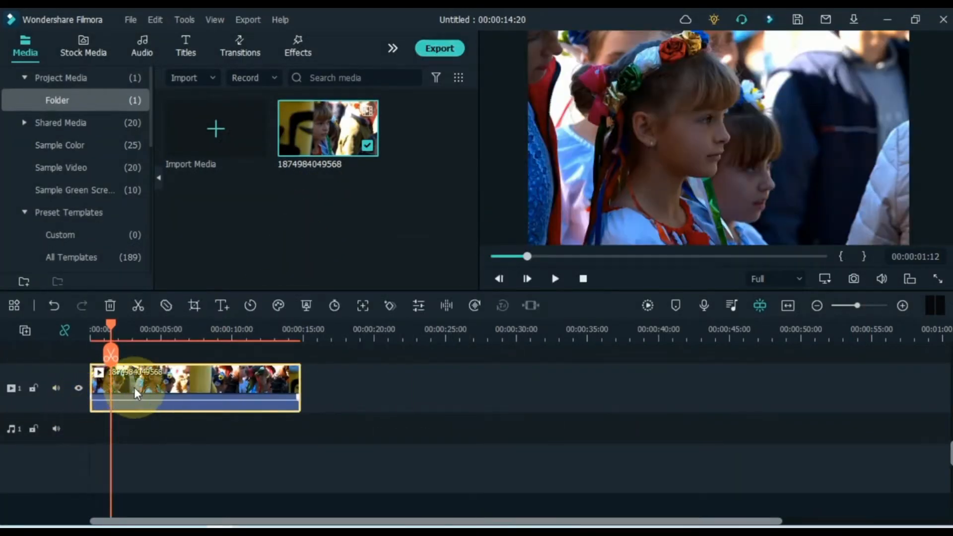
Step: Place the playhead at 00:00:03:06 and trim the start of the clip to the playhead
{"action": "left_click", "coordinate": [137, 335]}
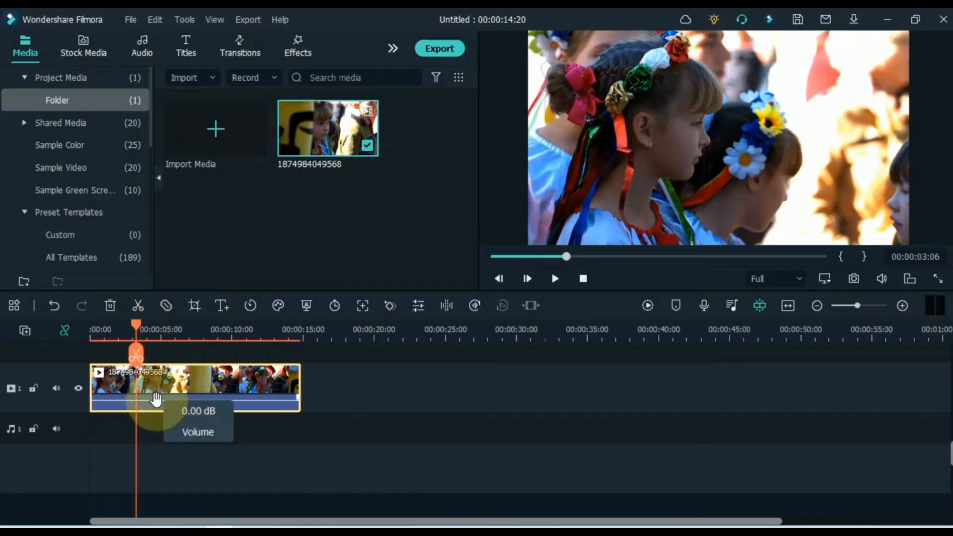
{"action": "right_click", "coordinate": [117, 388]}
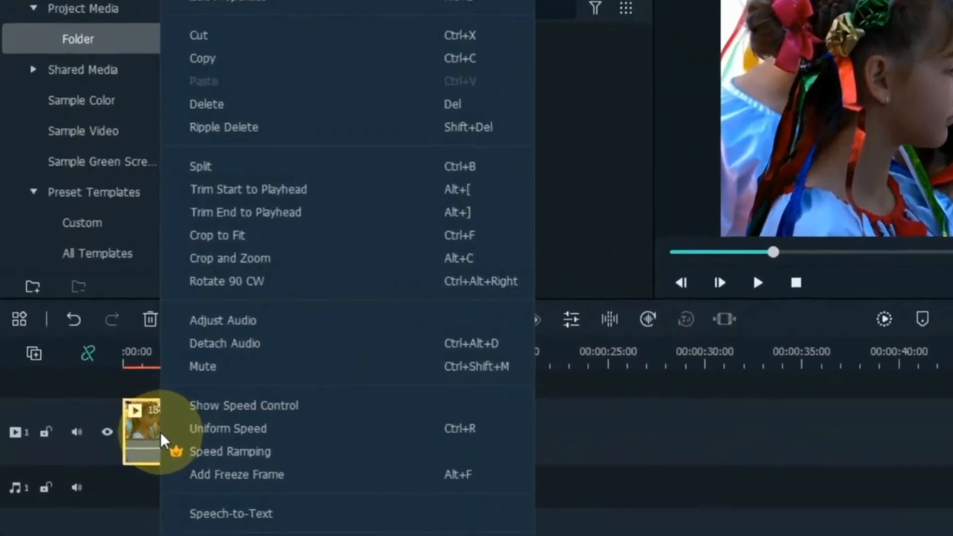
{"action": "left_click", "coordinate": [251, 191]}
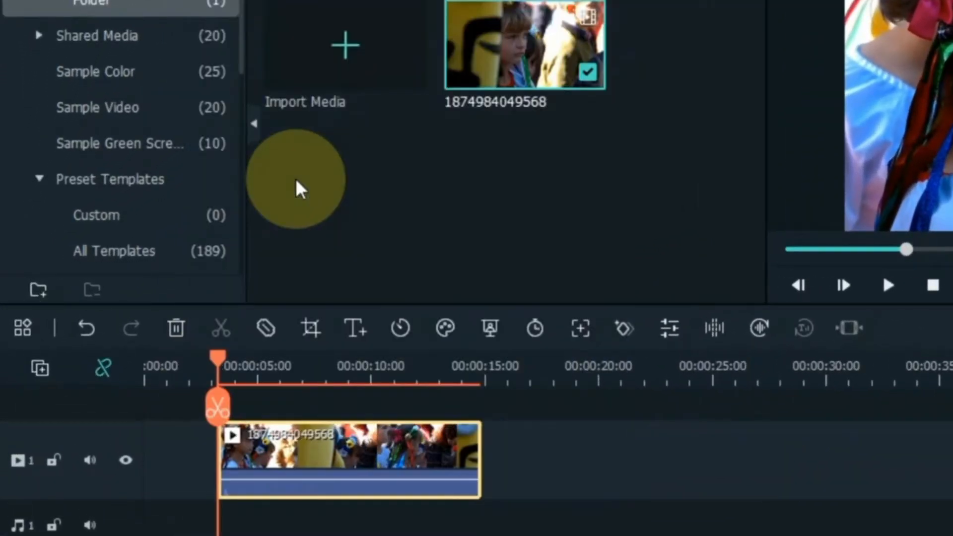
{"action": "left_click", "coordinate": [268, 471]}
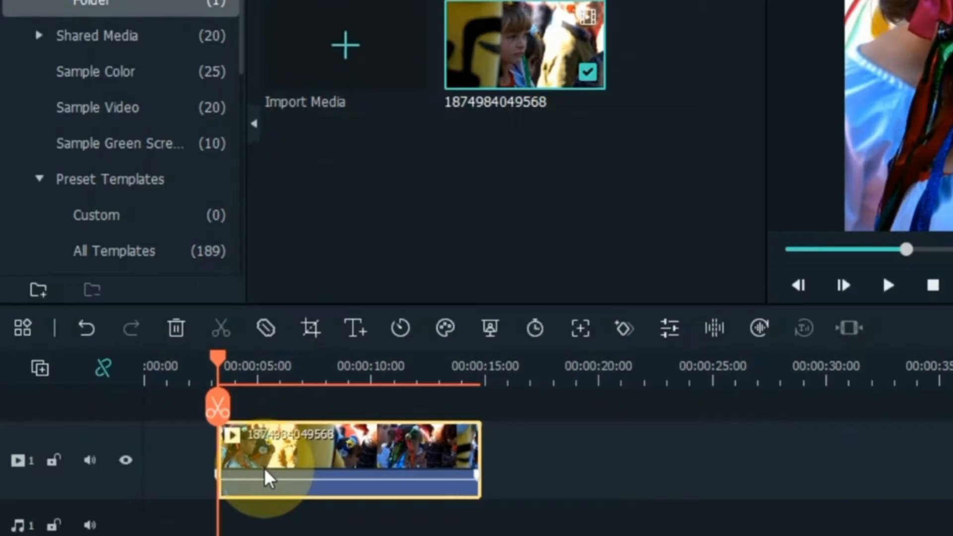
{"action": "key", "text": "ctrl+z"}
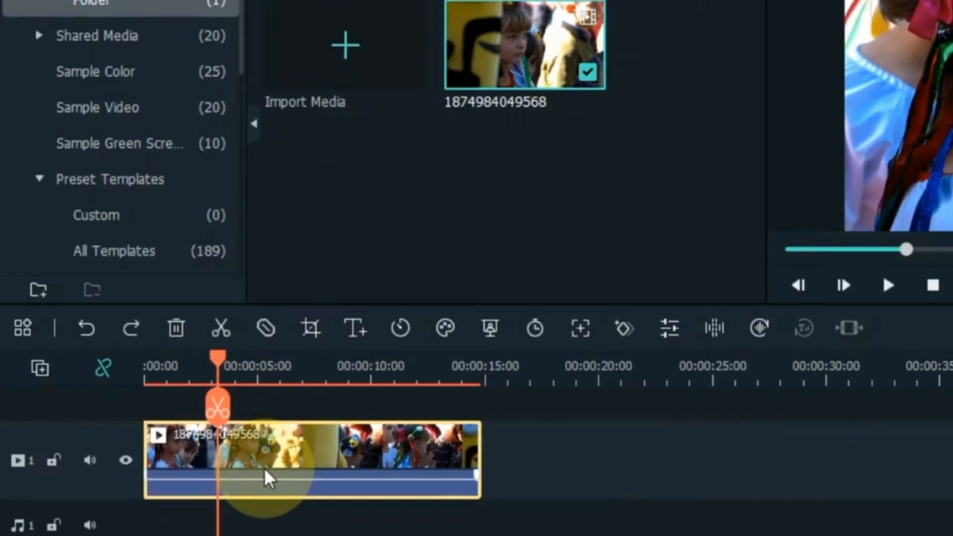
{"action": "right_click", "coordinate": [268, 479]}
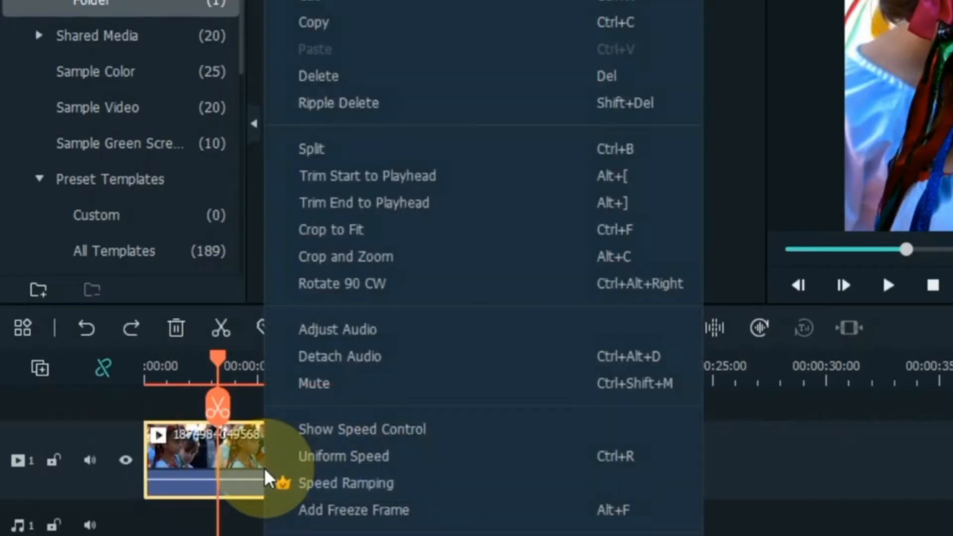
{"action": "left_click", "coordinate": [336, 213]}
{"action": "key", "text": "space"}
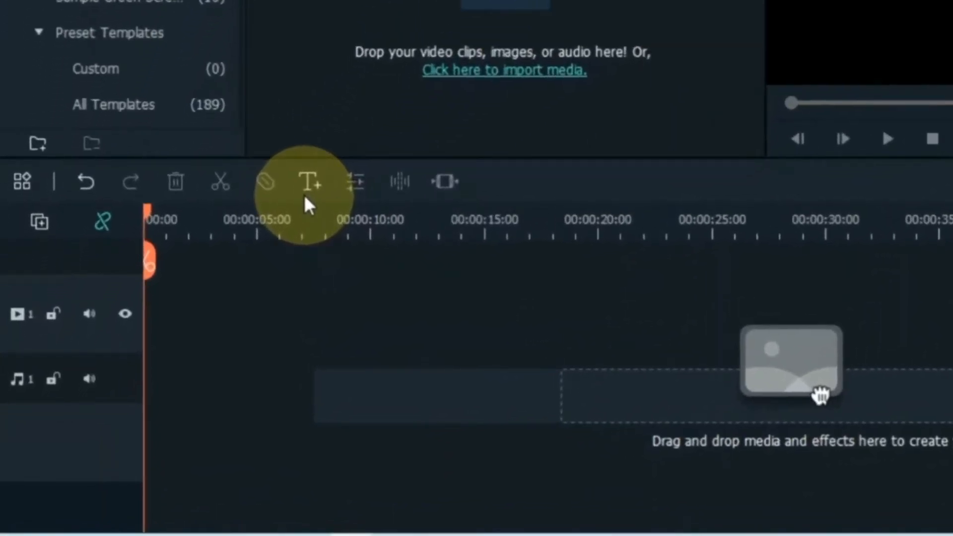
Step: Add a Quick Text title at the start of video track 1, open it for editing and set its font size to 45
{"action": "left_click", "coordinate": [305, 183]}
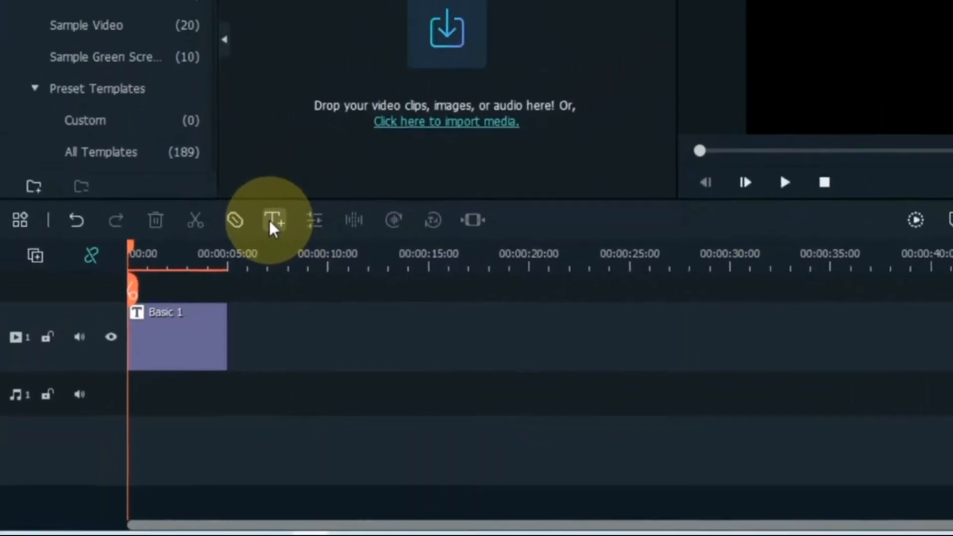
{"action": "double_click", "coordinate": [187, 332]}
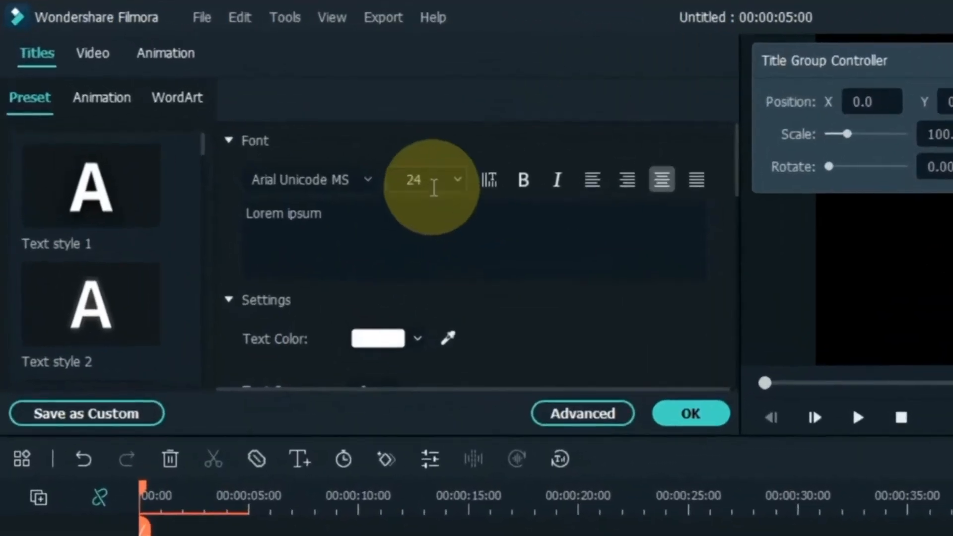
{"action": "double_click", "coordinate": [434, 184]}
{"action": "type", "text": "45"}
{"action": "key", "text": "Return"}
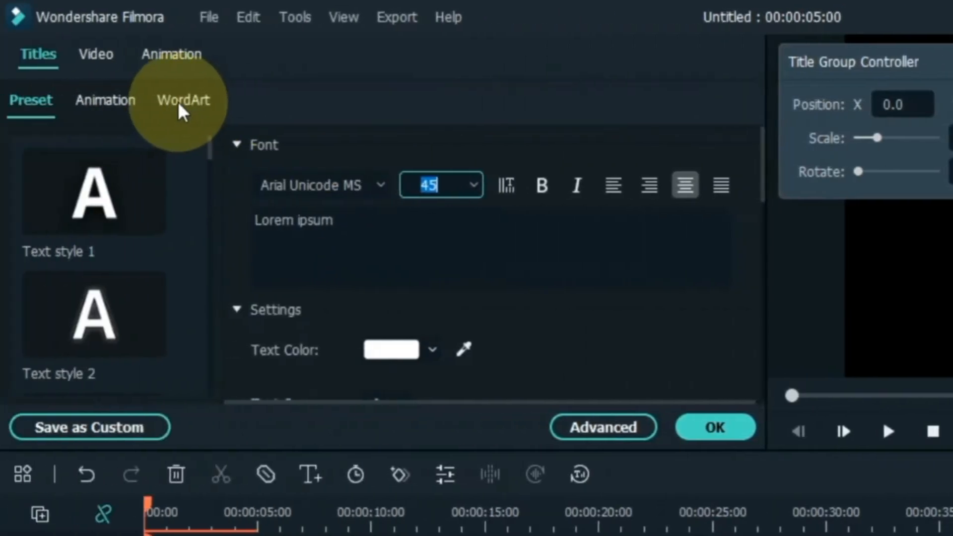
Step: Try WordArt styles on the title and apply the orange one with the black edge and white glow
{"action": "left_click", "coordinate": [179, 103]}
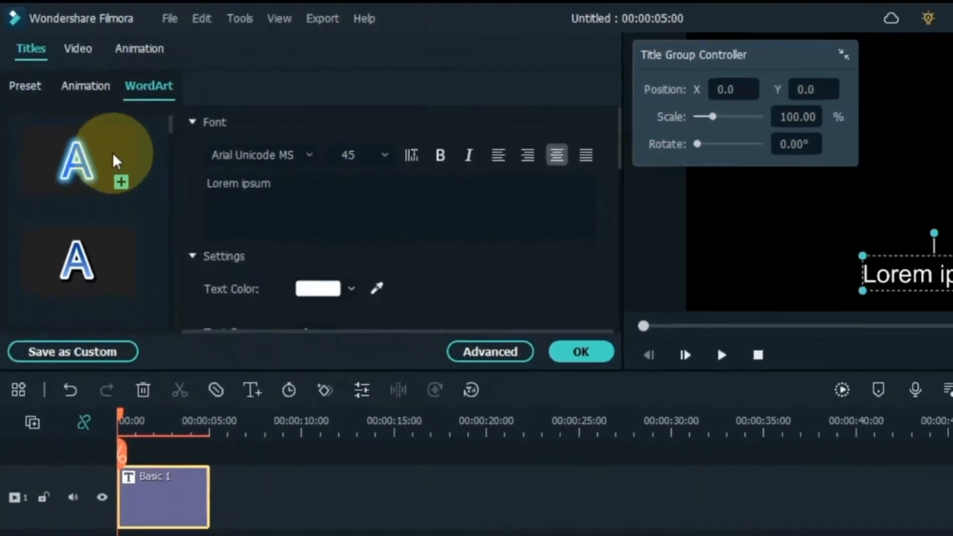
{"action": "left_click", "coordinate": [136, 178]}
{"action": "left_click", "coordinate": [81, 217]}
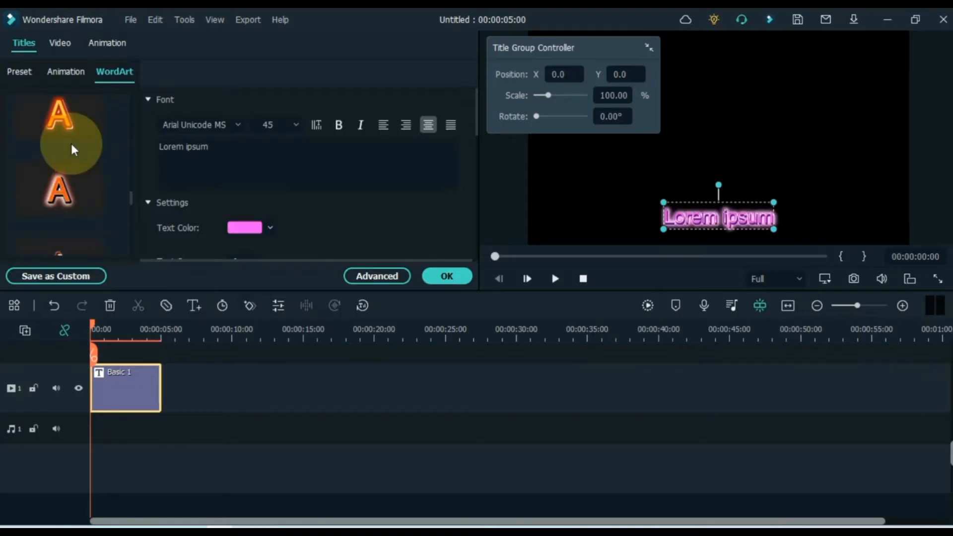
{"action": "scroll", "coordinate": [71, 141], "scroll_direction": "down", "scroll_amount": 2}
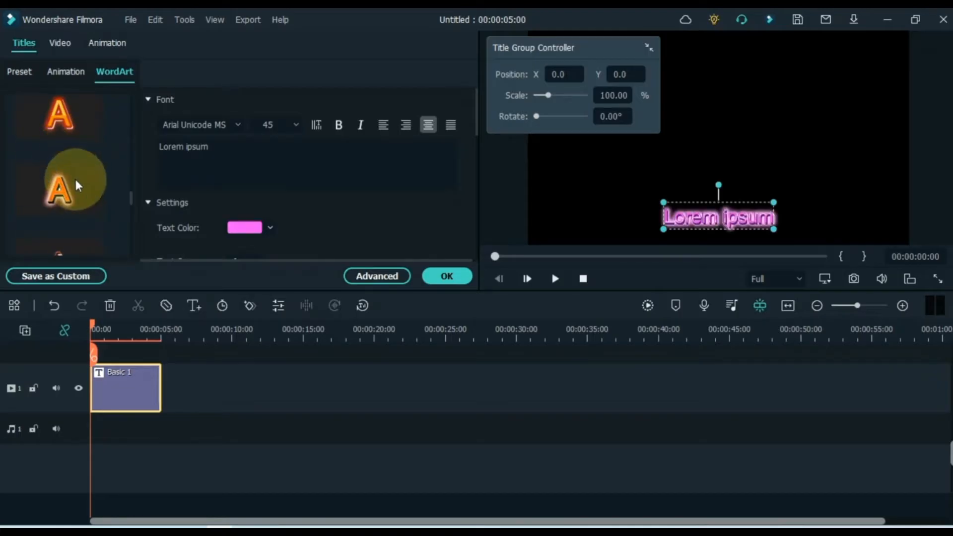
{"action": "left_click", "coordinate": [74, 182]}
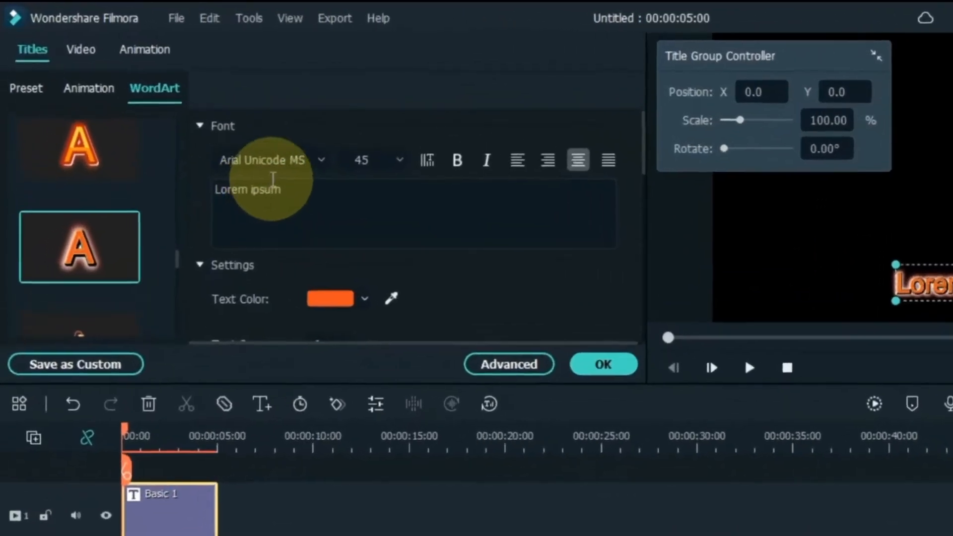
Step: Change the title's font to Averia Serif Libre Italic and set its size to 65
{"action": "left_click", "coordinate": [209, 127]}
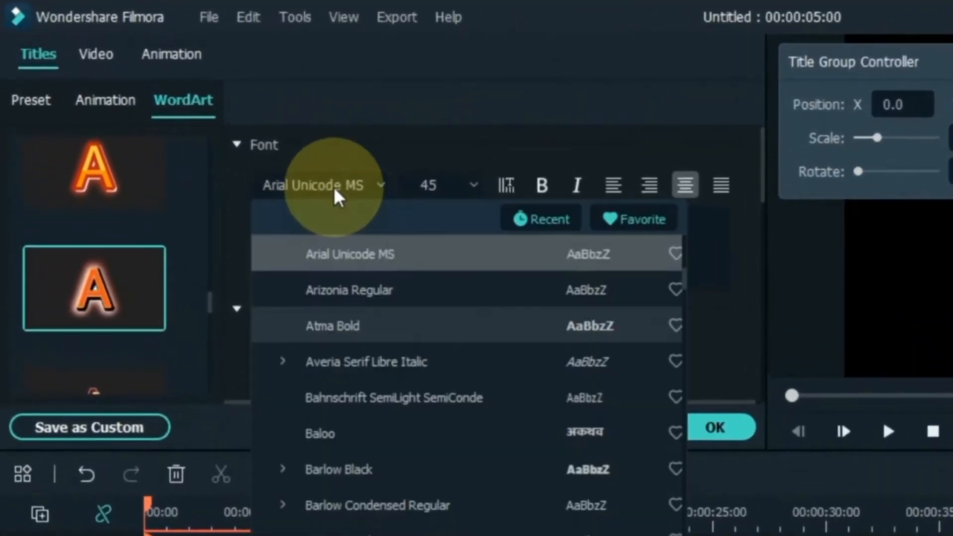
{"action": "left_click", "coordinate": [360, 377]}
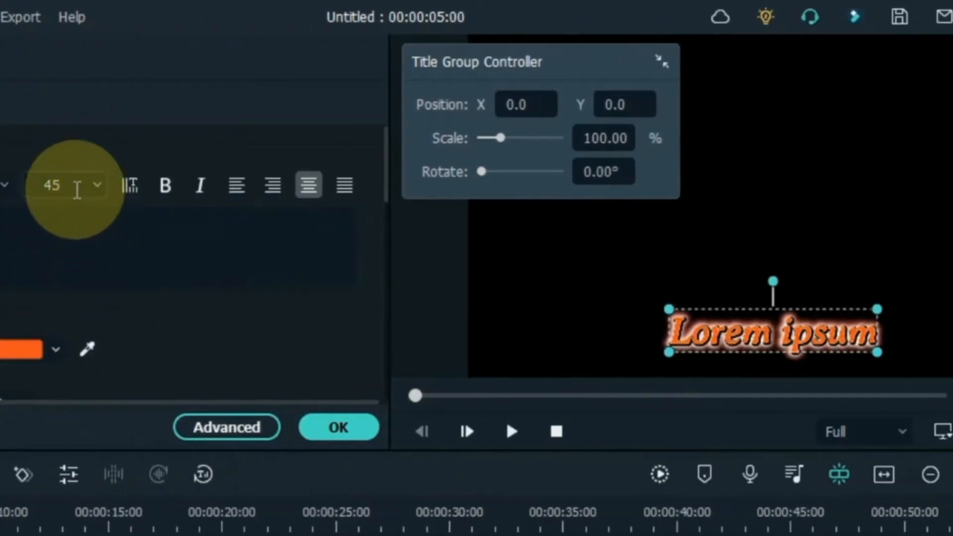
{"action": "left_click", "coordinate": [454, 190]}
{"action": "type", "text": "65"}
{"action": "key", "text": "Return"}
Step: Raise the title to Y position 149.0, enlarge its font size to 81 and move the Title Group Controller off the preview
{"action": "left_click_drag", "start_coordinate": [624, 104], "coordinate": [697, 119]}
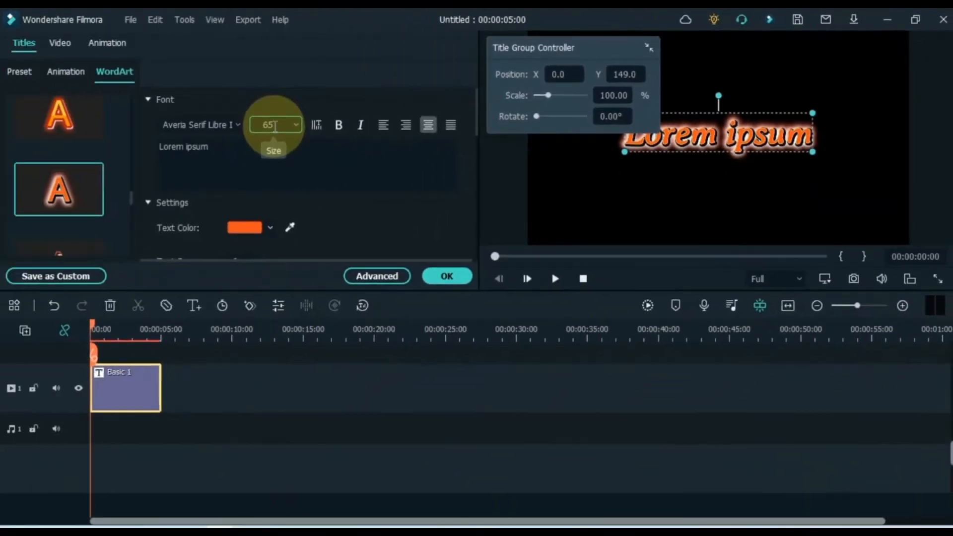
{"action": "left_click_drag", "start_coordinate": [274, 124], "coordinate": [365, 112]}
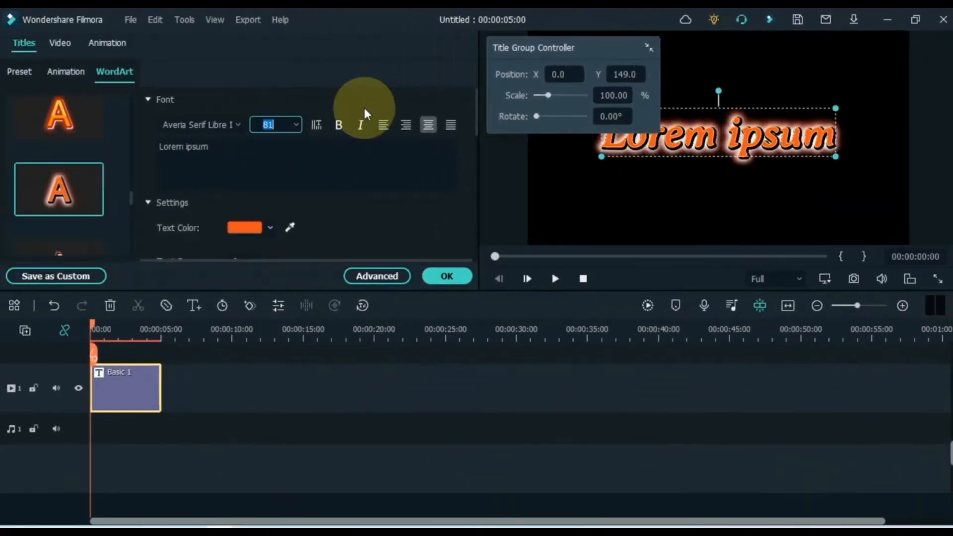
{"action": "left_click_drag", "start_coordinate": [344, 71], "coordinate": [262, 418]}
Step: Try several more WordArt styles on the title, ending with the blue lettering with an orange glow
{"action": "left_click", "coordinate": [69, 125]}
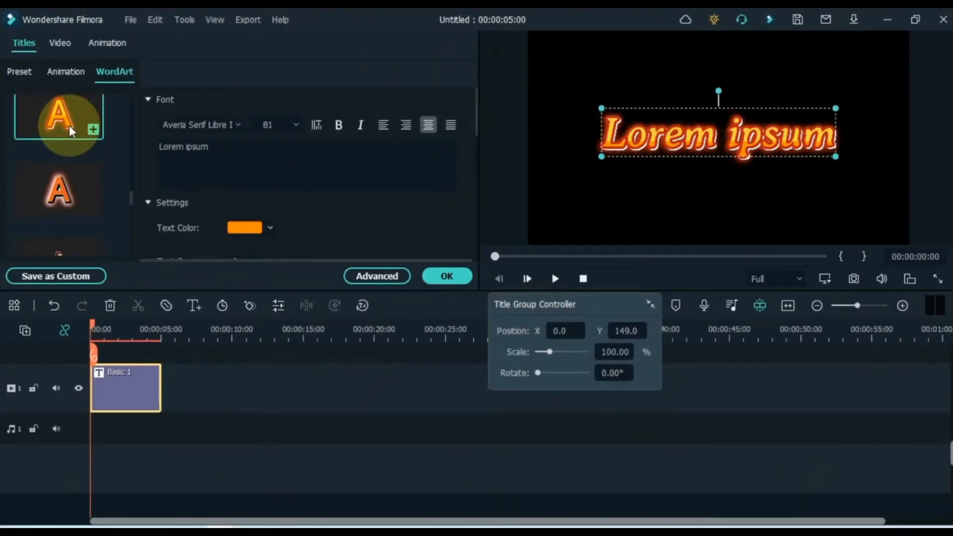
{"action": "left_click", "coordinate": [70, 125]}
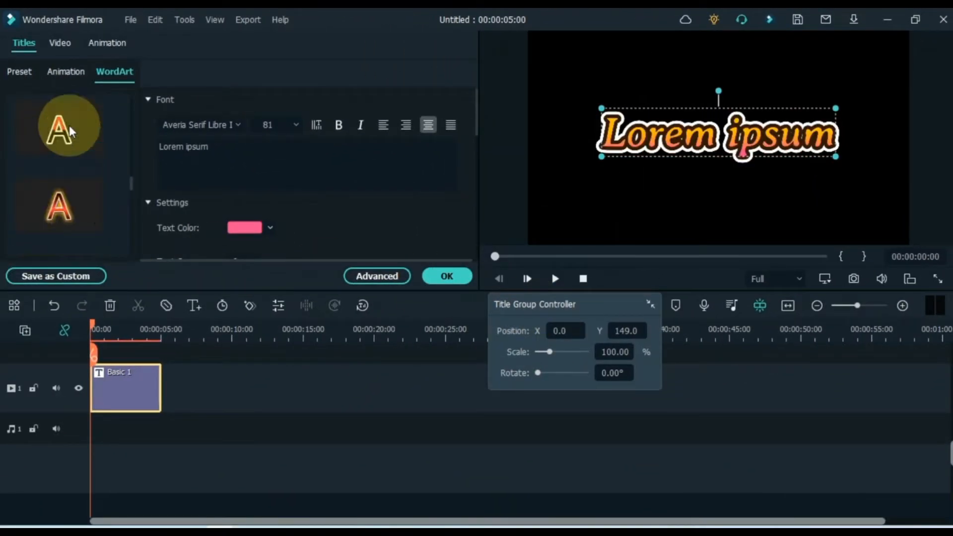
{"action": "left_click", "coordinate": [70, 125]}
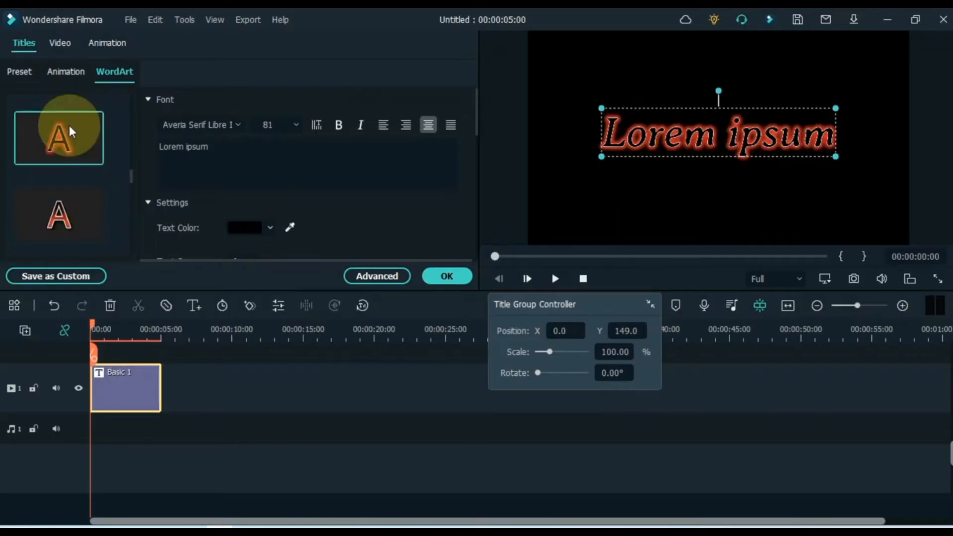
{"action": "left_click", "coordinate": [69, 153]}
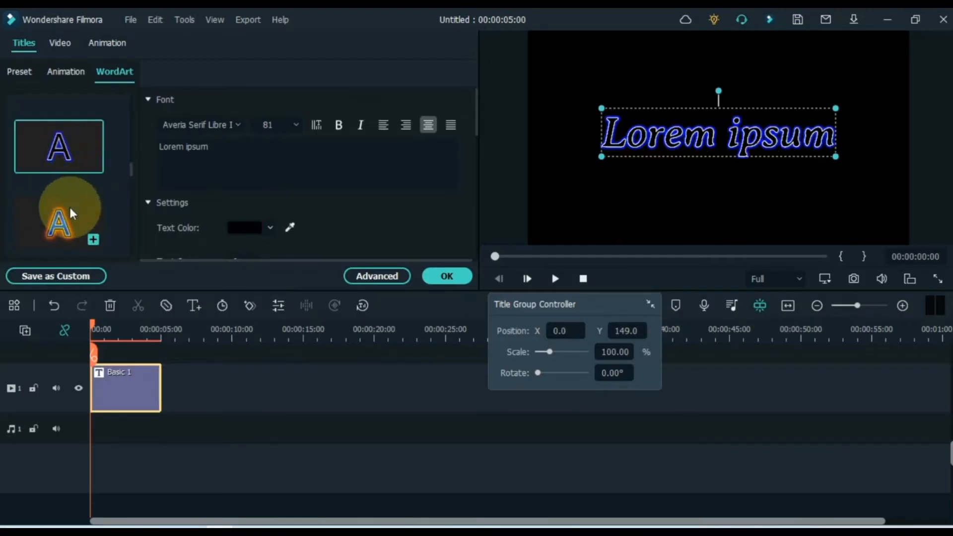
{"action": "left_click", "coordinate": [71, 225]}
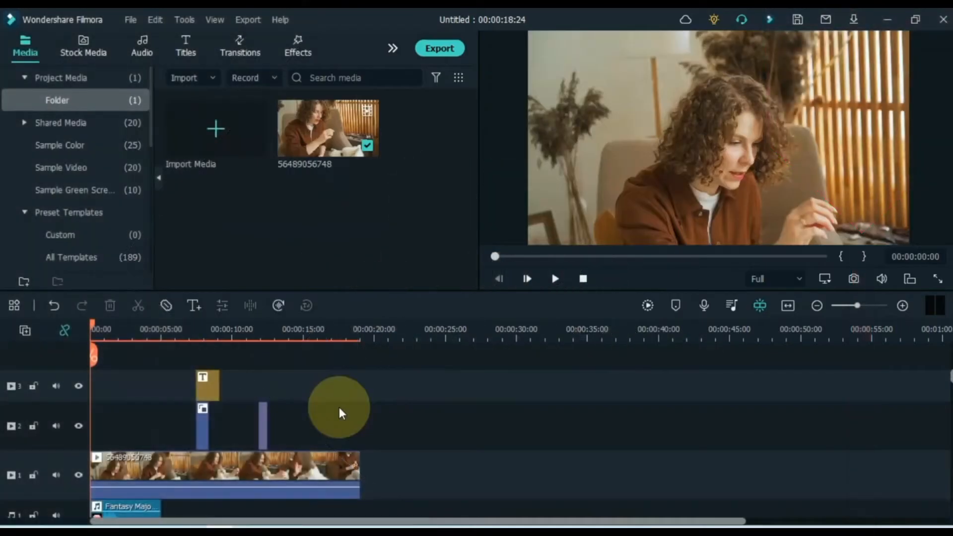
Step: Look over the clips on all timeline tracks, selecting them together and clearing the selection
{"action": "scroll", "coordinate": [338, 407], "scroll_direction": "down", "scroll_amount": 3}
{"action": "left_click_drag", "start_coordinate": [389, 435], "coordinate": [124, 370]}
{"action": "scroll", "coordinate": [124, 370], "scroll_direction": "down", "scroll_amount": 2}
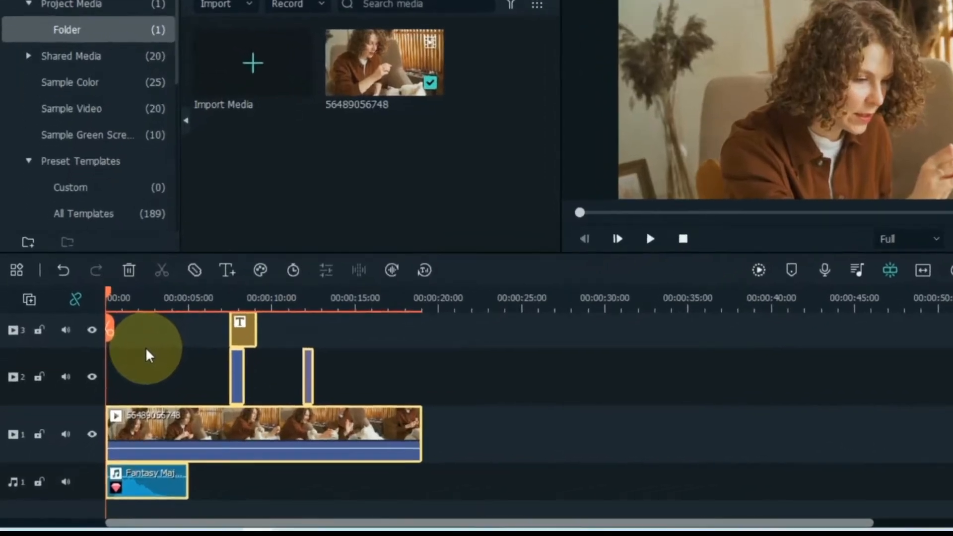
{"action": "scroll", "coordinate": [145, 349], "scroll_direction": "up", "scroll_amount": 1}
{"action": "left_click", "coordinate": [146, 350]}
{"action": "left_click", "coordinate": [152, 334]}
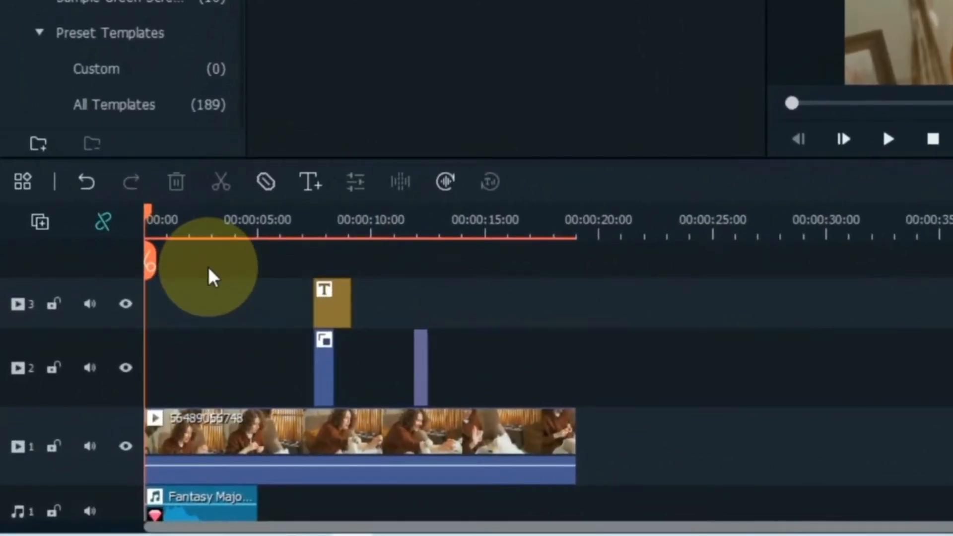
Step: Lock video tracks 3, 2 and 1 and audio track 1 one by one
{"action": "left_click", "coordinate": [54, 304]}
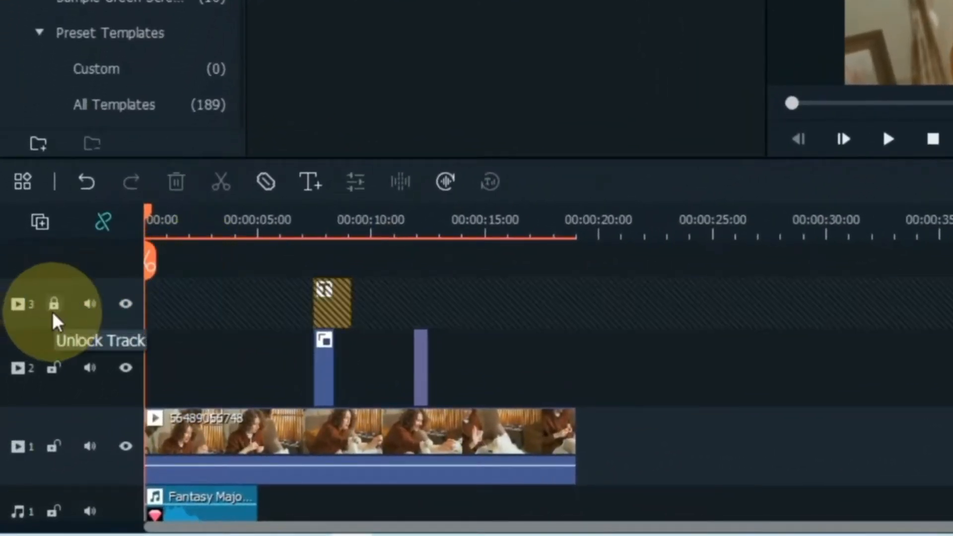
{"action": "left_click", "coordinate": [54, 366]}
{"action": "scroll", "coordinate": [55, 366], "scroll_direction": "down", "scroll_amount": 1}
{"action": "left_click", "coordinate": [54, 403]}
{"action": "scroll", "coordinate": [55, 402], "scroll_direction": "down", "scroll_amount": 2}
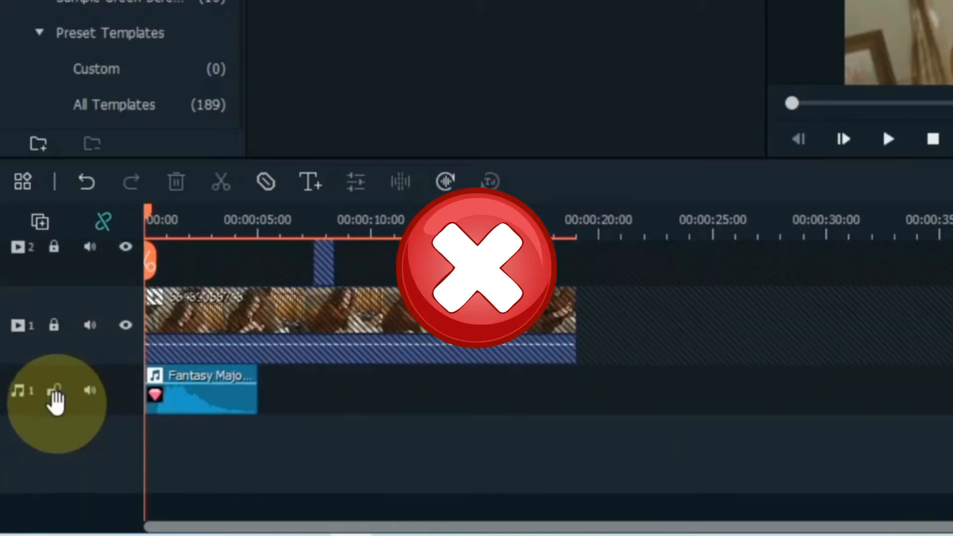
{"action": "left_click", "coordinate": [54, 392]}
Step: Unlock all three video tracks and the audio track individually
{"action": "scroll", "coordinate": [312, 391], "scroll_direction": "up", "scroll_amount": 2}
{"action": "left_click", "coordinate": [53, 348]}
{"action": "left_click", "coordinate": [54, 404]}
{"action": "scroll", "coordinate": [55, 405], "scroll_direction": "down", "scroll_amount": 1}
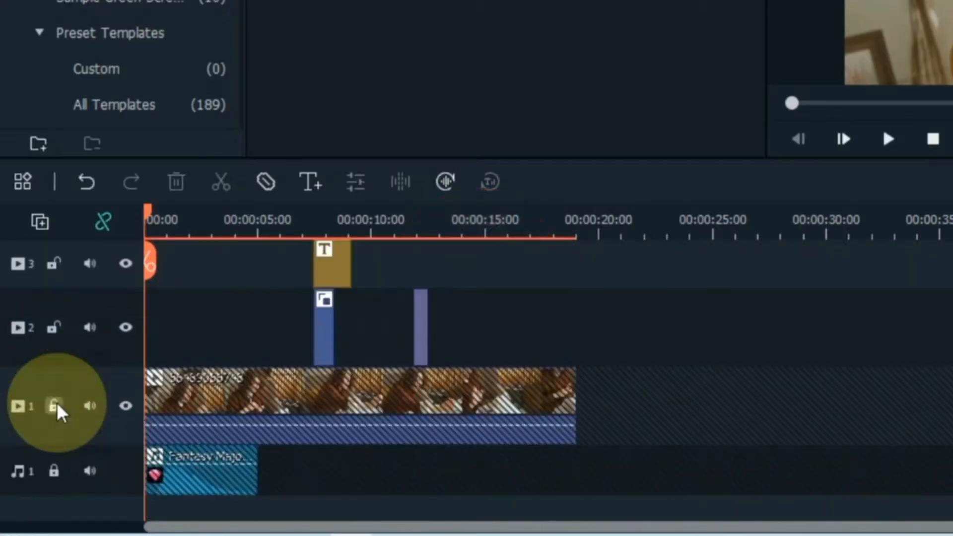
{"action": "left_click", "coordinate": [56, 407]}
{"action": "scroll", "coordinate": [56, 401], "scroll_direction": "down", "scroll_amount": 1}
{"action": "left_click", "coordinate": [57, 395]}
{"action": "scroll", "coordinate": [107, 392], "scroll_direction": "up", "scroll_amount": 3}
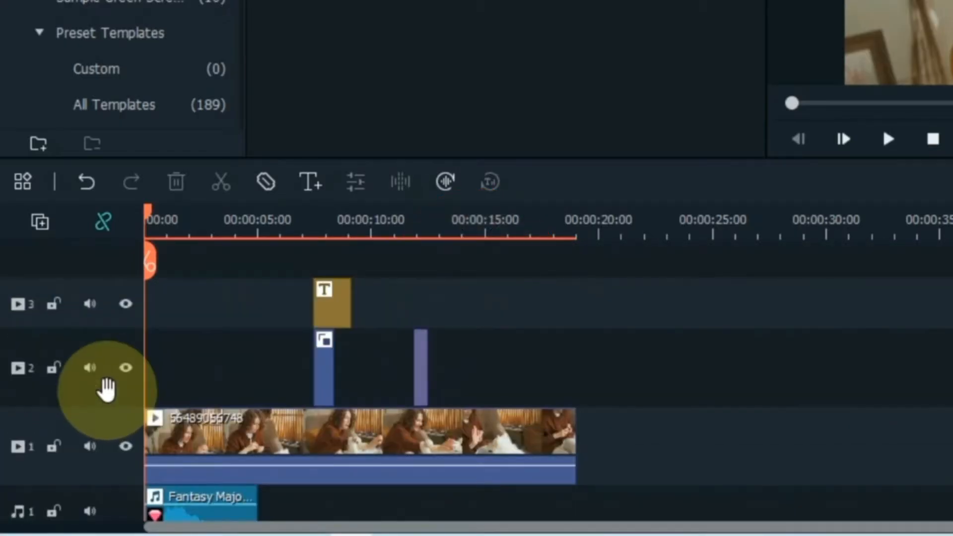
Step: Lock every timeline track at once with Lock All Tracks and check each of them
{"action": "left_click", "coordinate": [40, 222]}
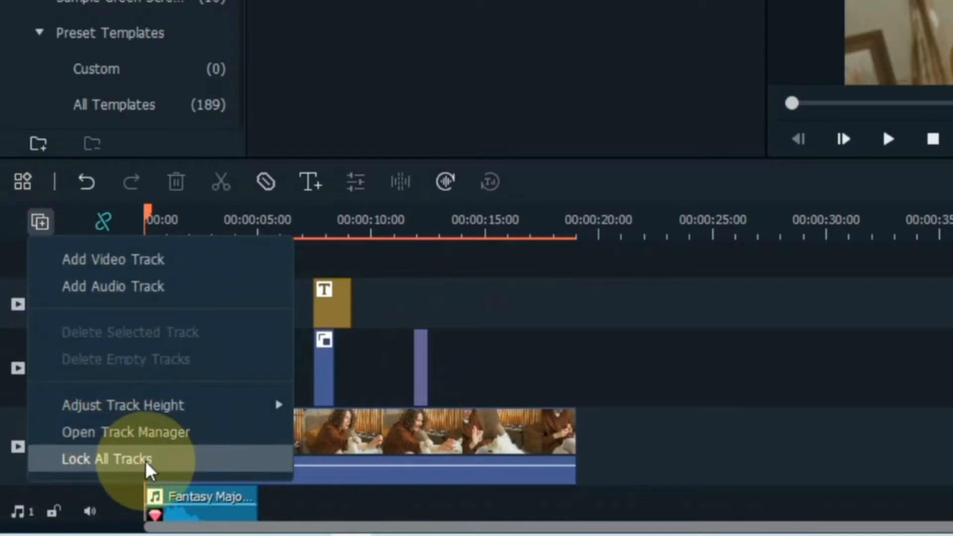
{"action": "left_click", "coordinate": [158, 469]}
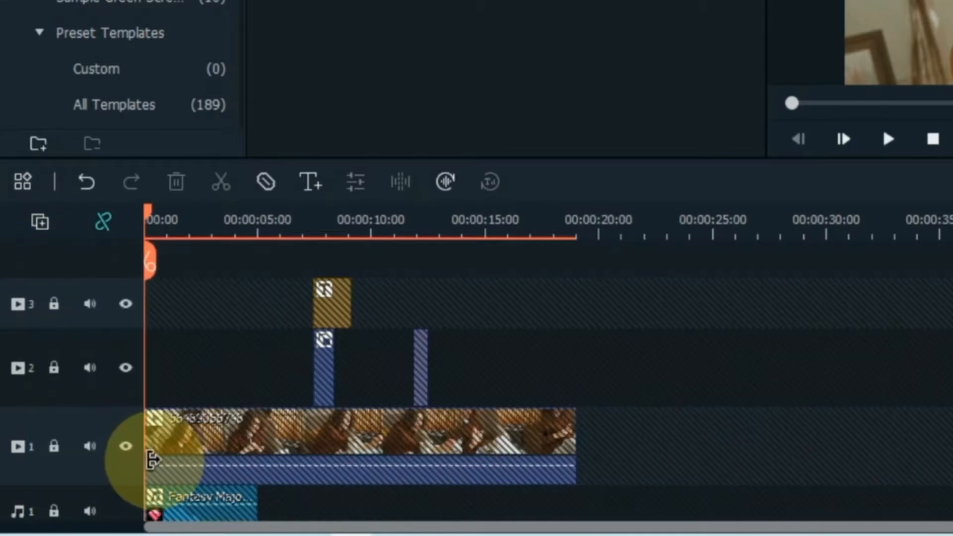
{"action": "scroll", "coordinate": [223, 361], "scroll_direction": "down", "scroll_amount": 3}
{"action": "scroll", "coordinate": [223, 361], "scroll_direction": "up", "scroll_amount": 3}
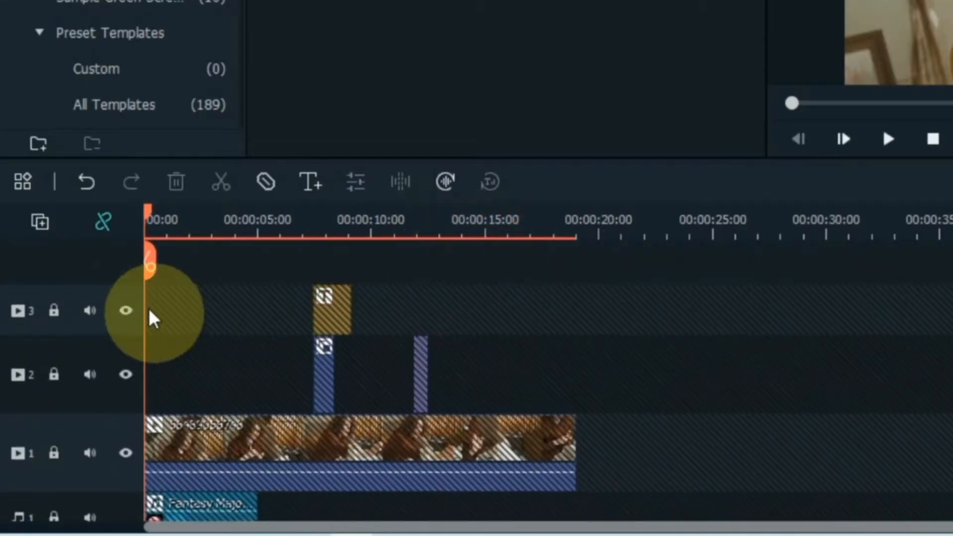
Step: Turn Lock All Tracks off to unlock all tracks together and look over the timeline
{"action": "left_click", "coordinate": [41, 224]}
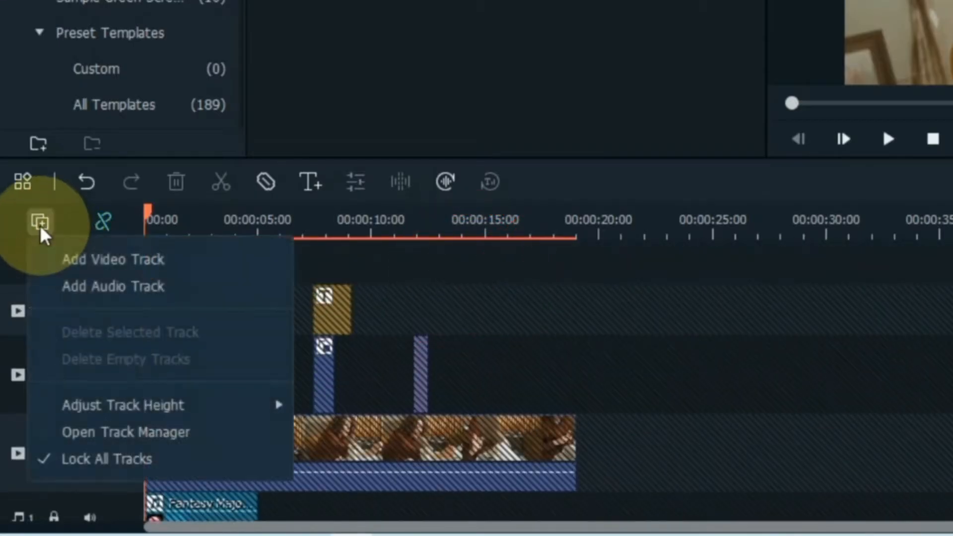
{"action": "left_click", "coordinate": [112, 460]}
{"action": "scroll", "coordinate": [226, 397], "scroll_direction": "down", "scroll_amount": 3}
{"action": "scroll", "coordinate": [226, 397], "scroll_direction": "up", "scroll_amount": 4}
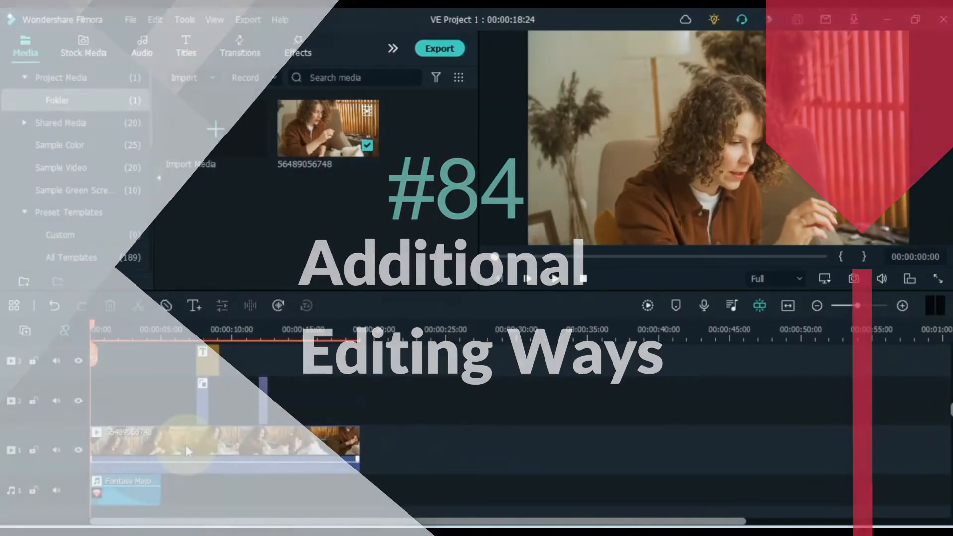
{"action": "left_click", "coordinate": [185, 444]}
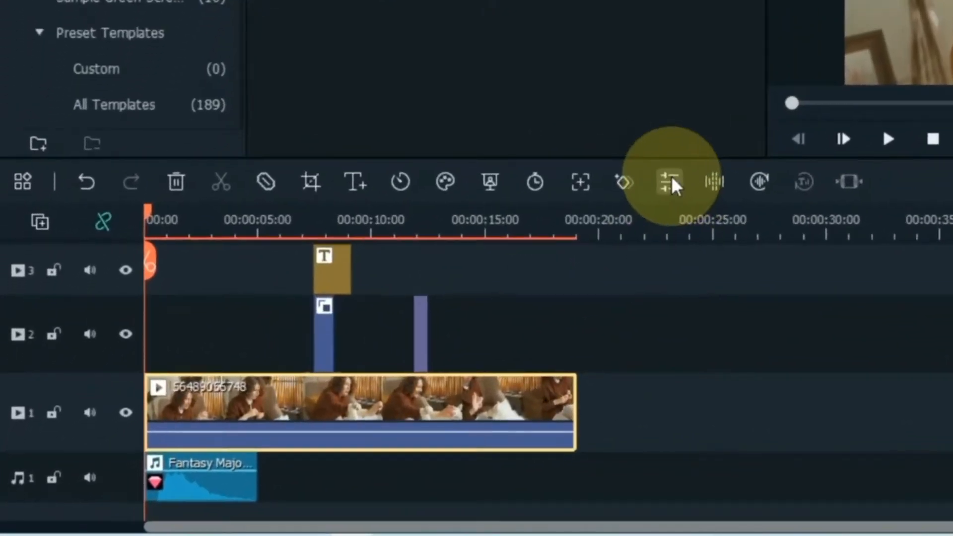
{"action": "mouse_move", "coordinate": [671, 184]}
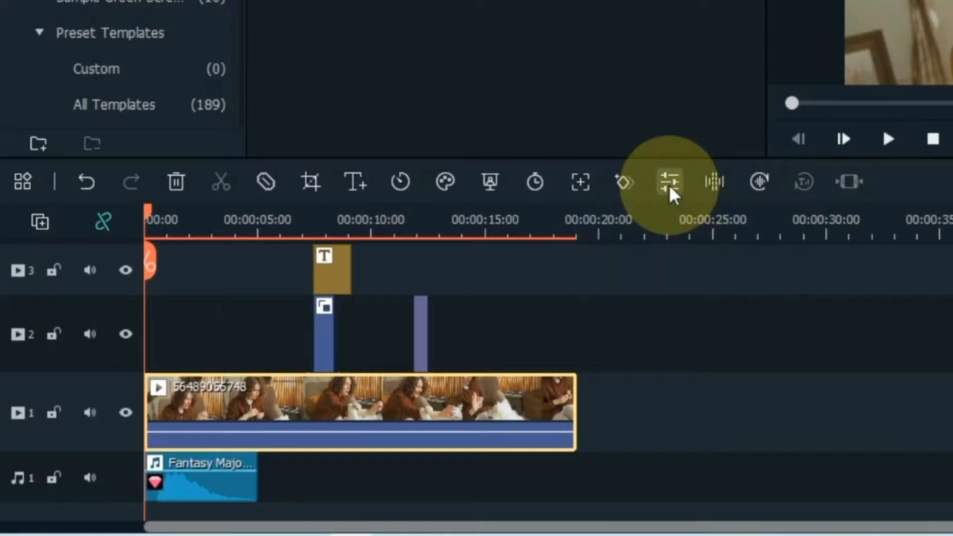
{"action": "left_click", "coordinate": [669, 185]}
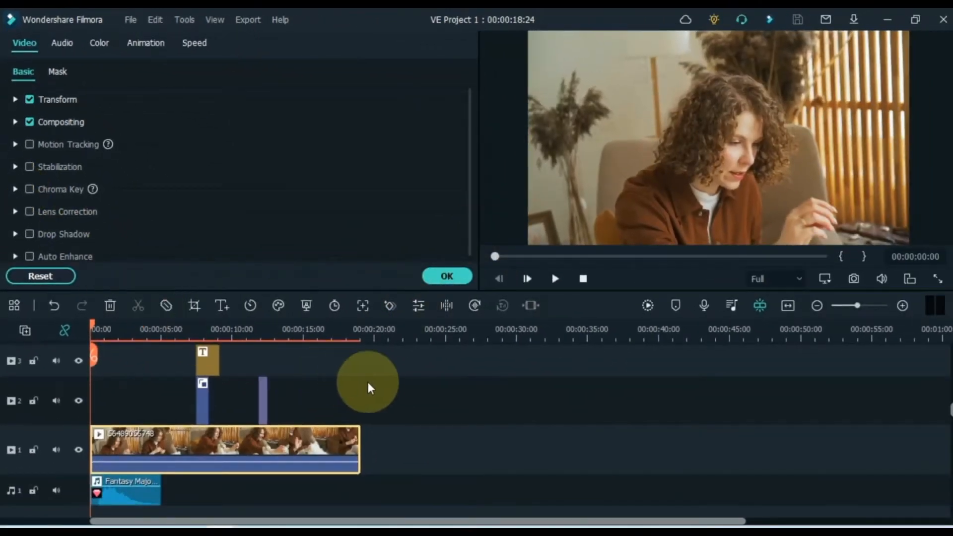
{"action": "left_click", "coordinate": [369, 383]}
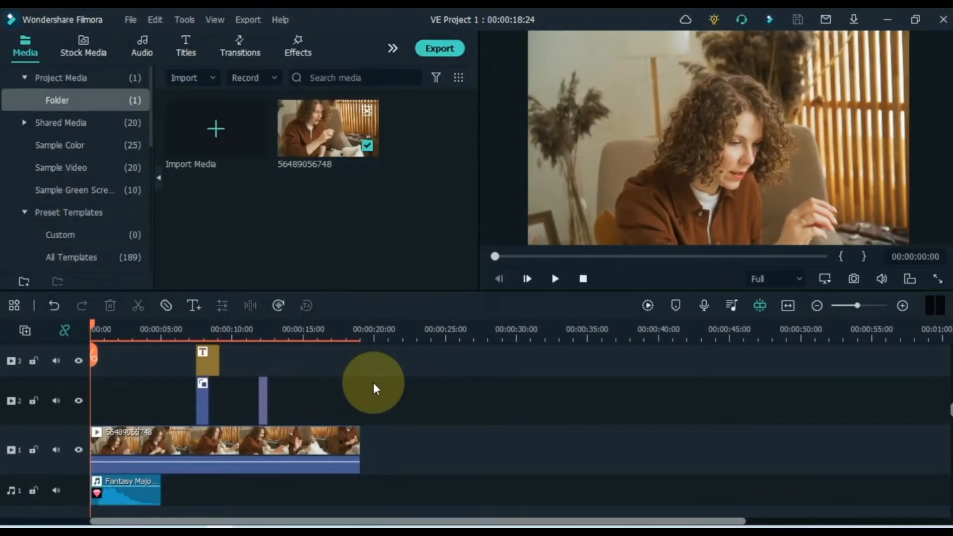
{"action": "left_click", "coordinate": [240, 447]}
{"action": "double_click", "coordinate": [240, 447]}
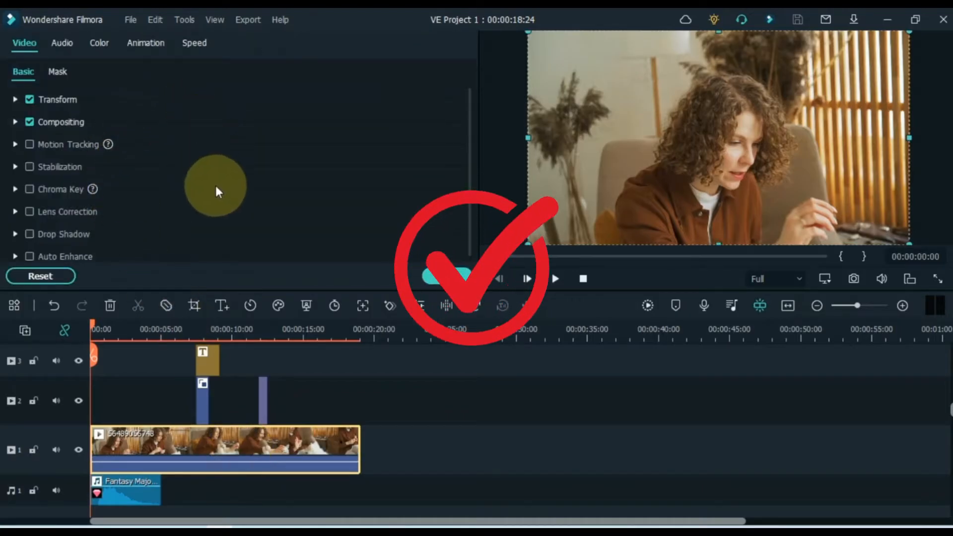
Step: Import 1874984049568.mp4 with the Import Media tile and undo that import
{"action": "left_click", "coordinate": [340, 415]}
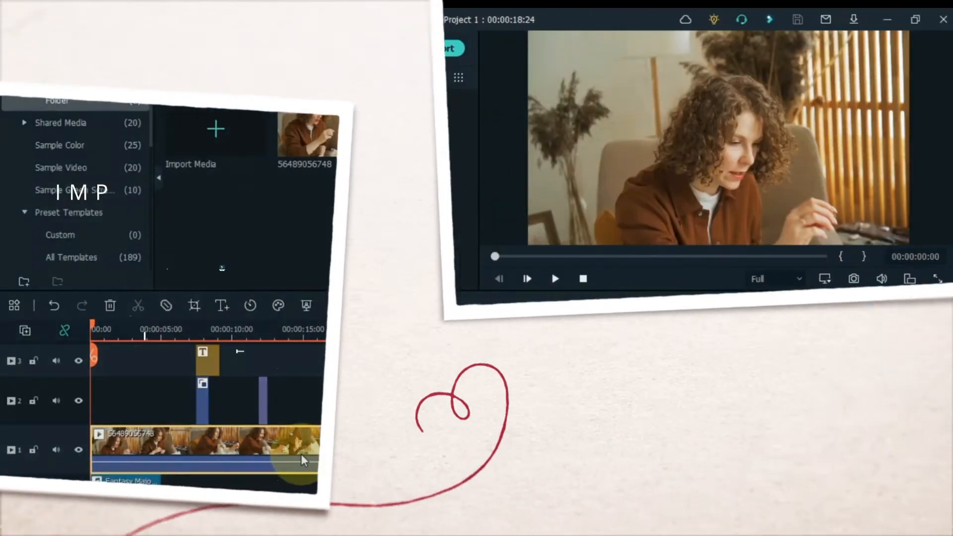
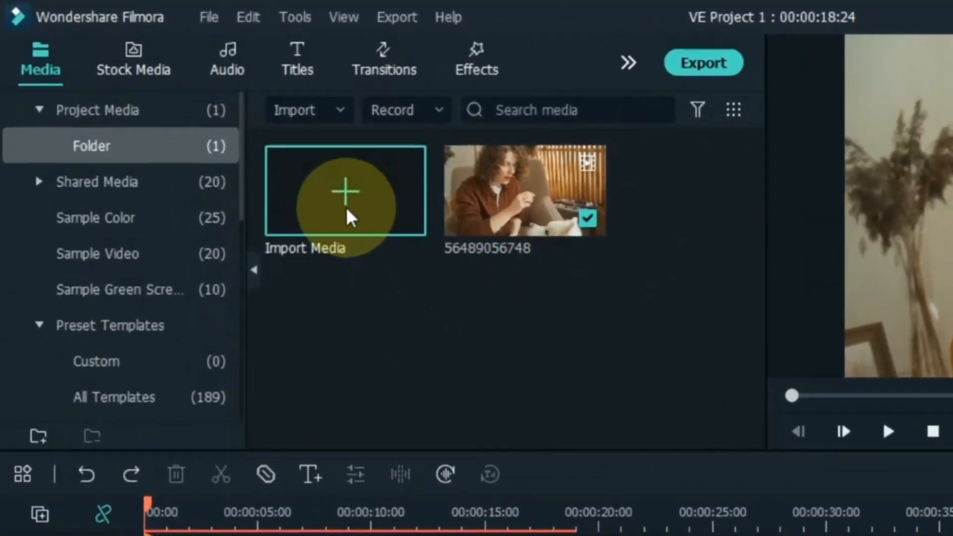
{"action": "left_click", "coordinate": [342, 195]}
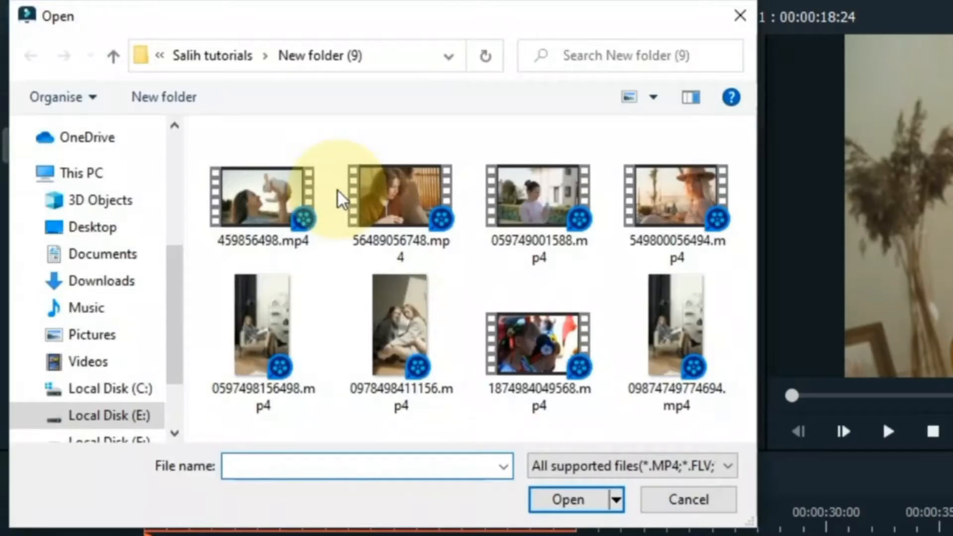
{"action": "left_click", "coordinate": [538, 342]}
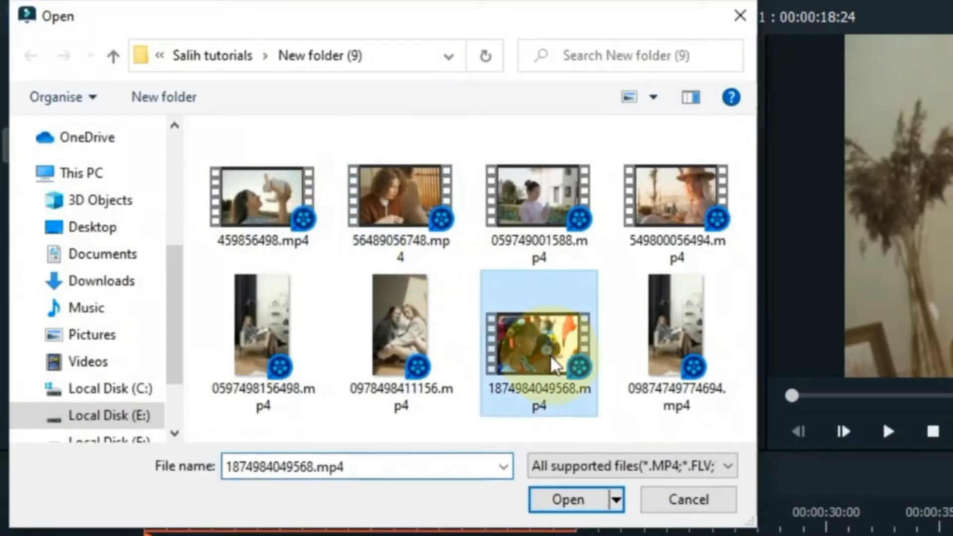
{"action": "left_click", "coordinate": [577, 496]}
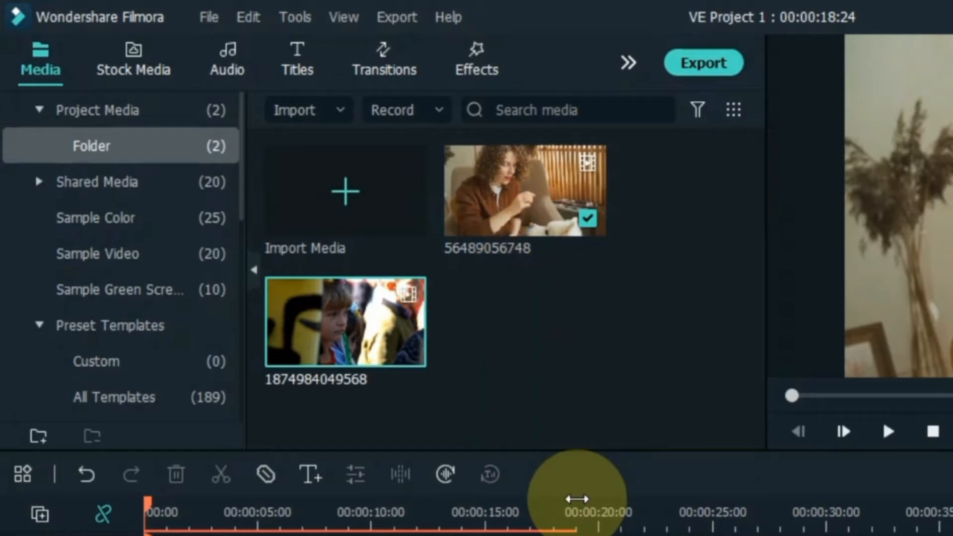
{"action": "key", "text": "ctrl+z"}
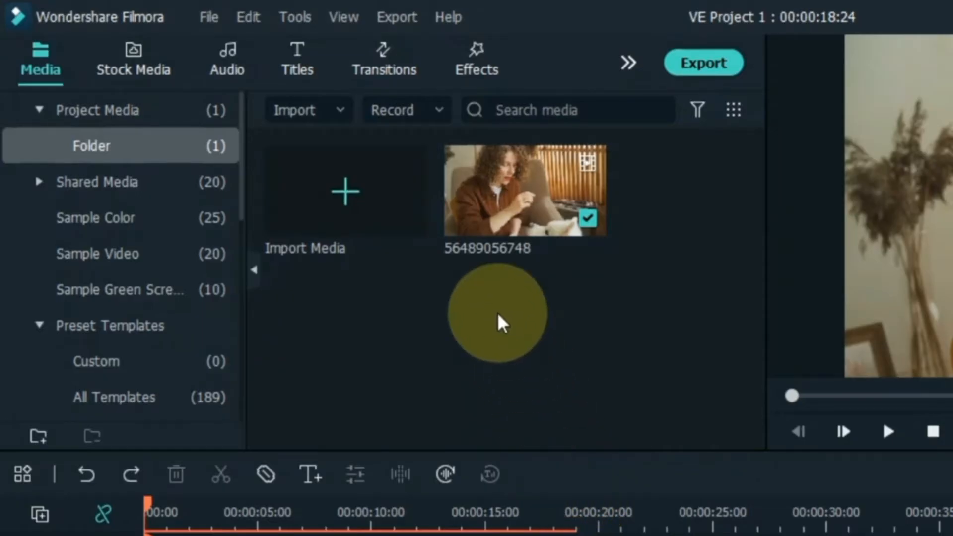
Step: Import 1874984049568.mp4 into the project media by opening the file chooser from the media library's empty area
{"action": "double_click", "coordinate": [498, 311]}
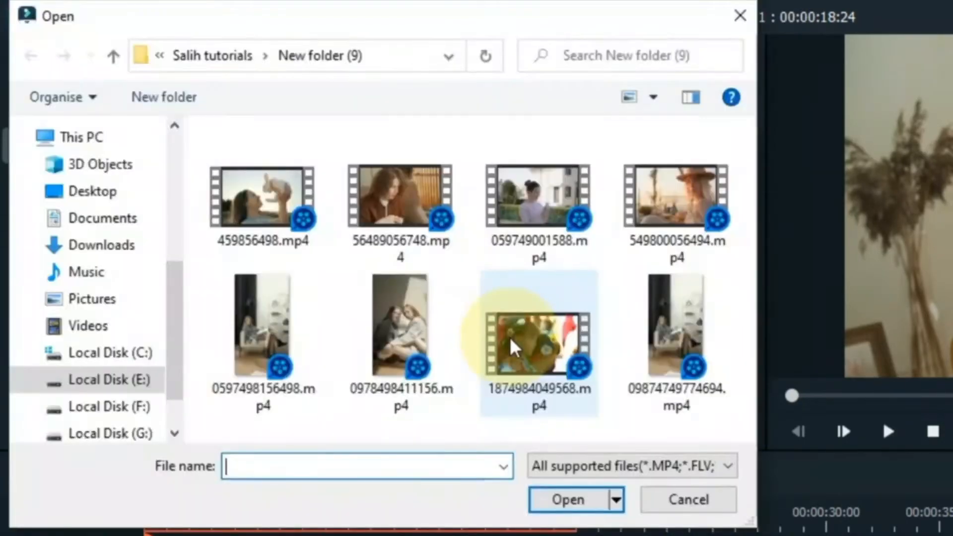
{"action": "left_click", "coordinate": [511, 343]}
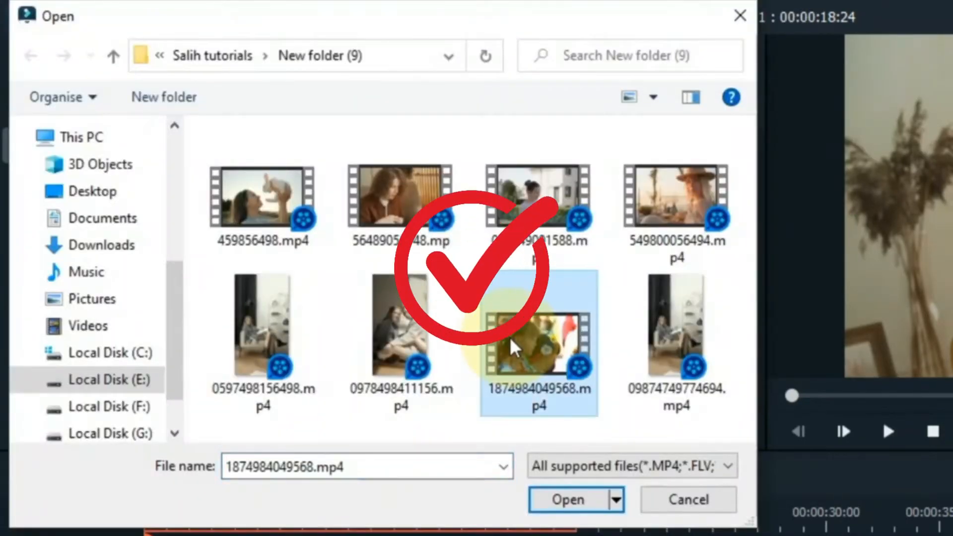
{"action": "left_click", "coordinate": [579, 491]}
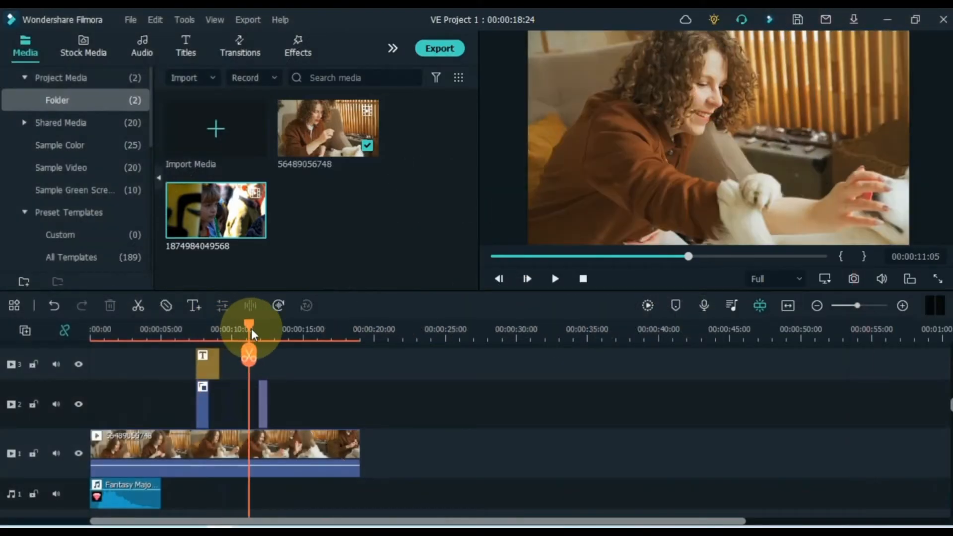
Step: Move the playhead to 00:00:12:06 and open the CUTE DOG title on video track 2 for editing
{"action": "left_click_drag", "start_coordinate": [253, 333], "coordinate": [266, 336]}
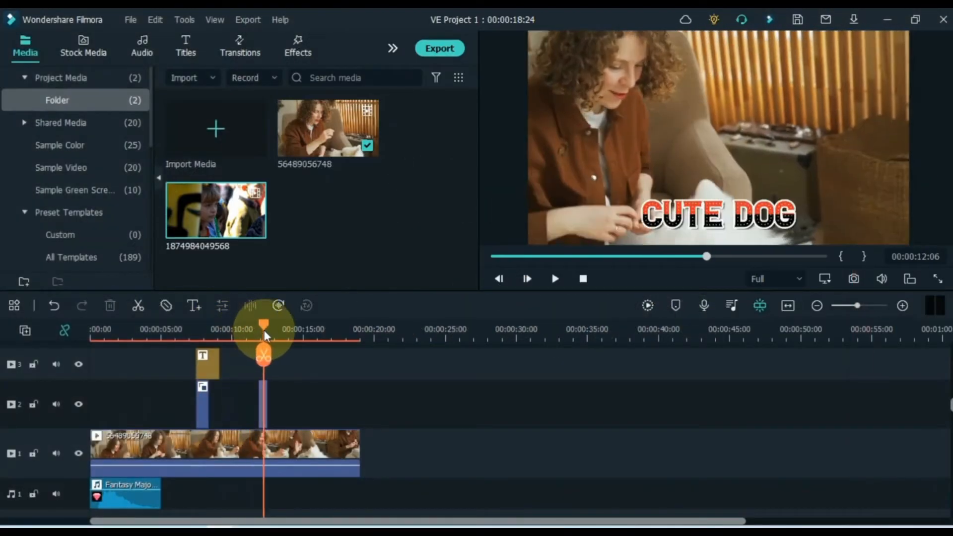
{"action": "double_click", "coordinate": [263, 403]}
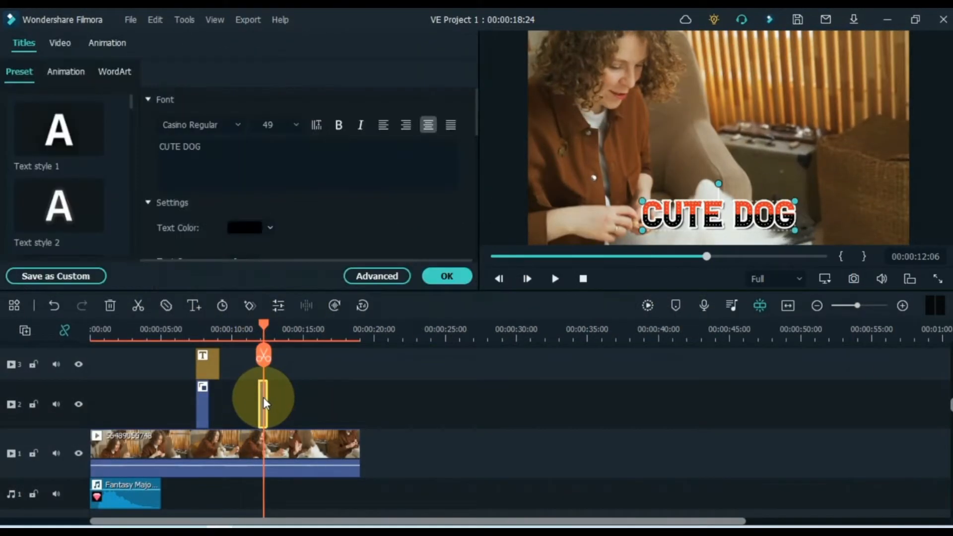
Step: Try widening the CUTE DOG lettering by inserting spaces between its letters, and undo all of those spaces
{"action": "left_click", "coordinate": [162, 146]}
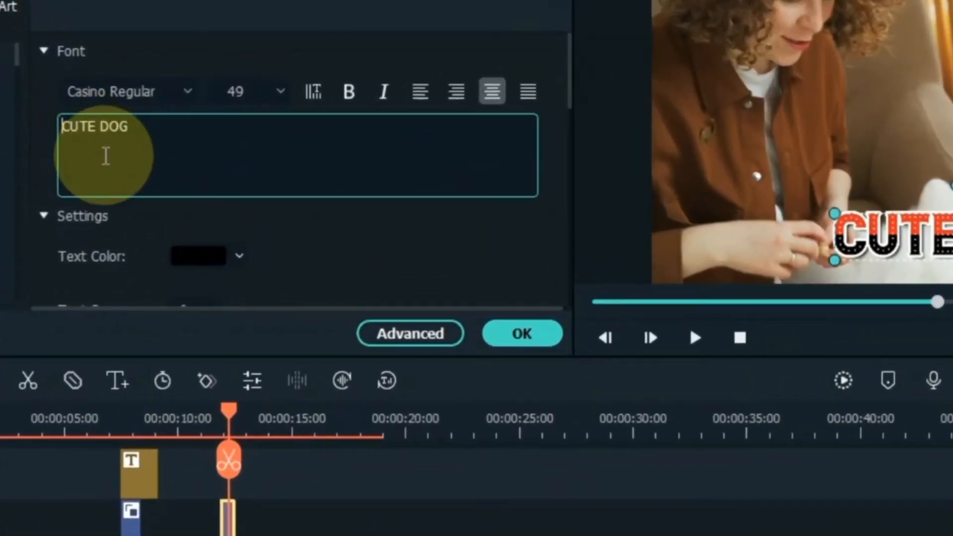
{"action": "key", "text": "Right"}
{"action": "key", "text": "Right"}
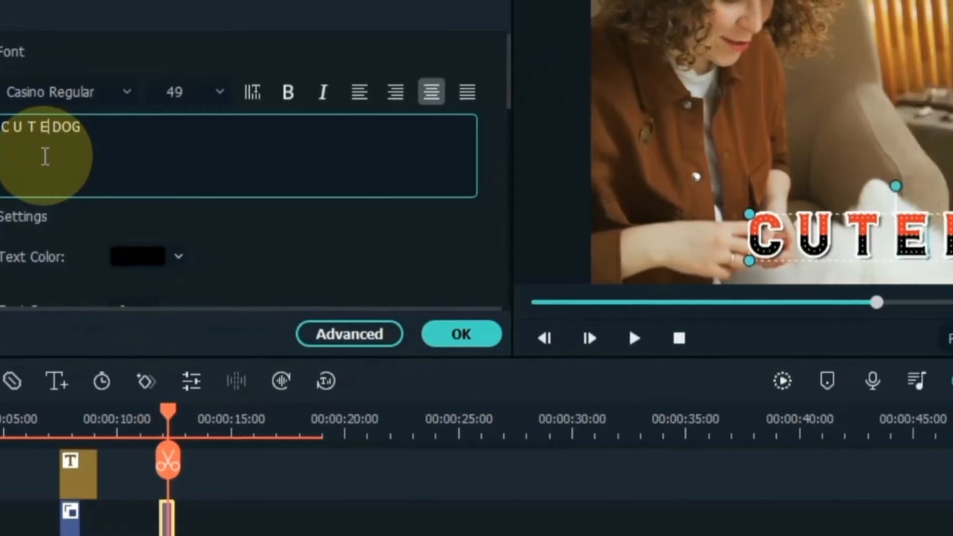
{"action": "key", "text": "Right"}
{"action": "key", "text": "Right"}
{"action": "key", "text": "Right"}
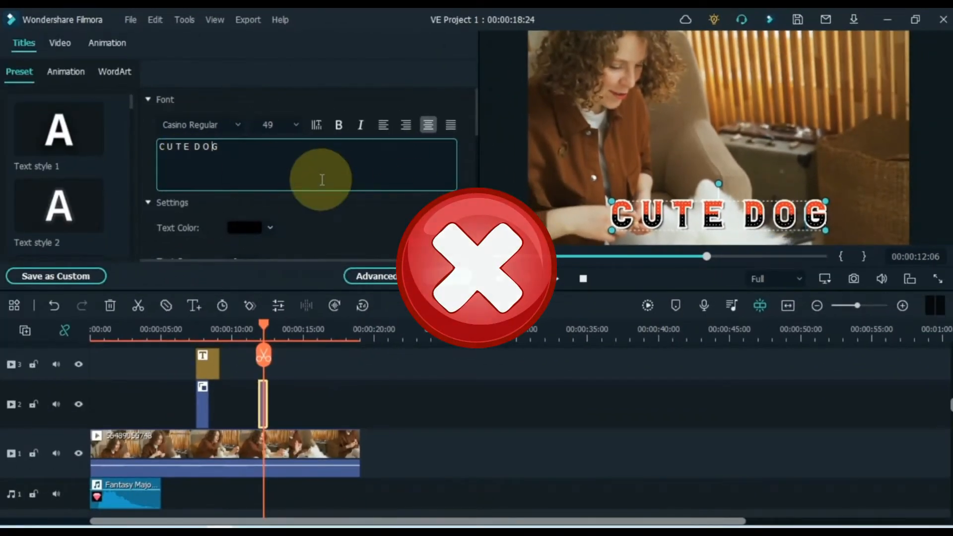
{"action": "key", "text": "ctrl+z"}
{"action": "key", "text": "ctrl+z"}
{"action": "key", "text": "ctrl+z"}
{"action": "key", "text": "ctrl+z"}
{"action": "key", "text": "ctrl+z"}
{"action": "key", "text": "ctrl+z"}
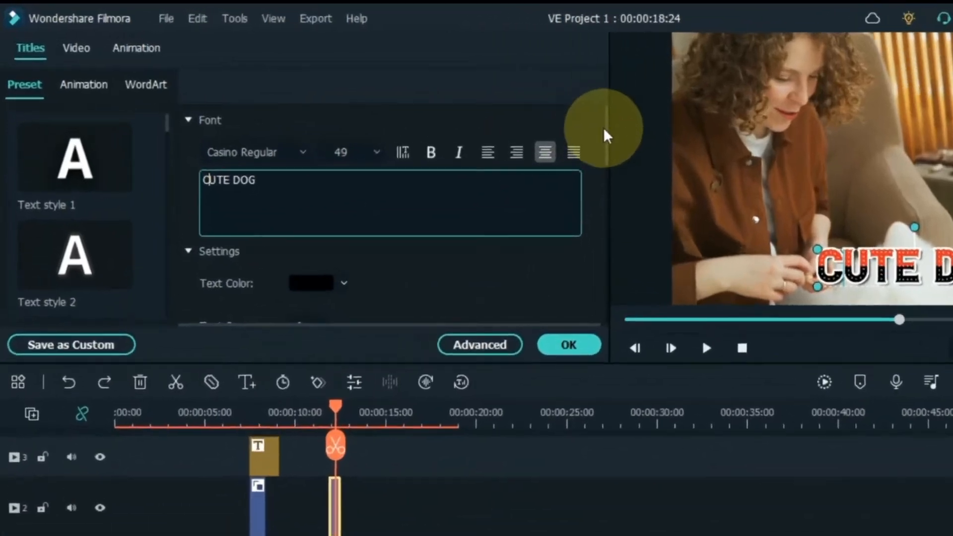
Step: Set the CUTE DOG title's Text Space to 13 and accept the title changes
{"action": "left_click_drag", "start_coordinate": [476, 105], "coordinate": [488, 122]}
{"action": "left_click_drag", "start_coordinate": [782, 183], "coordinate": [781, 183]}
{"action": "left_click_drag", "start_coordinate": [382, 294], "coordinate": [416, 305]}
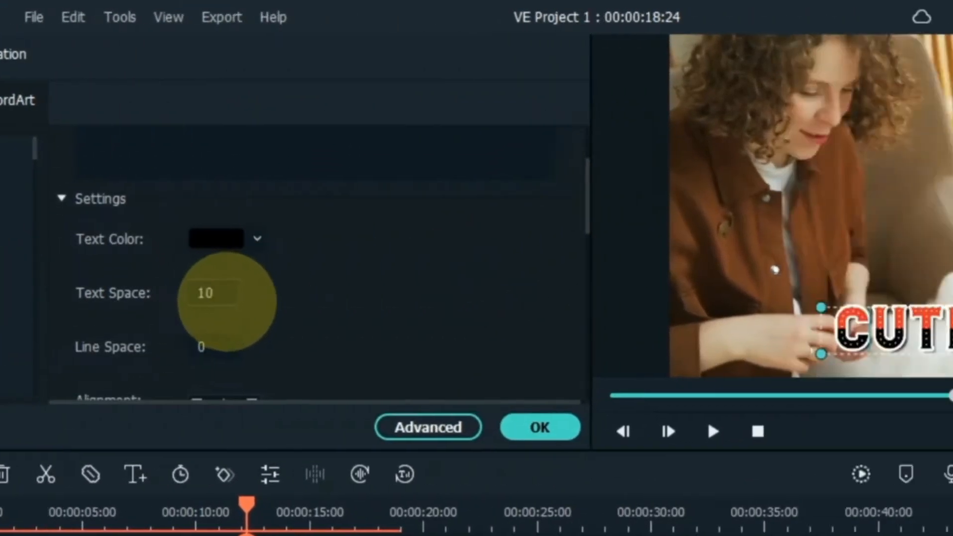
{"action": "left_click_drag", "start_coordinate": [64, 305], "coordinate": [37, 334]}
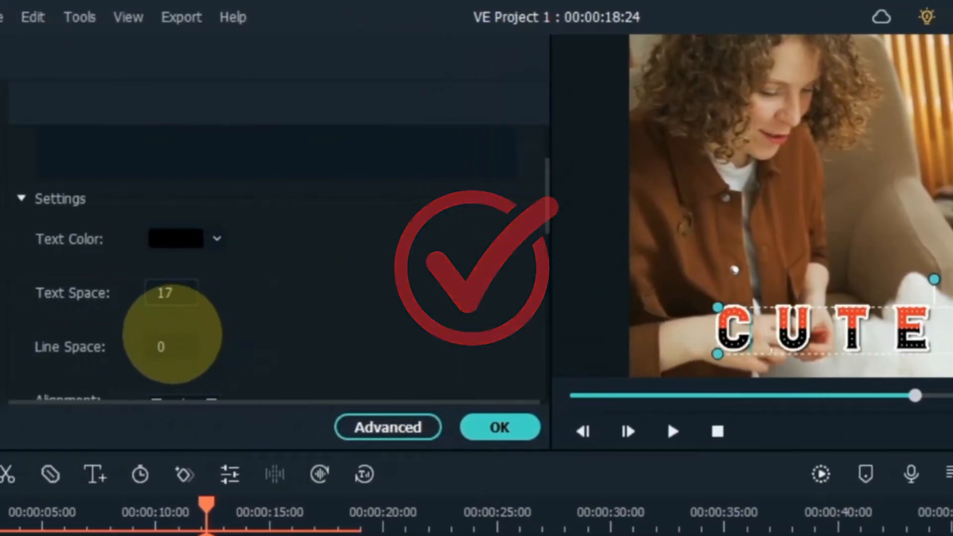
{"action": "left_click_drag", "start_coordinate": [172, 333], "coordinate": [162, 289]}
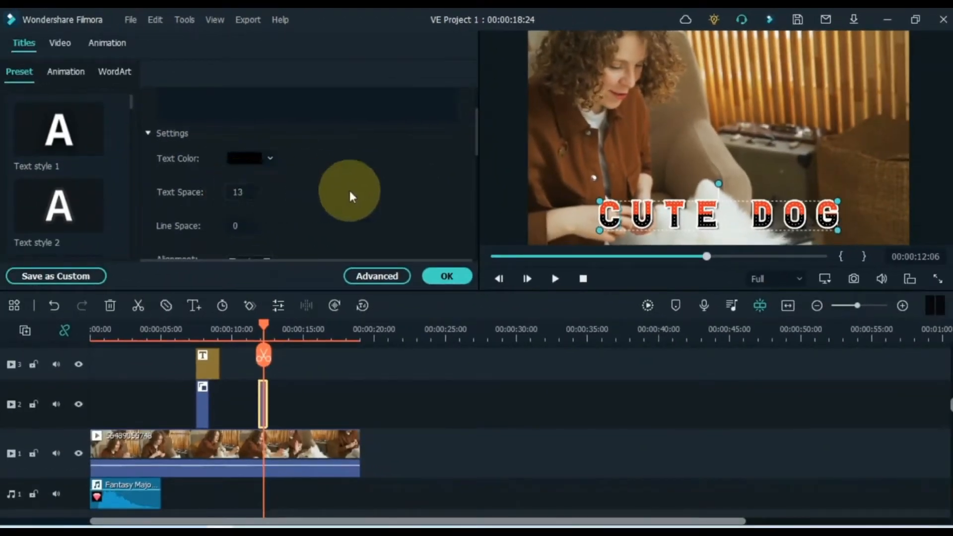
{"action": "left_click", "coordinate": [447, 278]}
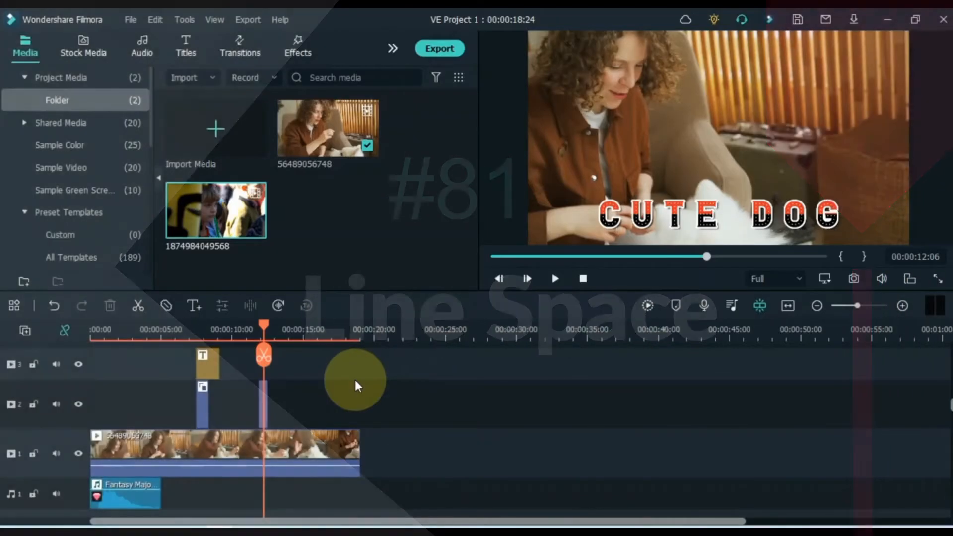
Step: Reopen the CUTE DOG title, add the second line "& ME" and set the title group's Y position to 24.0
{"action": "double_click", "coordinate": [263, 406]}
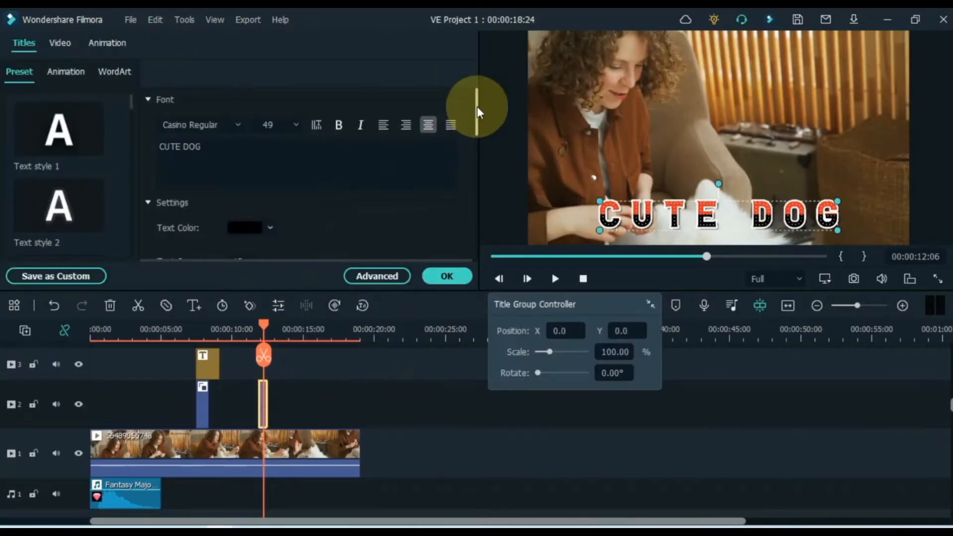
{"action": "left_click", "coordinate": [320, 158]}
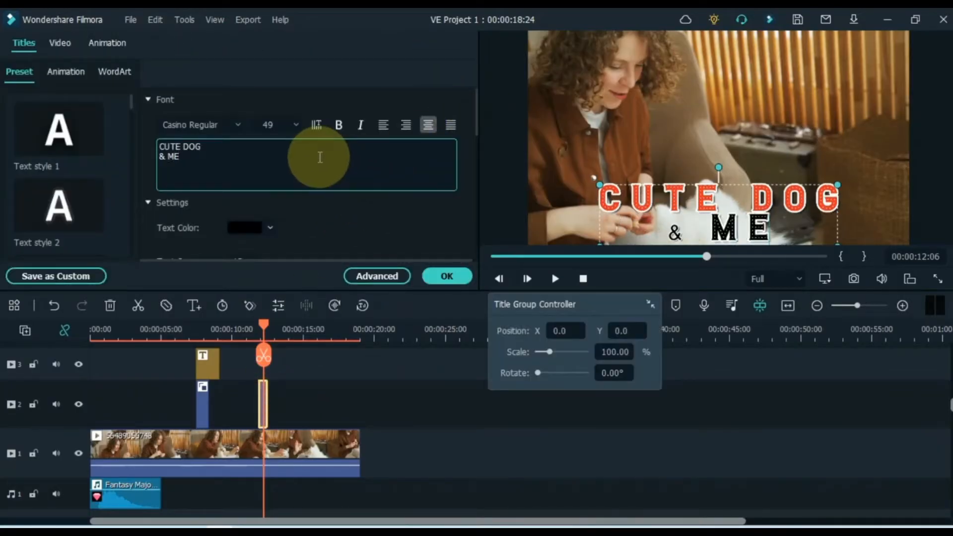
{"action": "left_click_drag", "start_coordinate": [624, 330], "coordinate": [637, 331]}
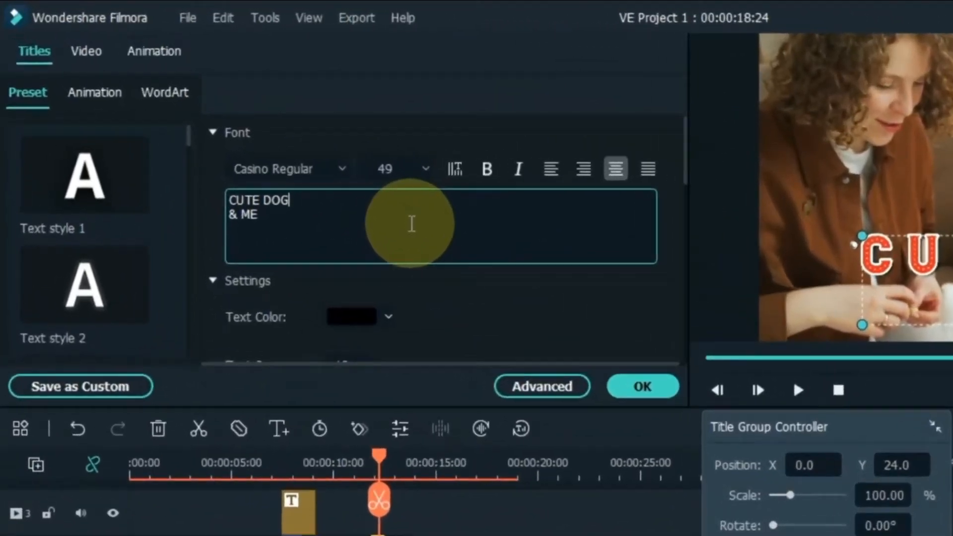
Step: Try a blank line between the title's two lines, remove it, and set Line Space to 17 instead
{"action": "key", "text": "Return"}
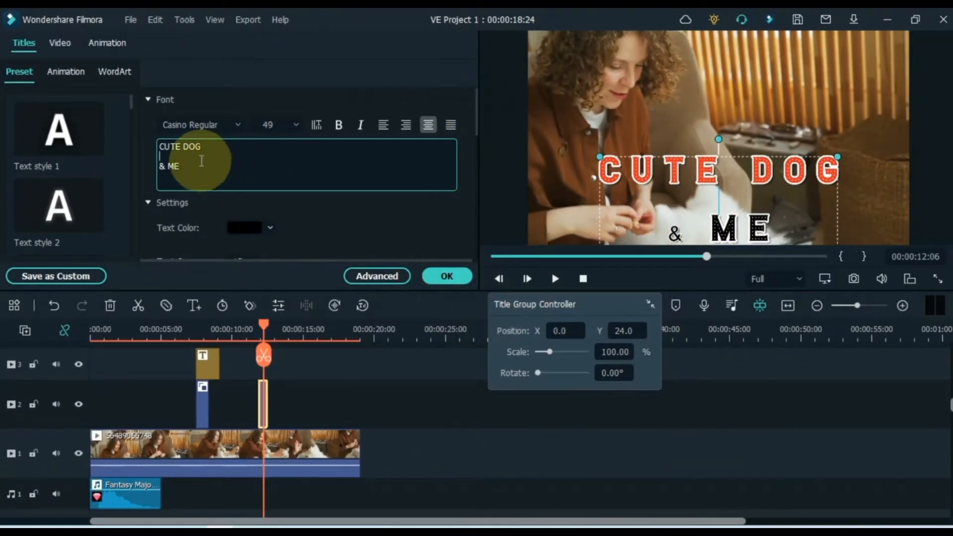
{"action": "key", "text": "BackSpace"}
{"action": "left_click_drag", "start_coordinate": [476, 100], "coordinate": [474, 127]}
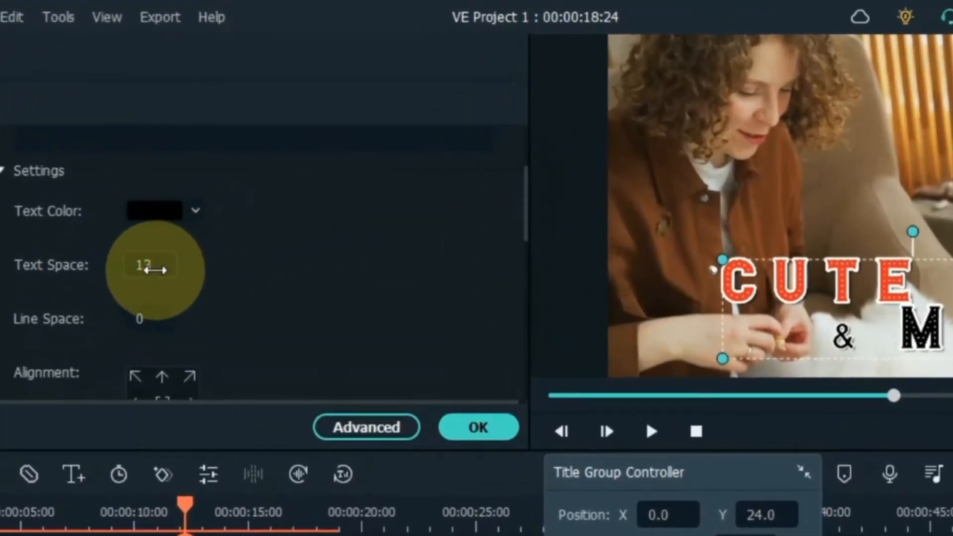
{"action": "left_click_drag", "start_coordinate": [153, 319], "coordinate": [174, 323]}
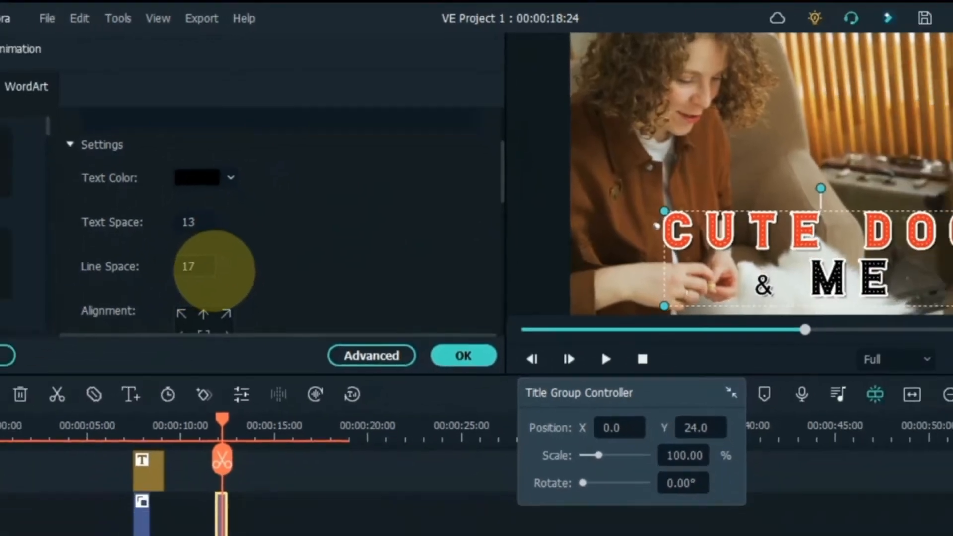
{"action": "left_click_drag", "start_coordinate": [214, 270], "coordinate": [218, 271]}
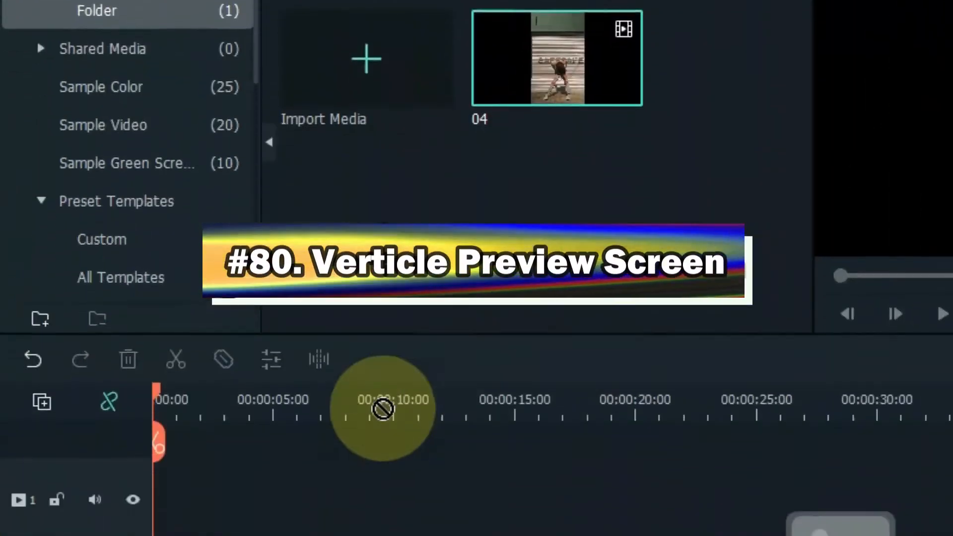
Step: Place clip 04 at the start of video track 1 and play it in the vertical preview layout
{"action": "left_click_drag", "start_coordinate": [383, 409], "coordinate": [155, 492]}
{"action": "left_click", "coordinate": [597, 347]}
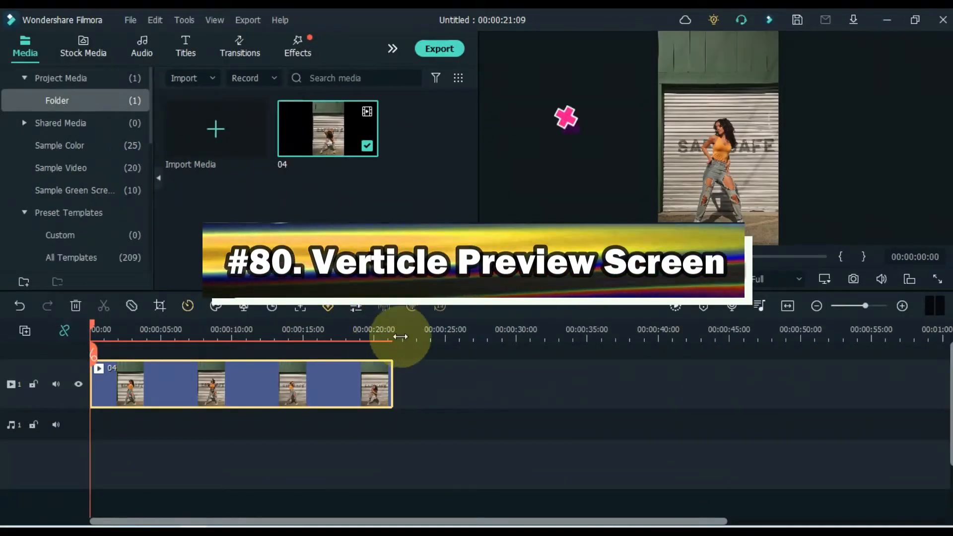
{"action": "left_click", "coordinate": [554, 279]}
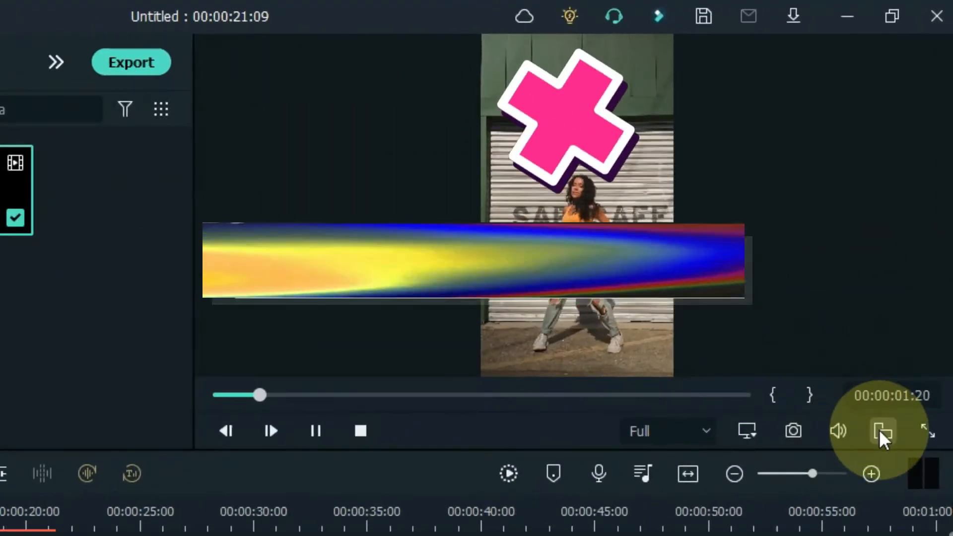
{"action": "left_click", "coordinate": [890, 385]}
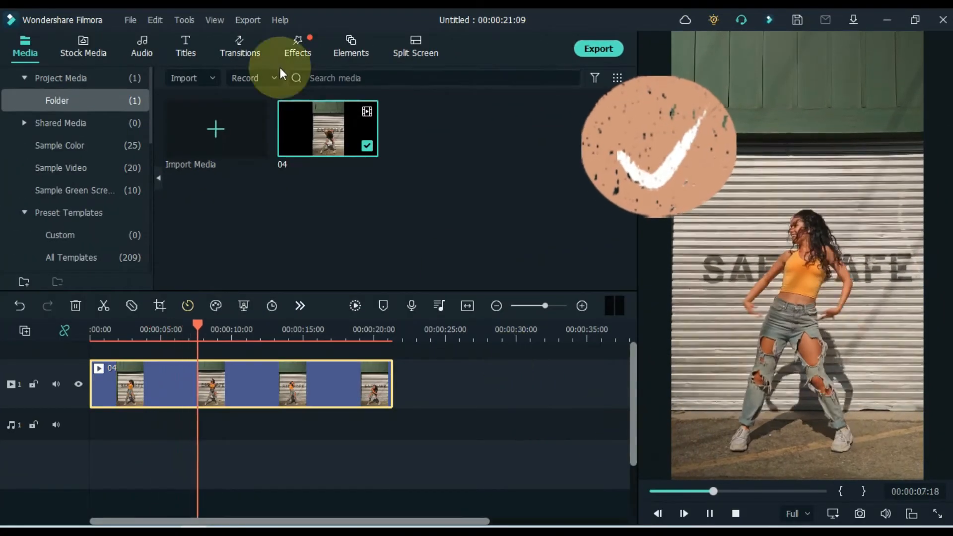
Step: Look over the Titles and Transitions libraries while the vertical preview plays
{"action": "left_click", "coordinate": [188, 52]}
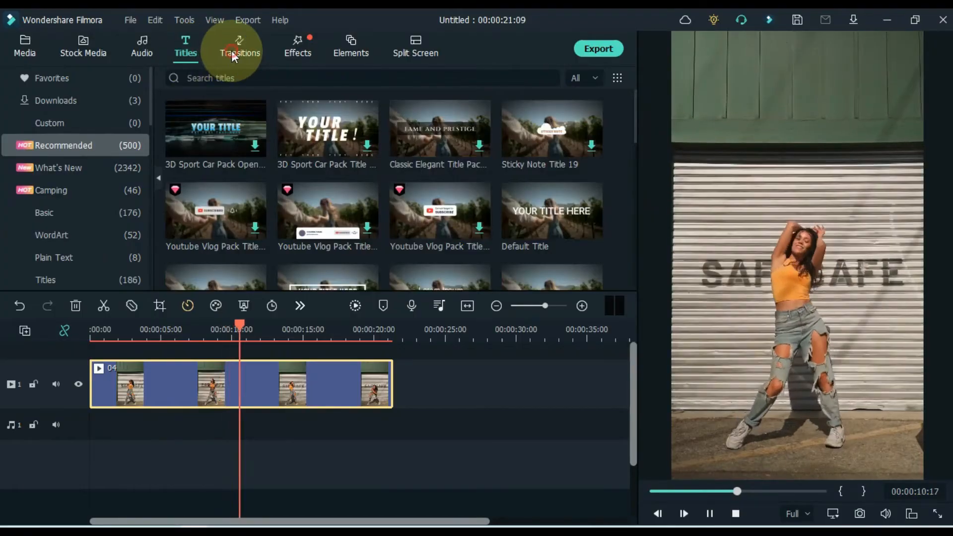
{"action": "left_click", "coordinate": [231, 51]}
{"action": "left_click", "coordinate": [713, 382]}
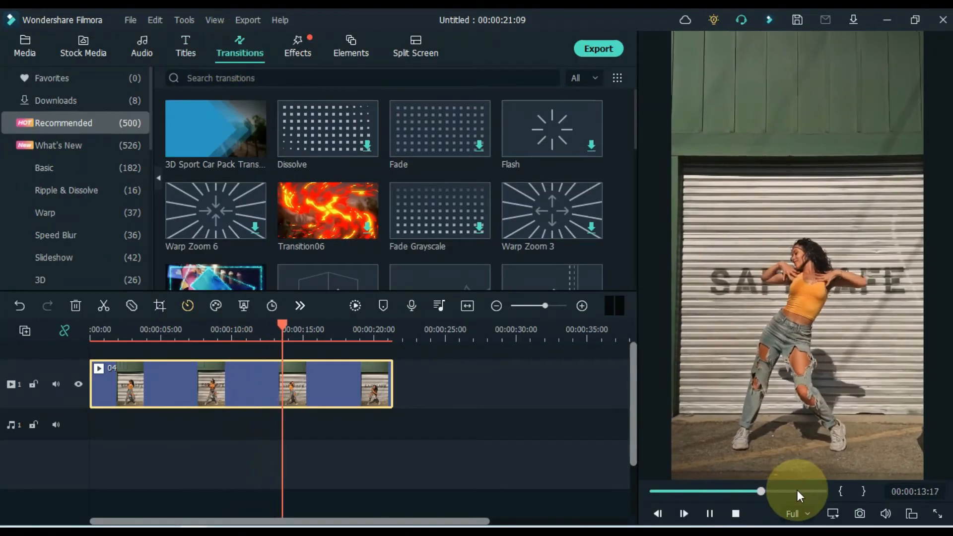
Step: Skip the playback of clip 04 ahead and view it full screen before returning to the editor
{"action": "mouse_move", "coordinate": [789, 490]}
{"action": "left_mouse_down"}
{"action": "mouse_move", "coordinate": [665, 484]}
{"action": "mouse_move", "coordinate": [789, 489]}
{"action": "left_mouse_up"}
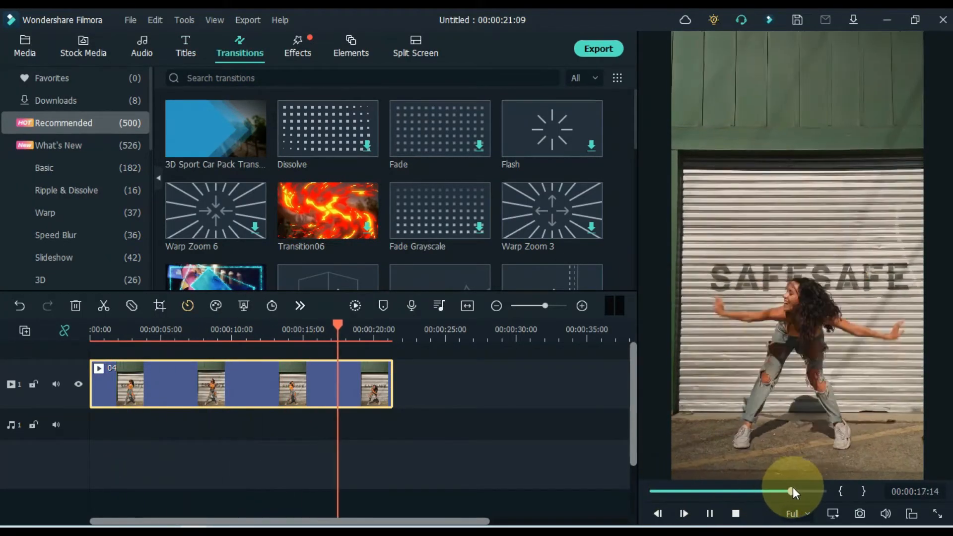
{"action": "left_click", "coordinate": [937, 513]}
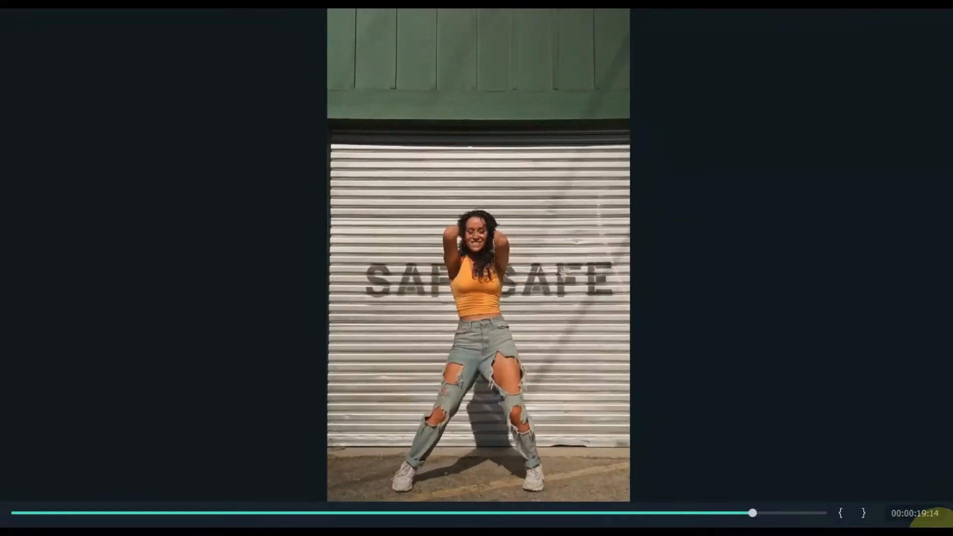
{"action": "left_click", "coordinate": [941, 519]}
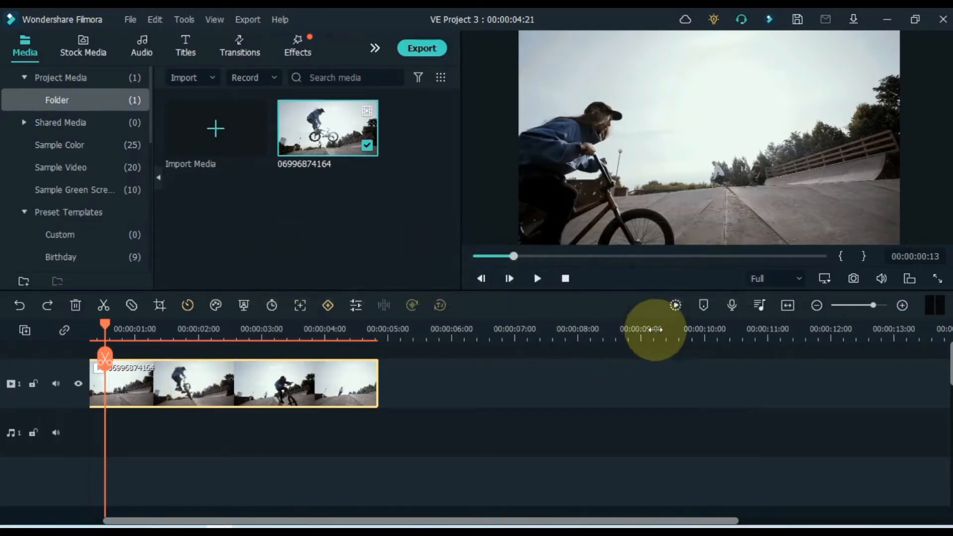
{"action": "left_click", "coordinate": [787, 306]}
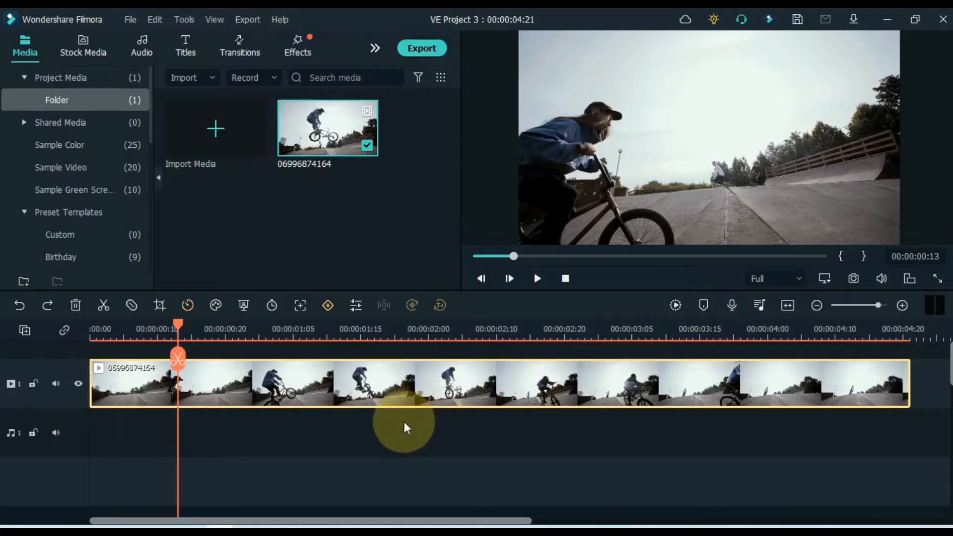
{"action": "right_click", "coordinate": [418, 373]}
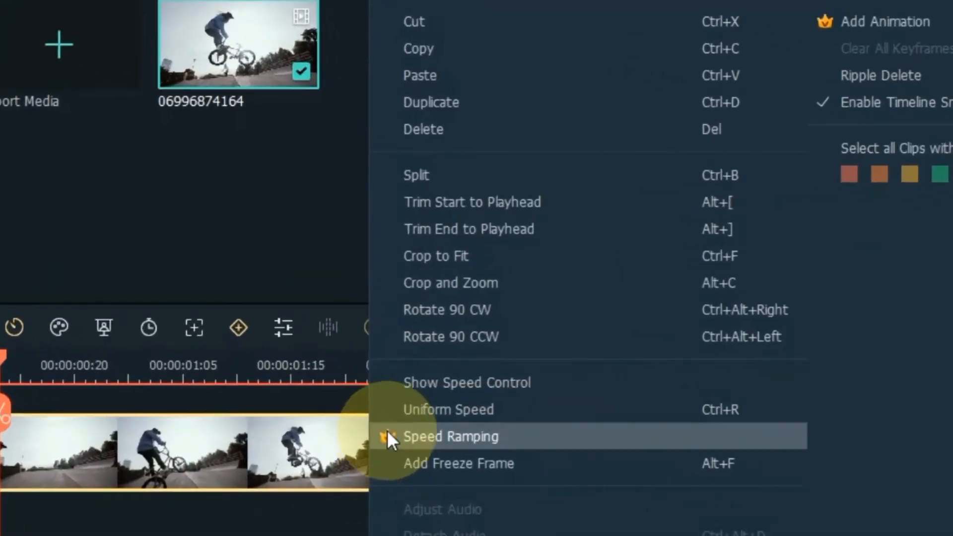
{"action": "left_click", "coordinate": [447, 389]}
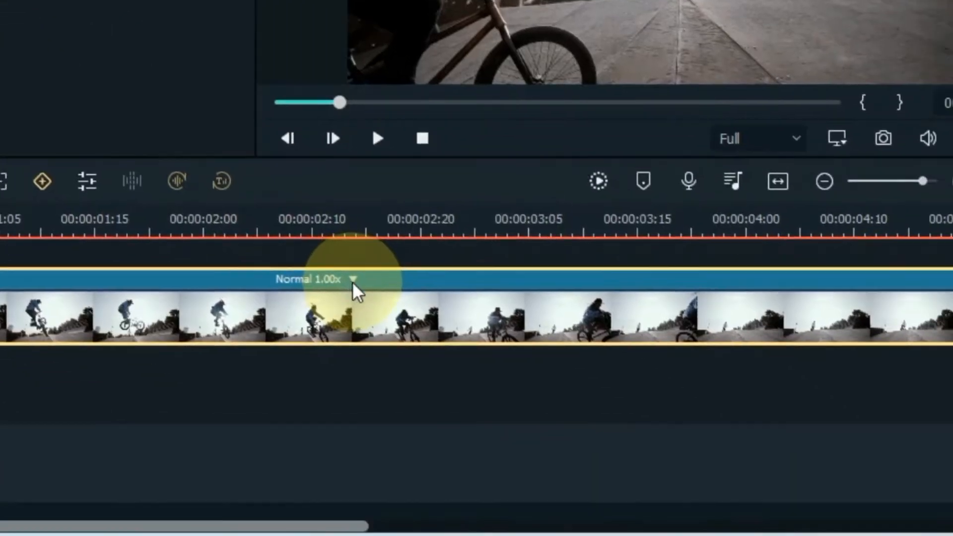
{"action": "left_click", "coordinate": [353, 280]}
{"action": "mouse_move", "coordinate": [416, 389]}
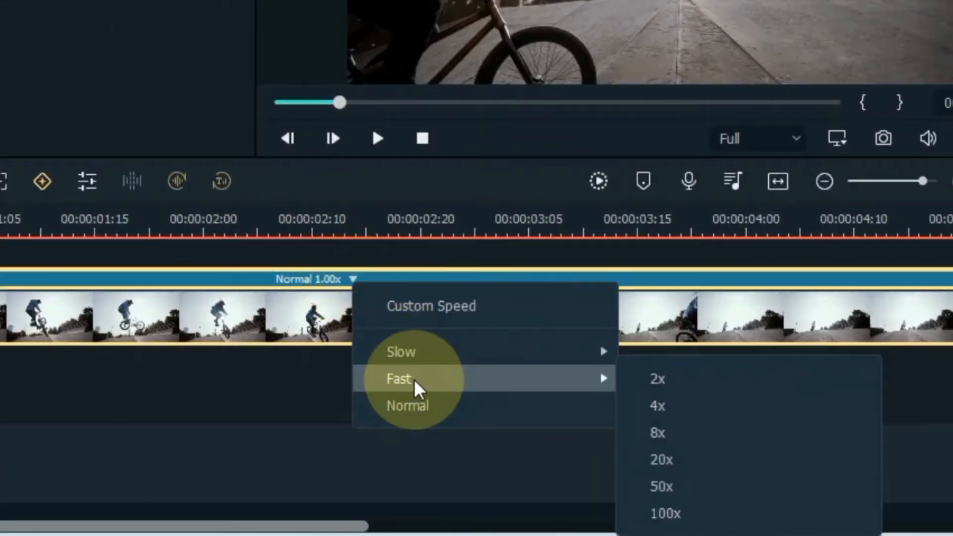
{"action": "left_click", "coordinate": [278, 326]}
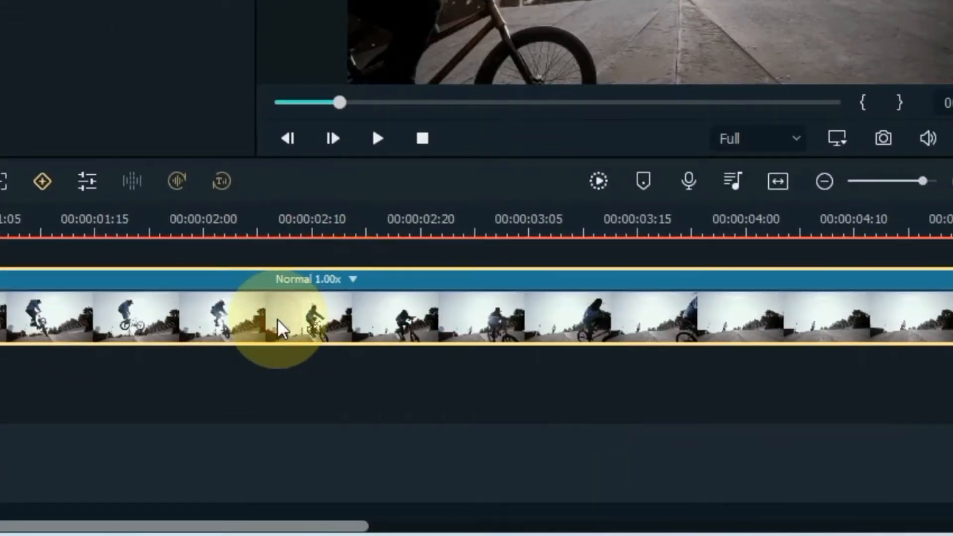
{"action": "right_click", "coordinate": [277, 323]}
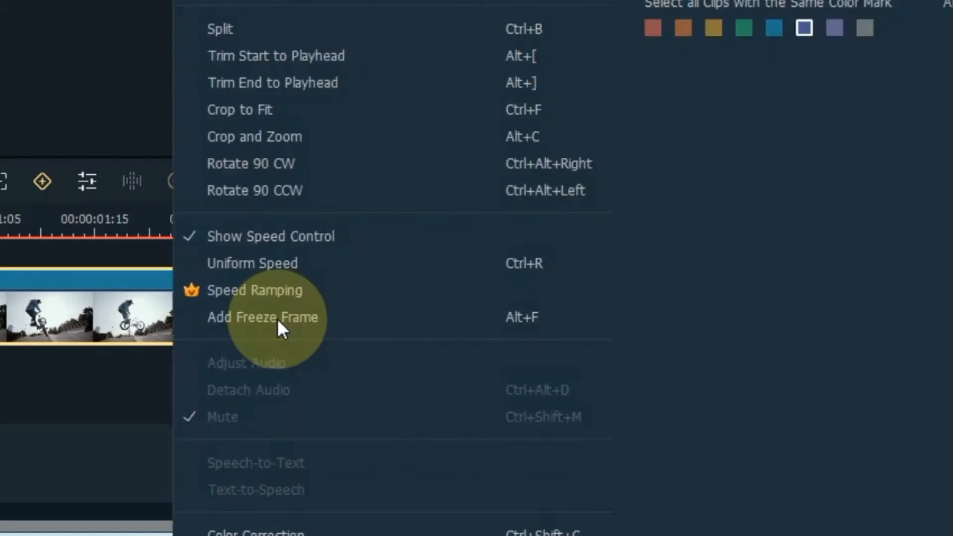
{"action": "left_click", "coordinate": [254, 245]}
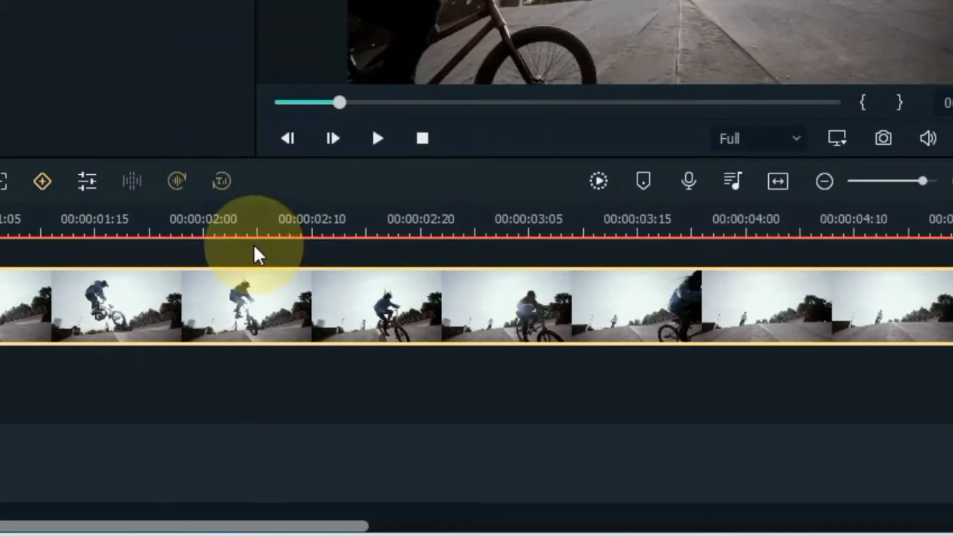
{"action": "right_click", "coordinate": [296, 281]}
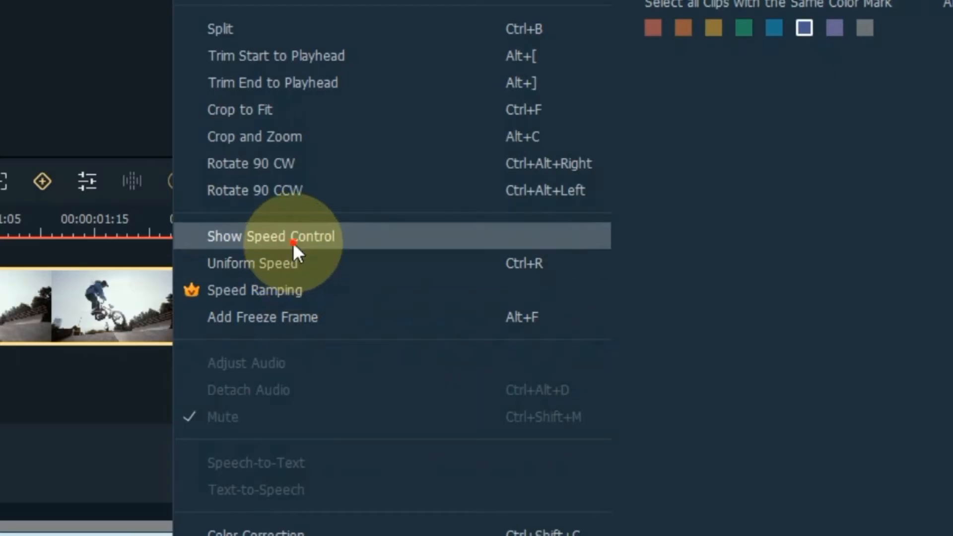
{"action": "left_click", "coordinate": [292, 241]}
{"action": "left_click", "coordinate": [518, 367]}
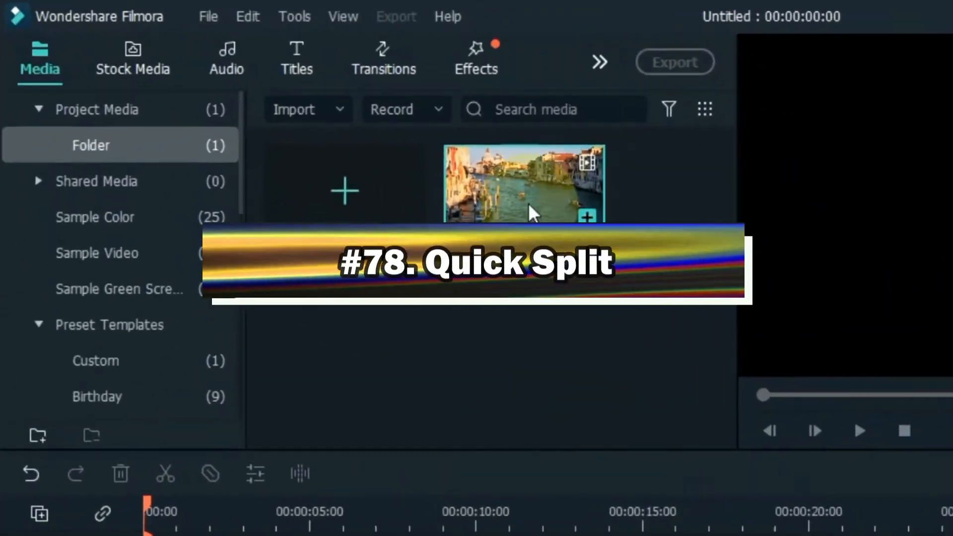
Step: Place clip 18744498 at the start of video track 1
{"action": "left_click_drag", "start_coordinate": [521, 181], "coordinate": [119, 422]}
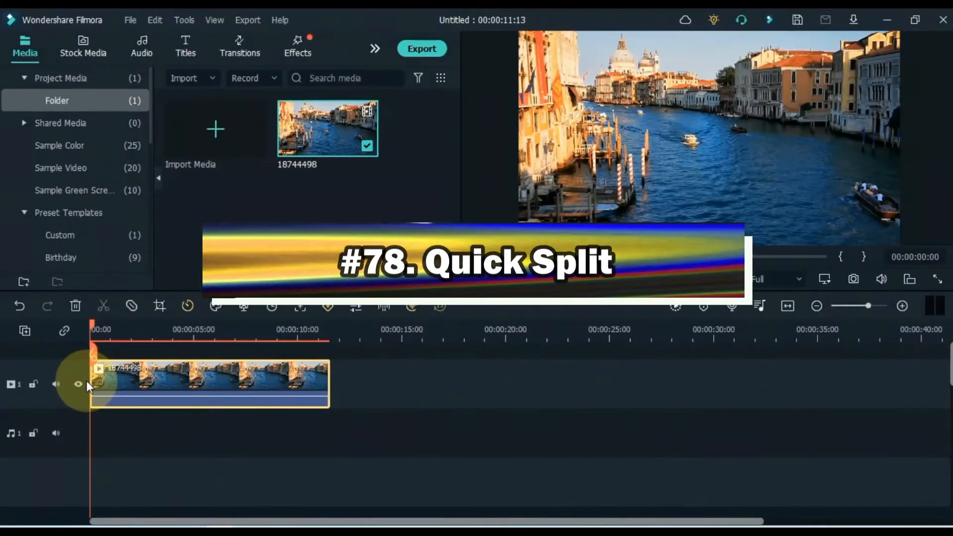
Step: Split clip 18744498 at six successive playhead positions from 00:00:01:06 to about 9 seconds
{"action": "left_click_drag", "start_coordinate": [124, 348], "coordinate": [150, 352]}
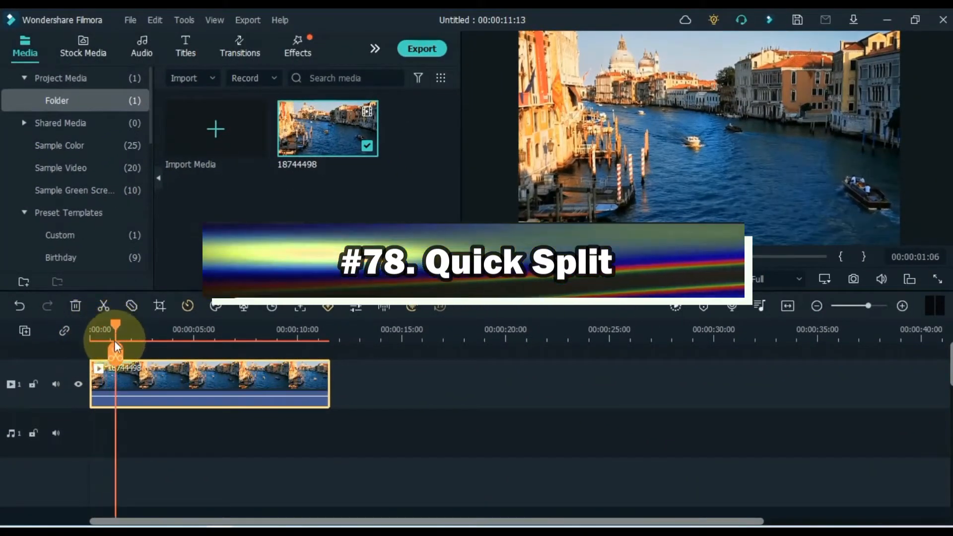
{"action": "left_click", "coordinate": [106, 353]}
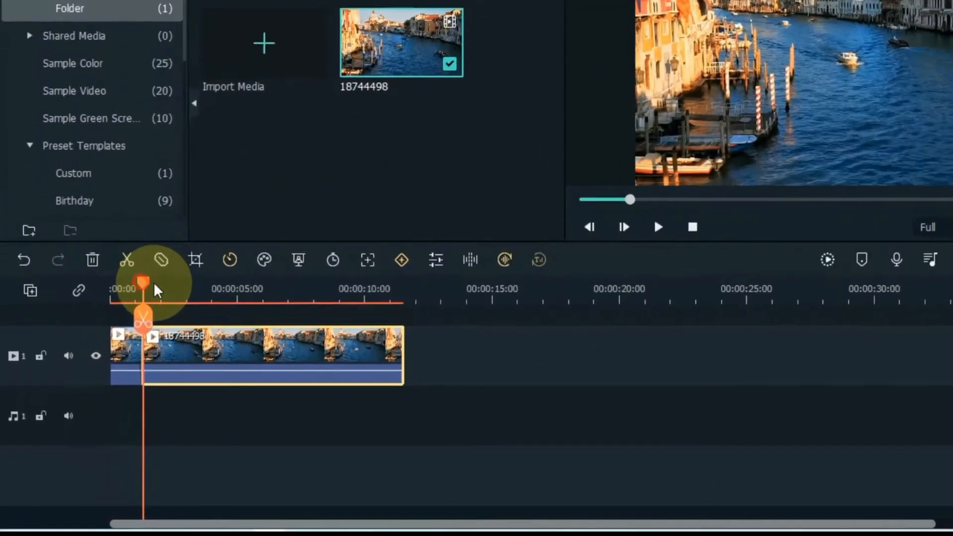
{"action": "left_click_drag", "start_coordinate": [155, 285], "coordinate": [170, 288]}
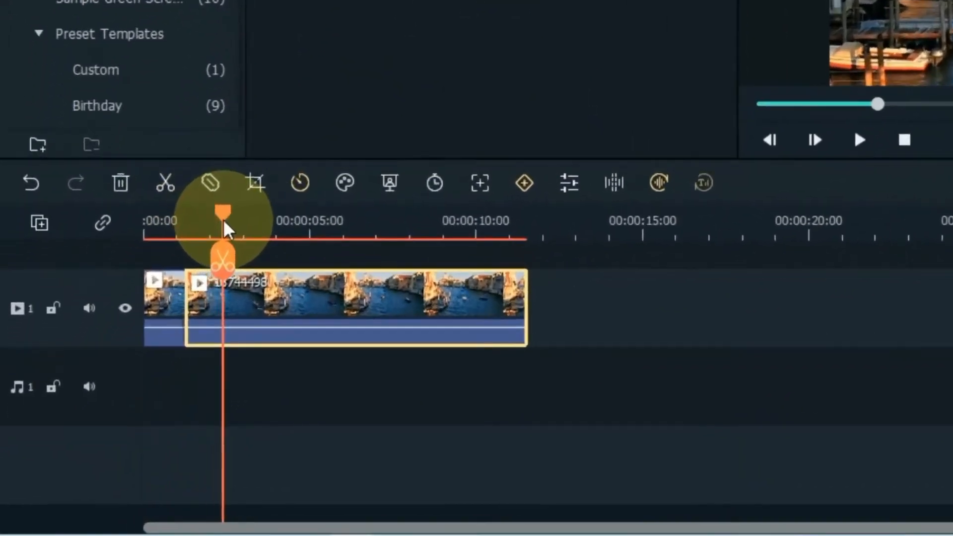
{"action": "left_click", "coordinate": [171, 184]}
{"action": "left_click_drag", "start_coordinate": [221, 219], "coordinate": [443, 220]}
{"action": "left_click", "coordinate": [281, 245]}
{"action": "left_click", "coordinate": [321, 247]}
{"action": "left_click", "coordinate": [389, 258]}
{"action": "left_click", "coordinate": [444, 267]}
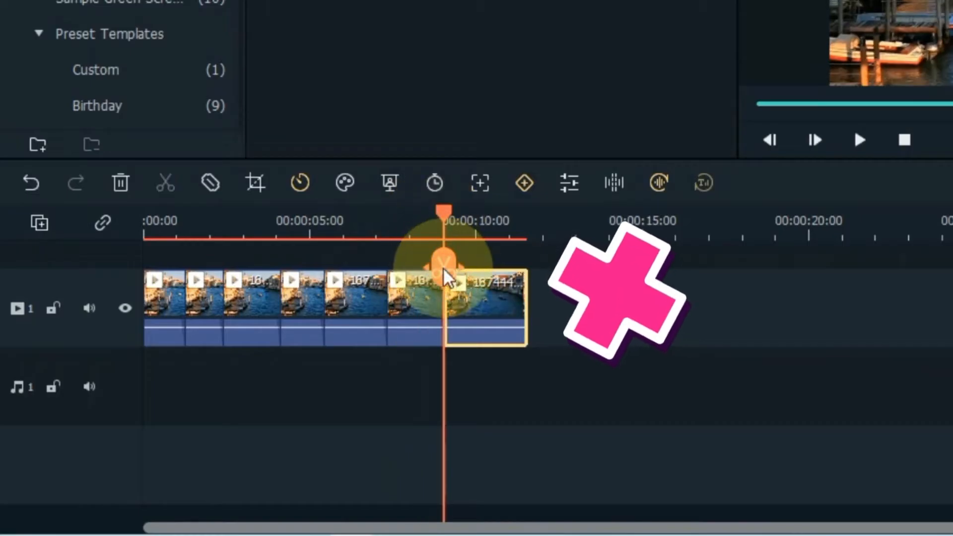
Step: Undo all the playhead splits so that clip 18744498 is one piece again
{"action": "left_click", "coordinate": [419, 296]}
{"action": "left_click", "coordinate": [300, 300]}
{"action": "left_click", "coordinate": [206, 298]}
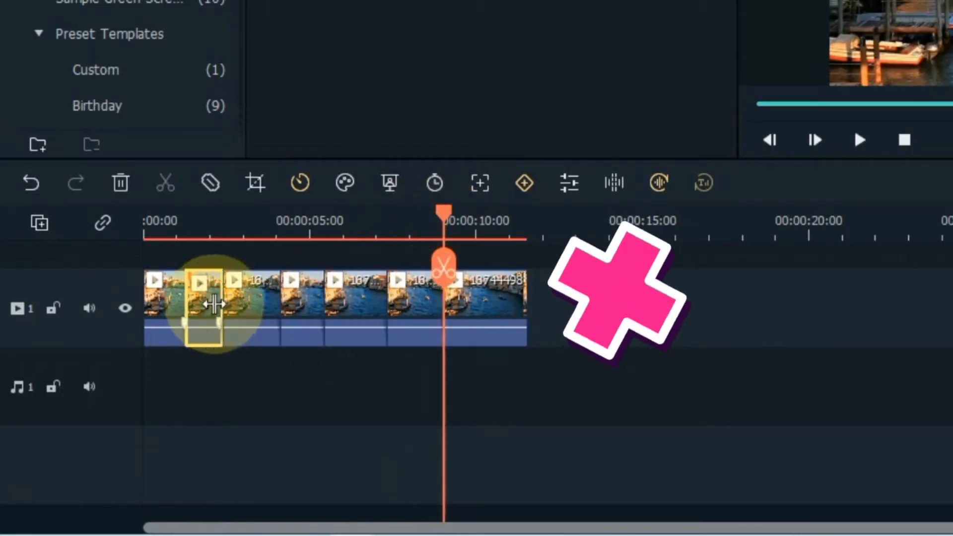
{"action": "left_click", "coordinate": [548, 306]}
{"action": "key", "text": "ctrl+z"}
{"action": "key", "text": "ctrl+z"}
{"action": "key", "text": "ctrl+z"}
{"action": "key", "text": "ctrl+z"}
{"action": "key", "text": "ctrl+z"}
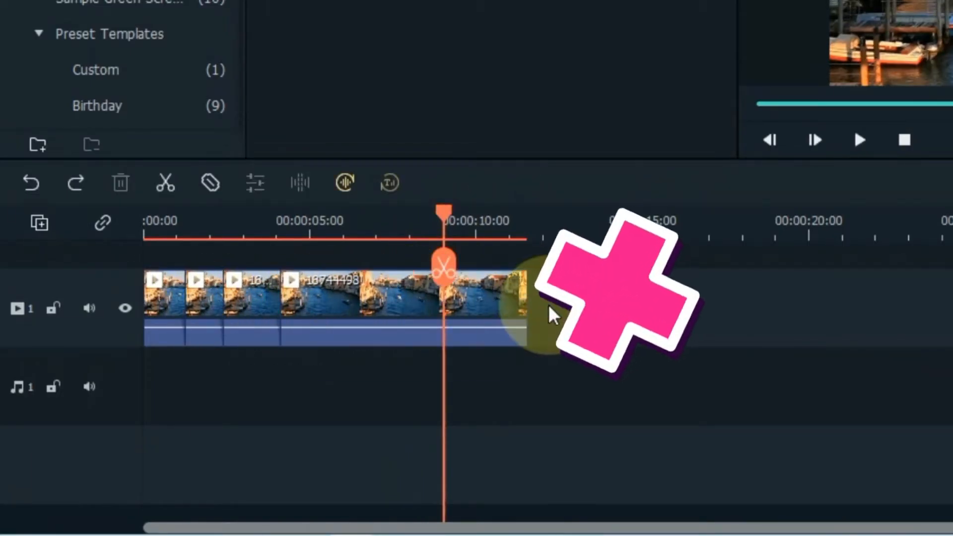
{"action": "key", "text": "ctrl+z"}
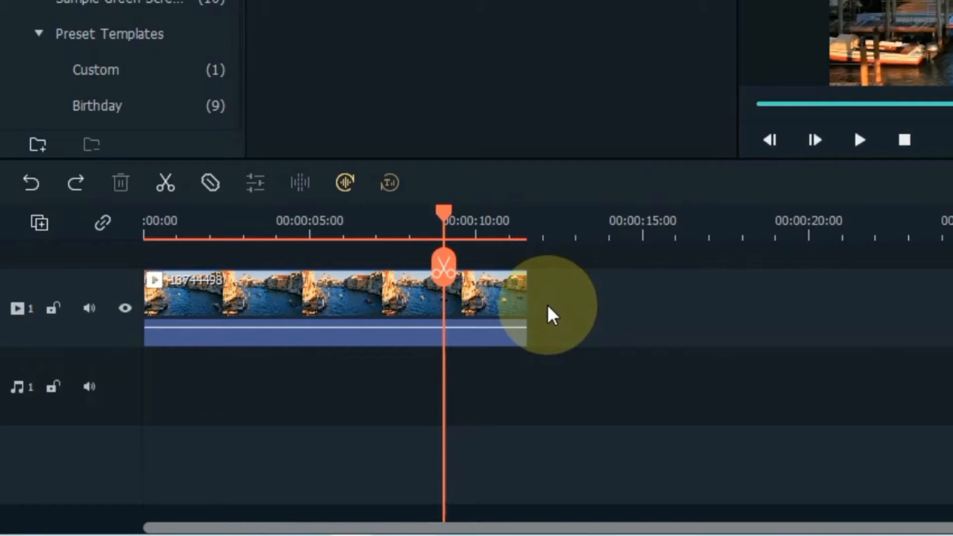
Step: Cut clip 18744498 at twelve points along its length with the Quick Split tool and switch the tool off
{"action": "left_click", "coordinate": [340, 297]}
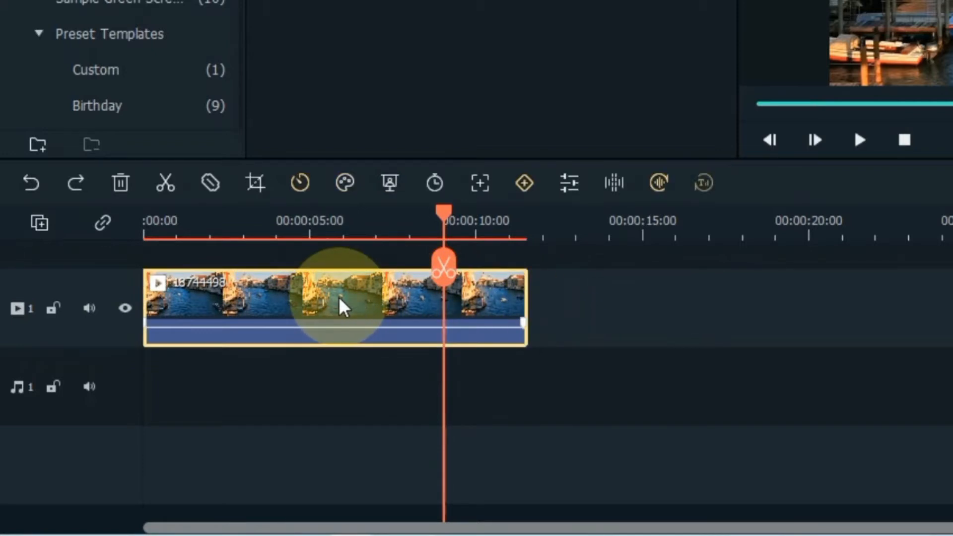
{"action": "left_click", "coordinate": [210, 183]}
{"action": "left_click", "coordinate": [159, 300]}
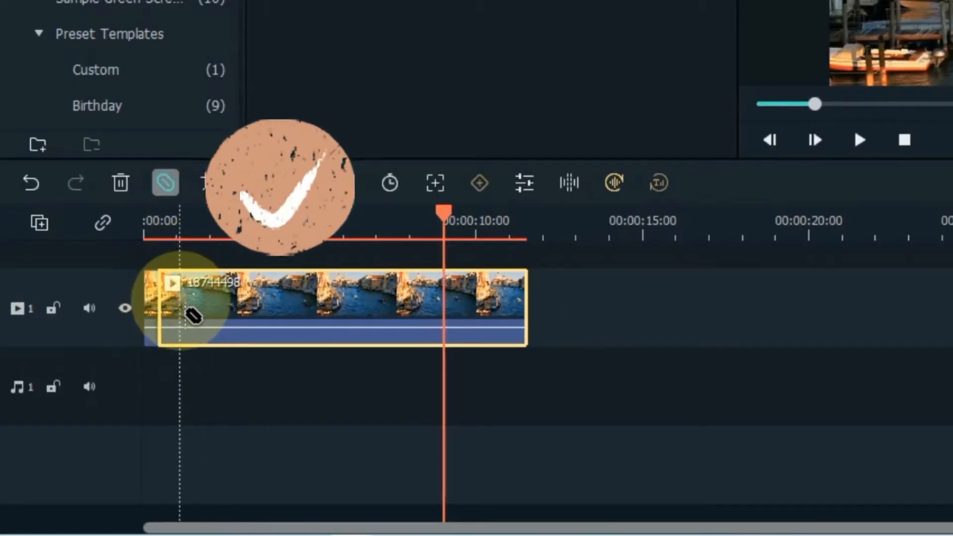
{"action": "left_click", "coordinate": [181, 300]}
{"action": "left_click", "coordinate": [214, 300]}
{"action": "left_click", "coordinate": [242, 300]}
{"action": "left_click", "coordinate": [273, 300]}
{"action": "left_click", "coordinate": [296, 300]}
{"action": "left_click", "coordinate": [350, 300]}
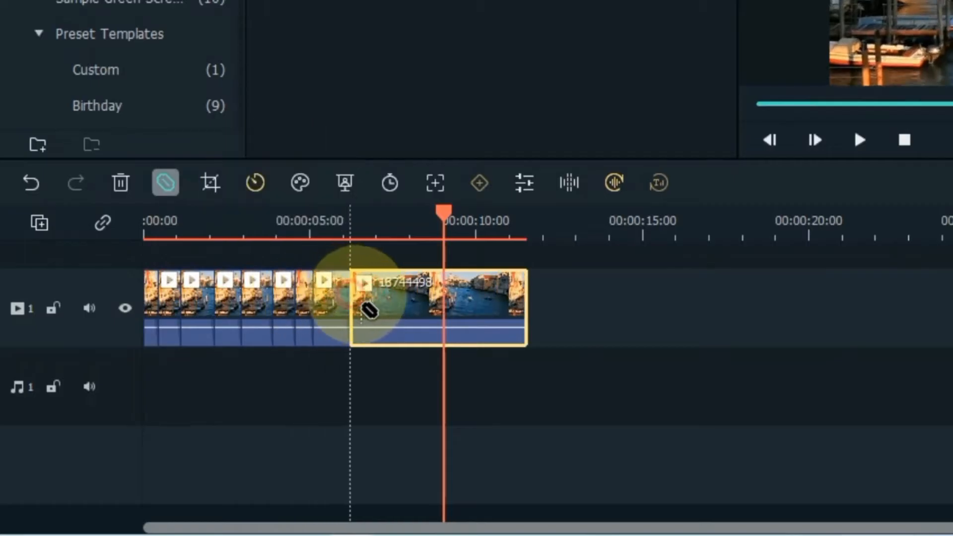
{"action": "left_click", "coordinate": [371, 300]}
{"action": "left_click", "coordinate": [399, 301]}
{"action": "left_click", "coordinate": [426, 300]}
{"action": "left_click", "coordinate": [459, 302]}
{"action": "left_click", "coordinate": [497, 305]}
{"action": "left_click", "coordinate": [169, 185]}
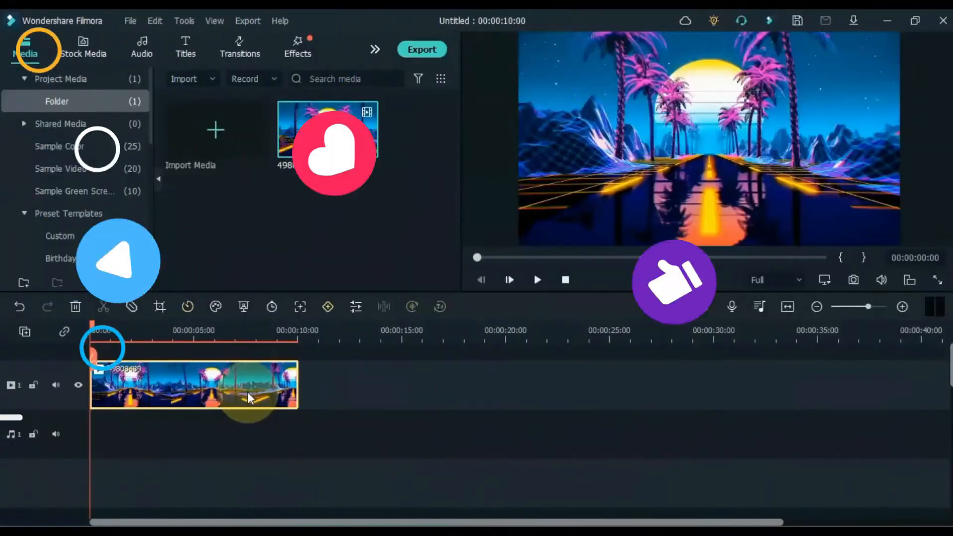
Step: Play the neon palm-tree clip to 00:00:04:13 and save a snapshot of that frame in JPG format
{"action": "key", "text": "space"}
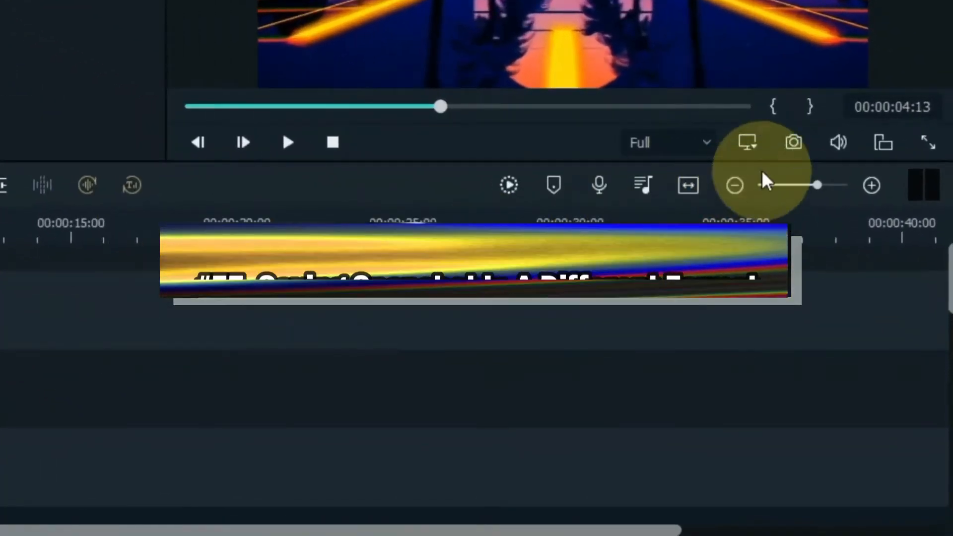
{"action": "left_click", "coordinate": [850, 273]}
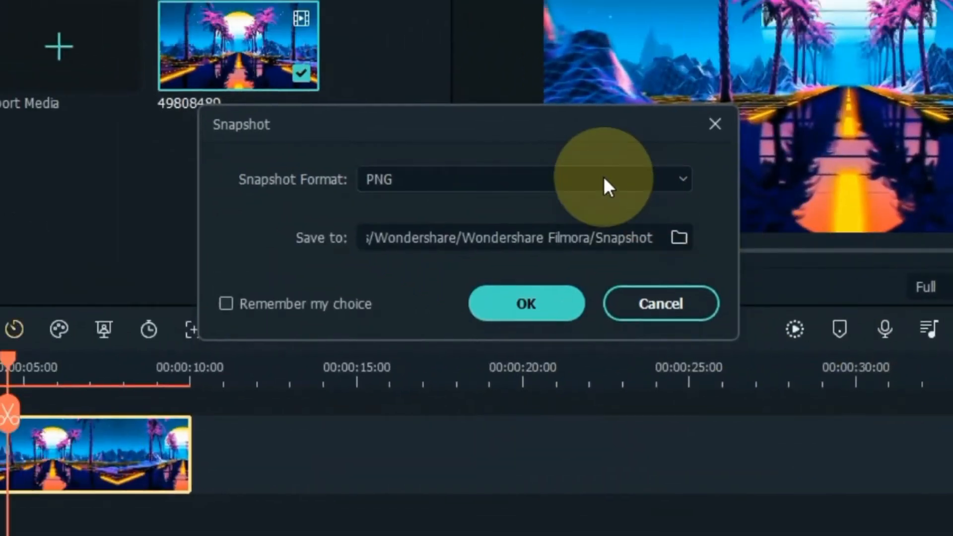
{"action": "left_click", "coordinate": [316, 40]}
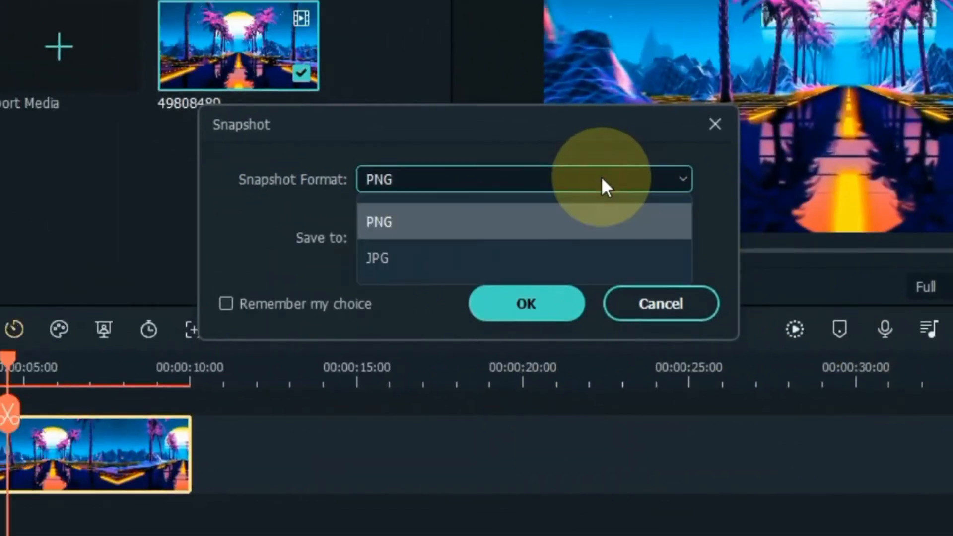
{"action": "left_click", "coordinate": [566, 214]}
{"action": "left_click", "coordinate": [511, 183]}
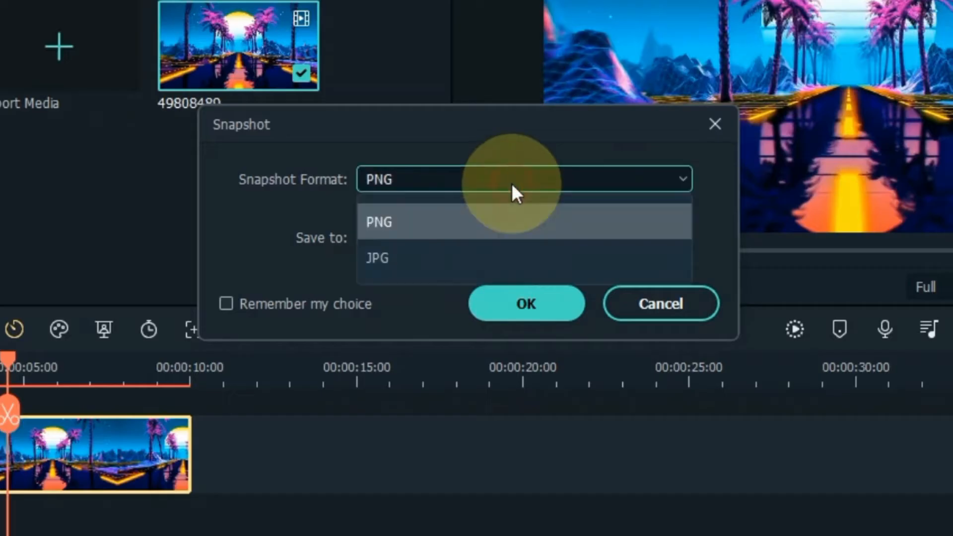
{"action": "left_click", "coordinate": [459, 267]}
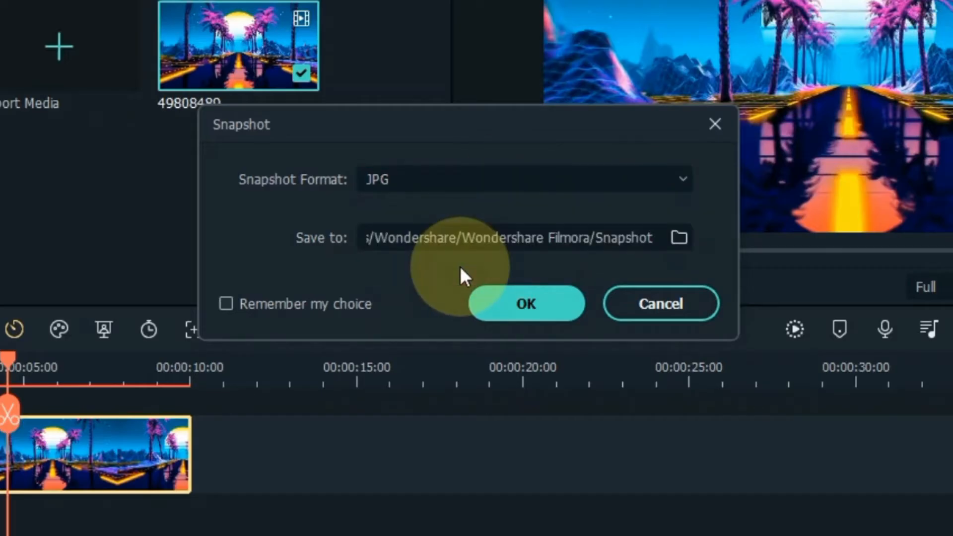
{"action": "left_click", "coordinate": [536, 293]}
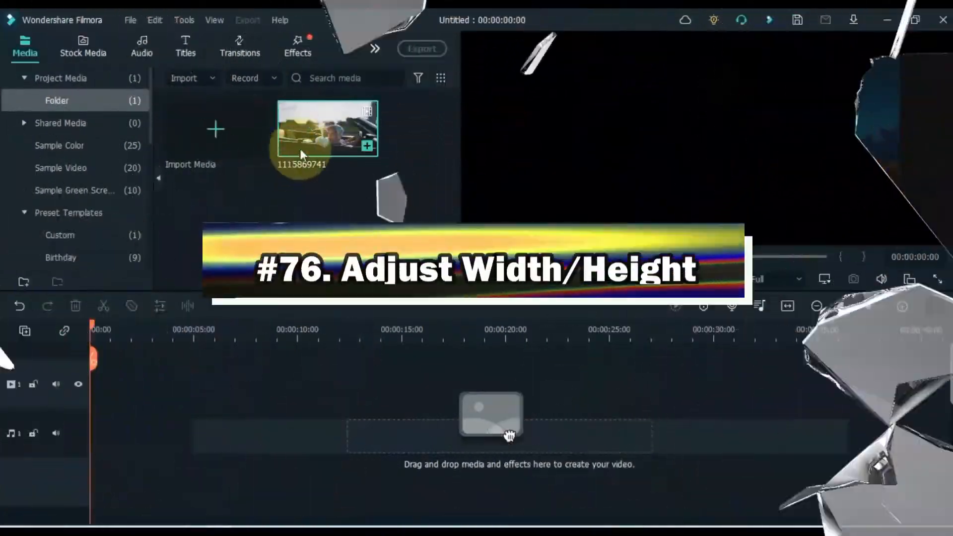
{"action": "left_click_drag", "start_coordinate": [300, 148], "coordinate": [88, 391]}
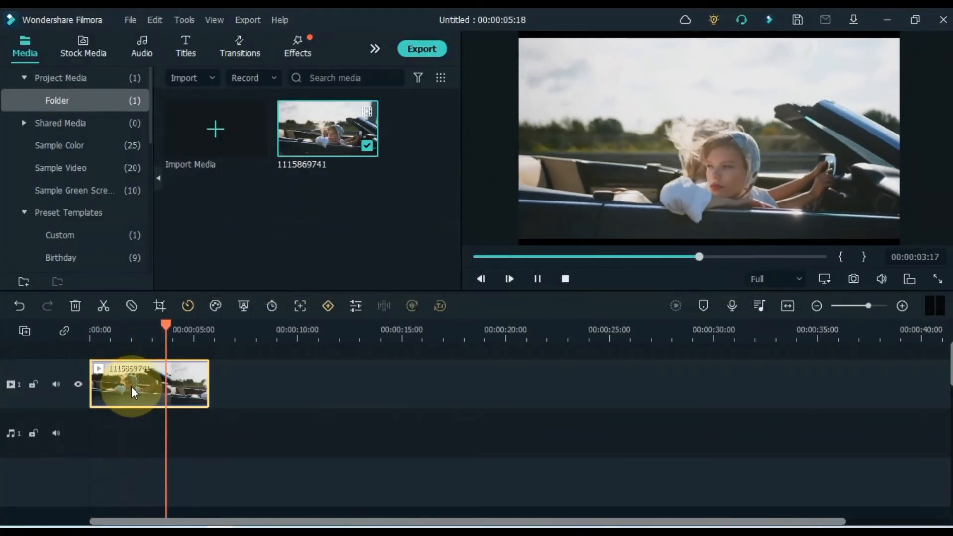
{"action": "double_click", "coordinate": [131, 386]}
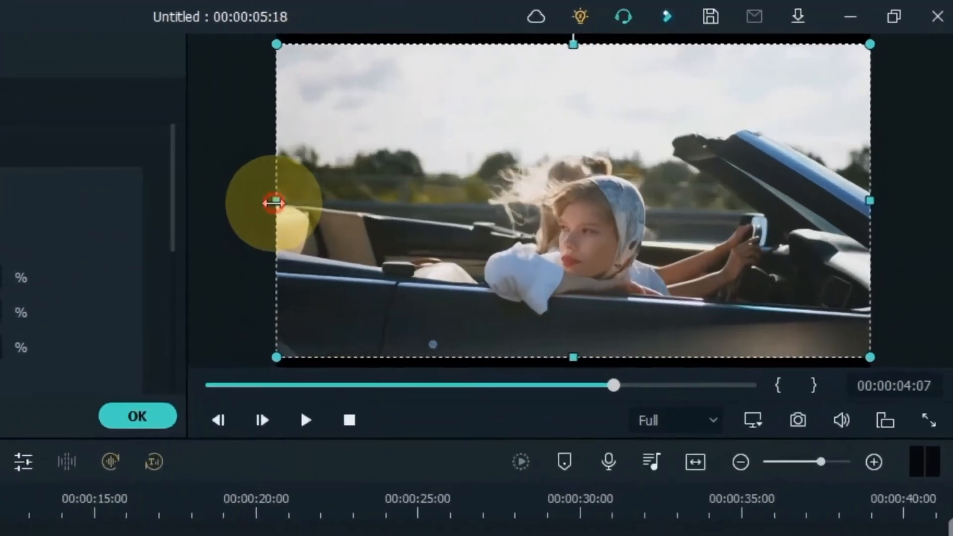
{"action": "left_click_drag", "start_coordinate": [274, 203], "coordinate": [188, 204]}
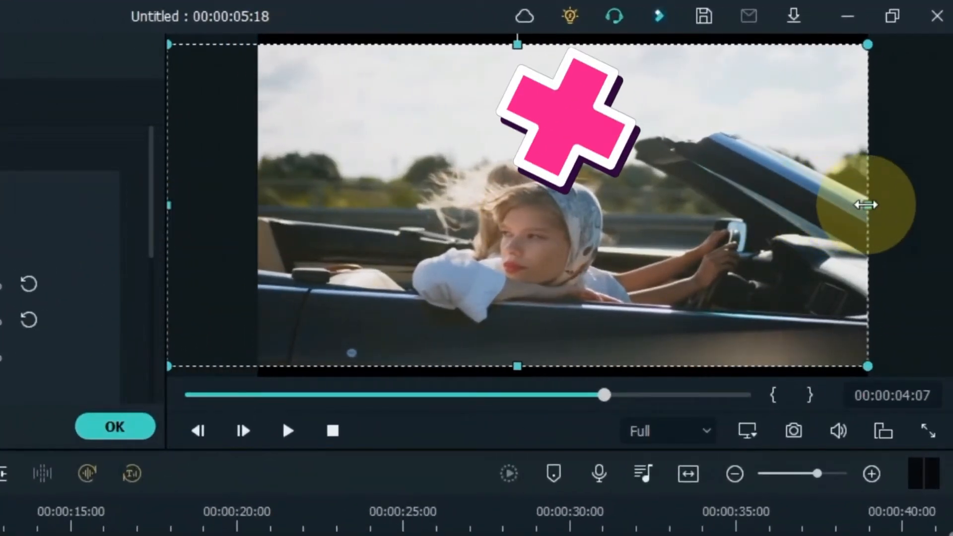
{"action": "left_click_drag", "start_coordinate": [866, 205], "coordinate": [892, 230]}
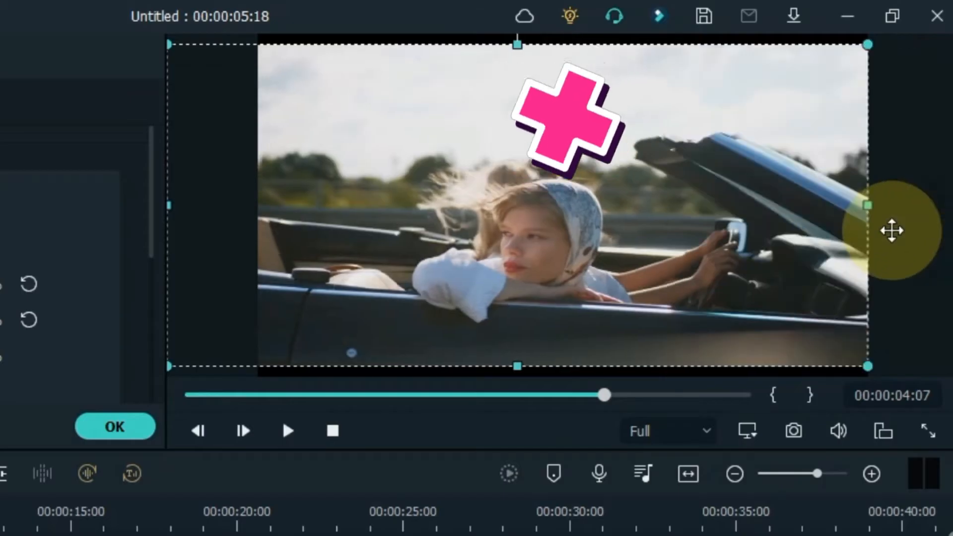
{"action": "key", "text": "ctrl+z"}
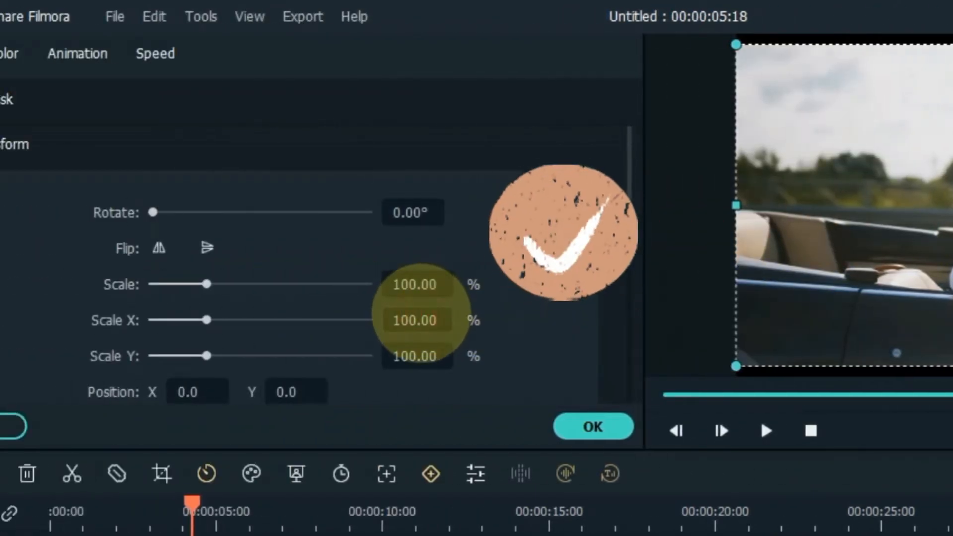
{"action": "left_click_drag", "start_coordinate": [330, 310], "coordinate": [359, 315]}
{"action": "left_click_drag", "start_coordinate": [343, 205], "coordinate": [319, 206]}
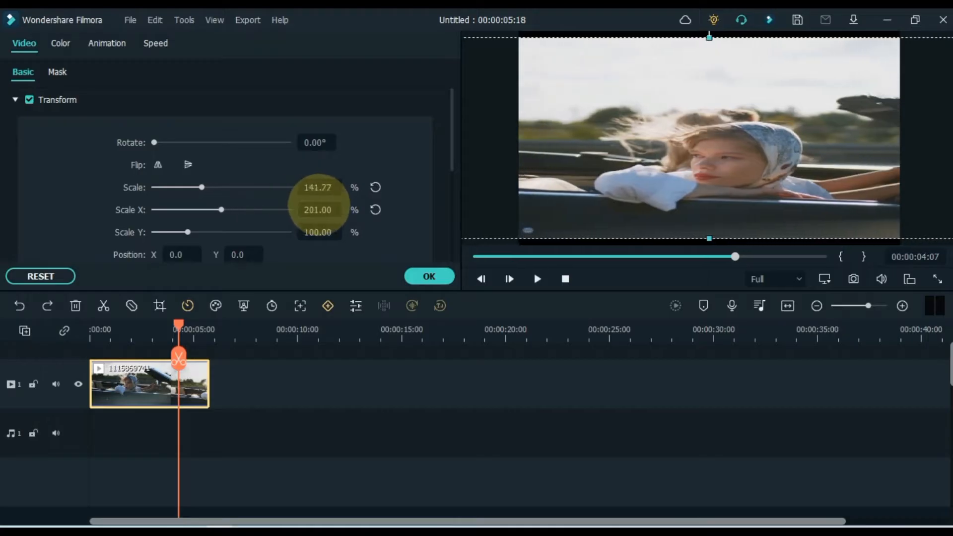
{"action": "left_click_drag", "start_coordinate": [319, 205], "coordinate": [350, 205]}
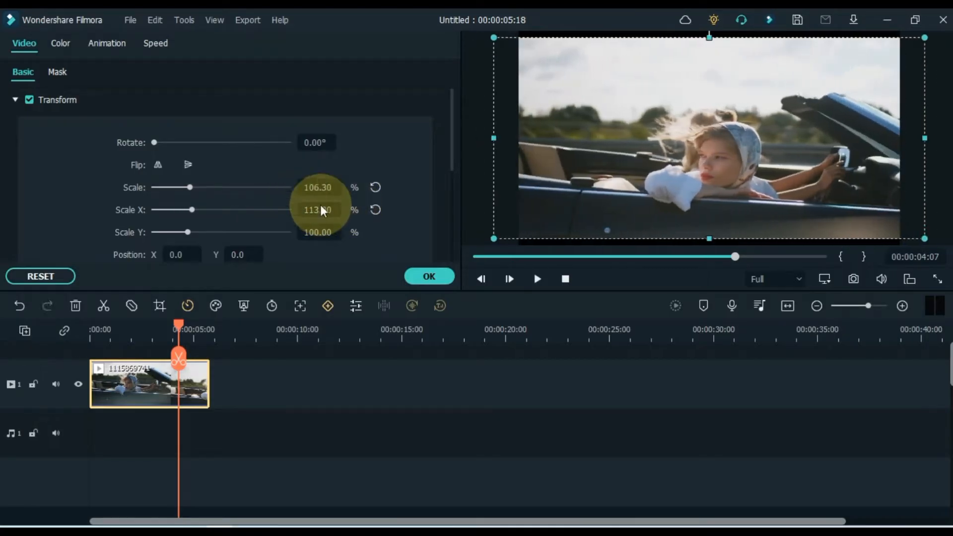
{"action": "left_click", "coordinate": [375, 188]}
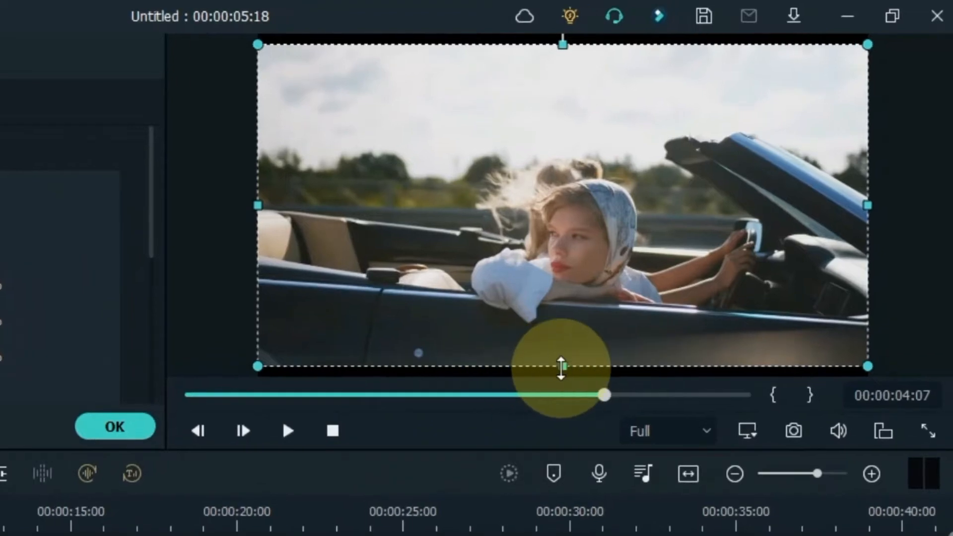
{"action": "left_click_drag", "start_coordinate": [561, 367], "coordinate": [576, 217]}
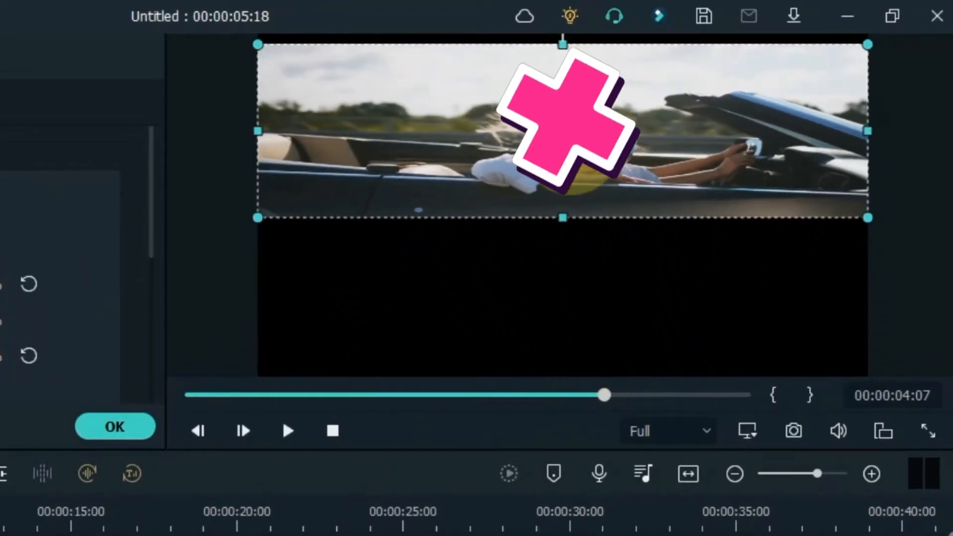
{"action": "left_click_drag", "start_coordinate": [570, 43], "coordinate": [562, 144]}
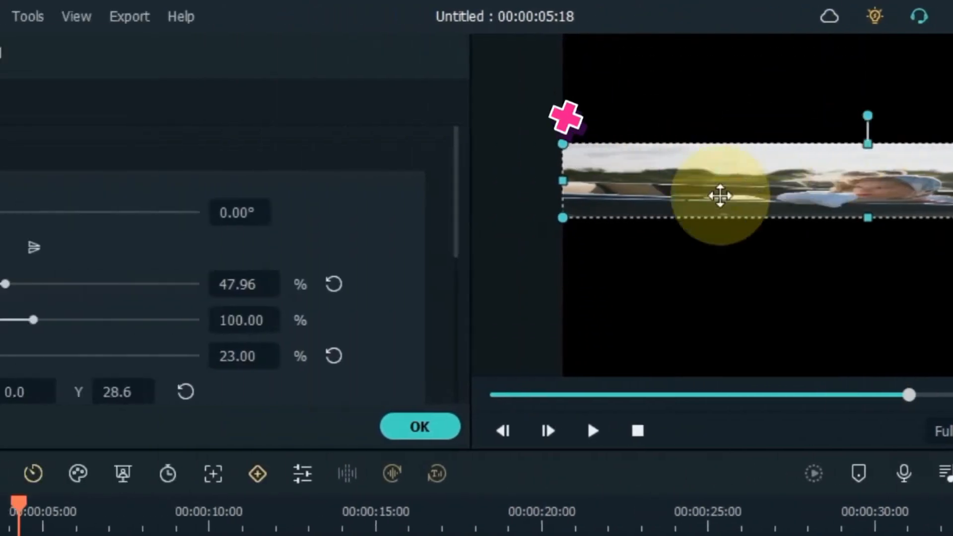
{"action": "left_click", "coordinate": [601, 283]}
{"action": "scroll", "coordinate": [511, 358], "scroll_direction": "up", "scroll_amount": 10}
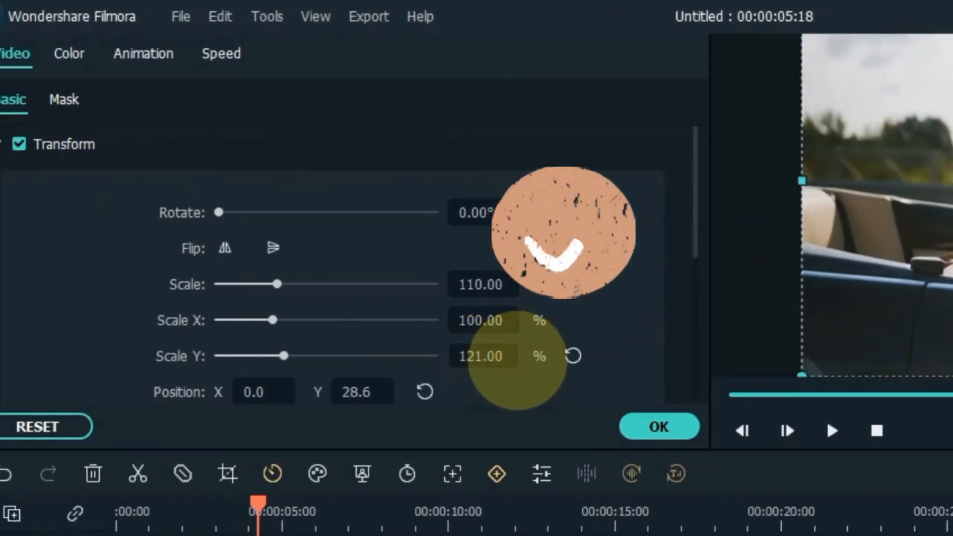
{"action": "scroll", "coordinate": [518, 360], "scroll_direction": "up", "scroll_amount": 9}
{"action": "scroll", "coordinate": [484, 359], "scroll_direction": "down", "scroll_amount": 17}
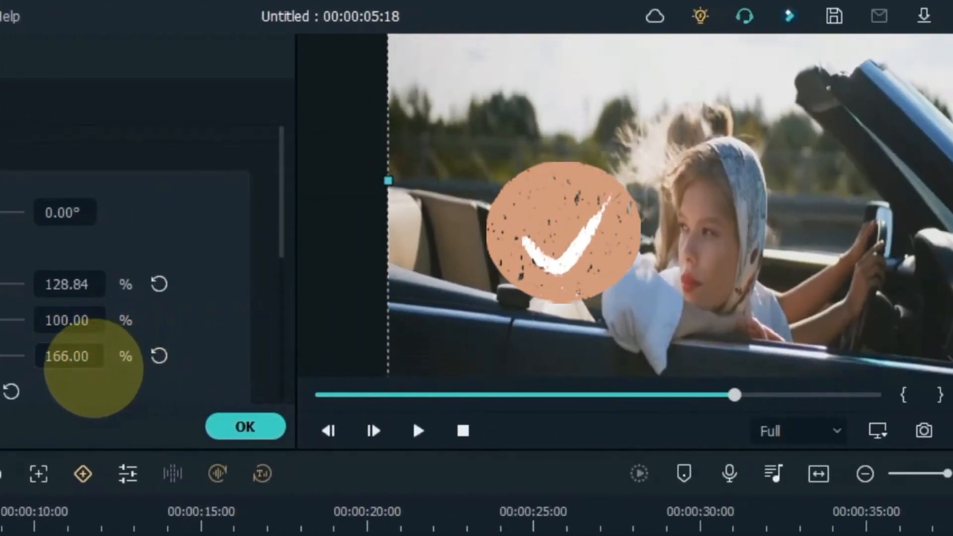
{"action": "scroll", "coordinate": [67, 366], "scroll_direction": "down", "scroll_amount": 2}
{"action": "scroll", "coordinate": [70, 365], "scroll_direction": "up", "scroll_amount": 14}
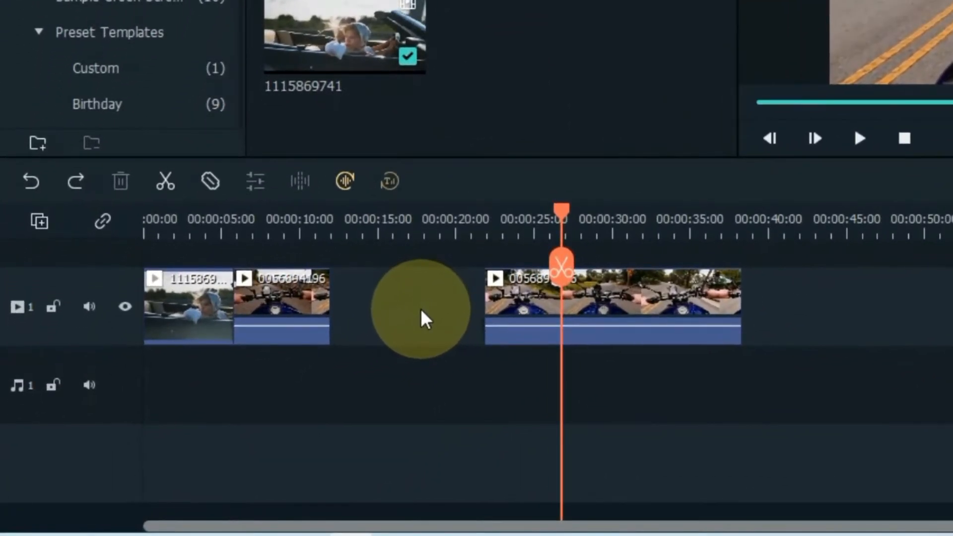
{"action": "left_click", "coordinate": [419, 308]}
{"action": "right_click", "coordinate": [419, 308]}
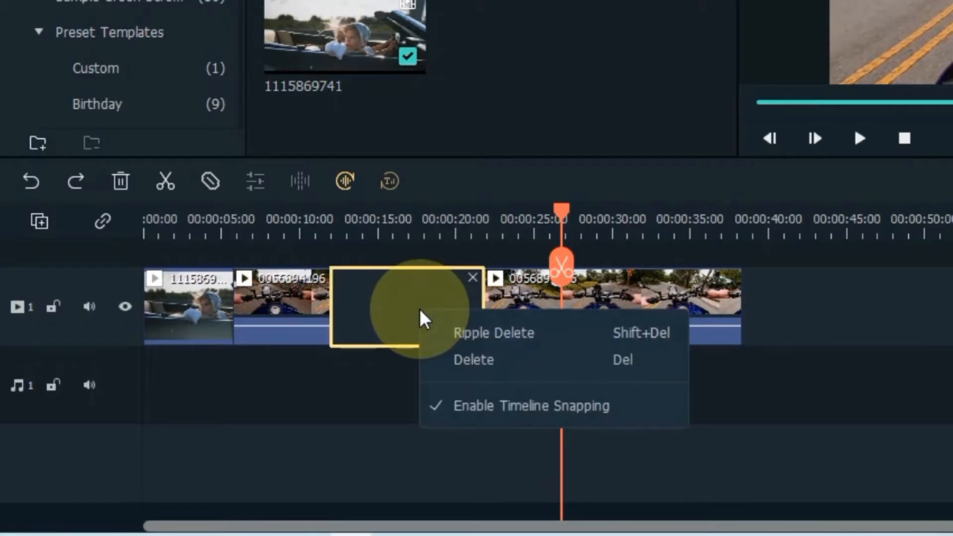
{"action": "left_click", "coordinate": [472, 325]}
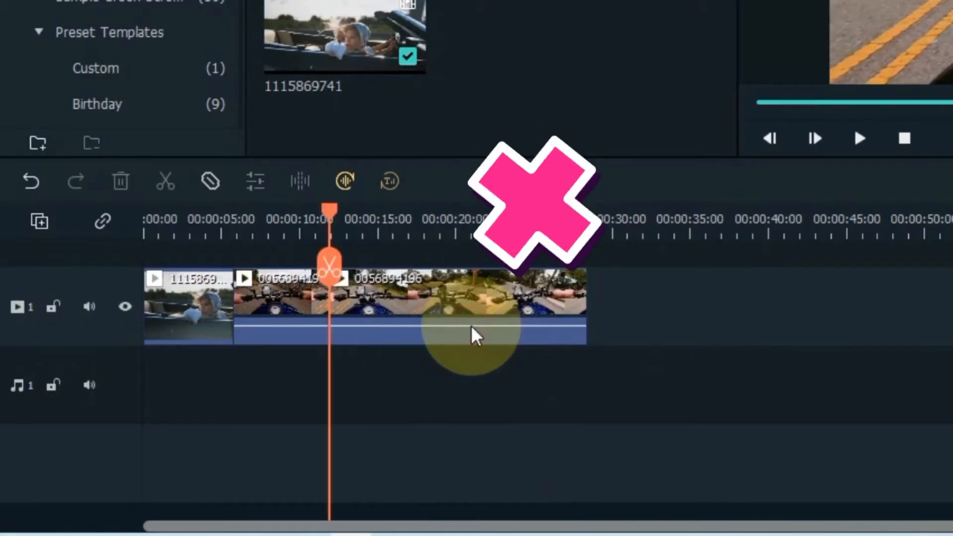
{"action": "key", "text": "ctrl+z"}
{"action": "left_click", "coordinate": [430, 308]}
{"action": "right_click", "coordinate": [430, 308]}
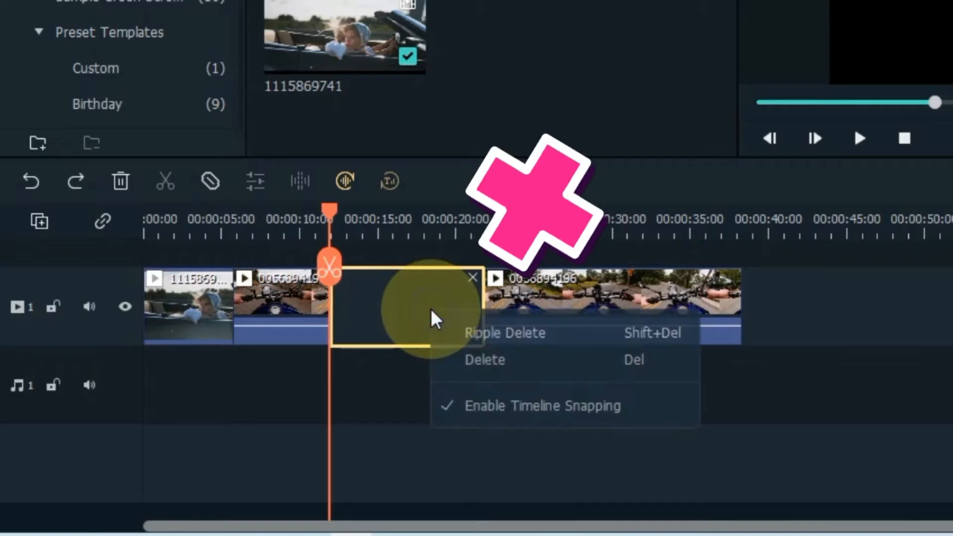
{"action": "left_click", "coordinate": [468, 346]}
{"action": "key", "text": "ctrl+z"}
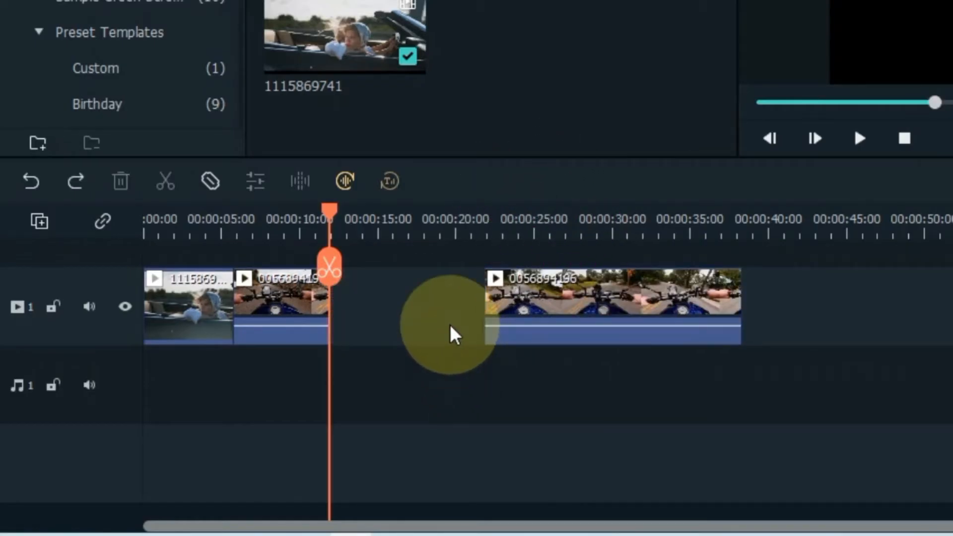
Step: Try removing the same gap with its own close mark and with the timeline's delete command, undoing each removal
{"action": "left_click", "coordinate": [448, 324]}
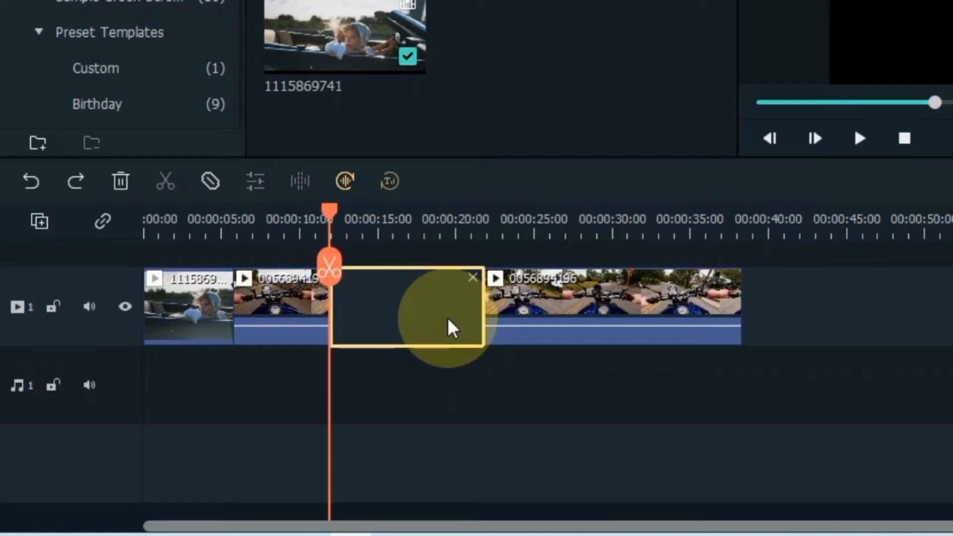
{"action": "left_click", "coordinate": [472, 277]}
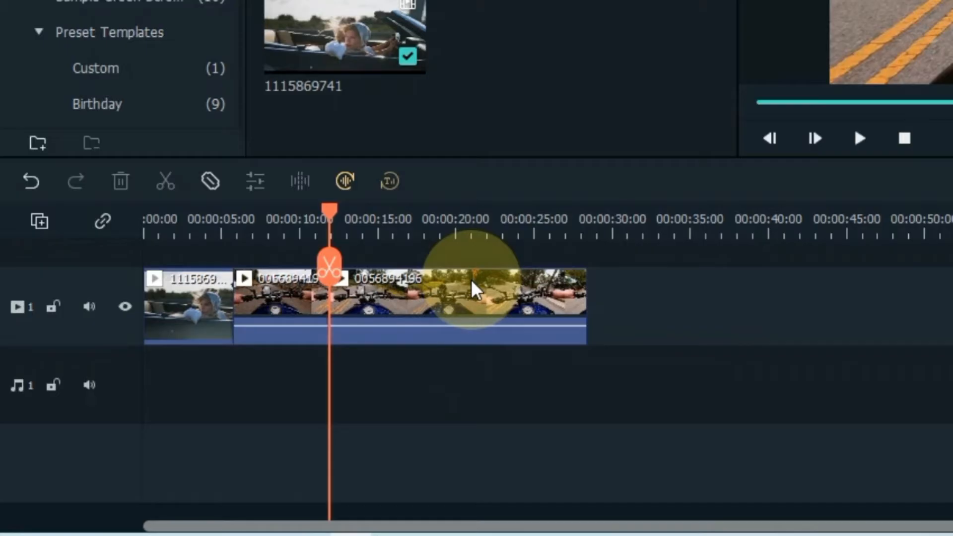
{"action": "key", "text": "ctrl+z"}
{"action": "left_click", "coordinate": [447, 302]}
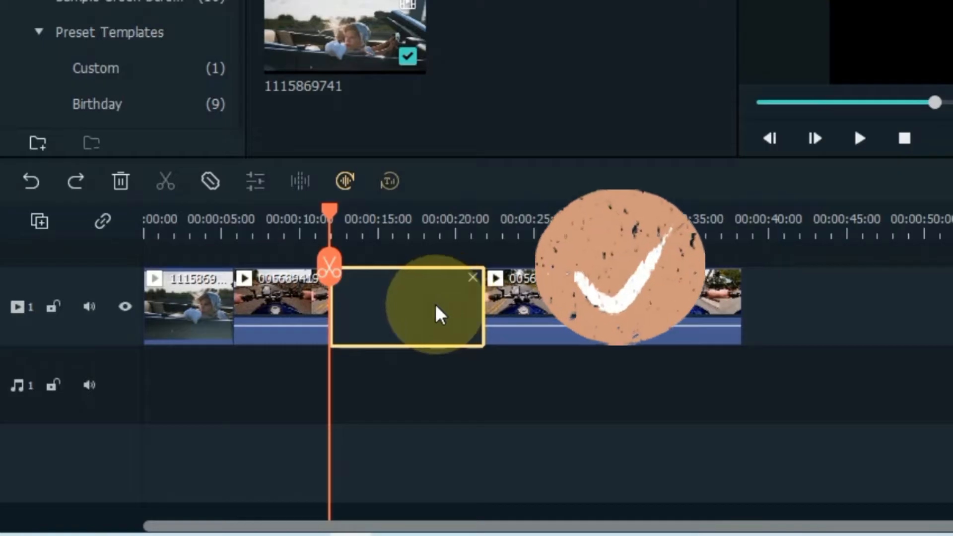
{"action": "left_click", "coordinate": [121, 184]}
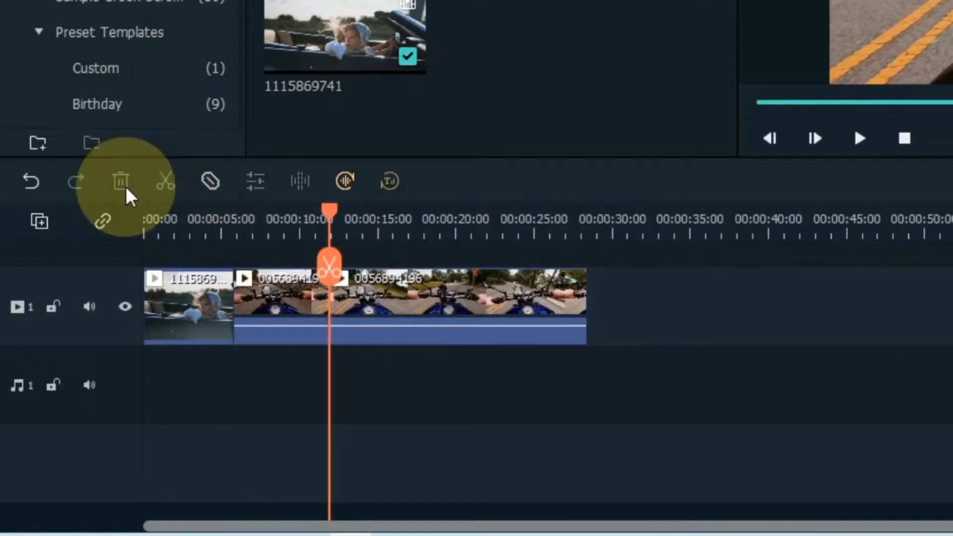
{"action": "key", "text": "ctrl+z"}
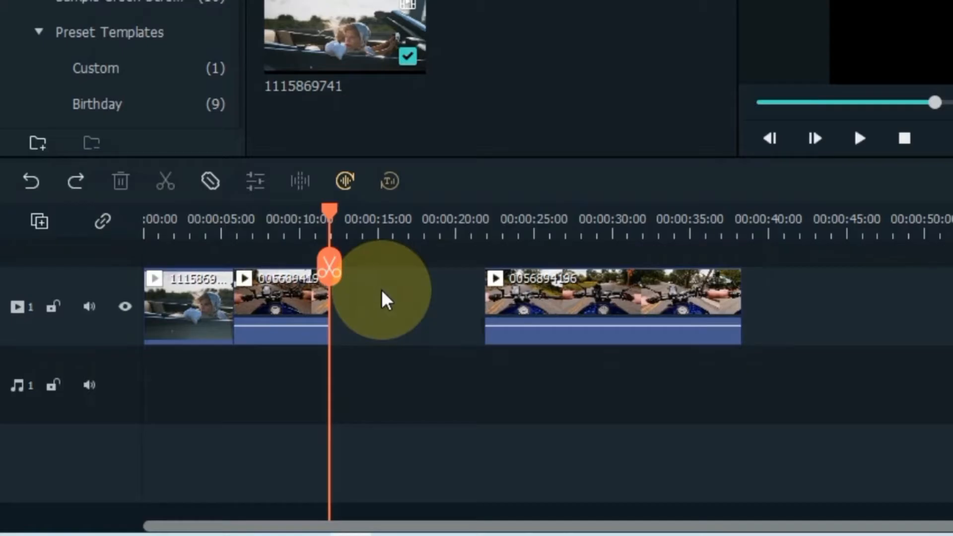
{"action": "left_click", "coordinate": [381, 290]}
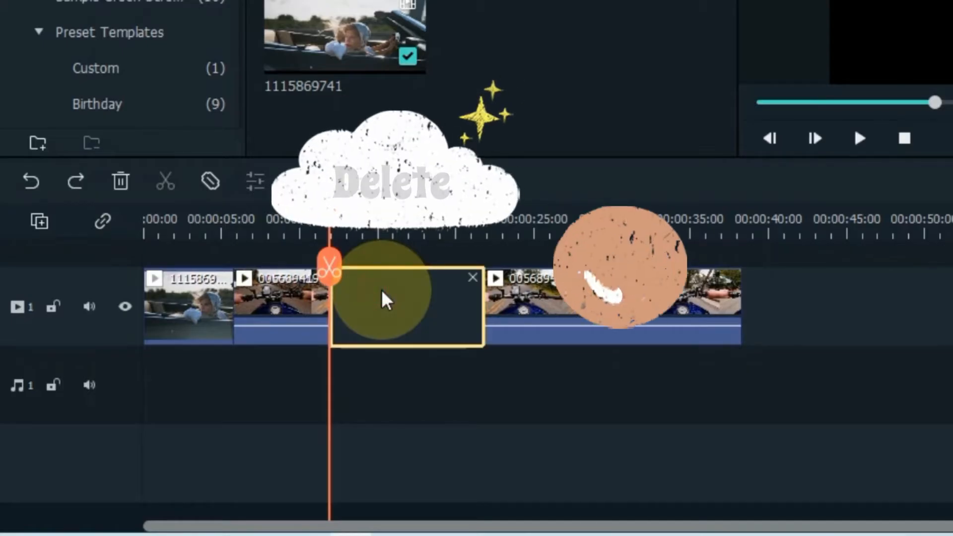
{"action": "key", "text": "Delete"}
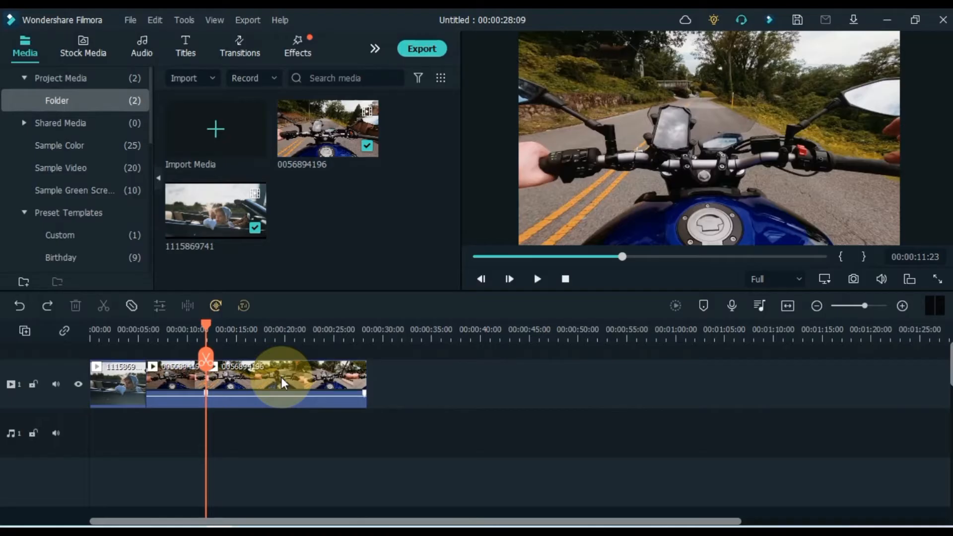
{"action": "left_click", "coordinate": [281, 377]}
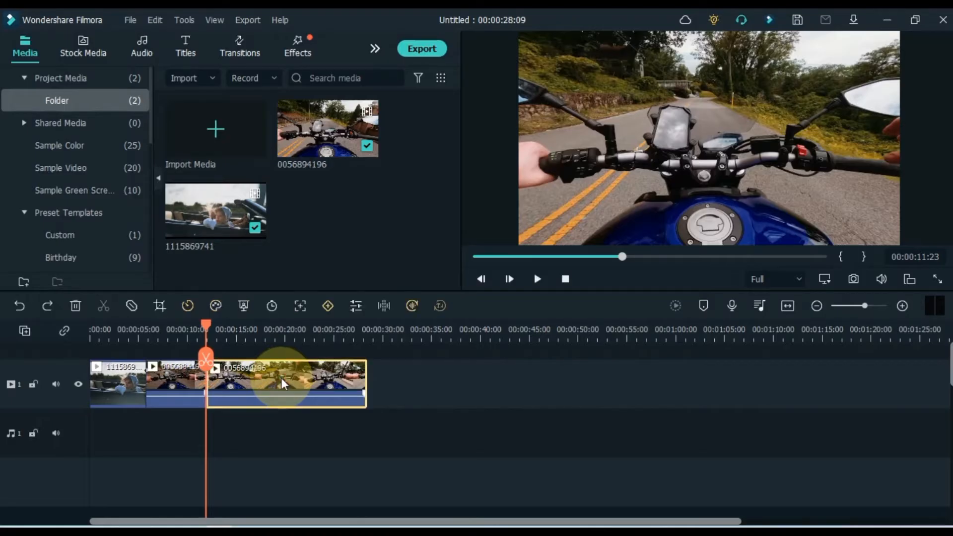
{"action": "right_click", "coordinate": [281, 377]}
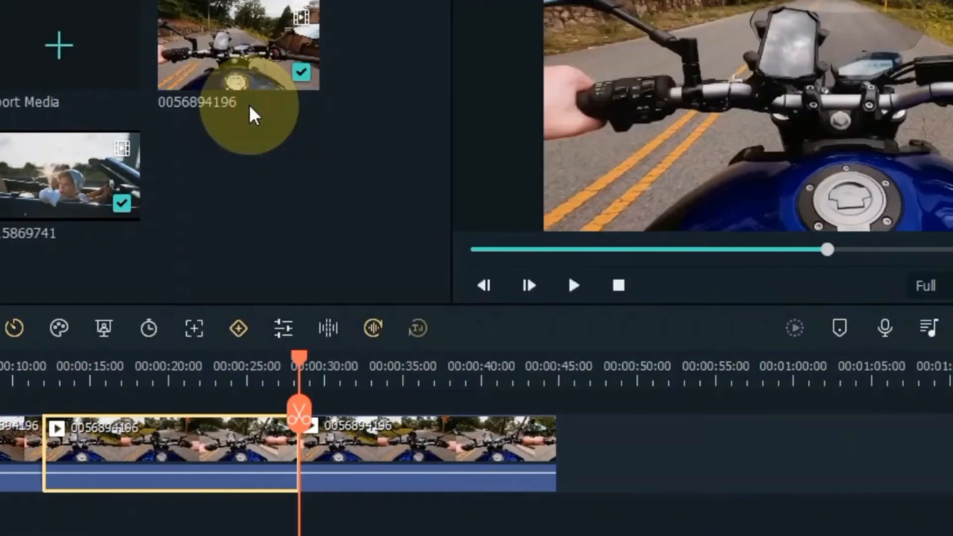
{"action": "right_click", "coordinate": [272, 447]}
{"action": "left_click", "coordinate": [338, 102]}
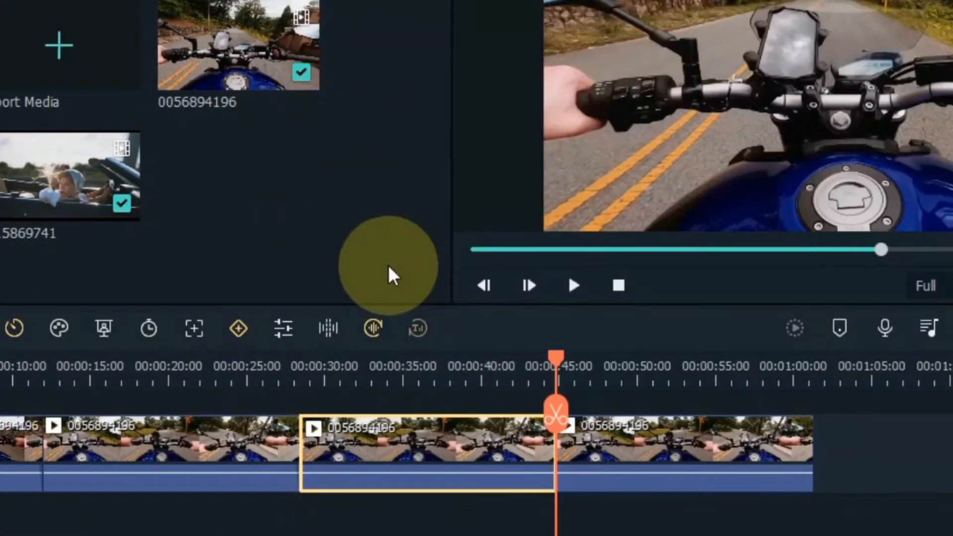
{"action": "key", "text": "ctrl+z"}
{"action": "key", "text": "ctrl+z"}
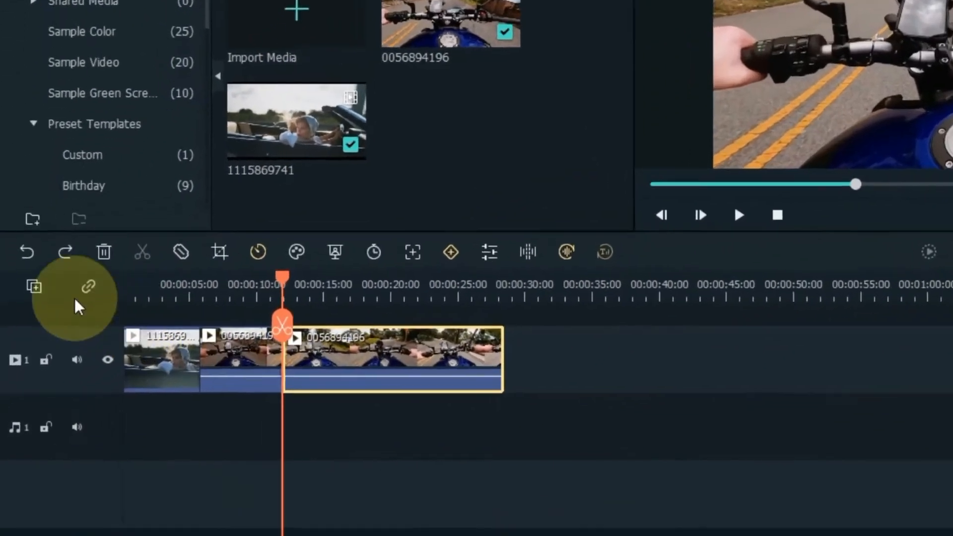
{"action": "left_click", "coordinate": [35, 287]}
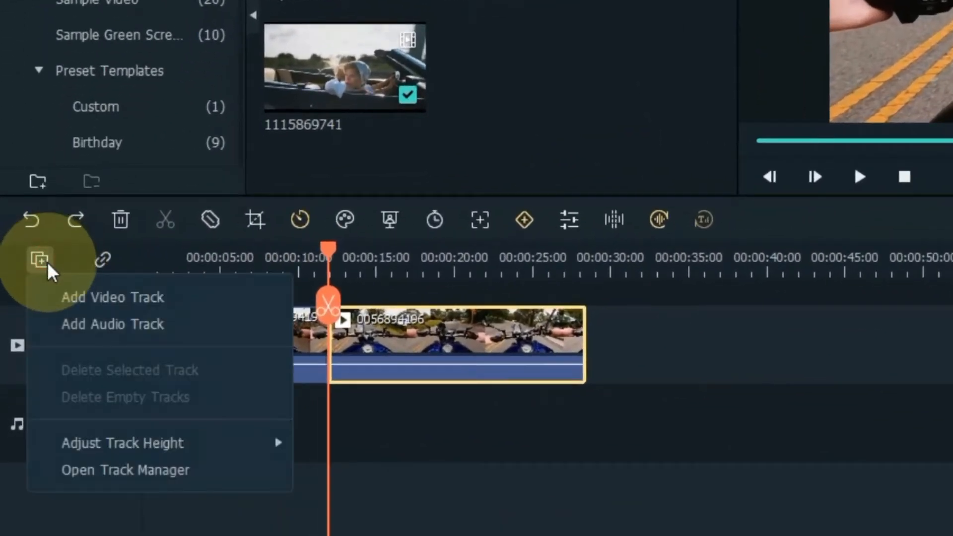
{"action": "left_click", "coordinate": [86, 317]}
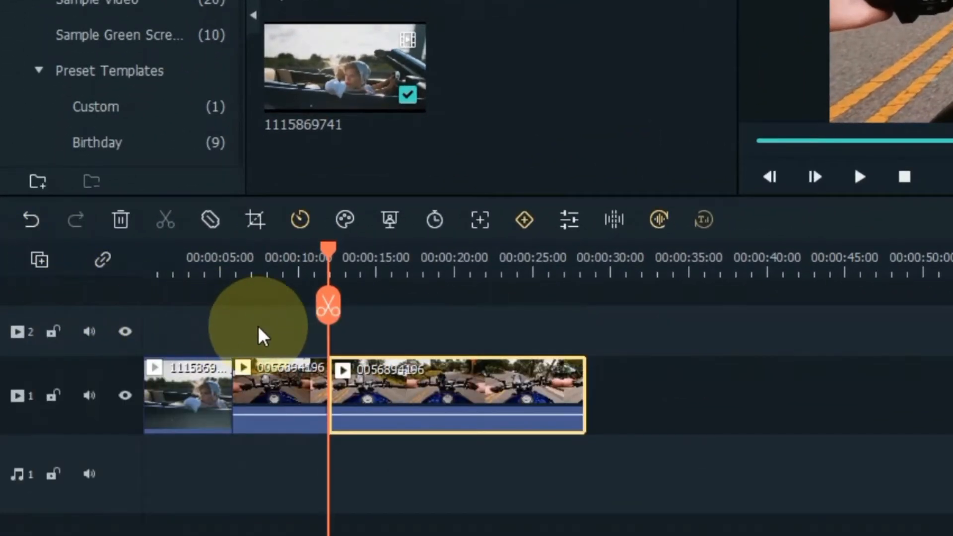
{"action": "left_click", "coordinate": [121, 315]}
{"action": "right_click", "coordinate": [368, 383]}
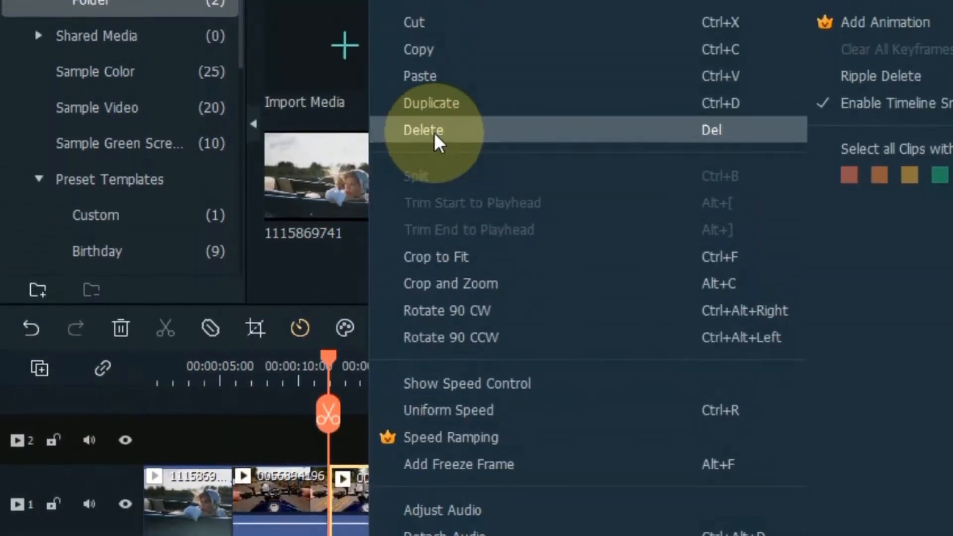
{"action": "left_click", "coordinate": [442, 105]}
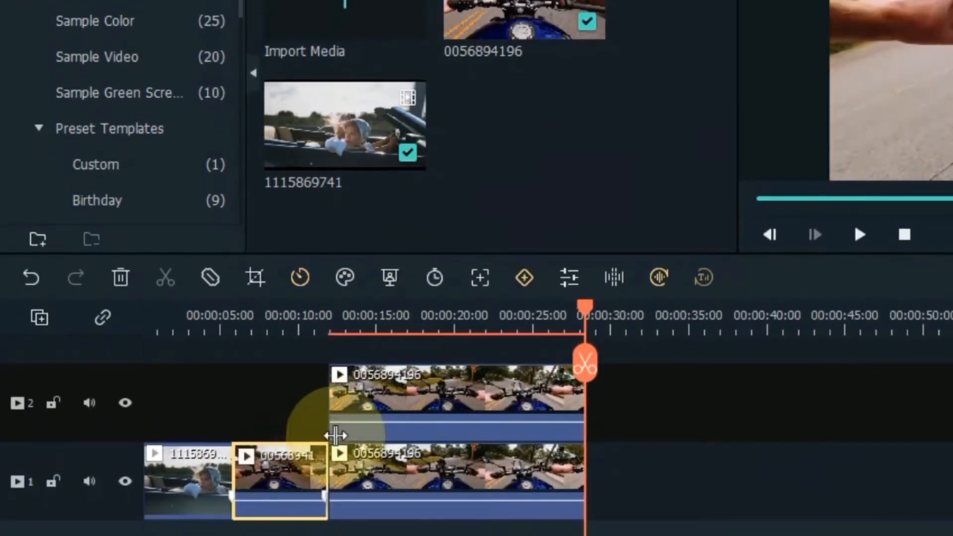
{"action": "left_click_drag", "start_coordinate": [581, 311], "coordinate": [587, 312]}
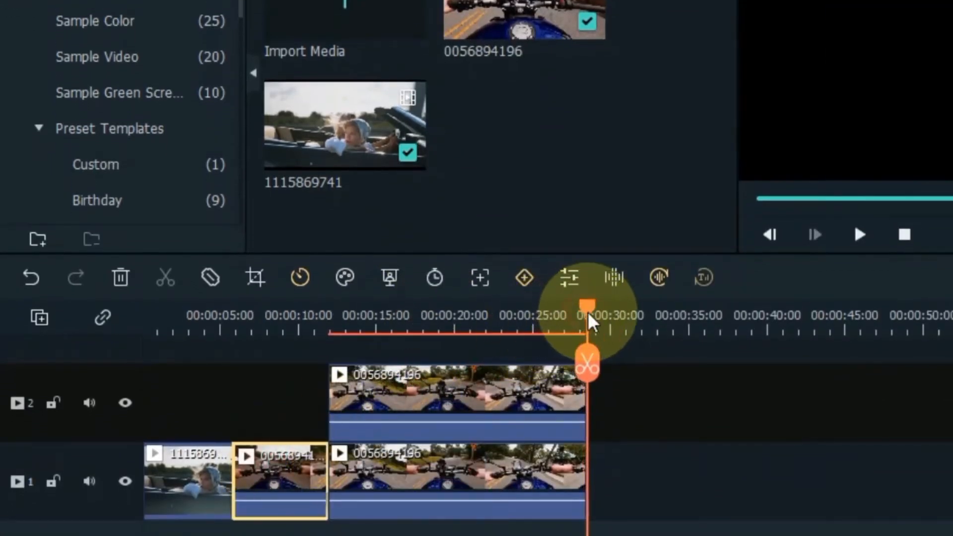
{"action": "right_click", "coordinate": [296, 462]}
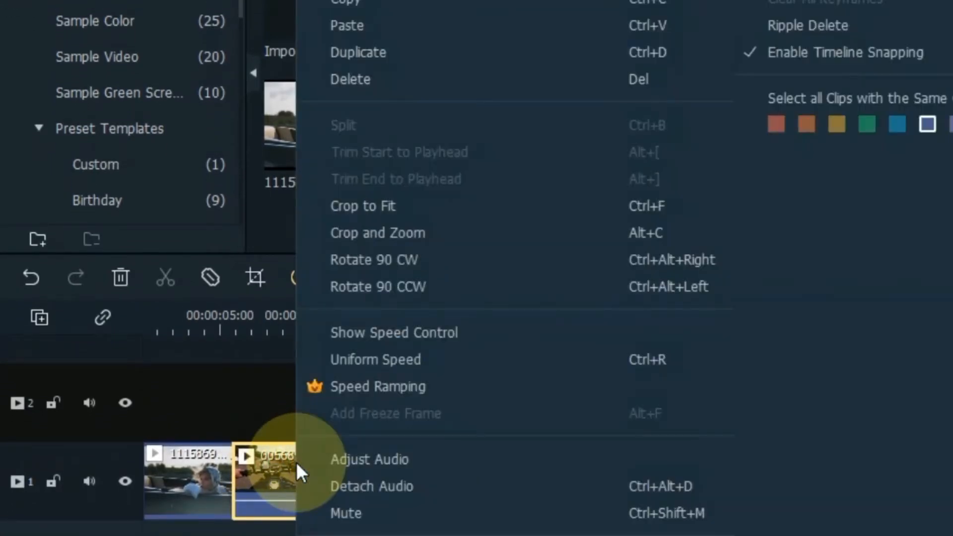
{"action": "left_click", "coordinate": [385, 62]}
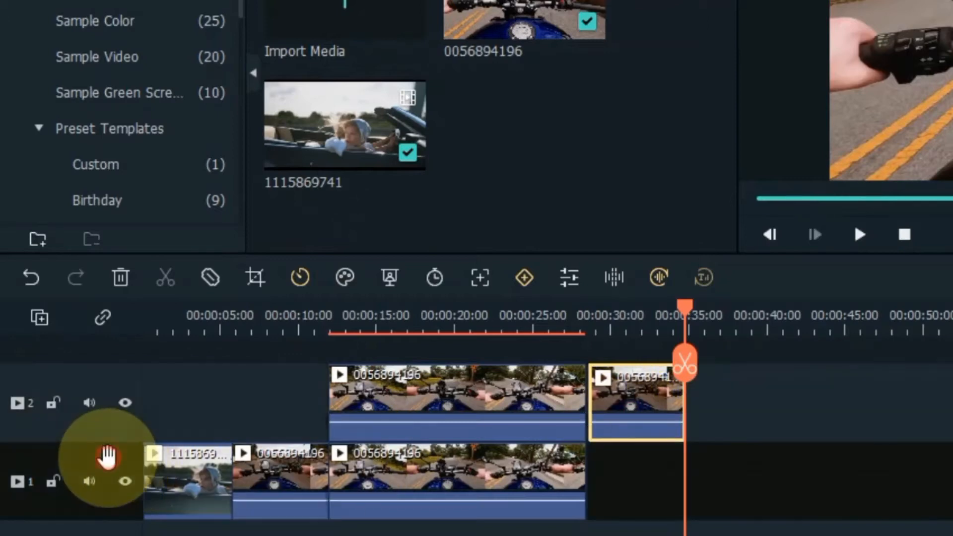
{"action": "left_click", "coordinate": [183, 465]}
{"action": "right_click", "coordinate": [182, 463]}
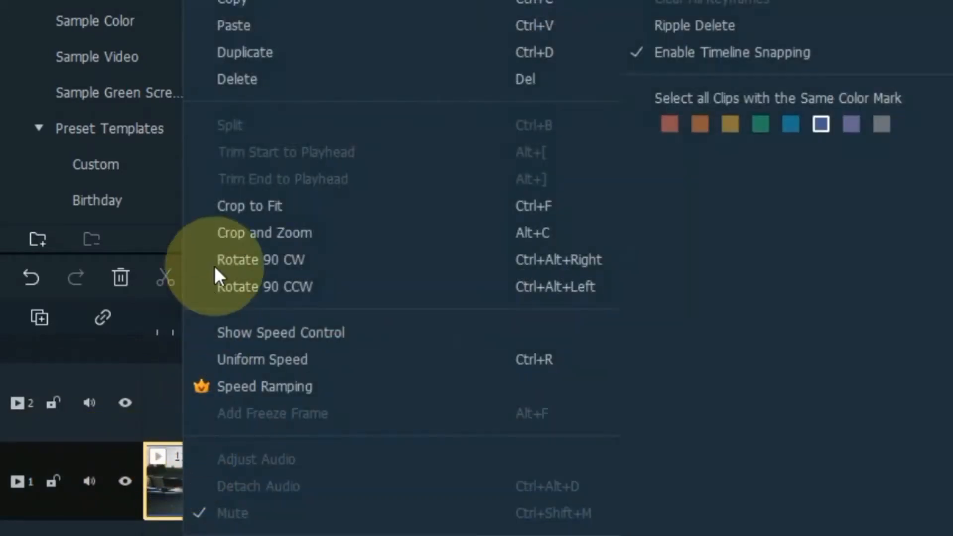
{"action": "left_click", "coordinate": [259, 54]}
{"action": "left_click", "coordinate": [727, 473]}
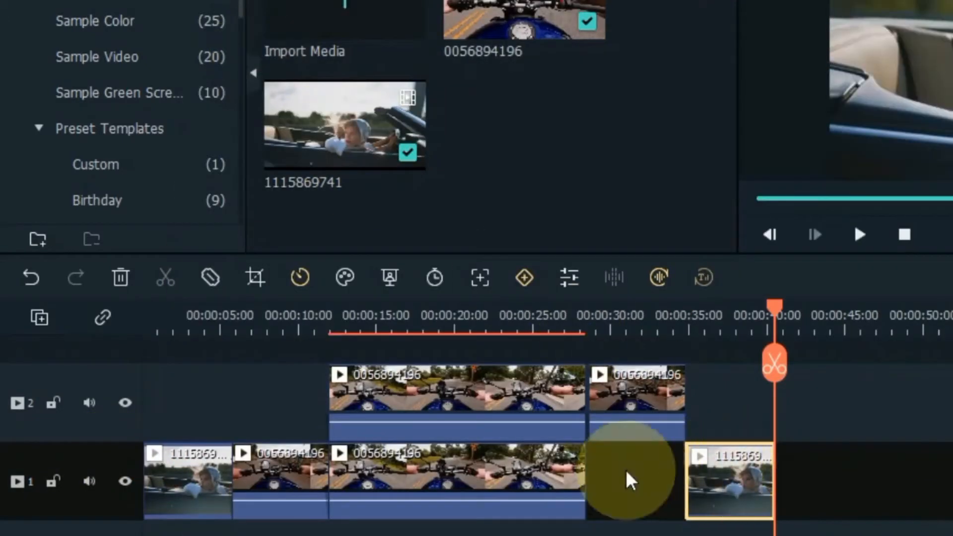
Step: Select all clips on both video tracks, duplicate them together, and fit the whole timeline into view
{"action": "left_click", "coordinate": [128, 459]}
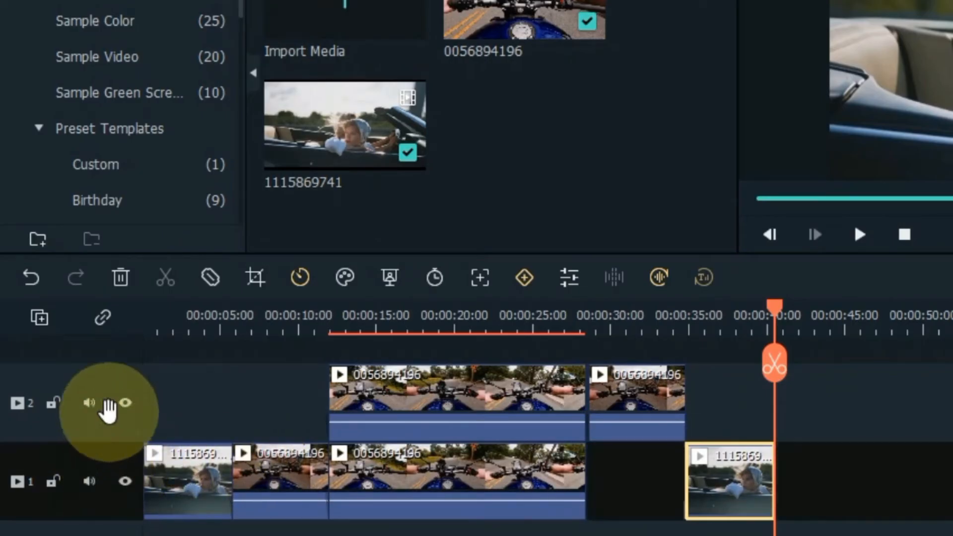
{"action": "left_click", "coordinate": [98, 379]}
{"action": "left_click_drag", "start_coordinate": [845, 399], "coordinate": [189, 489]}
{"action": "right_click", "coordinate": [188, 487]}
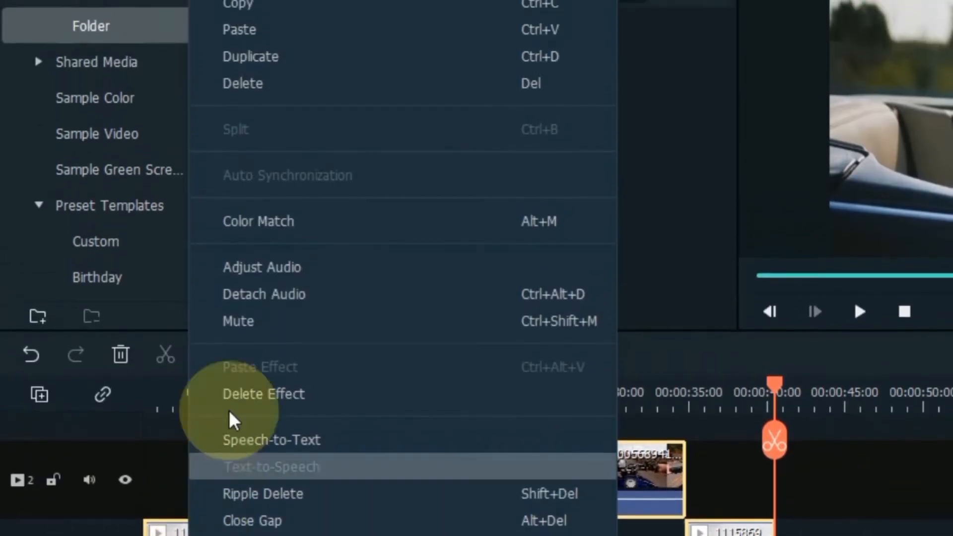
{"action": "left_click", "coordinate": [311, 81]}
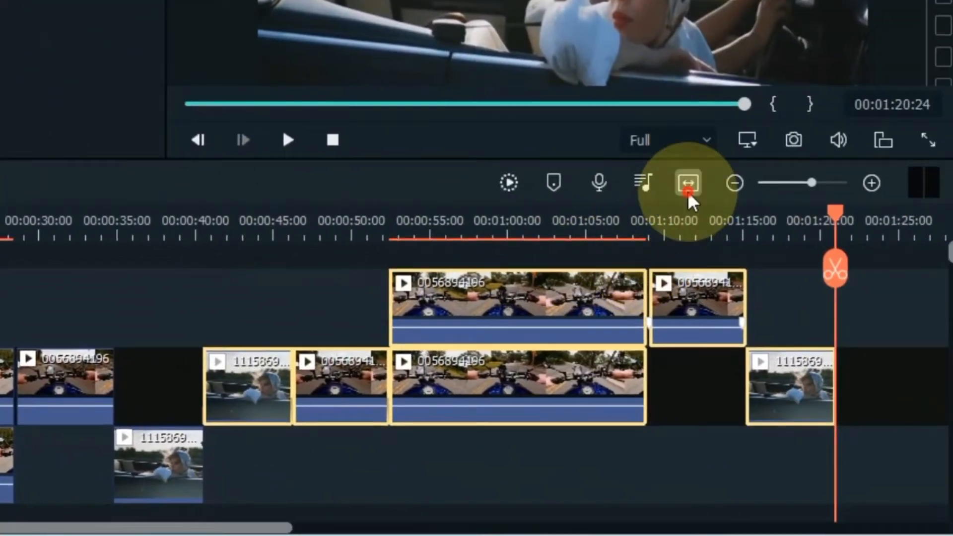
{"action": "left_click", "coordinate": [687, 183]}
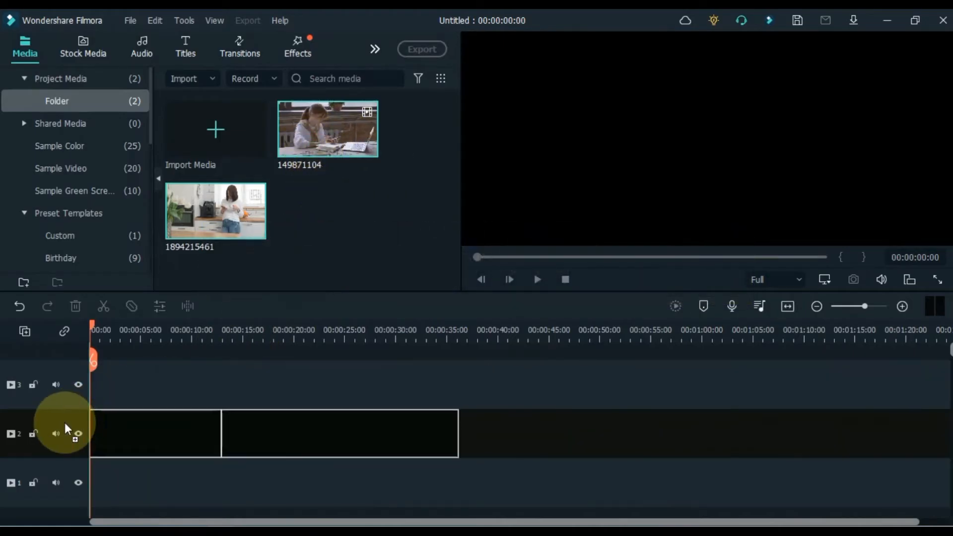
{"action": "left_click_drag", "start_coordinate": [64, 432], "coordinate": [68, 428]}
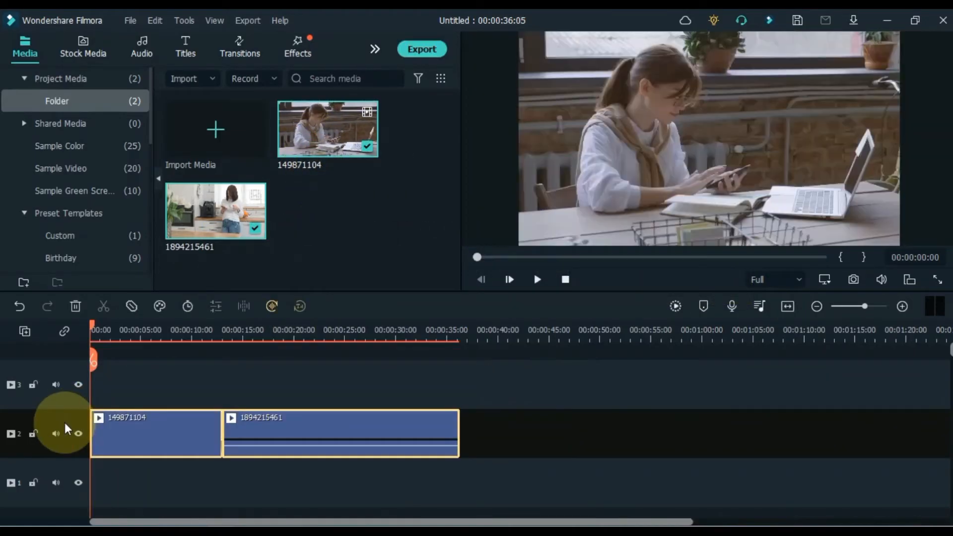
{"action": "left_click", "coordinate": [165, 438]}
{"action": "left_click", "coordinate": [233, 331]}
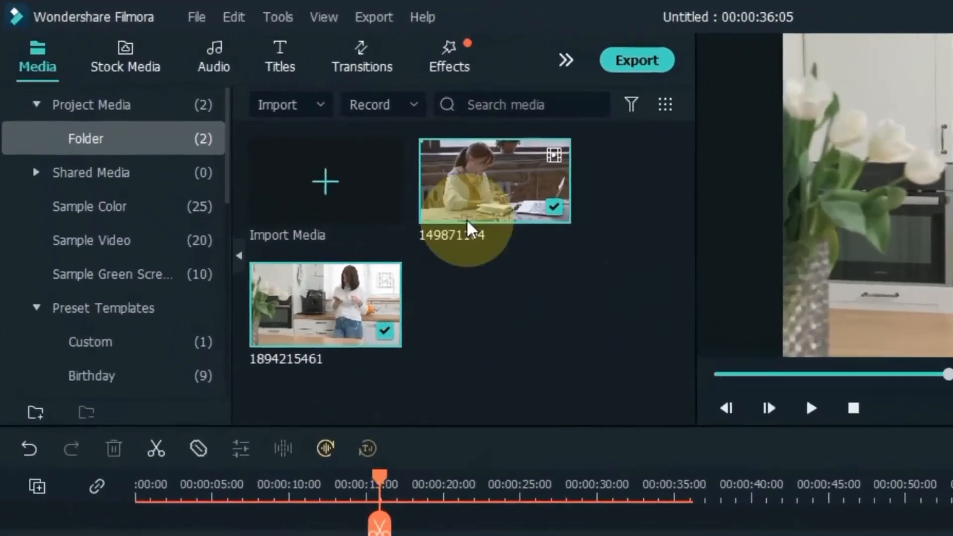
Step: Apply the Flashing Outline 2 effect to clip 149871104 on video track 2 and play the clip briefly
{"action": "left_click", "coordinate": [298, 47]}
{"action": "left_click_drag", "start_coordinate": [735, 144], "coordinate": [740, 323]}
{"action": "left_click", "coordinate": [346, 363]}
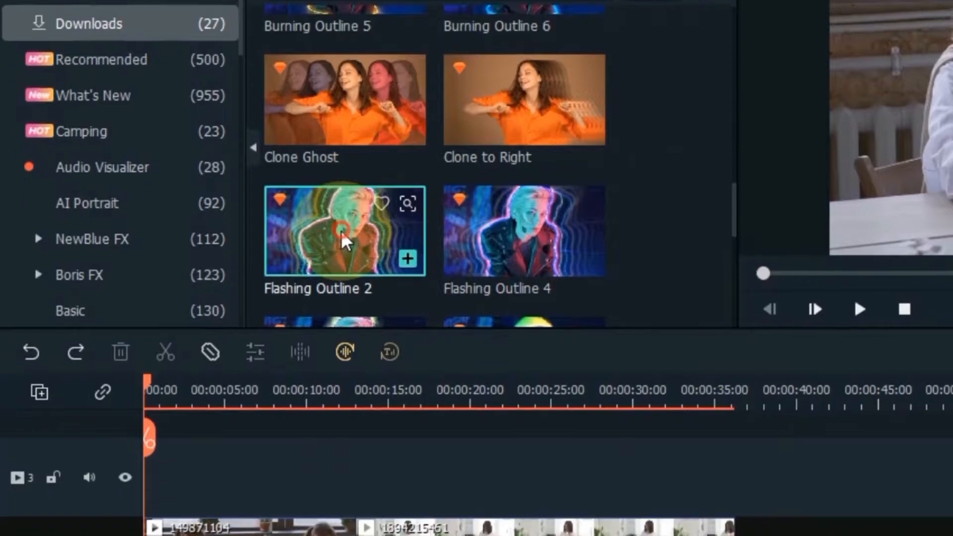
{"action": "left_click_drag", "start_coordinate": [346, 242], "coordinate": [181, 528]}
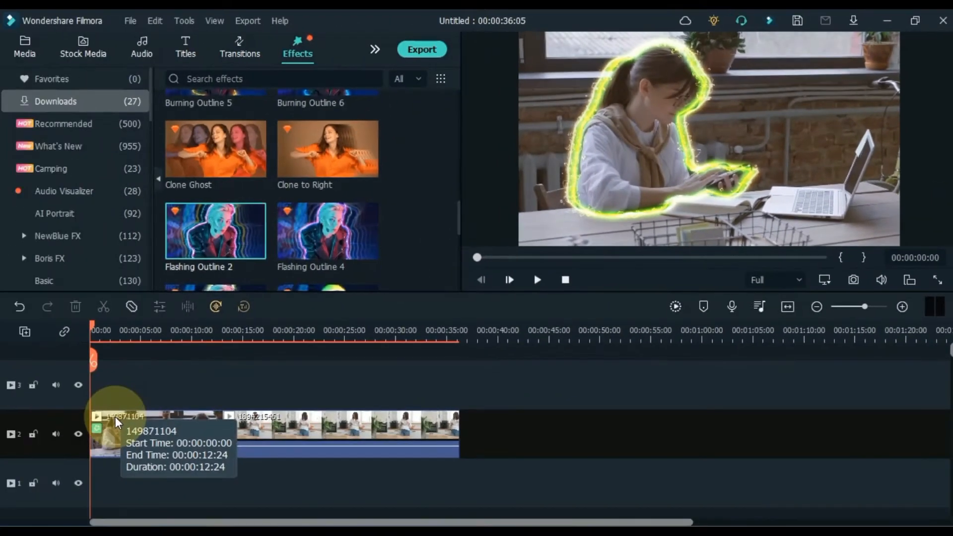
{"action": "key", "text": "space"}
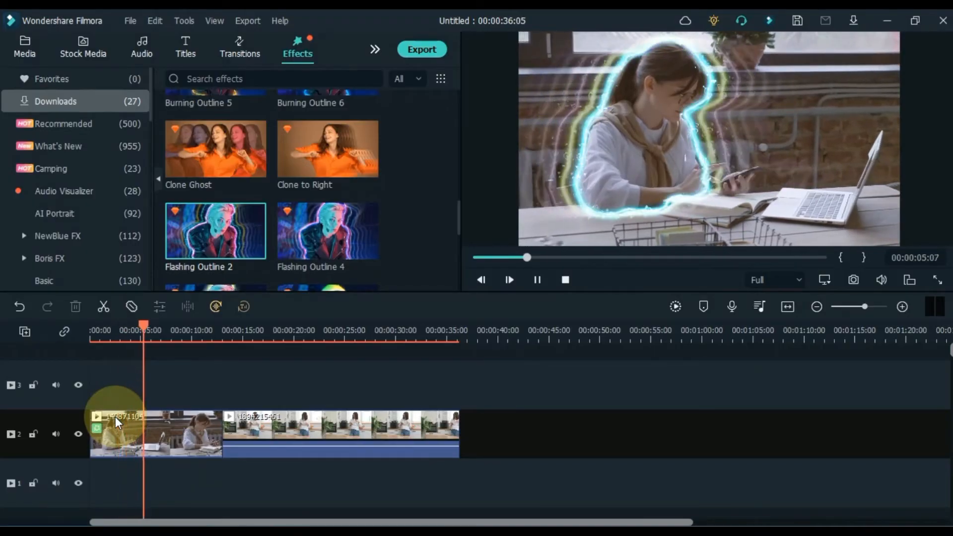
{"action": "key", "text": "space"}
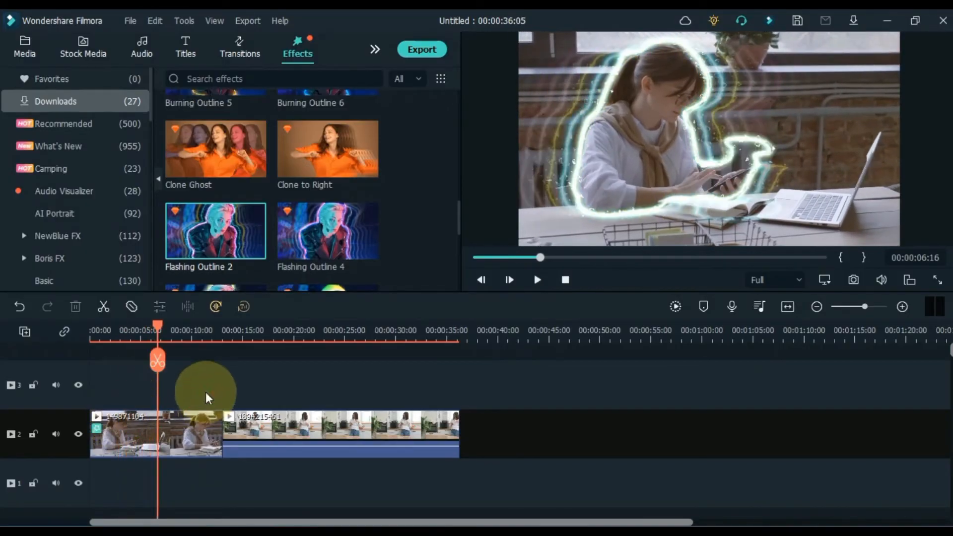
{"action": "right_click", "coordinate": [162, 428]}
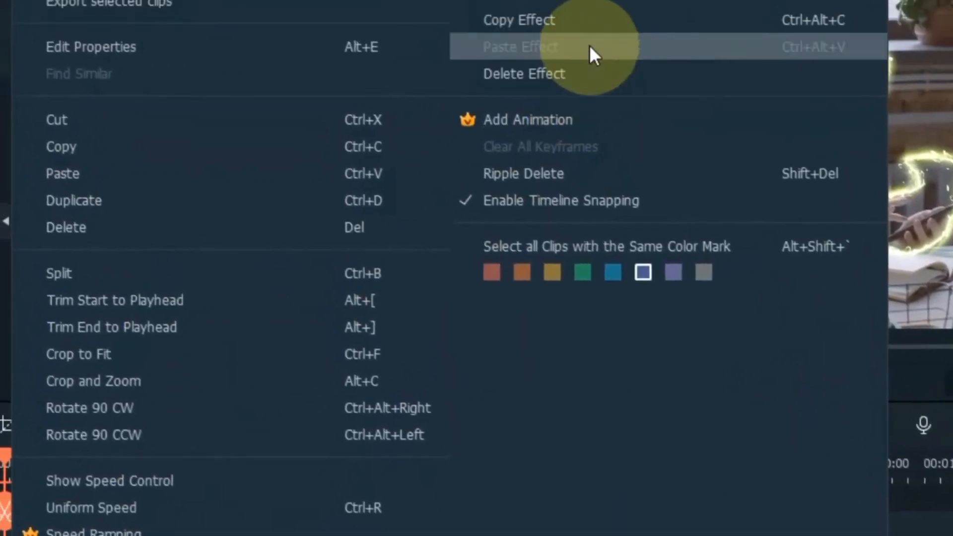
{"action": "left_click", "coordinate": [614, 71]}
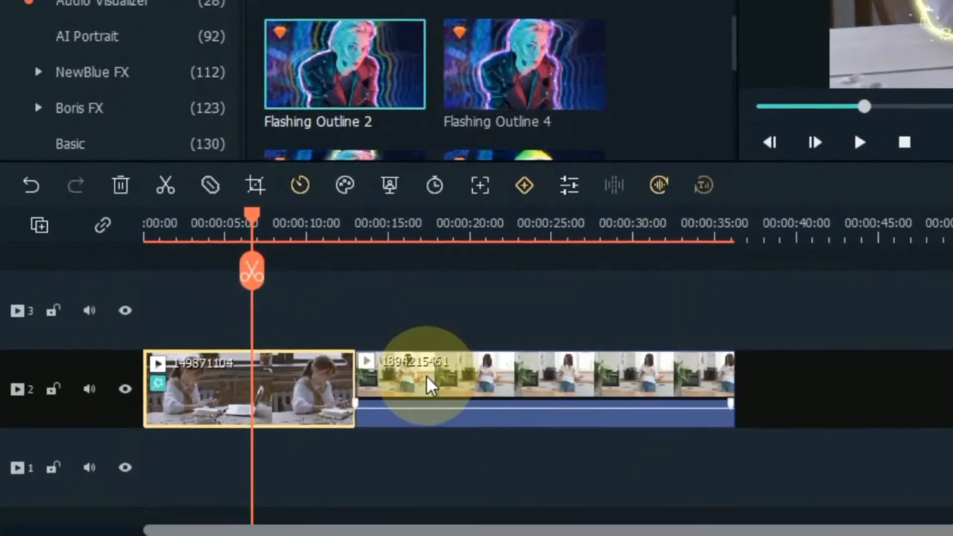
{"action": "left_click", "coordinate": [426, 375]}
{"action": "right_click", "coordinate": [427, 375]}
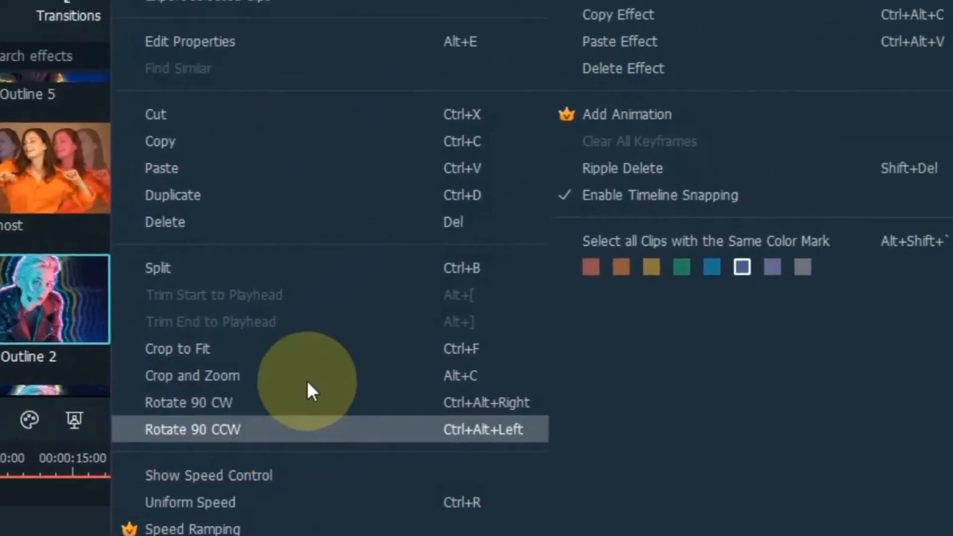
{"action": "left_click", "coordinate": [548, 95]}
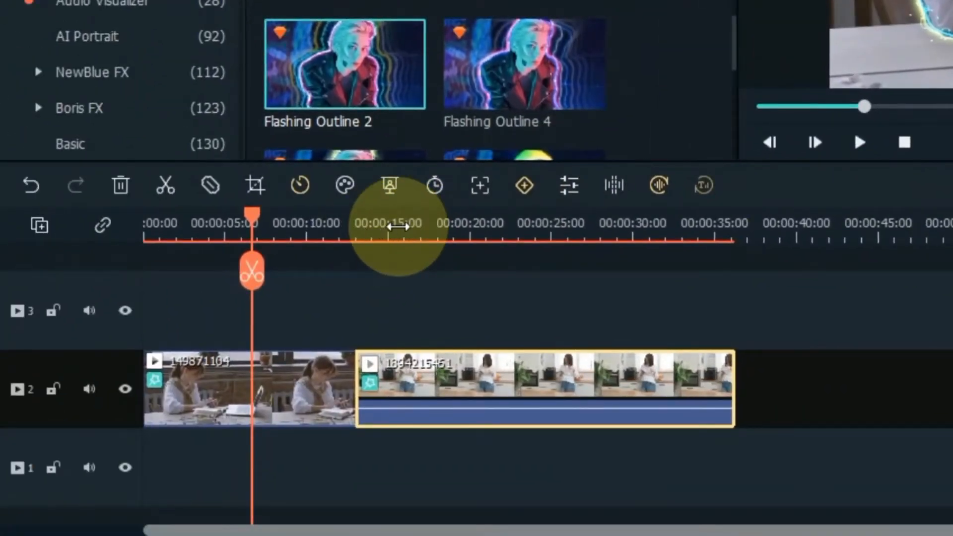
{"action": "left_click", "coordinate": [399, 226]}
{"action": "key", "text": "space"}
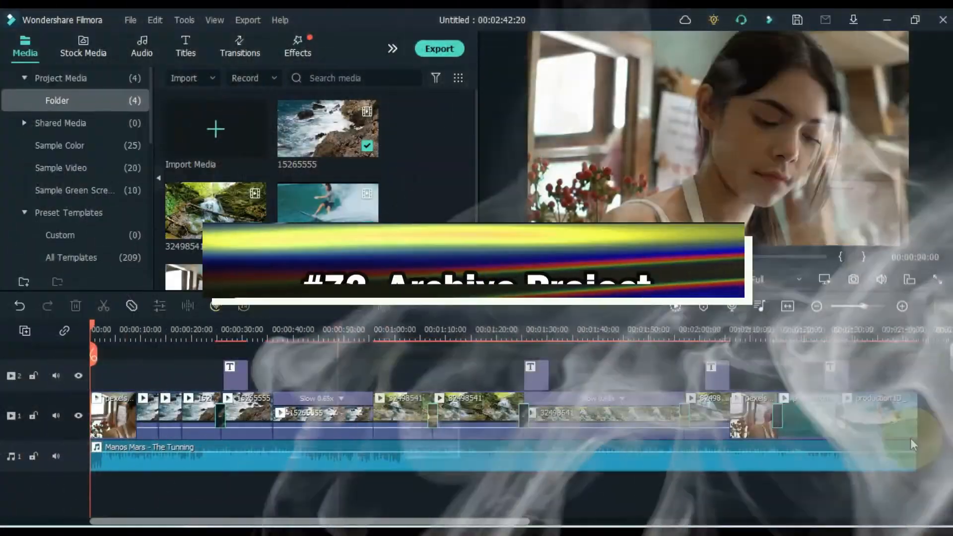
Step: Select everything on the timeline and archive the project as VE Project 1.wfpbundle in the inner New folder
{"action": "left_click_drag", "start_coordinate": [913, 444], "coordinate": [29, 335]}
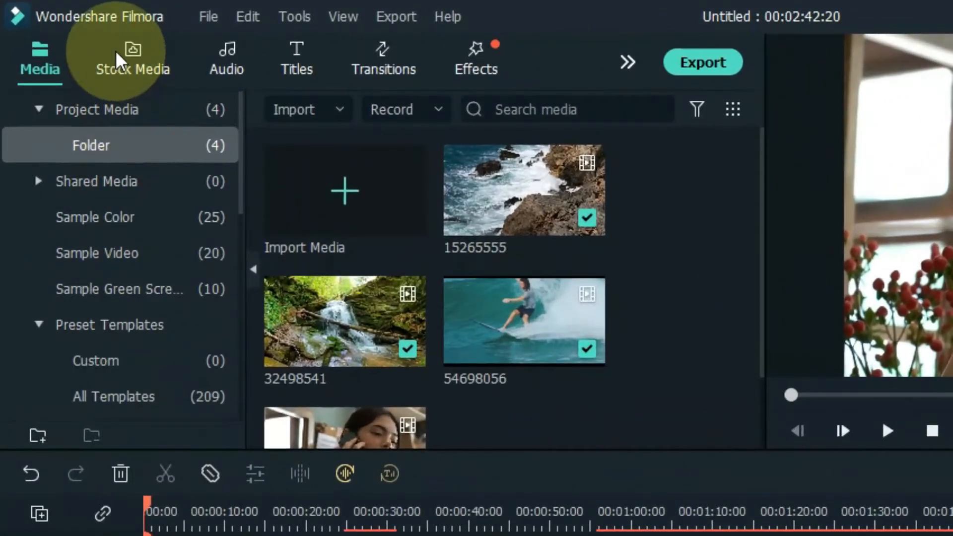
{"action": "left_click", "coordinate": [207, 18]}
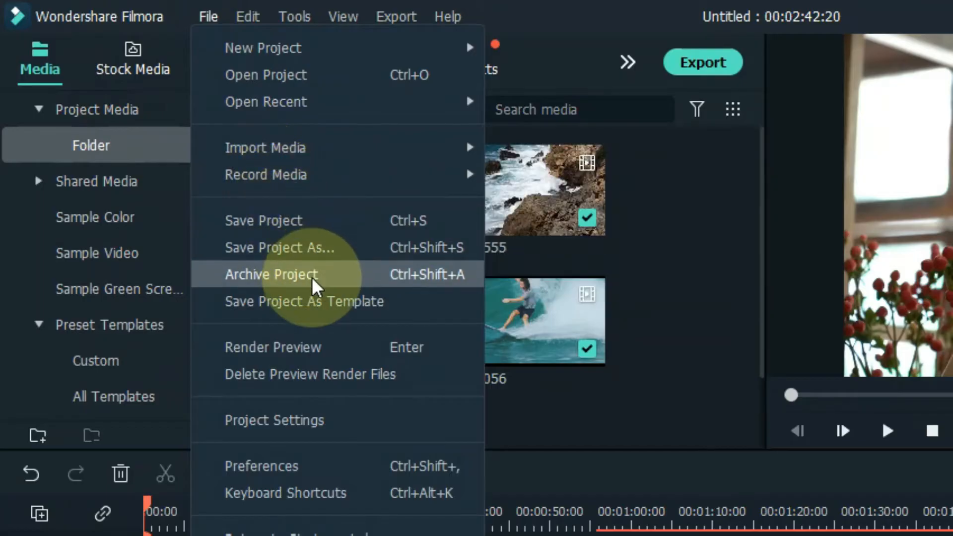
{"action": "left_click", "coordinate": [342, 285]}
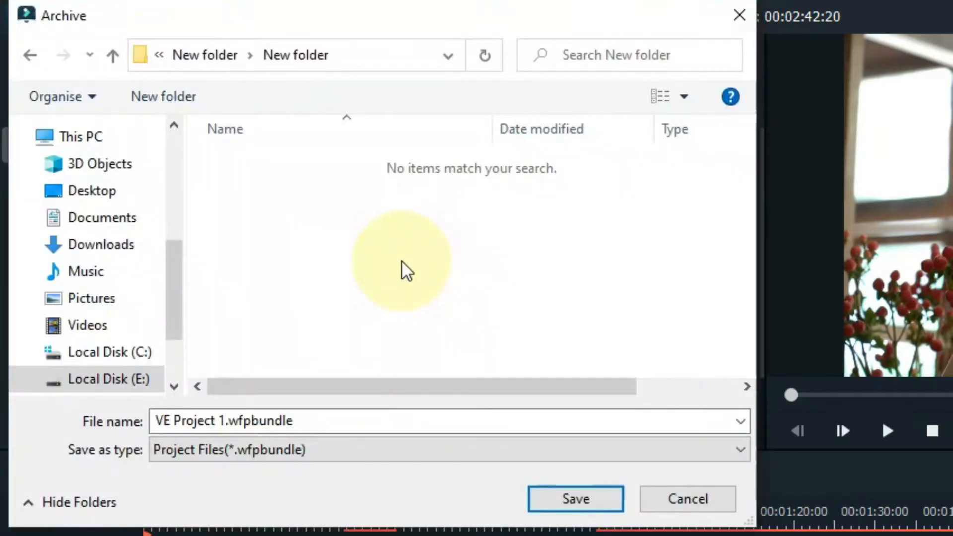
{"action": "left_click", "coordinate": [554, 495]}
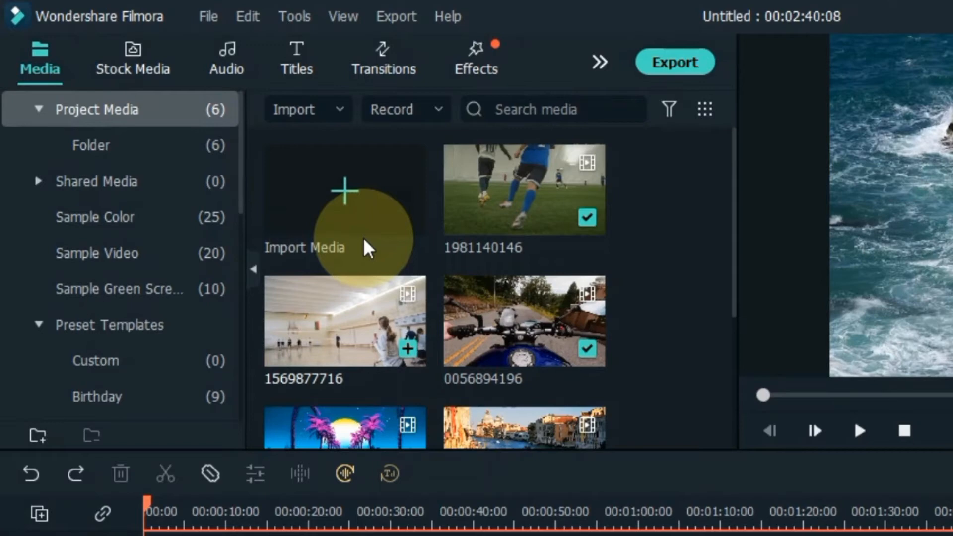
{"action": "left_click", "coordinate": [209, 19]}
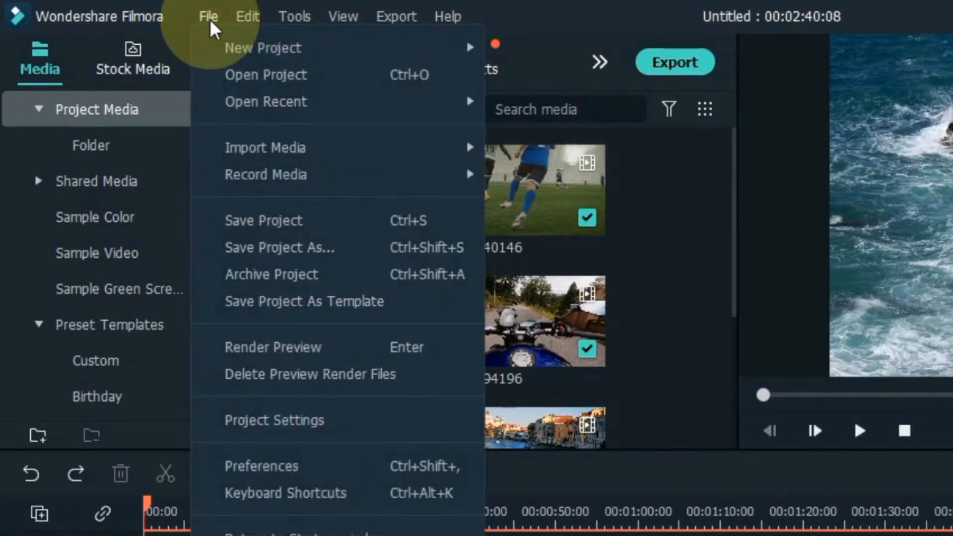
{"action": "left_click", "coordinate": [318, 248]}
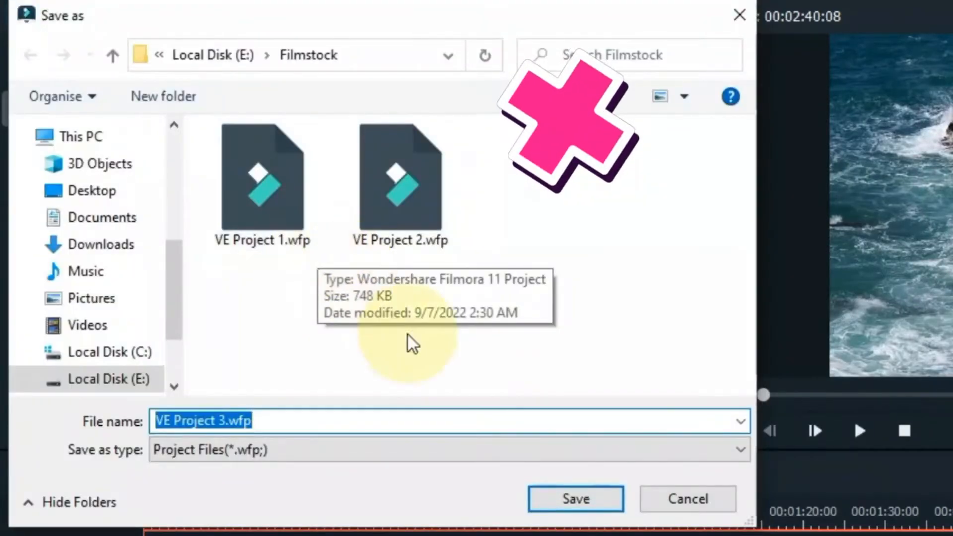
{"action": "left_click", "coordinate": [703, 500]}
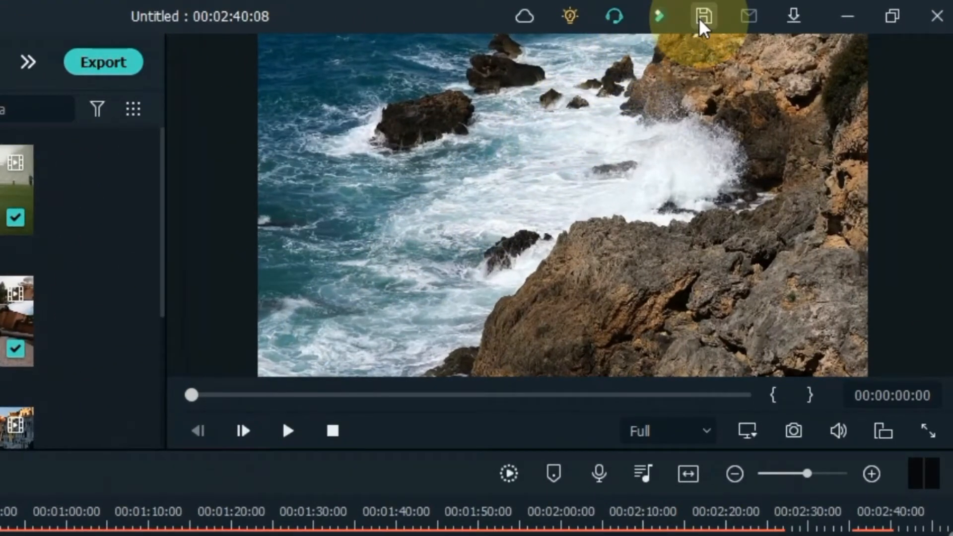
Step: Save the project as VE Project 3.wfp in the Filmstock folder
{"action": "left_click", "coordinate": [700, 17]}
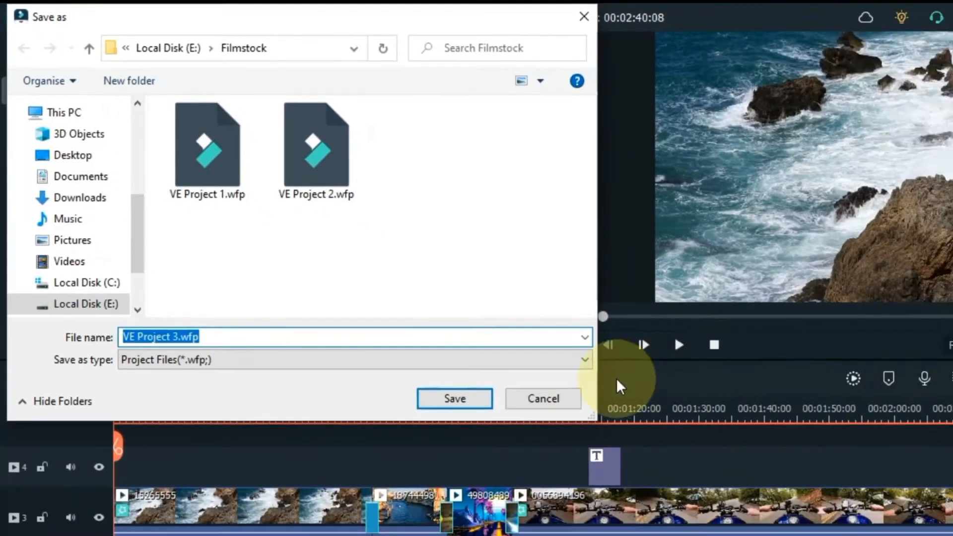
{"action": "left_click", "coordinate": [543, 397]}
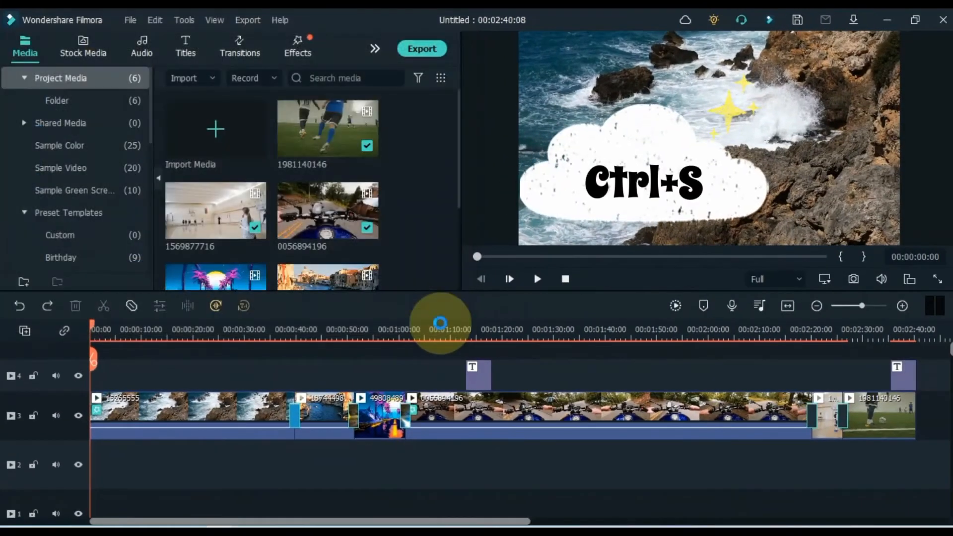
{"action": "key", "text": "ctrl+s"}
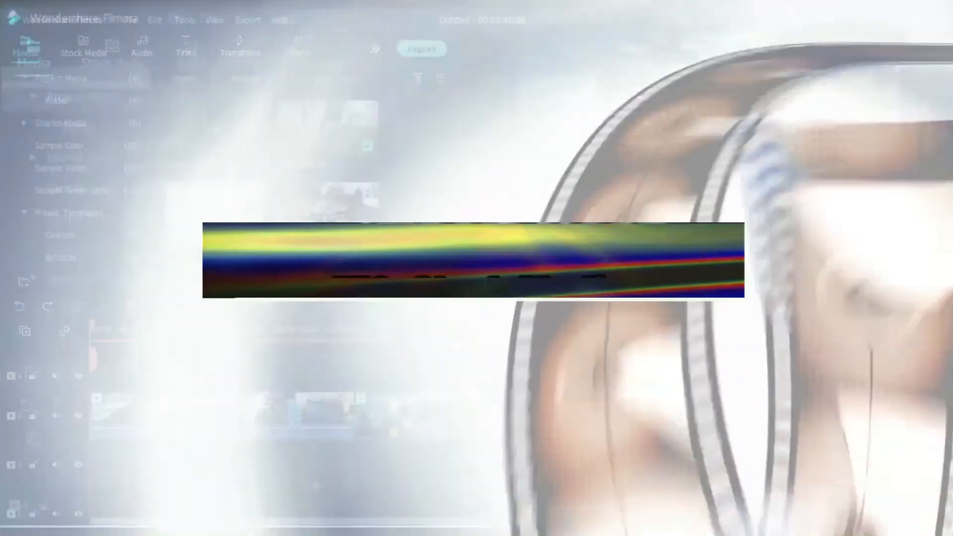
Step: Search the Pexels stock photos for "birds"
{"action": "left_click", "coordinate": [125, 70]}
{"action": "left_click", "coordinate": [389, 153]}
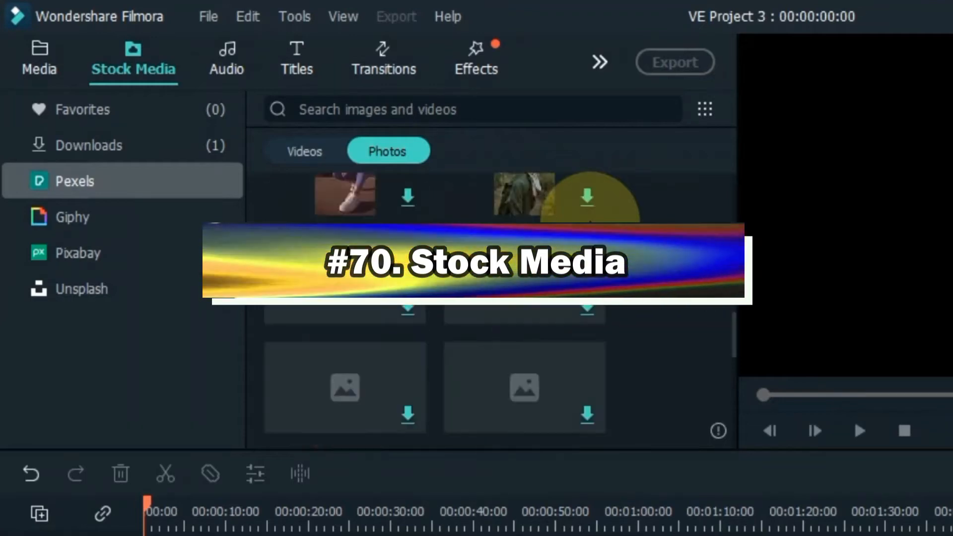
{"action": "scroll", "coordinate": [590, 208], "scroll_direction": "up", "scroll_amount": 5}
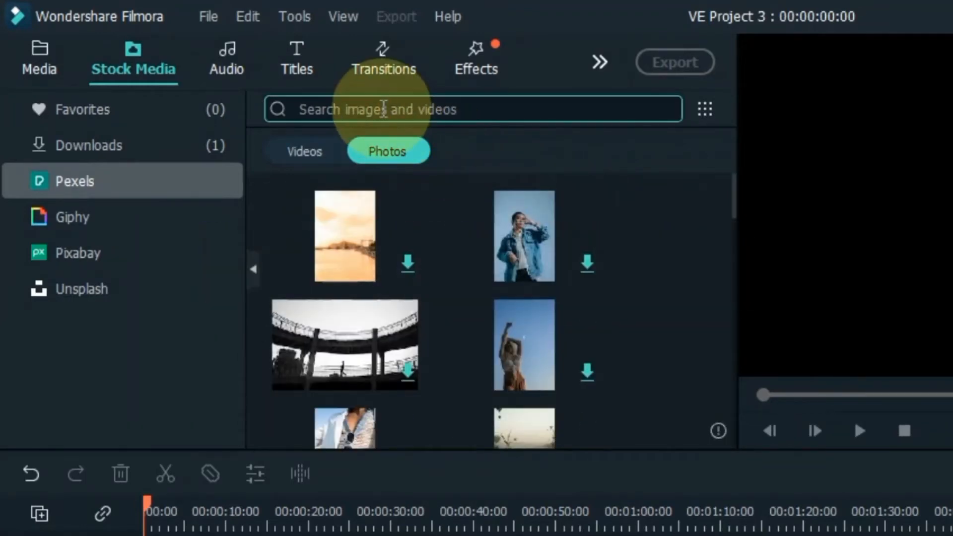
{"action": "type", "text": "birds"}
{"action": "key", "text": "Return"}
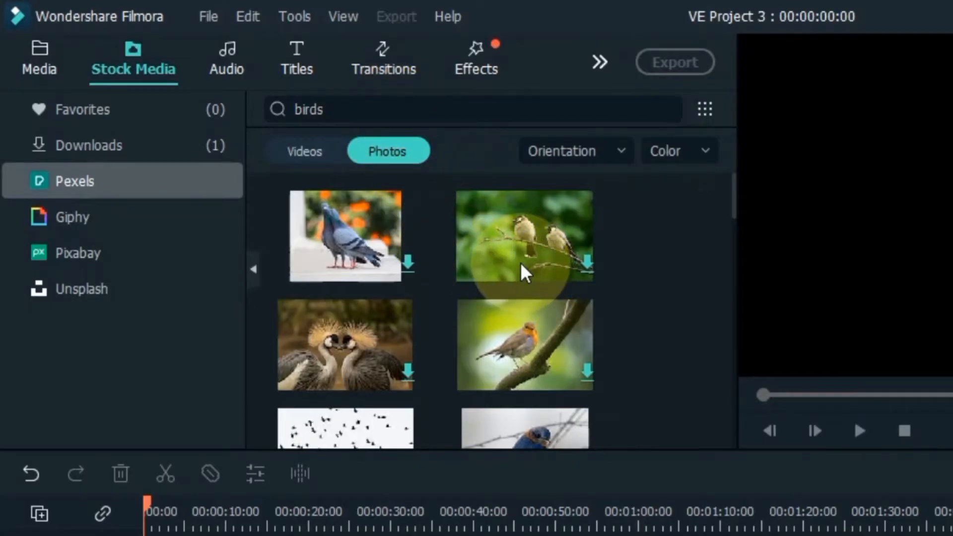
Step: Browse the bird photos and download the green parrot among red berries at maximum resolution
{"action": "scroll", "coordinate": [520, 262], "scroll_direction": "down", "scroll_amount": 8}
{"action": "scroll", "coordinate": [520, 262], "scroll_direction": "down", "scroll_amount": 8}
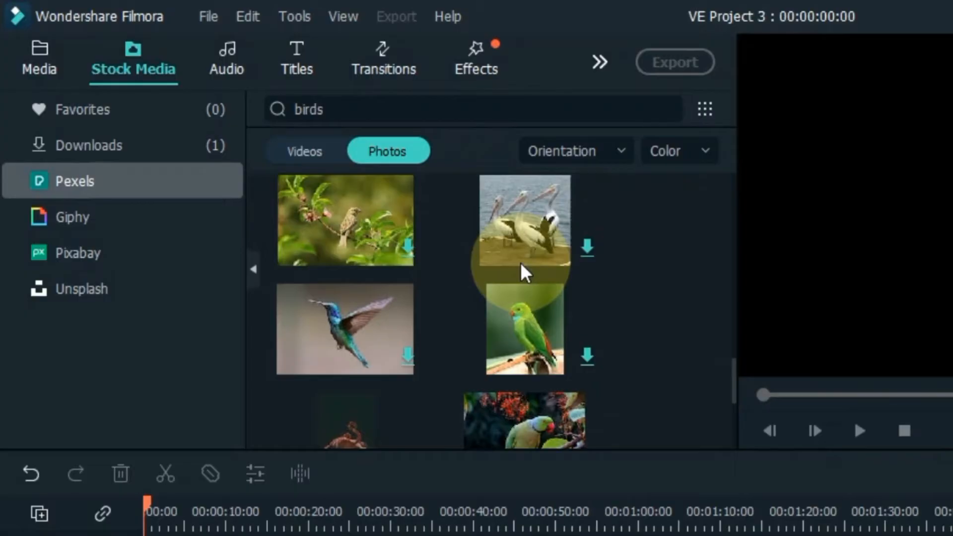
{"action": "scroll", "coordinate": [520, 262], "scroll_direction": "down", "scroll_amount": 4}
{"action": "scroll", "coordinate": [520, 262], "scroll_direction": "up", "scroll_amount": 4}
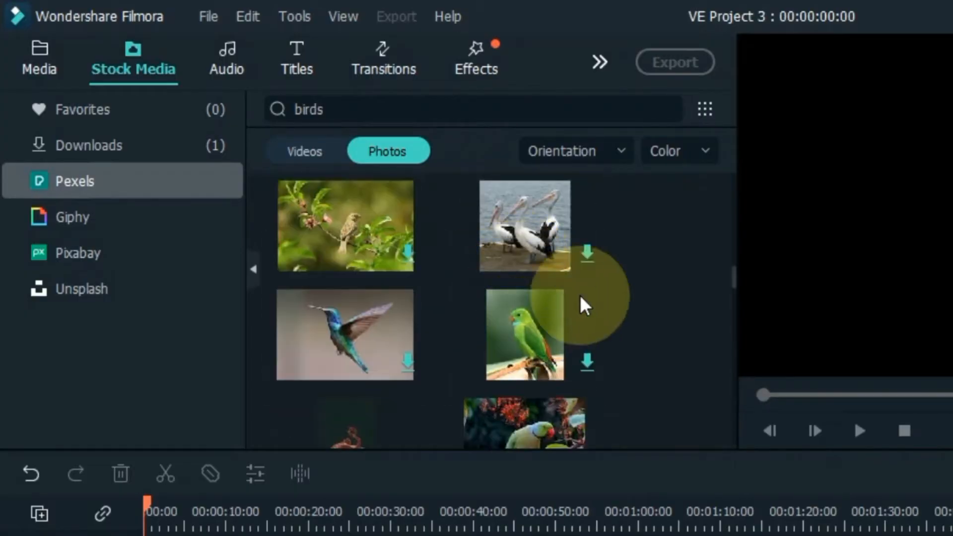
{"action": "left_click_drag", "start_coordinate": [734, 276], "coordinate": [736, 287]}
{"action": "left_click", "coordinate": [546, 312]}
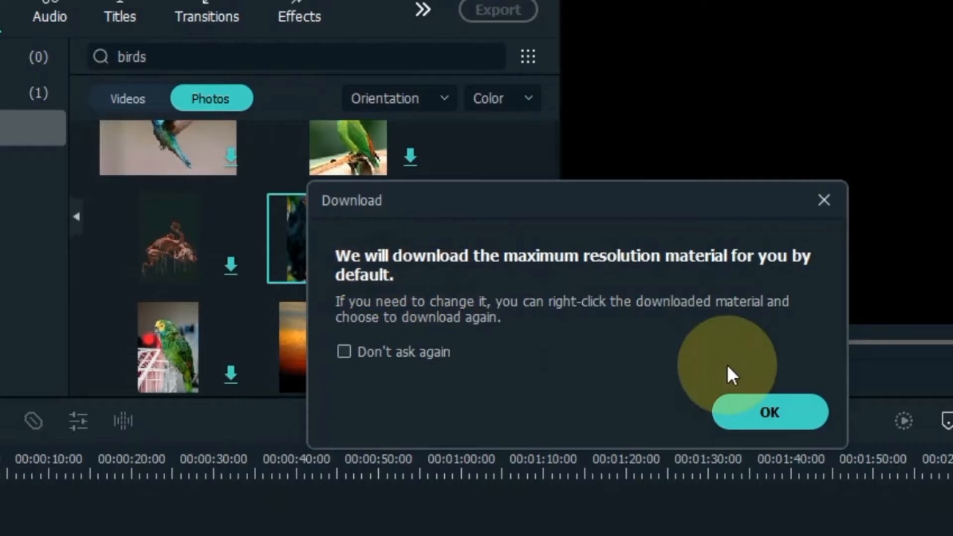
{"action": "left_click", "coordinate": [794, 426]}
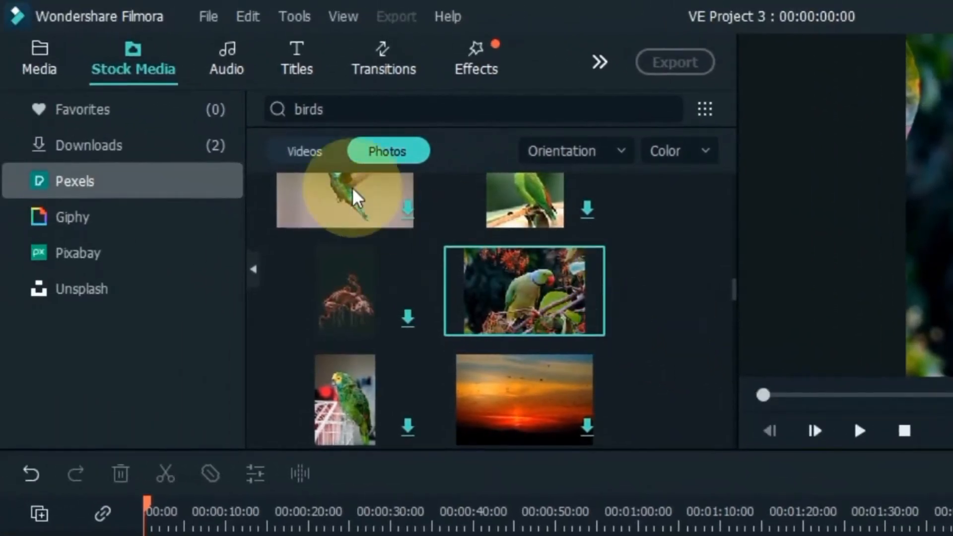
Step: Switch the Pexels stock media to videos and search for "nature"
{"action": "left_click", "coordinate": [305, 154]}
{"action": "left_click_drag", "start_coordinate": [357, 122], "coordinate": [259, 124]}
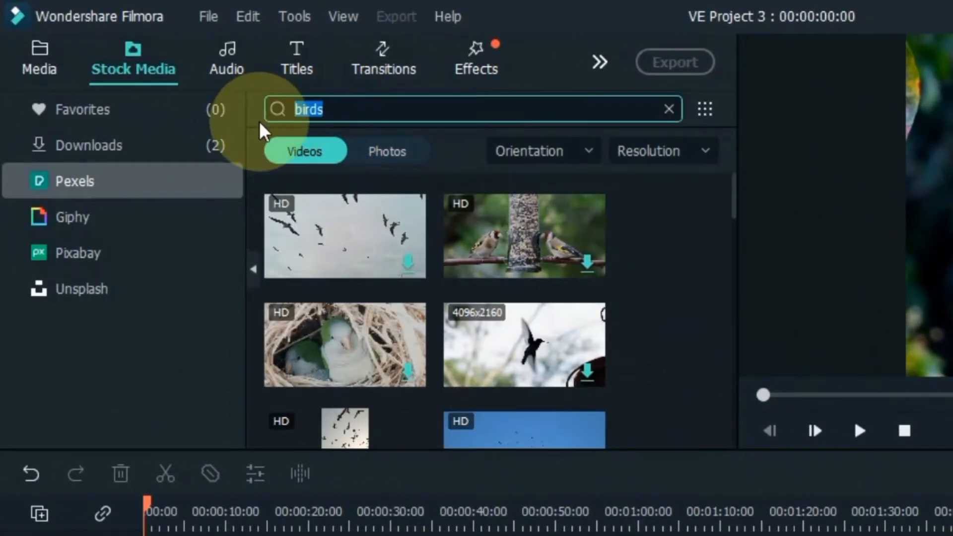
{"action": "key", "text": "BackSpace"}
{"action": "type", "text": "nature"}
{"action": "key", "text": "Return"}
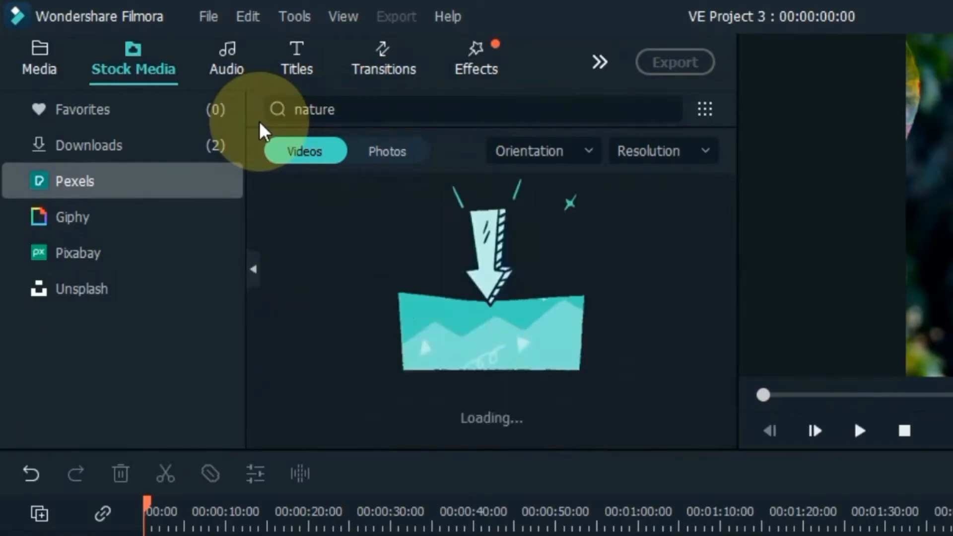
Step: Download the 4096x2160 video of a person in a blue skirt walking through a meadow
{"action": "scroll", "coordinate": [458, 313], "scroll_direction": "down", "scroll_amount": 5}
{"action": "left_click", "coordinate": [334, 312]}
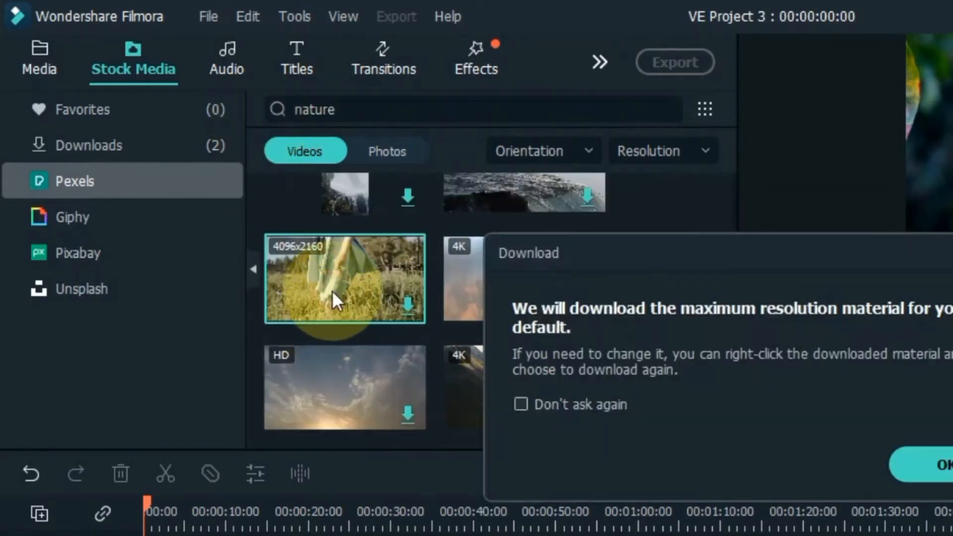
{"action": "left_click", "coordinate": [925, 464]}
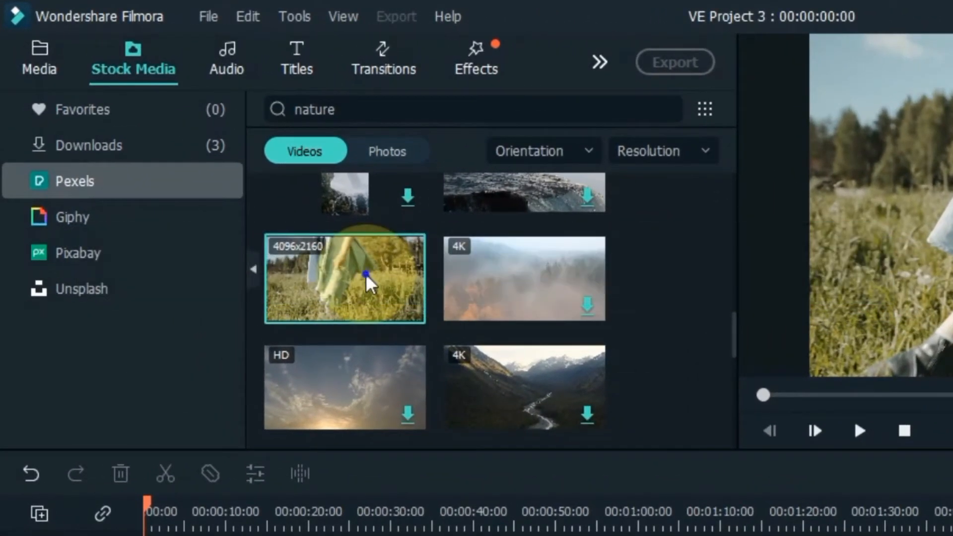
Step: Download the blue-skirt meadow video again at 2048x1080 and play it in the preview
{"action": "right_click", "coordinate": [366, 277]}
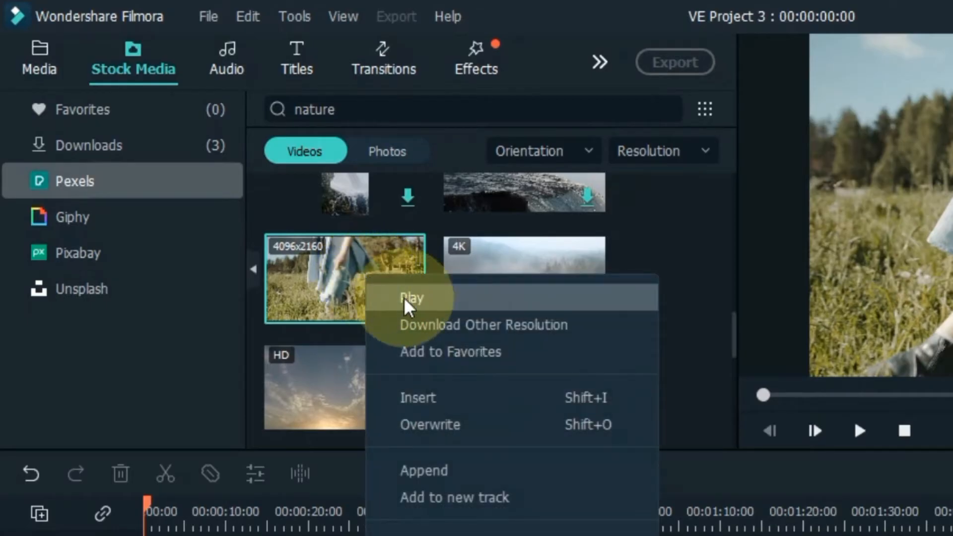
{"action": "left_click", "coordinate": [480, 326]}
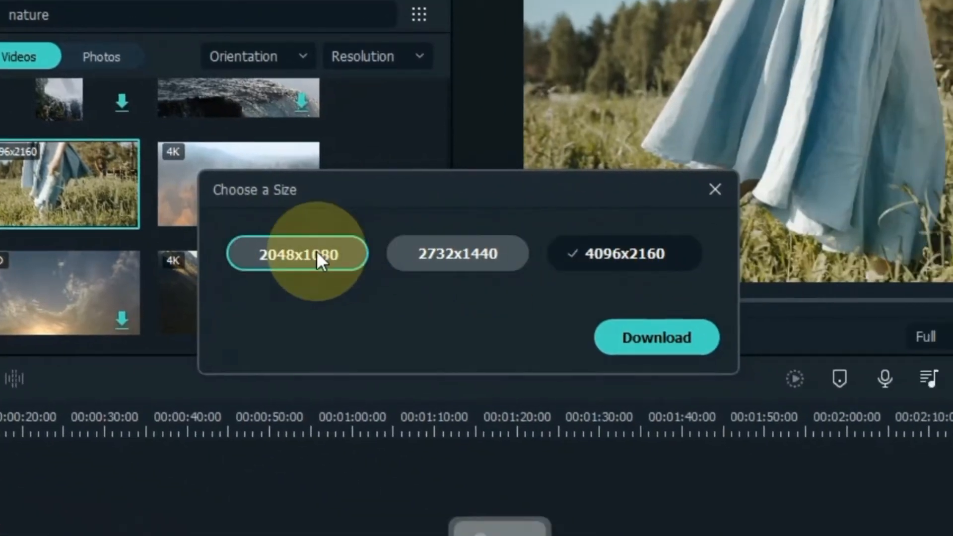
{"action": "left_click", "coordinate": [317, 253]}
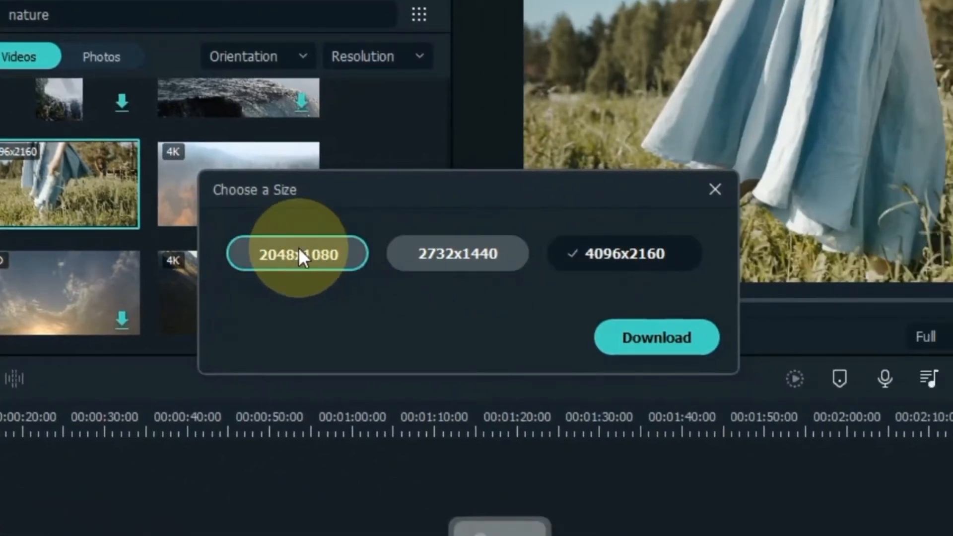
{"action": "left_click", "coordinate": [650, 333]}
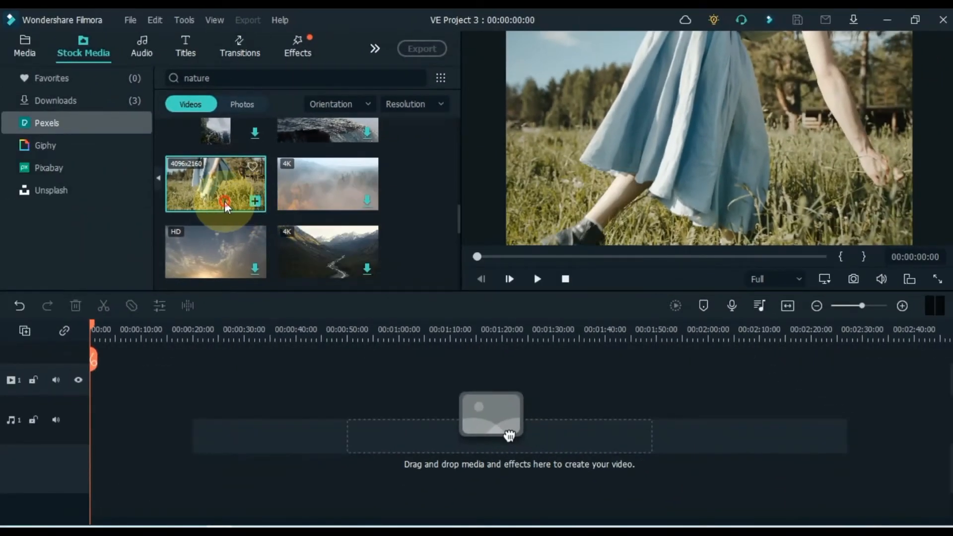
{"action": "double_click", "coordinate": [225, 201]}
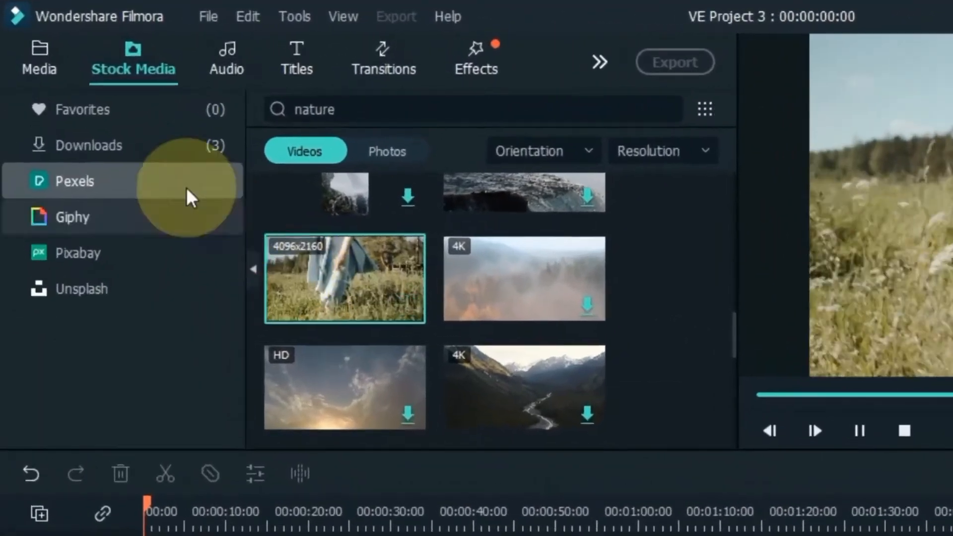
Step: Open the stock media downloads and preview the green parrot photo and the blue-skirt meadow video, pausing playback
{"action": "left_click", "coordinate": [99, 105]}
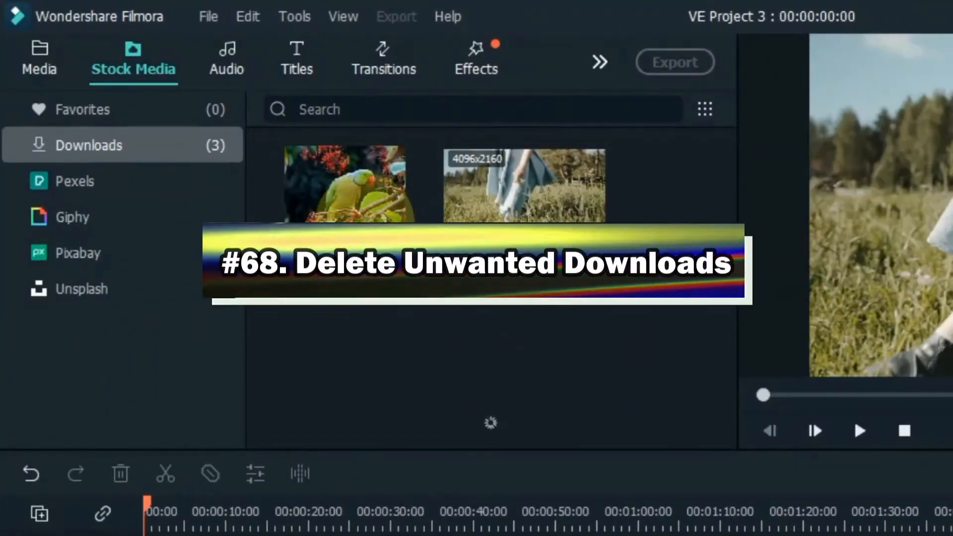
{"action": "double_click", "coordinate": [362, 211]}
{"action": "double_click", "coordinate": [86, 222]}
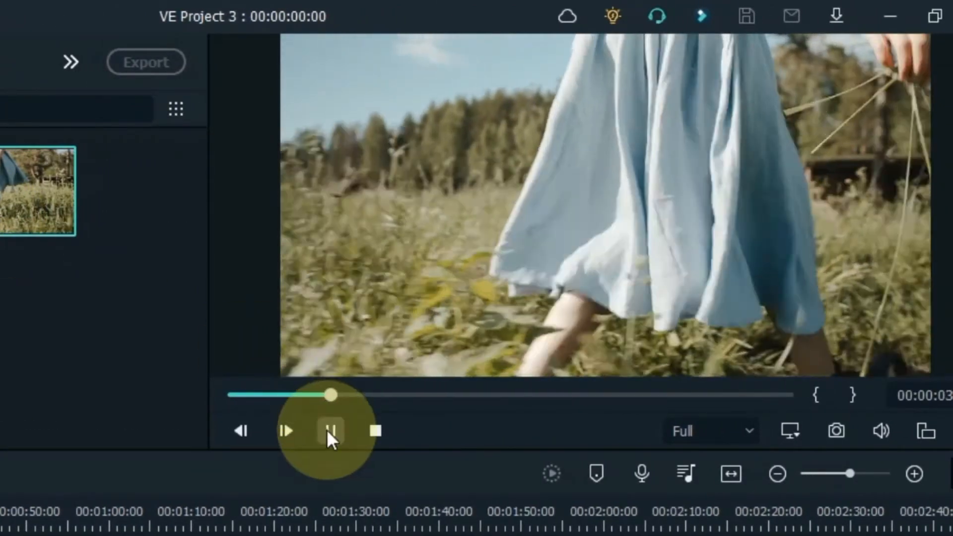
{"action": "left_click", "coordinate": [326, 429]}
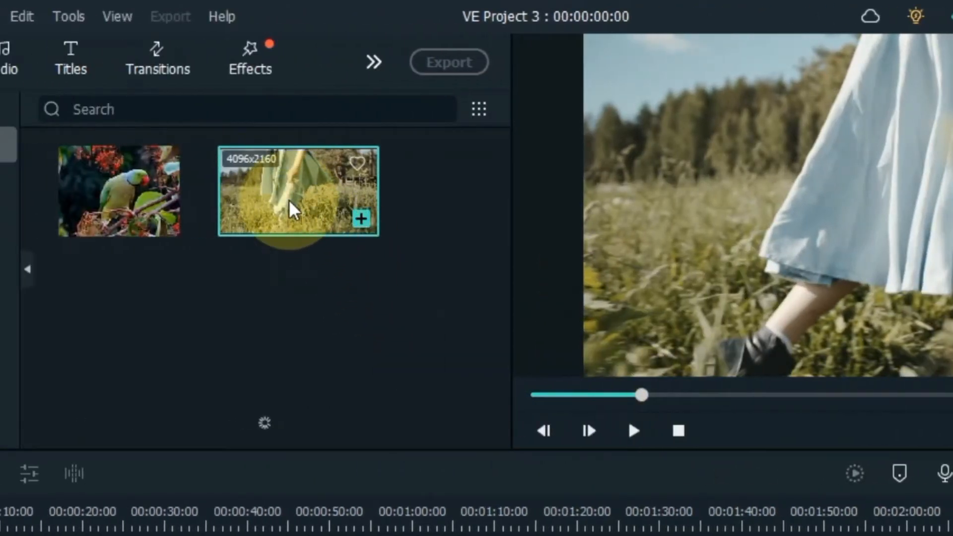
Step: Delete the blue-skirt meadow video from the stock media downloads
{"action": "right_click", "coordinate": [290, 208]}
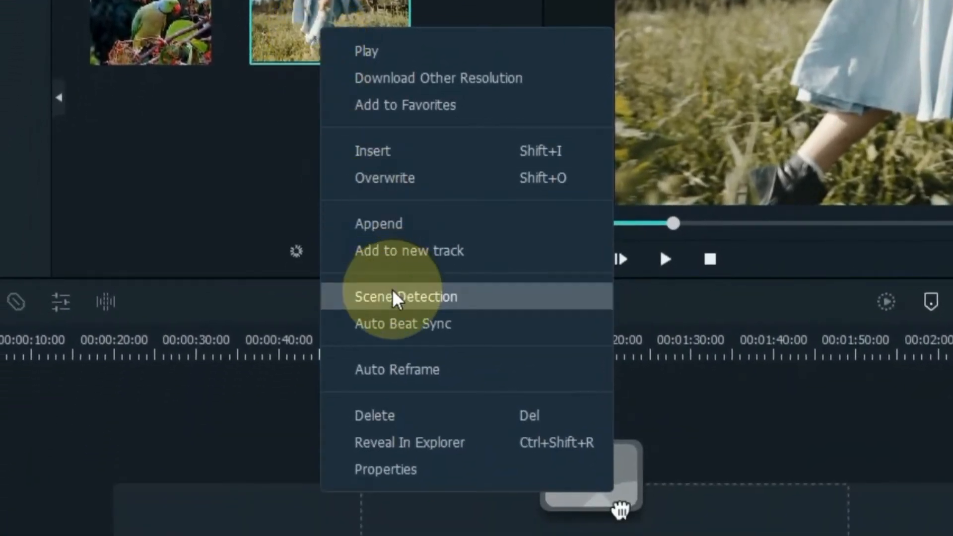
{"action": "left_click", "coordinate": [412, 415]}
{"action": "left_click", "coordinate": [630, 294]}
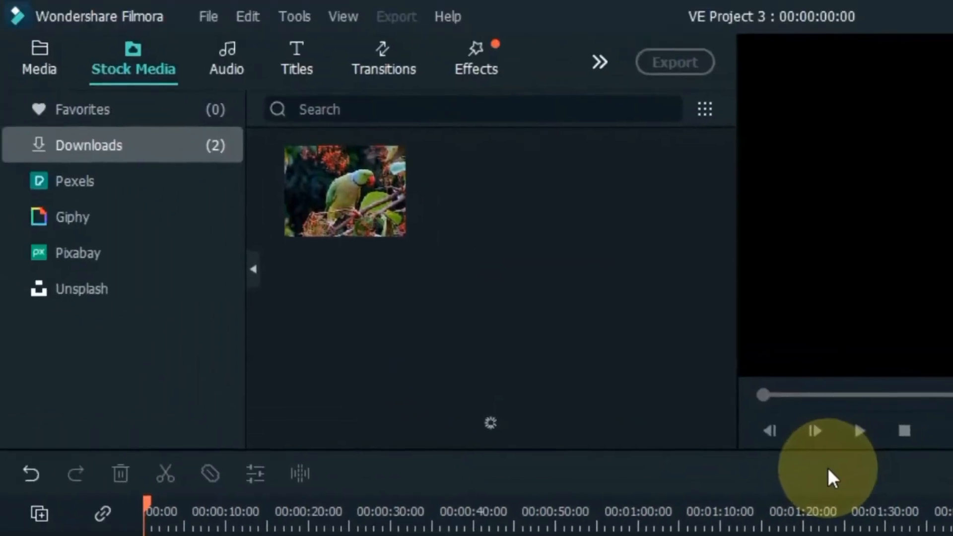
{"action": "right_click", "coordinate": [243, 120]}
{"action": "left_click", "coordinate": [326, 426]}
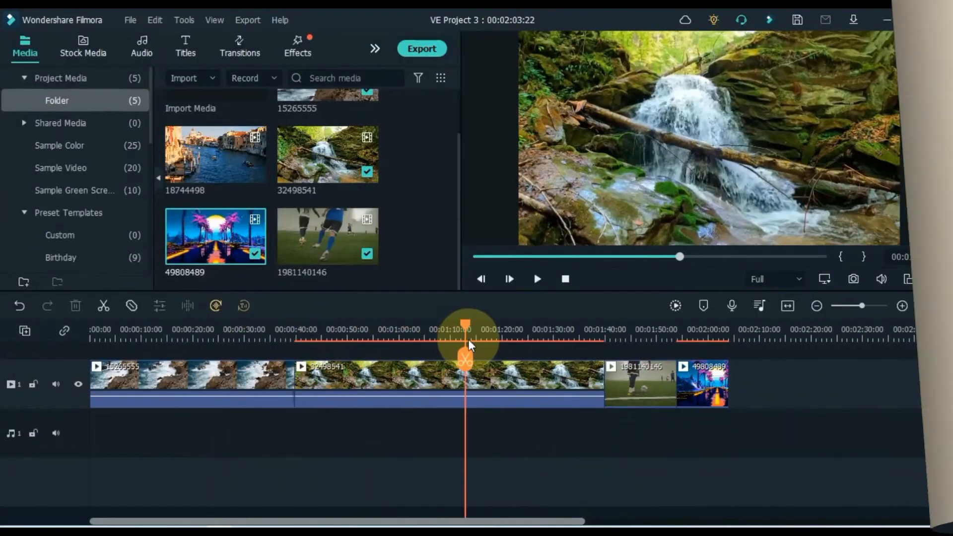
{"action": "left_click_drag", "start_coordinate": [469, 346], "coordinate": [637, 376]}
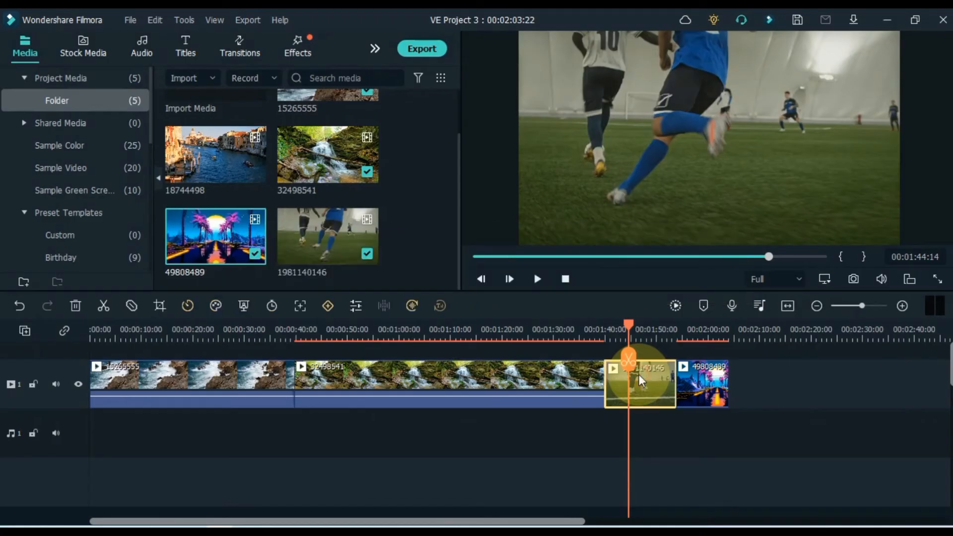
{"action": "double_click", "coordinate": [297, 246]}
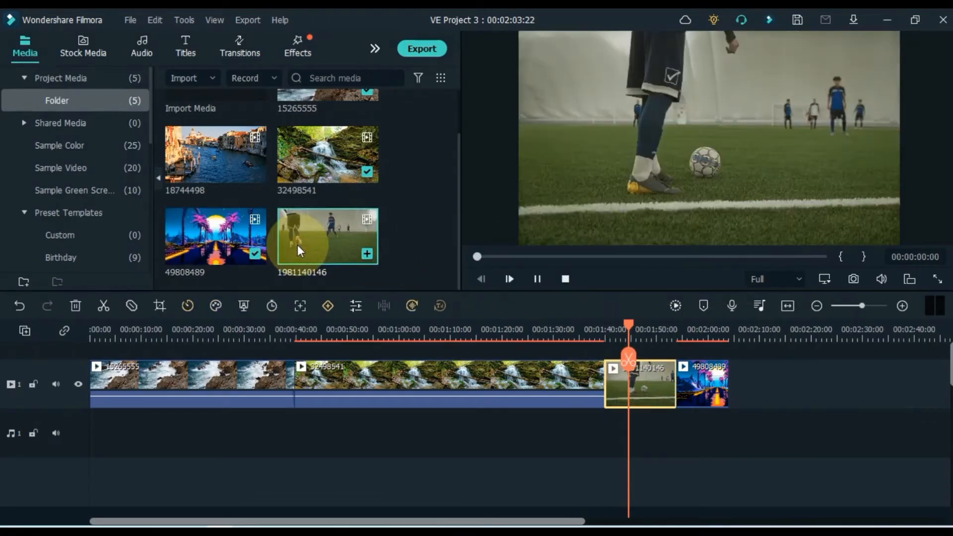
{"action": "right_click", "coordinate": [297, 245]}
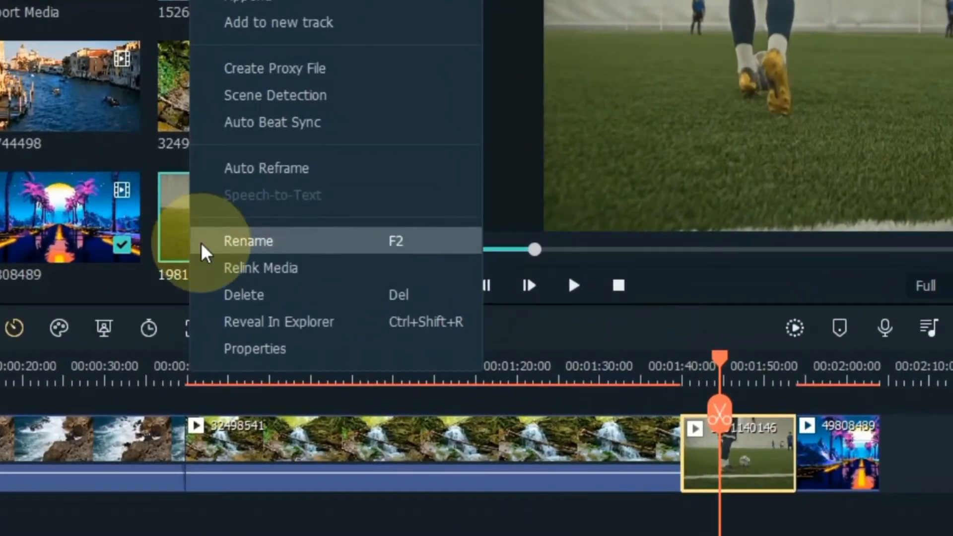
{"action": "left_click", "coordinate": [332, 323]}
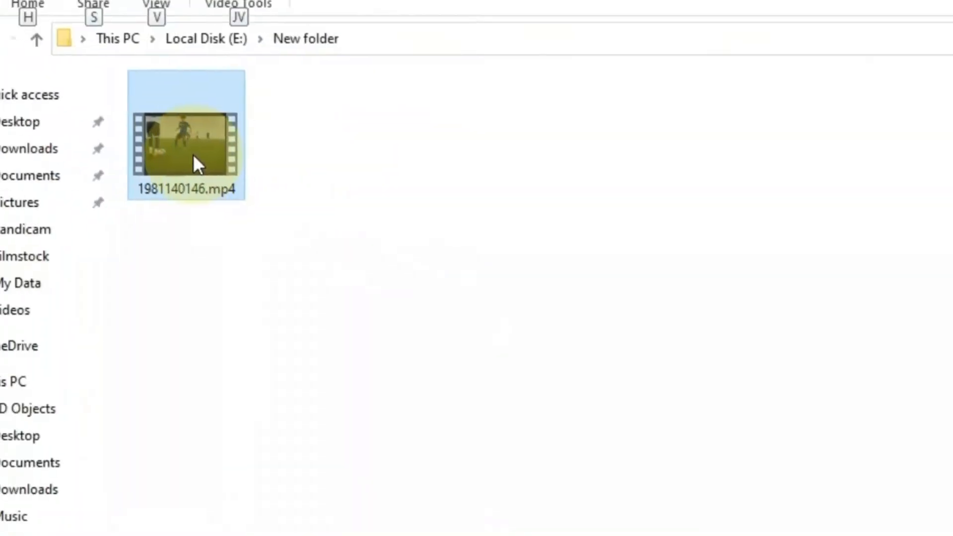
Step: Play the source file 1981140146.mp4 in the video player and close the player
{"action": "double_click", "coordinate": [194, 157]}
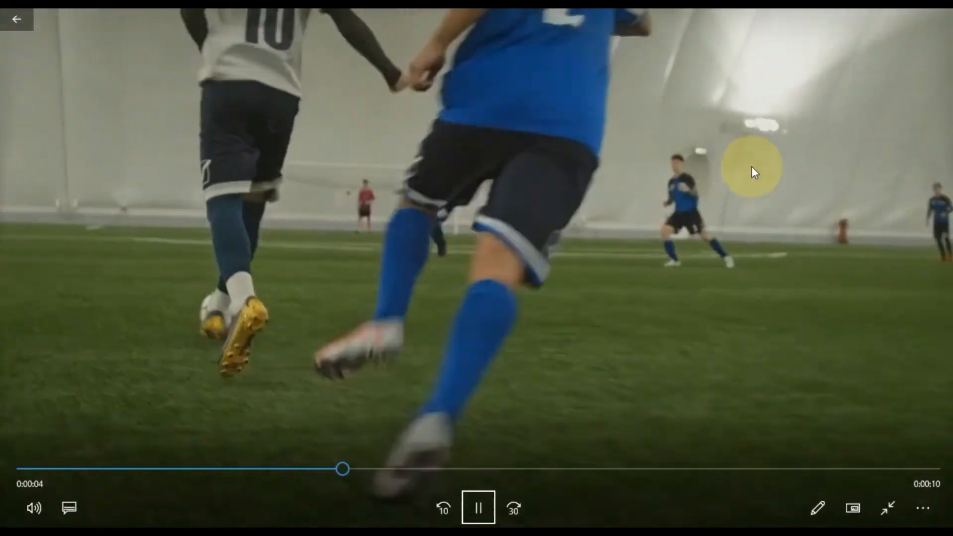
{"action": "left_click", "coordinate": [814, 166]}
{"action": "left_click", "coordinate": [813, 166]}
{"action": "left_click", "coordinate": [935, 16]}
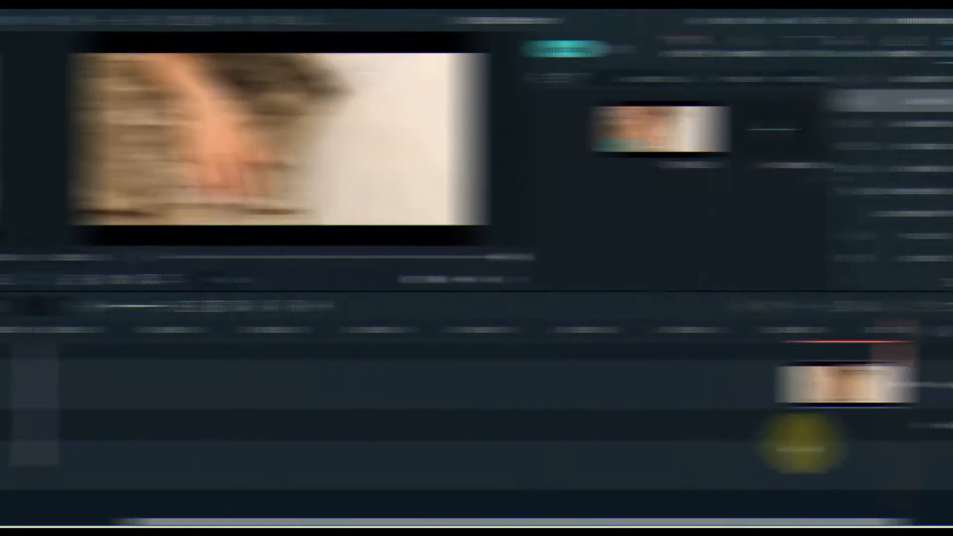
Step: Play wedding clip 16405987 and lower the divider between the time ruler and video track 1
{"action": "key", "text": "space"}
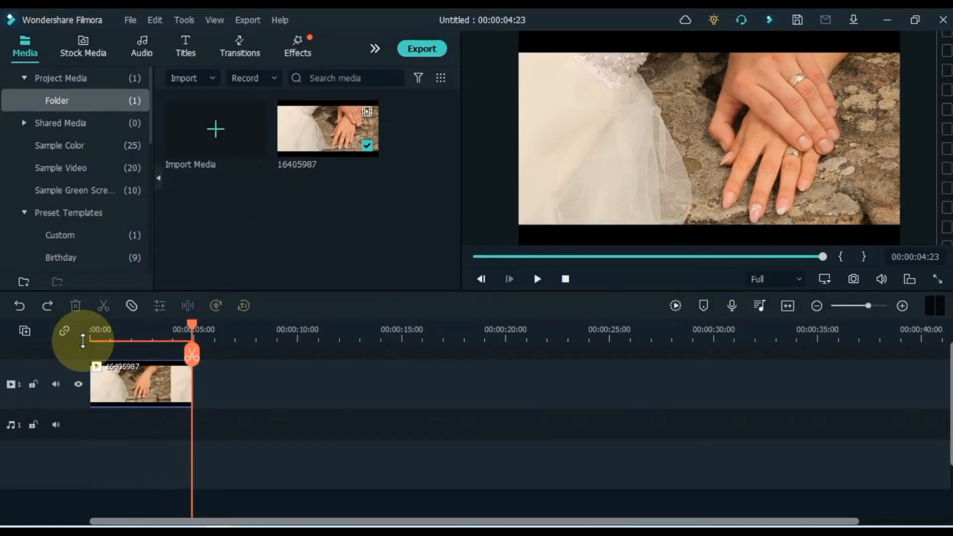
{"action": "left_click_drag", "start_coordinate": [83, 341], "coordinate": [84, 356]}
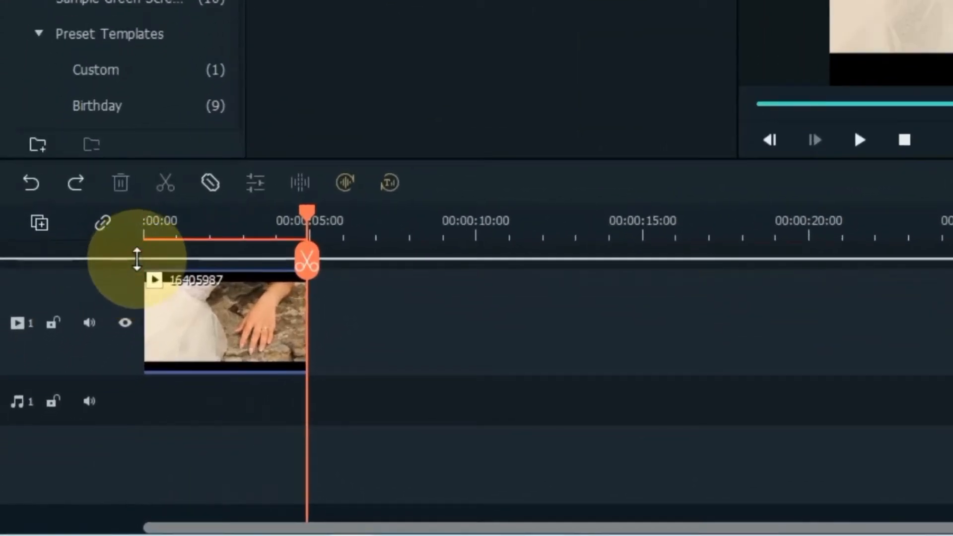
Step: Reduce the video track's height at its upper edge, and set the track height to Small
{"action": "left_click_drag", "start_coordinate": [137, 259], "coordinate": [106, 266]}
{"action": "left_click", "coordinate": [212, 329]}
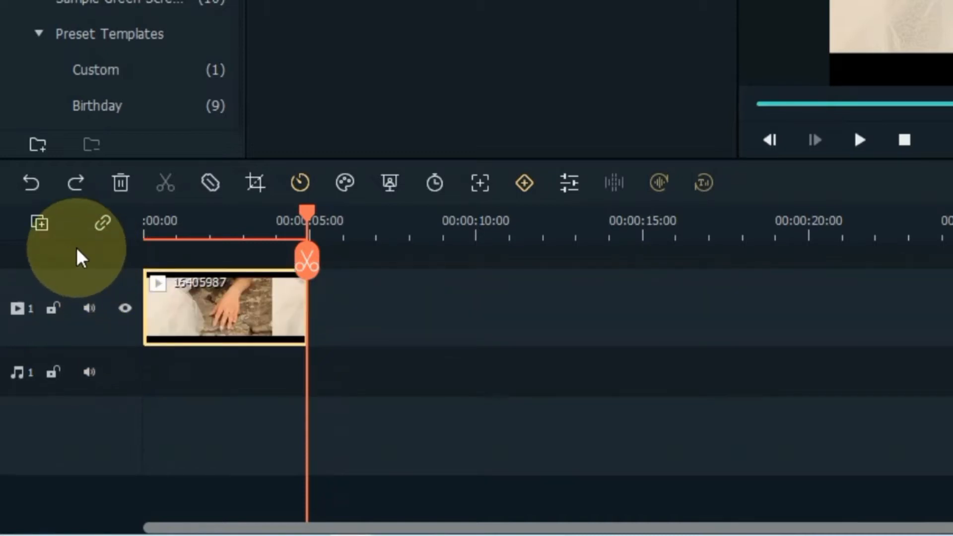
{"action": "left_click", "coordinate": [40, 223]}
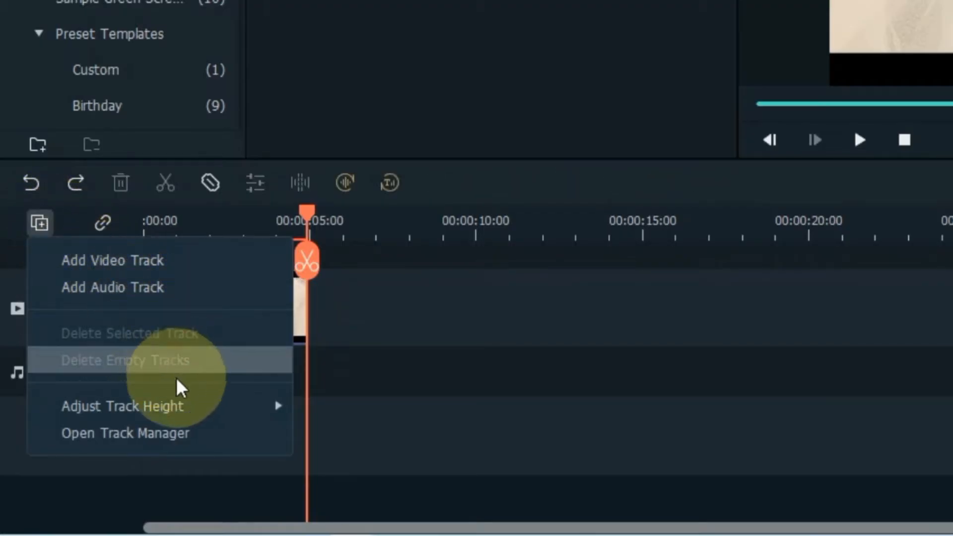
{"action": "mouse_move", "coordinate": [183, 404]}
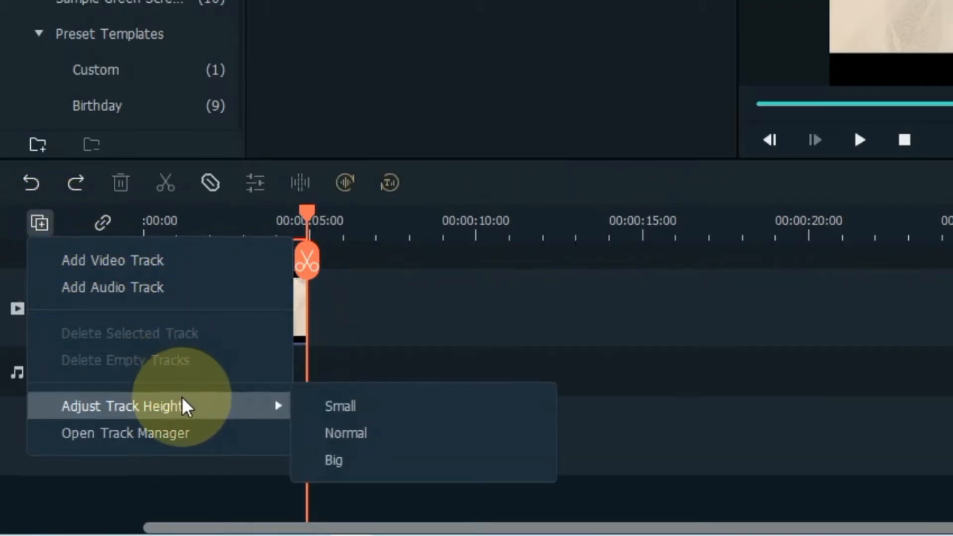
{"action": "left_click", "coordinate": [340, 407]}
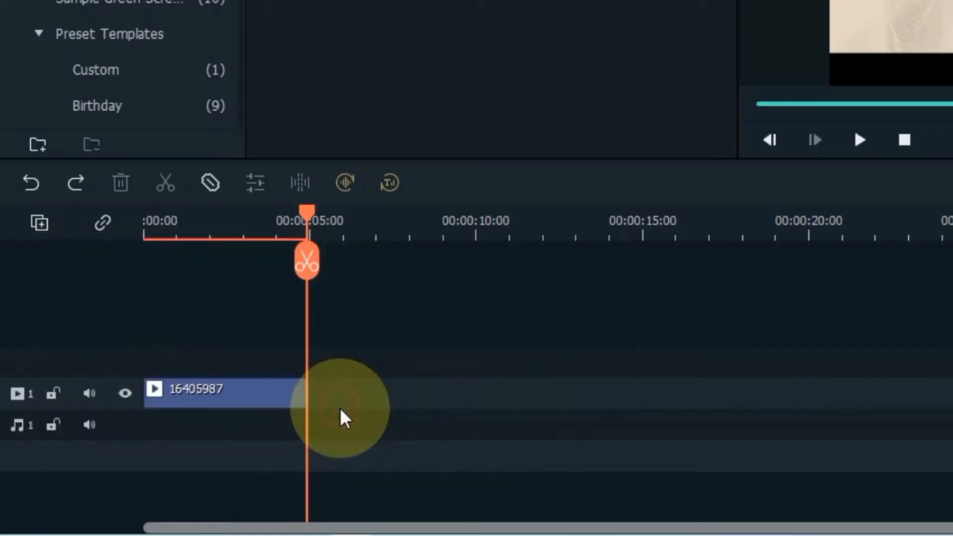
Step: Enlarge the timeline tracks by setting the track height to Big
{"action": "left_click", "coordinate": [41, 223]}
{"action": "mouse_move", "coordinate": [240, 406]}
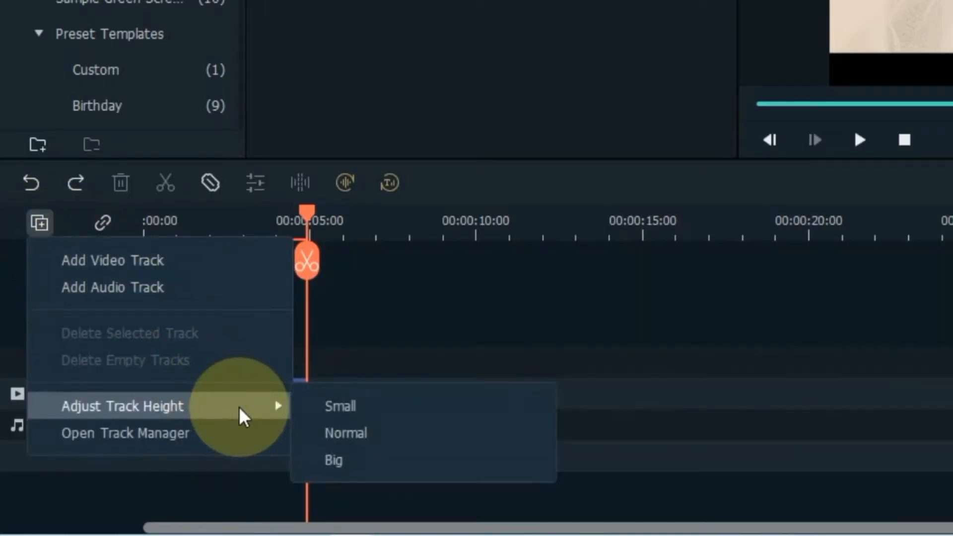
{"action": "left_click", "coordinate": [370, 435]}
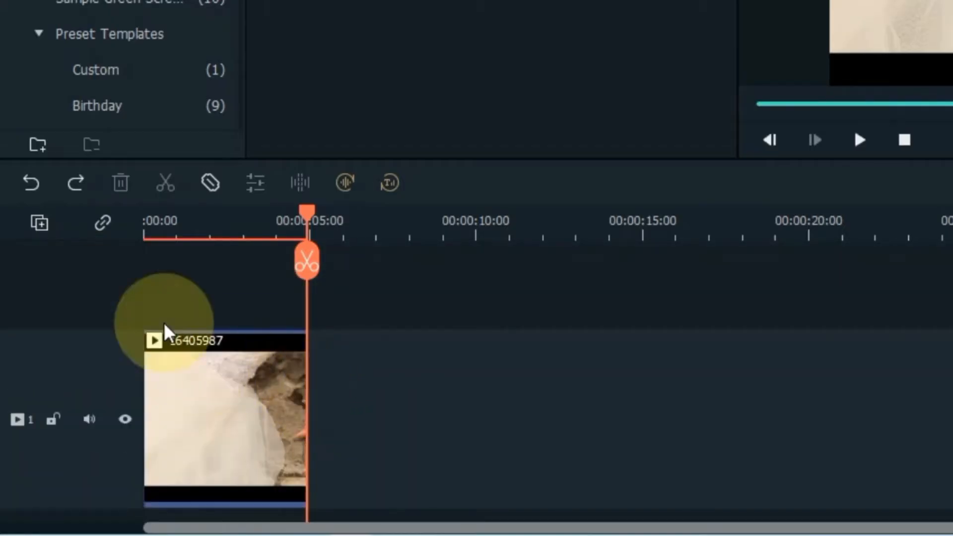
Step: Set the timeline track height to Normal
{"action": "left_click", "coordinate": [40, 223]}
{"action": "mouse_move", "coordinate": [188, 406]}
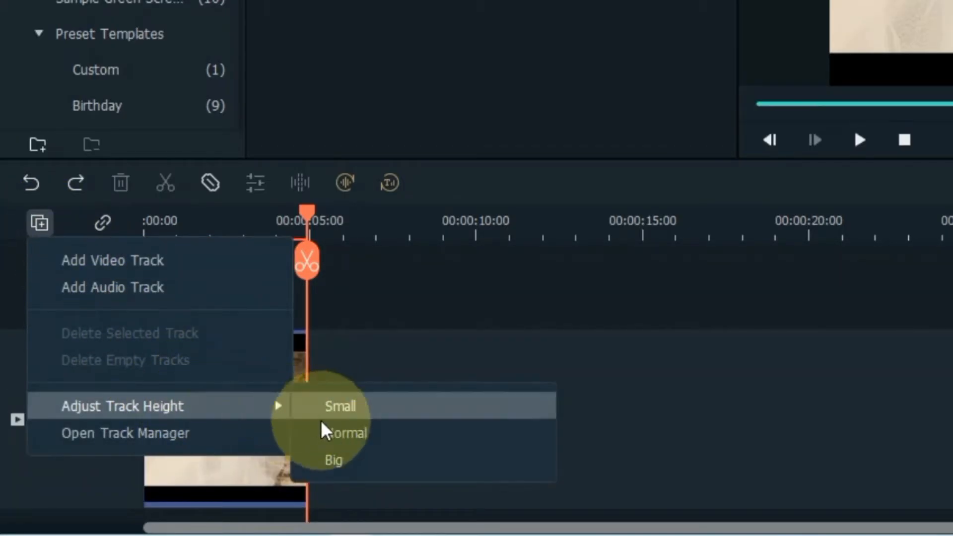
{"action": "left_click", "coordinate": [380, 433]}
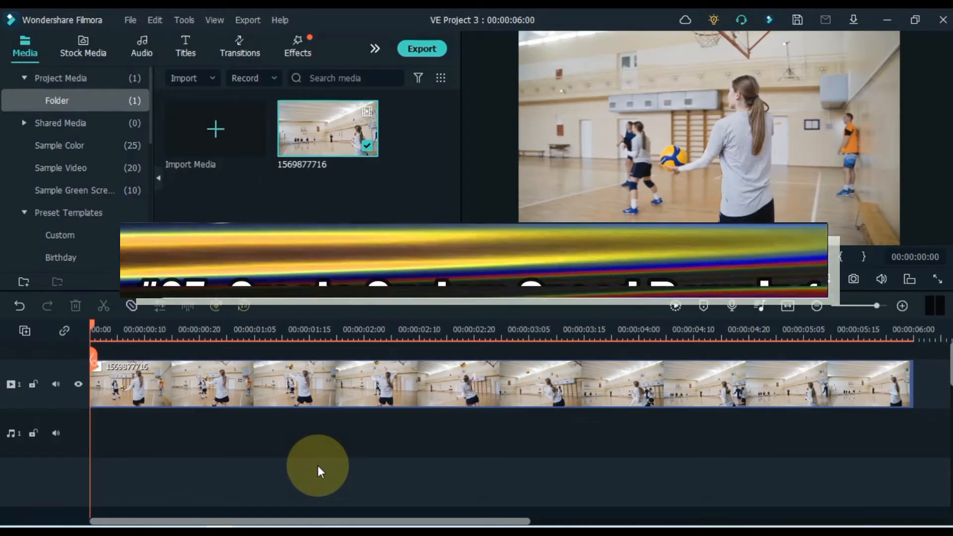
{"action": "right_click", "coordinate": [256, 393]}
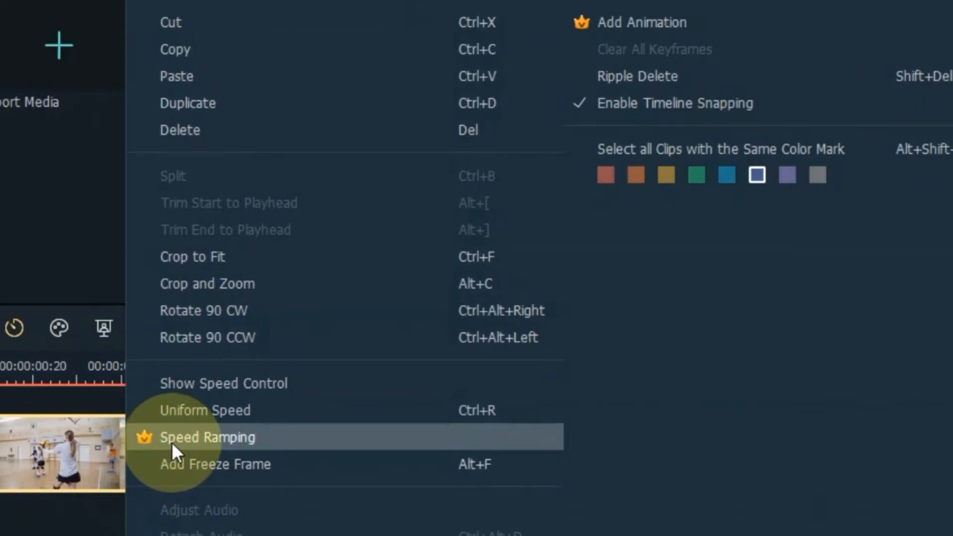
{"action": "left_click", "coordinate": [172, 442]}
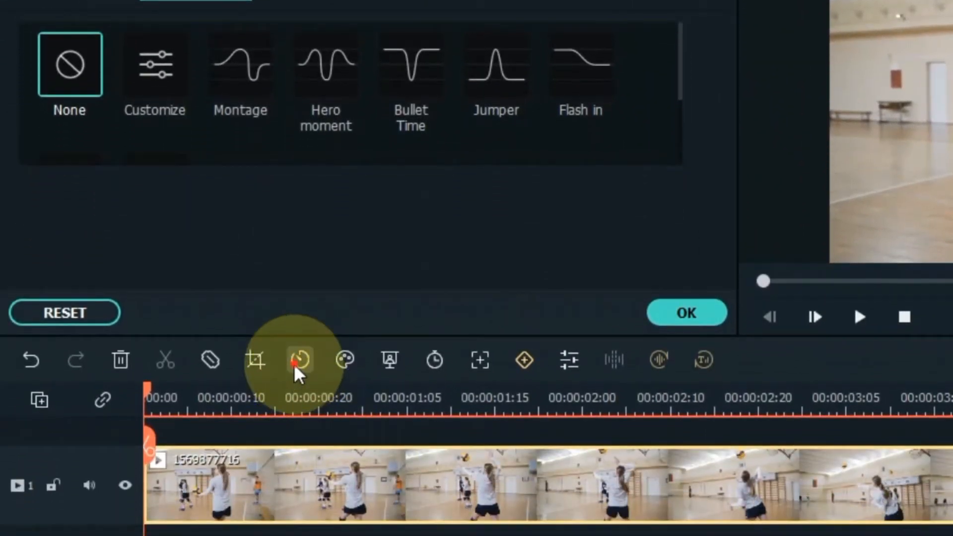
{"action": "left_click", "coordinate": [296, 476]}
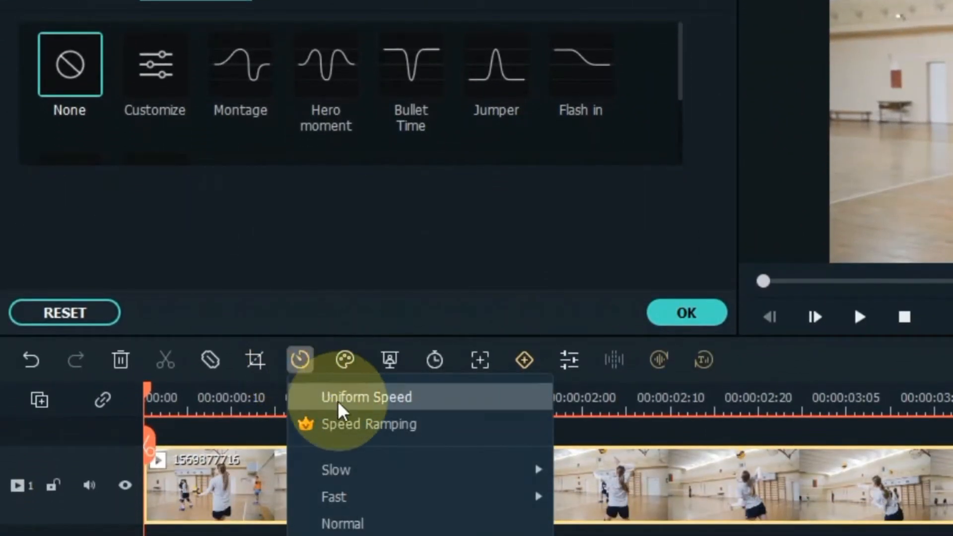
{"action": "left_click", "coordinate": [425, 425]}
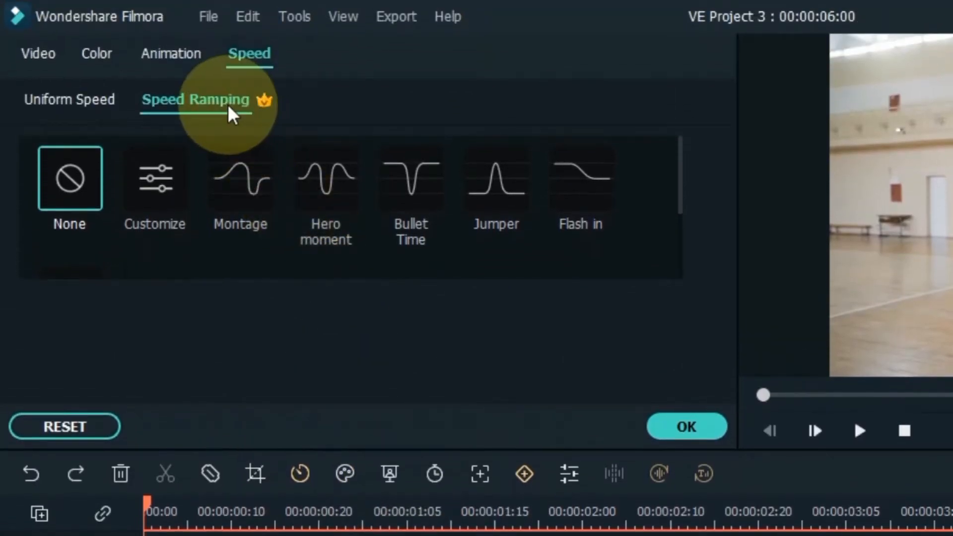
{"action": "left_click", "coordinate": [149, 185]}
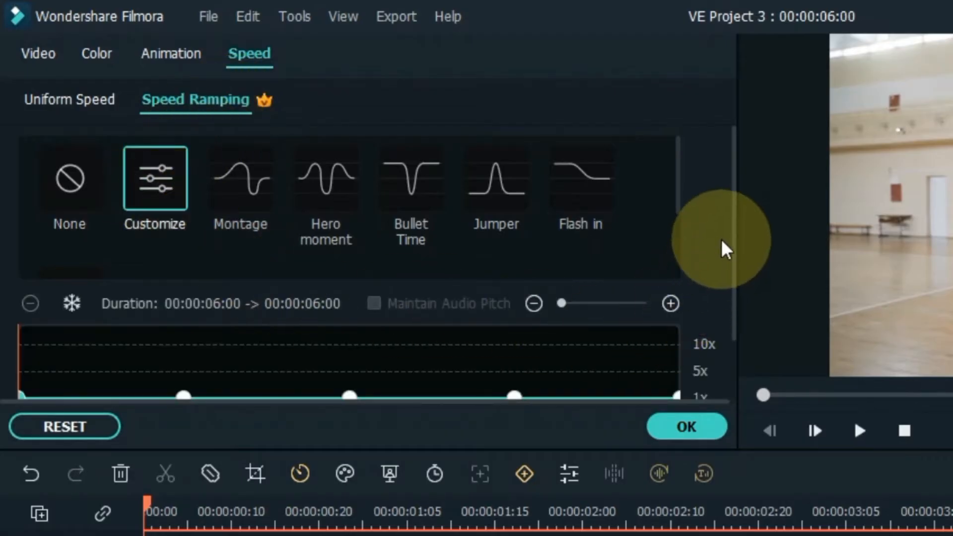
Step: Shape the speed curve with points at about 0.5x, 5x, 3.3x, 0.5x and 5x from start to end, and preview the clip
{"action": "left_click_drag", "start_coordinate": [731, 223], "coordinate": [723, 291]}
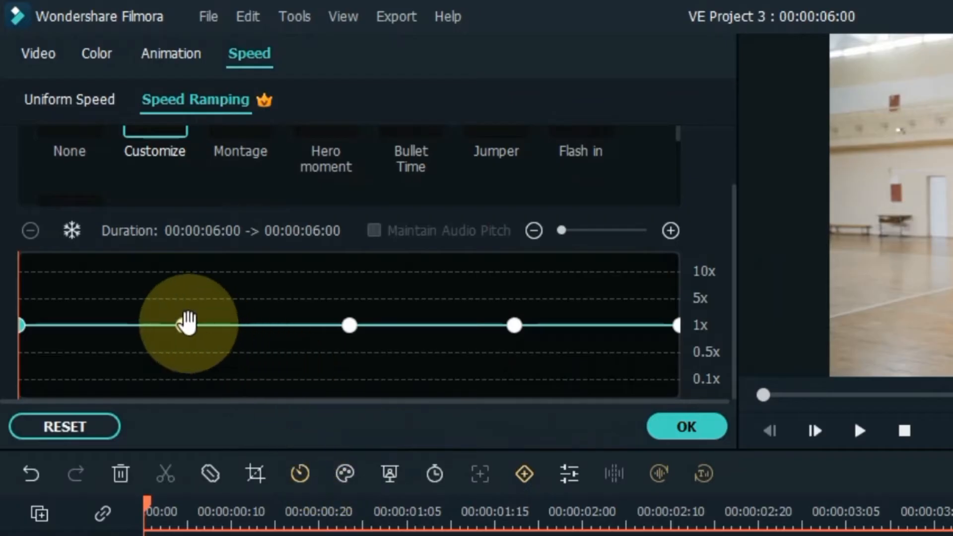
{"action": "left_click_drag", "start_coordinate": [187, 324], "coordinate": [185, 318]}
{"action": "left_click_drag", "start_coordinate": [514, 325], "coordinate": [512, 357]}
{"action": "left_click_drag", "start_coordinate": [350, 325], "coordinate": [364, 311]}
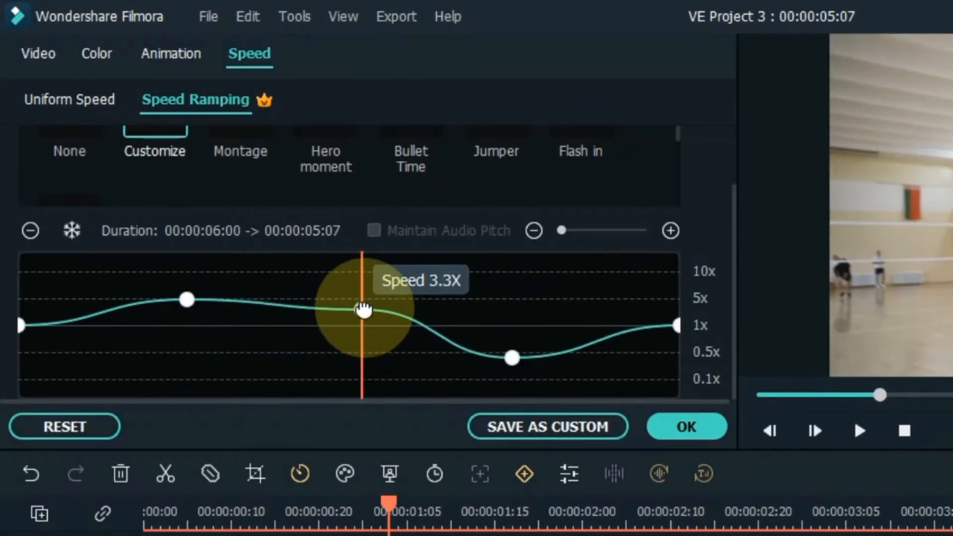
{"action": "left_click_drag", "start_coordinate": [676, 325], "coordinate": [660, 302]}
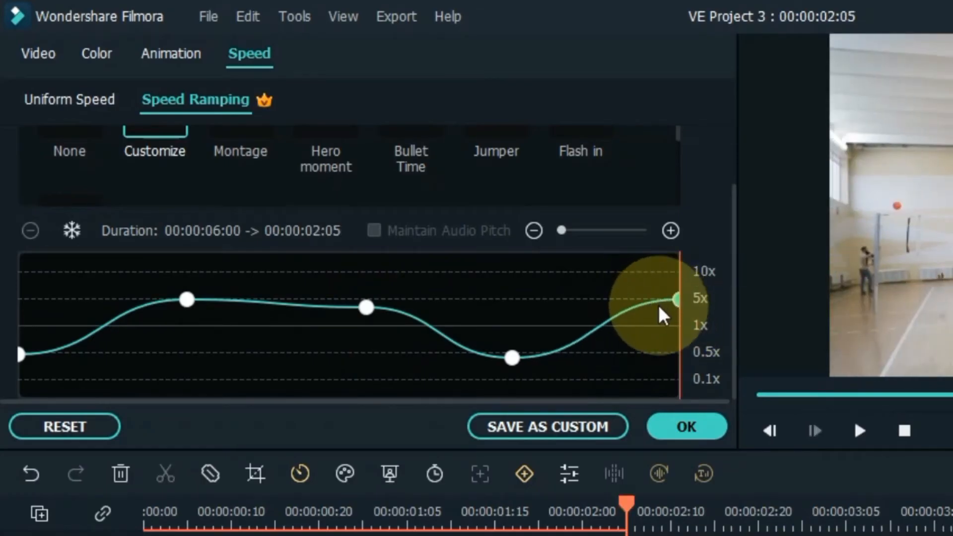
{"action": "left_click", "coordinate": [291, 511]}
{"action": "key", "text": "space"}
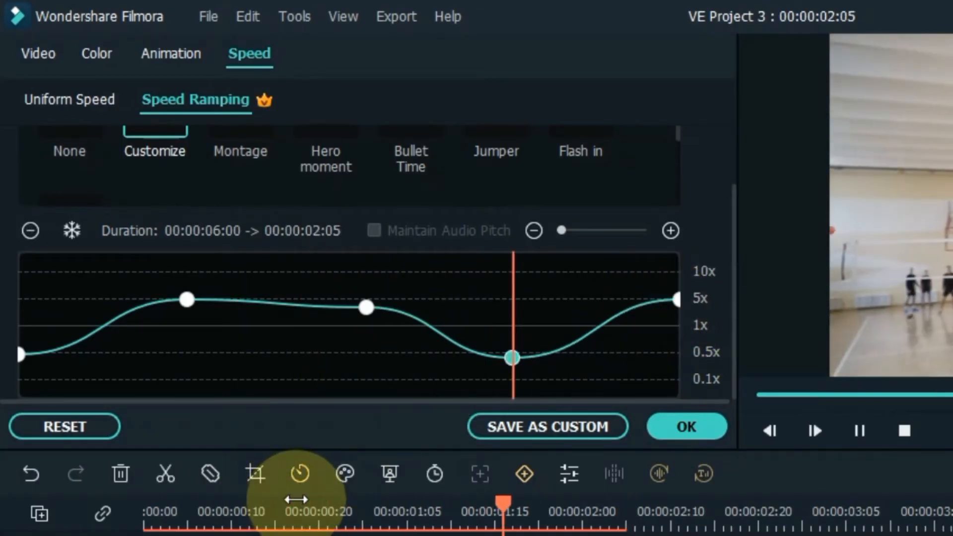
Step: Save the speed curve as a custom preset named "New speed ramping effect"
{"action": "scroll", "coordinate": [311, 334], "scroll_direction": "up", "scroll_amount": 2}
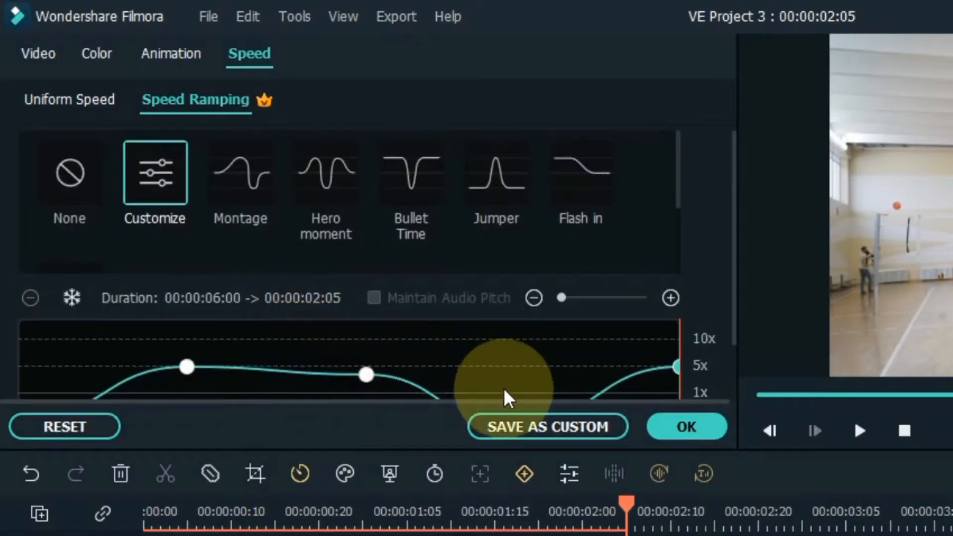
{"action": "left_click", "coordinate": [545, 426]}
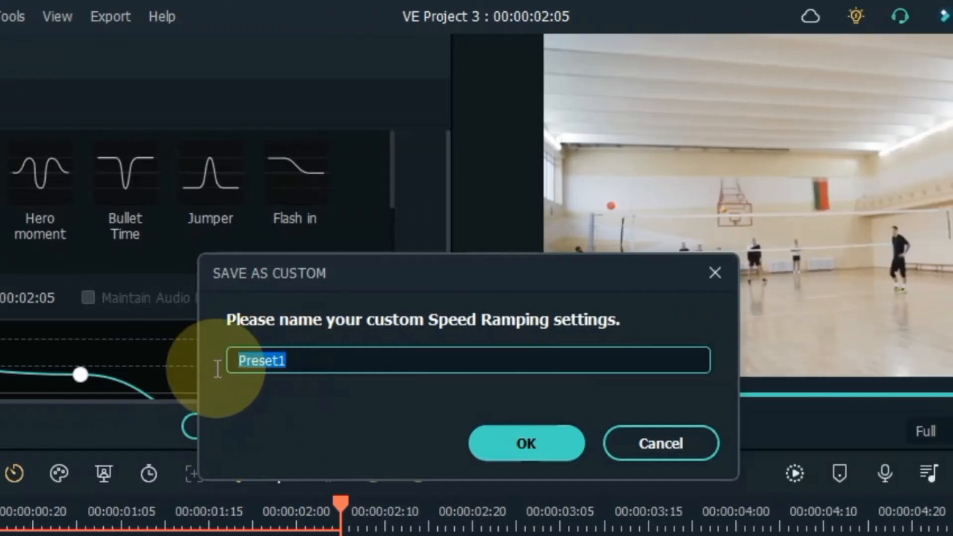
{"action": "key", "text": "BackSpace"}
{"action": "type", "text": "New speed "}
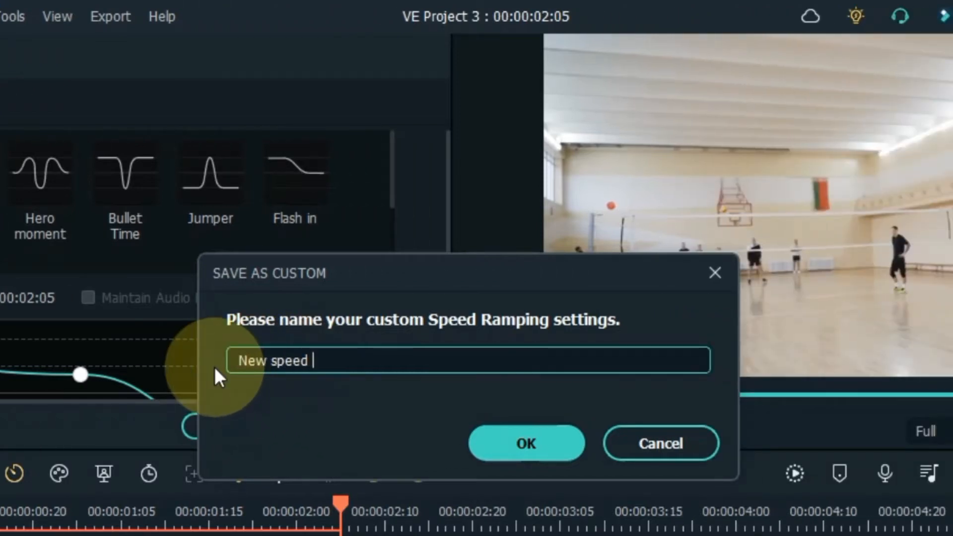
{"action": "type", "text": "ramping ef"}
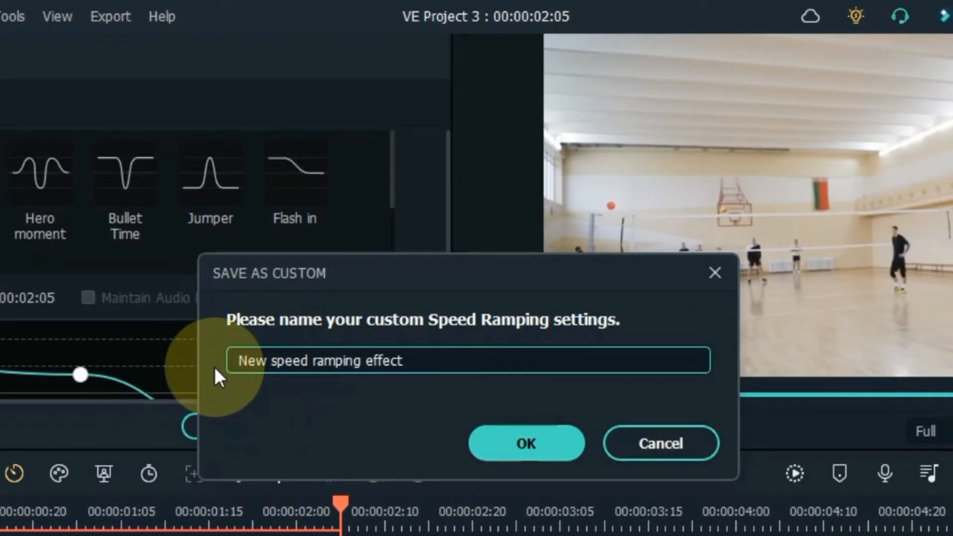
{"action": "type", "text": "fect"}
{"action": "left_click", "coordinate": [507, 438]}
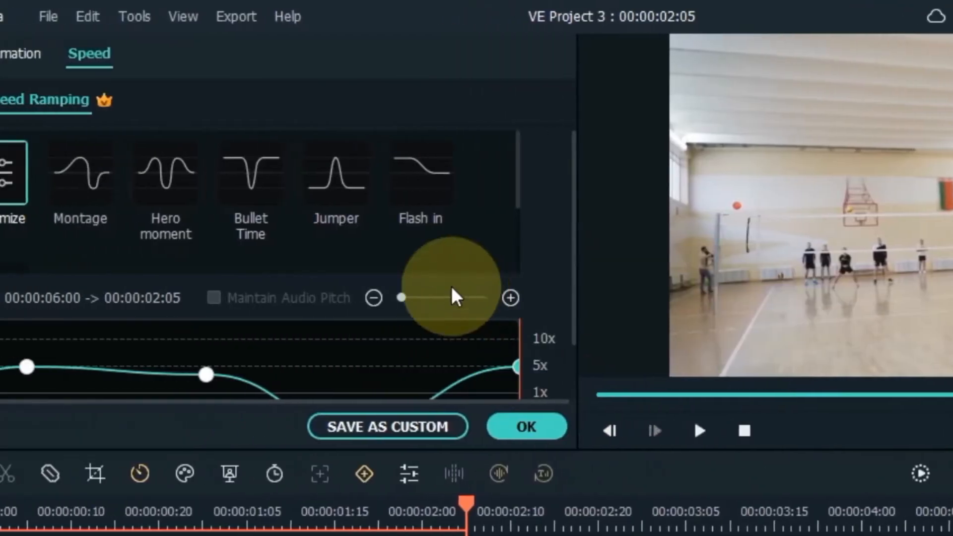
Step: Apply the saved "New speed ramping effect" preset to the clip and play it from near the beginning
{"action": "left_click_drag", "start_coordinate": [518, 178], "coordinate": [515, 228]}
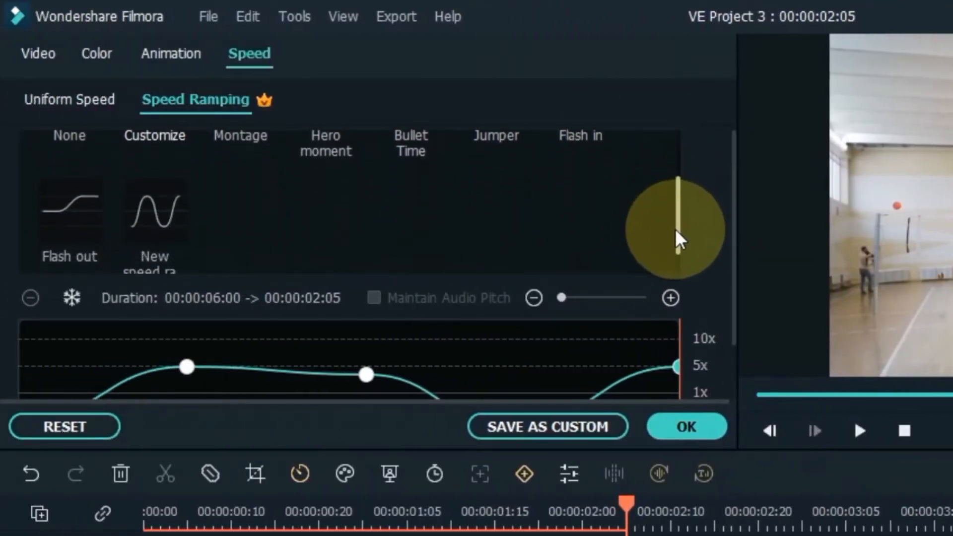
{"action": "left_click_drag", "start_coordinate": [676, 231], "coordinate": [649, 236]}
{"action": "left_click", "coordinate": [149, 189]}
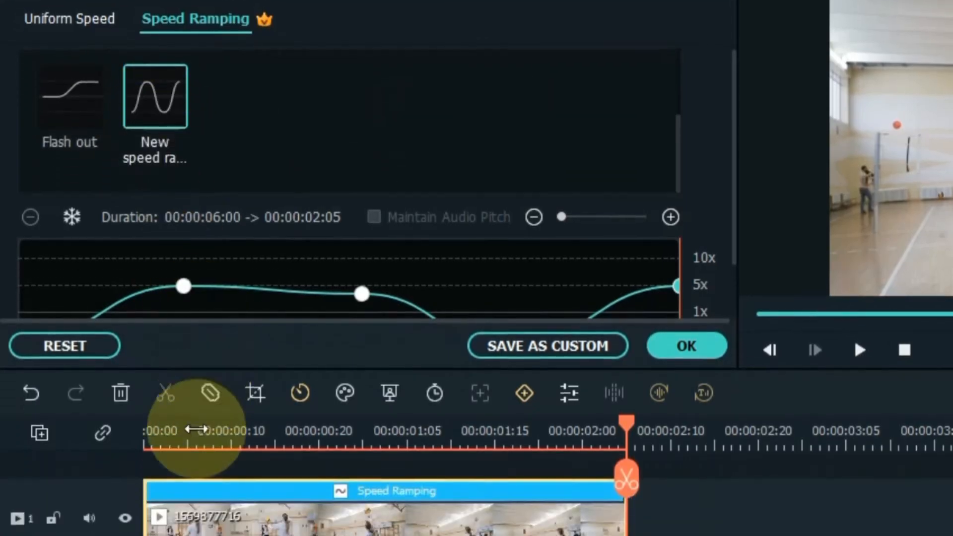
{"action": "left_click", "coordinate": [193, 517]}
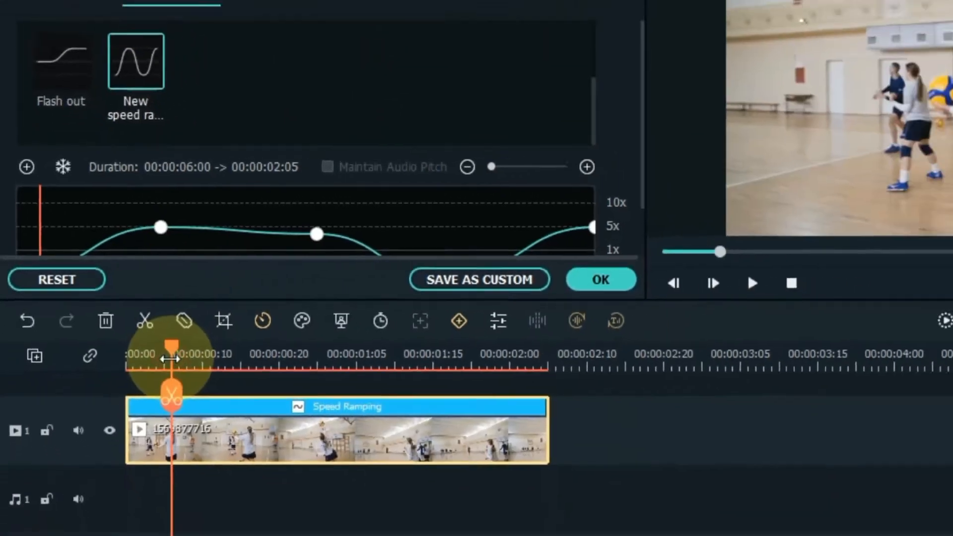
{"action": "key", "text": "space"}
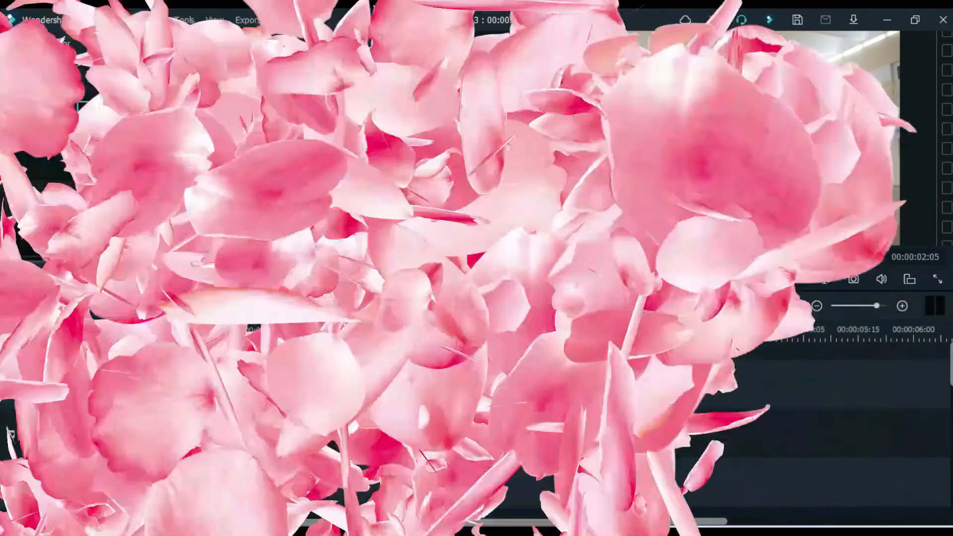
Step: Add a 5.0-second freeze frame to the clip just after 00:00:01:05 and play it back
{"action": "left_click", "coordinate": [159, 337]}
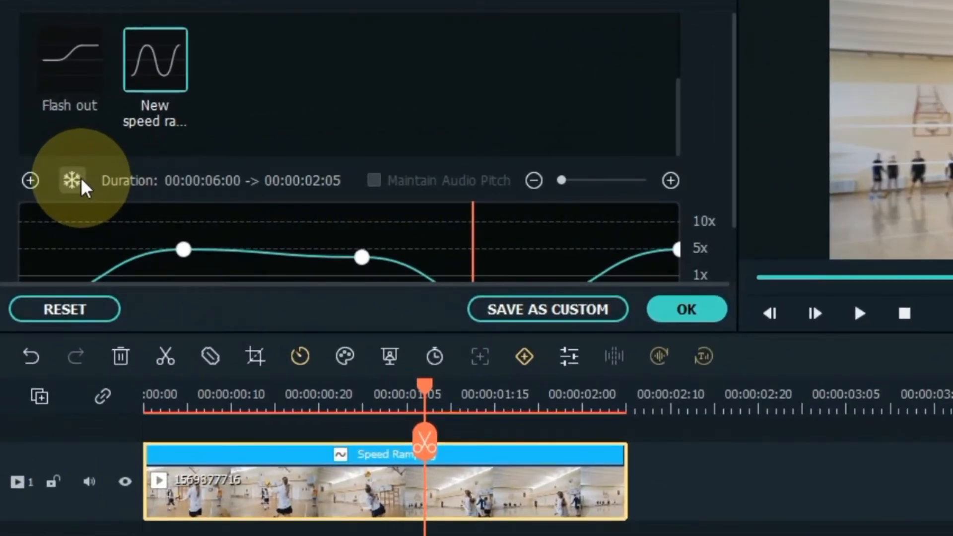
{"action": "left_click", "coordinate": [72, 181]}
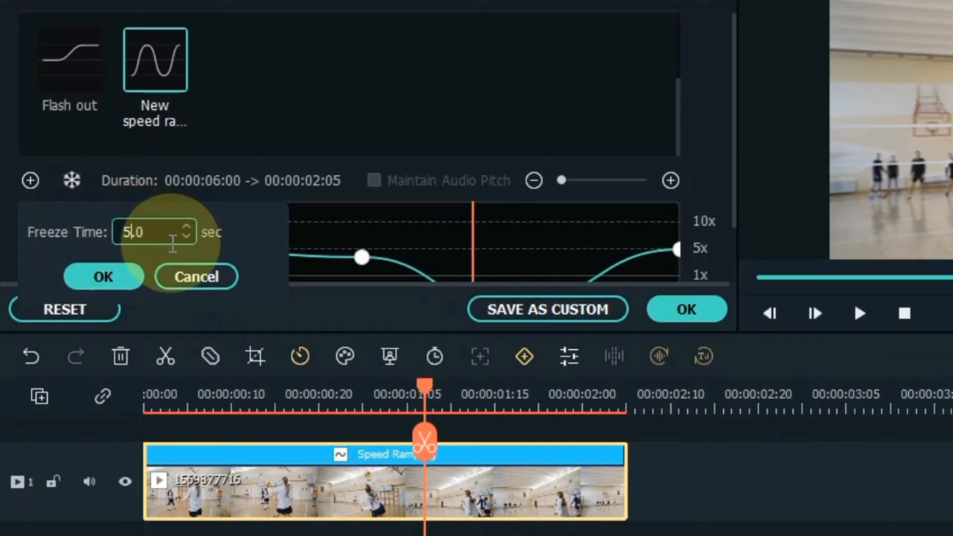
{"action": "left_click", "coordinate": [105, 277]}
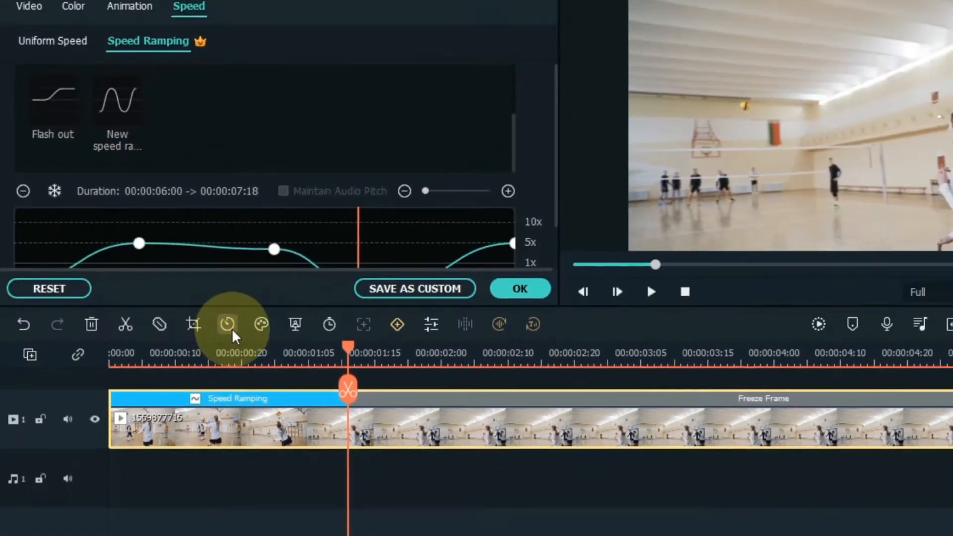
{"action": "key", "text": "space"}
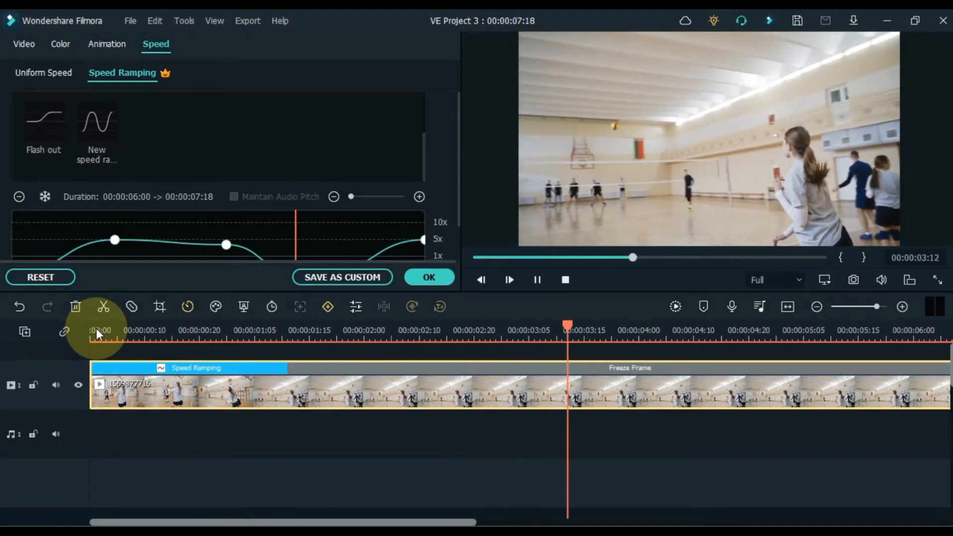
Step: Shorten the Freeze Frame segment on the timeline to less than one second and play back the clip
{"action": "left_click_drag", "start_coordinate": [508, 334], "coordinate": [454, 329]}
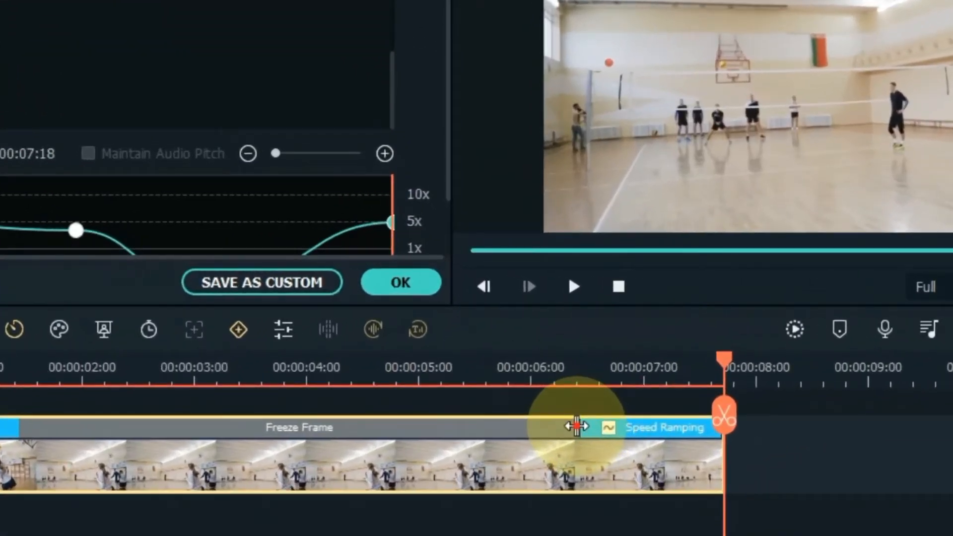
{"action": "left_click_drag", "start_coordinate": [541, 367], "coordinate": [311, 353]}
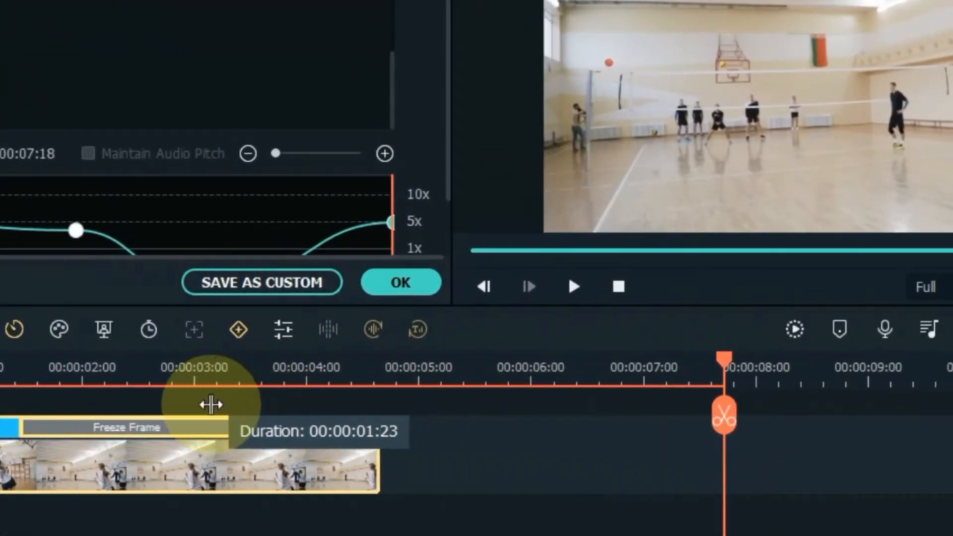
{"action": "left_click_drag", "start_coordinate": [211, 404], "coordinate": [55, 406]}
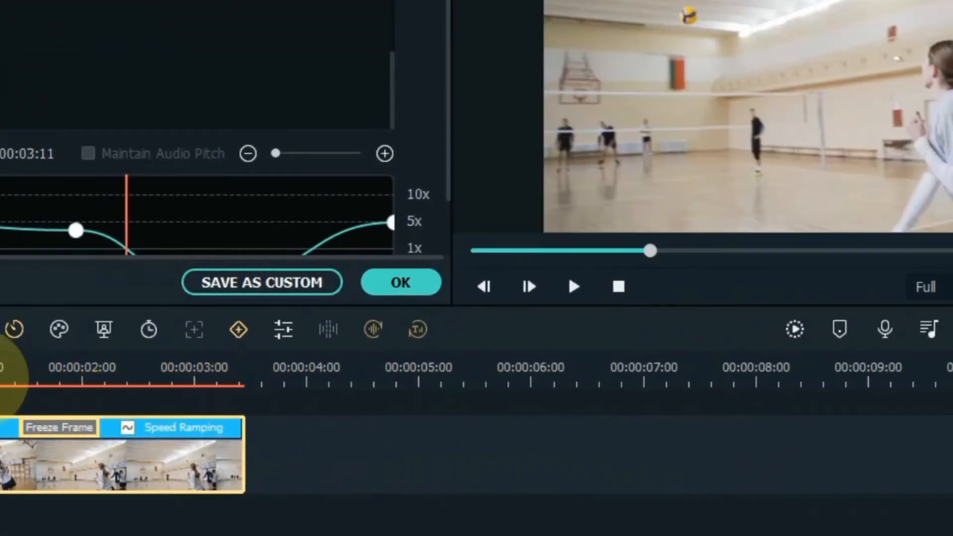
{"action": "key", "text": "space"}
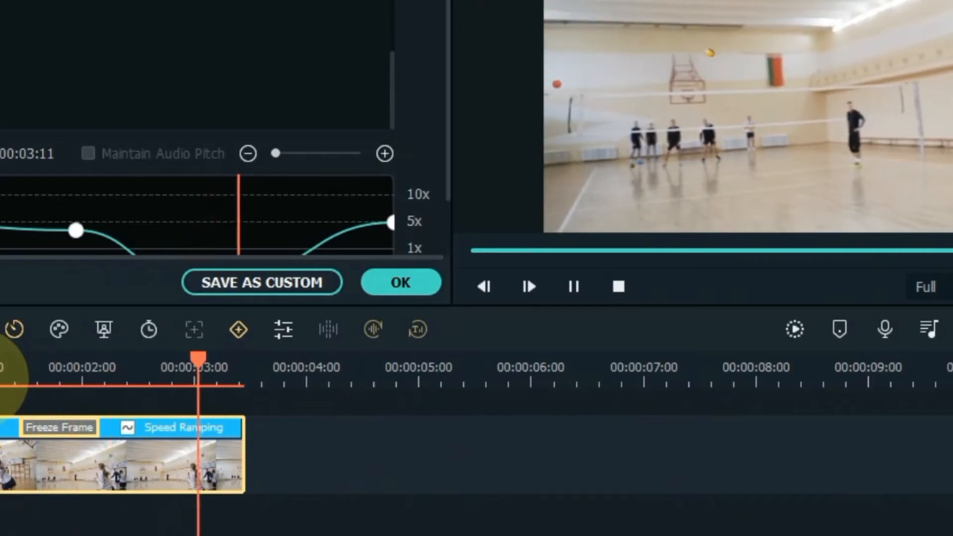
{"action": "key", "text": "space"}
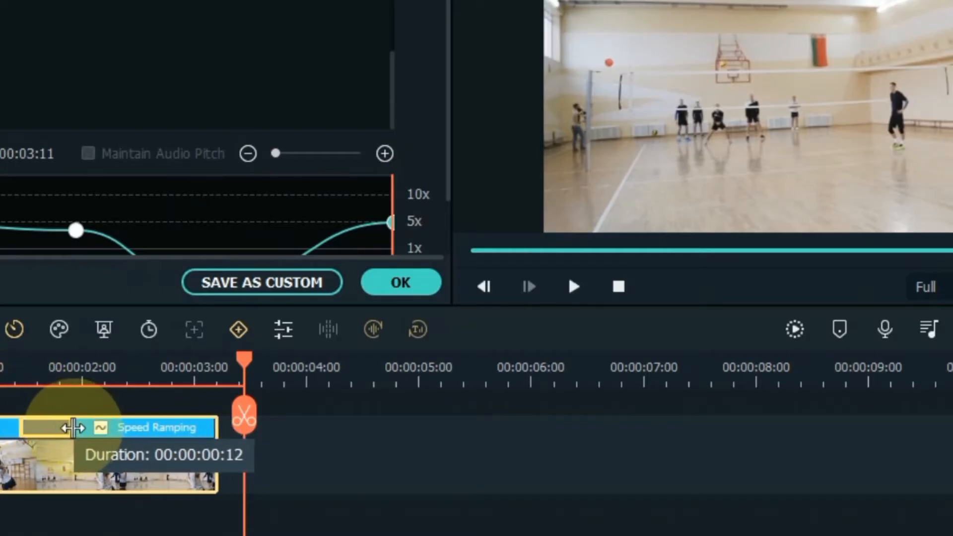
Step: Trim the Freeze Frame segment slightly shorter on the timeline and play the clip from near the beginning
{"action": "left_click_drag", "start_coordinate": [73, 427], "coordinate": [64, 428]}
{"action": "left_click", "coordinate": [11, 371]}
{"action": "key", "text": "space"}
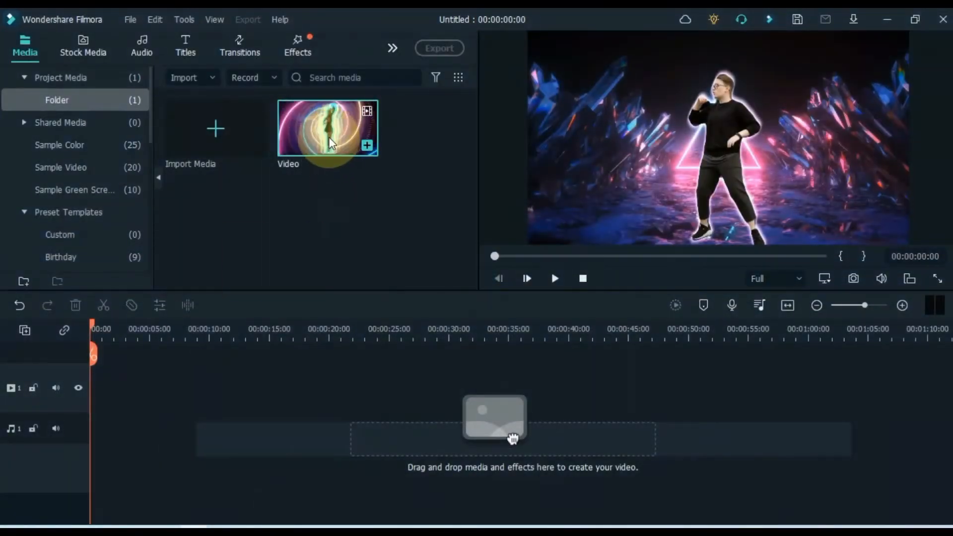
Step: Place the media clip named Video at the start of video track 1 and play its opening seconds
{"action": "left_click_drag", "start_coordinate": [513, 438], "coordinate": [93, 388]}
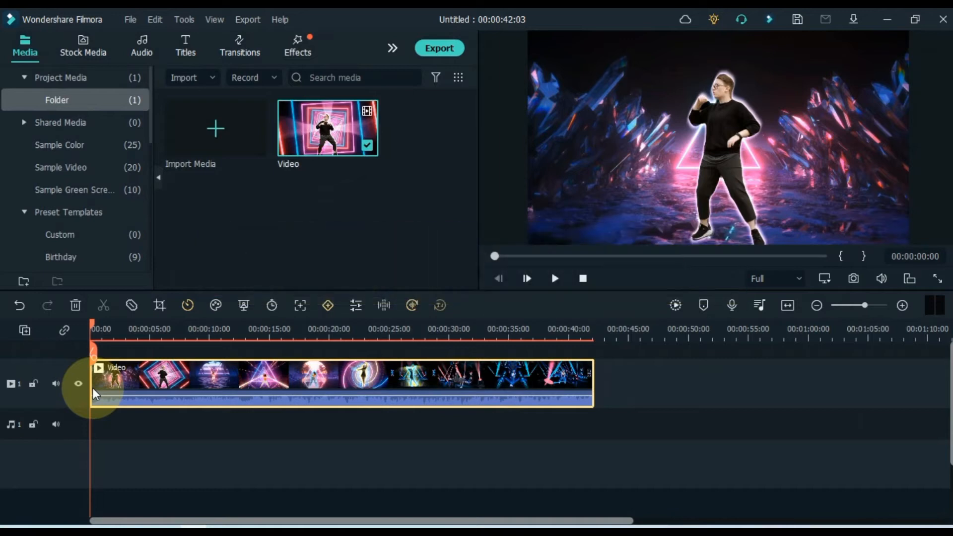
{"action": "left_click", "coordinate": [555, 279]}
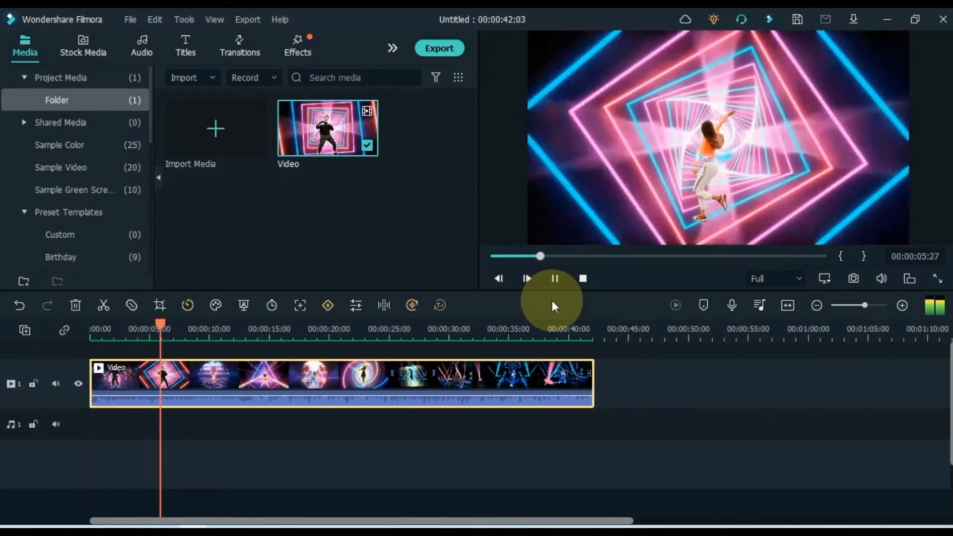
{"action": "key", "text": "space"}
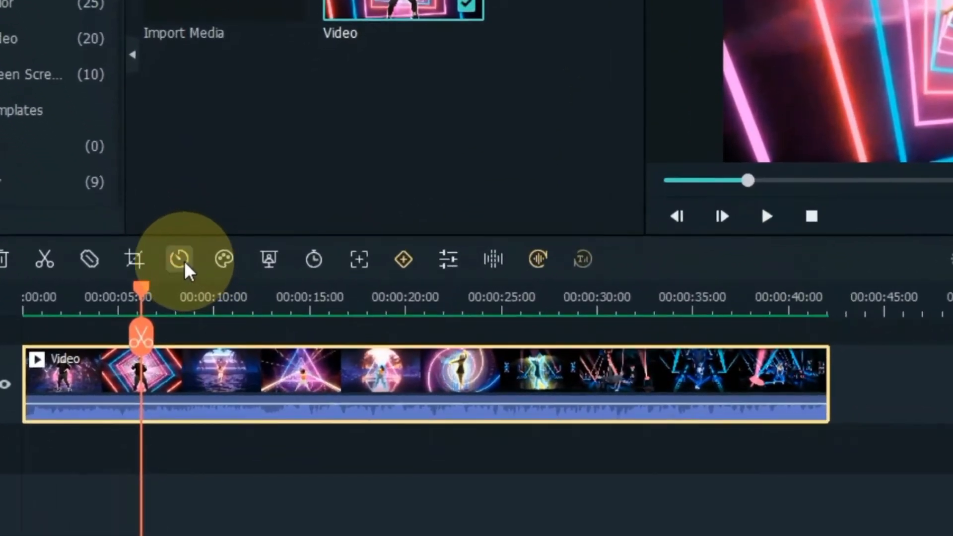
Step: Set the clip's uniform speed to 1.51 and play it back, including from near the beginning
{"action": "left_click", "coordinate": [179, 259]}
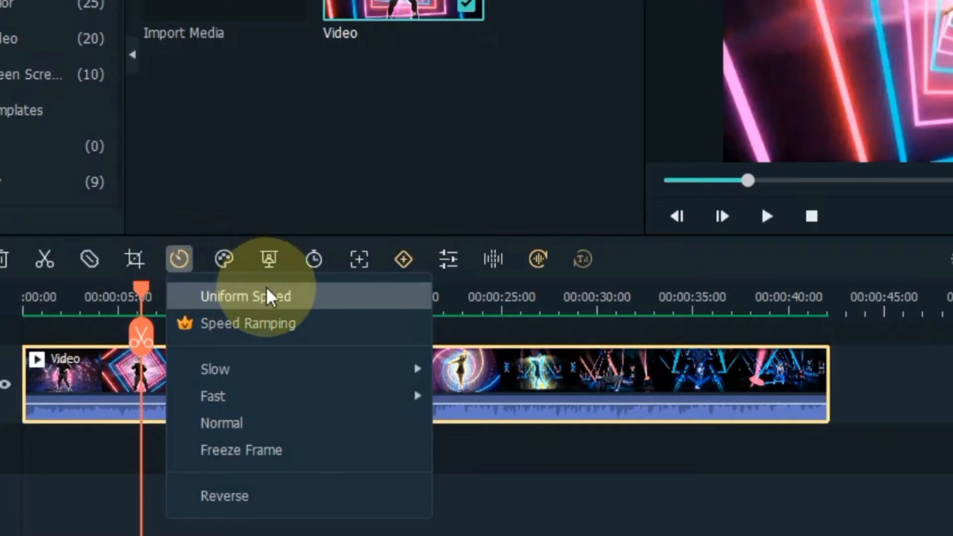
{"action": "left_click", "coordinate": [306, 294]}
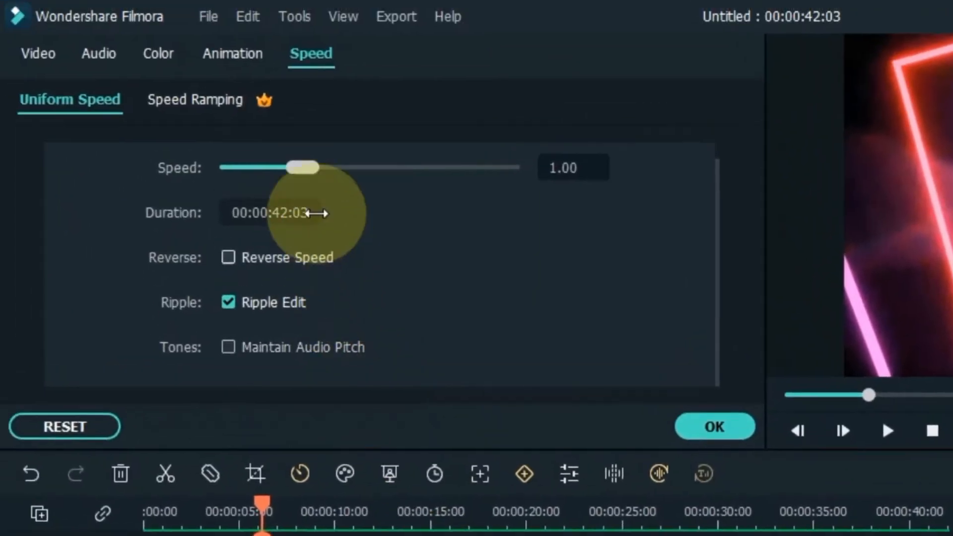
{"action": "left_click_drag", "start_coordinate": [310, 167], "coordinate": [346, 174]}
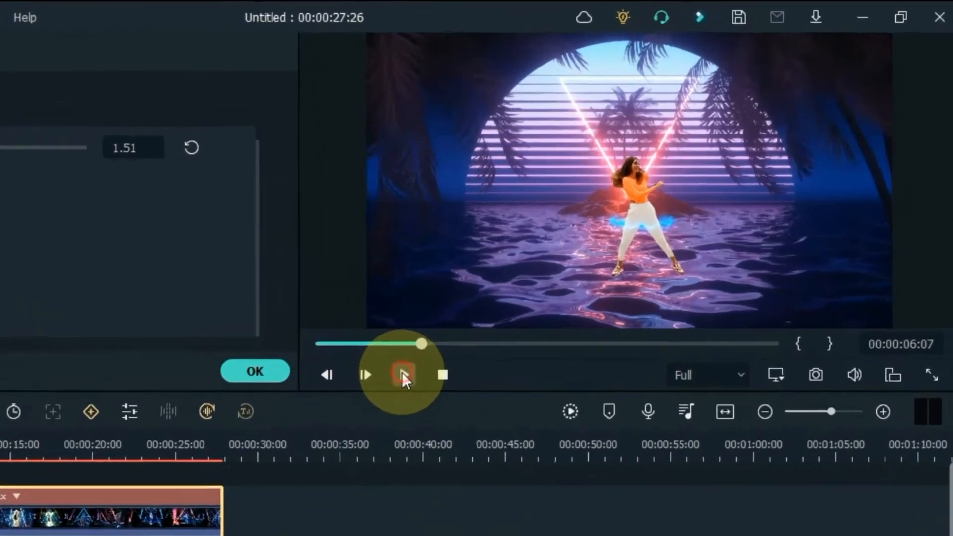
{"action": "left_click", "coordinate": [555, 277]}
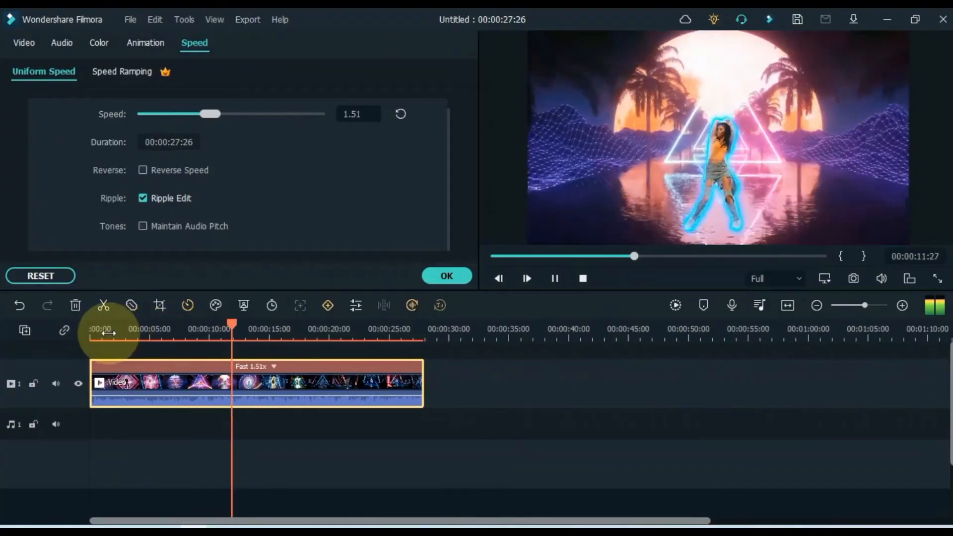
{"action": "left_click", "coordinate": [103, 329]}
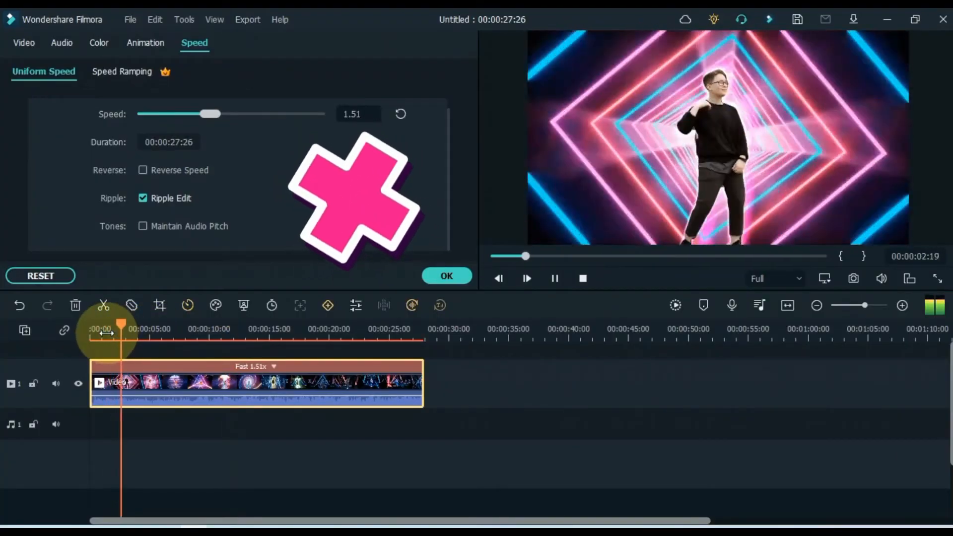
{"action": "key", "text": "space"}
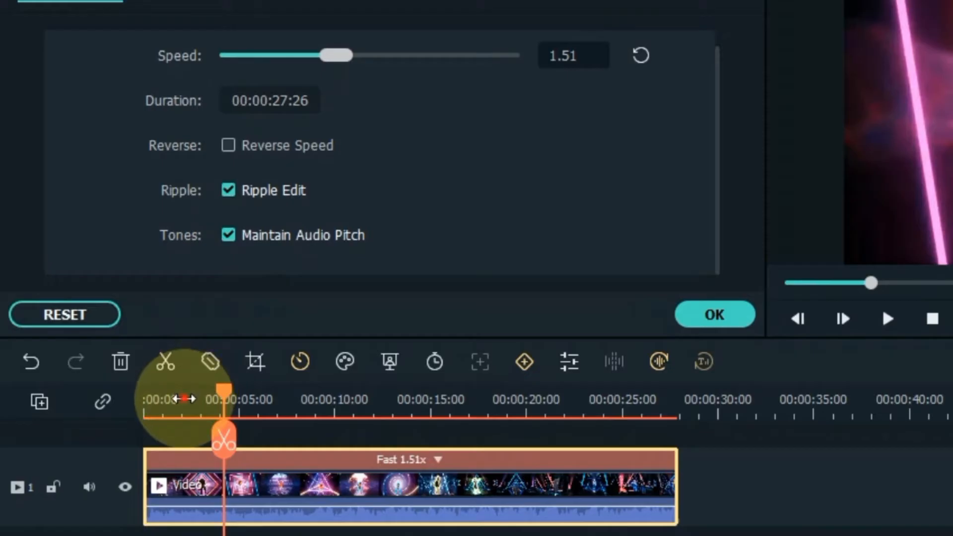
Step: Play the clip from about 00:00:02:03 with Maintain Audio Pitch on, and again with the option turned off
{"action": "left_click", "coordinate": [183, 397]}
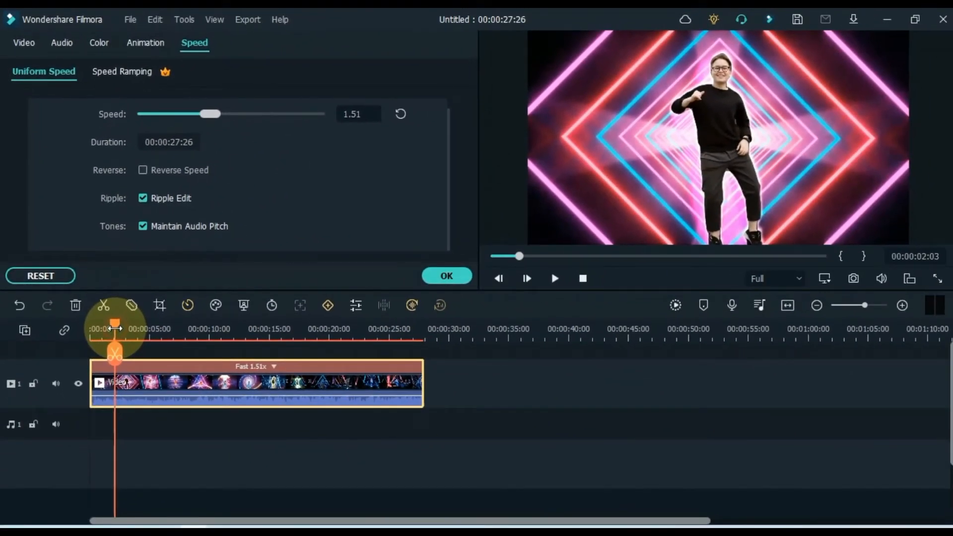
{"action": "key", "text": "space"}
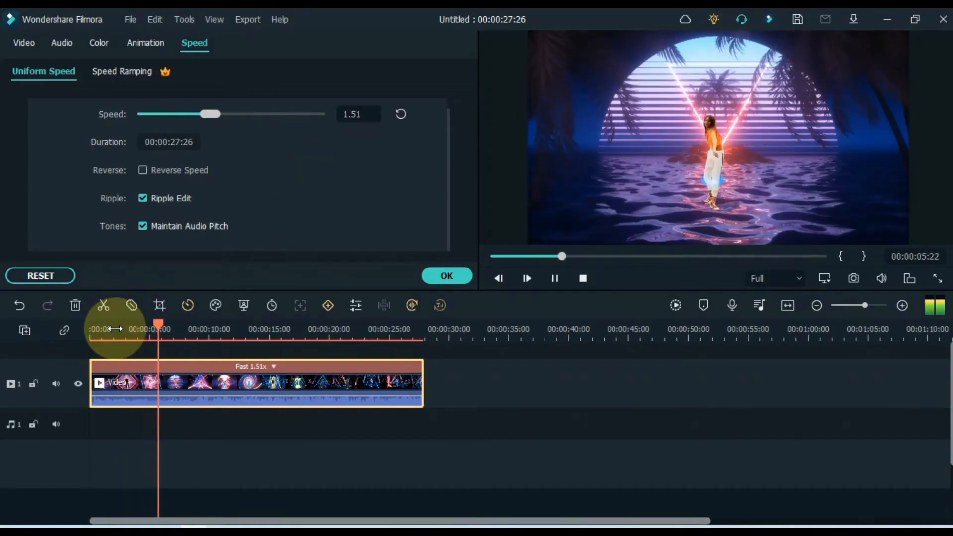
{"action": "left_click", "coordinate": [114, 329]}
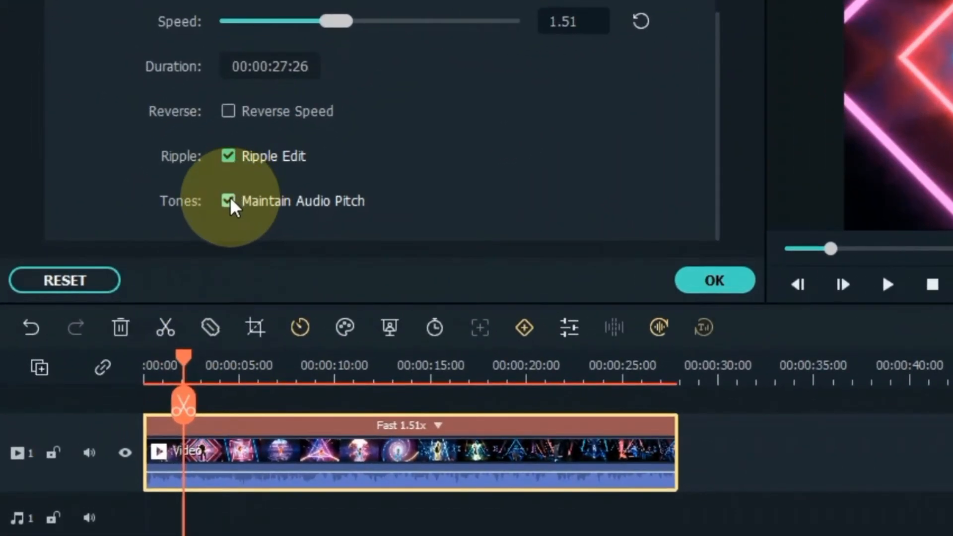
{"action": "left_click", "coordinate": [229, 201]}
{"action": "key", "text": "space"}
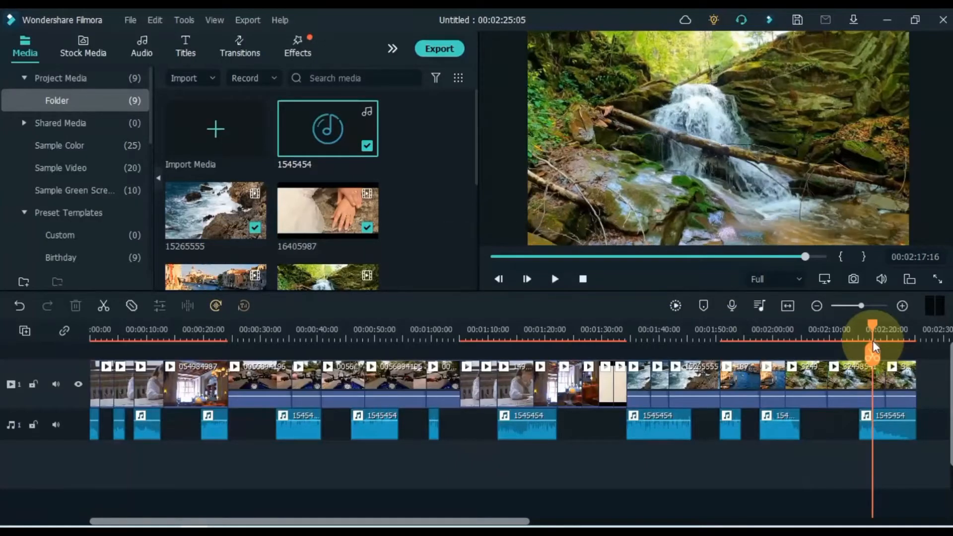
Step: Move the playhead to about 00:00:24 in the multi-clip project and start an Export selected range selection there
{"action": "left_click_drag", "start_coordinate": [872, 343], "coordinate": [228, 372]}
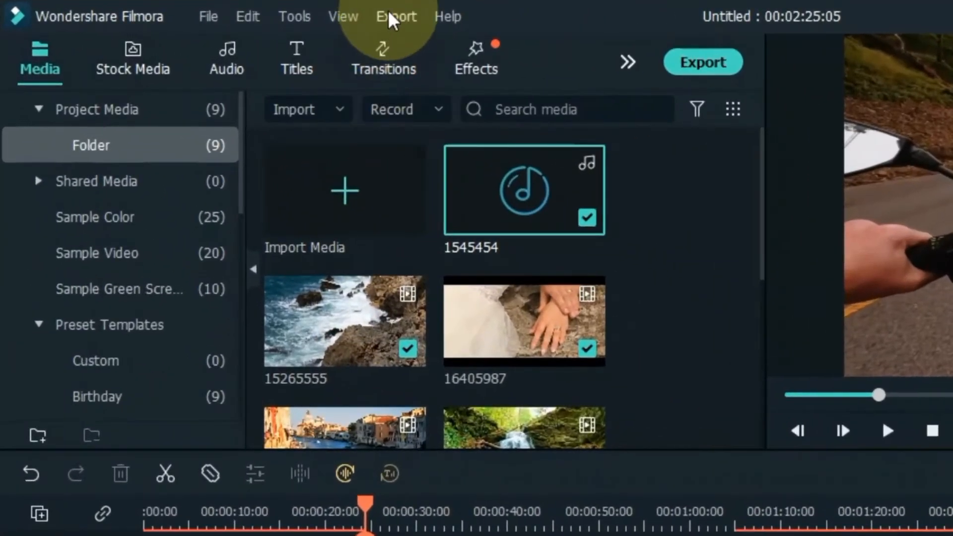
{"action": "left_click", "coordinate": [372, 15]}
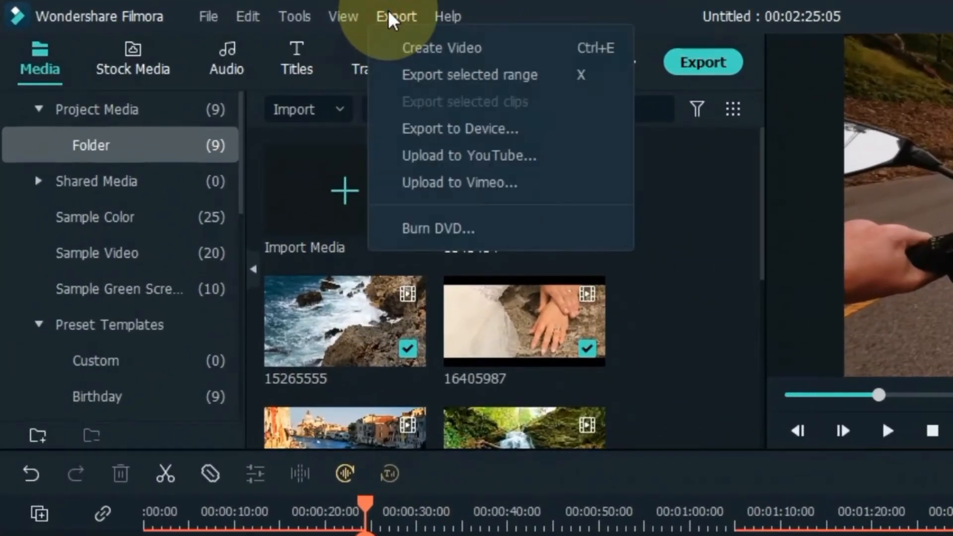
{"action": "left_click", "coordinate": [426, 72]}
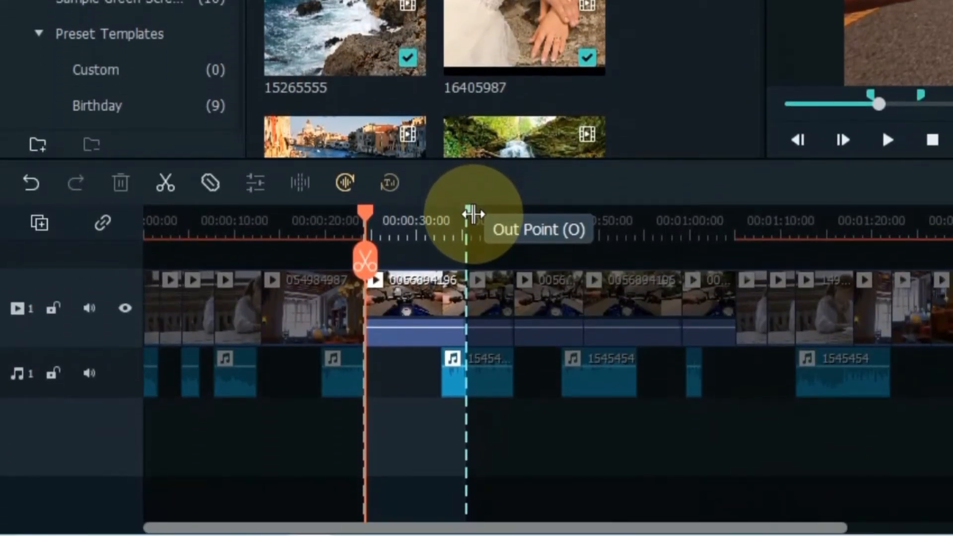
Step: Set the export range from about 00:00:46 to about 00:01:12 on the timeline and play it back up to its end
{"action": "mouse_move", "coordinate": [472, 214]}
{"action": "left_mouse_down"}
{"action": "mouse_move", "coordinate": [878, 213]}
{"action": "mouse_move", "coordinate": [878, 224]}
{"action": "left_mouse_up"}
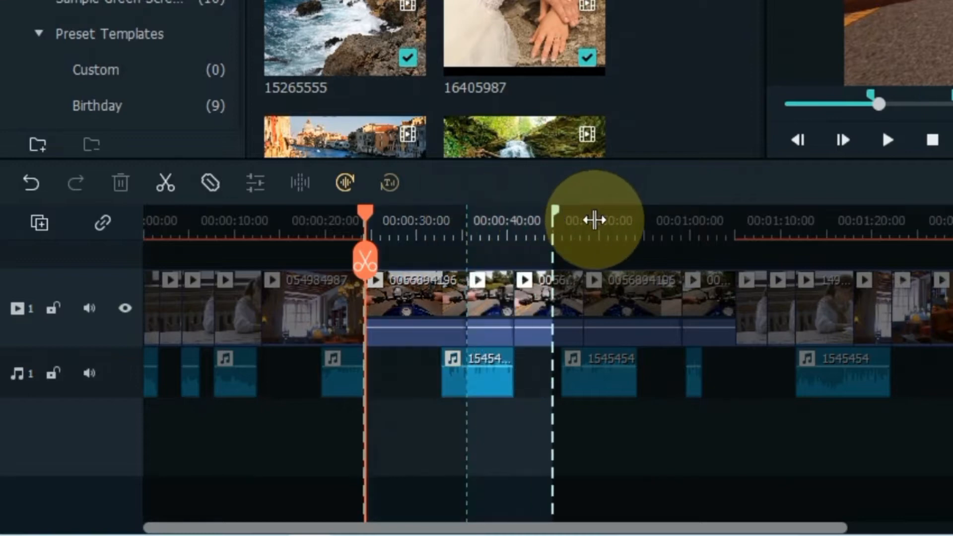
{"action": "mouse_move", "coordinate": [737, 270]}
{"action": "left_mouse_down"}
{"action": "mouse_move", "coordinate": [891, 323]}
{"action": "mouse_move", "coordinate": [924, 350]}
{"action": "mouse_move", "coordinate": [669, 328]}
{"action": "mouse_move", "coordinate": [498, 330]}
{"action": "left_mouse_up"}
{"action": "mouse_move", "coordinate": [228, 330]}
{"action": "left_mouse_down"}
{"action": "mouse_move", "coordinate": [170, 327]}
{"action": "mouse_move", "coordinate": [227, 325]}
{"action": "mouse_move", "coordinate": [175, 328]}
{"action": "mouse_move", "coordinate": [241, 340]}
{"action": "left_mouse_up"}
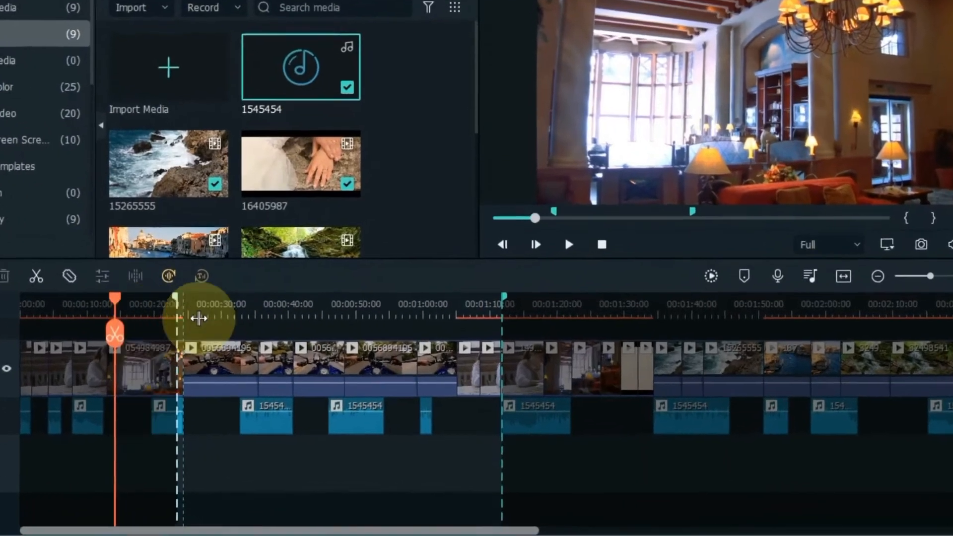
{"action": "left_click_drag", "start_coordinate": [199, 318], "coordinate": [323, 304]}
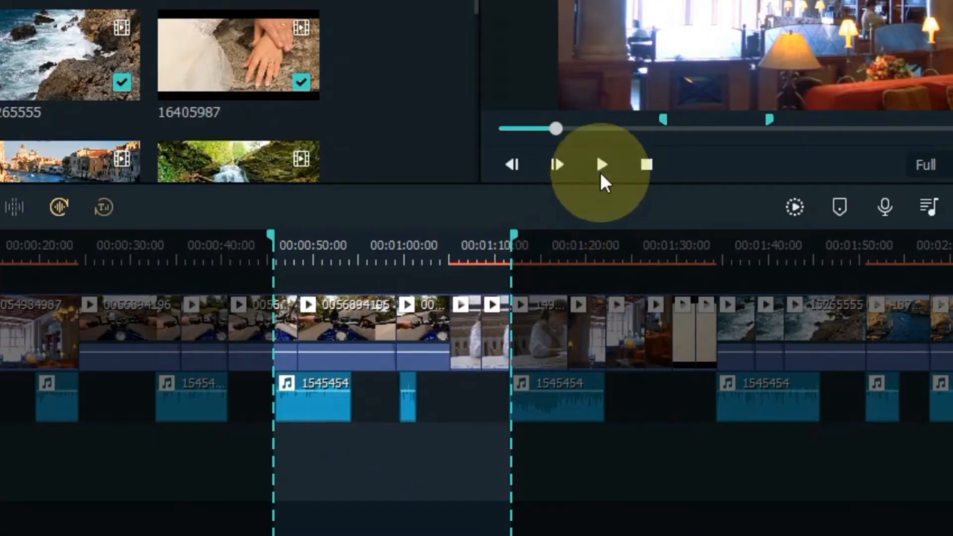
{"action": "left_click", "coordinate": [602, 165]}
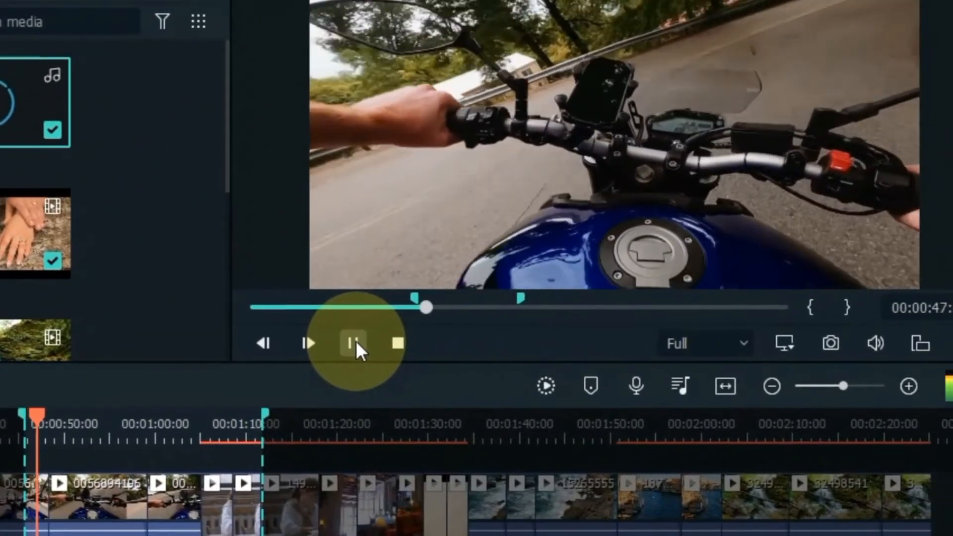
{"action": "left_click", "coordinate": [256, 423]}
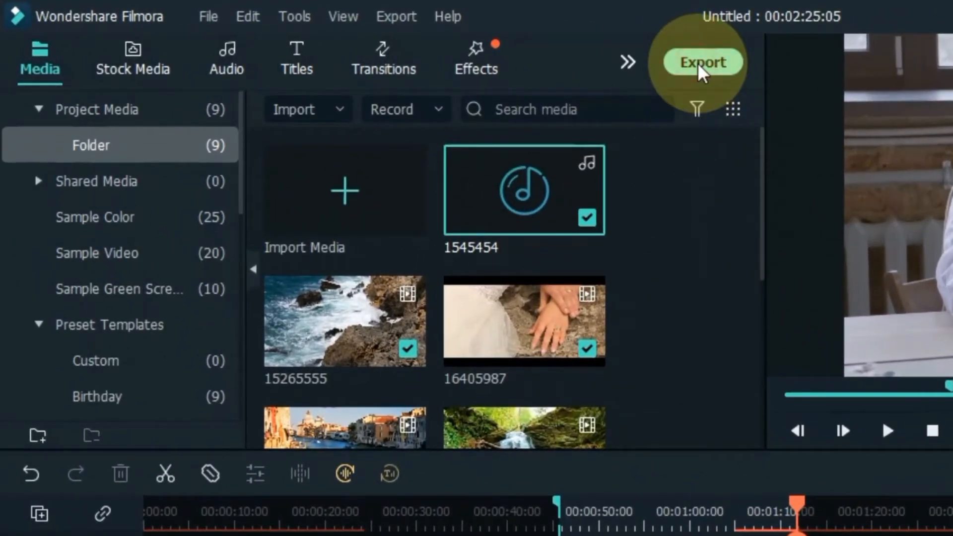
Step: Export the selected range as an MP4 named My Video to E:/New folder with the DEFAULT preset, and open the output folder
{"action": "left_click", "coordinate": [698, 63]}
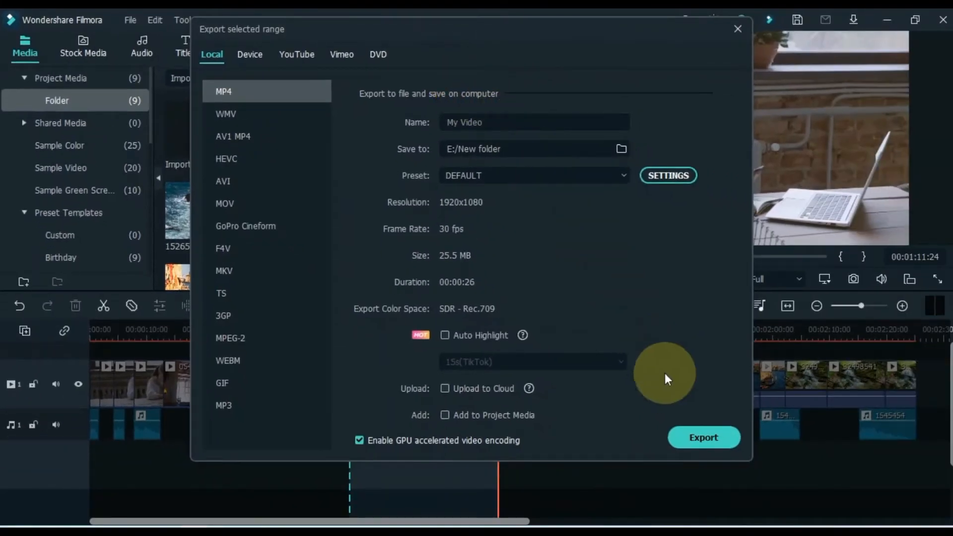
{"action": "left_click", "coordinate": [692, 436]}
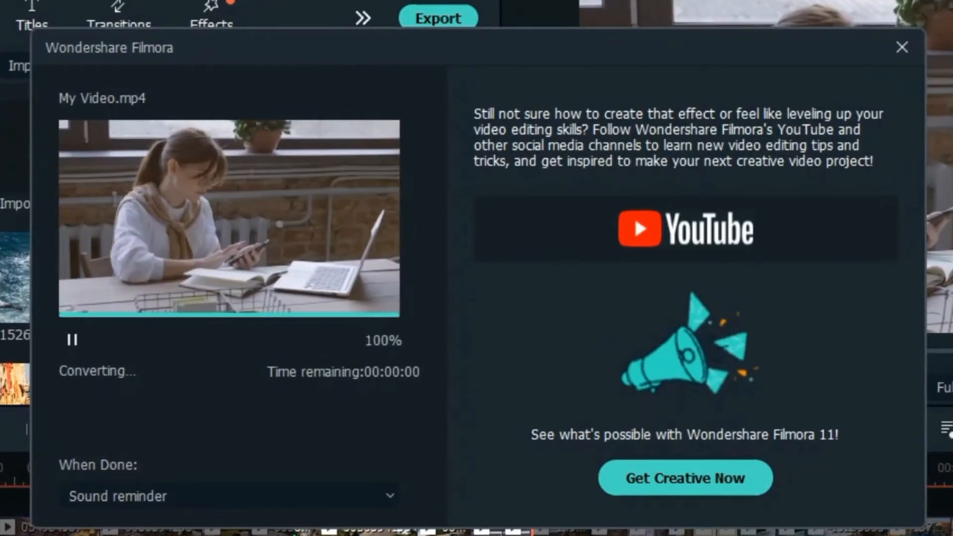
{"action": "left_click", "coordinate": [183, 496]}
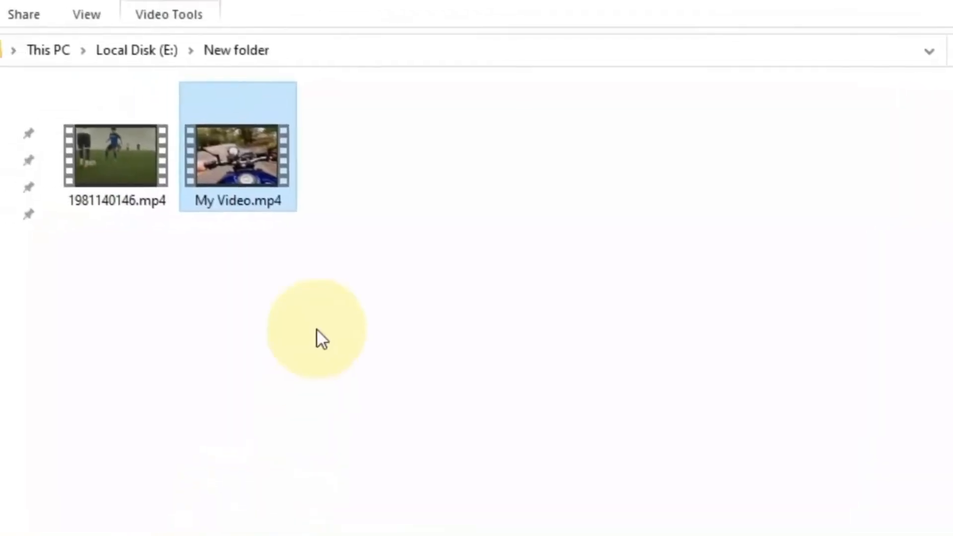
Step: Play the exported My Video.mp4, skip ahead to check its ending, and close the media player
{"action": "double_click", "coordinate": [356, 173]}
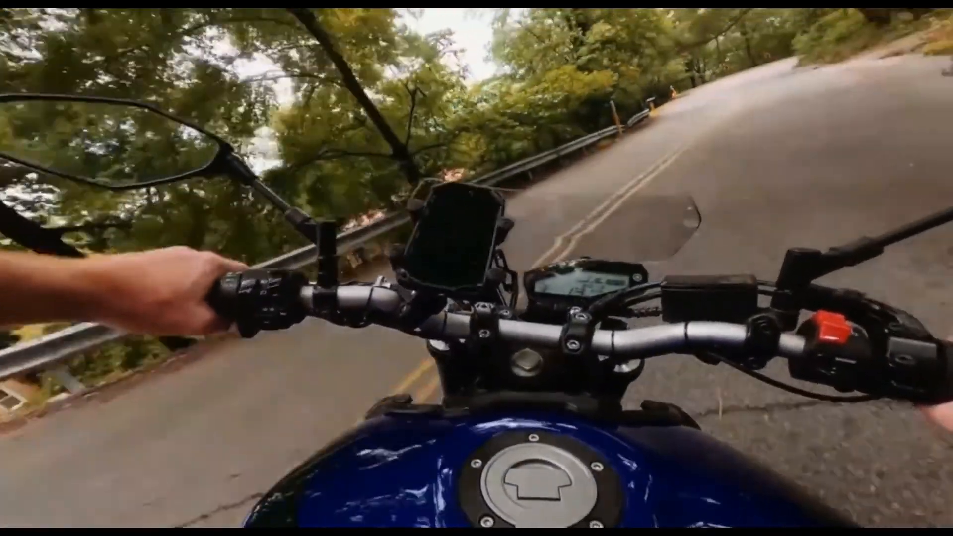
{"action": "mouse_move", "coordinate": [389, 340]}
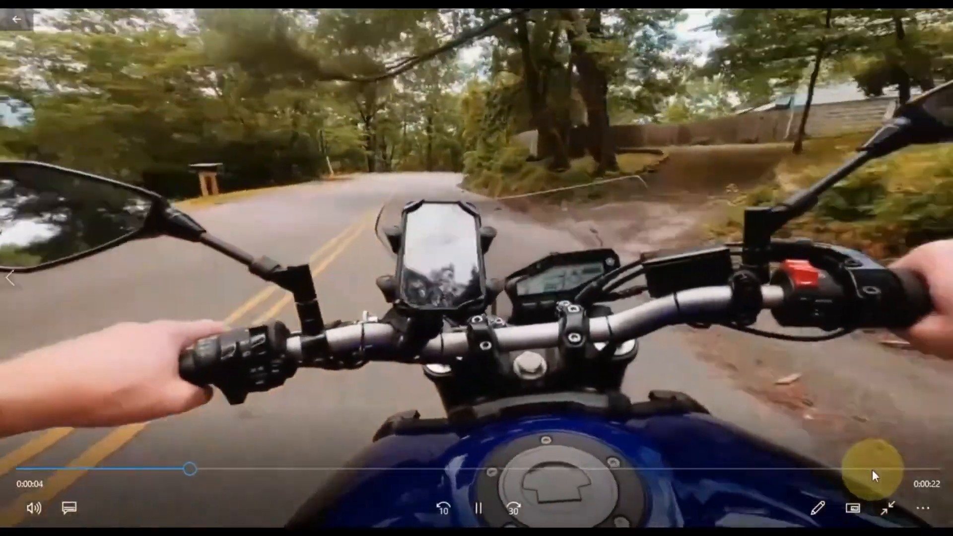
{"action": "left_click", "coordinate": [871, 469]}
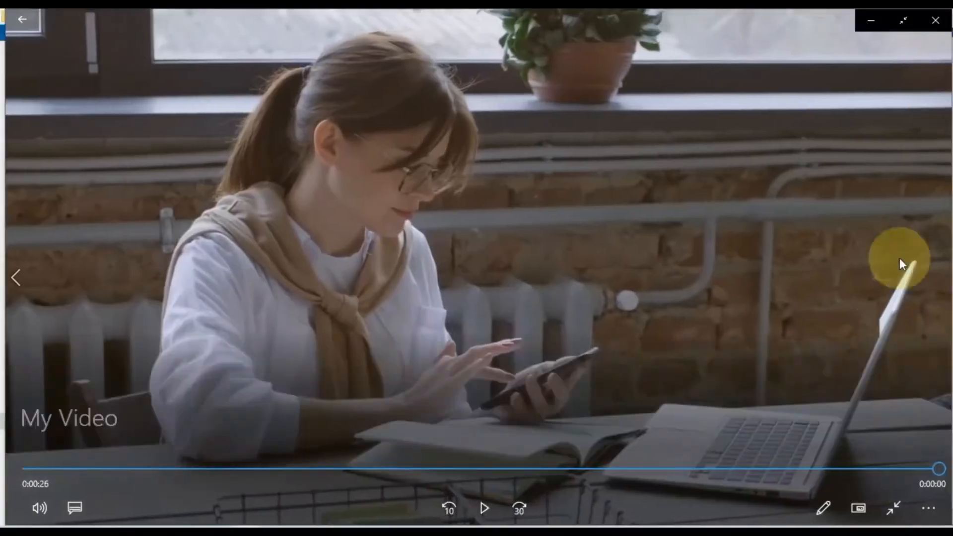
{"action": "left_click", "coordinate": [932, 20]}
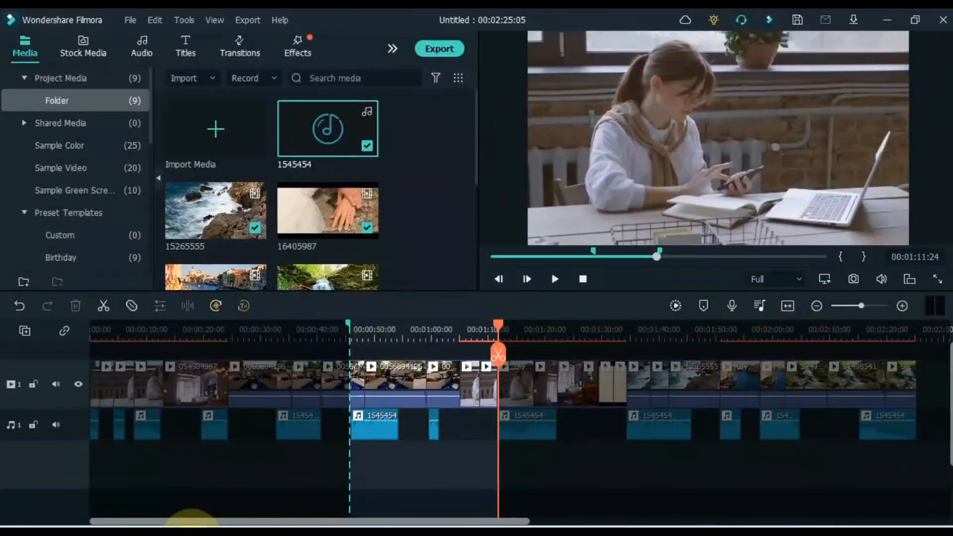
Step: Replay the selected range on the timeline and cancel the range selection
{"action": "left_click", "coordinate": [338, 341]}
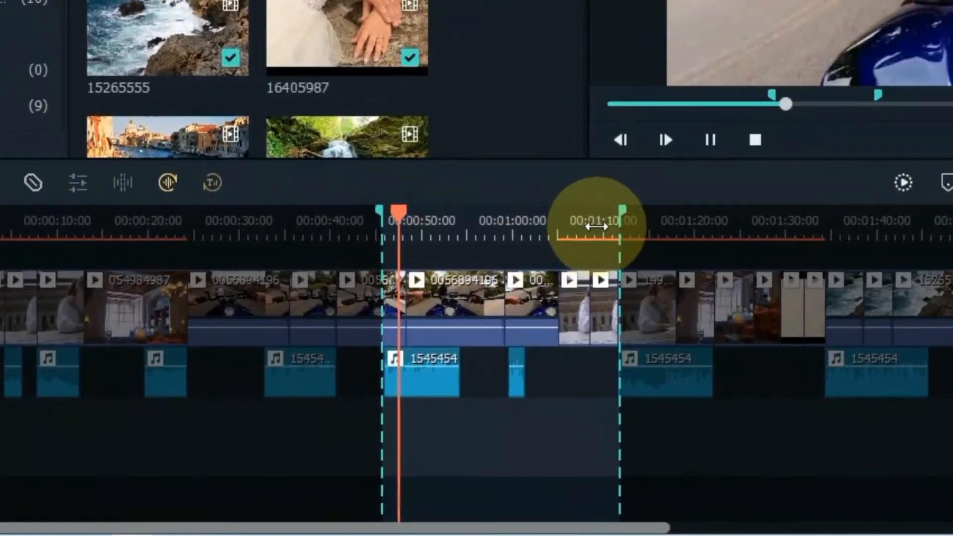
{"action": "key", "text": "space"}
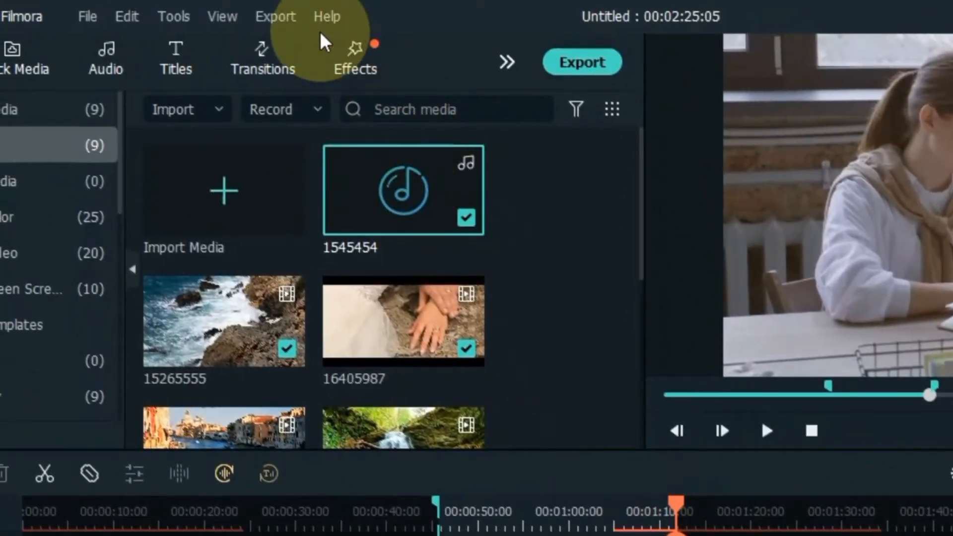
{"action": "left_click", "coordinate": [284, 9]}
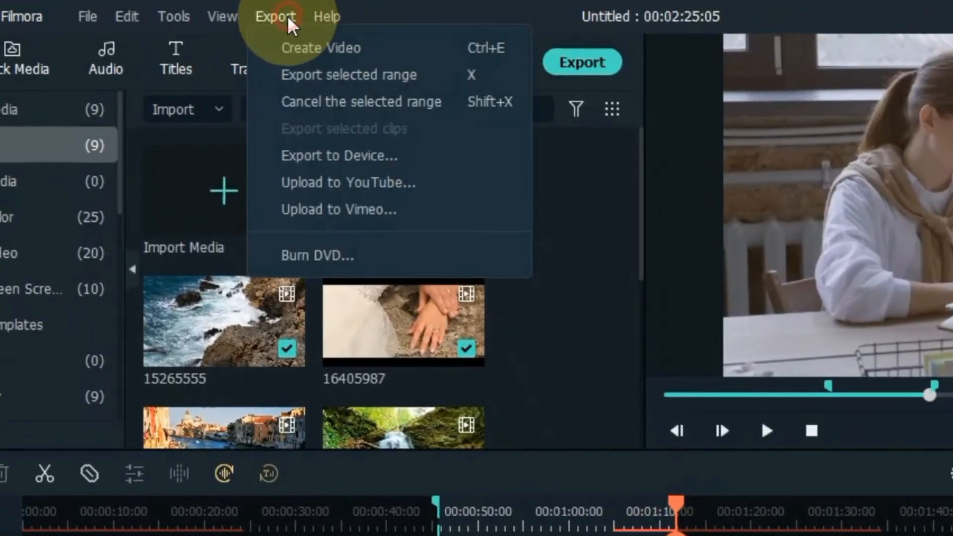
{"action": "left_click", "coordinate": [354, 99]}
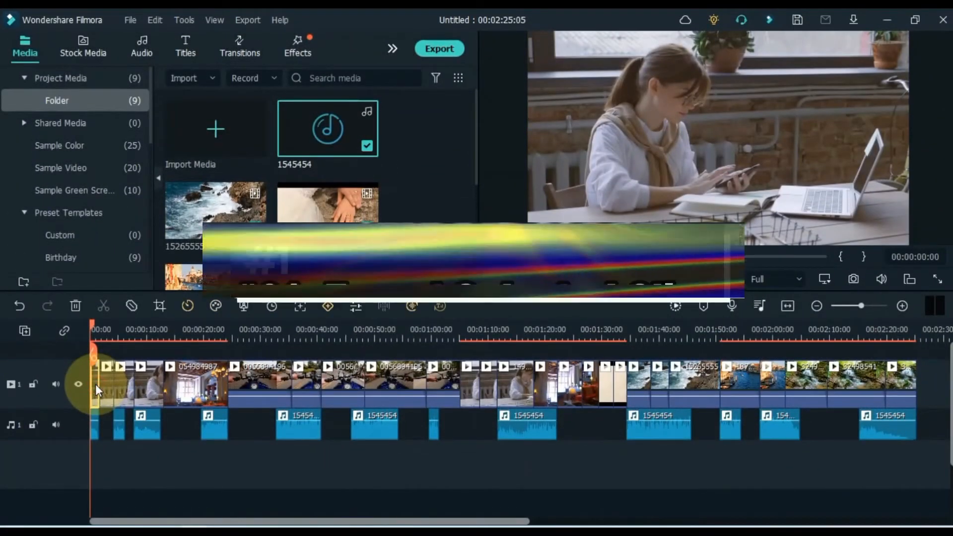
Step: Select the first video clip together with the clips starting at about 00:00:13, 00:00:59, 00:01:12 and 00:02:10 on the timeline
{"action": "left_click_drag", "start_coordinate": [94, 328], "coordinate": [430, 350]}
{"action": "left_click", "coordinate": [184, 392]}
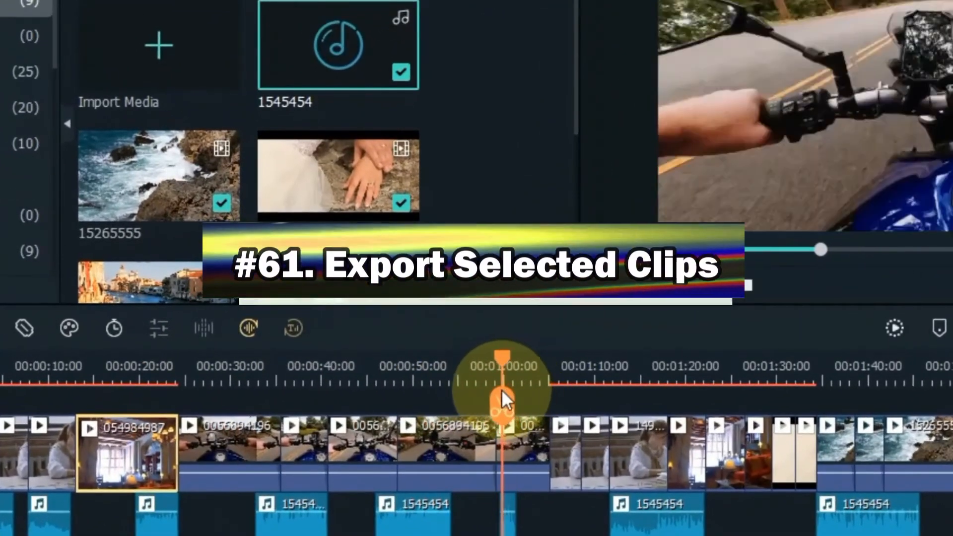
{"action": "left_click", "coordinate": [517, 452], "text": "ctrl"}
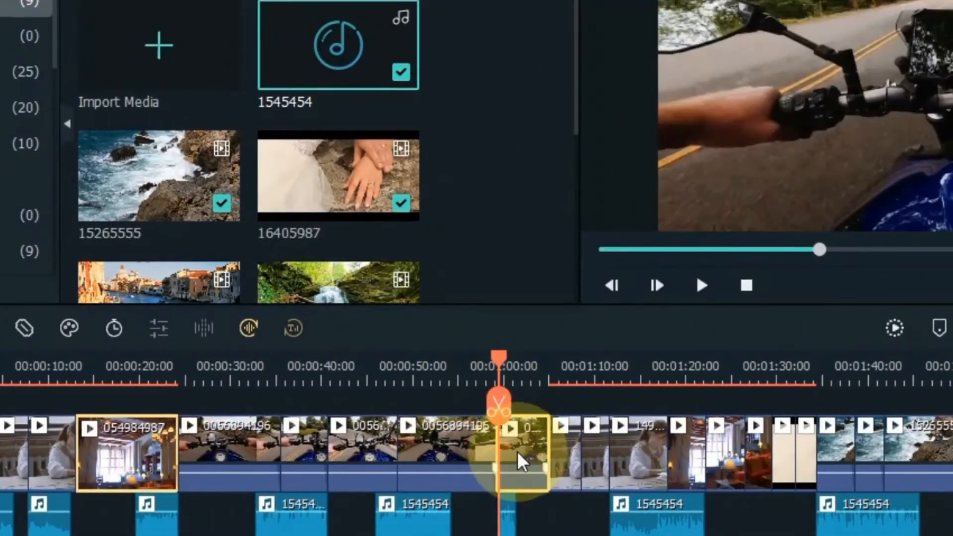
{"action": "left_click", "coordinate": [497, 353]}
{"action": "left_click_drag", "start_coordinate": [496, 352], "coordinate": [617, 366]}
{"action": "left_click", "coordinate": [642, 447], "text": "ctrl"}
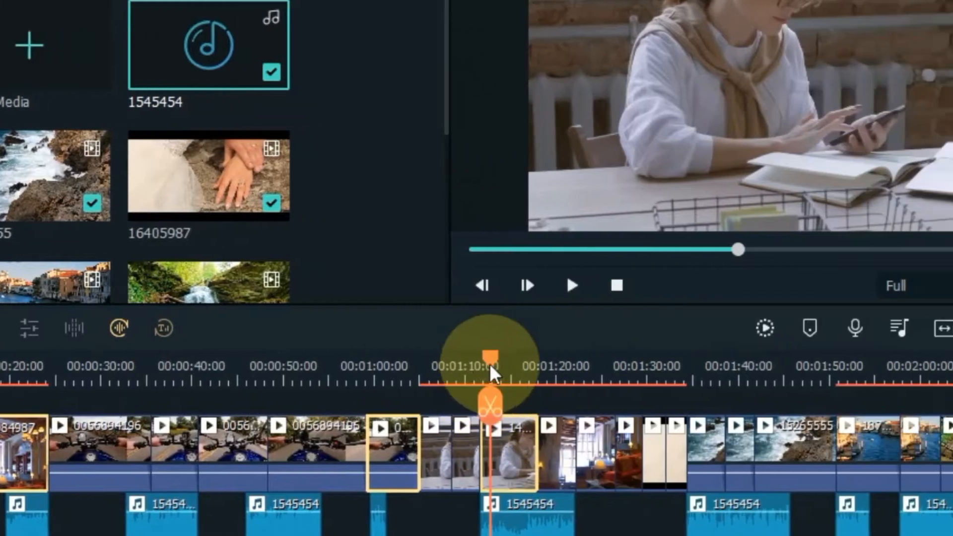
{"action": "left_click_drag", "start_coordinate": [621, 374], "coordinate": [952, 400]}
{"action": "left_click_drag", "start_coordinate": [742, 399], "coordinate": [769, 402]}
{"action": "left_click", "coordinate": [809, 454]}
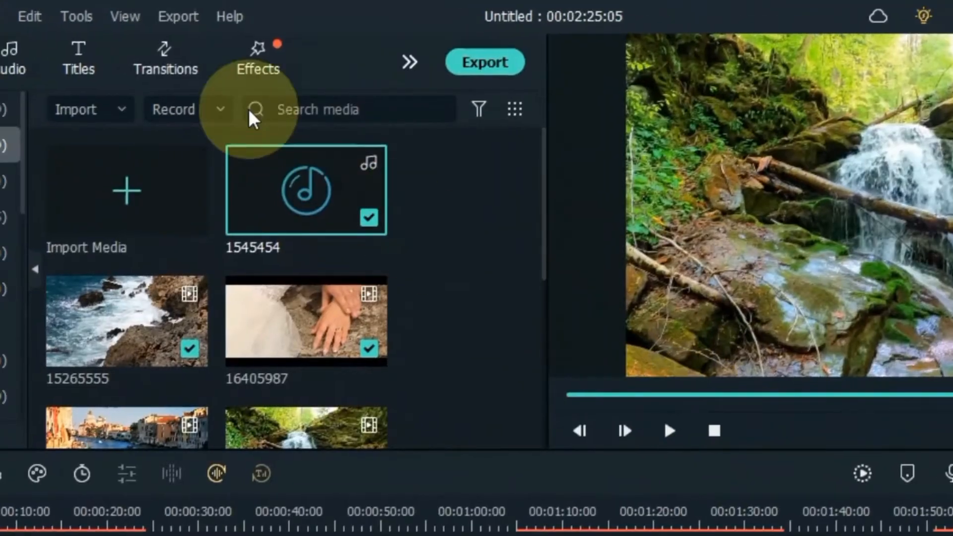
Step: Export the selected clips as MP4 files named My Video to E:/New folder with the DEFAULT preset, and open the output folder
{"action": "left_click", "coordinate": [177, 17]}
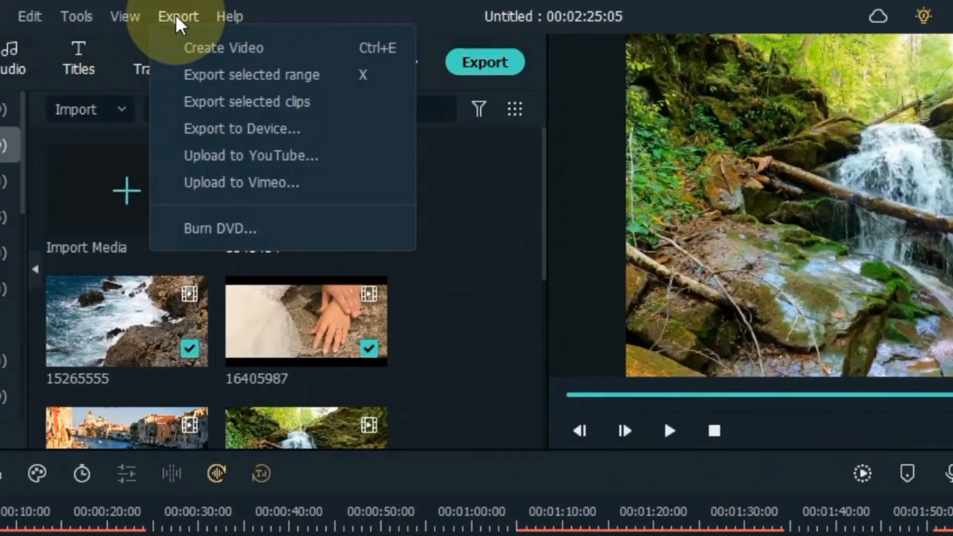
{"action": "left_click", "coordinate": [259, 104]}
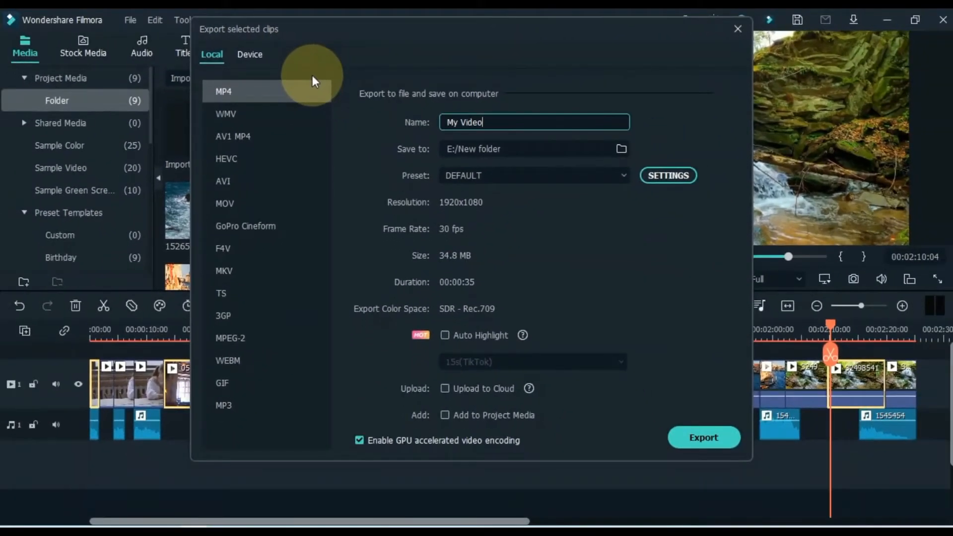
{"action": "left_click", "coordinate": [689, 439]}
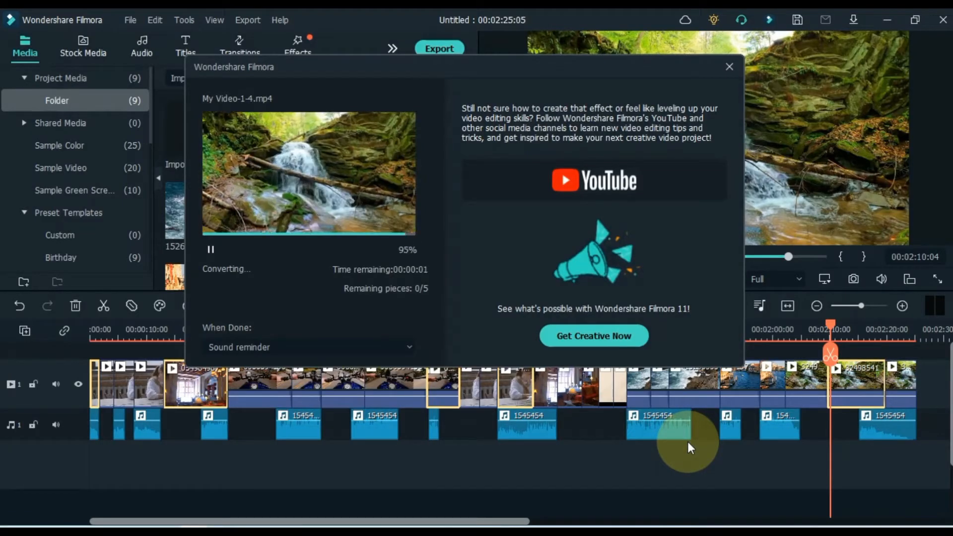
{"action": "left_click", "coordinate": [284, 347]}
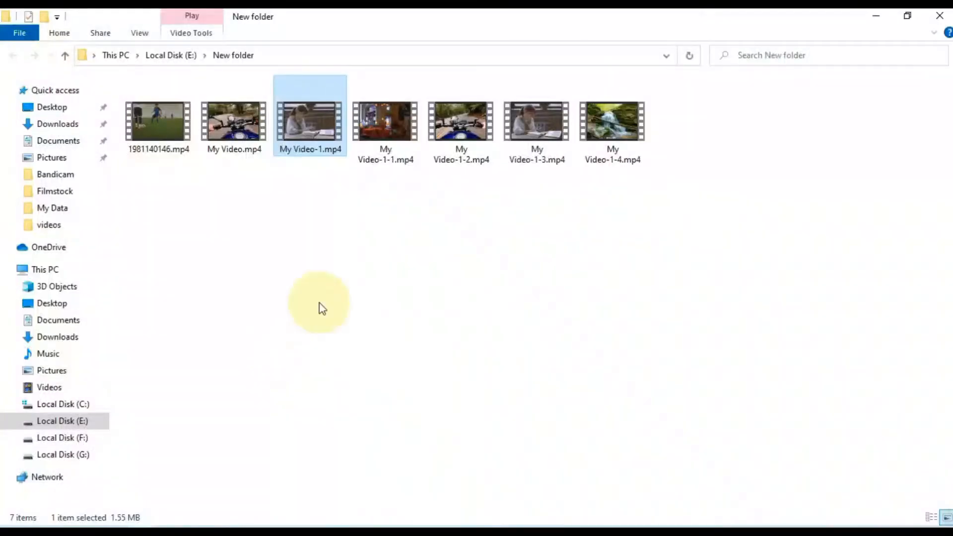
Step: Play the exported My Video-1.mp4, My Video-1-1.mp4 and My Video-1-2.mp4 in turn, closing the media player after each
{"action": "double_click", "coordinate": [322, 132]}
{"action": "left_click", "coordinate": [934, 29]}
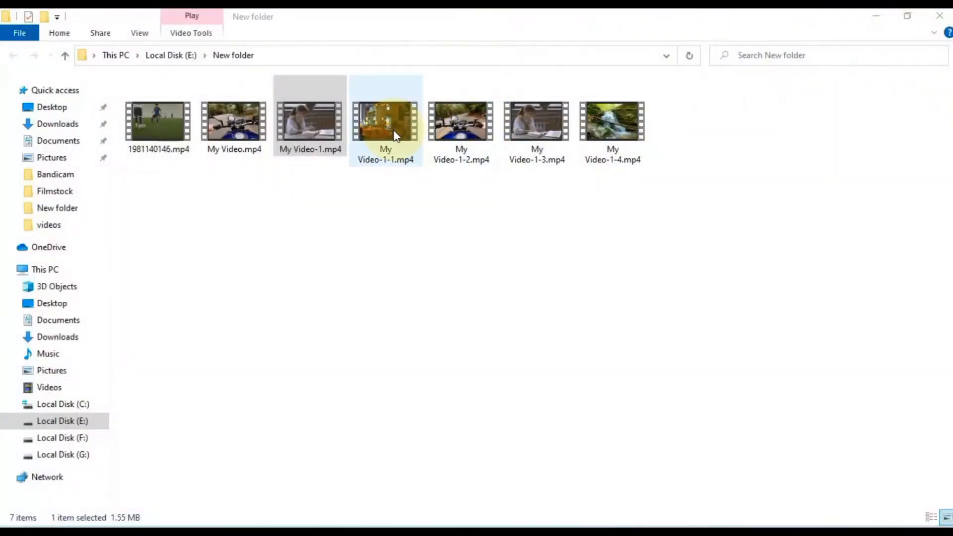
{"action": "double_click", "coordinate": [393, 130]}
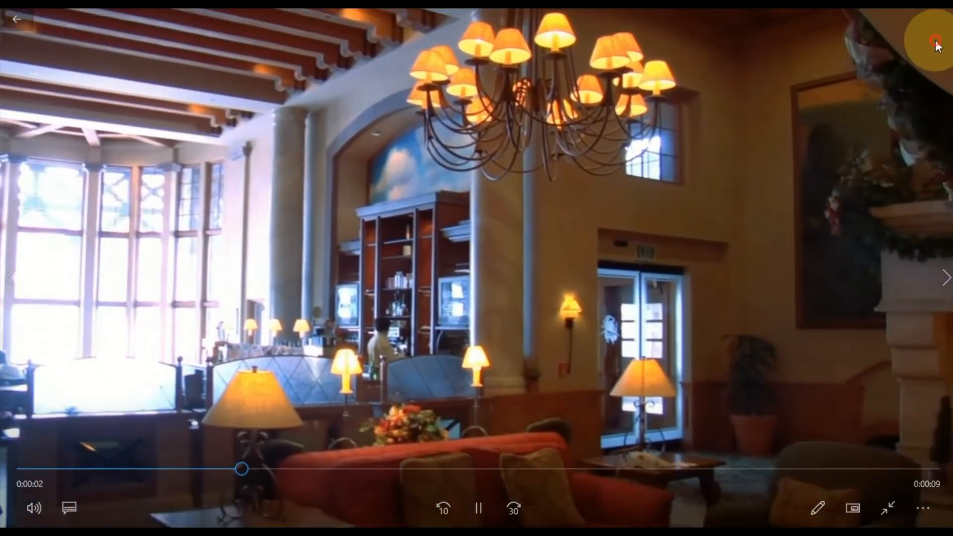
{"action": "left_click", "coordinate": [935, 42]}
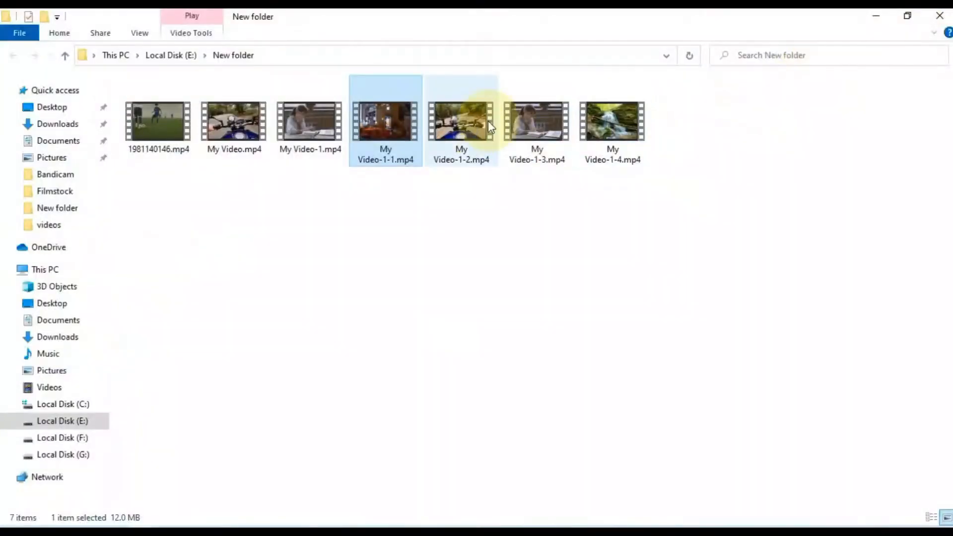
{"action": "double_click", "coordinate": [488, 120]}
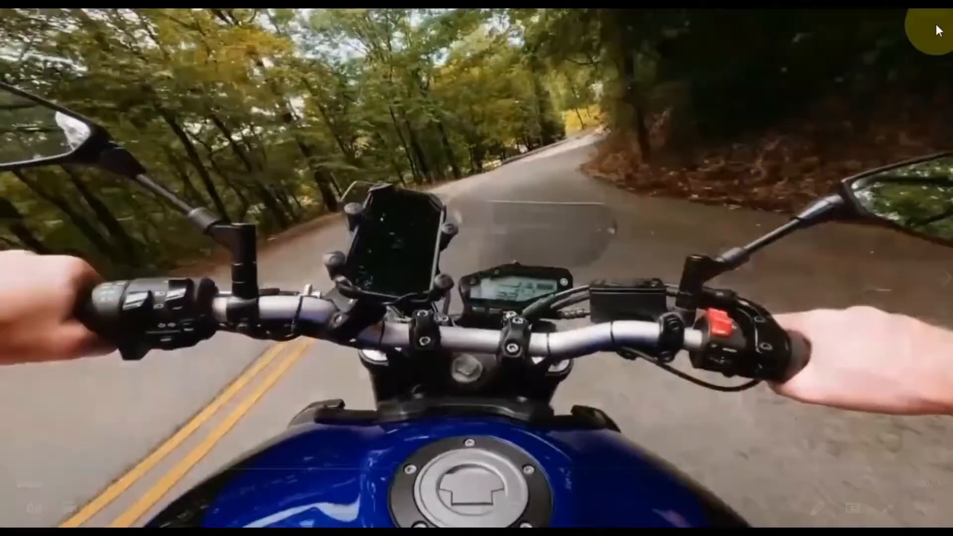
{"action": "left_click", "coordinate": [936, 24]}
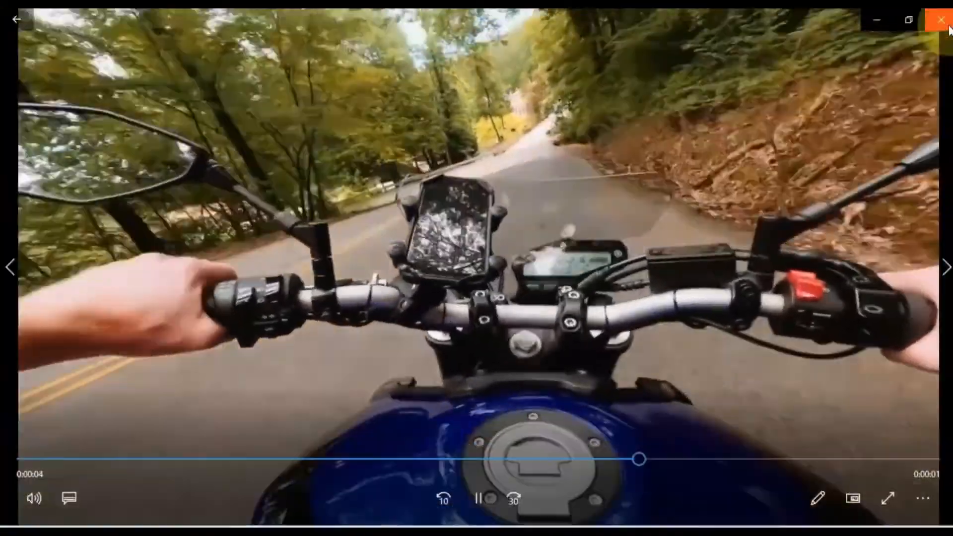
{"action": "left_click_drag", "start_coordinate": [663, 198], "coordinate": [291, 129]}
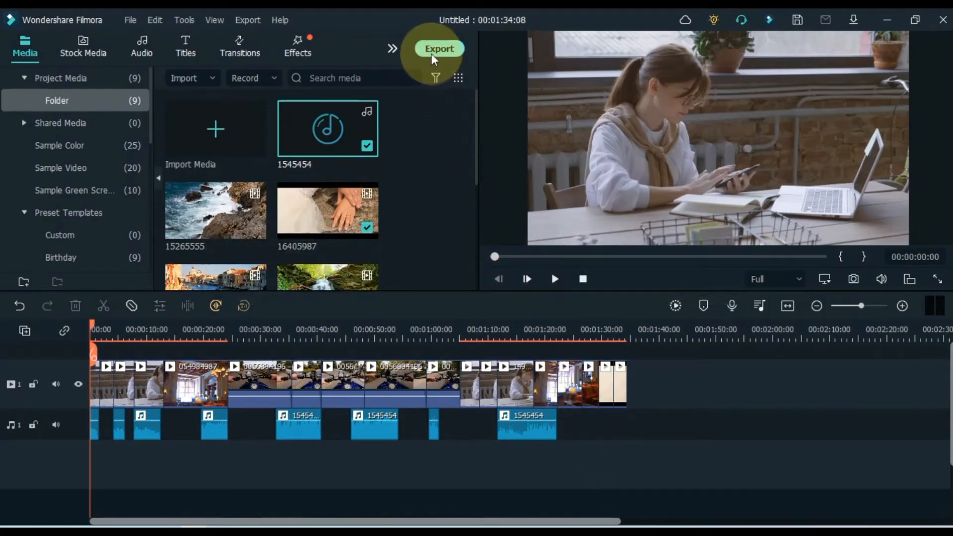
Step: Export the whole timeline to E:/New folder as an MP4 named Without highlight, leaving Auto Highlight off, and close the export dialog
{"action": "left_click", "coordinate": [439, 49]}
{"action": "key", "text": "ctrl+a"}
{"action": "key", "text": "BackSpace"}
{"action": "type", "text": "Wit"}
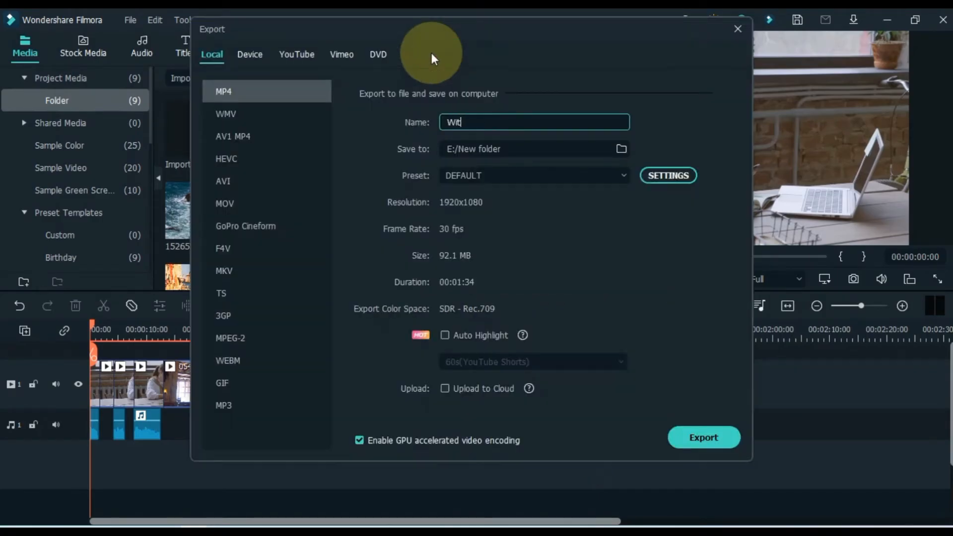
{"action": "type", "text": "hout highlight"}
{"action": "left_click", "coordinate": [639, 279]}
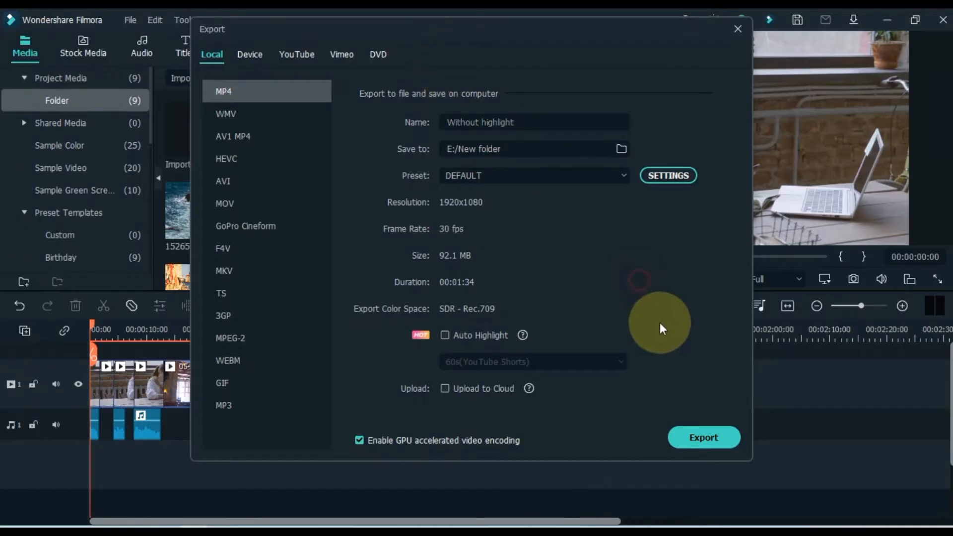
{"action": "left_click", "coordinate": [690, 439]}
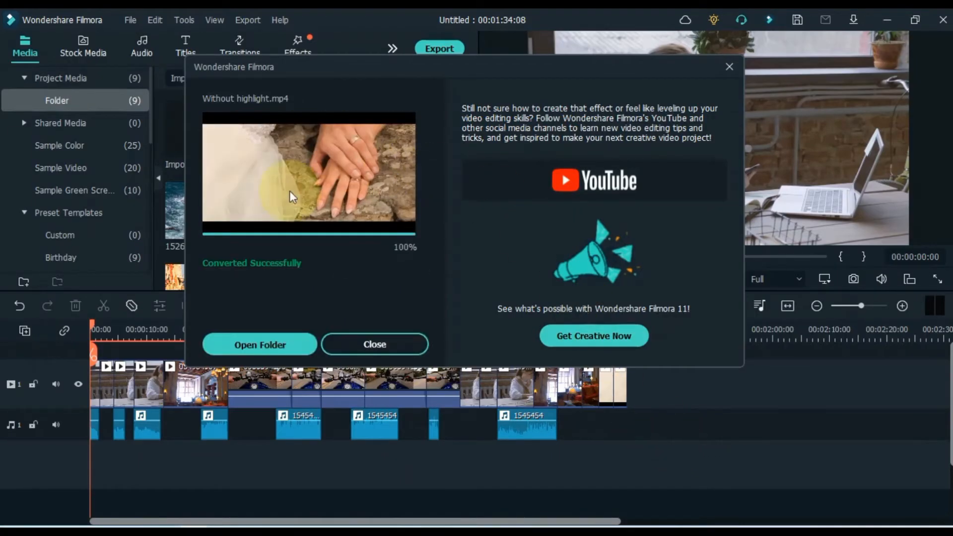
{"action": "left_click", "coordinate": [366, 352]}
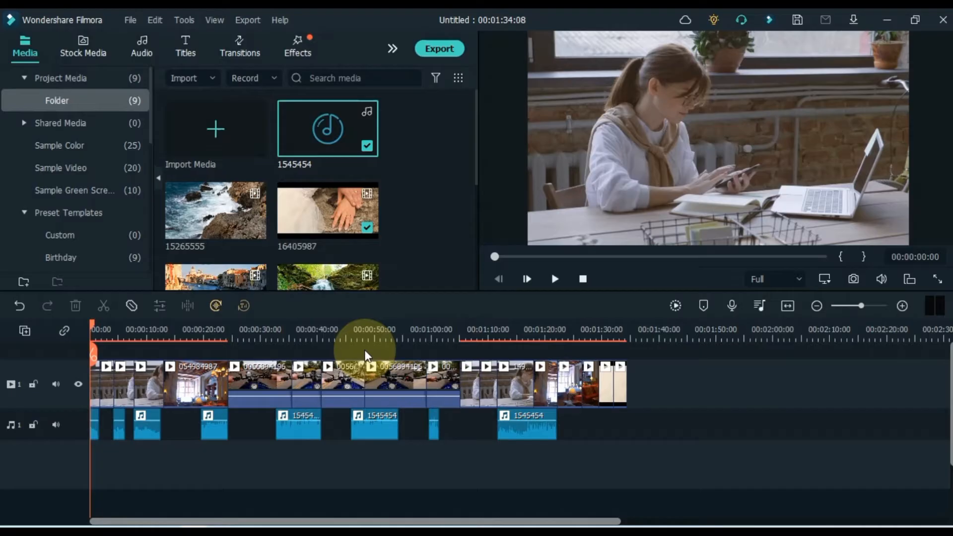
Step: Start another export and enable Auto Highlight with the 60s(YouTube Shorts) length
{"action": "left_click", "coordinate": [436, 49]}
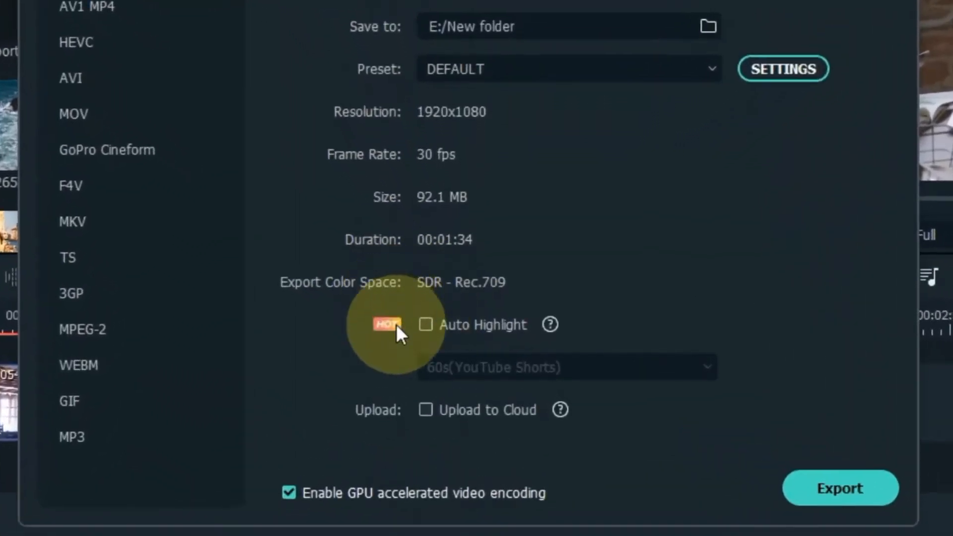
{"action": "left_click", "coordinate": [423, 324]}
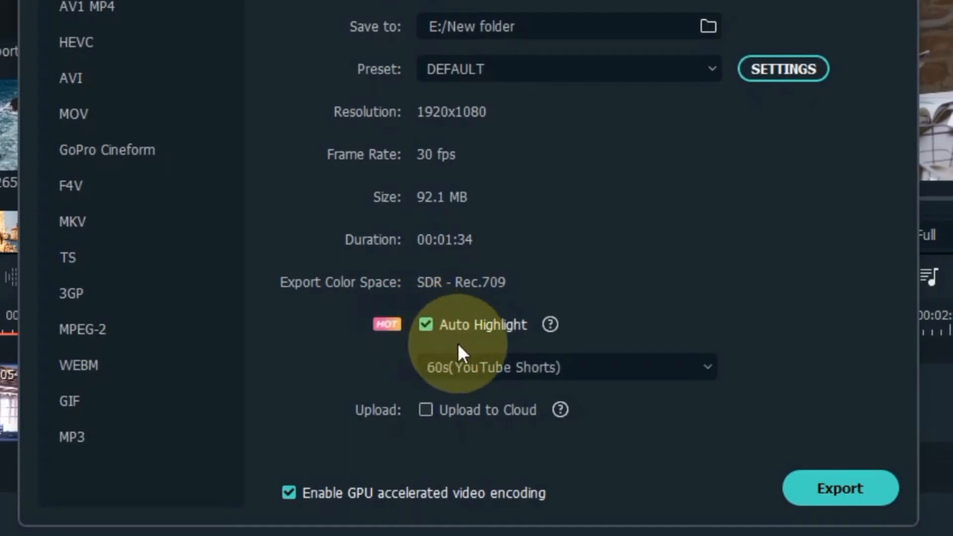
{"action": "left_click", "coordinate": [488, 363]}
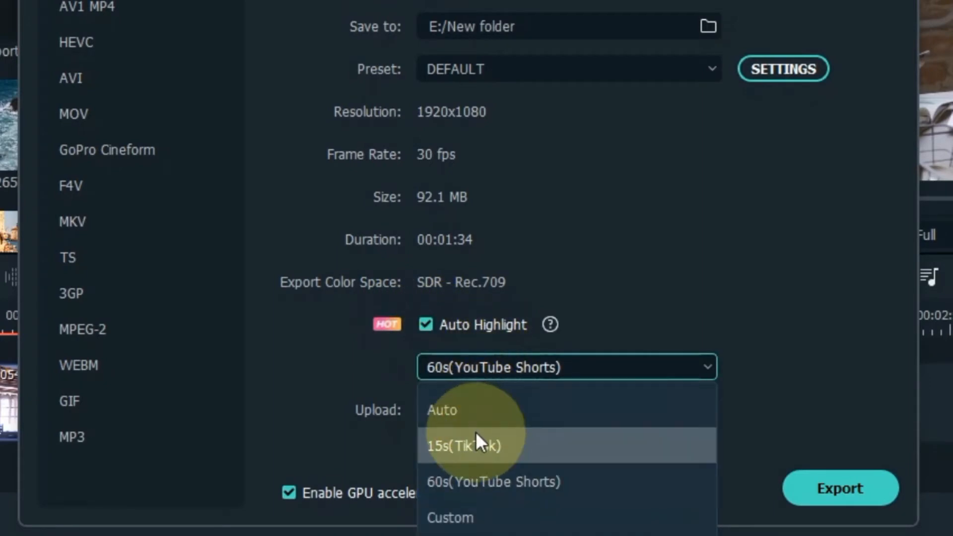
{"action": "left_click", "coordinate": [463, 484]}
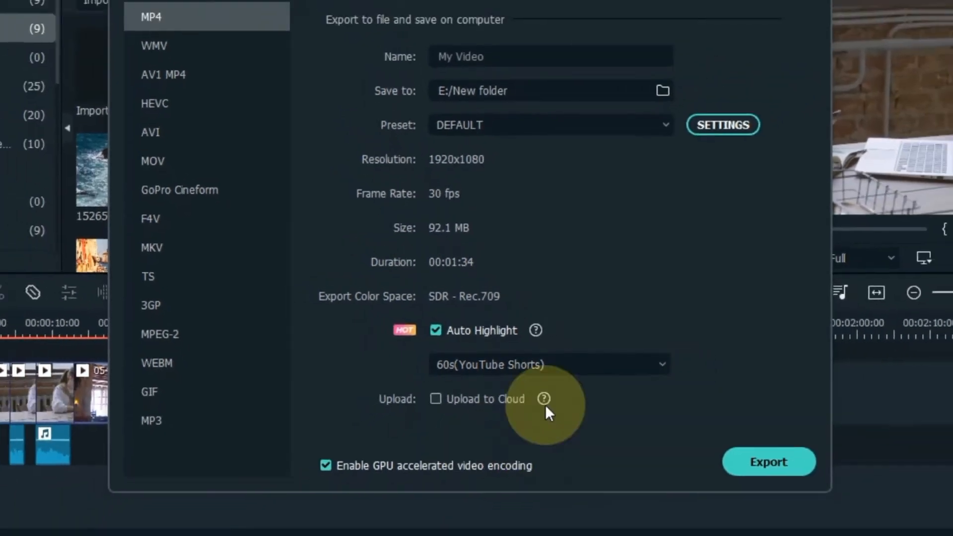
Step: Name the video Auto Highlight and export it as an MP4 to E:/New folder
{"action": "left_click", "coordinate": [402, 59]}
{"action": "key", "text": "BackSpace"}
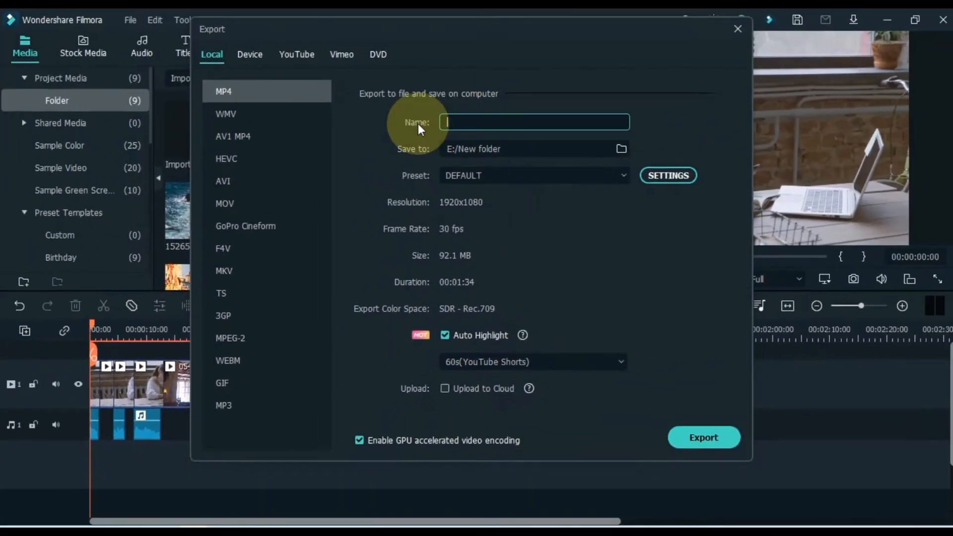
{"action": "type", "text": "Auto Highlight"}
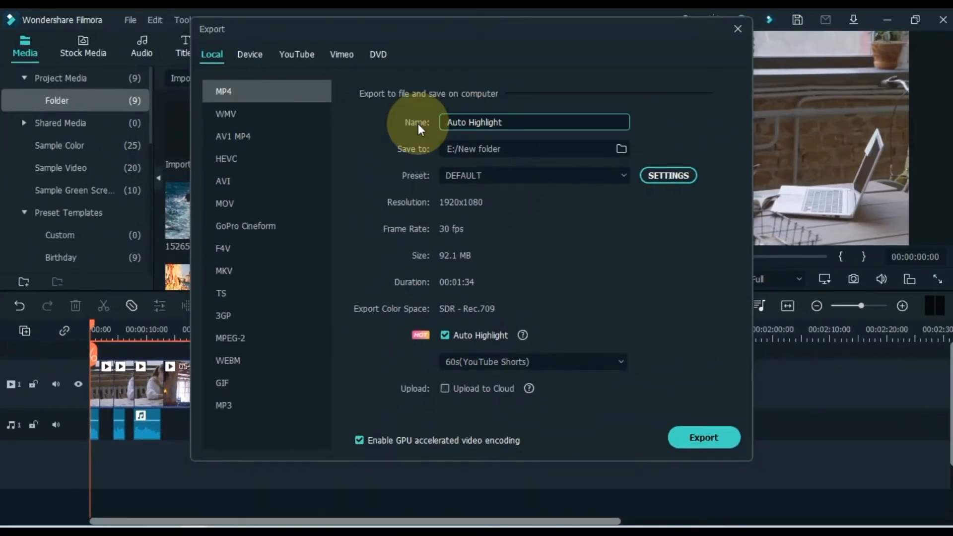
{"action": "left_click", "coordinate": [601, 255]}
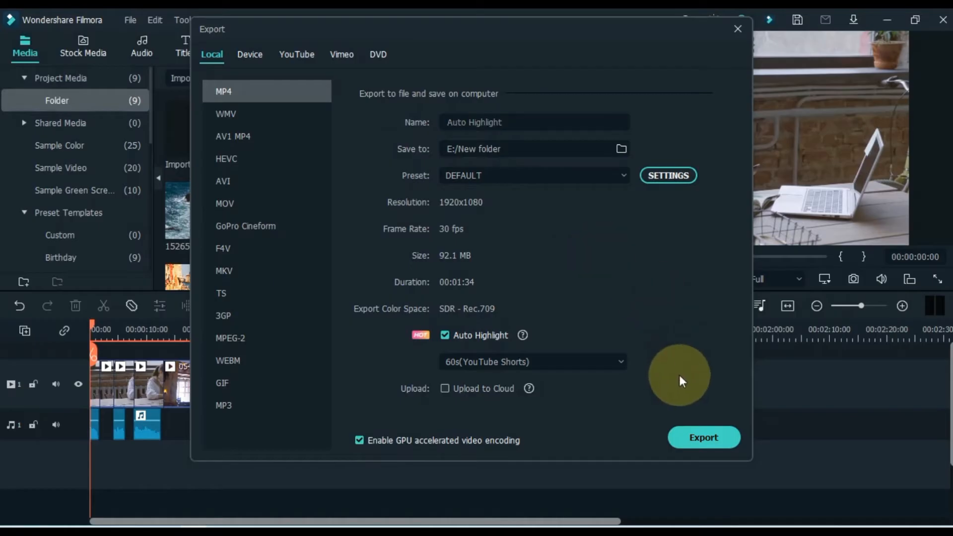
{"action": "left_click", "coordinate": [692, 437]}
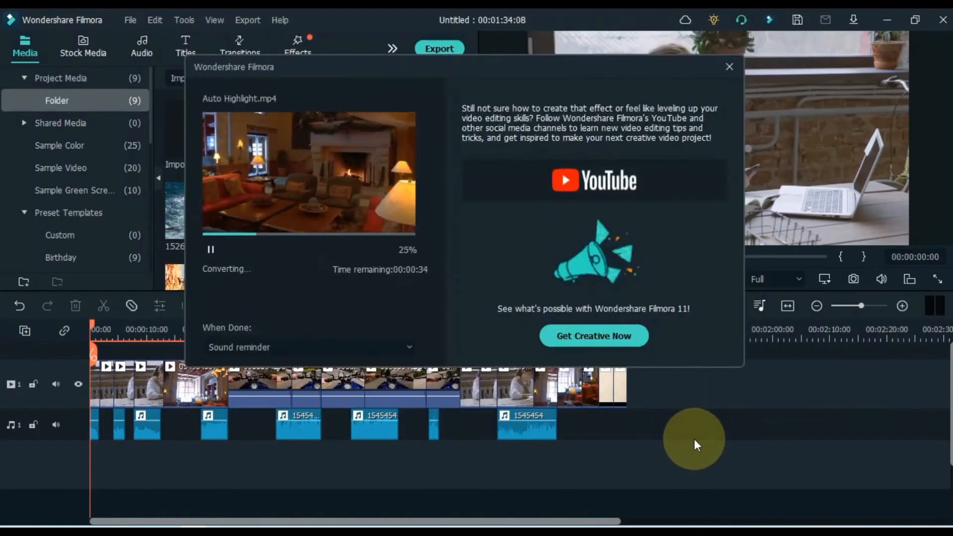
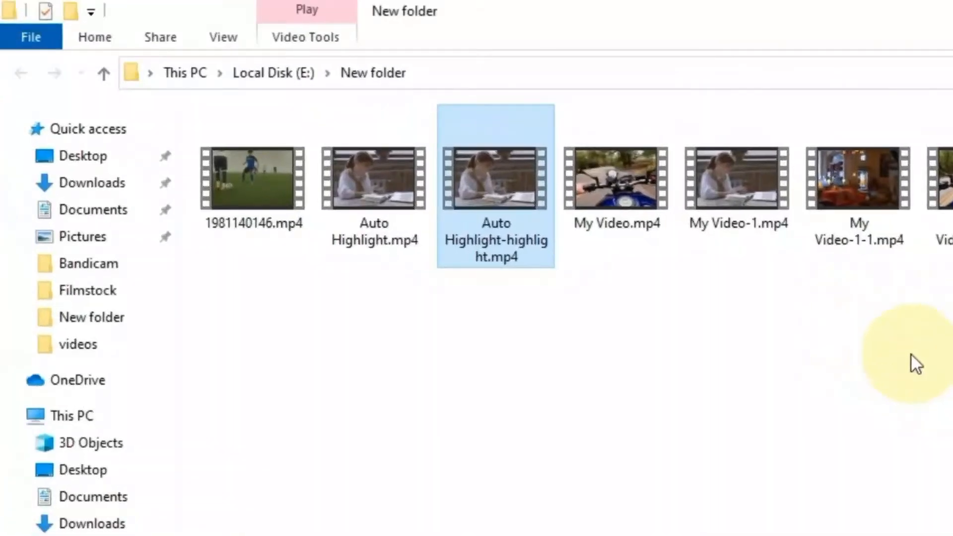
Step: Compare Auto Highlight.mp4, Auto Highlight-highlight.mp4 and Without highlight.mp4 in the output folder
{"action": "left_click", "coordinate": [400, 210]}
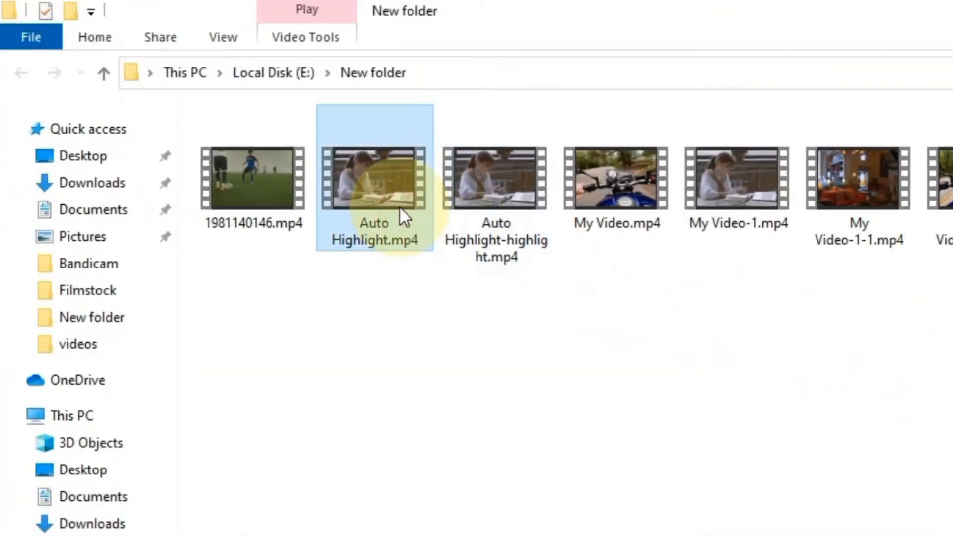
{"action": "left_click", "coordinate": [488, 191]}
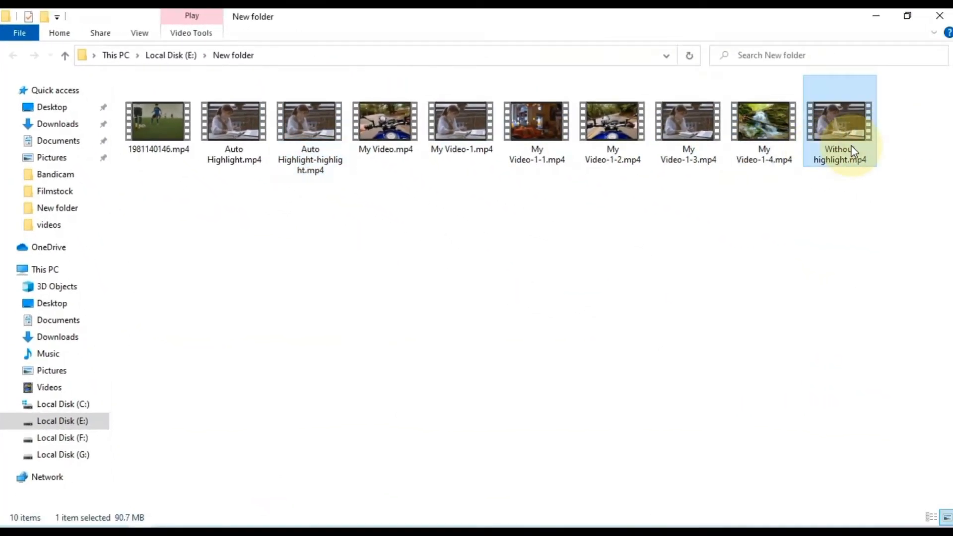
{"action": "left_click", "coordinate": [305, 125]}
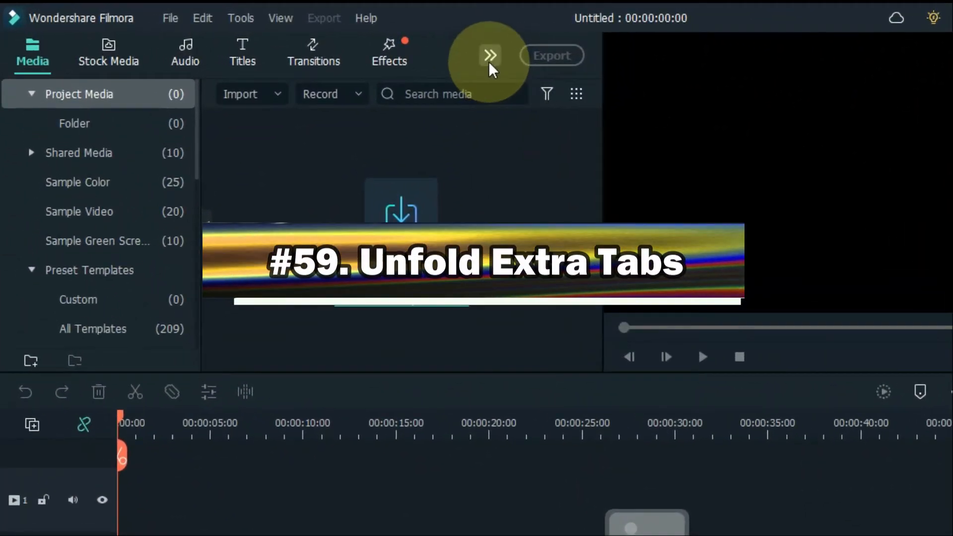
Step: List the hidden Elements and Split Screen tabs, and widen the media panel step by step to unfold them
{"action": "left_click", "coordinate": [431, 48]}
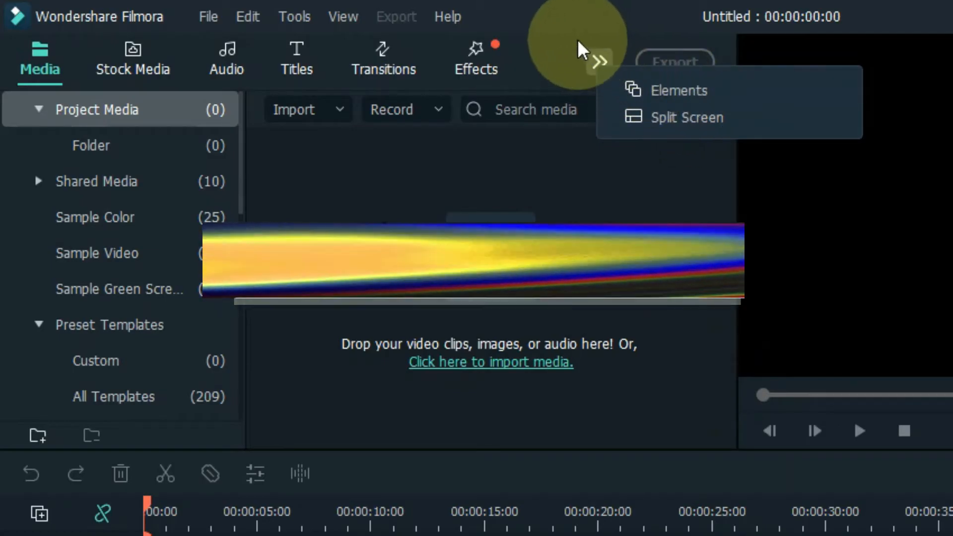
{"action": "left_click", "coordinate": [595, 54]}
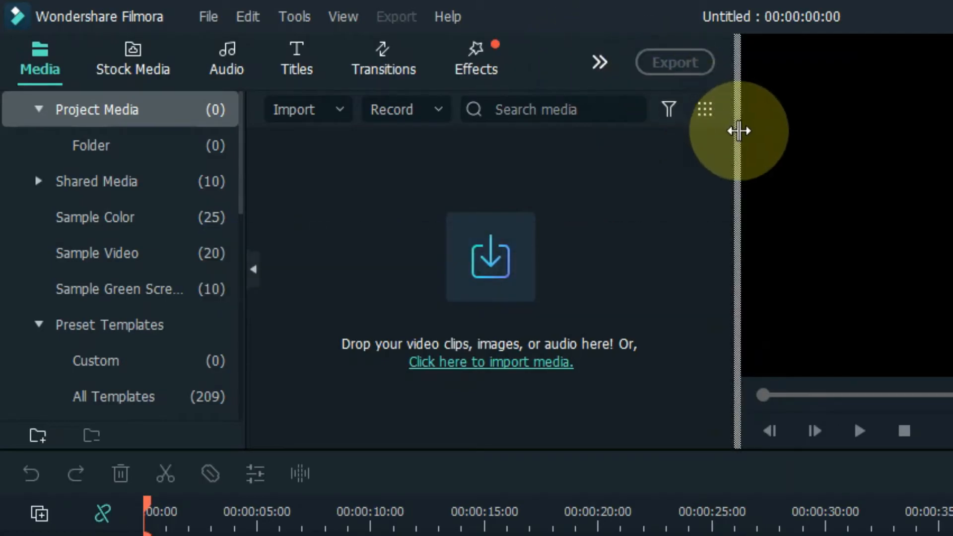
{"action": "left_click_drag", "start_coordinate": [738, 130], "coordinate": [787, 136]}
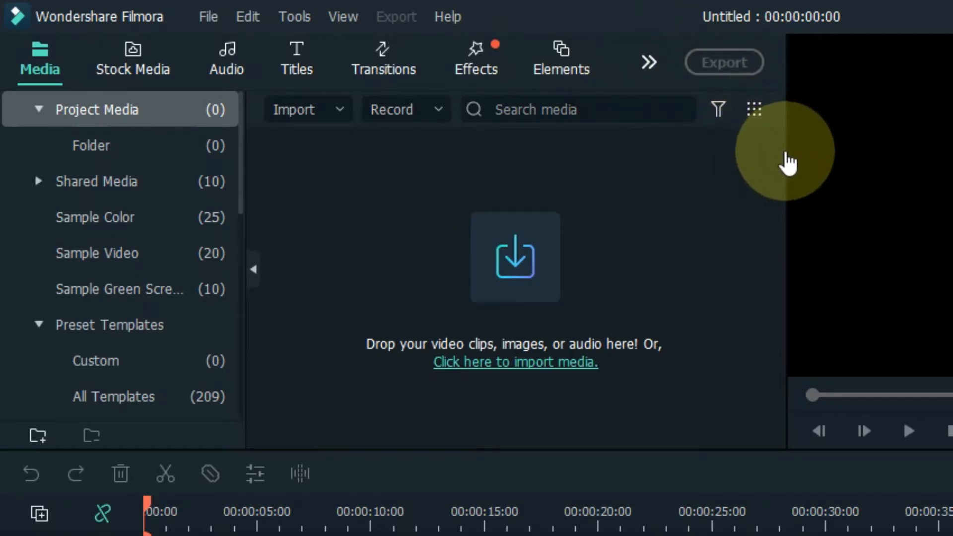
{"action": "left_click_drag", "start_coordinate": [816, 154], "coordinate": [840, 166]}
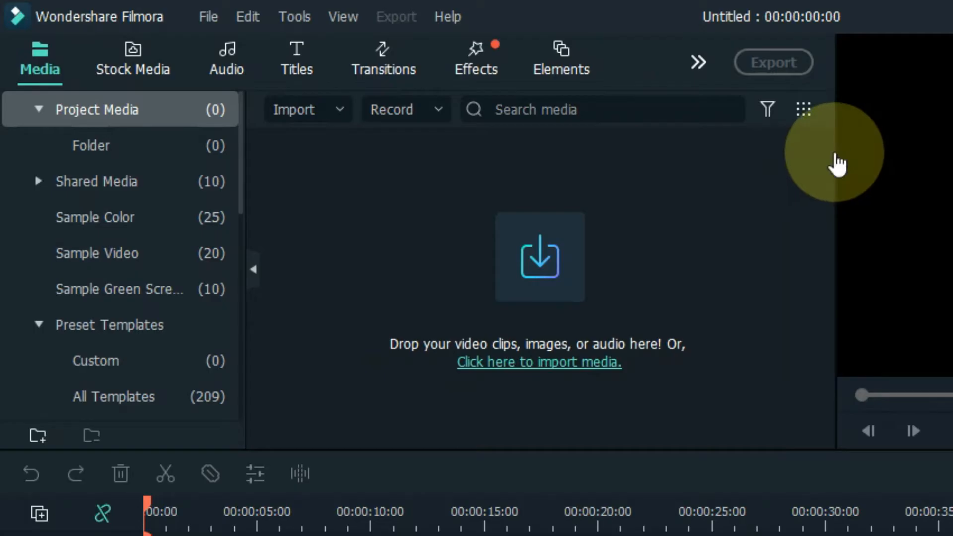
{"action": "left_click_drag", "start_coordinate": [858, 153], "coordinate": [870, 162]}
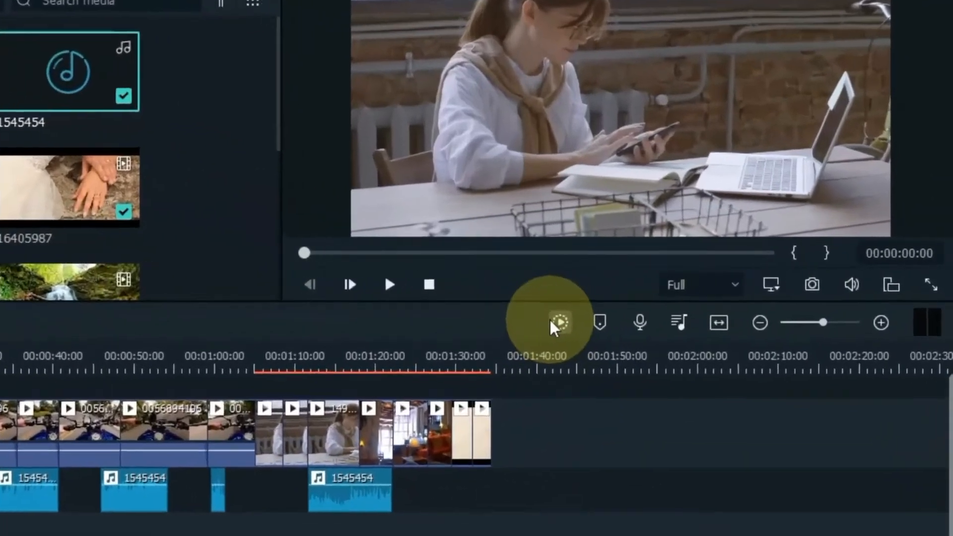
Step: Render the timeline preview and delete the preview render files
{"action": "left_click", "coordinate": [675, 306]}
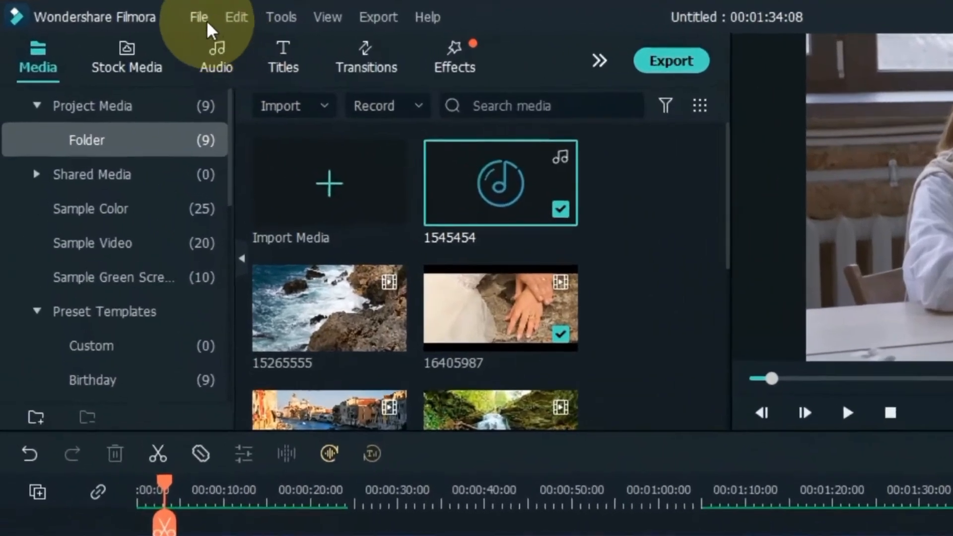
{"action": "left_click", "coordinate": [130, 20]}
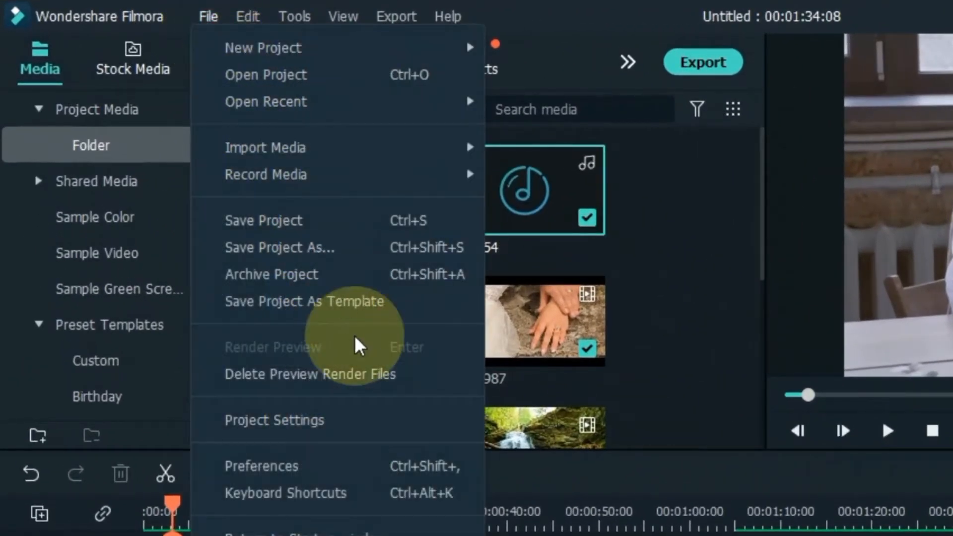
{"action": "left_click", "coordinate": [371, 382]}
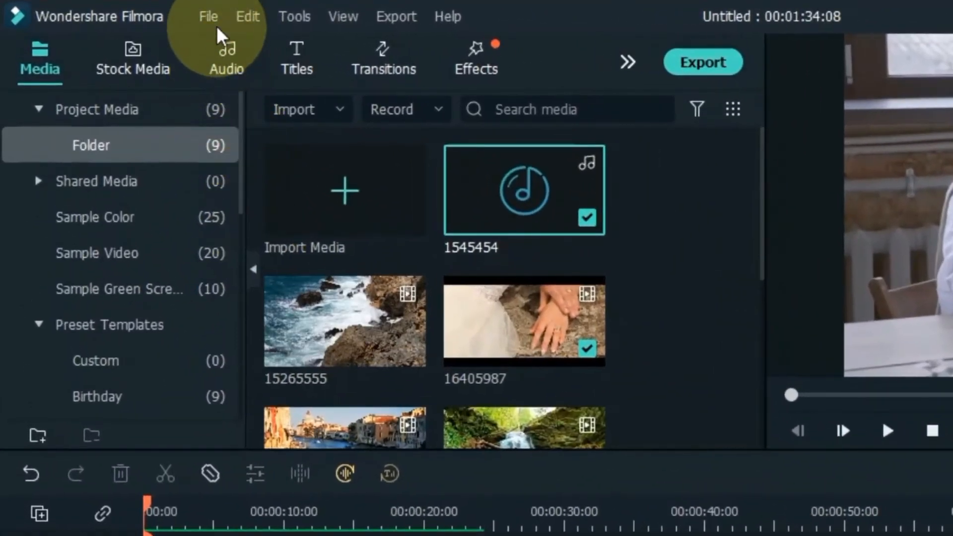
Step: Look over the project archiving command and the editing commands available for the motorcycle clips on the timeline
{"action": "left_click", "coordinate": [207, 23]}
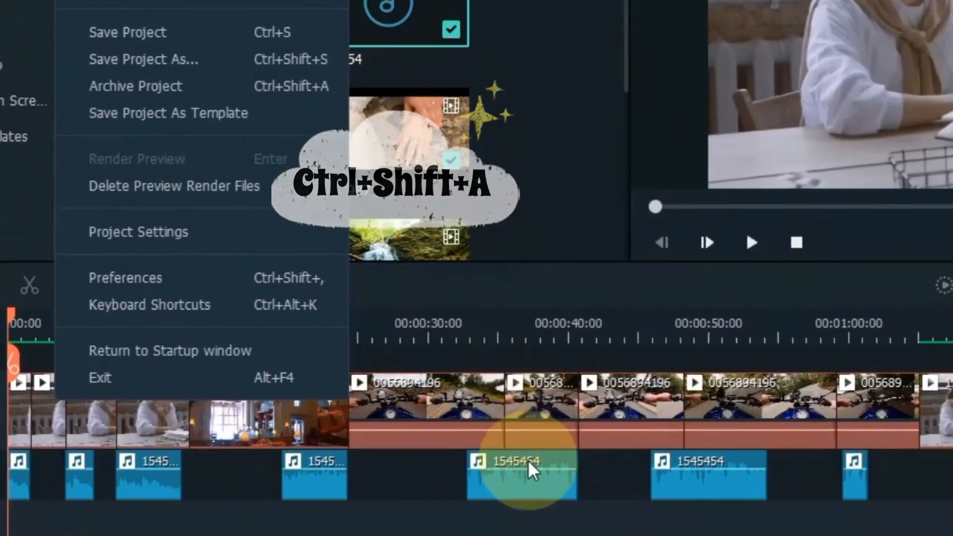
{"action": "left_click", "coordinate": [467, 423]}
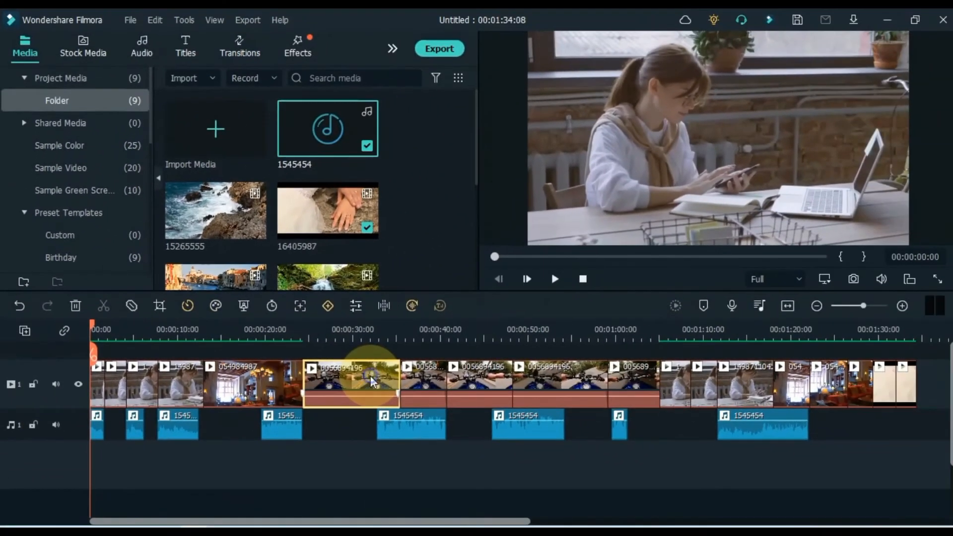
{"action": "right_click", "coordinate": [565, 381]}
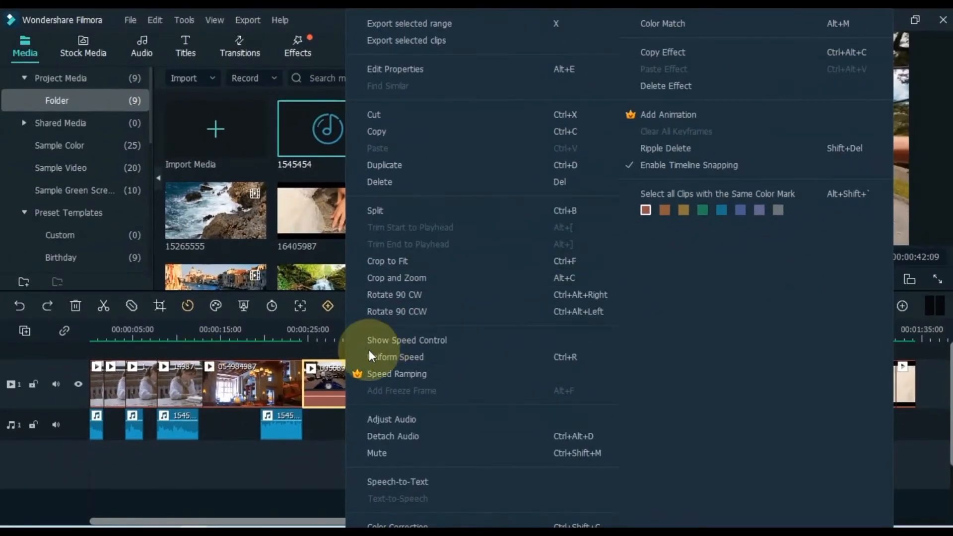
{"action": "left_click", "coordinate": [323, 383]}
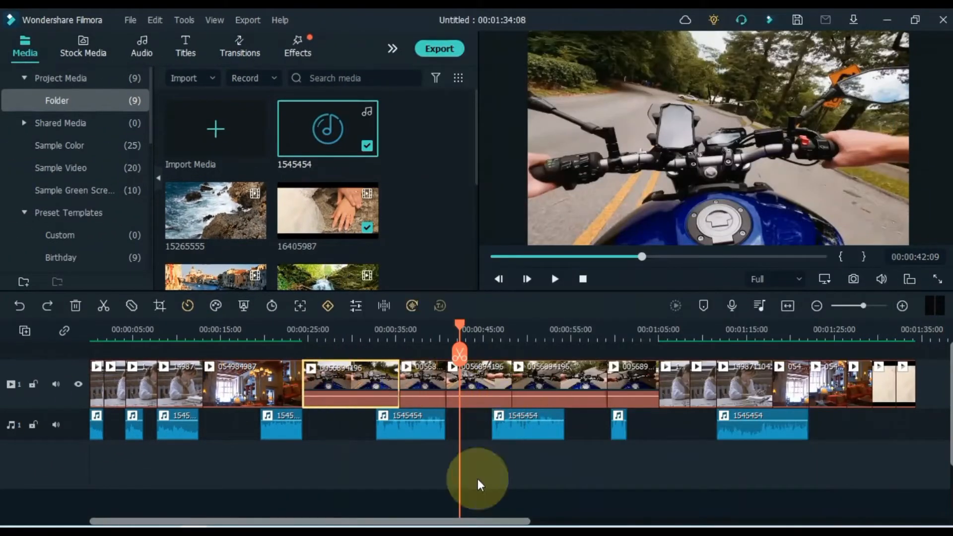
Step: Move the last clip away from its neighbour to leave a gap and switch off the timeline's link mode
{"action": "left_click_drag", "start_coordinate": [487, 522], "coordinate": [640, 519]}
{"action": "left_click", "coordinate": [632, 427]}
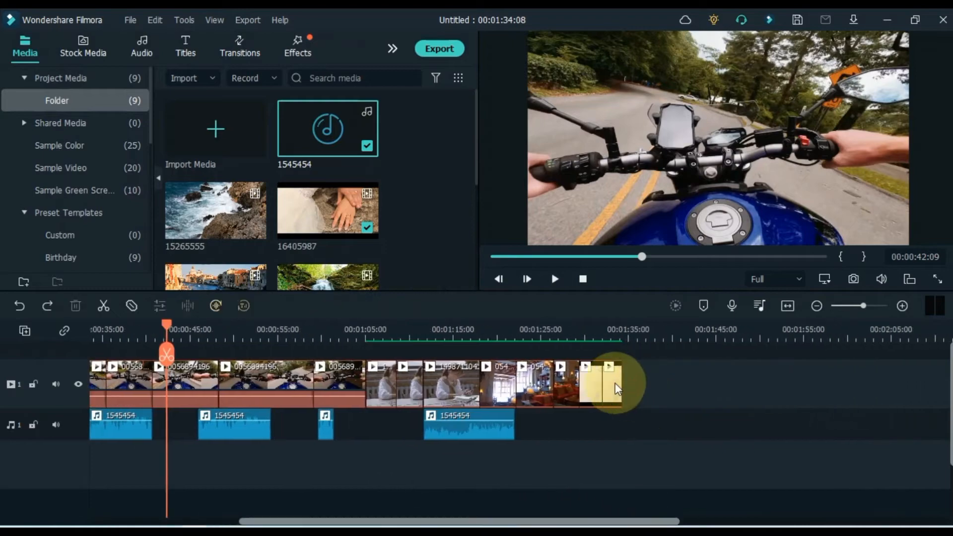
{"action": "left_click_drag", "start_coordinate": [611, 389], "coordinate": [659, 384]}
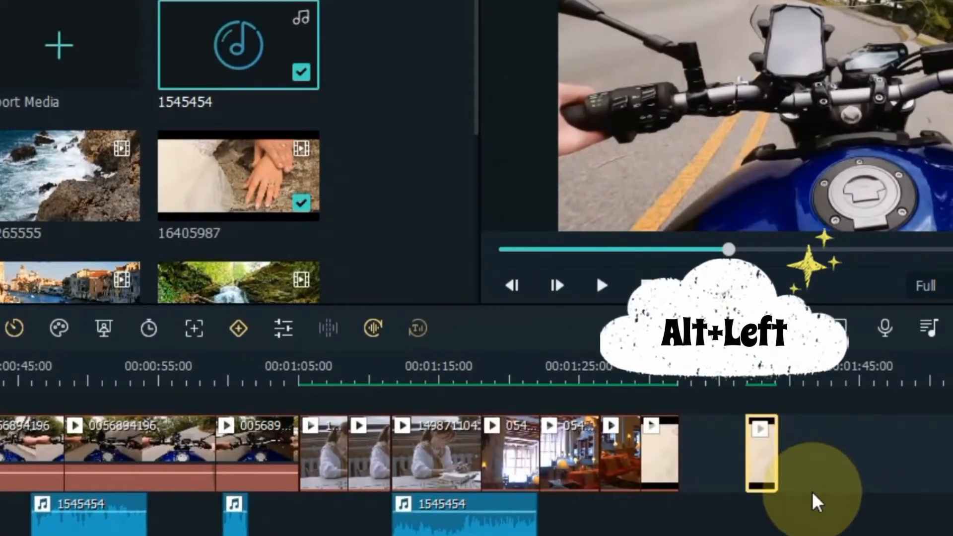
{"action": "key", "text": "alt+Left"}
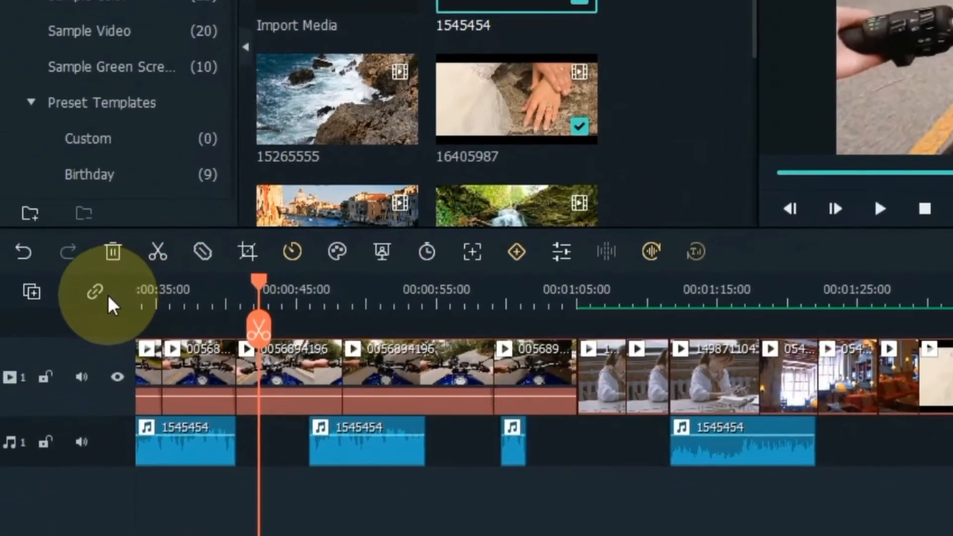
{"action": "left_click", "coordinate": [97, 293]}
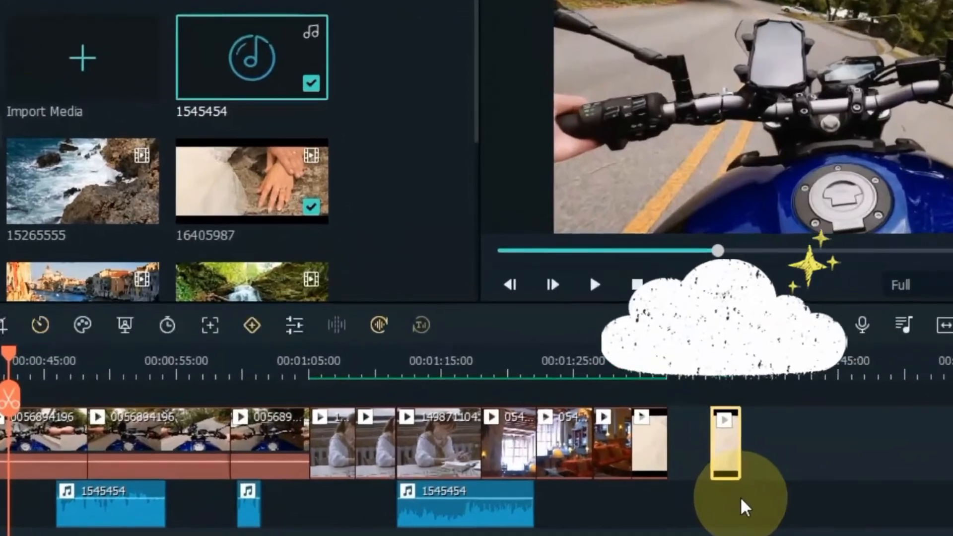
Step: Nudge the separated last clip back along its track until it nearly meets the preceding clip
{"action": "key", "text": "alt+Left"}
{"action": "key", "text": "alt+Left"}
{"action": "key", "text": "alt+Left"}
{"action": "key", "text": "alt+Left"}
{"action": "key", "text": "alt+Left"}
{"action": "key", "text": "alt+Left"}
{"action": "key", "text": "alt+Left"}
{"action": "key", "text": "alt+Left"}
{"action": "key", "text": "alt+Left"}
{"action": "key", "text": "alt+Left"}
{"action": "key", "text": "alt+Left"}
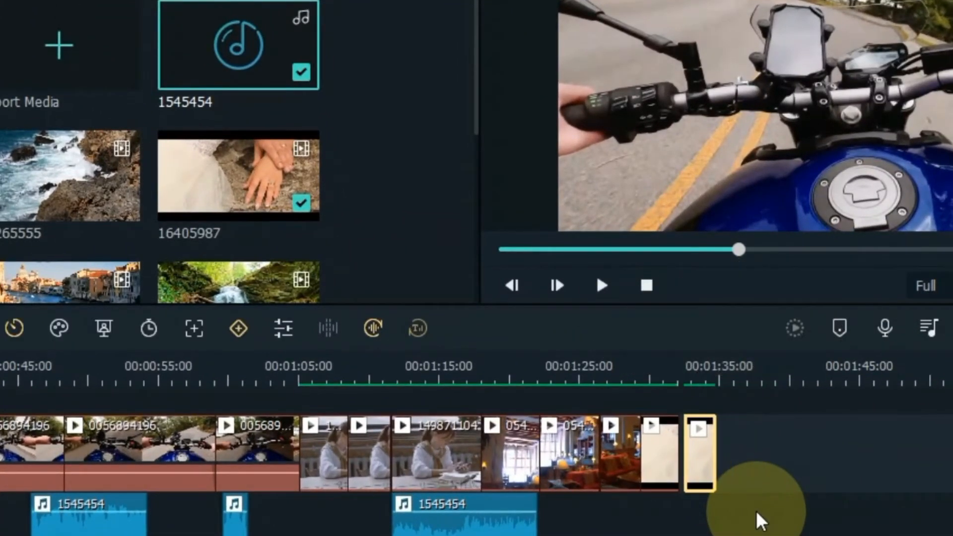
Step: Nudge the last clip forward in time to widen the gap again
{"action": "key", "text": "alt+Right"}
{"action": "key", "text": "alt+Right"}
{"action": "key", "text": "alt+Right"}
{"action": "key", "text": "alt+Right"}
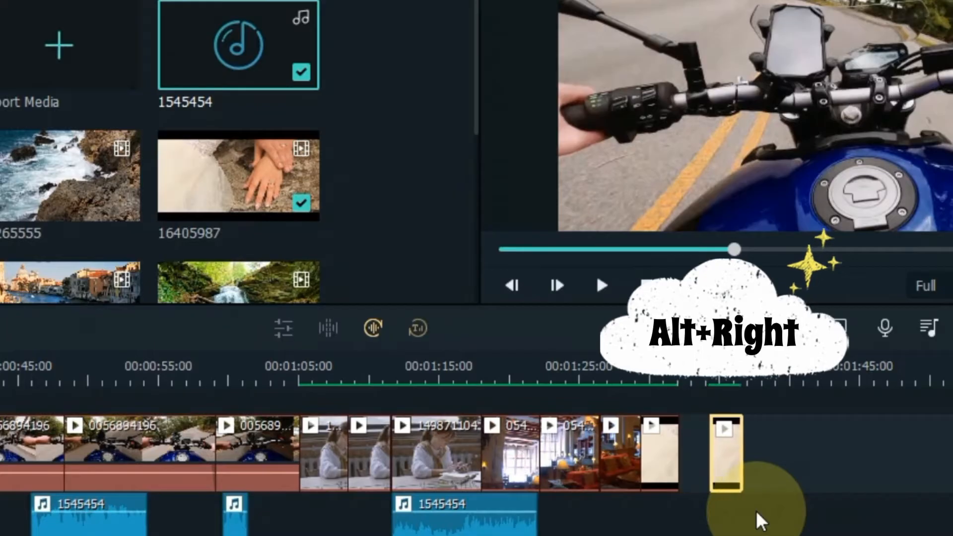
{"action": "key", "text": "alt+Right"}
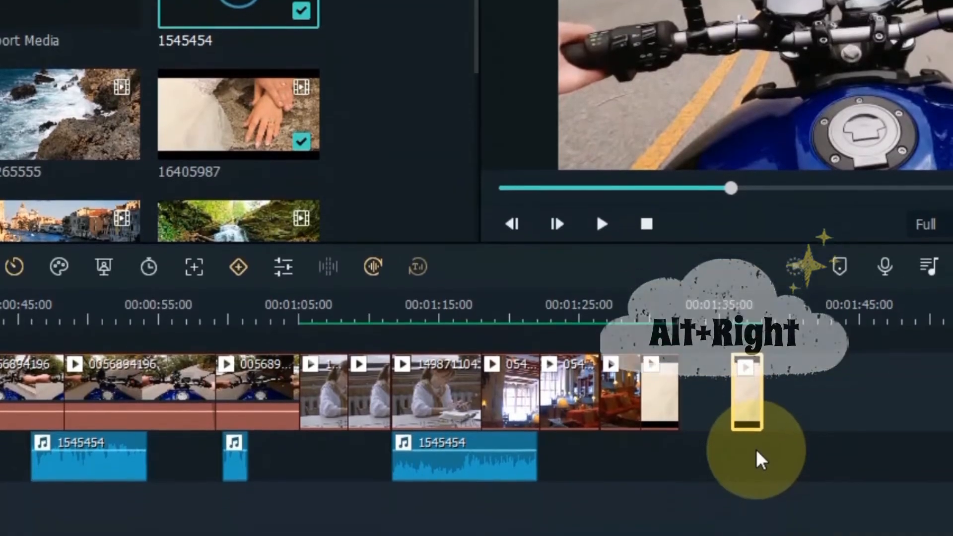
Step: Move the last clip up two tracks and bring it back down one track
{"action": "key", "text": "alt+Up"}
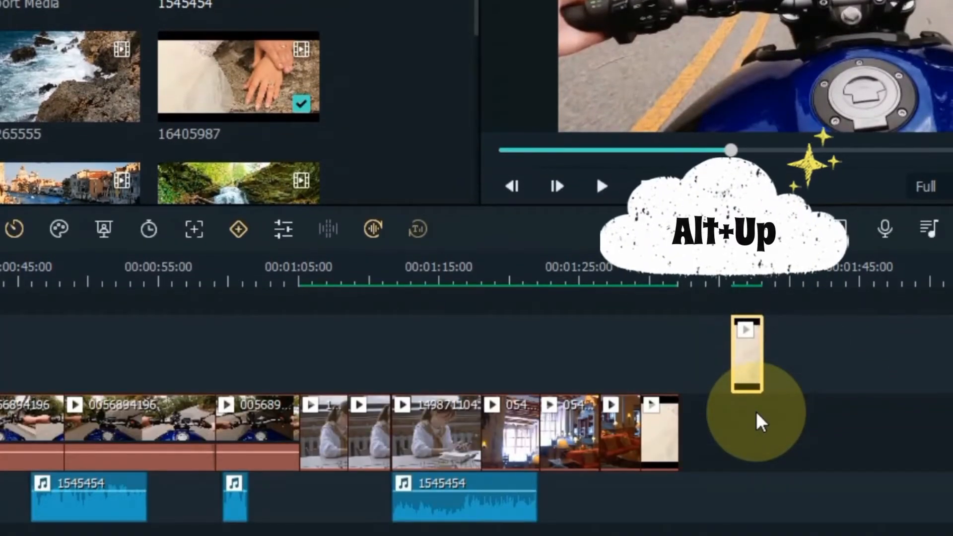
{"action": "key", "text": "alt+Up"}
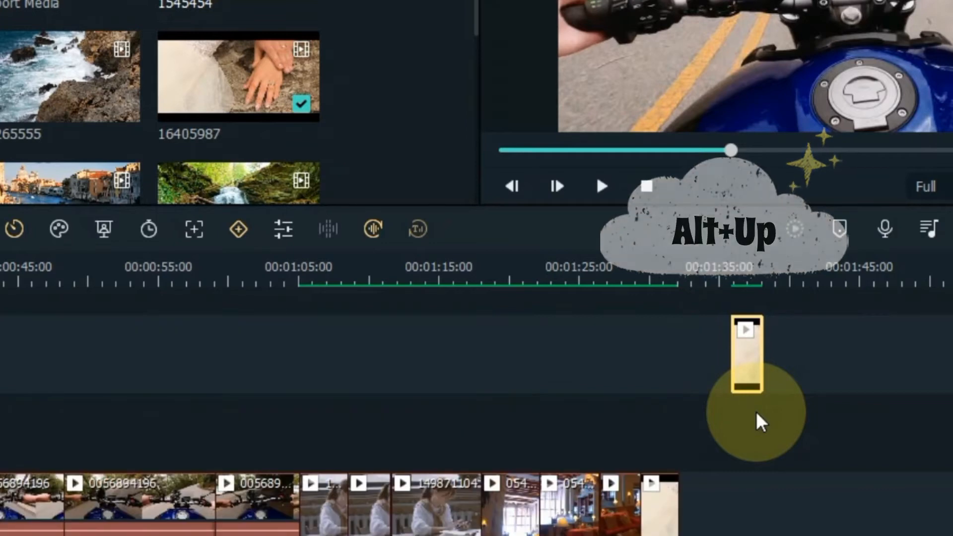
{"action": "key", "text": "alt+Down"}
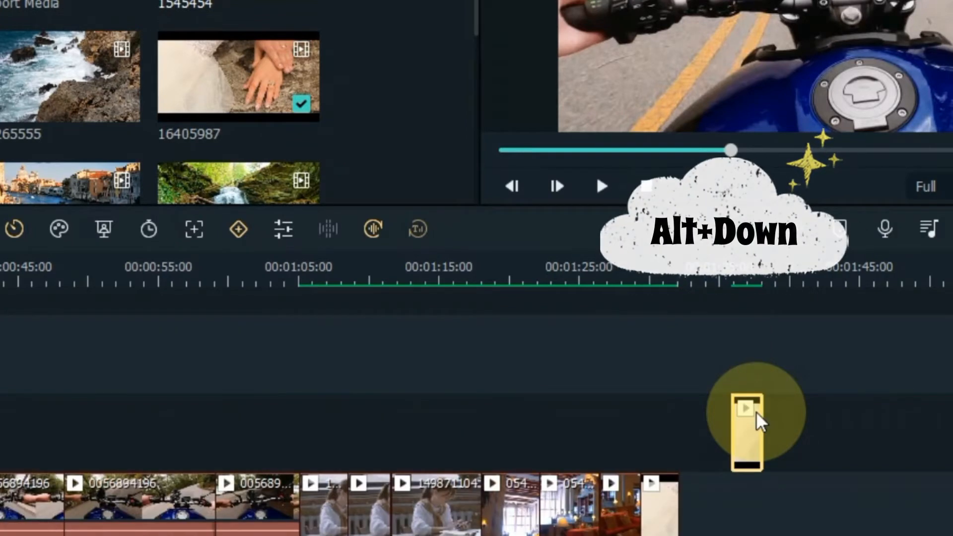
Step: Nudge the clip slightly earlier and several steps forward in time on the second video track
{"action": "key", "text": "alt+Left"}
{"action": "key", "text": "alt+Right"}
{"action": "key", "text": "alt+Right"}
{"action": "key", "text": "alt+Right"}
{"action": "key", "text": "alt+Right"}
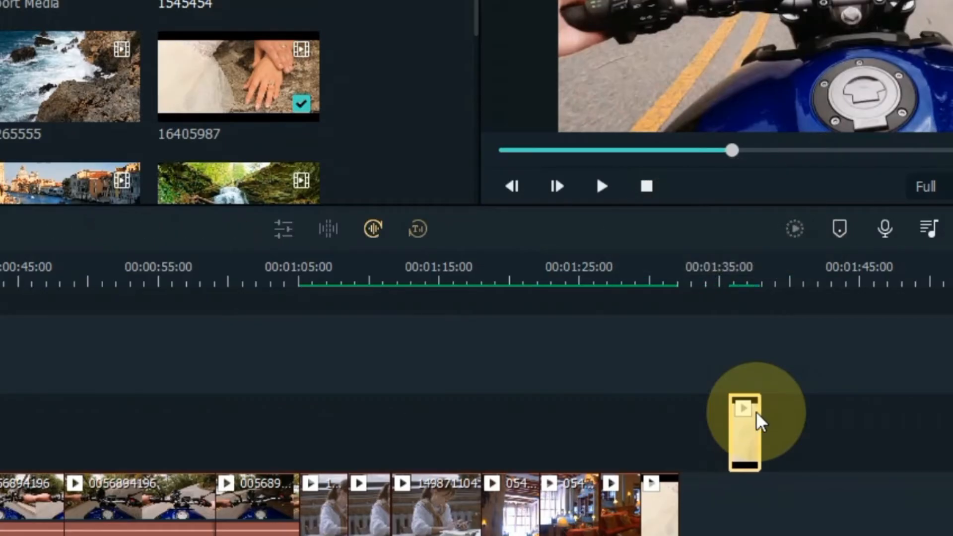
Step: Raise the clip to the third video track, nudge it along the timeline, and lower it to the second track
{"action": "key", "text": "alt+Up"}
{"action": "key", "text": "alt+Left"}
{"action": "key", "text": "alt+Left"}
{"action": "key", "text": "alt+Left"}
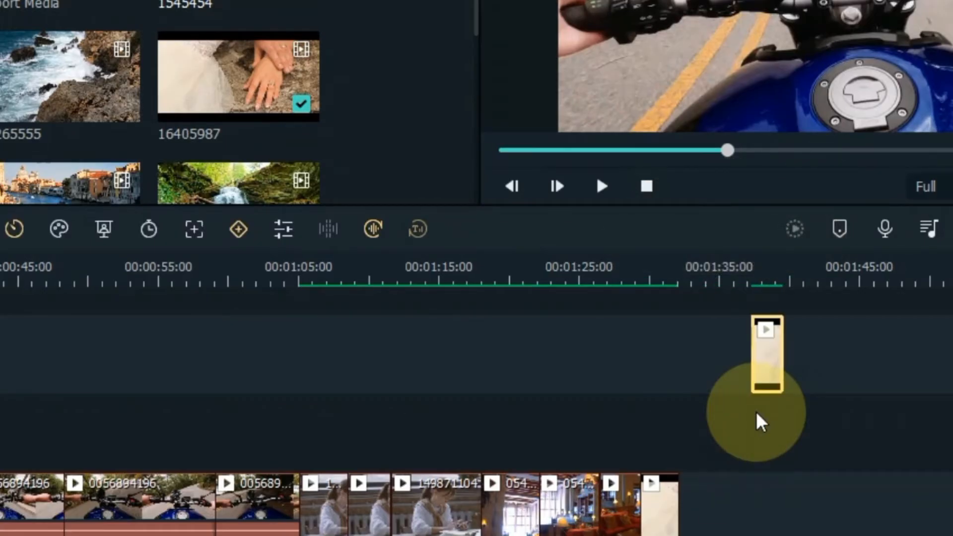
{"action": "key", "text": "alt+Down"}
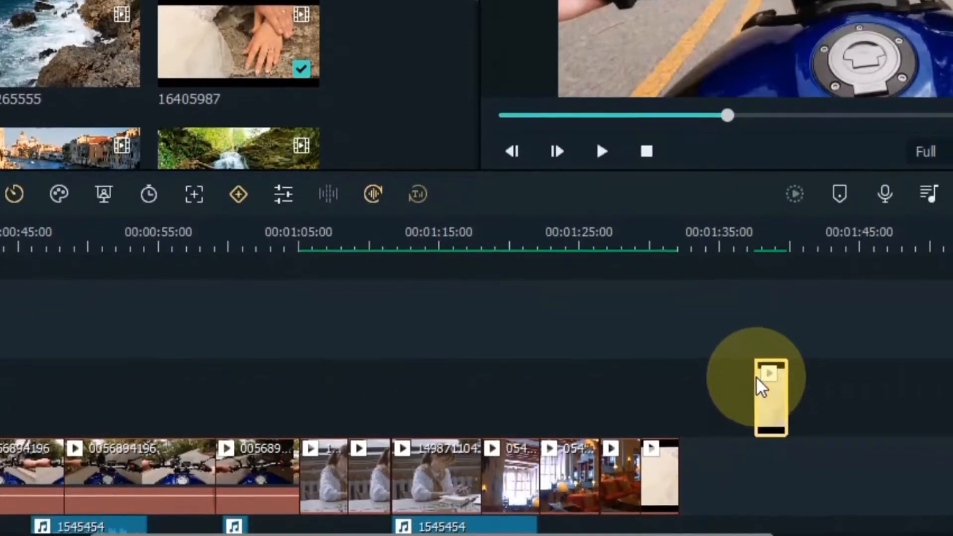
Step: Lower the clip to the first video track and nudge it back until it adjoins the preceding clip
{"action": "key", "text": "alt+Down"}
{"action": "key", "text": "alt+Left"}
{"action": "key", "text": "alt+Left"}
{"action": "key", "text": "alt+Left"}
{"action": "key", "text": "alt+Left"}
{"action": "key", "text": "alt+Left"}
{"action": "key", "text": "alt+Left"}
{"action": "key", "text": "alt+Left"}
{"action": "key", "text": "alt+Left"}
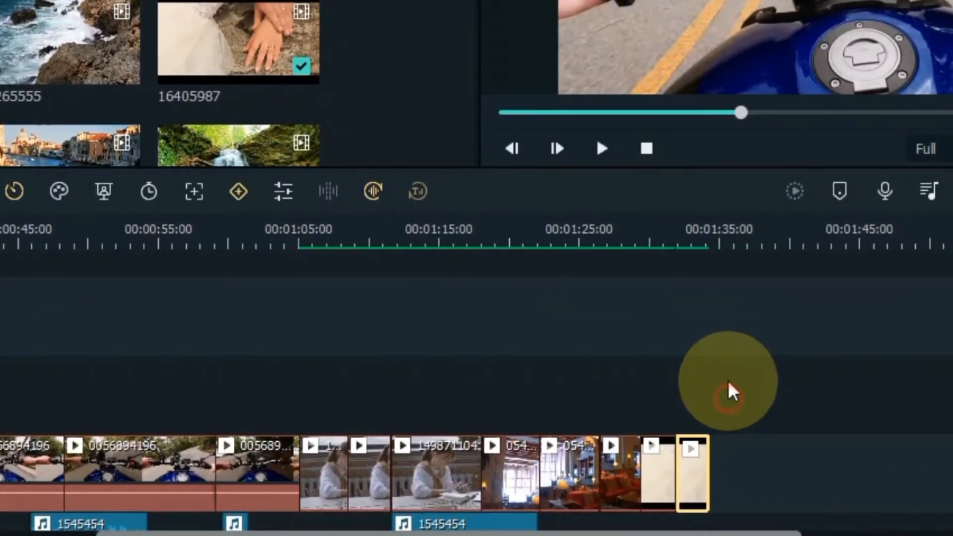
Step: Crop the 149871104 clip at a 16:9 ratio to 468 x 263 around the woman's face, and apply Crop to Fit
{"action": "left_click", "coordinate": [430, 458]}
{"action": "left_click", "coordinate": [425, 243]}
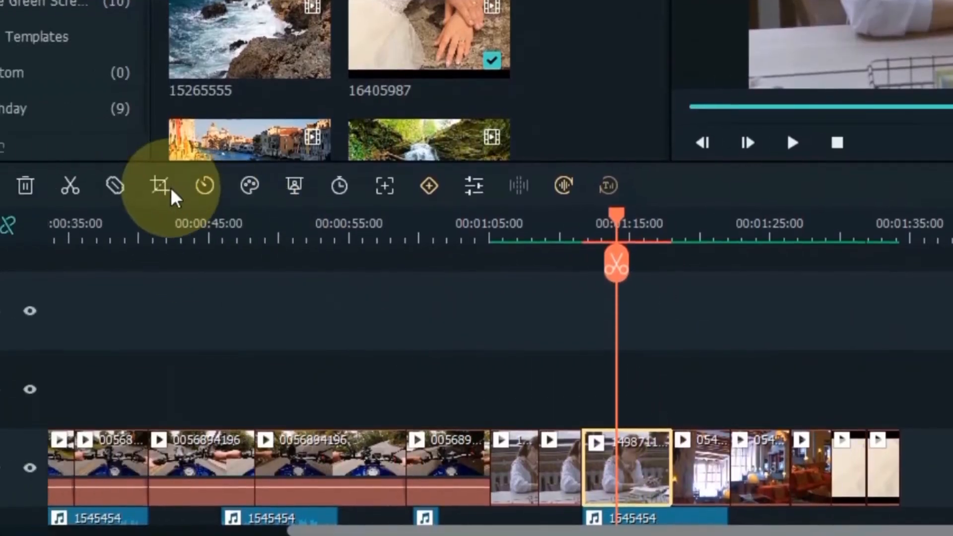
{"action": "left_click", "coordinate": [260, 187]}
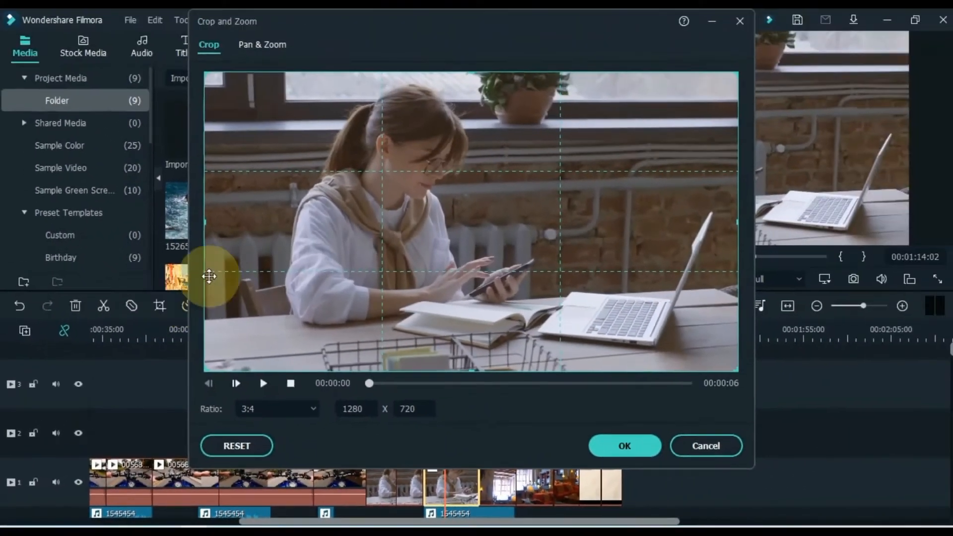
{"action": "left_click_drag", "start_coordinate": [737, 73], "coordinate": [424, 155]}
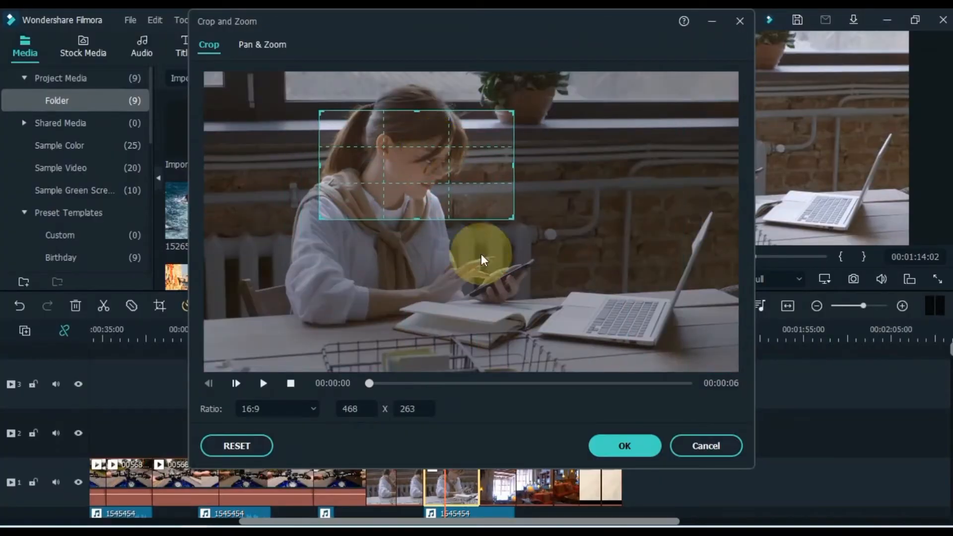
{"action": "left_click", "coordinate": [625, 446]}
{"action": "left_click", "coordinate": [458, 478]}
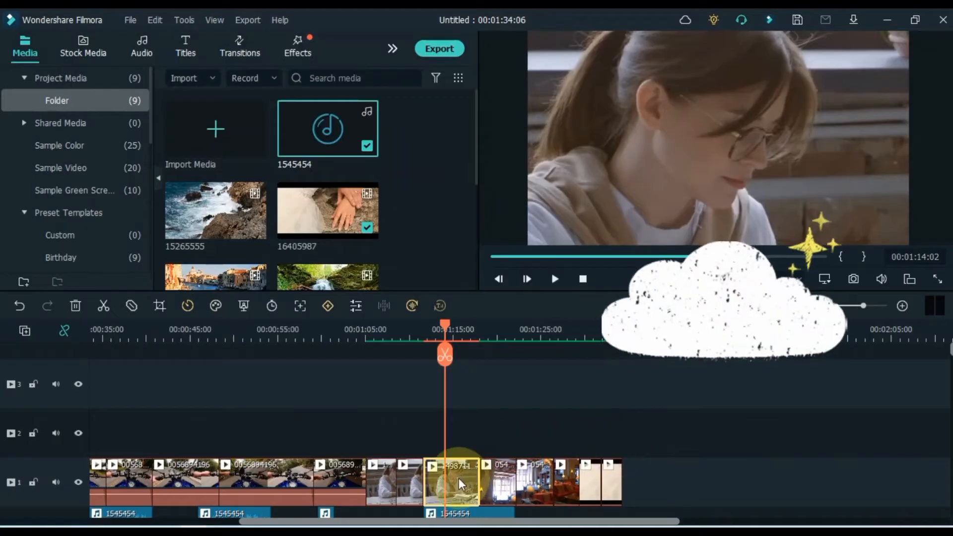
{"action": "key", "text": "ctrl+f"}
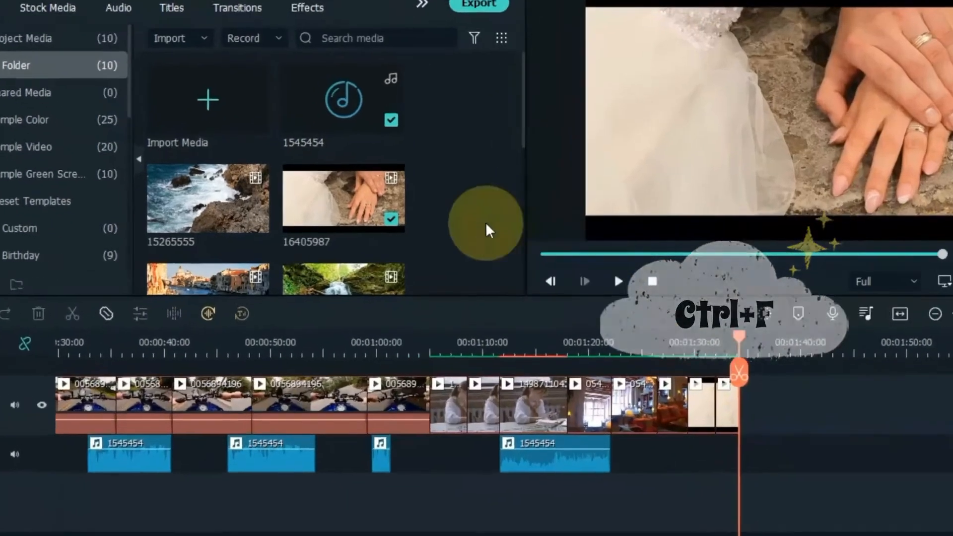
Step: Add the Video clip from the project media to the end of the first video track
{"action": "scroll", "coordinate": [431, 225], "scroll_direction": "down", "scroll_amount": 5}
{"action": "left_click", "coordinate": [384, 231]}
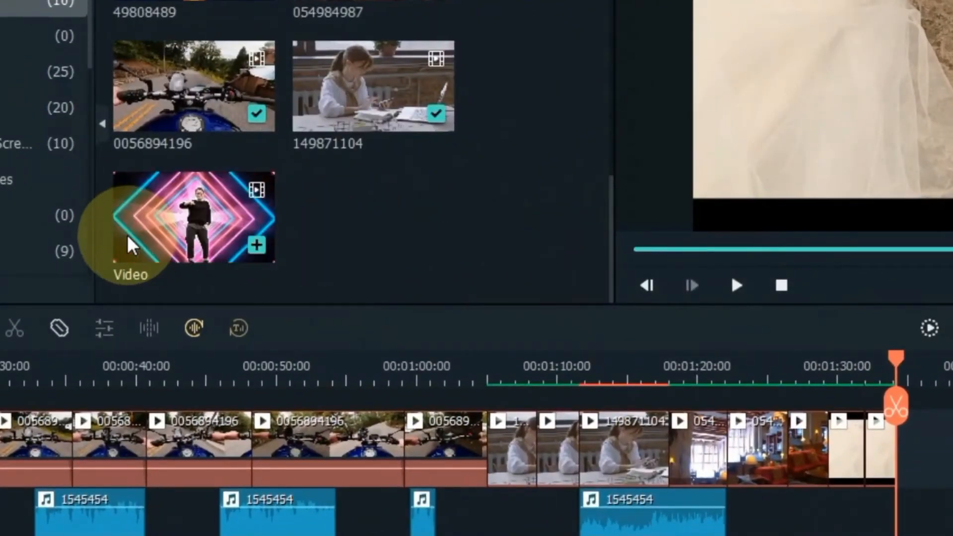
{"action": "left_click_drag", "start_coordinate": [128, 243], "coordinate": [916, 473]}
{"action": "left_click_drag", "start_coordinate": [496, 326], "coordinate": [496, 326]}
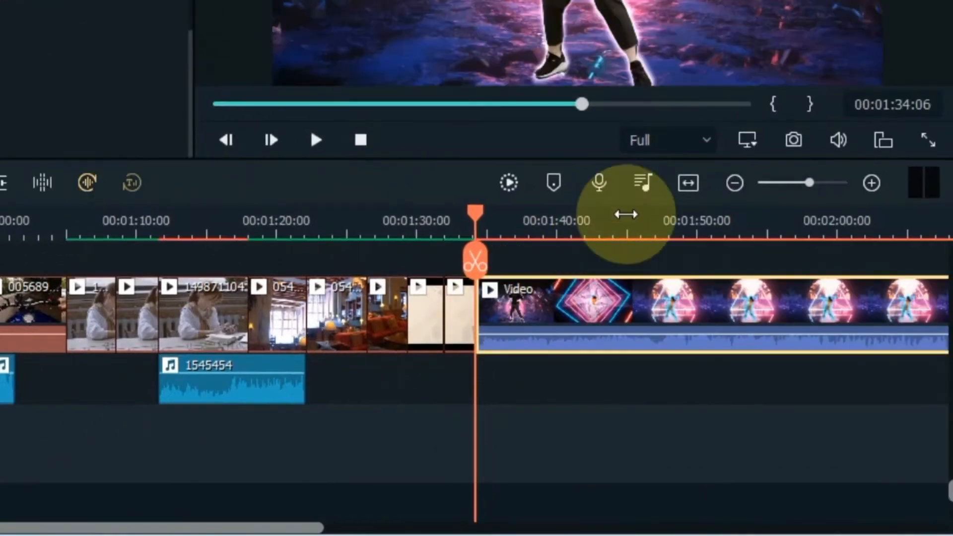
Step: Detach the audio from the Video clip at the end of the timeline
{"action": "left_click", "coordinate": [687, 183]}
{"action": "left_click", "coordinate": [586, 309]}
{"action": "right_click", "coordinate": [585, 312]}
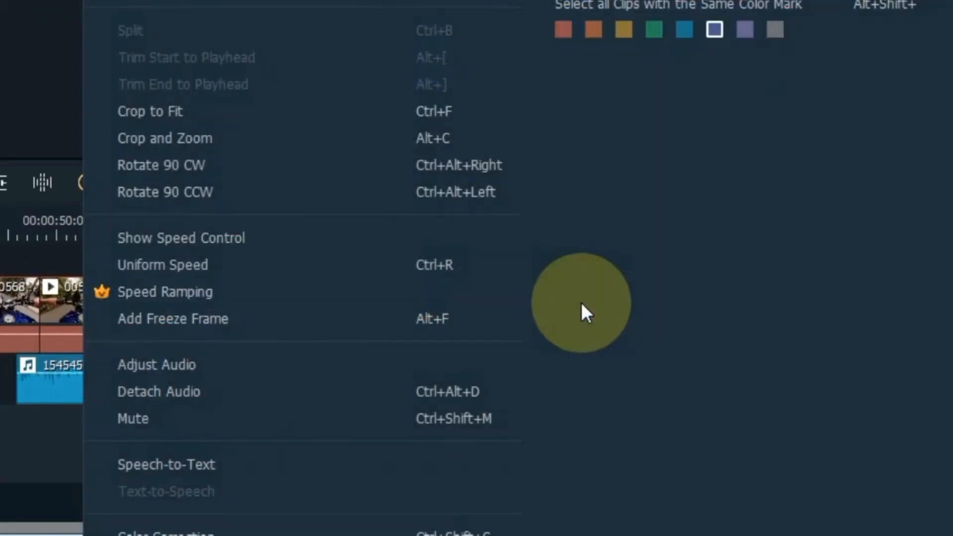
{"action": "left_click", "coordinate": [198, 396]}
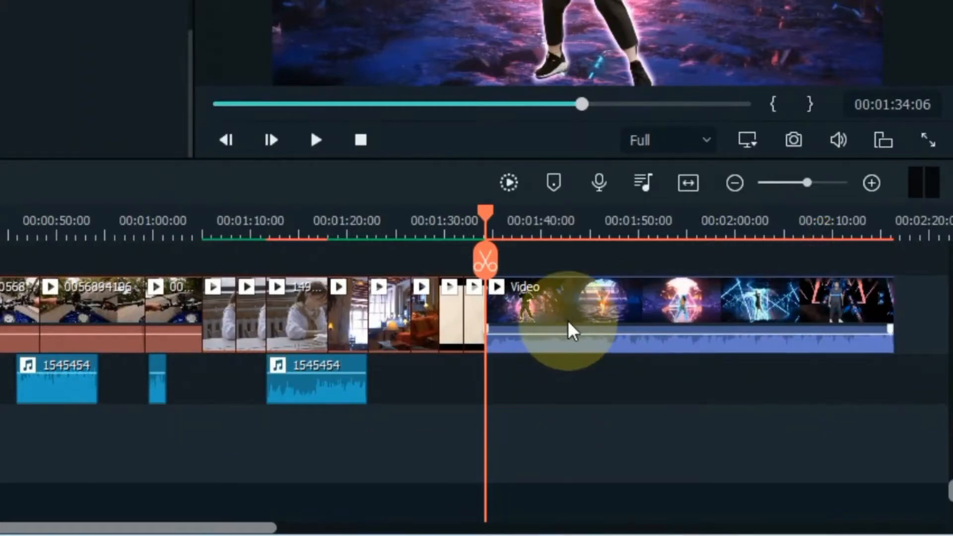
{"action": "left_click", "coordinate": [591, 308]}
Step: Mute the detached Video audio clip, toggle its mute off and on again, and undo the last mute
{"action": "left_click", "coordinate": [544, 391]}
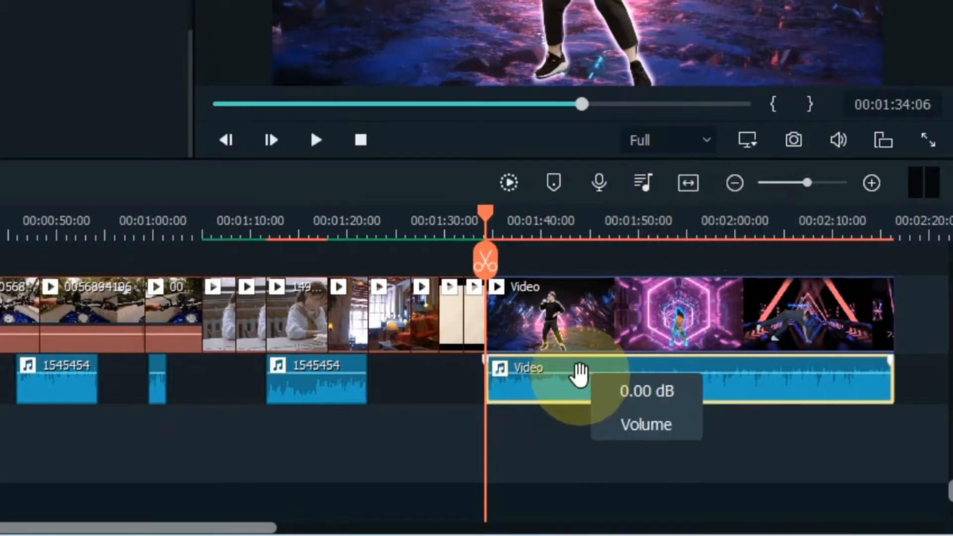
{"action": "right_click", "coordinate": [583, 390]}
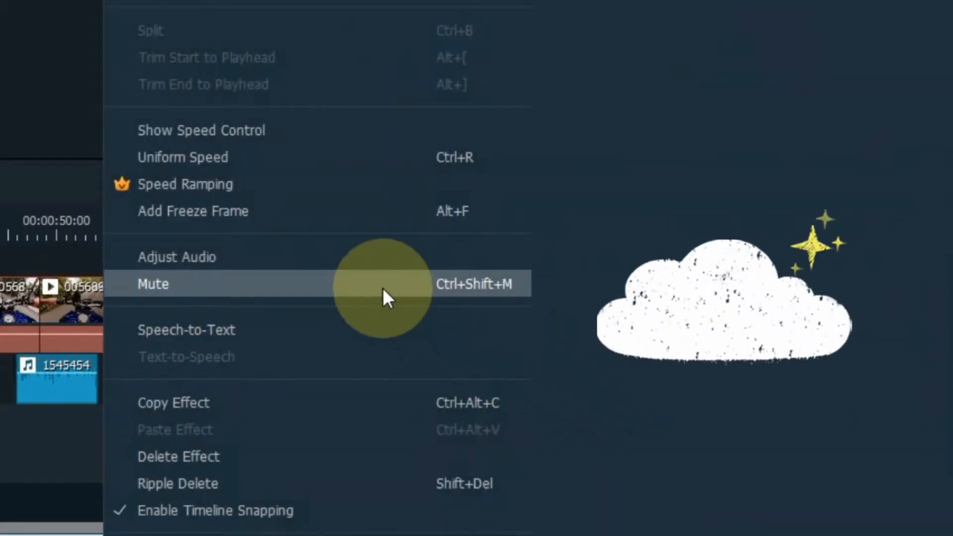
{"action": "left_click", "coordinate": [473, 284]}
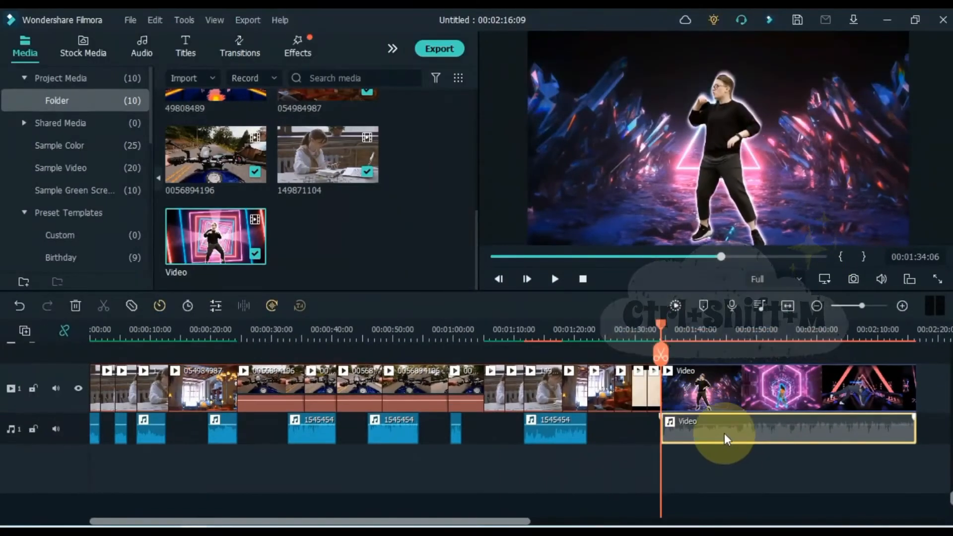
{"action": "key", "text": "ctrl+shift+m"}
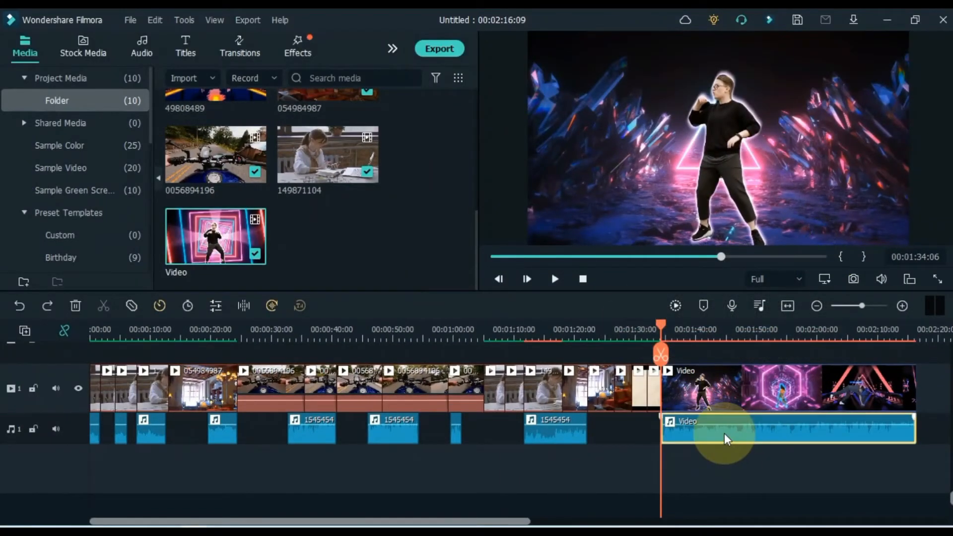
{"action": "key", "text": "ctrl+shift+m"}
{"action": "key", "text": "ctrl+z"}
Step: Add five animation keyframes spread along the first half of the Video clip at the end of the first video track
{"action": "left_click", "coordinate": [706, 399]}
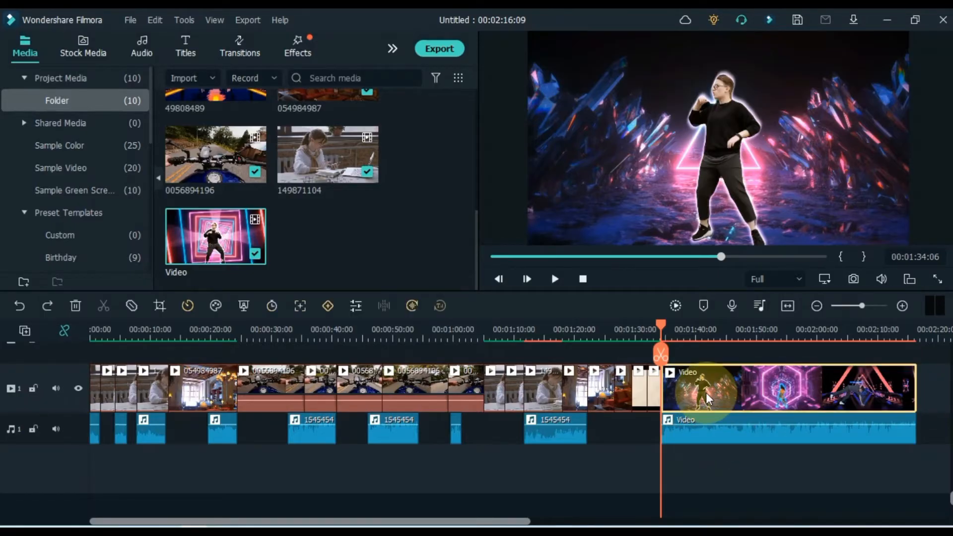
{"action": "left_click", "coordinate": [683, 403], "text": "alt"}
{"action": "left_click", "coordinate": [705, 403], "text": "alt"}
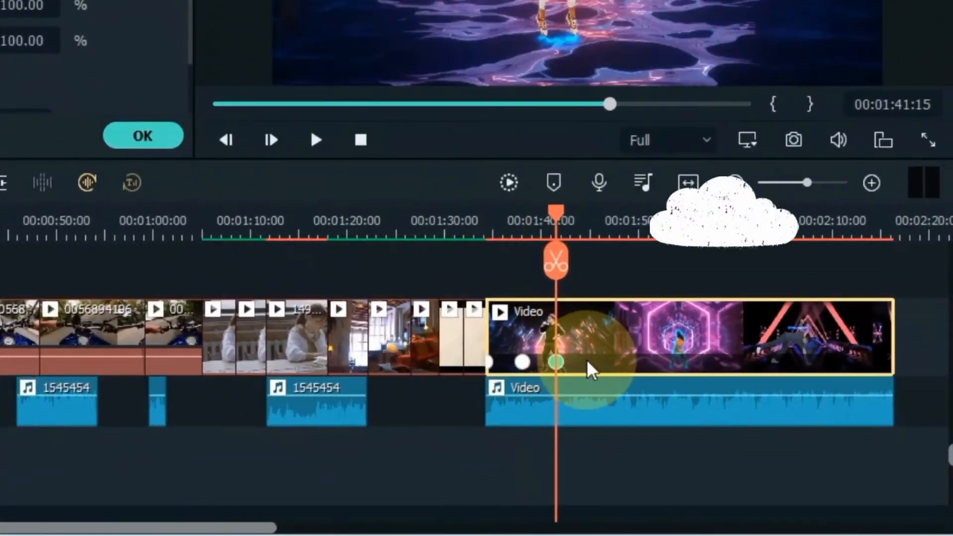
{"action": "left_click", "coordinate": [602, 367], "text": "alt"}
{"action": "left_click", "coordinate": [659, 367], "text": "alt"}
{"action": "left_click", "coordinate": [706, 365], "text": "alt"}
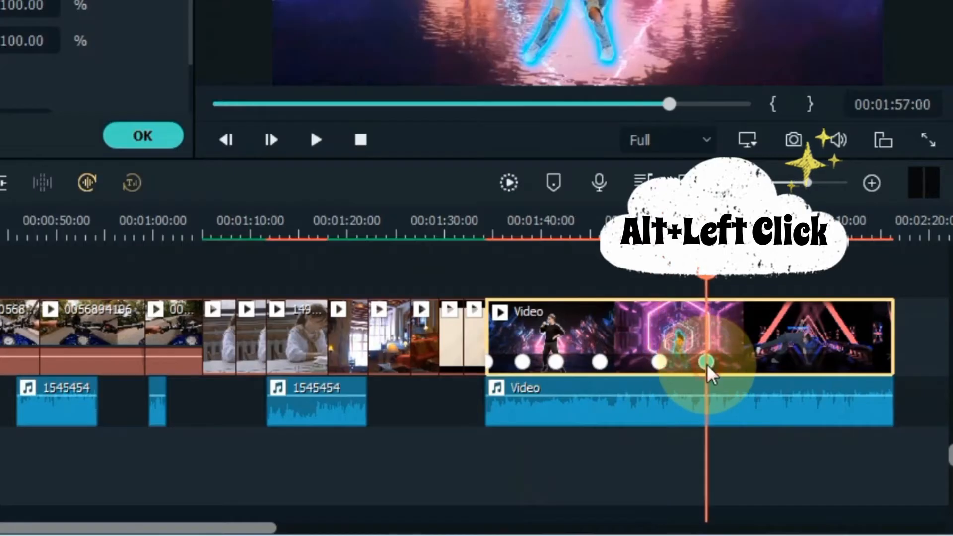
Step: Add three volume keyframes along the detached Video audio clip and accept the settings
{"action": "left_click", "coordinate": [671, 394]}
{"action": "left_click", "coordinate": [671, 395], "text": "alt"}
{"action": "left_click", "coordinate": [623, 394], "text": "alt"}
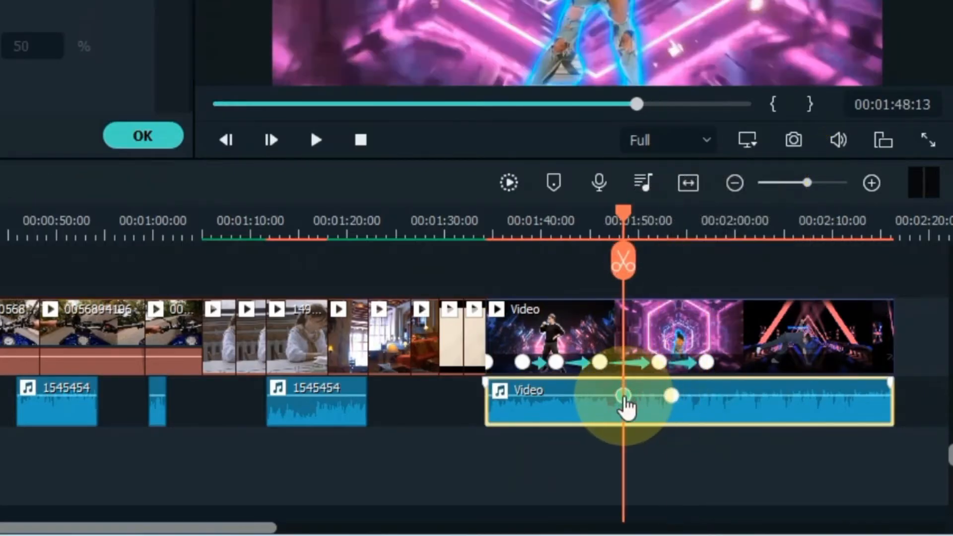
{"action": "left_click", "coordinate": [544, 393], "text": "alt"}
{"action": "left_click", "coordinate": [143, 136]}
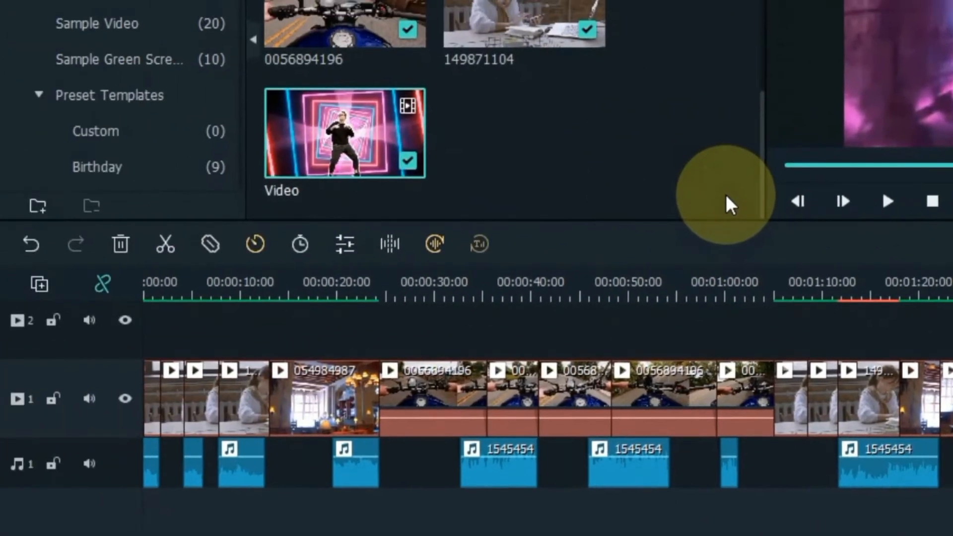
{"action": "left_click", "coordinate": [650, 383]}
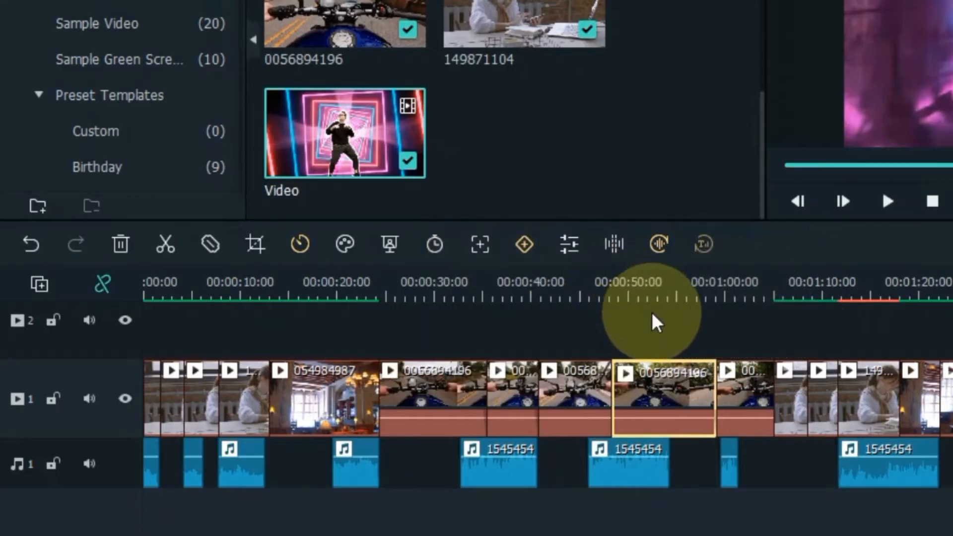
{"action": "left_click", "coordinate": [640, 288]}
{"action": "left_click", "coordinate": [665, 387]}
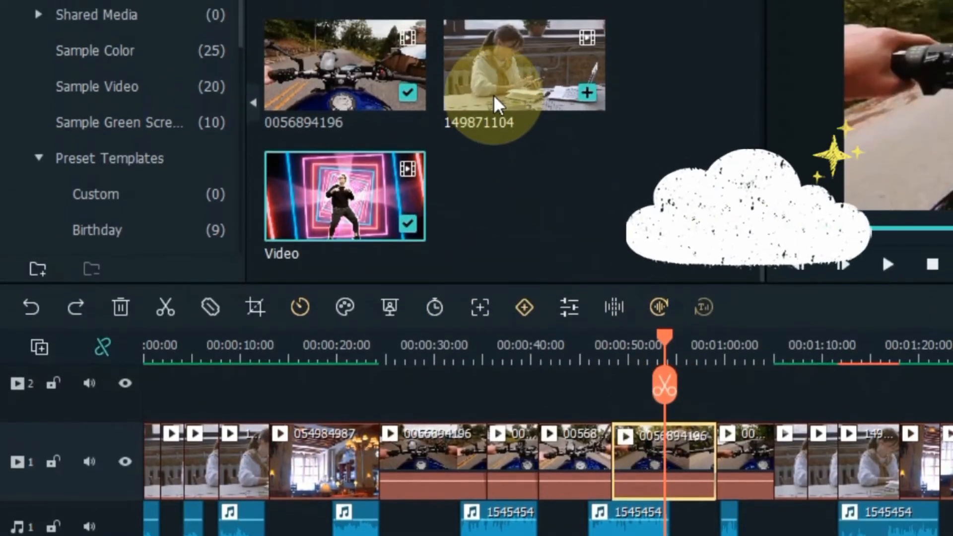
{"action": "left_click_drag", "start_coordinate": [494, 95], "coordinate": [644, 440]}
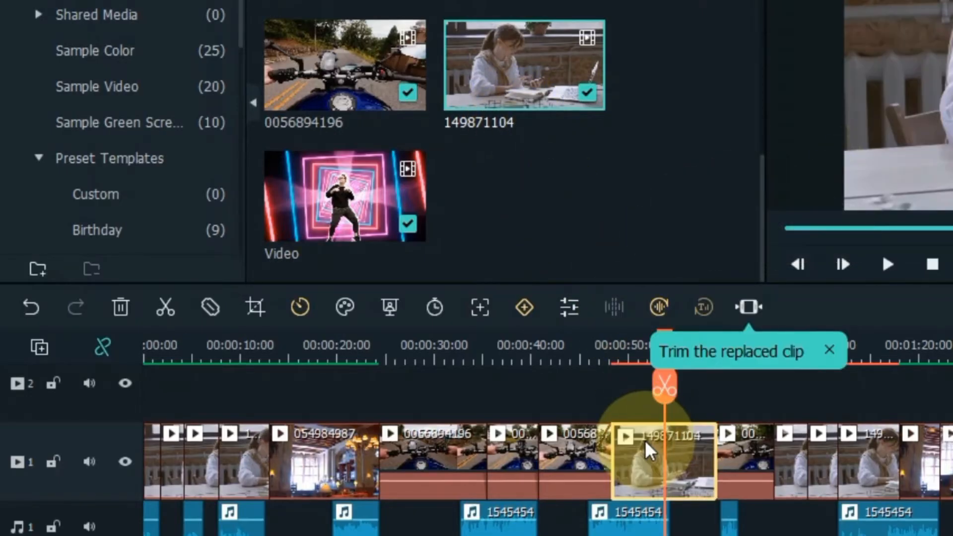
Step: Trim the replaced 149871104 clip by adjusting its selected footage range, and apply the replacement
{"action": "left_click", "coordinate": [746, 305]}
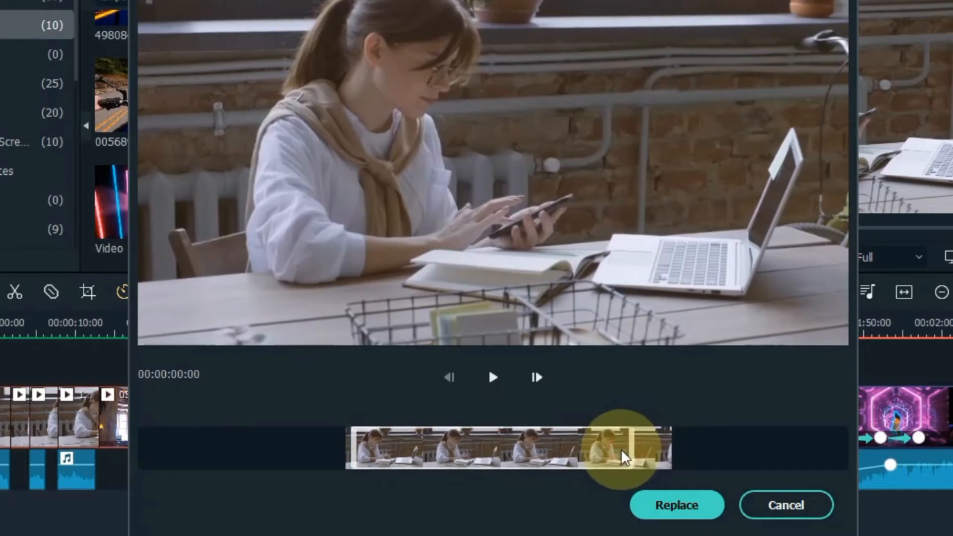
{"action": "mouse_move", "coordinate": [622, 452]}
{"action": "left_mouse_down"}
{"action": "mouse_move", "coordinate": [602, 441]}
{"action": "mouse_move", "coordinate": [630, 444]}
{"action": "left_mouse_up"}
{"action": "left_click", "coordinate": [685, 511]}
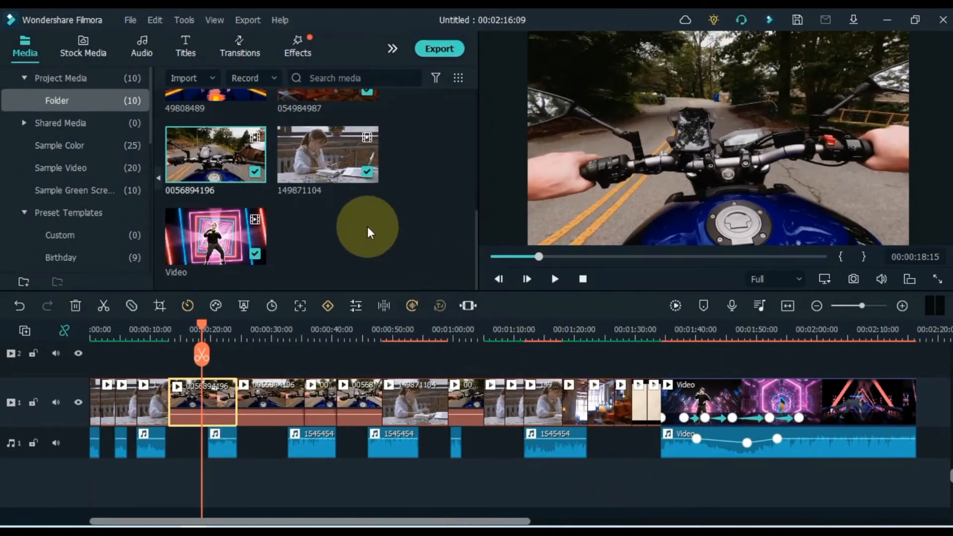
Step: Rename the 16405987 clip in the project media with the tutorial channel's name
{"action": "scroll", "coordinate": [367, 230], "scroll_direction": "up", "scroll_amount": 5}
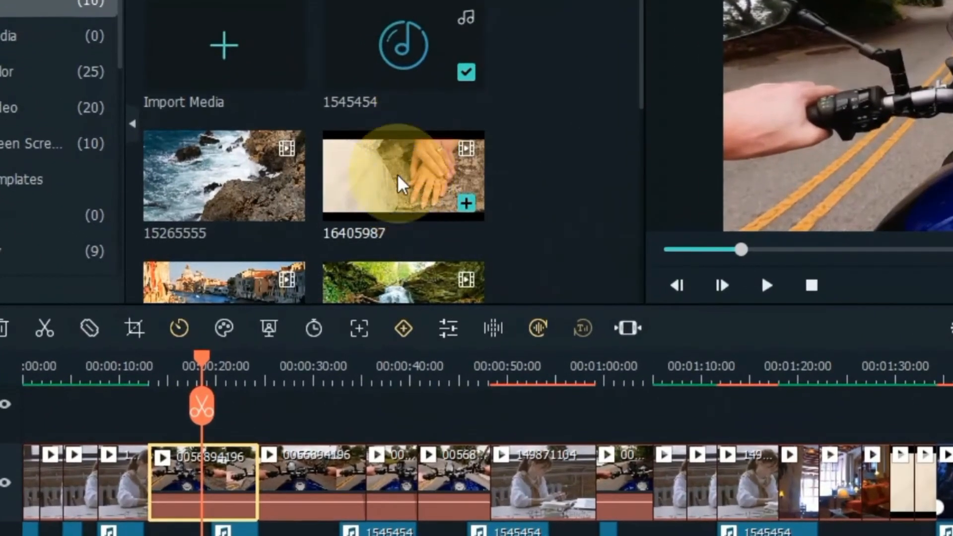
{"action": "double_click", "coordinate": [390, 205]}
{"action": "key", "text": "F2"}
{"action": "type", "text": "Sal"}
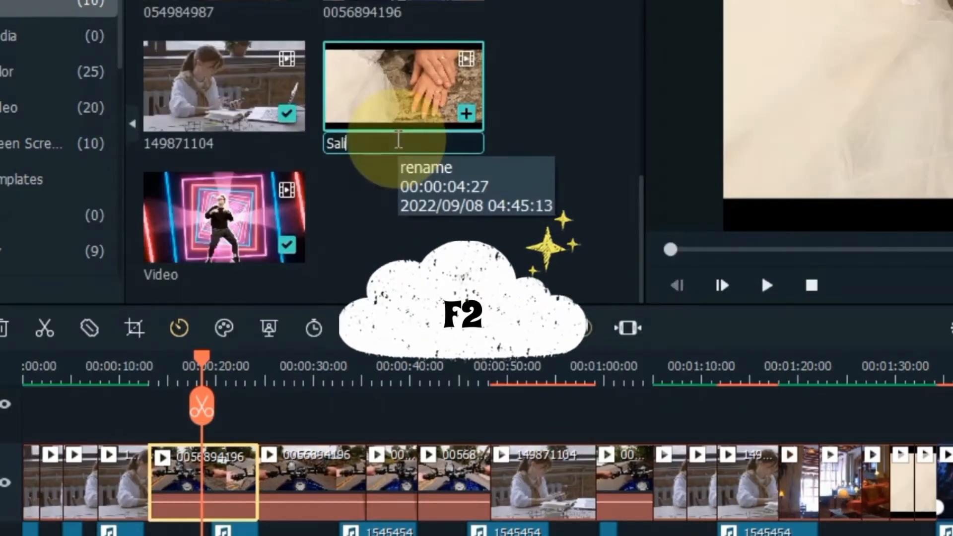
{"action": "type", "text": "ih tutorials"}
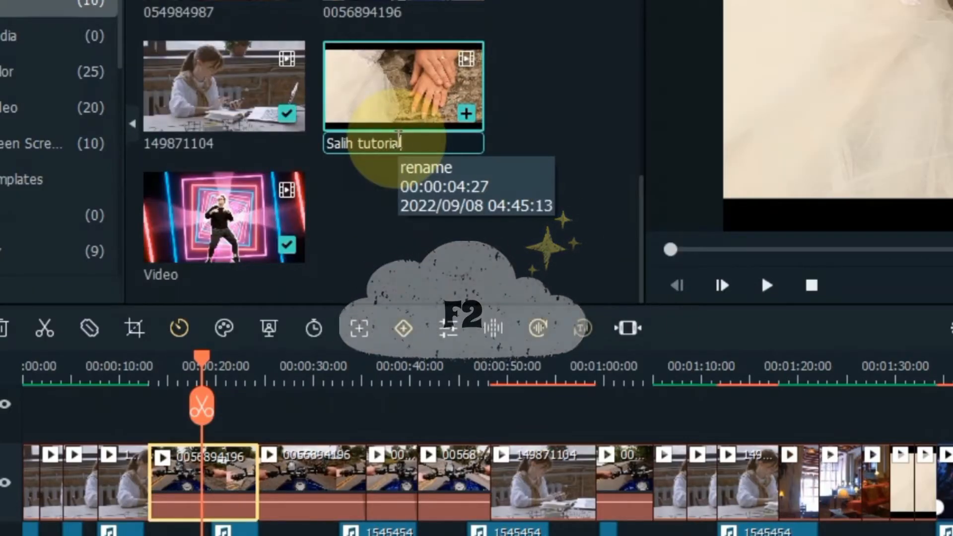
{"action": "key", "text": "Return"}
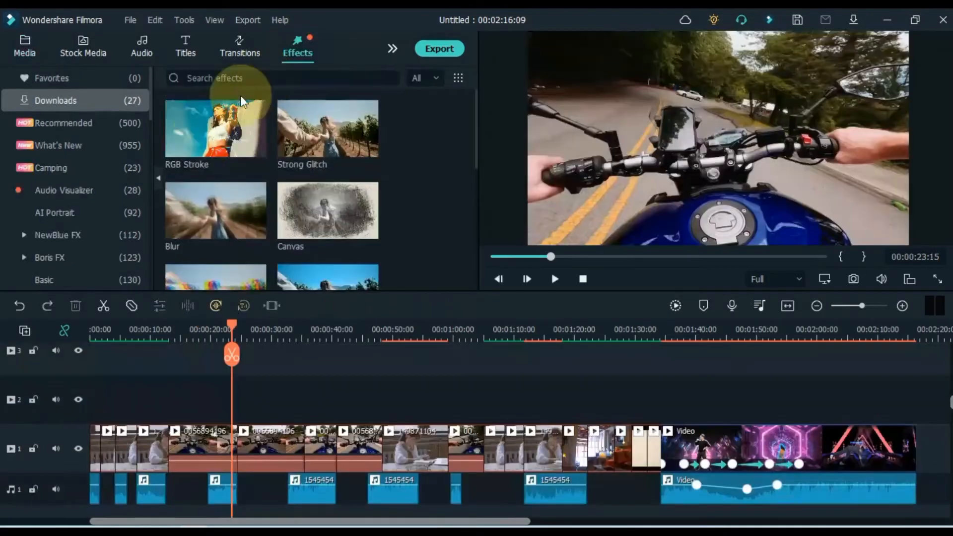
Step: Append the RGB Stroke and Canvas effects one after the other to the second video track from 00:00:23:15, and preview both
{"action": "left_click", "coordinate": [202, 136]}
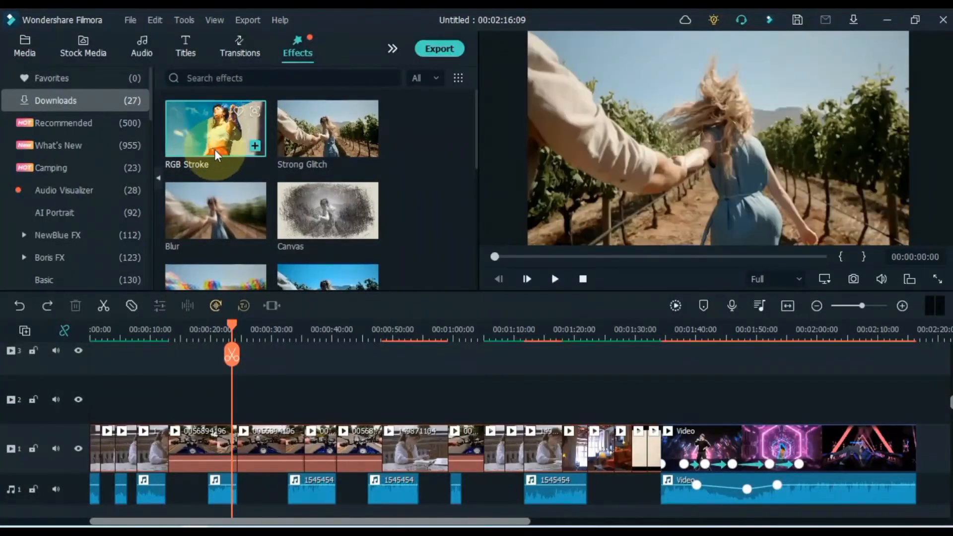
{"action": "key", "text": "alt+a"}
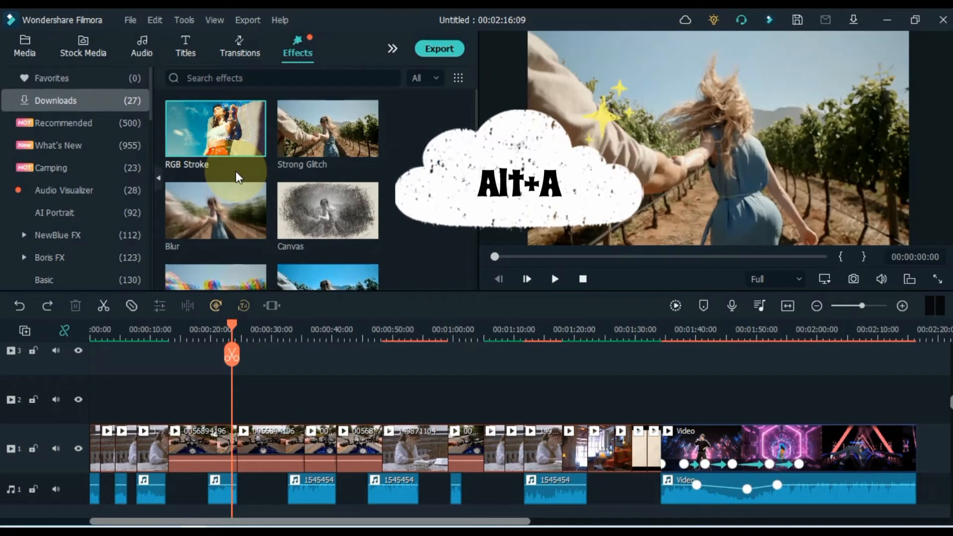
{"action": "left_click", "coordinate": [332, 221]}
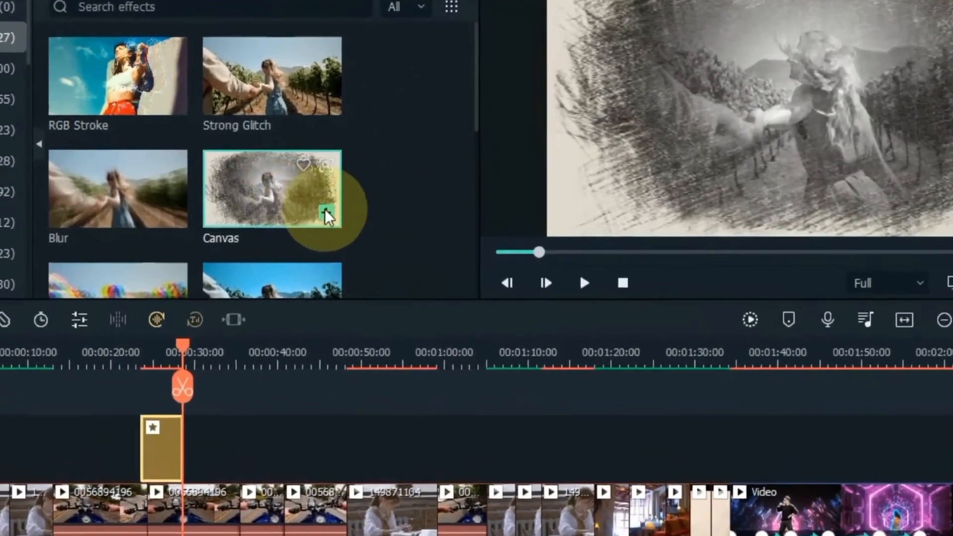
{"action": "key", "text": "alt+a"}
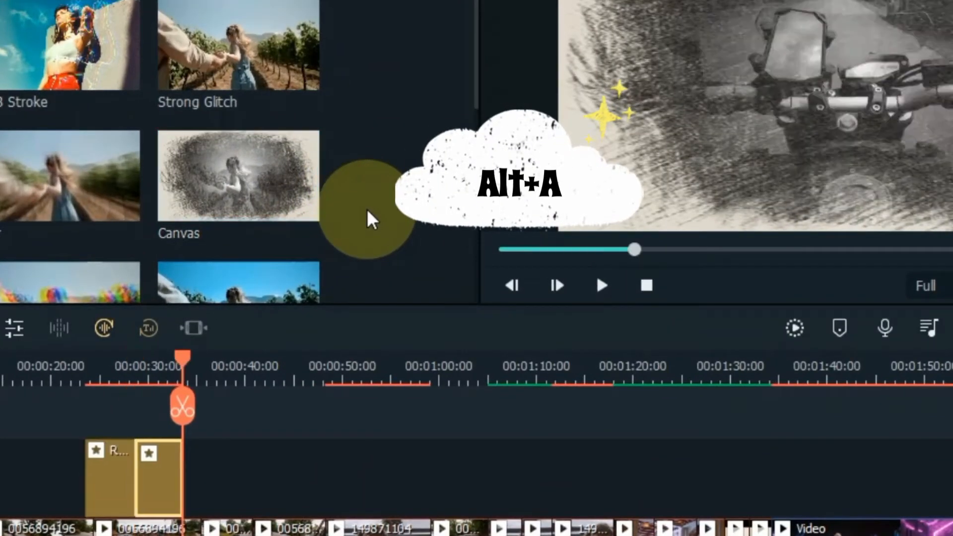
{"action": "left_click", "coordinate": [157, 358]}
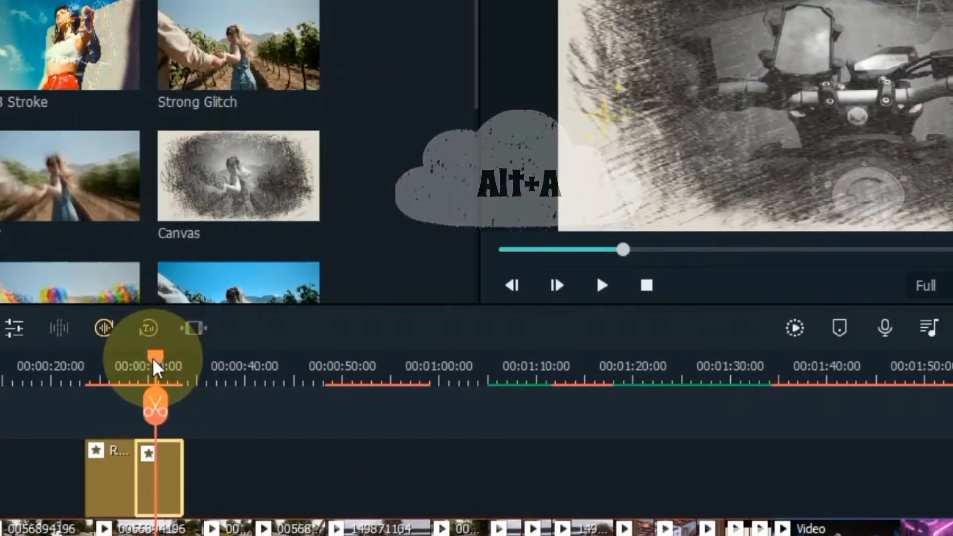
{"action": "left_click", "coordinate": [109, 360]}
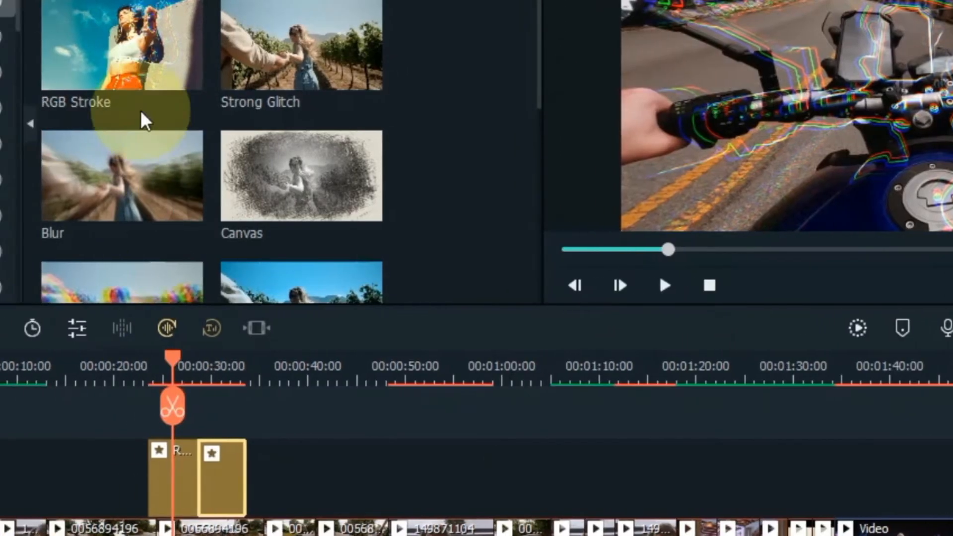
Step: Add the RGB Stroke and Canvas effects to Favorites, and show the favorite effects
{"action": "left_click", "coordinate": [101, 76]}
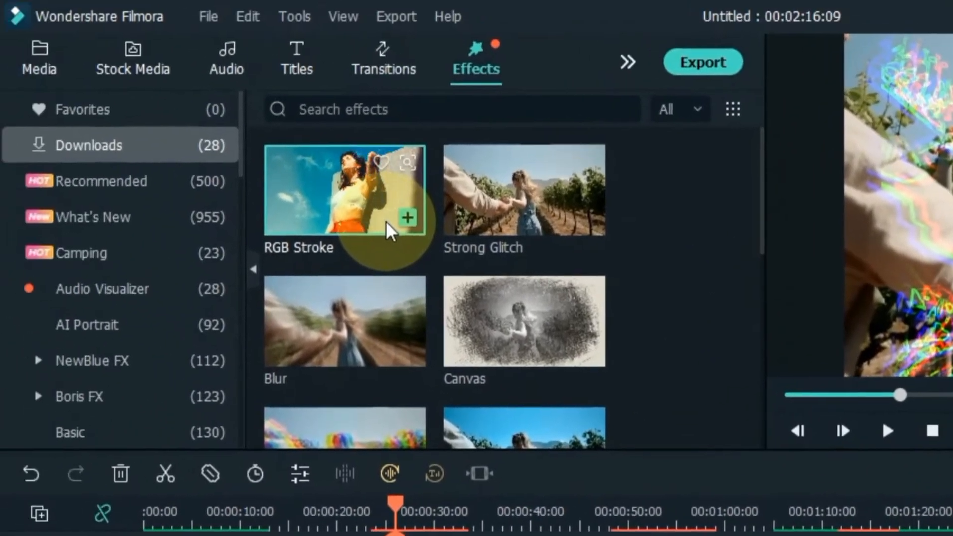
{"action": "key", "text": "shift+f"}
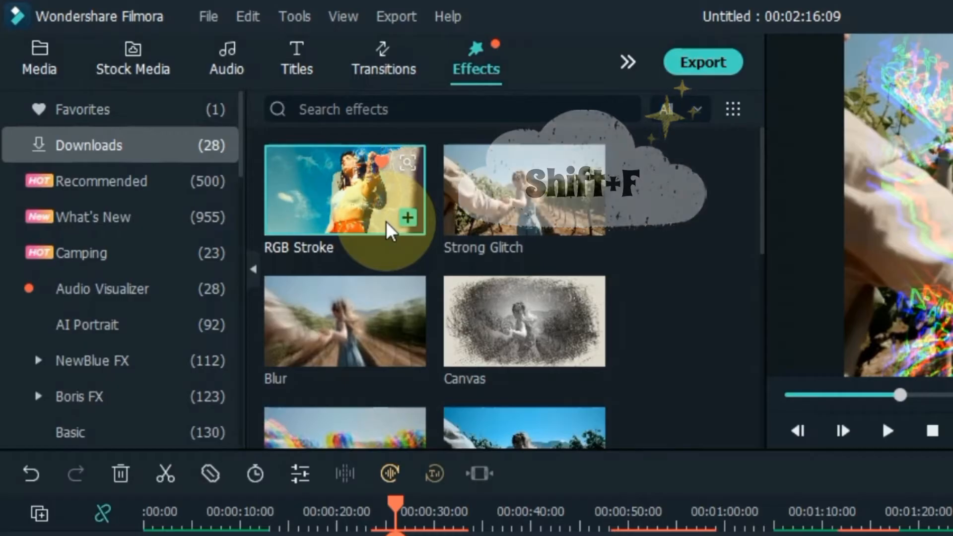
{"action": "left_click", "coordinate": [534, 350]}
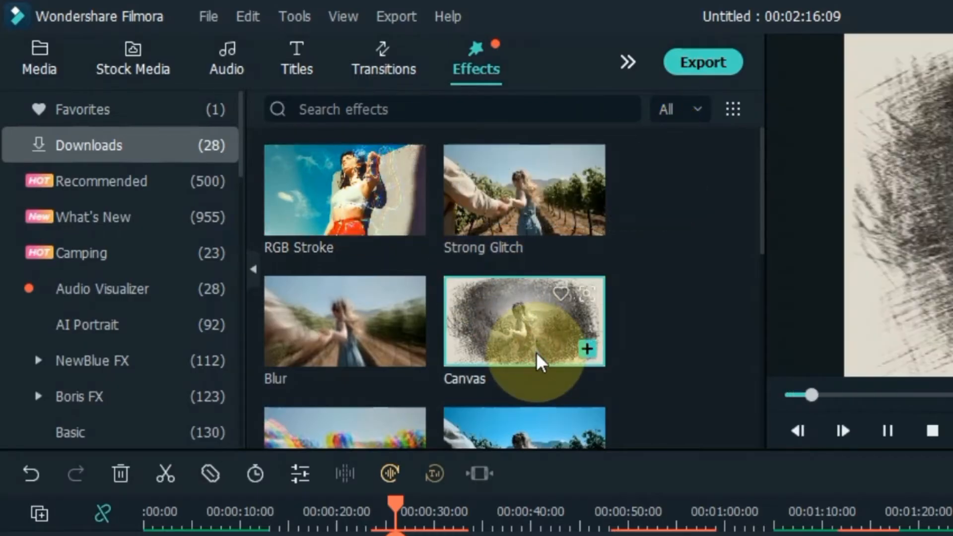
{"action": "key", "text": "shift+f"}
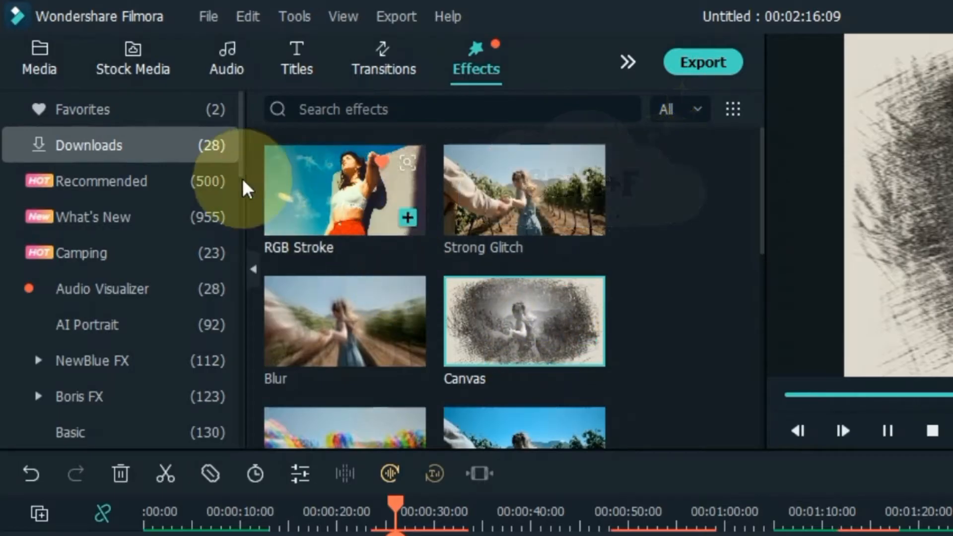
{"action": "left_click", "coordinate": [181, 118]}
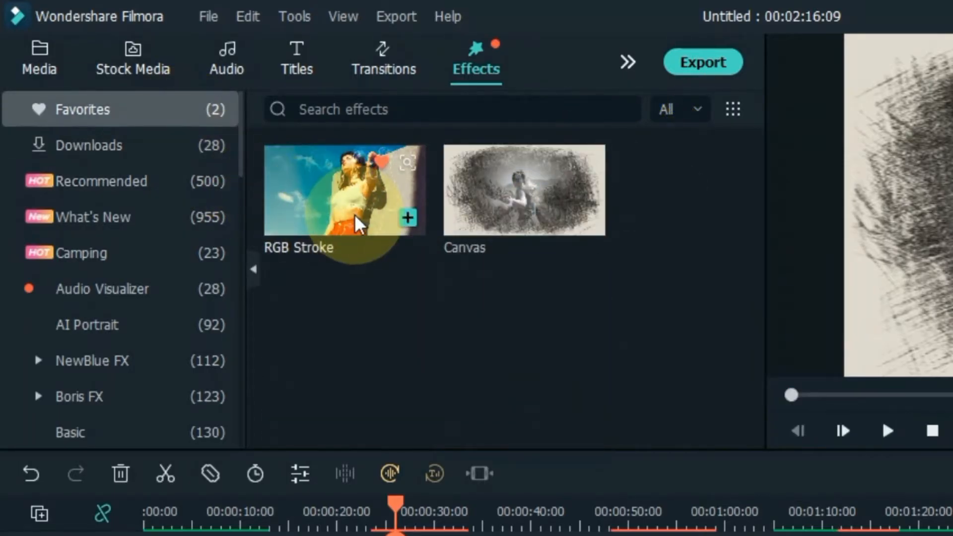
{"action": "left_click", "coordinate": [359, 226]}
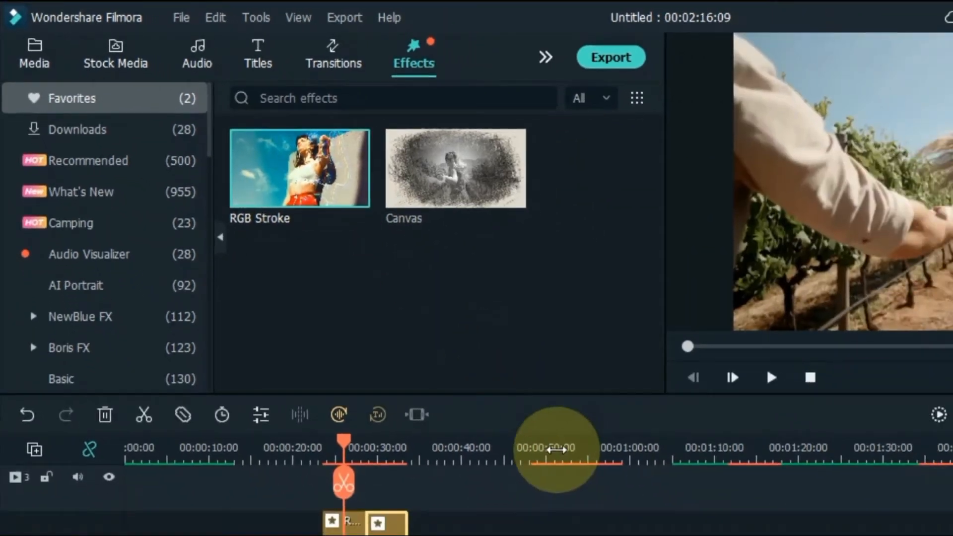
Step: Add an animation keyframe at 00:00:51:10 on the replaced 149871104 clip, and accept the animation settings
{"action": "left_click", "coordinate": [555, 449]}
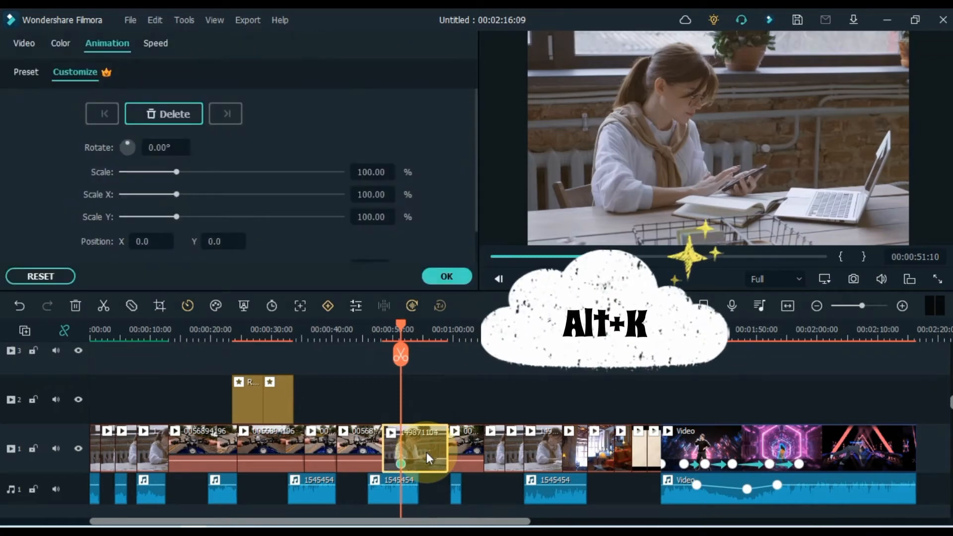
{"action": "left_click", "coordinate": [422, 336]}
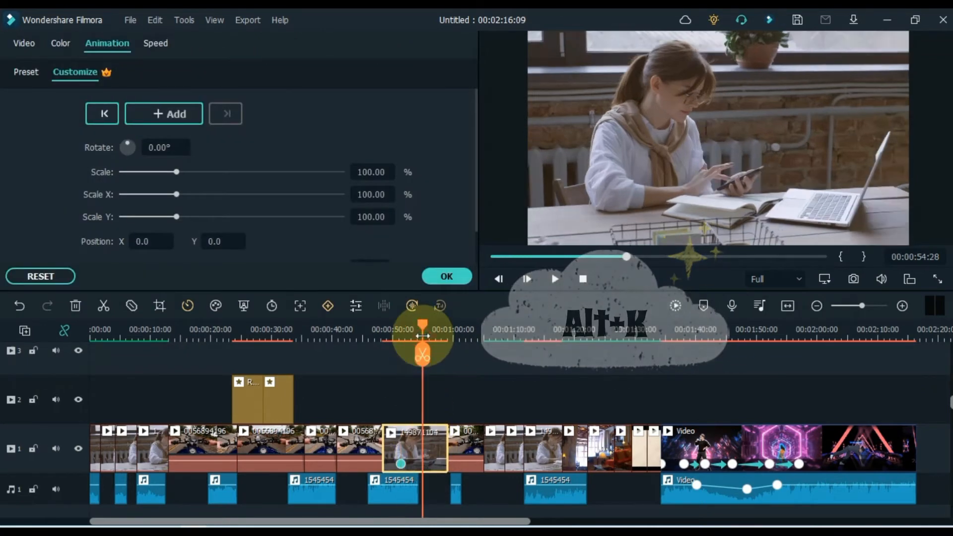
{"action": "left_click", "coordinate": [454, 278]}
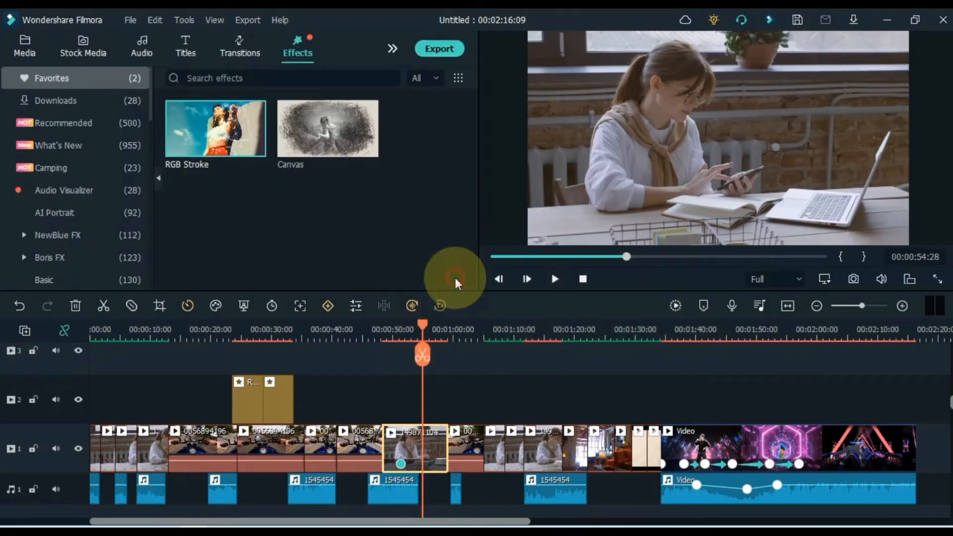
Step: Add an animation keyframe at 00:01:00:17 on the short motorcycle clip, and accept the animation settings
{"action": "left_click", "coordinate": [458, 351]}
{"action": "left_click", "coordinate": [466, 444]}
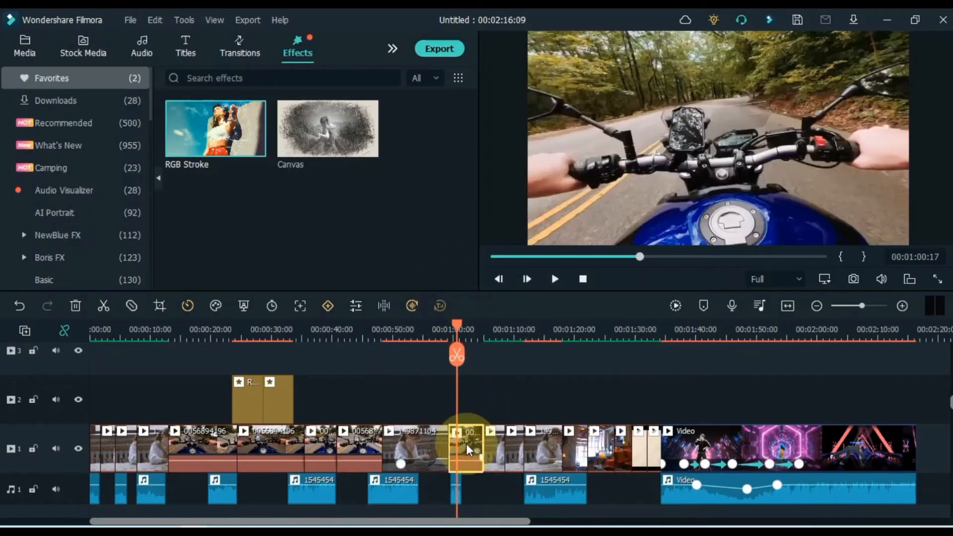
{"action": "key", "text": "alt+k"}
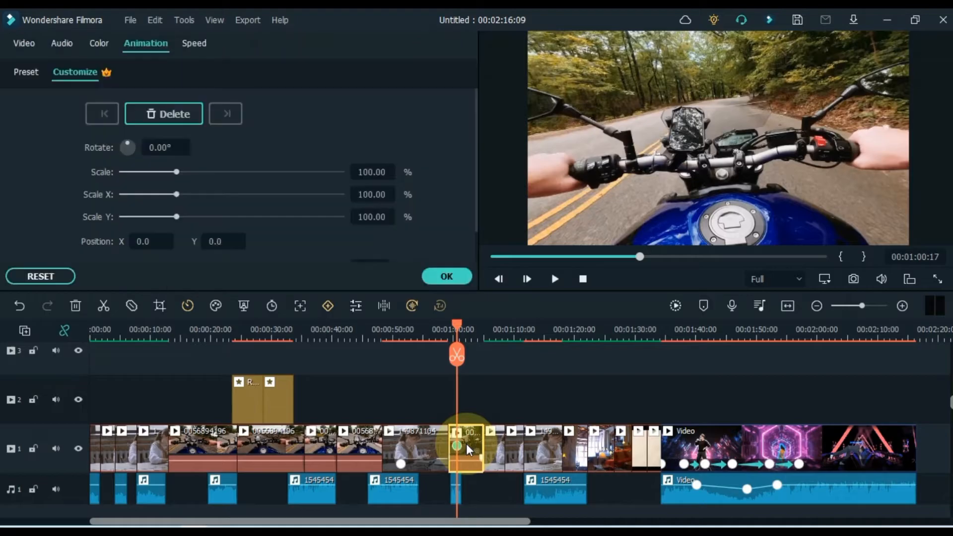
{"action": "left_click", "coordinate": [441, 274]}
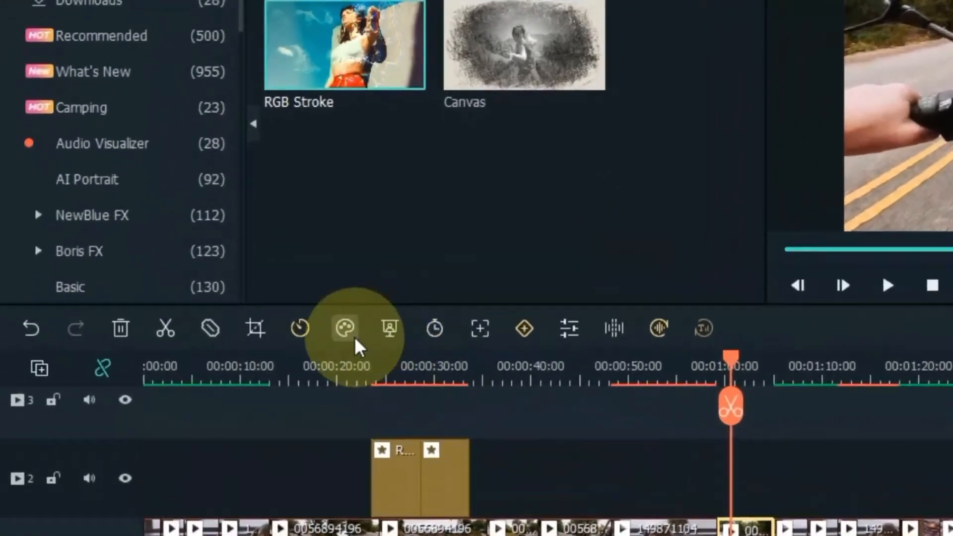
Step: Show the Color Correction and Color Match options for the short motorcycle clip, and move the playhead to 00:00:50:23
{"action": "left_click", "coordinate": [215, 305]}
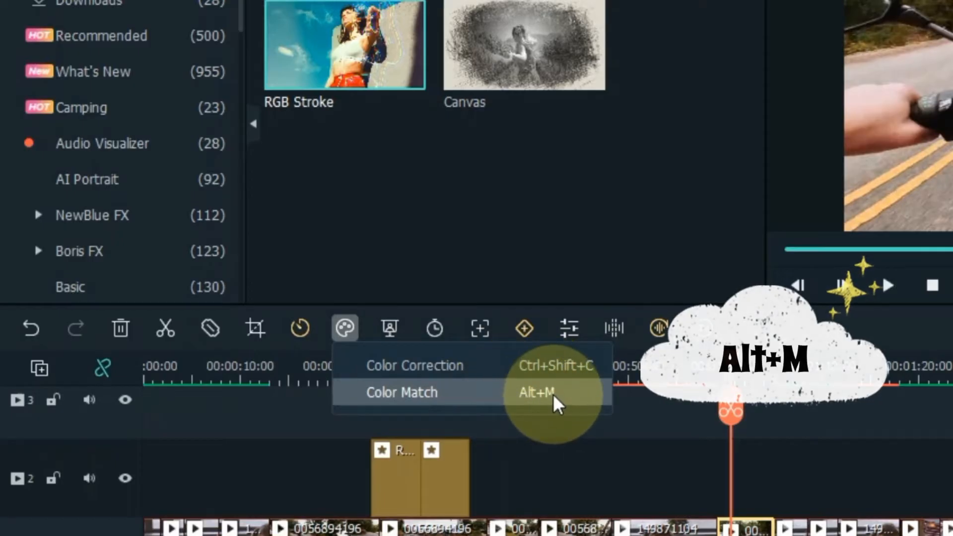
{"action": "left_click", "coordinate": [645, 462]}
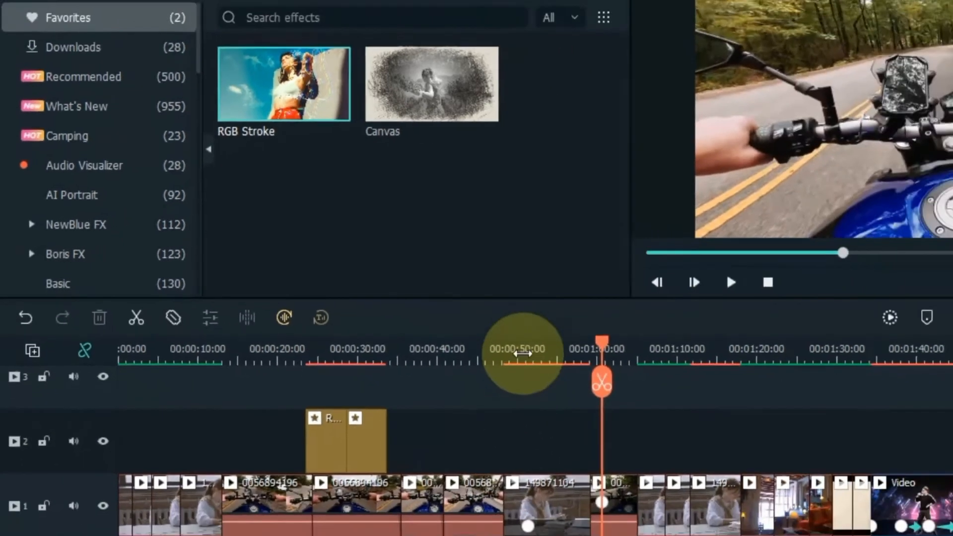
{"action": "left_click", "coordinate": [522, 353]}
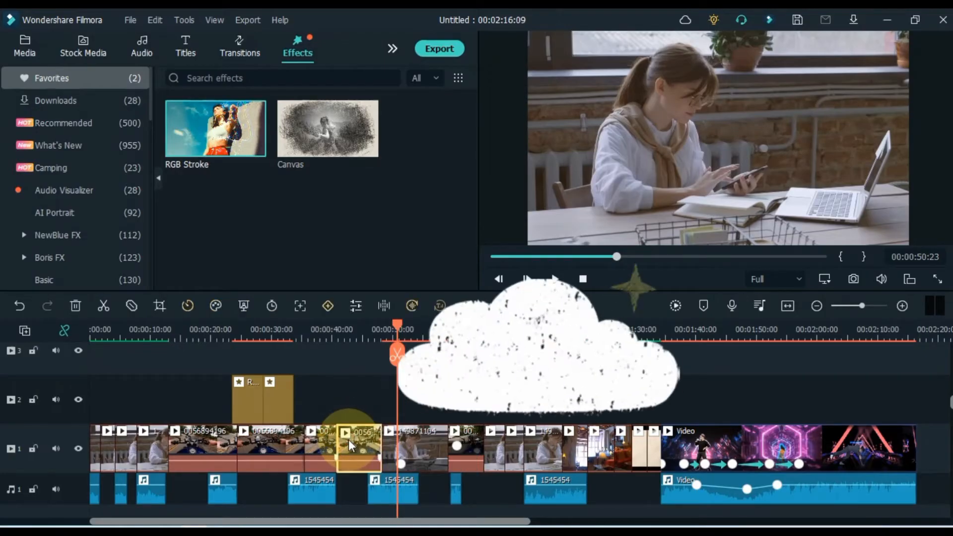
Step: Try a slightly higher uniform speed on the motorcycle clip just before 149871104, reset it, and accept the speed settings
{"action": "key", "text": "ctrl+r"}
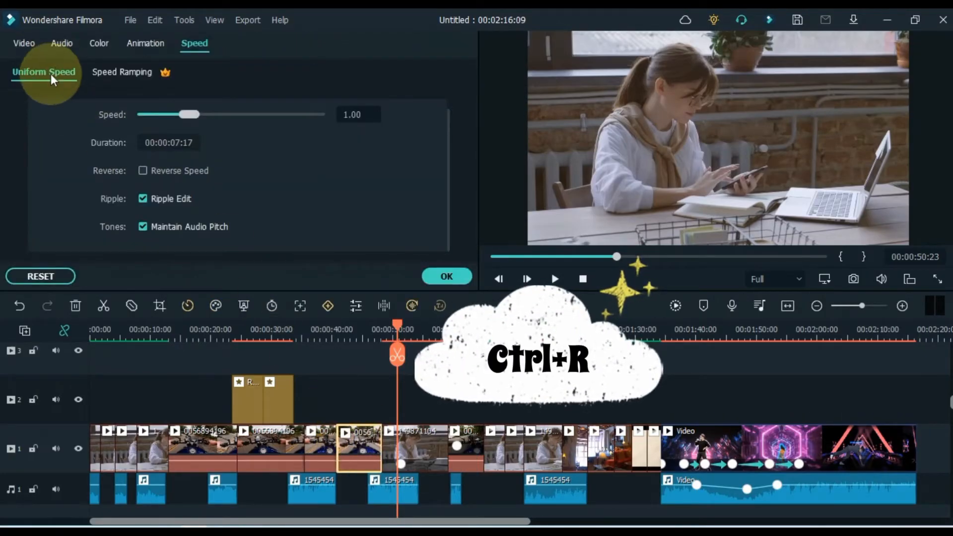
{"action": "left_click_drag", "start_coordinate": [189, 124], "coordinate": [202, 125]}
{"action": "left_click", "coordinate": [401, 124]}
{"action": "left_click", "coordinate": [434, 281]}
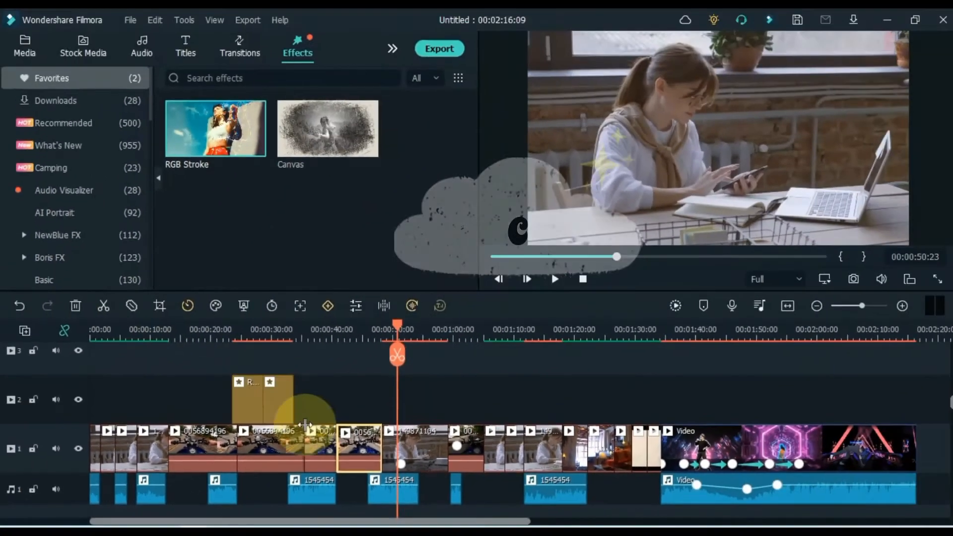
Step: Apply Stabilization to the motorcycle clip near 00:00:40:00, and accept the video settings
{"action": "key", "text": "alt+s"}
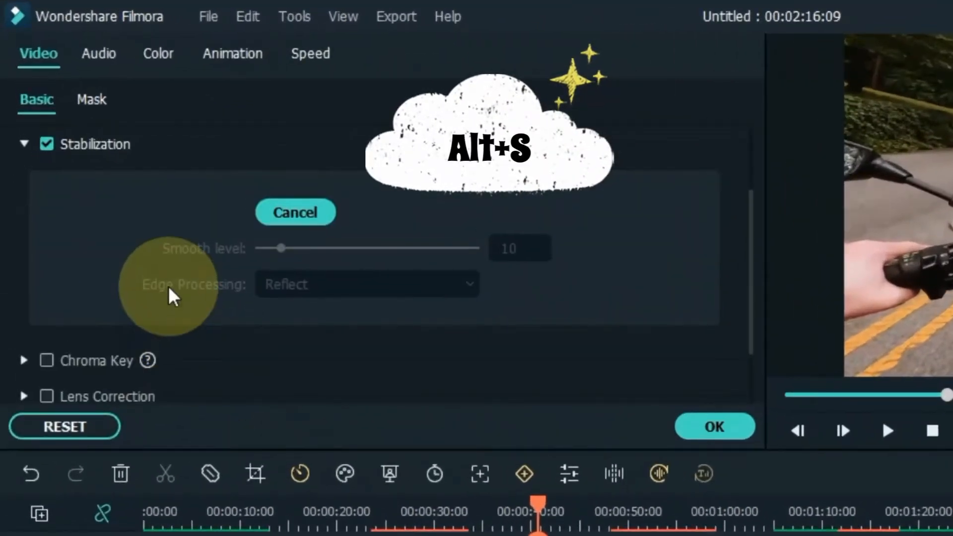
{"action": "left_click", "coordinate": [700, 428]}
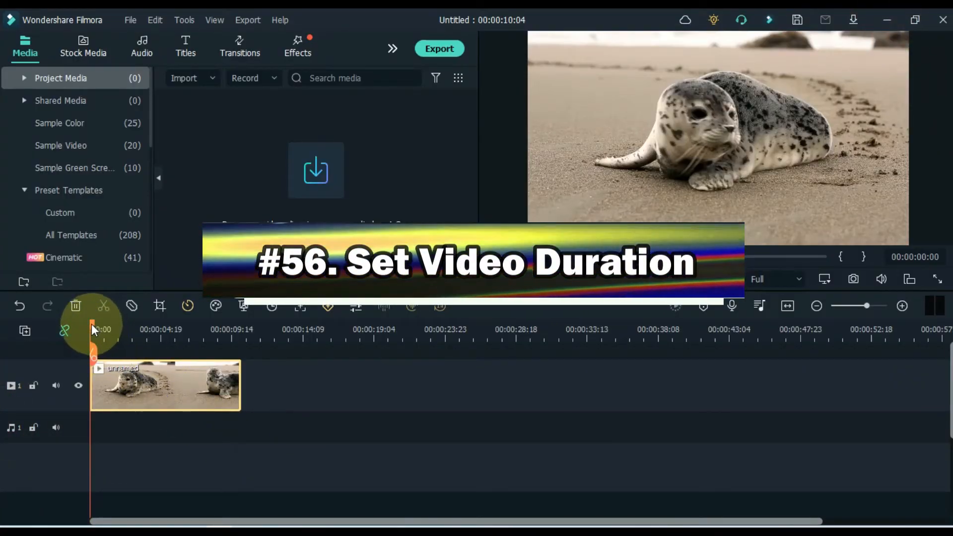
Step: Set the duration of the seal clip to 00:00:05:00
{"action": "left_click_drag", "start_coordinate": [91, 324], "coordinate": [239, 351]}
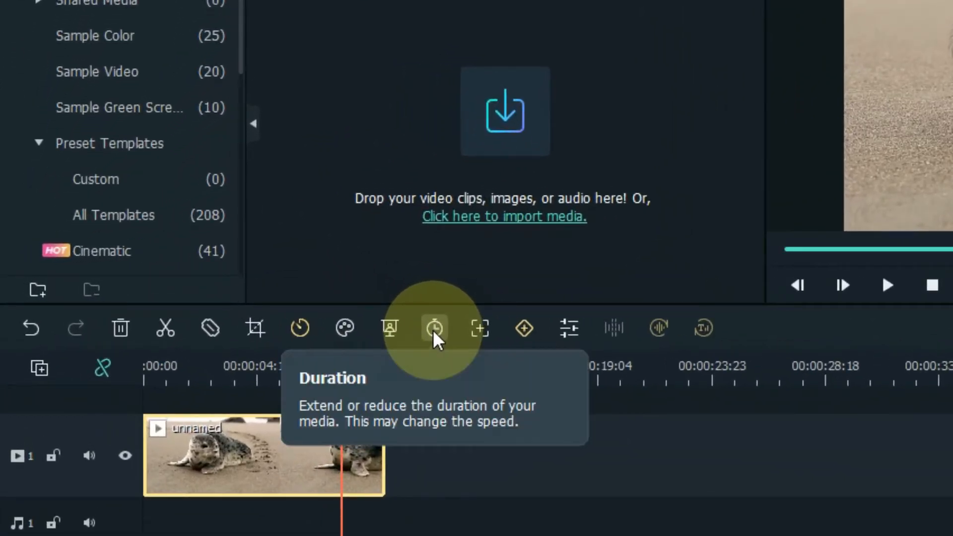
{"action": "left_click", "coordinate": [433, 330]}
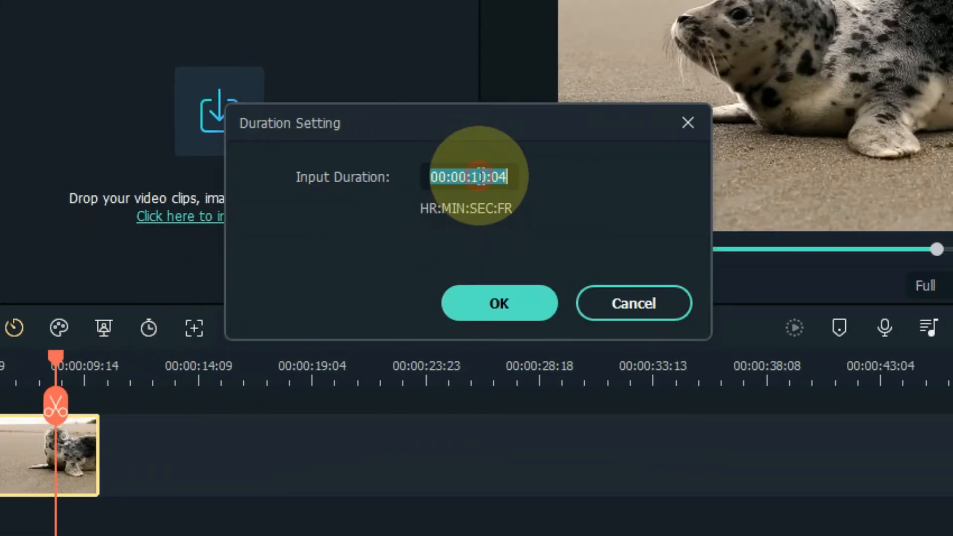
{"action": "left_click", "coordinate": [480, 176]}
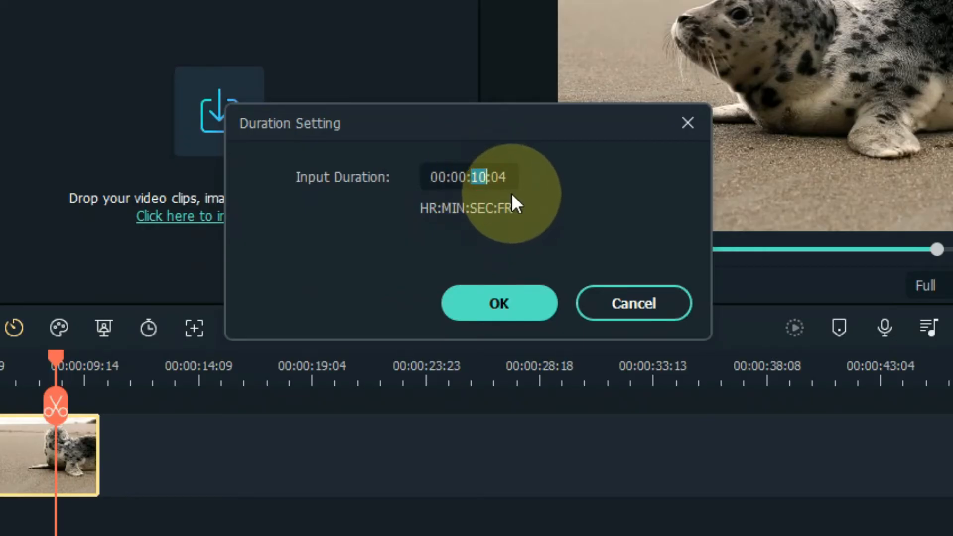
{"action": "type", "text": "05:00"}
{"action": "left_click", "coordinate": [542, 314]}
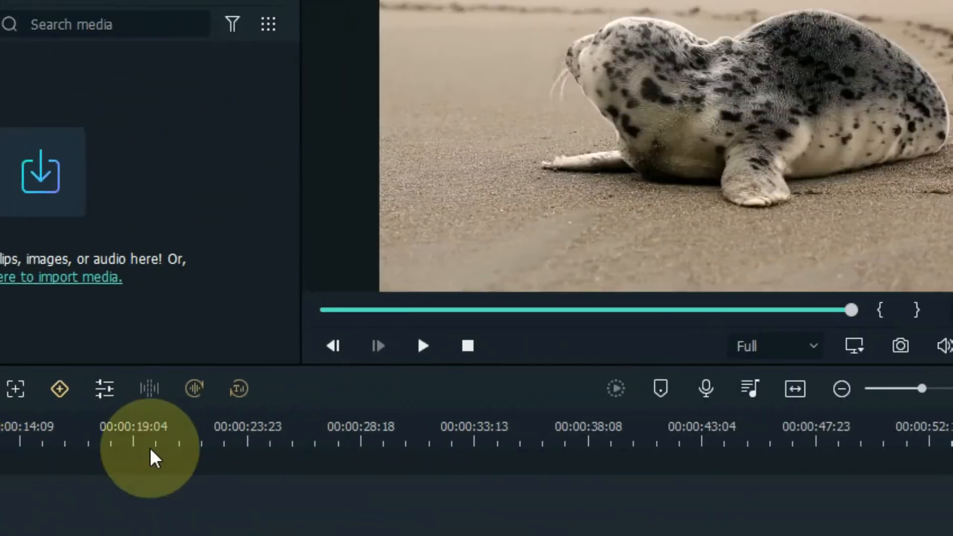
{"action": "left_click", "coordinate": [893, 358]}
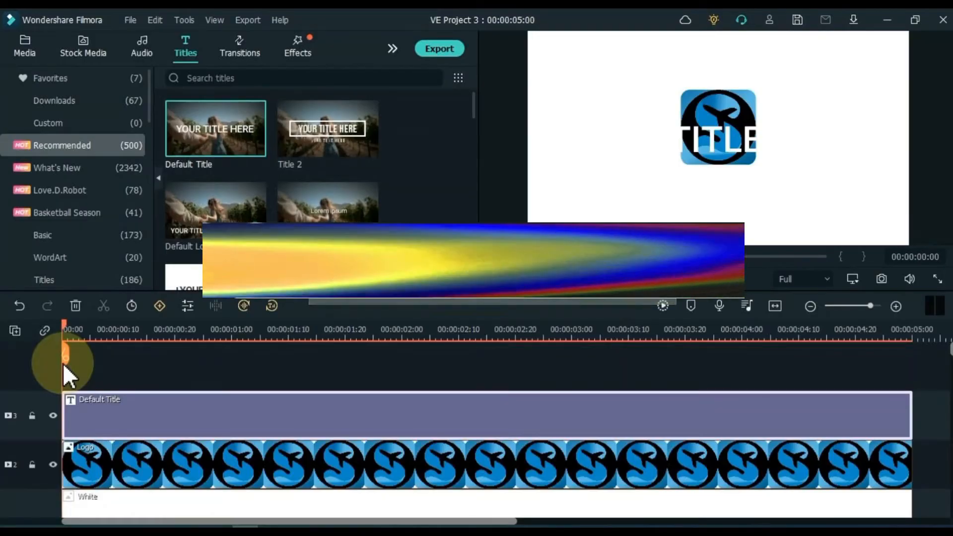
Step: Change the default title's text to SALIH TUTORIALS, and set its font to Segoe UI Black
{"action": "double_click", "coordinate": [215, 418]}
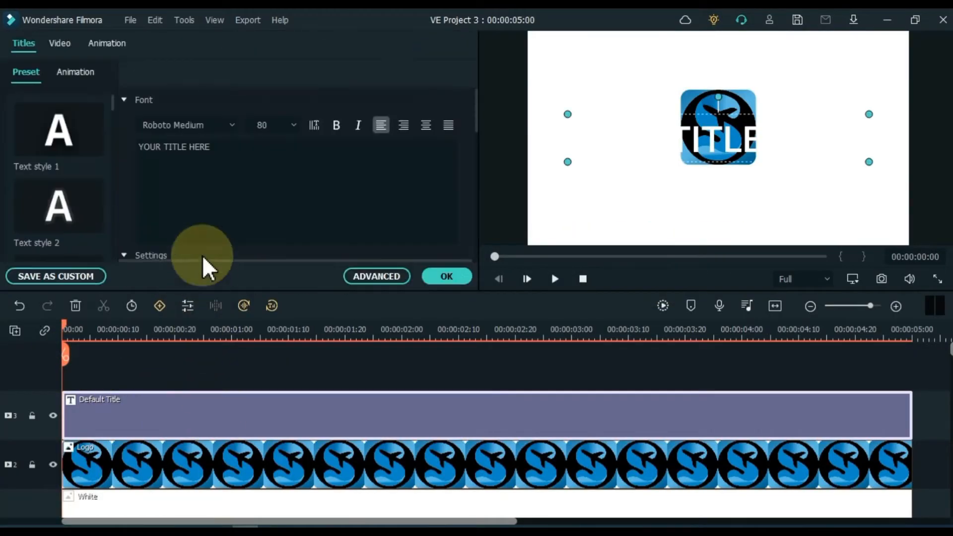
{"action": "left_click", "coordinate": [215, 152]}
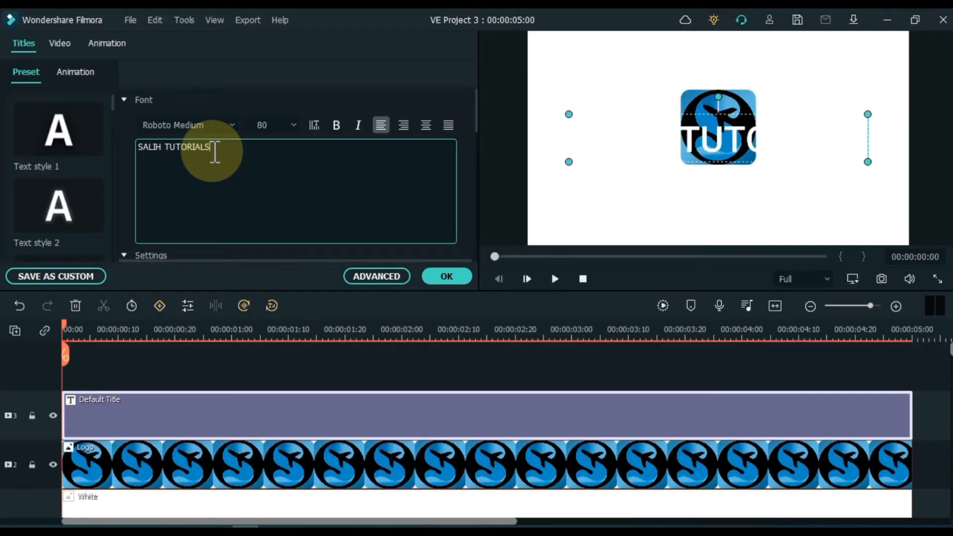
{"action": "left_click", "coordinate": [193, 125]}
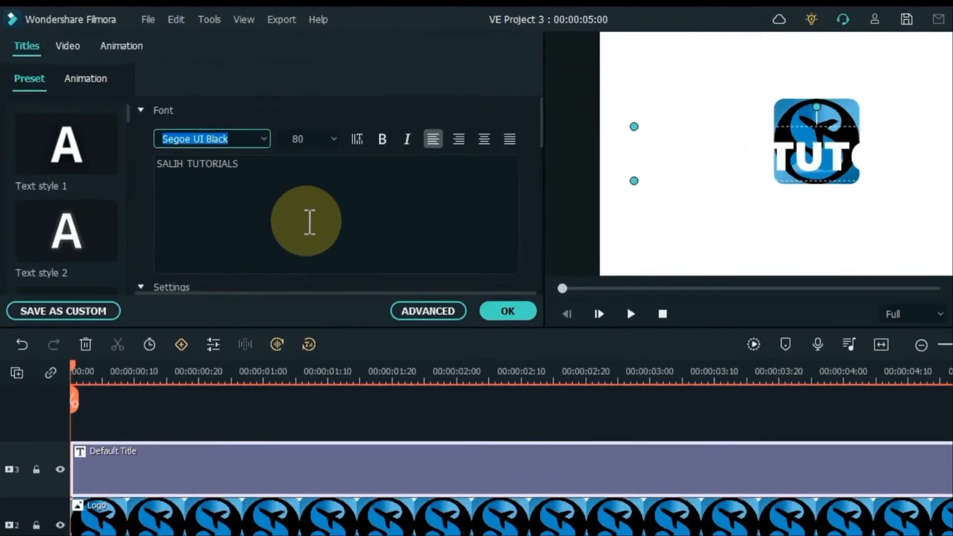
Step: Match the title's text color to the logo by sampling a blue from it with the color picker
{"action": "scroll", "coordinate": [274, 189], "scroll_direction": "down", "scroll_amount": 5}
{"action": "left_click", "coordinate": [229, 108]}
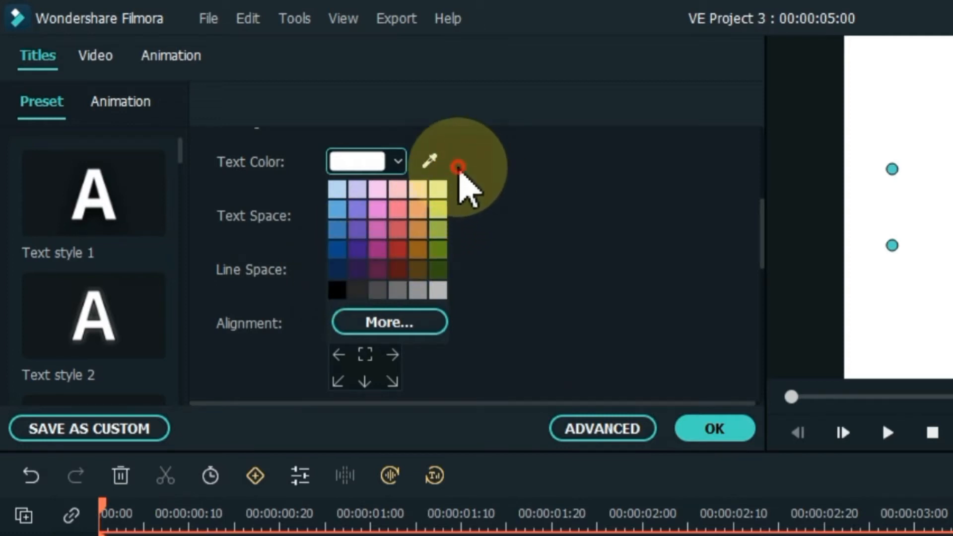
{"action": "left_click", "coordinate": [458, 168]}
{"action": "scroll", "coordinate": [461, 187], "scroll_direction": "up", "scroll_amount": 1}
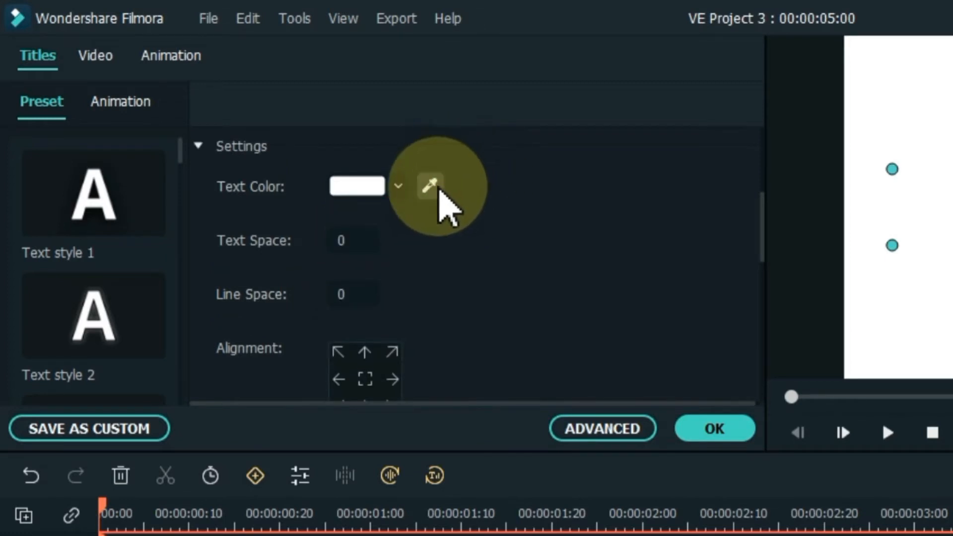
{"action": "left_click", "coordinate": [437, 188]}
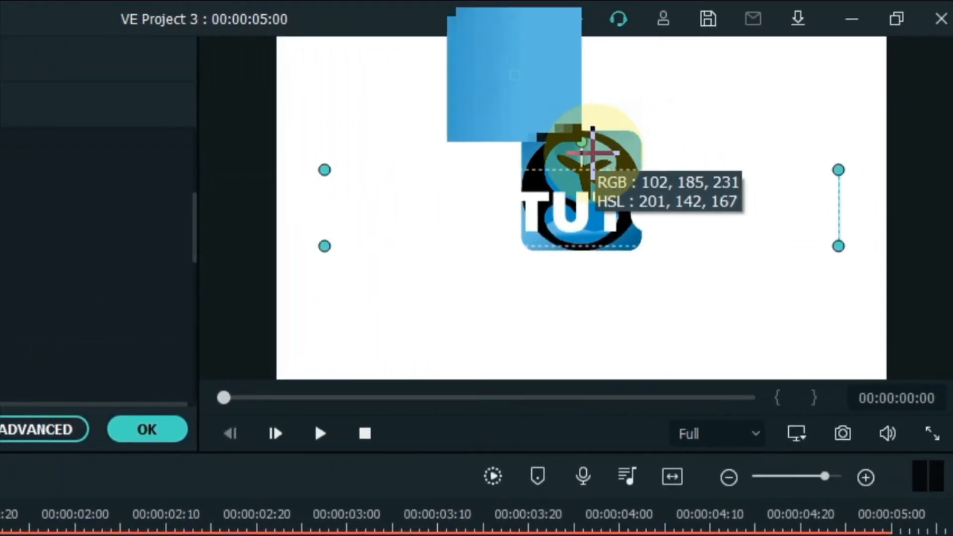
{"action": "left_click", "coordinate": [580, 151]}
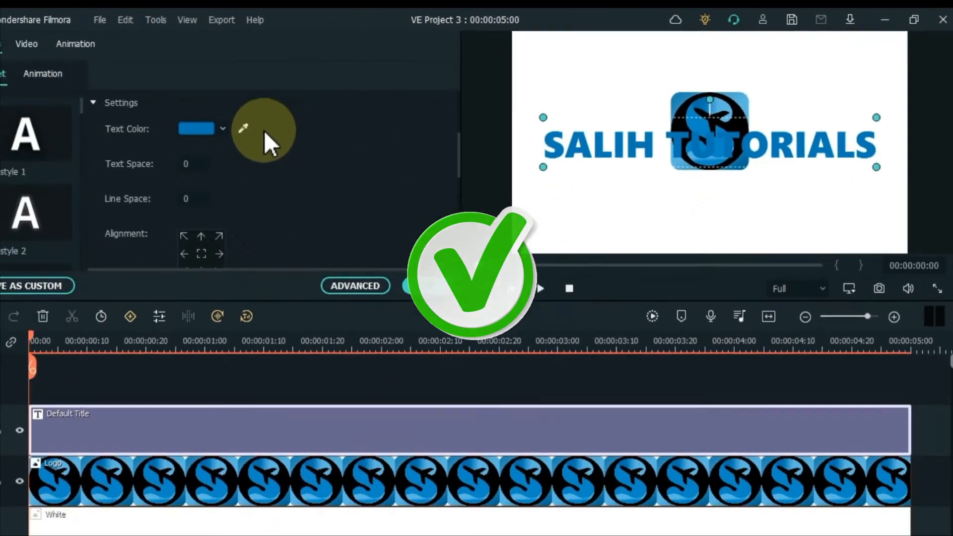
Step: Set the title's font size to 39, place the text centered below the logo, and accept the title settings
{"action": "scroll", "coordinate": [283, 144], "scroll_direction": "up", "scroll_amount": 3}
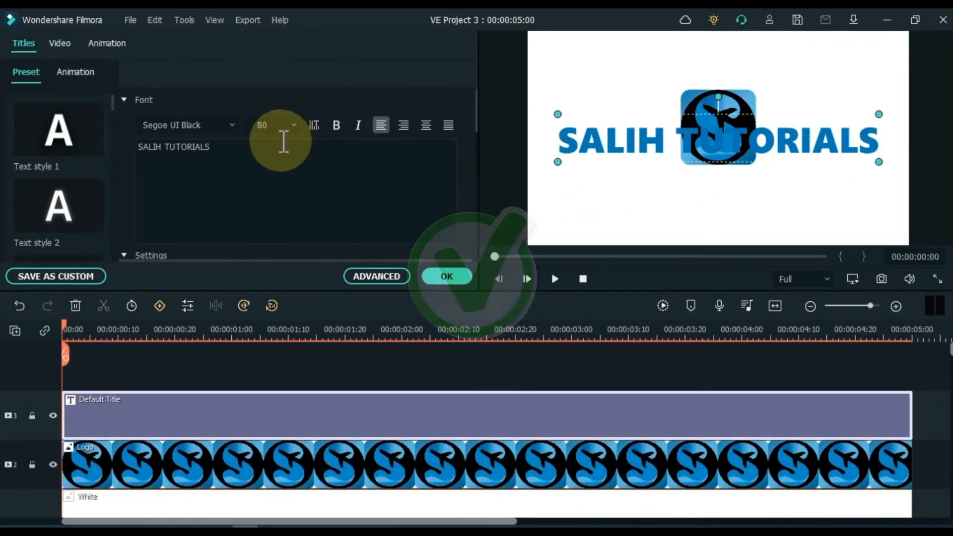
{"action": "left_click", "coordinate": [277, 125]}
{"action": "scroll", "coordinate": [277, 125], "scroll_direction": "down", "scroll_amount": 20}
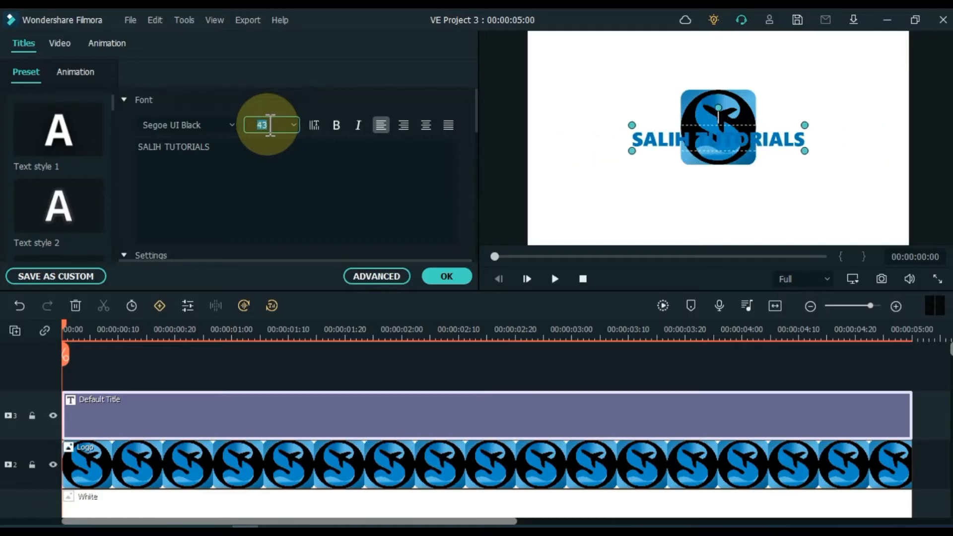
{"action": "left_click_drag", "start_coordinate": [668, 139], "coordinate": [668, 184]}
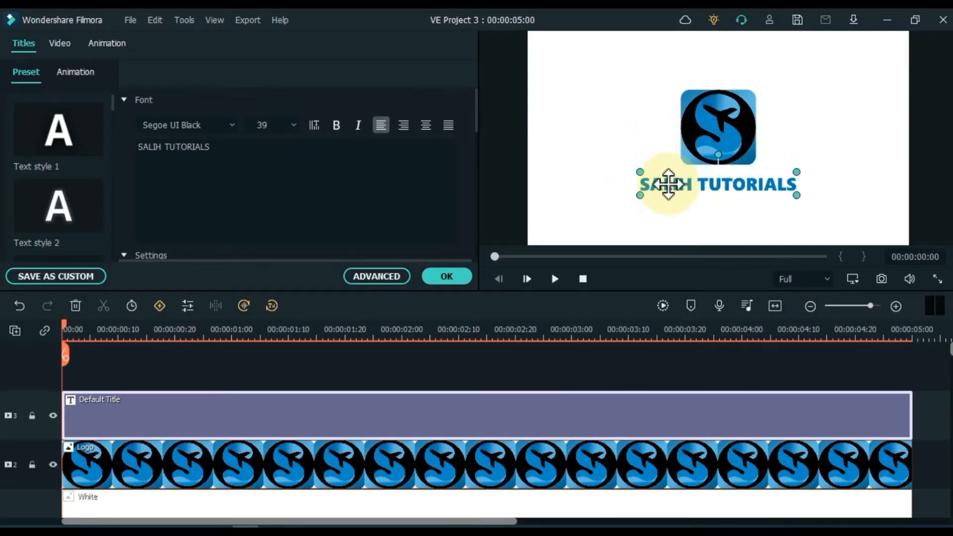
{"action": "left_click", "coordinate": [433, 275]}
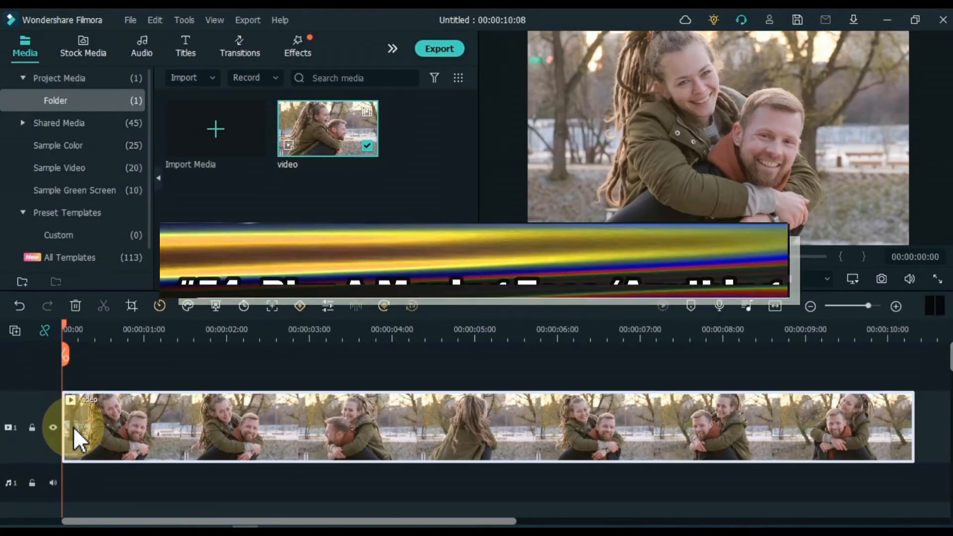
Step: Enable Motion Tracking on the couple's video clip, and fit the tracking box around the man's face in the first frame
{"action": "key", "text": "space"}
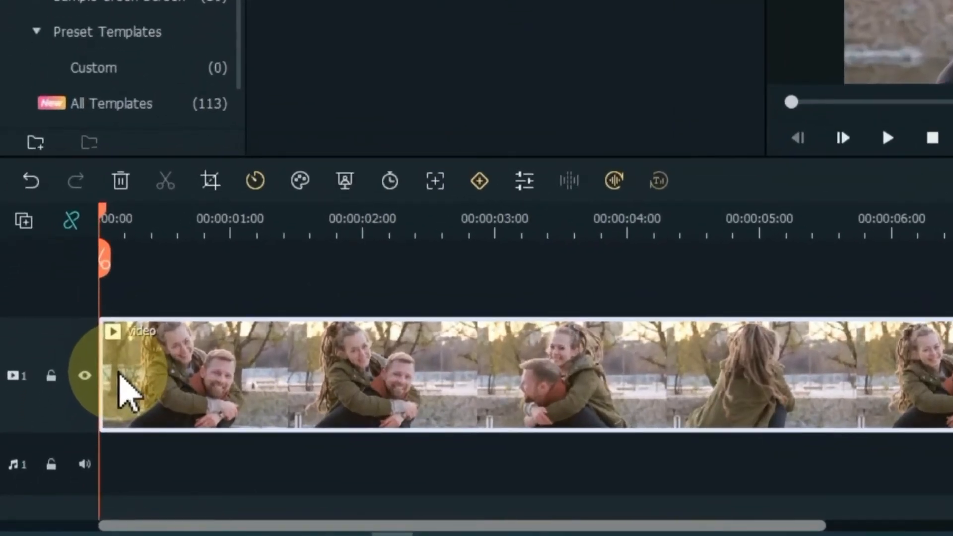
{"action": "left_click", "coordinate": [435, 185]}
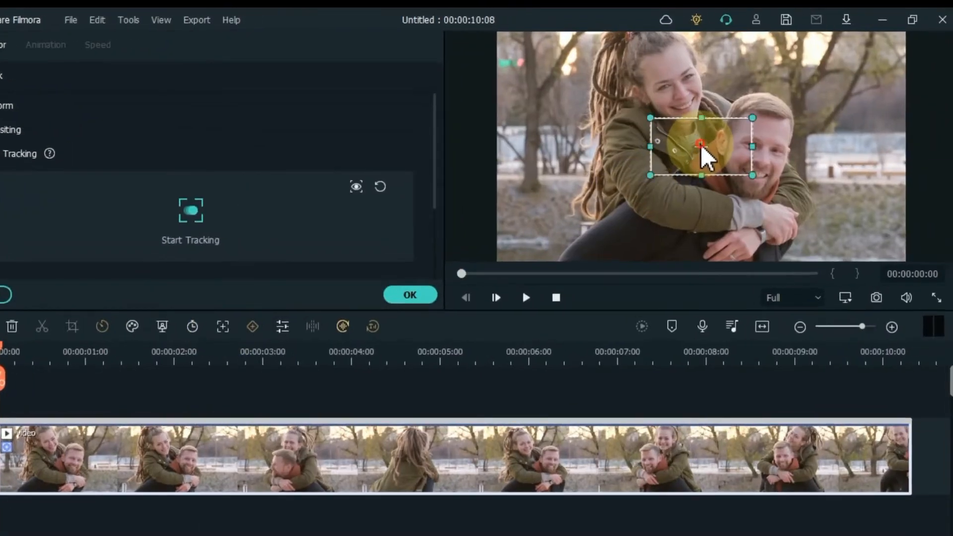
{"action": "left_click_drag", "start_coordinate": [720, 147], "coordinate": [773, 143]}
{"action": "left_click_drag", "start_coordinate": [644, 276], "coordinate": [646, 311]}
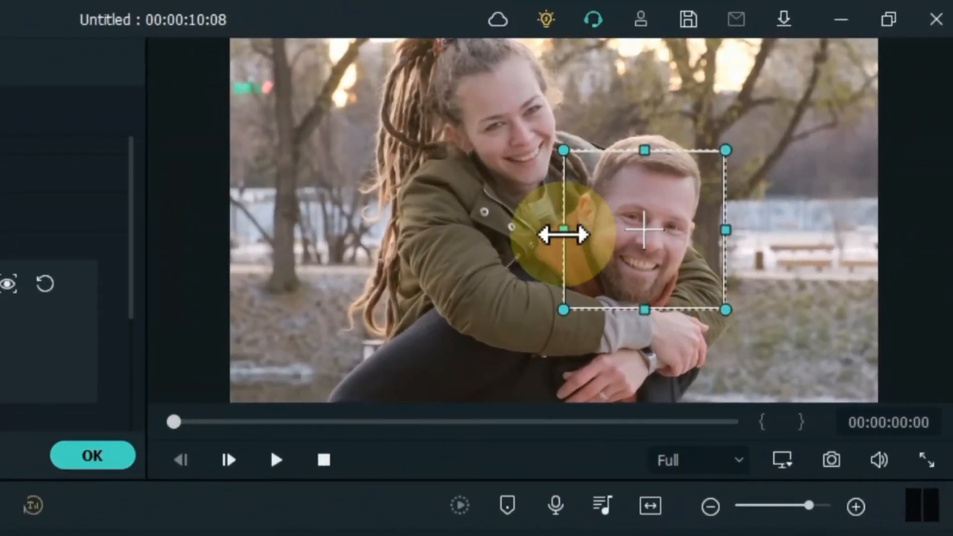
{"action": "left_click_drag", "start_coordinate": [563, 230], "coordinate": [586, 235]}
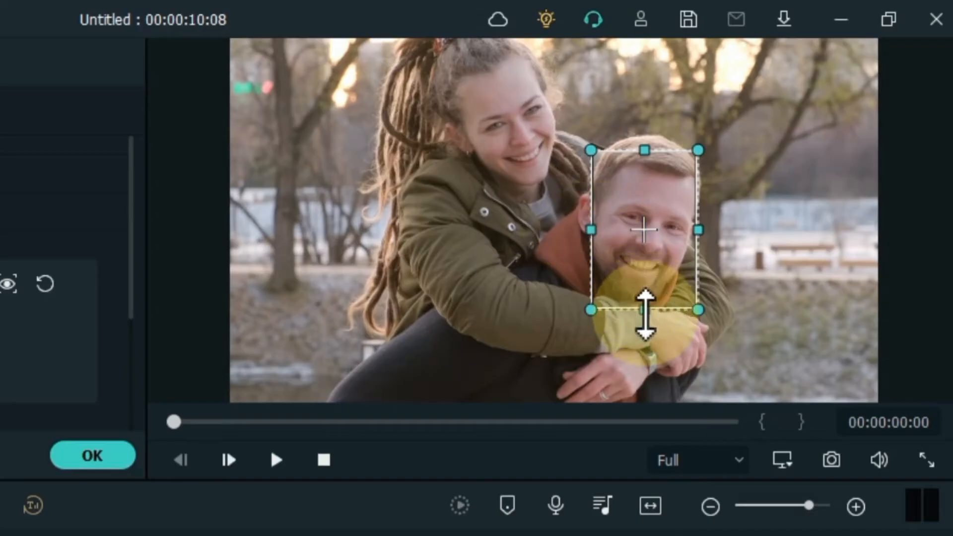
{"action": "left_click_drag", "start_coordinate": [645, 313], "coordinate": [647, 285]}
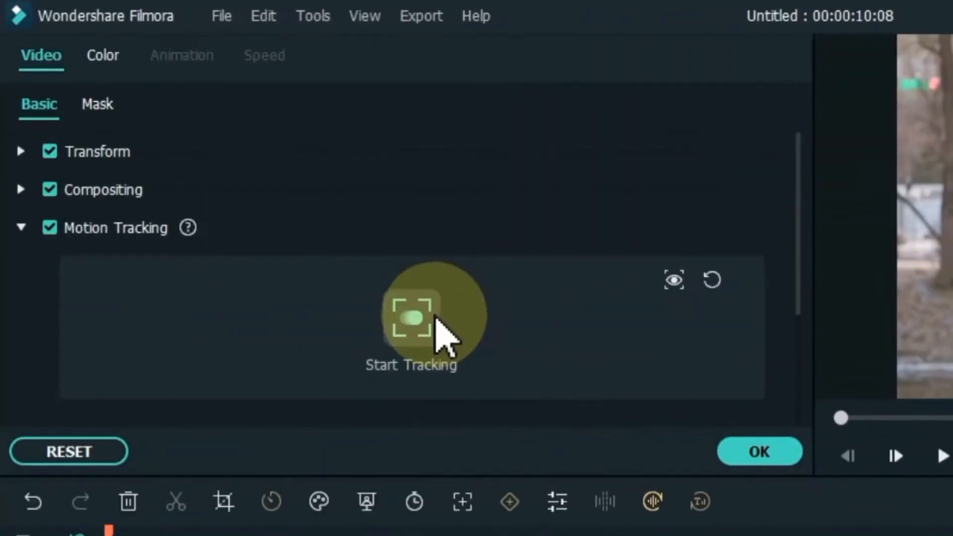
Step: Run the motion tracking over the video clip, and split the clip at 00:00:04:13
{"action": "left_click", "coordinate": [434, 318]}
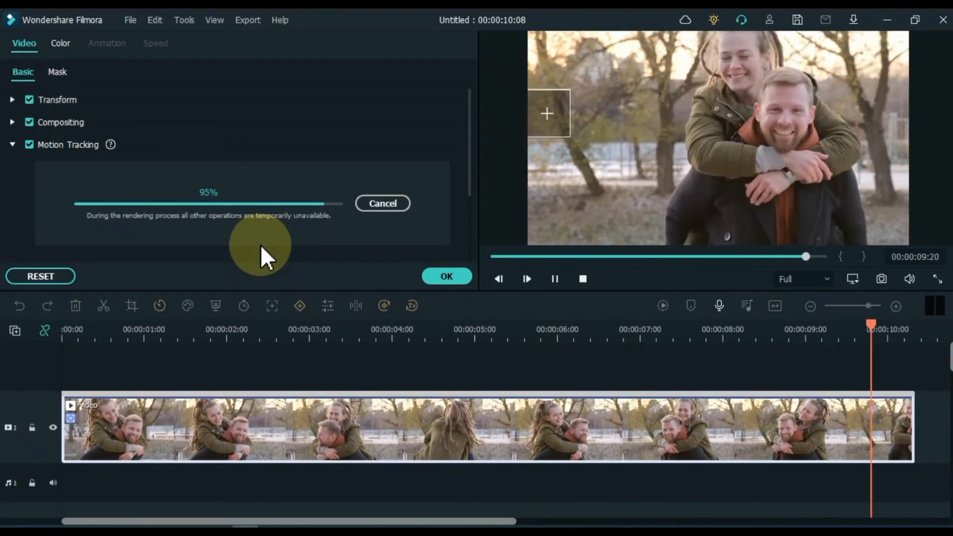
{"action": "left_click_drag", "start_coordinate": [63, 324], "coordinate": [435, 348]}
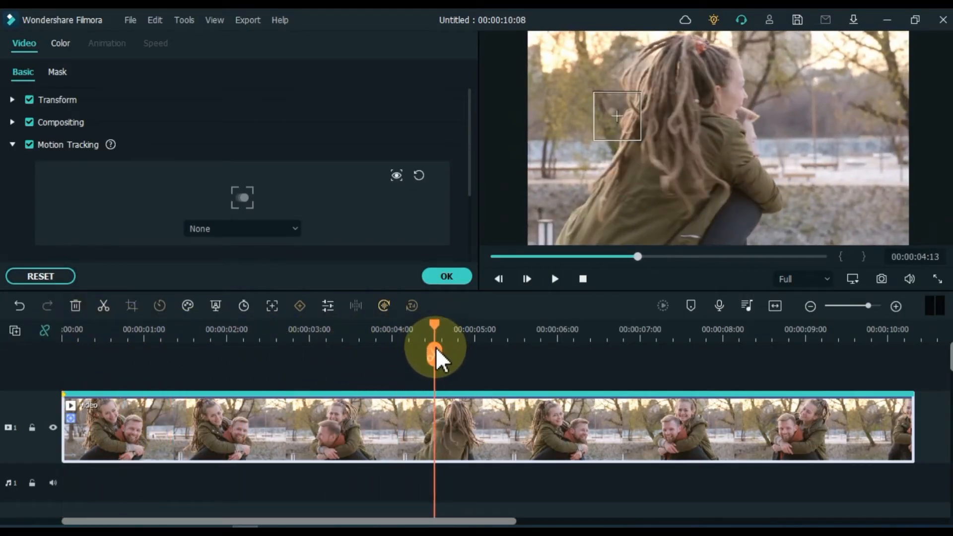
{"action": "left_click", "coordinate": [436, 347]}
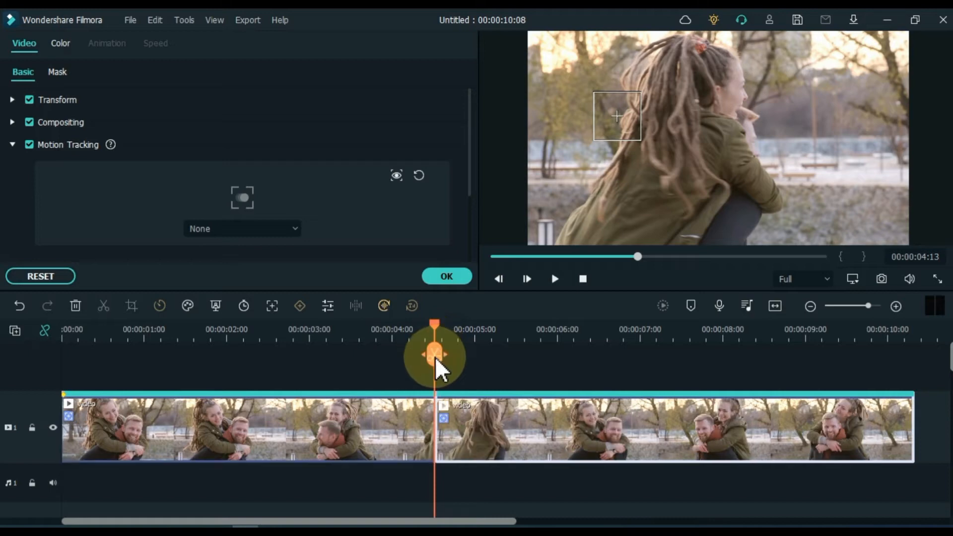
Step: On the clip's second part, move the tracking box at 00:00:04:14 next to the woman's shoulder, track again, and check up to 00:00:05:12
{"action": "left_click", "coordinate": [438, 328]}
{"action": "left_click", "coordinate": [611, 127]}
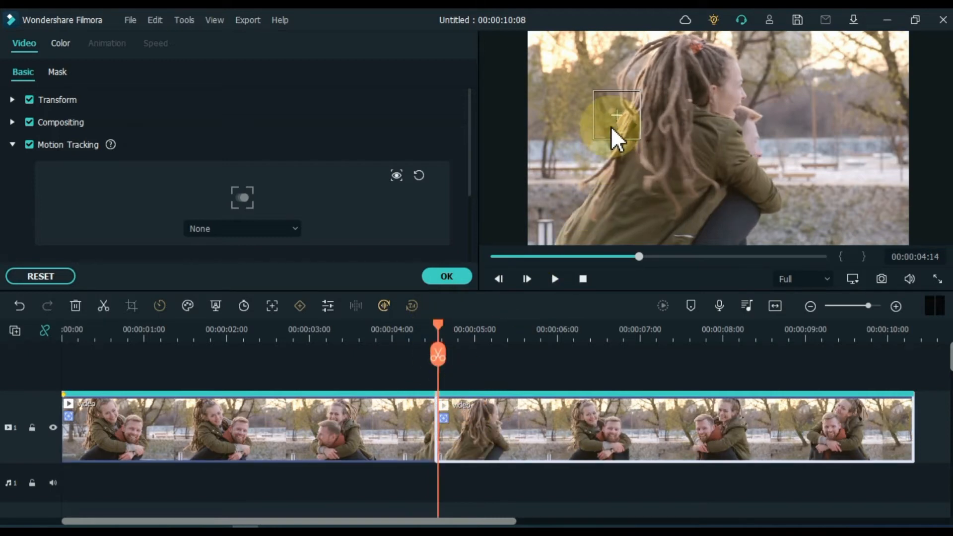
{"action": "left_click_drag", "start_coordinate": [628, 119], "coordinate": [747, 147]}
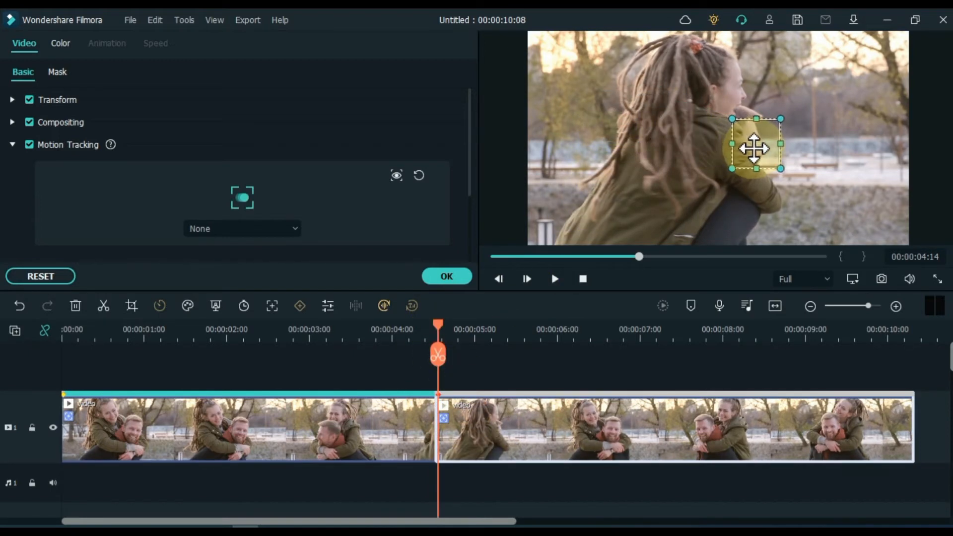
{"action": "left_click", "coordinate": [247, 197]}
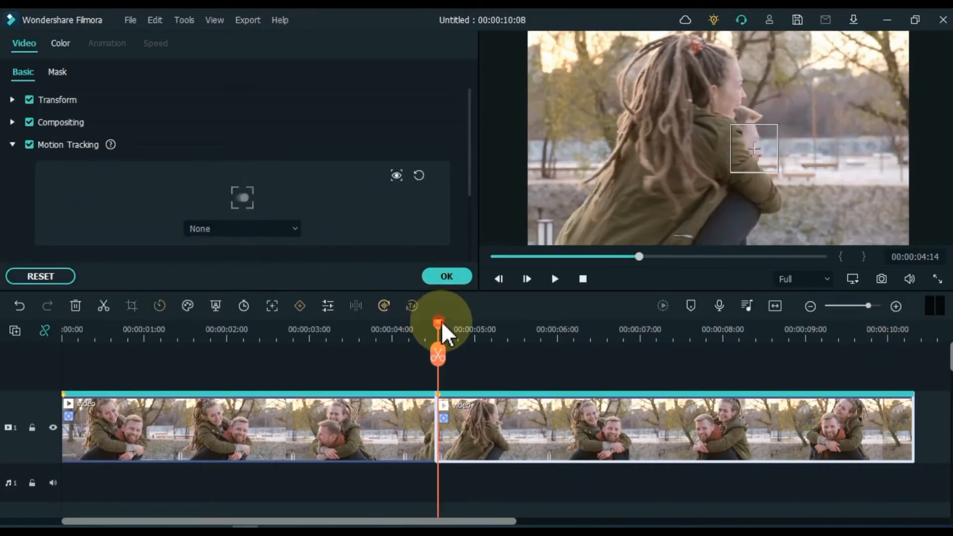
{"action": "left_click_drag", "start_coordinate": [442, 322], "coordinate": [514, 333]}
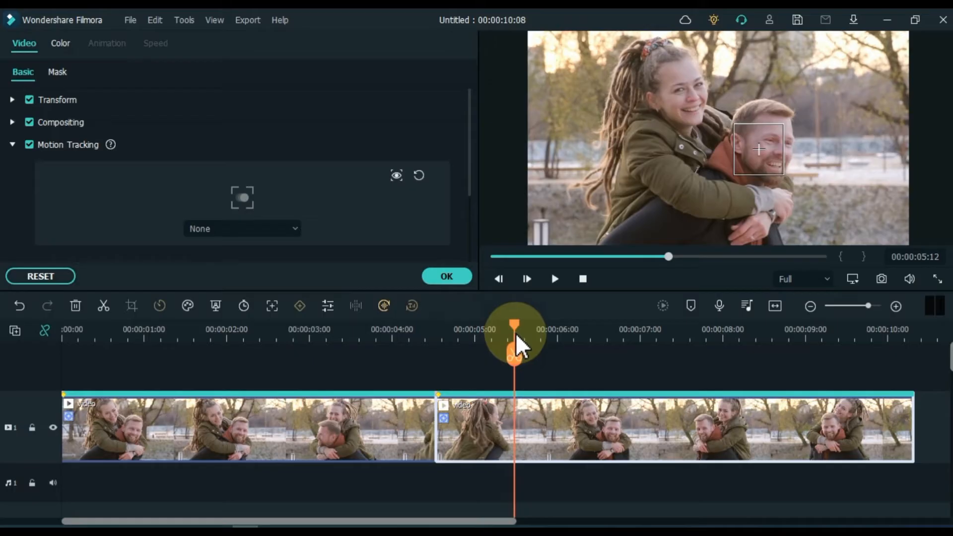
Step: Split the clip's second part at 00:00:05:13, and move the tracking box of the new last part onto the man's face
{"action": "left_click", "coordinate": [513, 344]}
{"action": "left_click", "coordinate": [518, 327]}
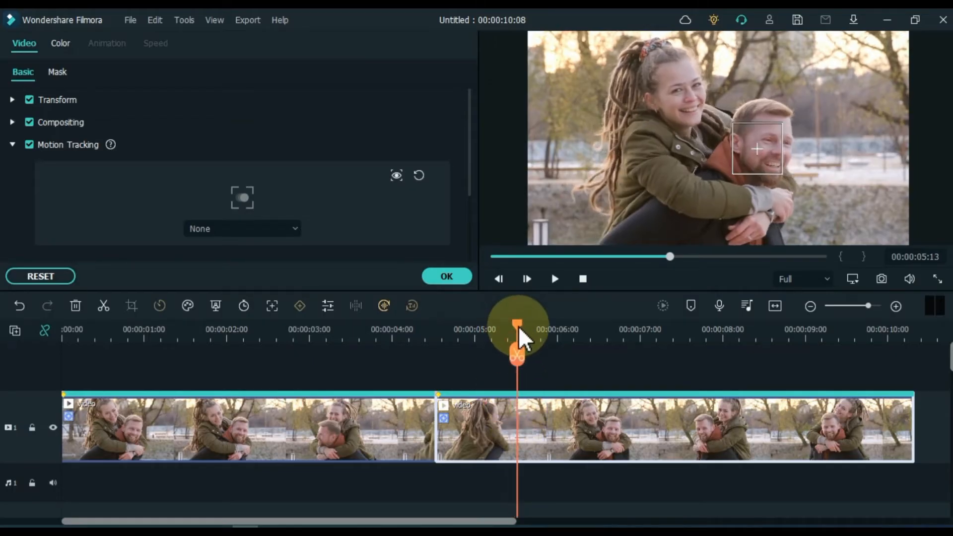
{"action": "left_click", "coordinate": [514, 357]}
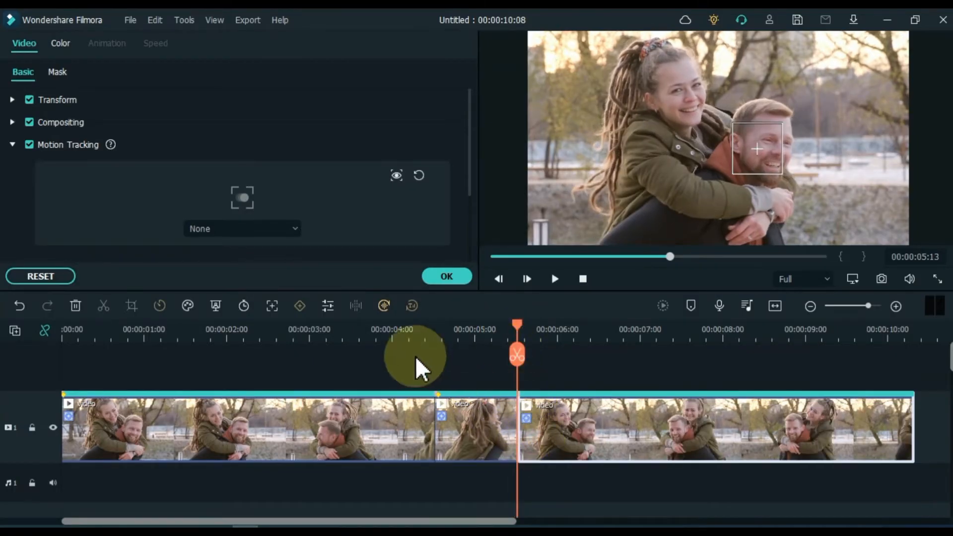
{"action": "left_click_drag", "start_coordinate": [763, 151], "coordinate": [777, 152]}
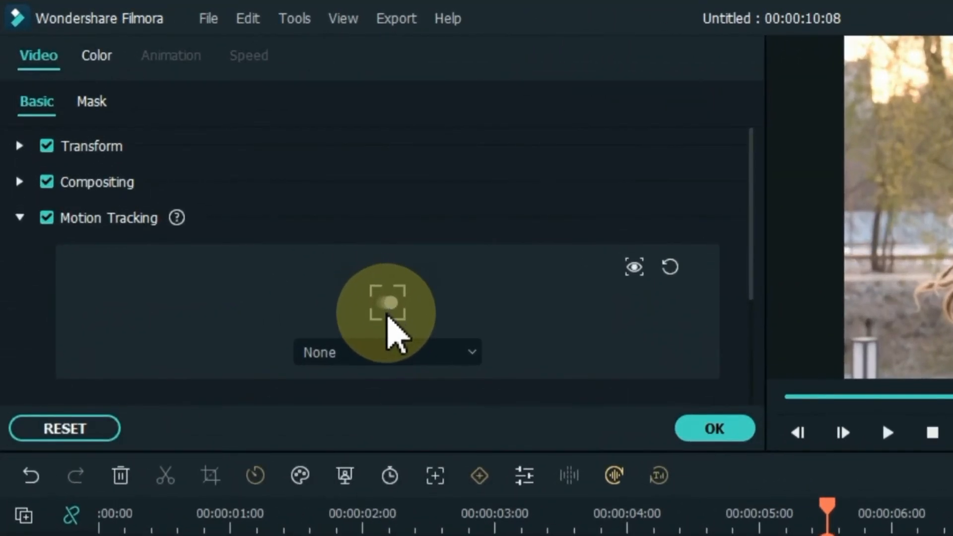
Step: Add a mosaic to the motion tracking of the video's last part, and select the mosaic clip
{"action": "left_click", "coordinate": [342, 351]}
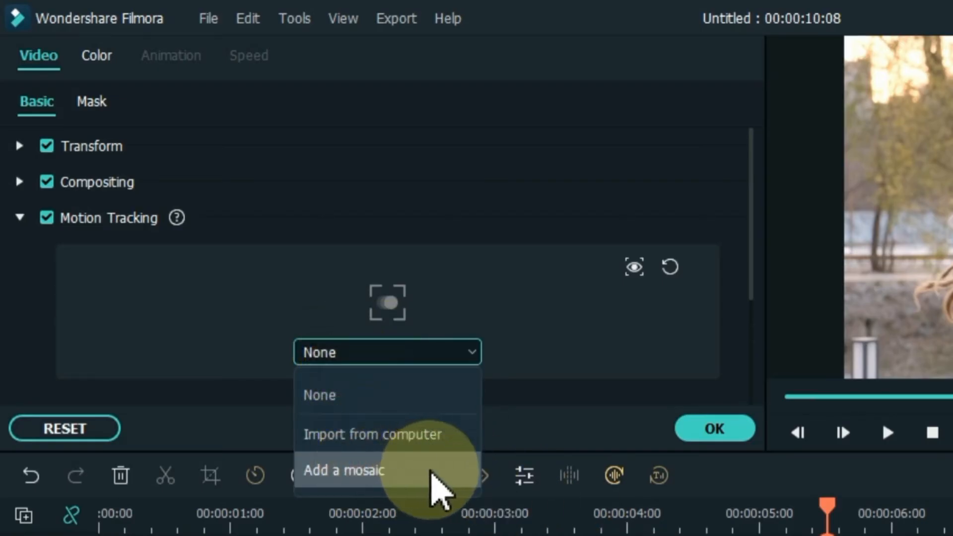
{"action": "left_click", "coordinate": [431, 473]}
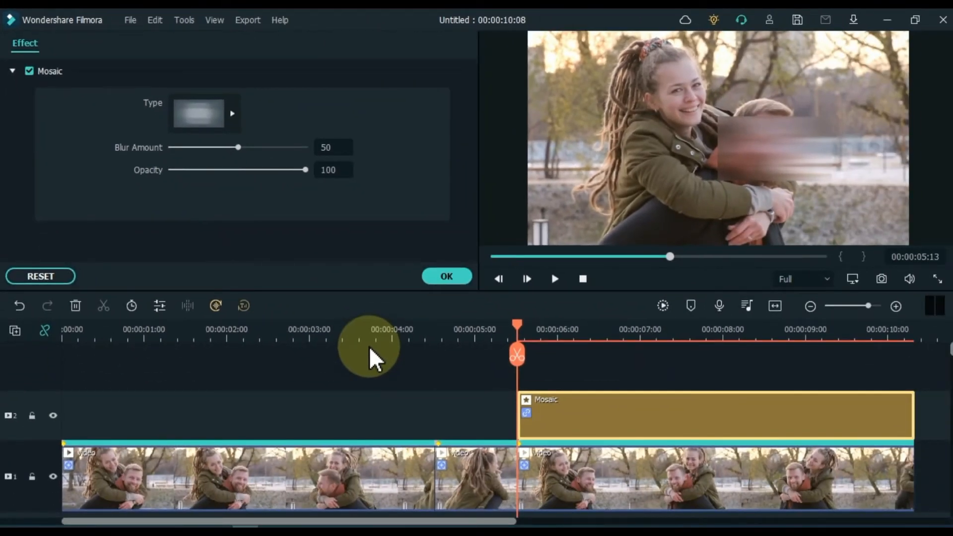
{"action": "left_click", "coordinate": [561, 430]}
Step: Narrow the last part's mosaic to the width of the man's face, and set its type to the square pixel pattern
{"action": "left_click_drag", "start_coordinate": [832, 147], "coordinate": [823, 147]}
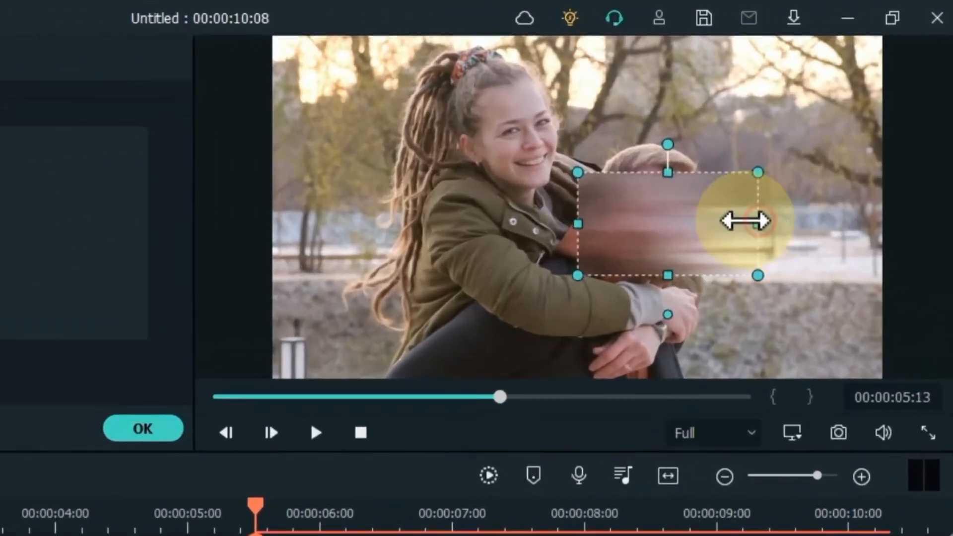
{"action": "left_click_drag", "start_coordinate": [745, 220], "coordinate": [708, 220]}
{"action": "left_click_drag", "start_coordinate": [627, 225], "coordinate": [621, 226]}
{"action": "left_click_drag", "start_coordinate": [671, 242], "coordinate": [665, 242]}
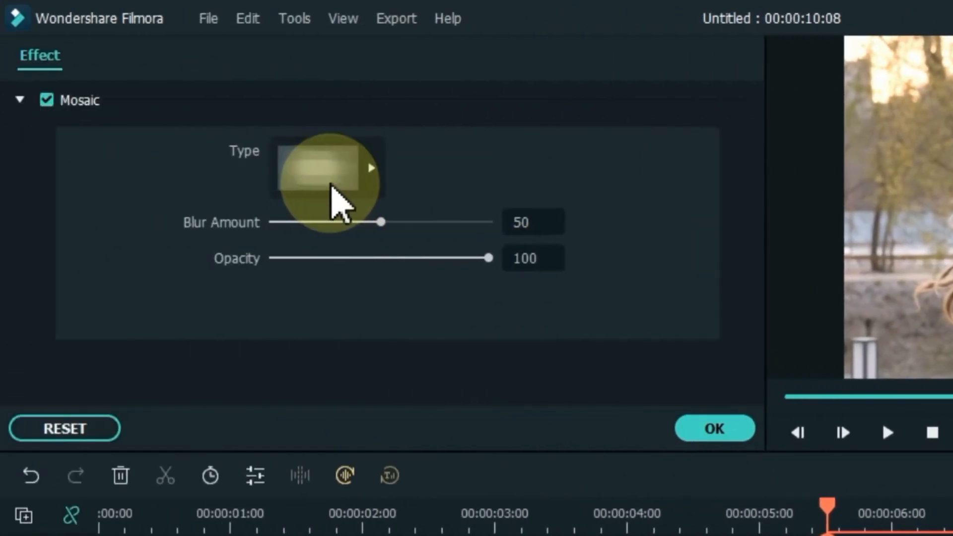
{"action": "left_click", "coordinate": [332, 188]}
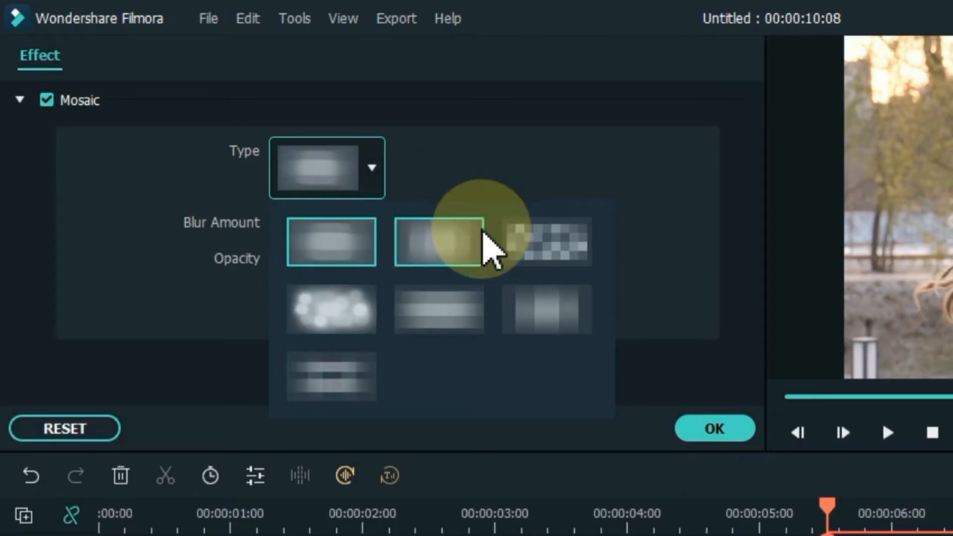
{"action": "left_click", "coordinate": [548, 242]}
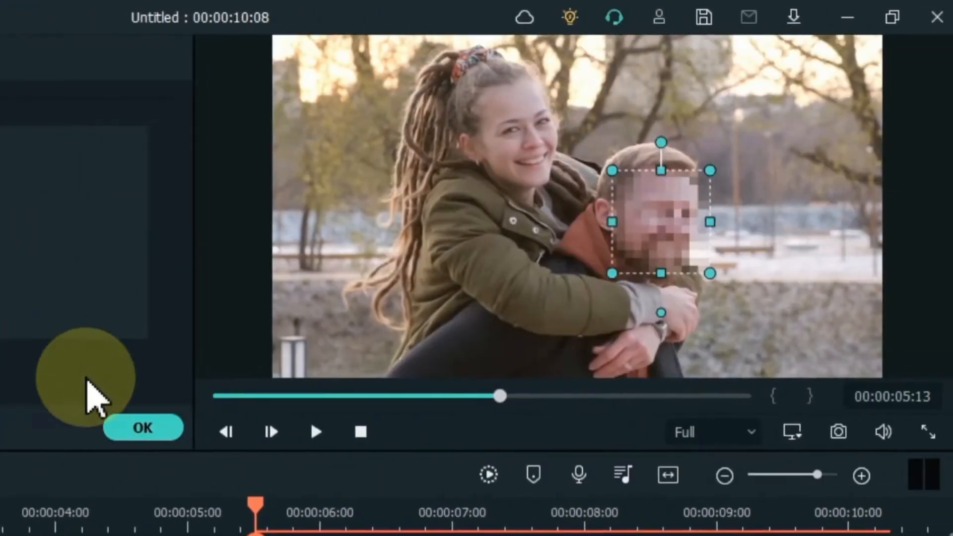
Step: Add a mosaic to the middle part's motion tracking, fit it over the man's face, and use the square pixel type
{"action": "left_click_drag", "start_coordinate": [786, 511], "coordinate": [690, 525]}
{"action": "left_click", "coordinate": [465, 477]}
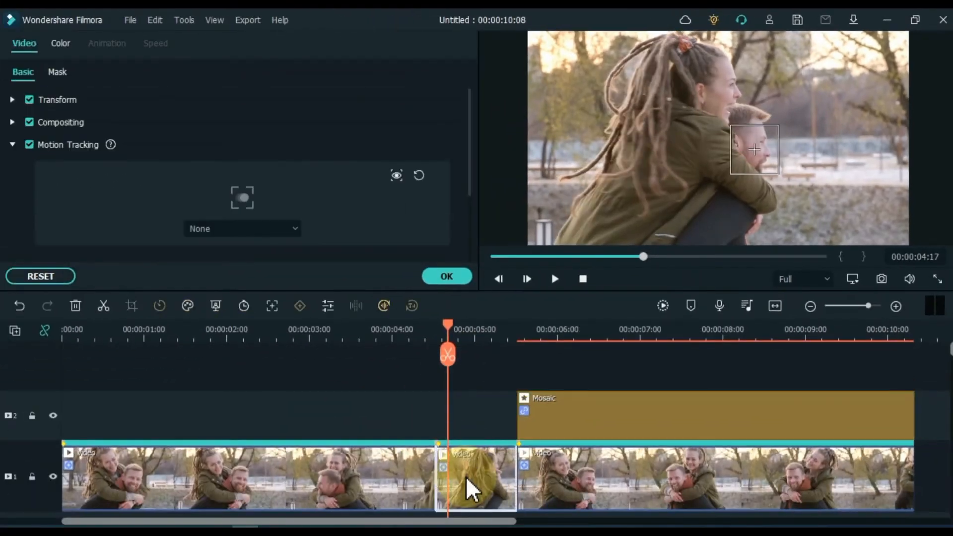
{"action": "left_click", "coordinate": [225, 233]}
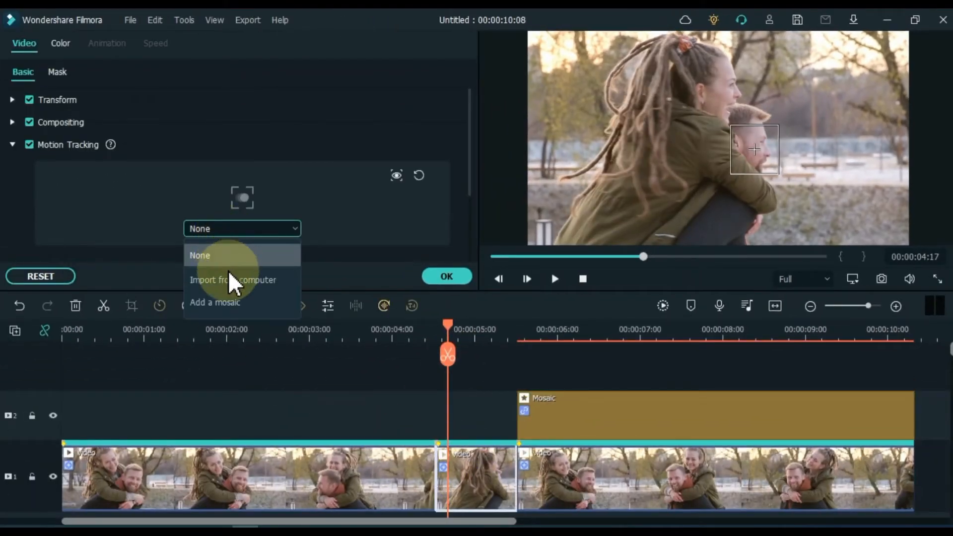
{"action": "left_click", "coordinate": [231, 302]}
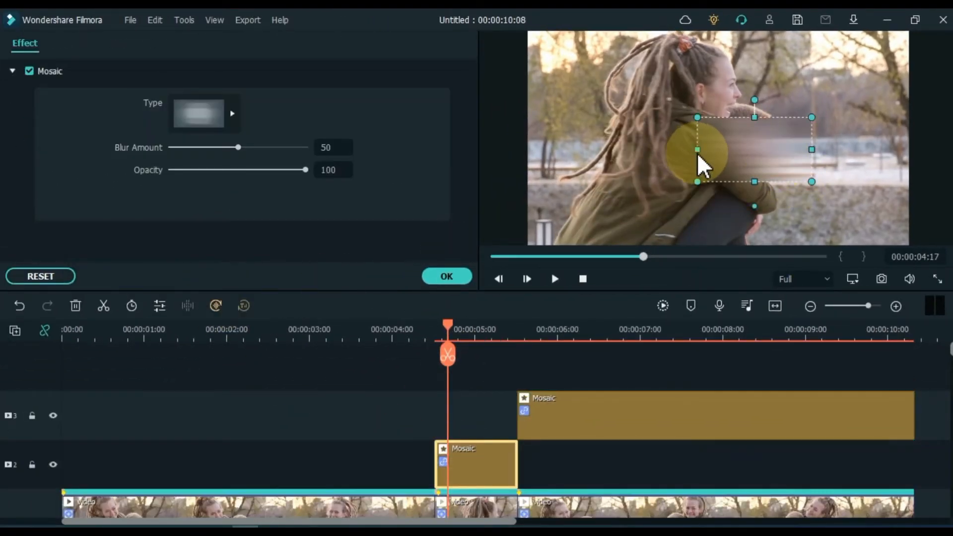
{"action": "left_click", "coordinate": [228, 114]}
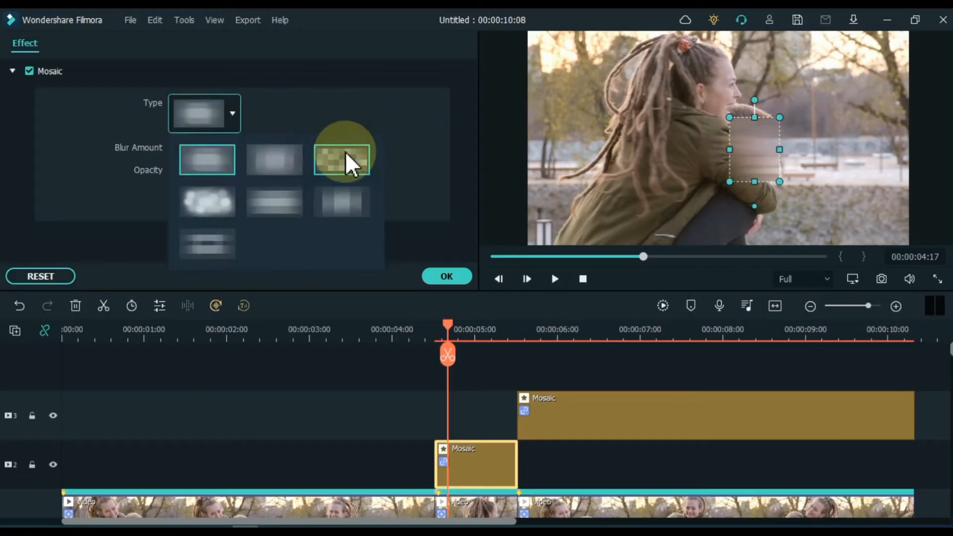
{"action": "left_click", "coordinate": [344, 152]}
{"action": "left_click_drag", "start_coordinate": [444, 326], "coordinate": [507, 427]}
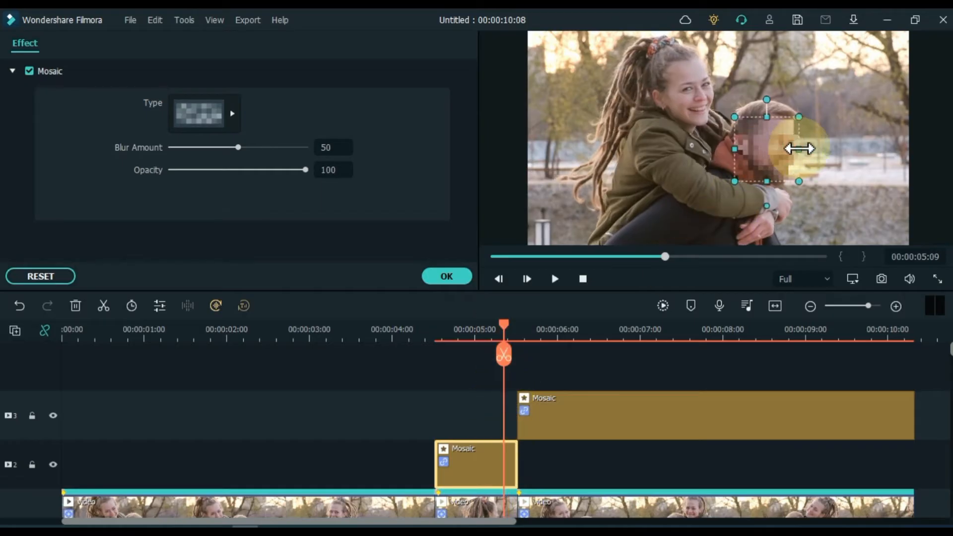
Step: Add a mosaic to the motion tracking of the video's first part, and fit it around the man's face at 00:00:00:00
{"action": "left_click_drag", "start_coordinate": [424, 354], "coordinate": [37, 437]}
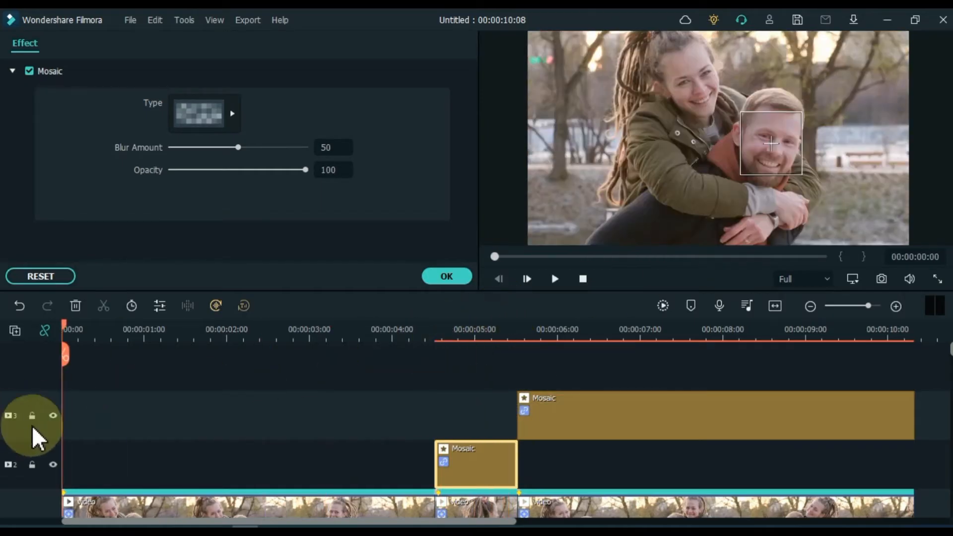
{"action": "left_click", "coordinate": [115, 505]}
{"action": "scroll", "coordinate": [115, 505], "scroll_direction": "down", "scroll_amount": 1}
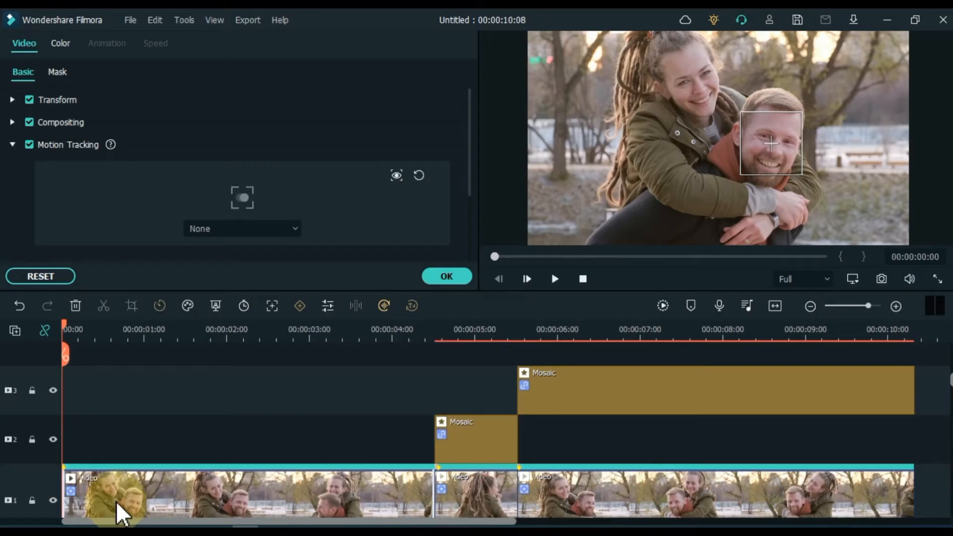
{"action": "left_click", "coordinate": [213, 228]}
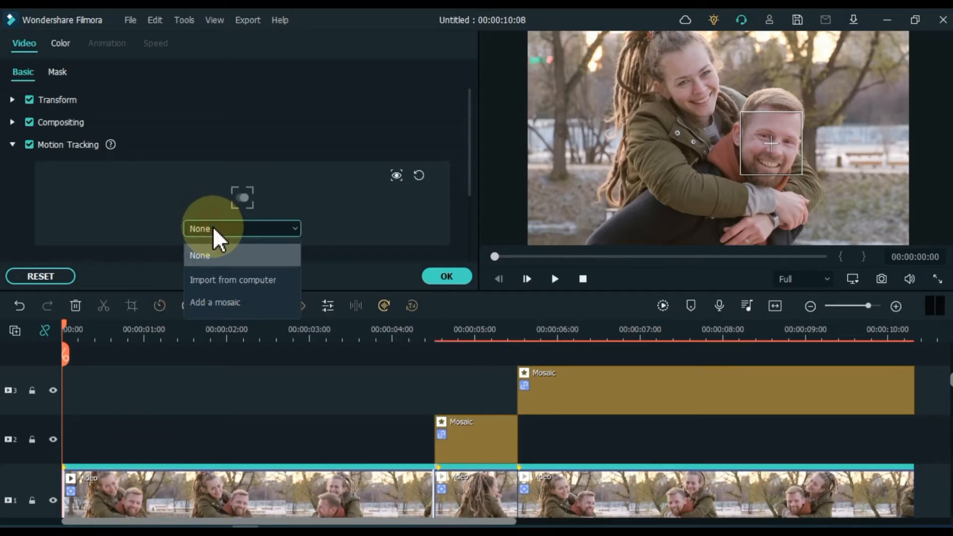
{"action": "left_click", "coordinate": [215, 302]}
{"action": "left_click", "coordinate": [179, 489]}
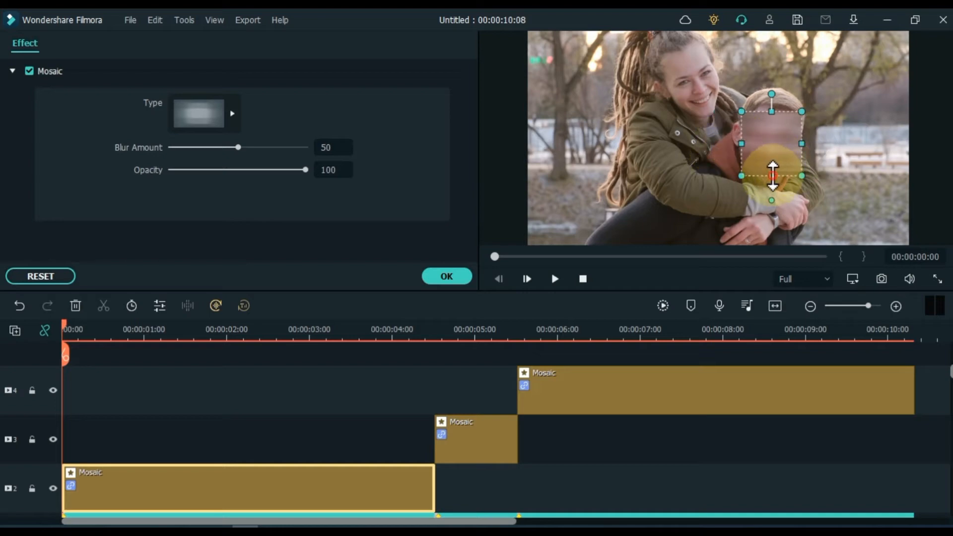
Step: Set the first part's mosaic to the square pixel type, accept the settings, and play back the video
{"action": "left_click", "coordinate": [201, 117]}
{"action": "left_click", "coordinate": [337, 157]}
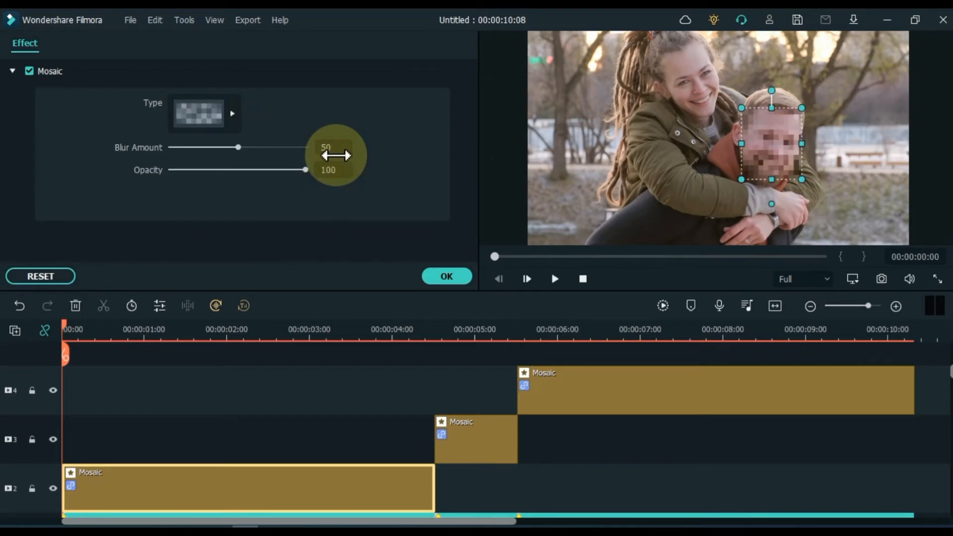
{"action": "left_click", "coordinate": [445, 278]}
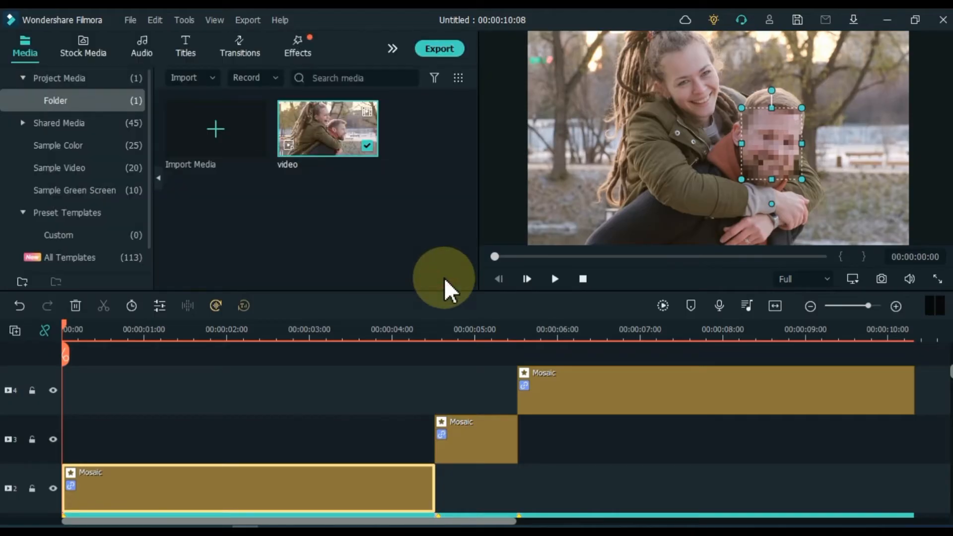
{"action": "left_click", "coordinate": [554, 279]}
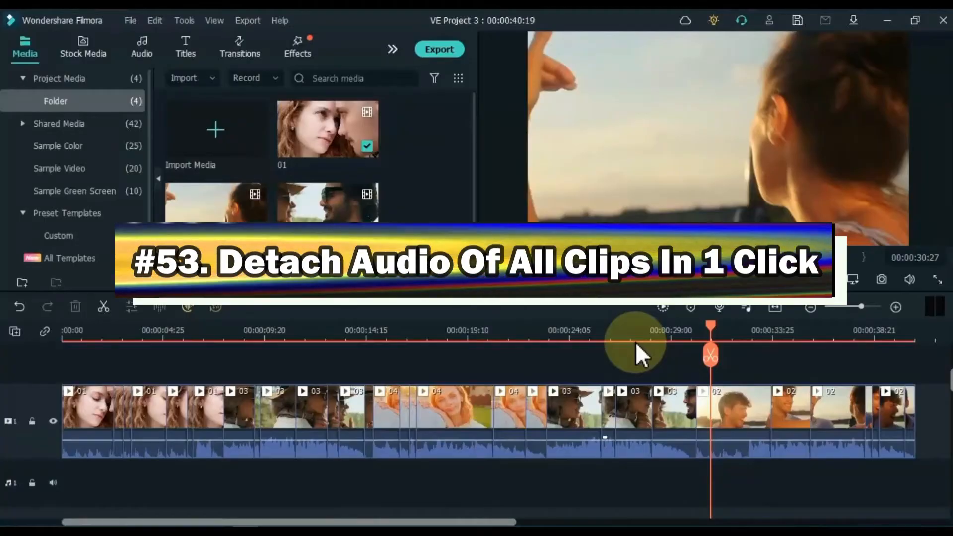
Step: In VE Project 3, detach the audio of the first clip at the start of the timeline
{"action": "left_click_drag", "start_coordinate": [635, 341], "coordinate": [17, 340]}
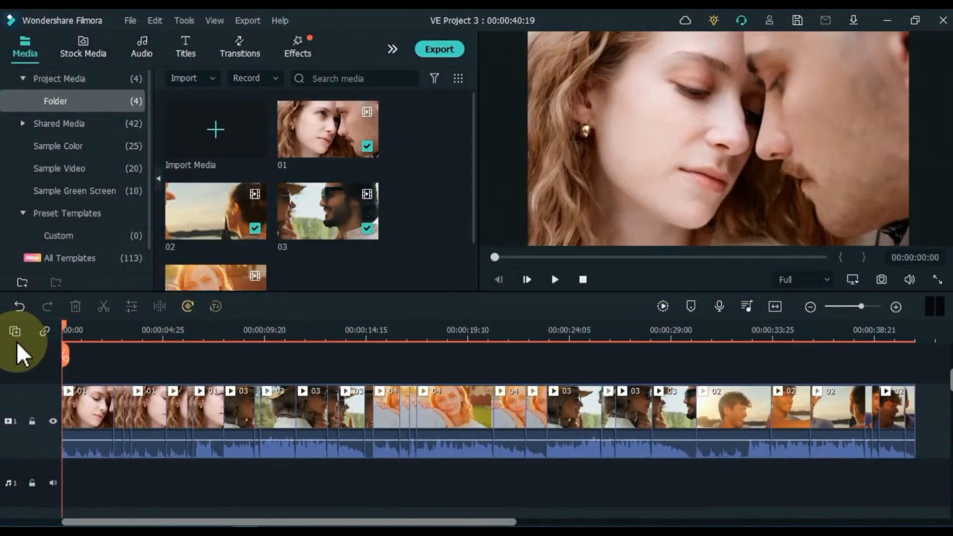
{"action": "left_click", "coordinate": [134, 419]}
{"action": "left_click_drag", "start_coordinate": [97, 338], "coordinate": [273, 341]}
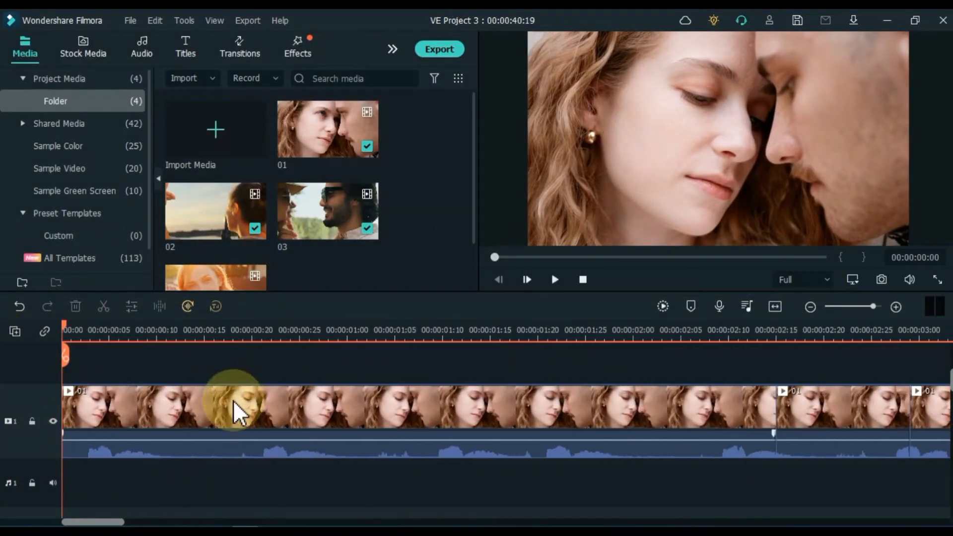
{"action": "left_click_drag", "start_coordinate": [828, 320], "coordinate": [486, 360]}
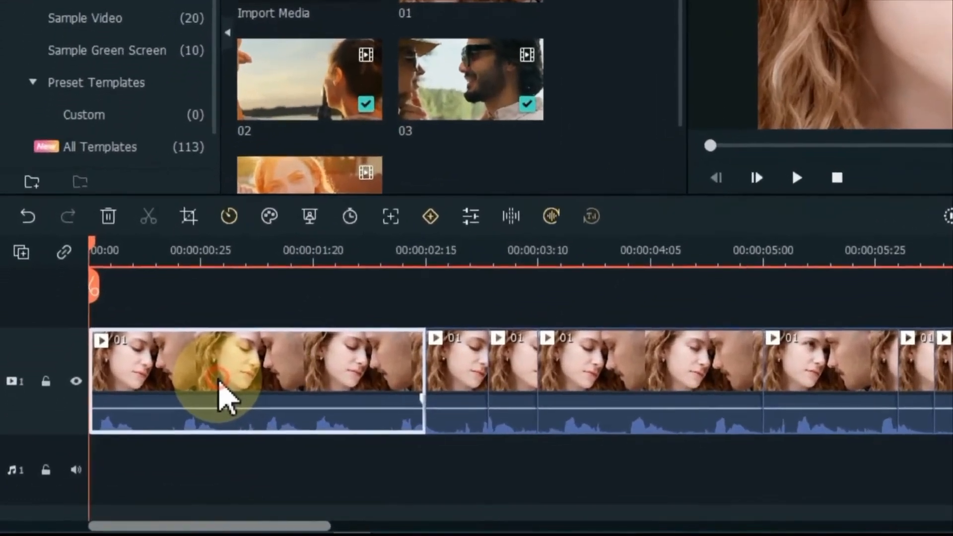
{"action": "right_click", "coordinate": [152, 421]}
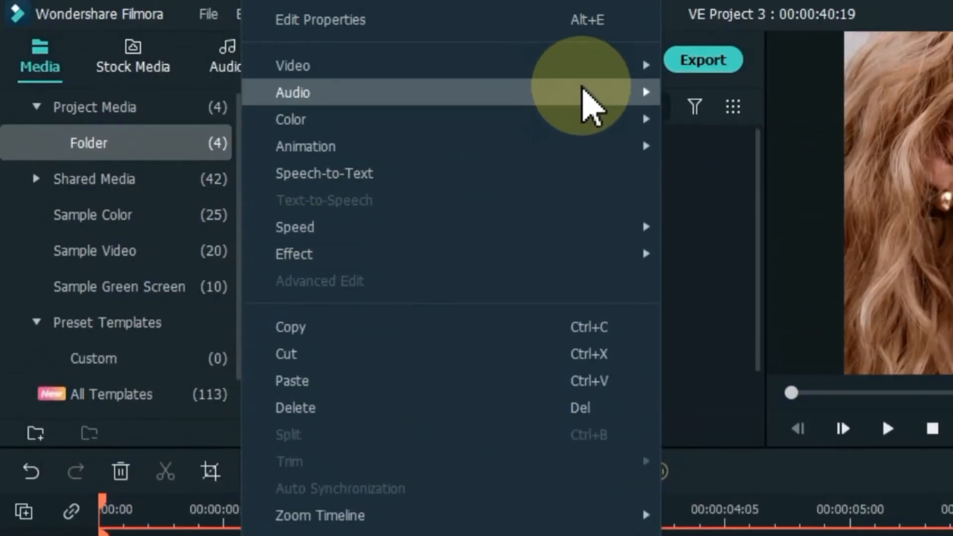
{"action": "mouse_move", "coordinate": [613, 92]}
{"action": "left_click", "coordinate": [734, 147]}
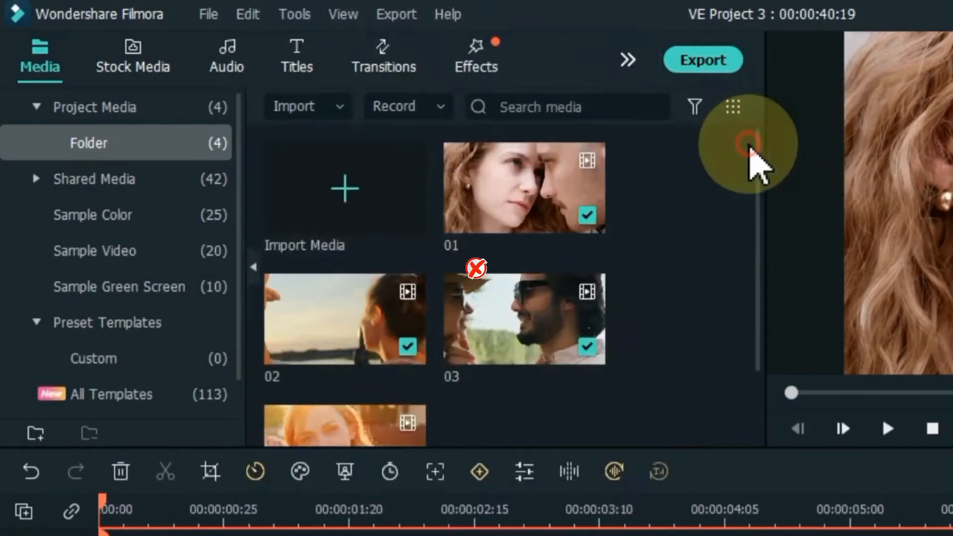
Step: Detach the audio of the second and third clips on the timeline, one clip at a time
{"action": "left_click", "coordinate": [321, 417]}
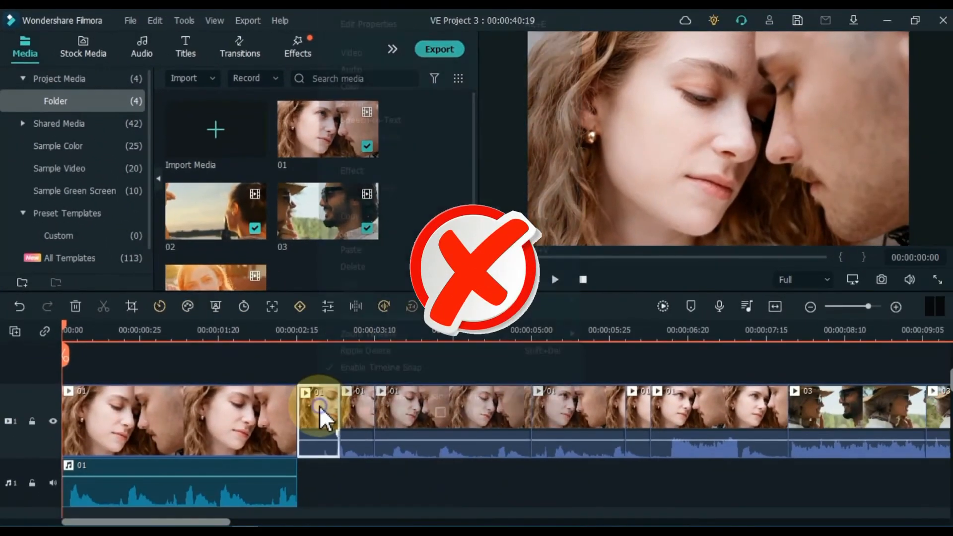
{"action": "right_click", "coordinate": [320, 417]}
{"action": "mouse_move", "coordinate": [546, 68]}
{"action": "left_click", "coordinate": [640, 102]}
{"action": "right_click", "coordinate": [362, 436]}
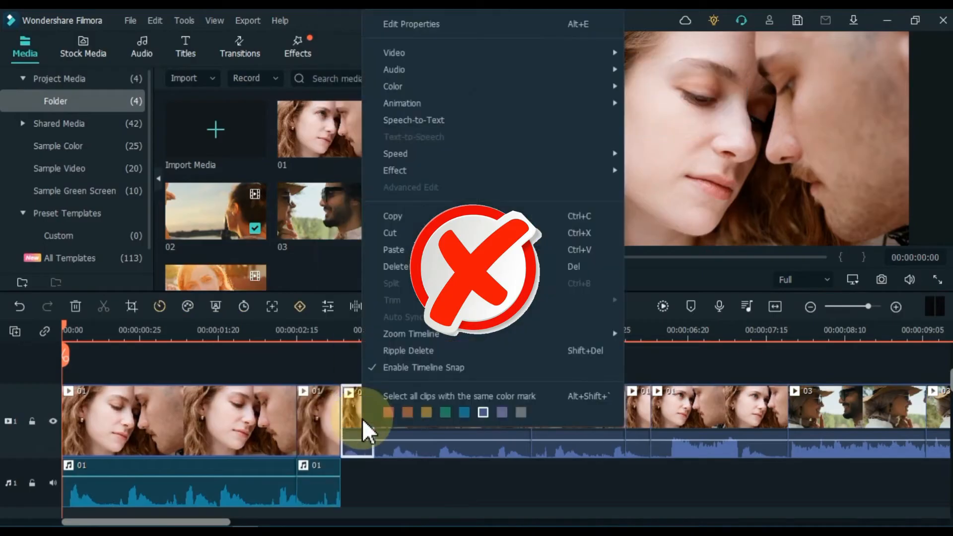
{"action": "mouse_move", "coordinate": [596, 68]}
{"action": "left_click", "coordinate": [680, 102]}
Step: Detach the audio of the fourth and fifth clips on the timeline, one clip at a time
{"action": "right_click", "coordinate": [405, 421]}
{"action": "mouse_move", "coordinate": [546, 69]}
{"action": "left_click", "coordinate": [723, 103]}
{"action": "right_click", "coordinate": [570, 421]}
{"action": "mouse_move", "coordinate": [596, 68]}
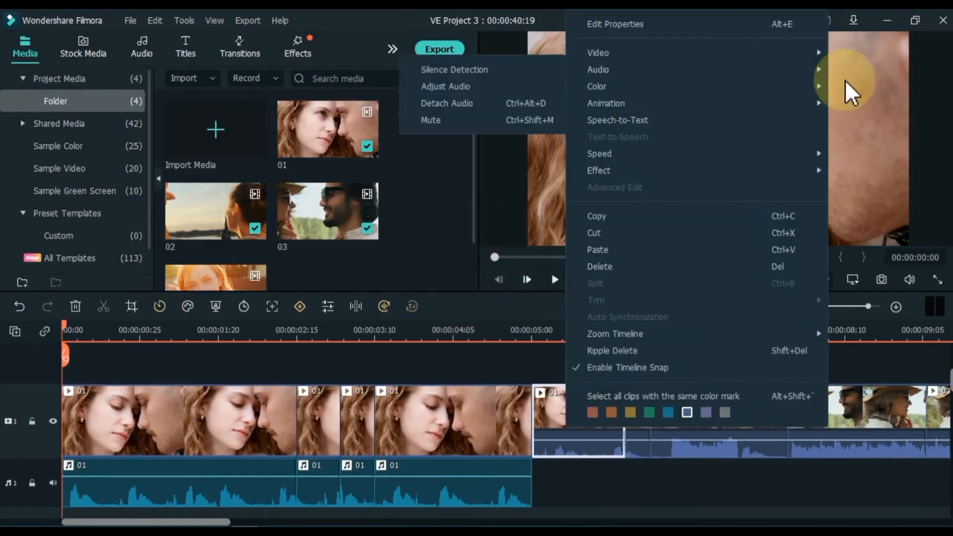
{"action": "left_click", "coordinate": [478, 103]}
Step: Undo all the individual audio detachments on the timeline clips
{"action": "key", "text": "ctrl+z"}
{"action": "key", "text": "ctrl+z"}
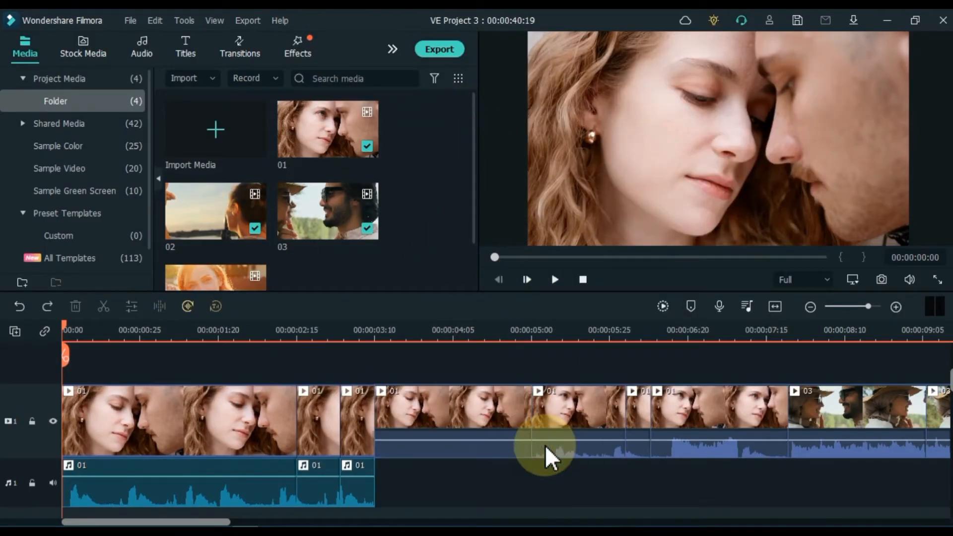
{"action": "key", "text": "ctrl+z"}
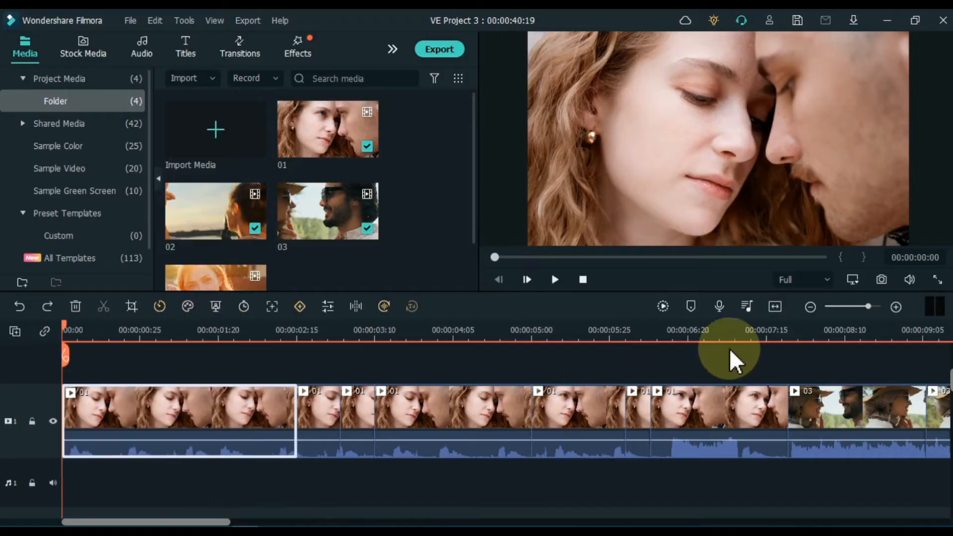
Step: Fit the whole project in the timeline, select all its video clips, and detach their audio at once
{"action": "left_click", "coordinate": [772, 307]}
{"action": "left_click_drag", "start_coordinate": [931, 417], "coordinate": [91, 439]}
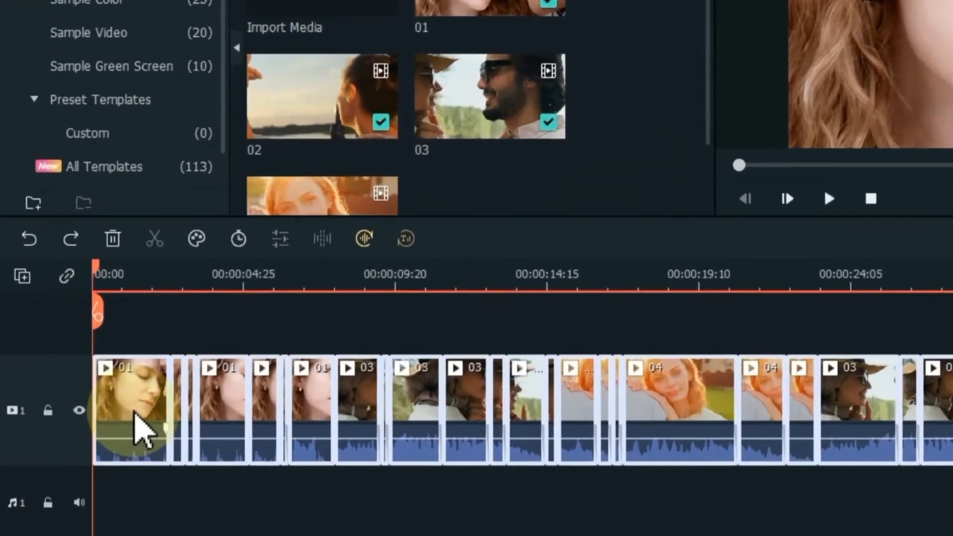
{"action": "right_click", "coordinate": [90, 428]}
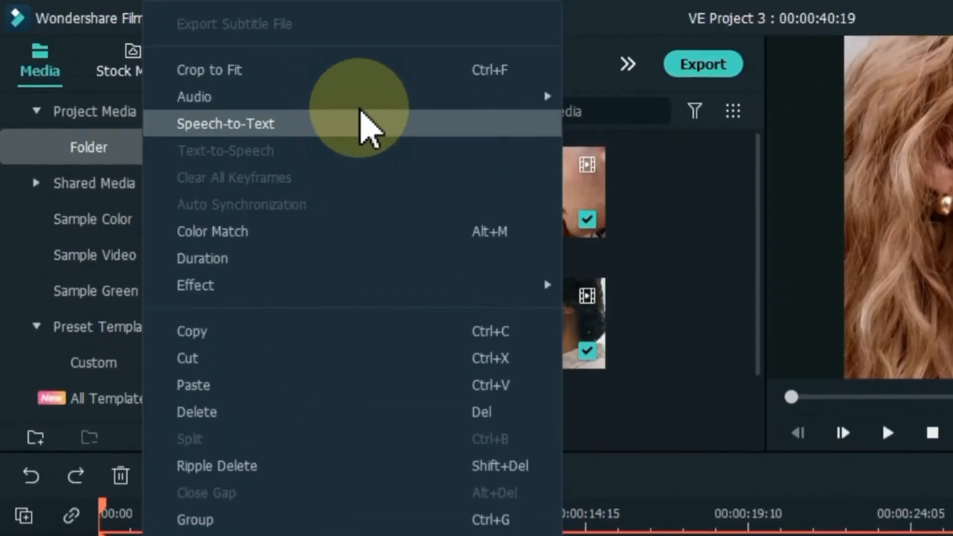
{"action": "mouse_move", "coordinate": [370, 102]}
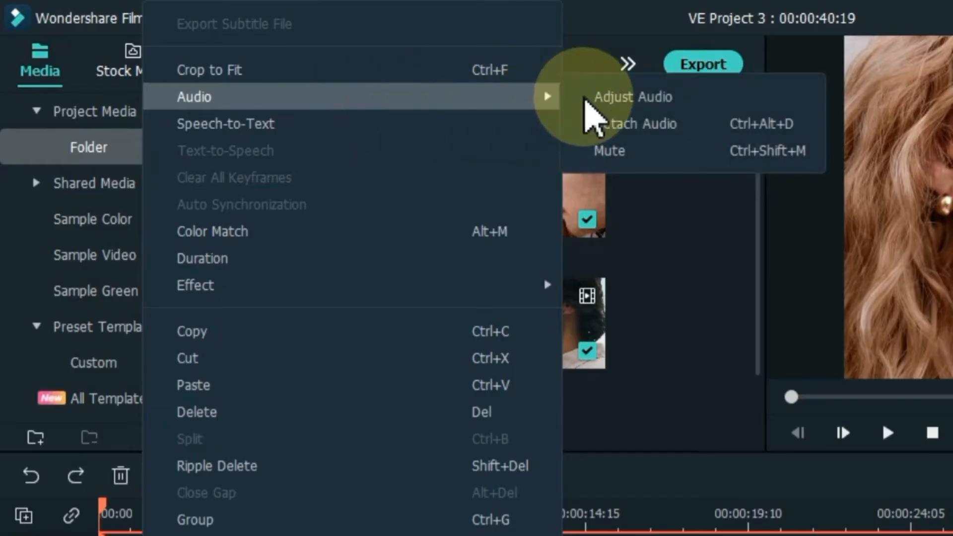
{"action": "left_click", "coordinate": [678, 124]}
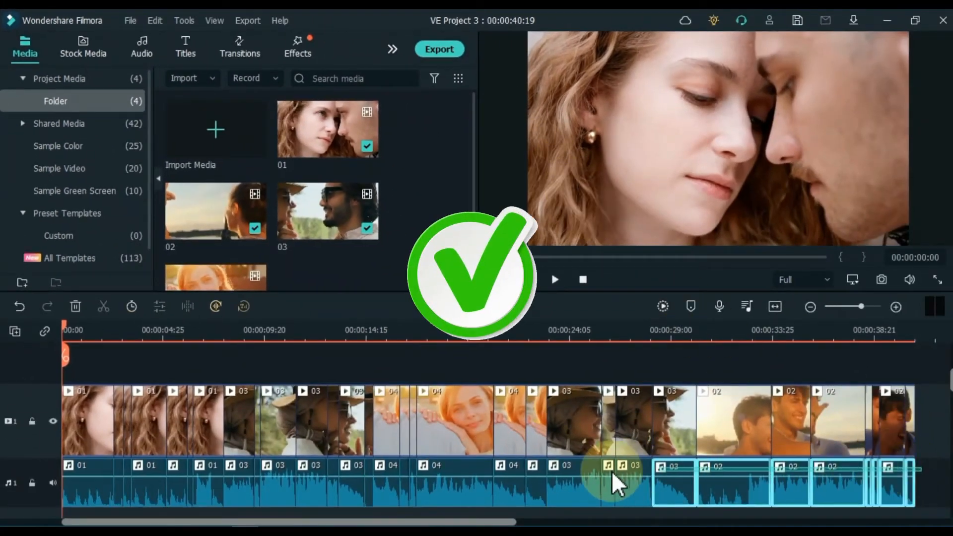
{"action": "left_click_drag", "start_coordinate": [616, 484], "coordinate": [204, 507]}
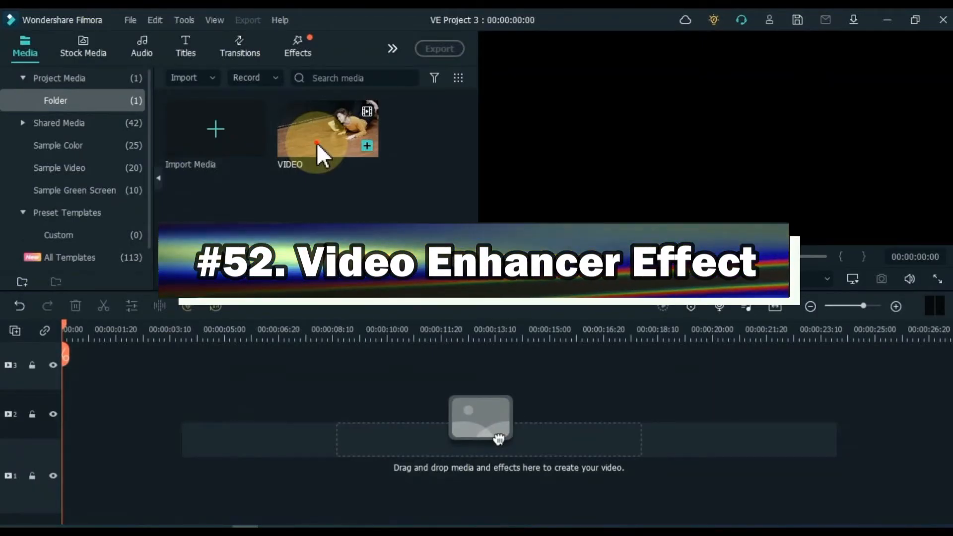
Step: Place the VIDEO clip from the project media at the start of the first video track
{"action": "left_click", "coordinate": [317, 142]}
{"action": "left_click_drag", "start_coordinate": [498, 439], "coordinate": [70, 498]}
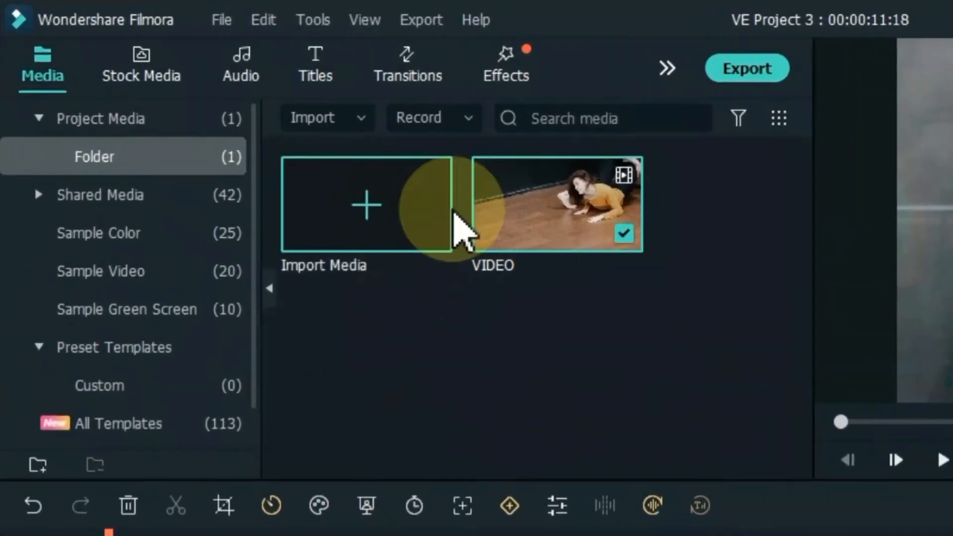
Step: Search the effects for AUTO ENHANCE and place the Auto Enhance effect at the start of the track above the clip
{"action": "left_click", "coordinate": [508, 72]}
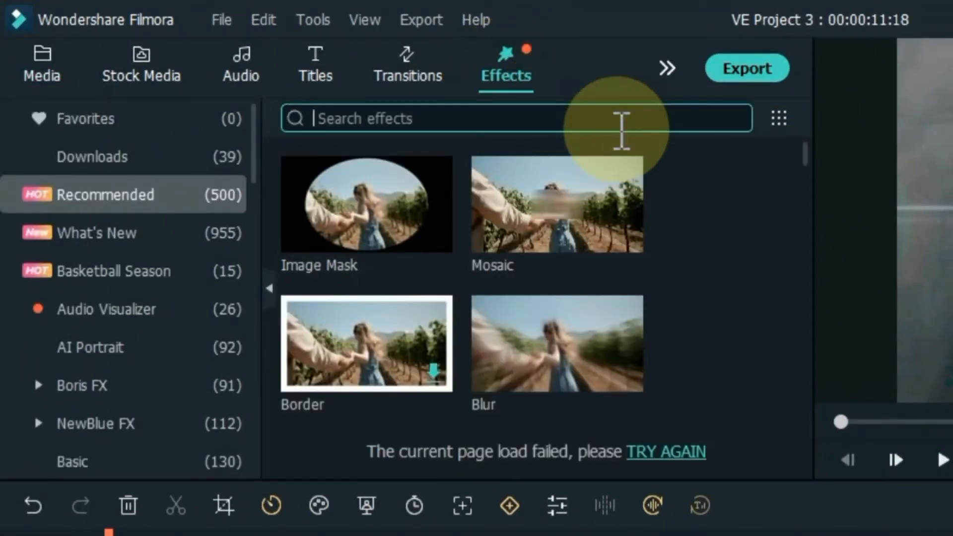
{"action": "type", "text": "UTO"}
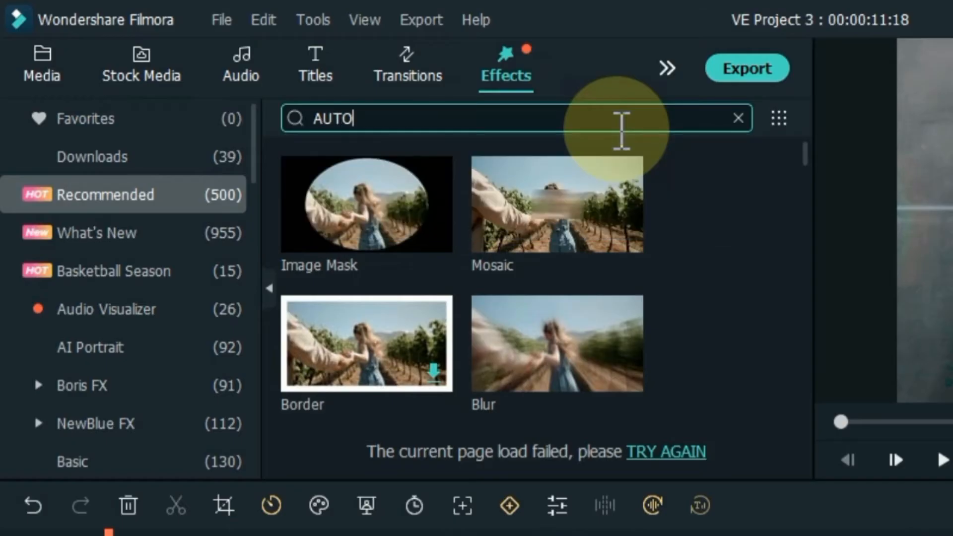
{"action": "type", "text": " ENHANCE"}
{"action": "key", "text": "Return"}
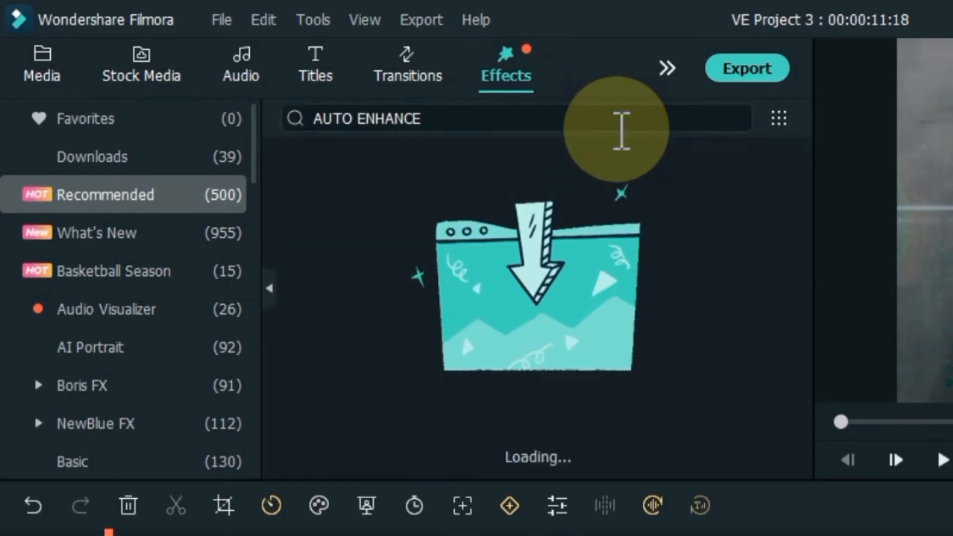
{"action": "left_click", "coordinate": [342, 234]}
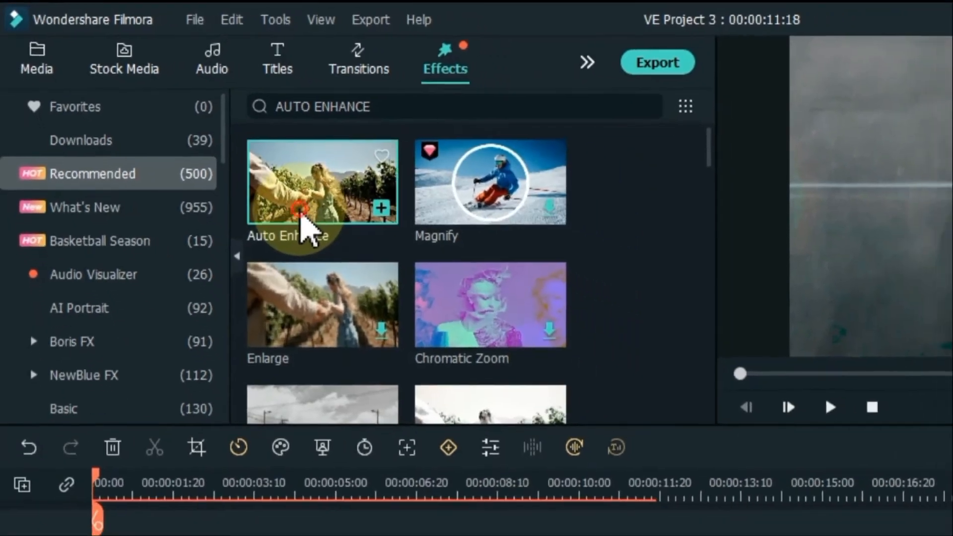
{"action": "left_click_drag", "start_coordinate": [300, 214], "coordinate": [63, 430]}
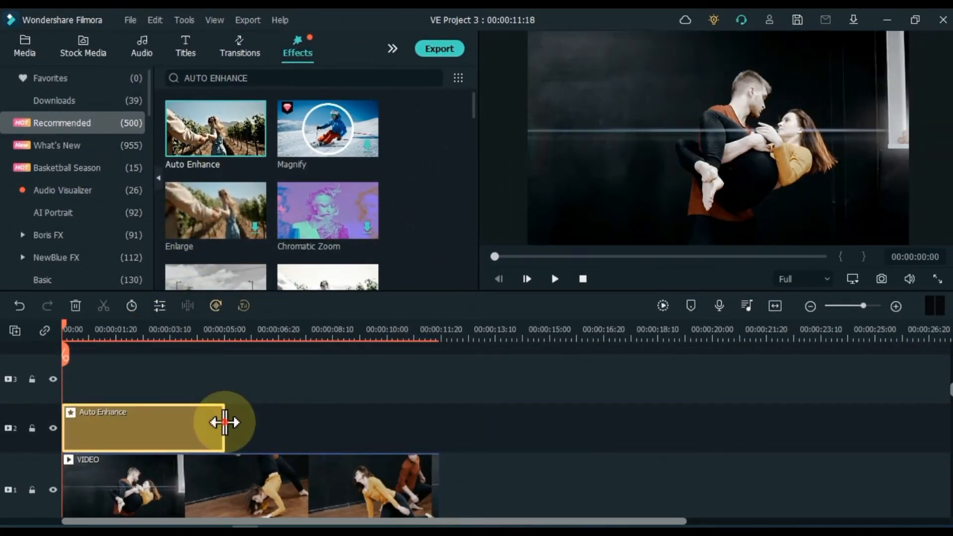
Step: Extend the Auto Enhance effect to the end of the VIDEO clip and preview the result in full screen
{"action": "left_click_drag", "start_coordinate": [224, 422], "coordinate": [442, 422]}
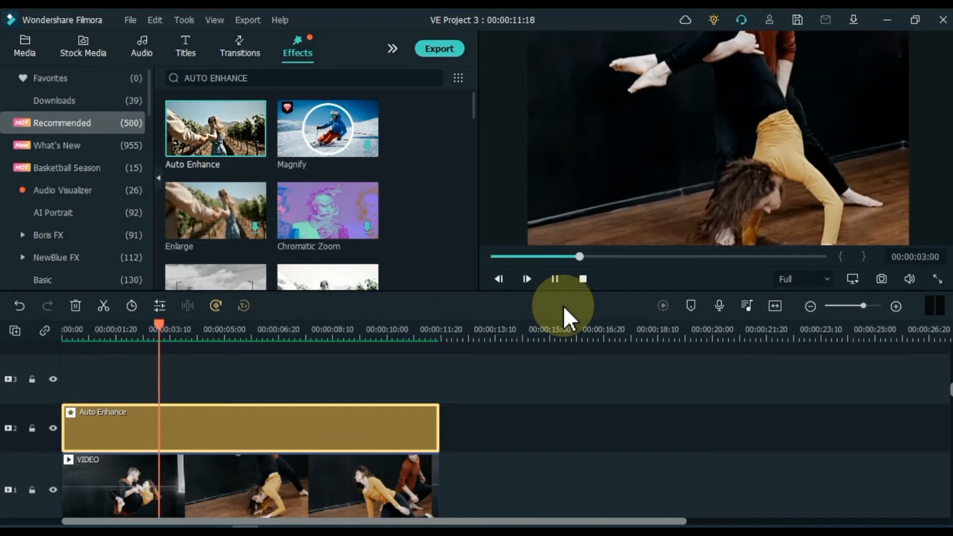
{"action": "left_click", "coordinate": [933, 284]}
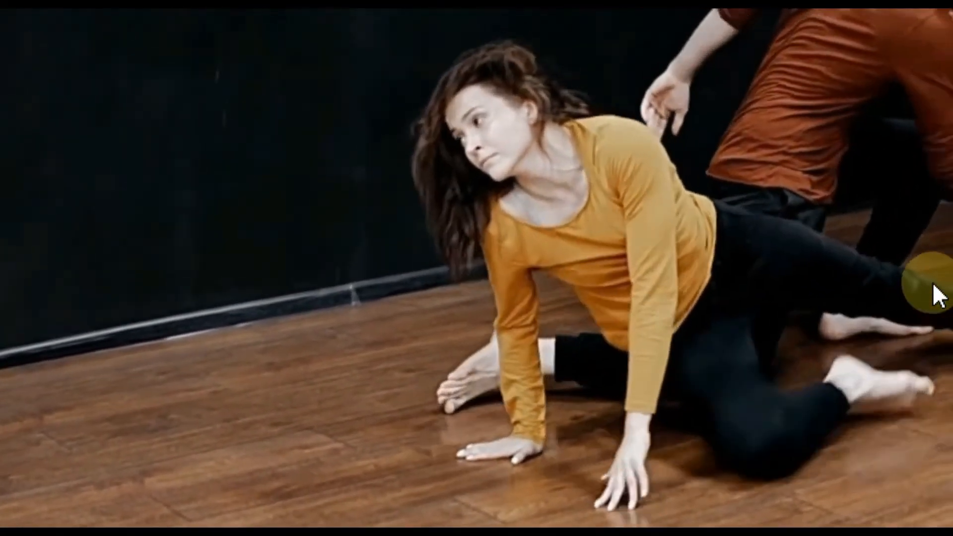
{"action": "key", "text": "Escape"}
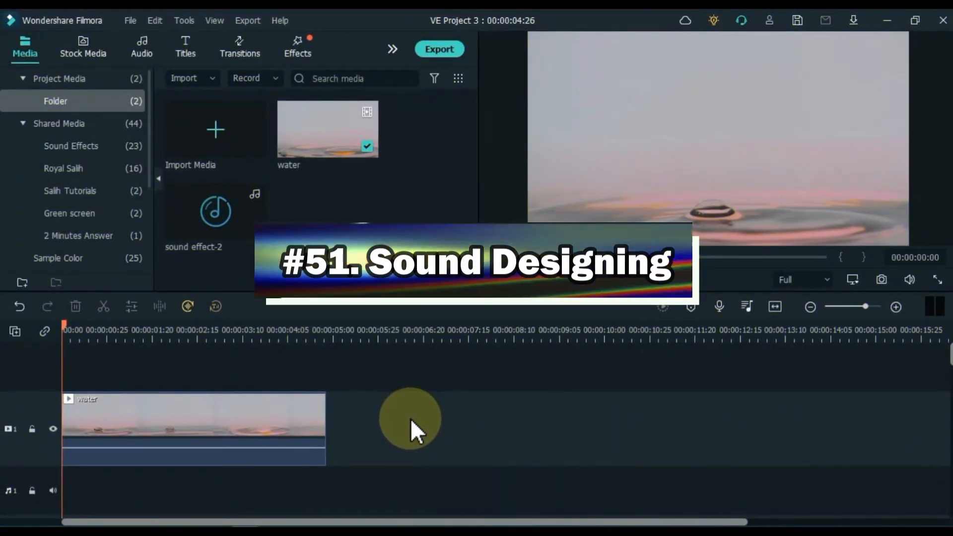
Step: Play the water clip, then place the sound effect at the start of the audio track and play them together
{"action": "key", "text": "space"}
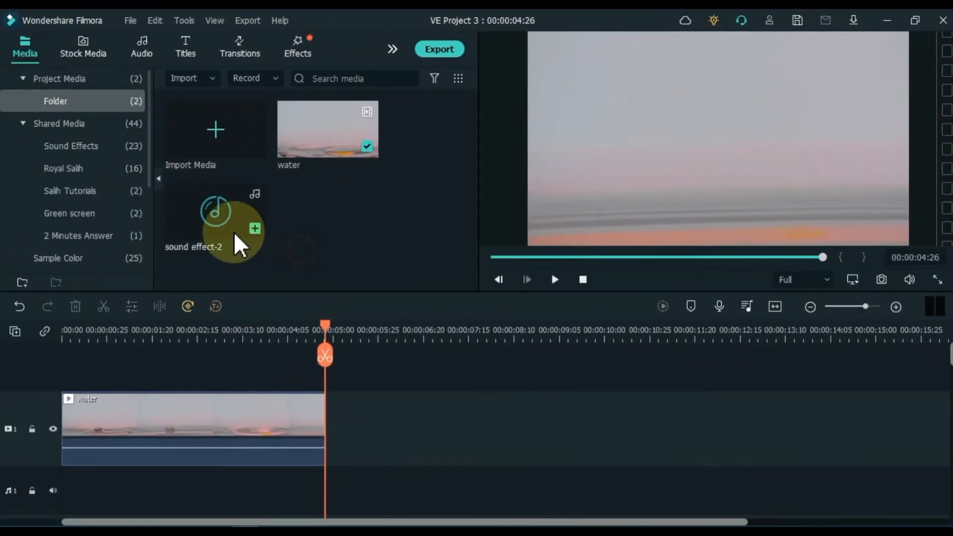
{"action": "left_click_drag", "start_coordinate": [234, 231], "coordinate": [70, 486]}
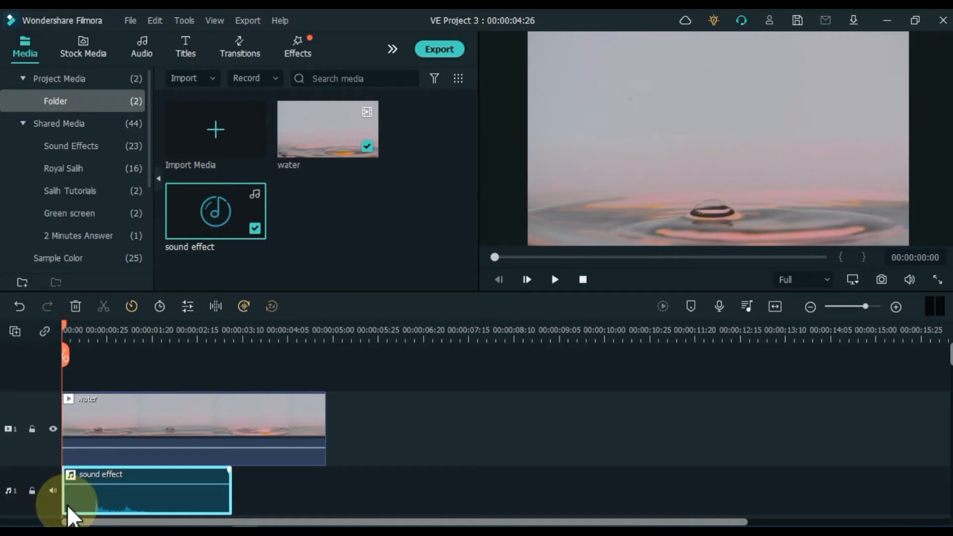
{"action": "key", "text": "space"}
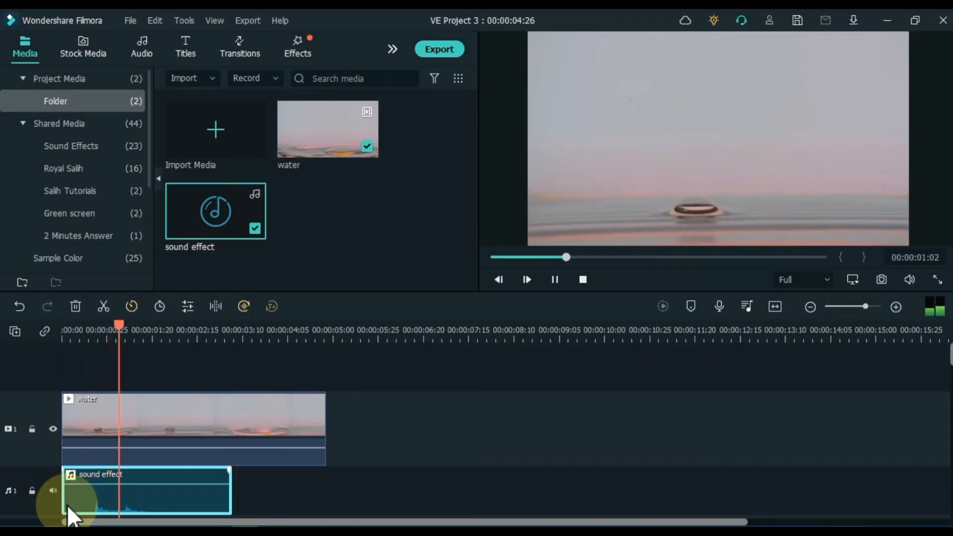
{"action": "key", "text": "space"}
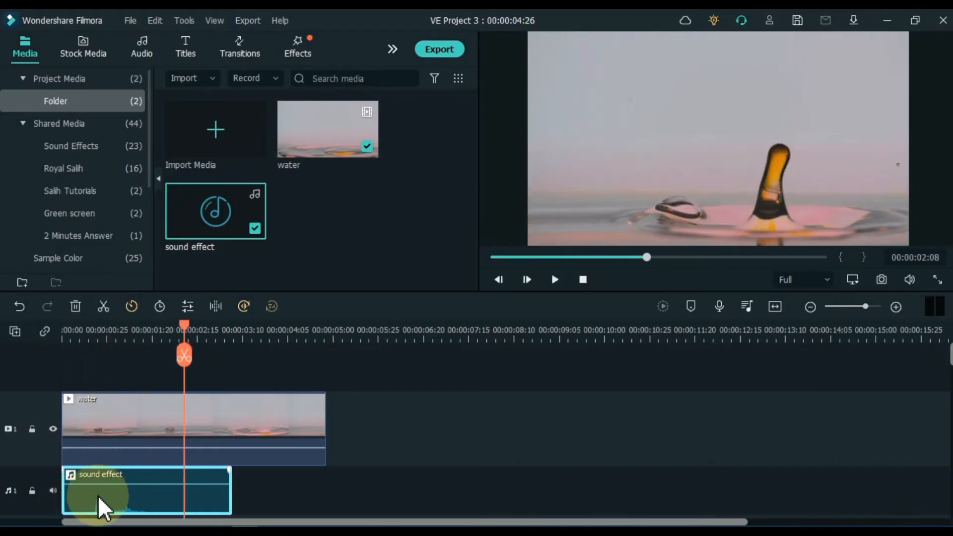
Step: Move the sound effect so it starts about one second into the water clip, and play back that section
{"action": "left_click_drag", "start_coordinate": [97, 496], "coordinate": [165, 443]}
{"action": "scroll", "coordinate": [164, 441], "scroll_direction": "up", "scroll_amount": 2}
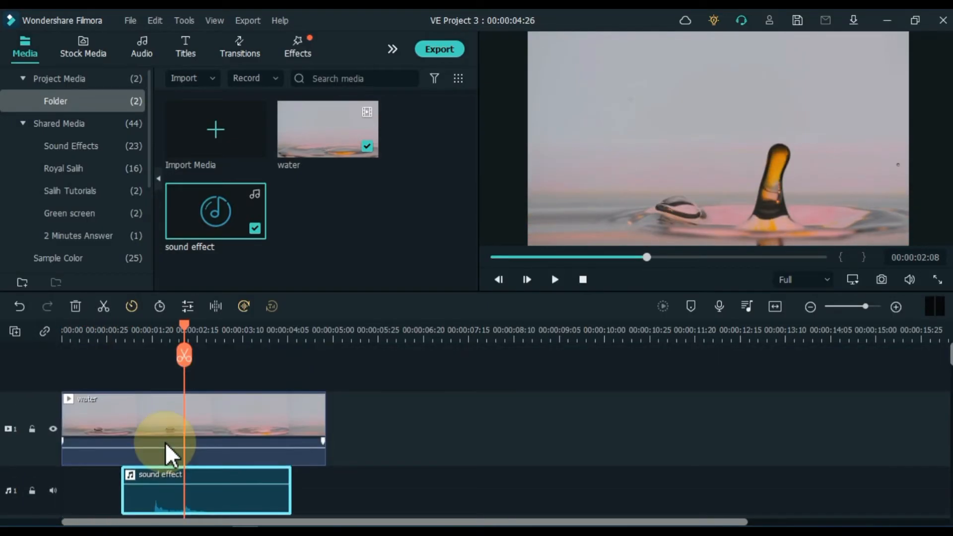
{"action": "left_click", "coordinate": [139, 330]}
{"action": "key", "text": "space"}
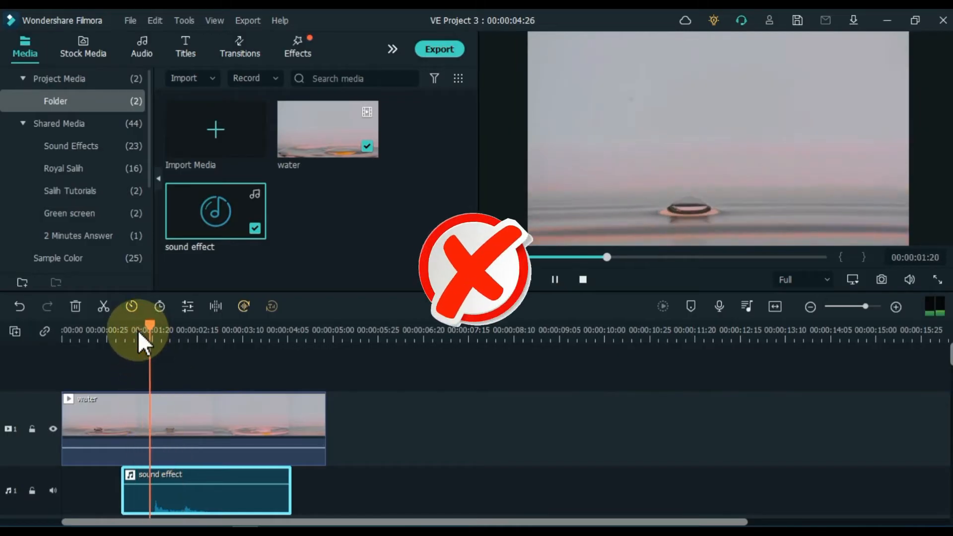
{"action": "key", "text": "space"}
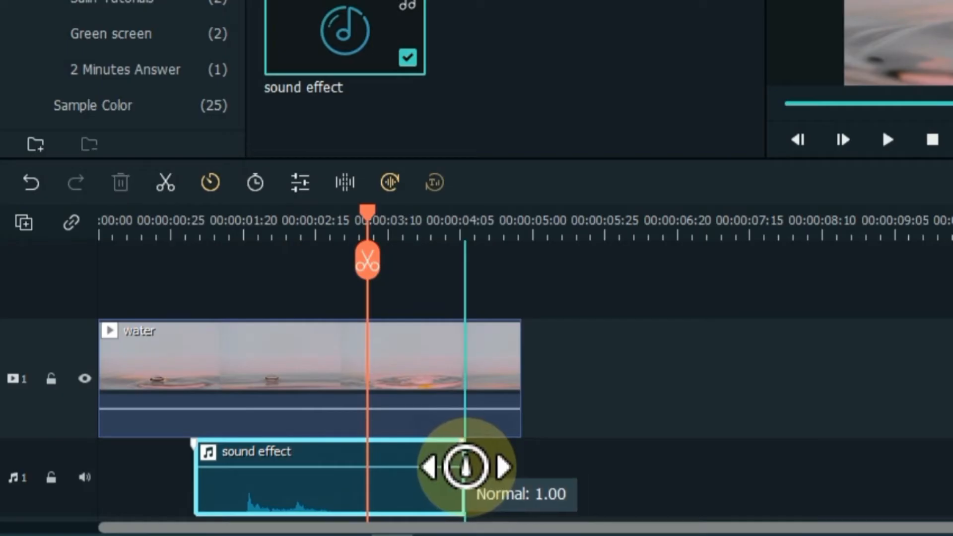
Step: Stretch the sound effect on the timeline to slow it to 0.72x and play it from before its start
{"action": "left_click_drag", "start_coordinate": [478, 466], "coordinate": [539, 467]}
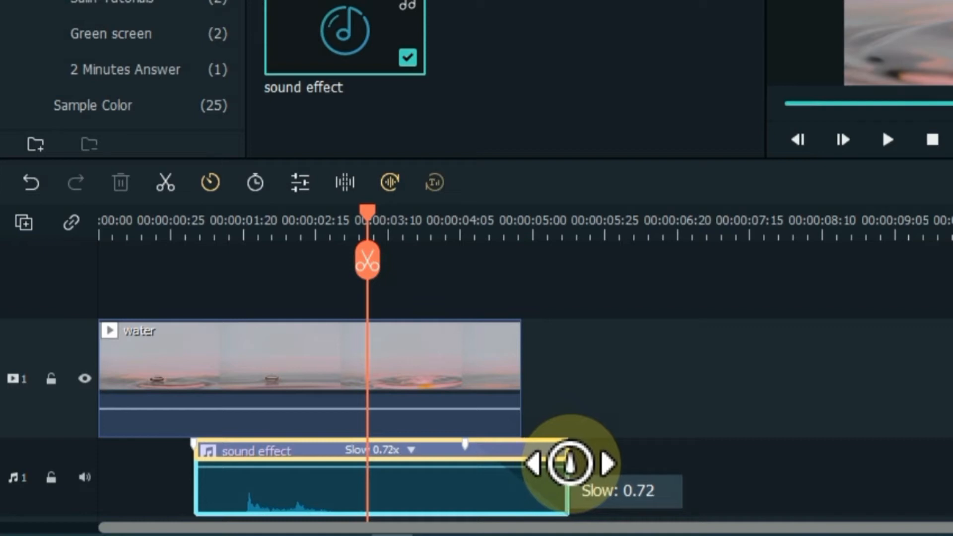
{"action": "left_click_drag", "start_coordinate": [570, 464], "coordinate": [571, 465]}
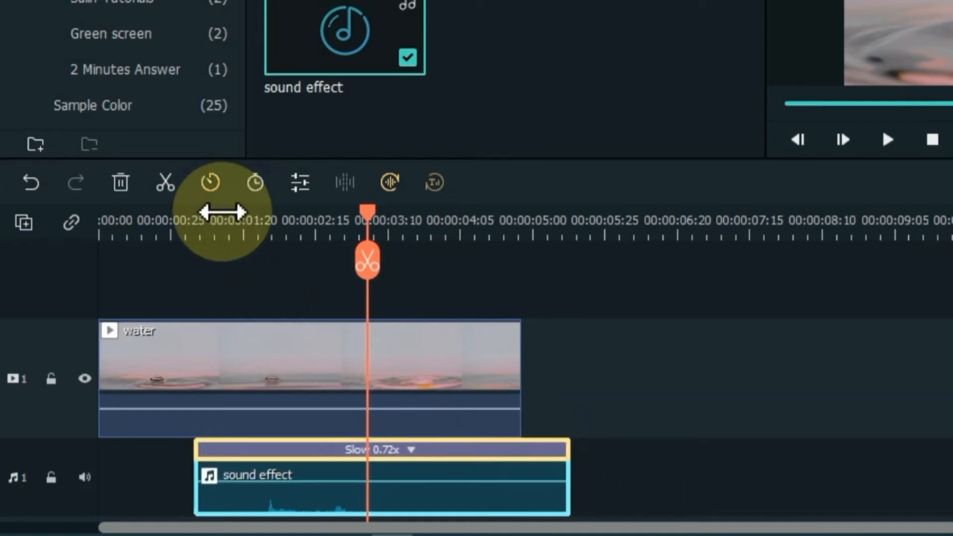
{"action": "left_click", "coordinate": [147, 212]}
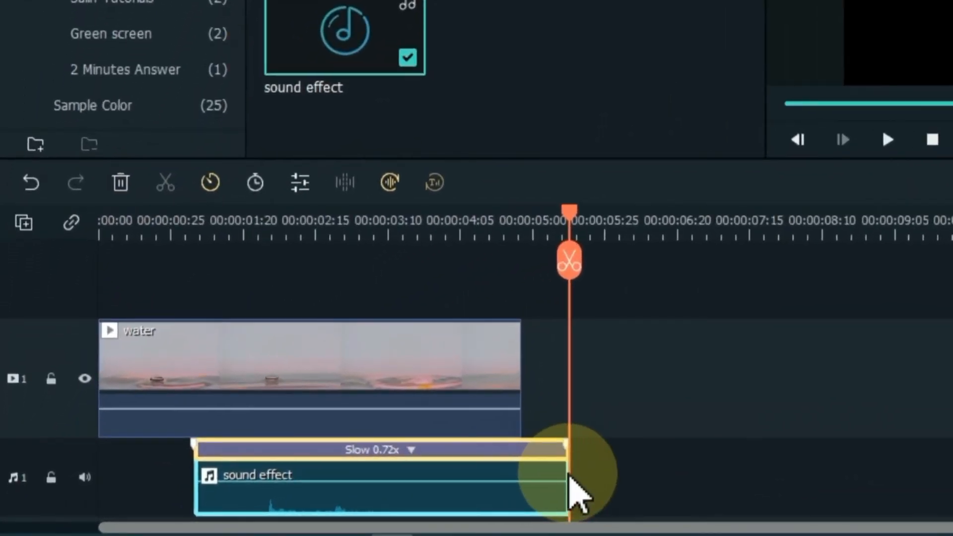
Step: Trim the end of the sound effect to the end of the water clip and play the project from the beginning
{"action": "left_click_drag", "start_coordinate": [567, 474], "coordinate": [519, 466]}
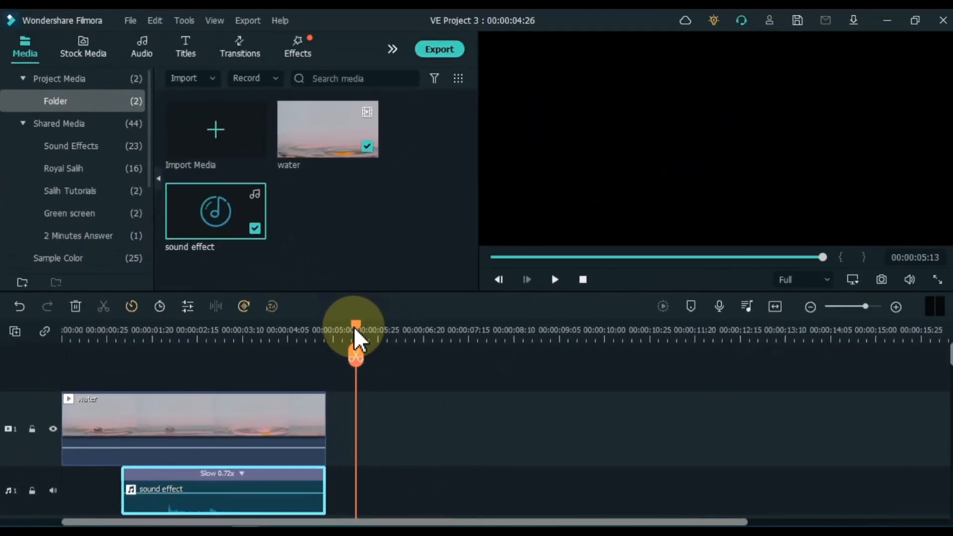
{"action": "left_click_drag", "start_coordinate": [356, 338], "coordinate": [8, 353]}
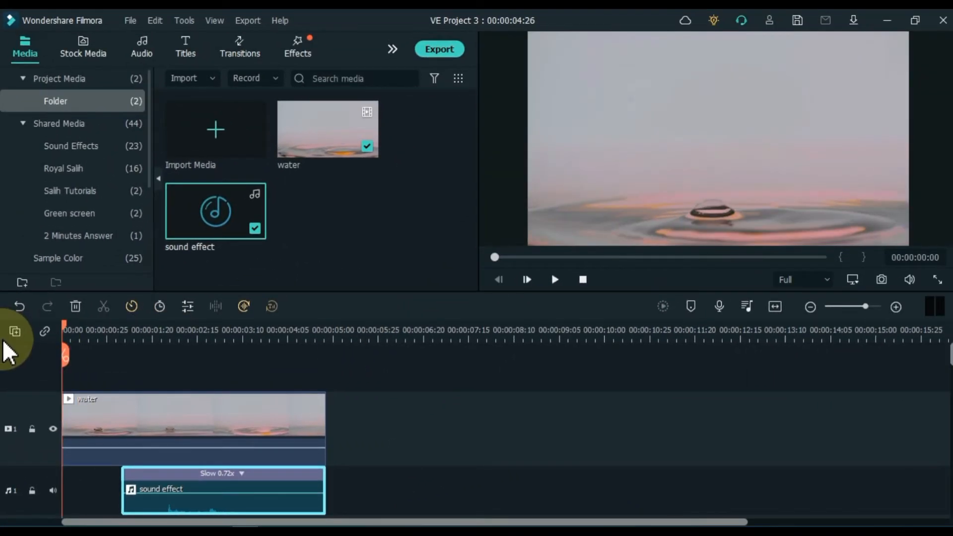
{"action": "key", "text": "space"}
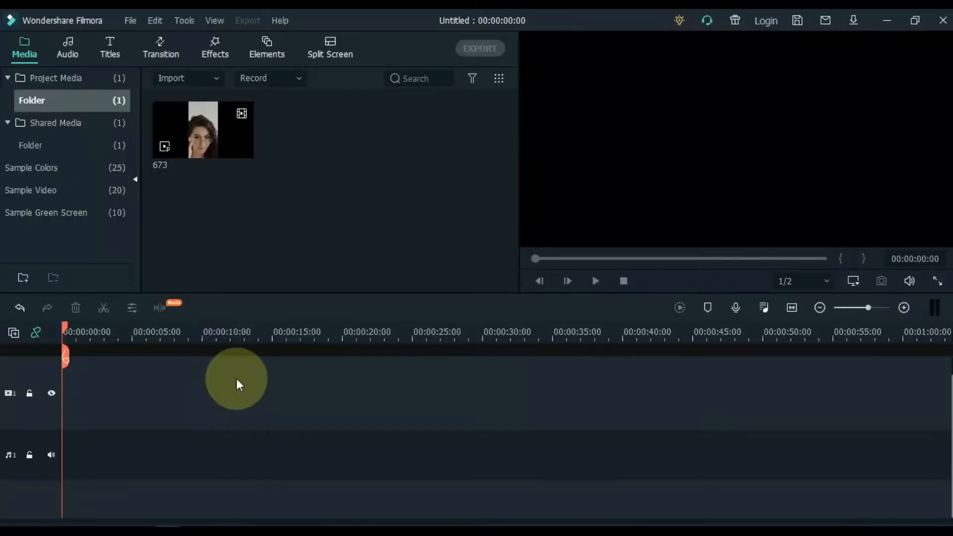
Step: Place clip 673 at the start of the first video track, keep the 1920 x 1080 25fps project settings, and play it
{"action": "left_click_drag", "start_coordinate": [203, 138], "coordinate": [70, 393]}
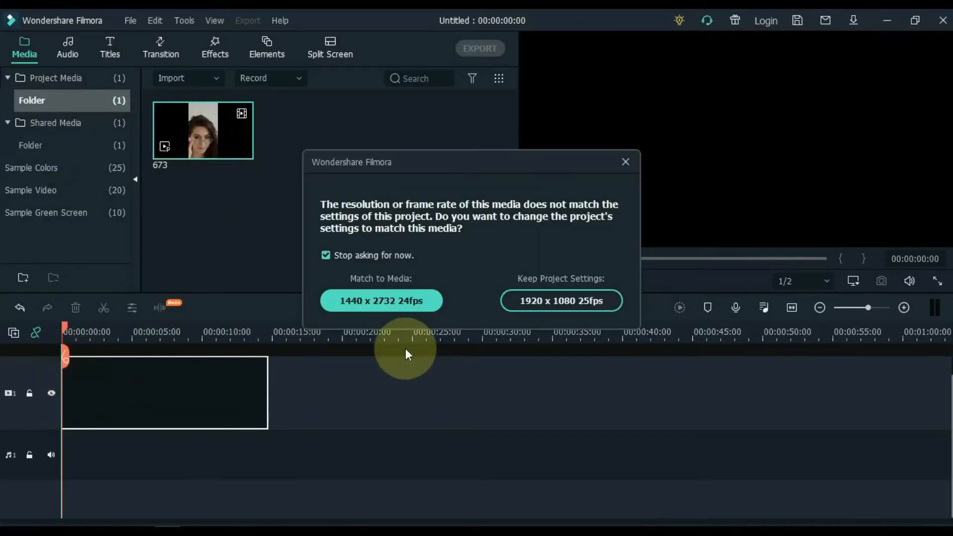
{"action": "left_click", "coordinate": [549, 304]}
{"action": "left_click", "coordinate": [593, 284]}
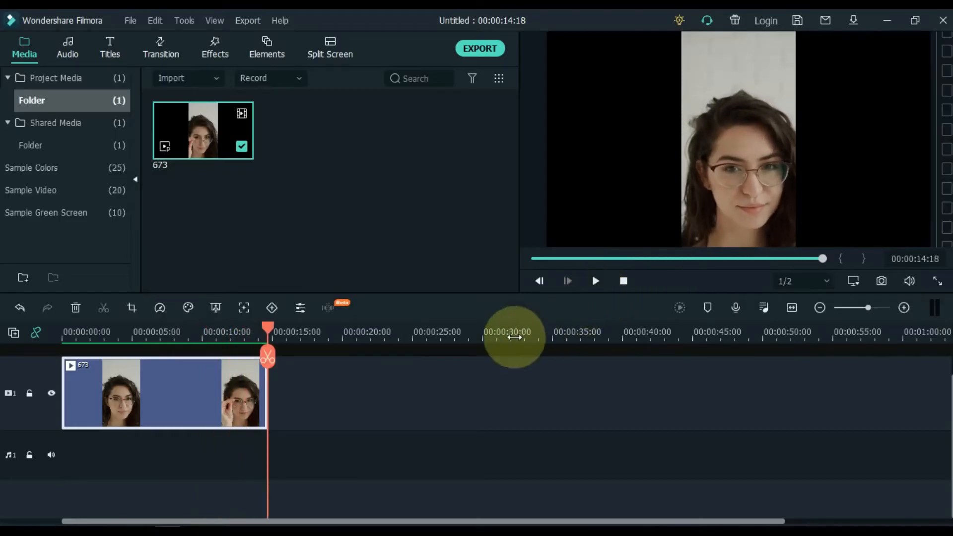
Step: Search the effects library for Blur
{"action": "scroll", "coordinate": [377, 397], "scroll_direction": "up", "scroll_amount": 1}
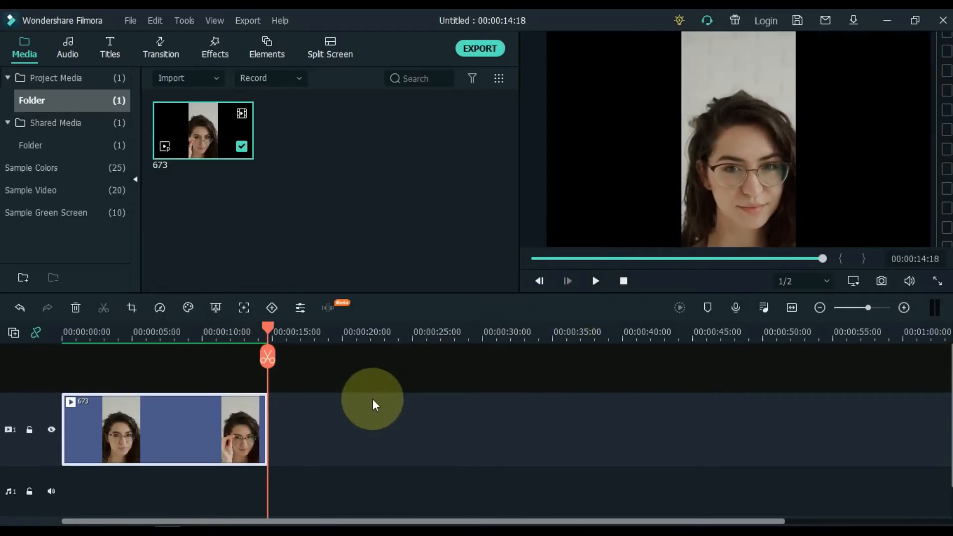
{"action": "left_click", "coordinate": [224, 50]}
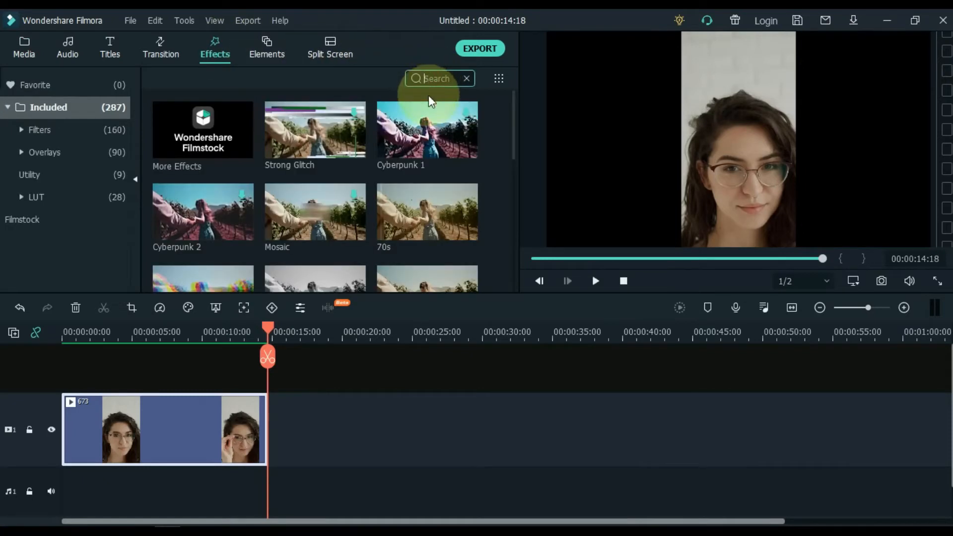
{"action": "type", "text": "Blur"}
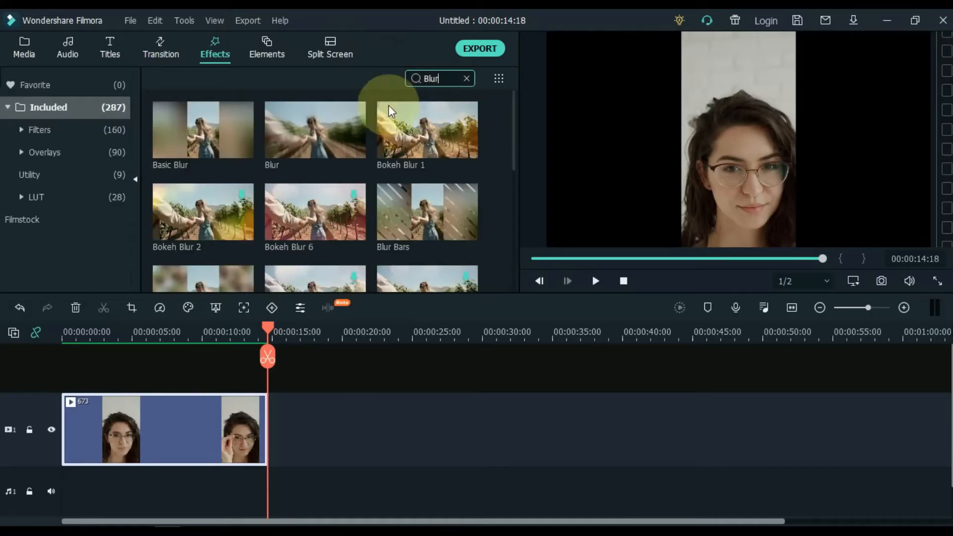
Step: Look through the blur effects that fill the sides of a vertical clip, including Basic Blur, Blur Bars and Slant Blur
{"action": "mouse_move", "coordinate": [203, 152]}
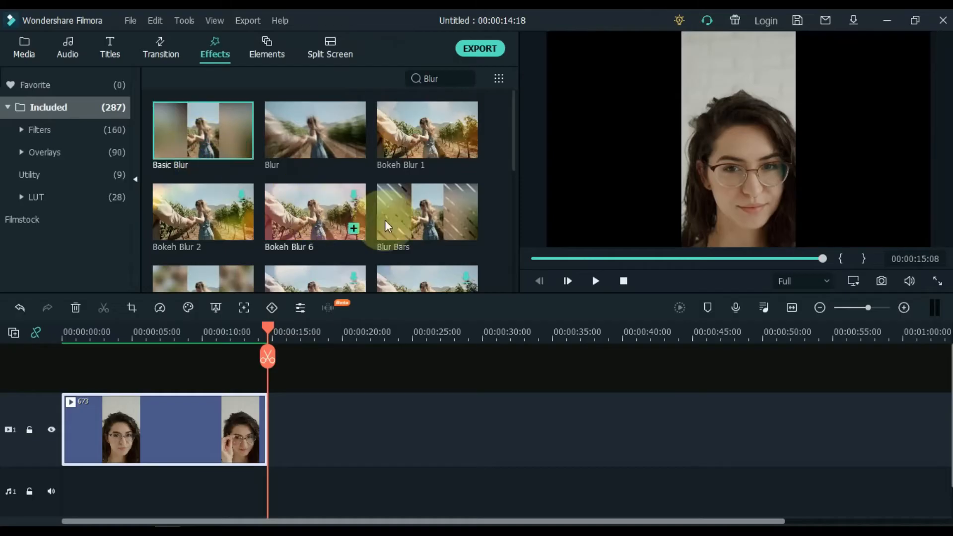
{"action": "left_click", "coordinate": [449, 213]}
{"action": "left_click_drag", "start_coordinate": [511, 124], "coordinate": [515, 152]}
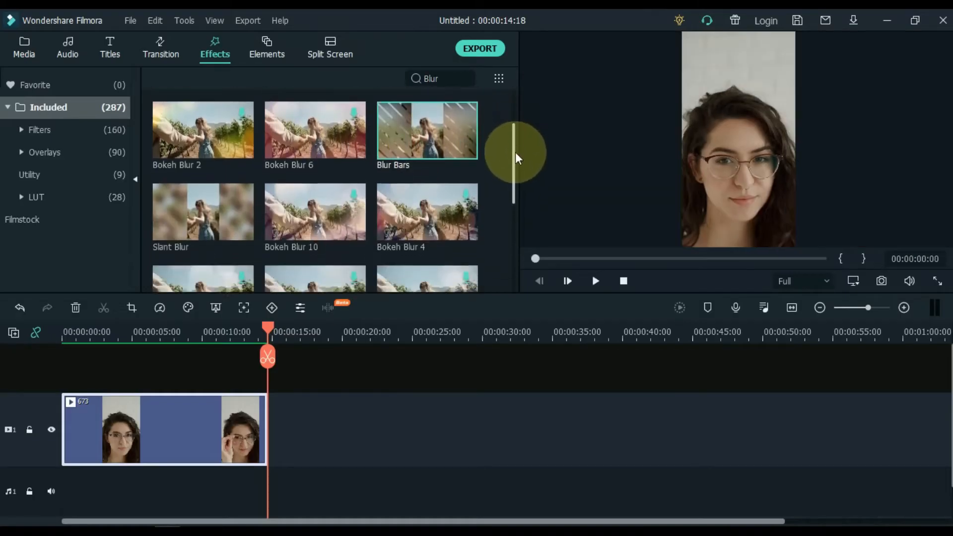
{"action": "left_click", "coordinate": [201, 214]}
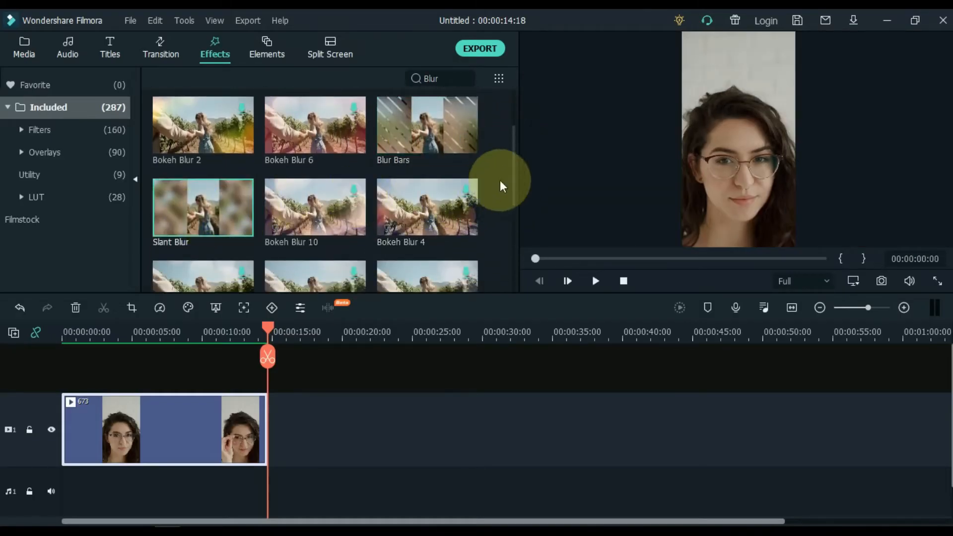
{"action": "left_click_drag", "start_coordinate": [512, 161], "coordinate": [513, 112]}
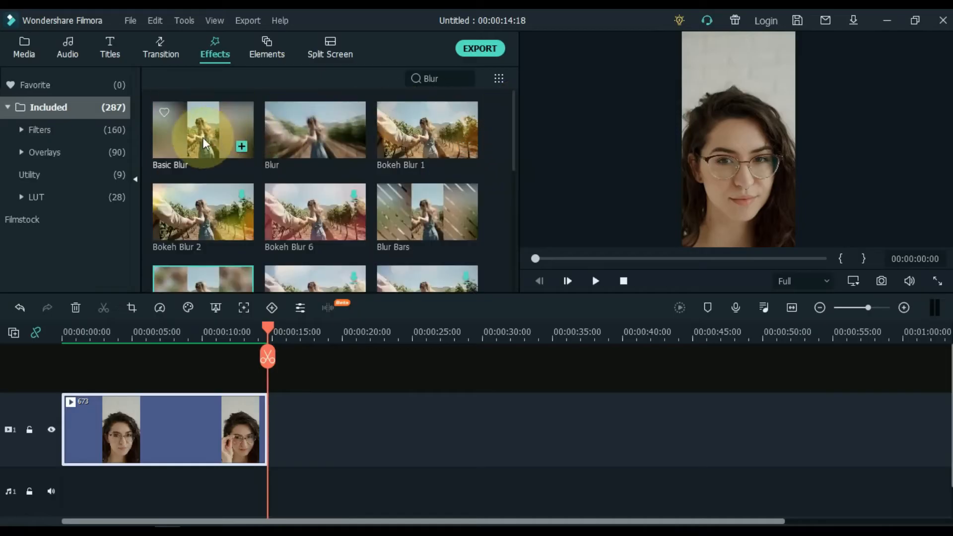
Step: Place the Basic Blur effect on the track above clip 673, extend it to the clip's end, and return to the start
{"action": "left_click_drag", "start_coordinate": [203, 137], "coordinate": [67, 378]}
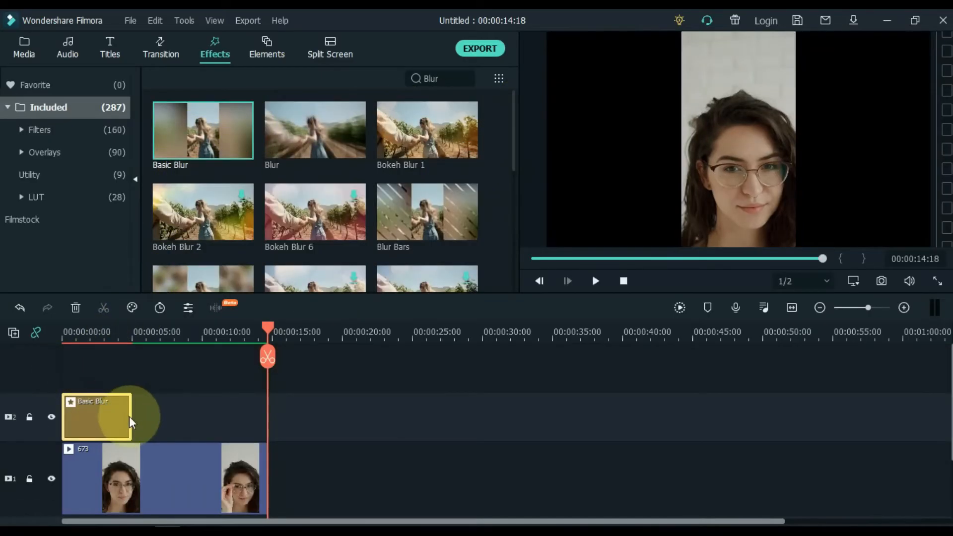
{"action": "left_click_drag", "start_coordinate": [130, 416], "coordinate": [268, 417]}
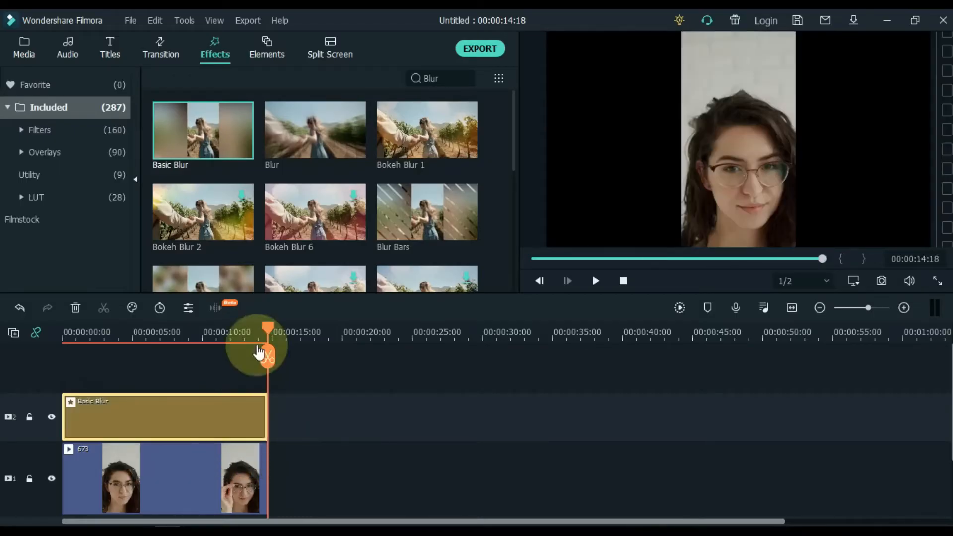
{"action": "key", "text": "Home"}
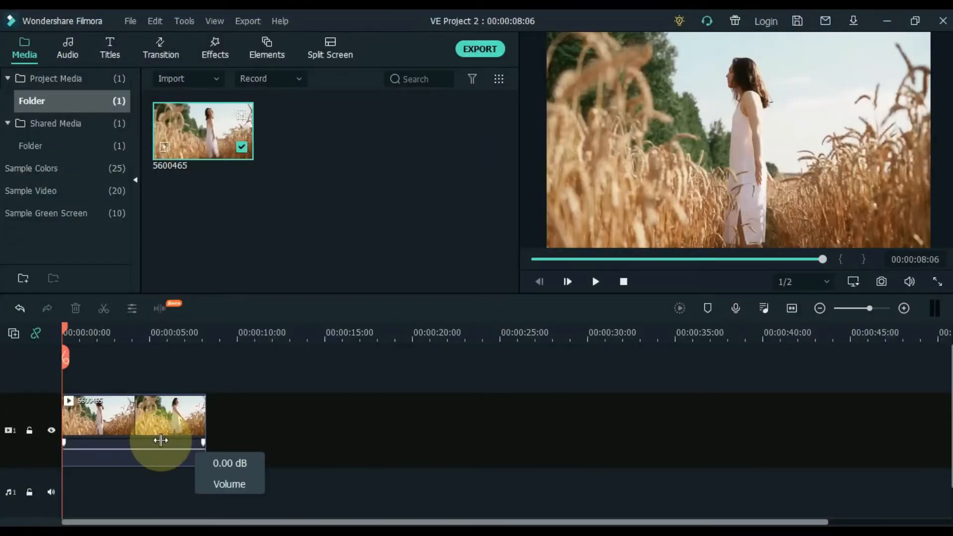
Step: Add three video tracks above track 1 through the Track Manager, and undo the addition
{"action": "left_click", "coordinate": [14, 335]}
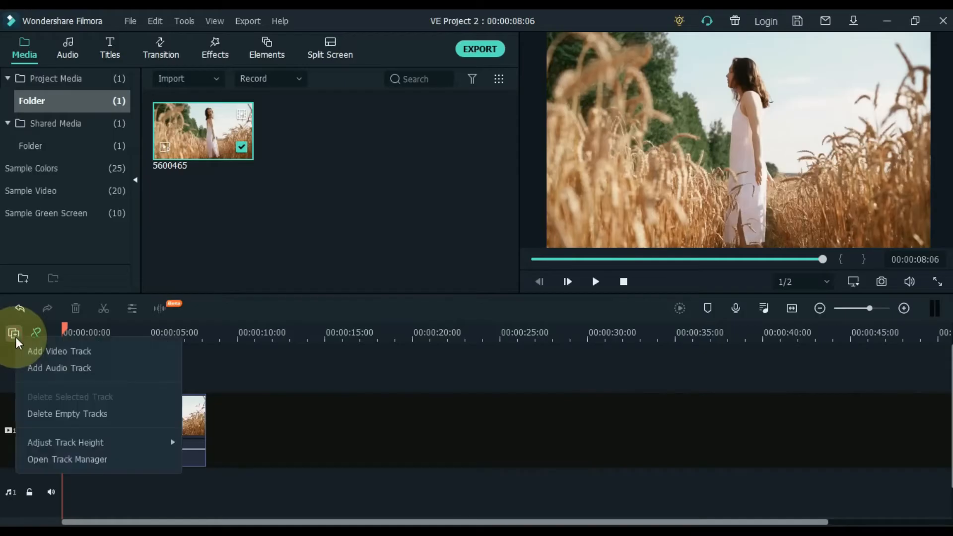
{"action": "left_click", "coordinate": [71, 459]}
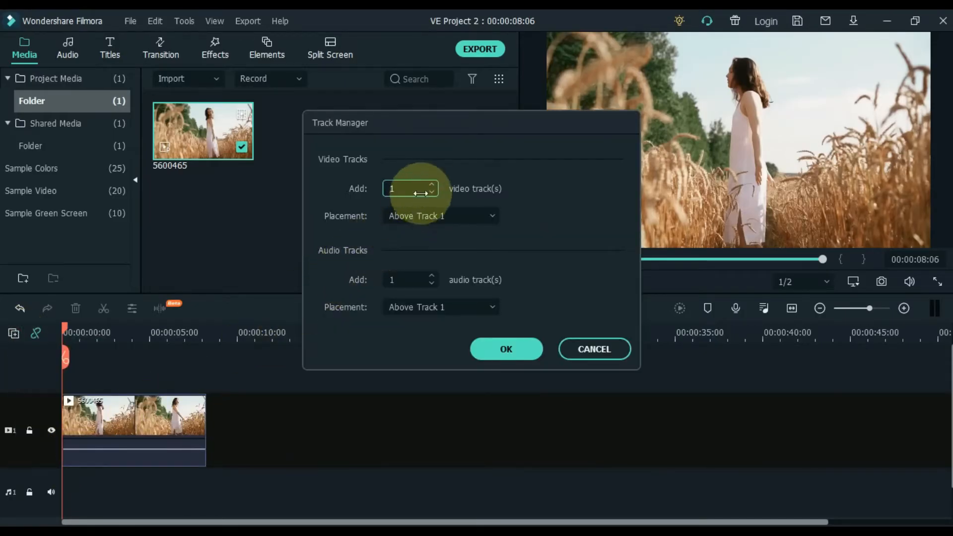
{"action": "scroll", "coordinate": [429, 185], "scroll_direction": "up", "scroll_amount": 2}
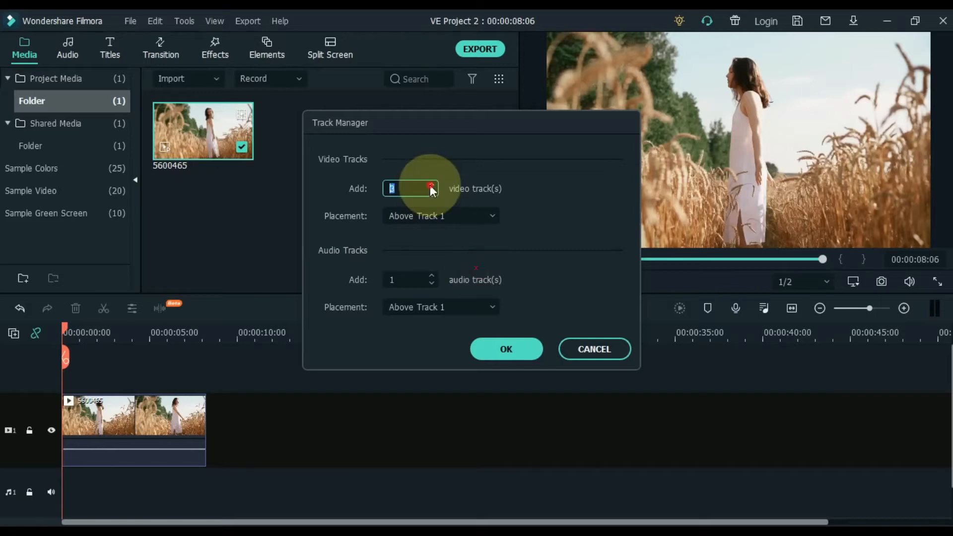
{"action": "left_click", "coordinate": [504, 349]}
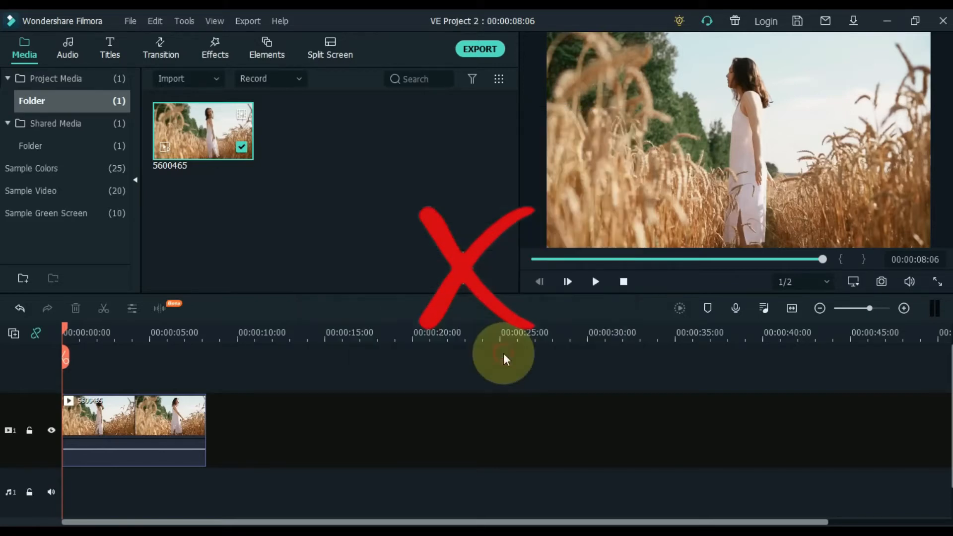
{"action": "scroll", "coordinate": [124, 444], "scroll_direction": "down", "scroll_amount": 2}
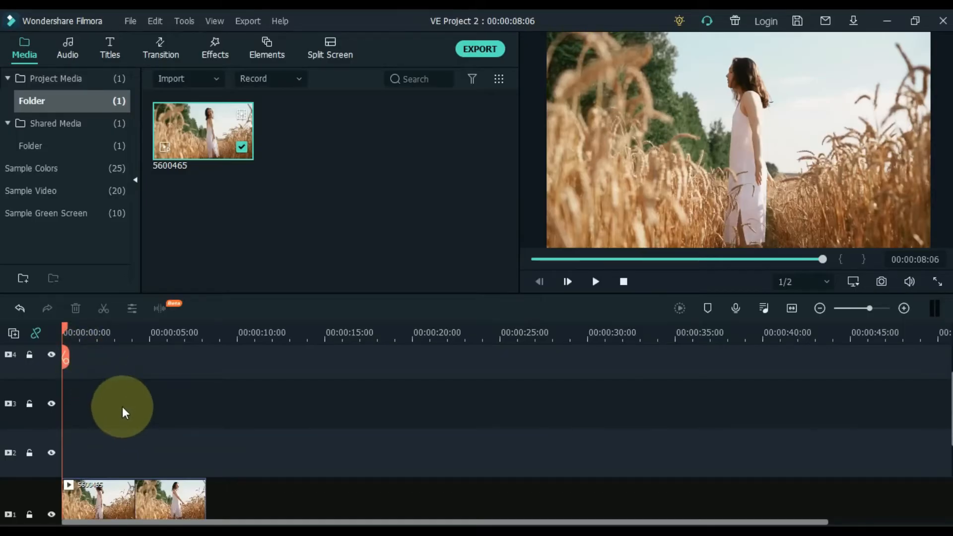
{"action": "key", "text": "ctrl+z"}
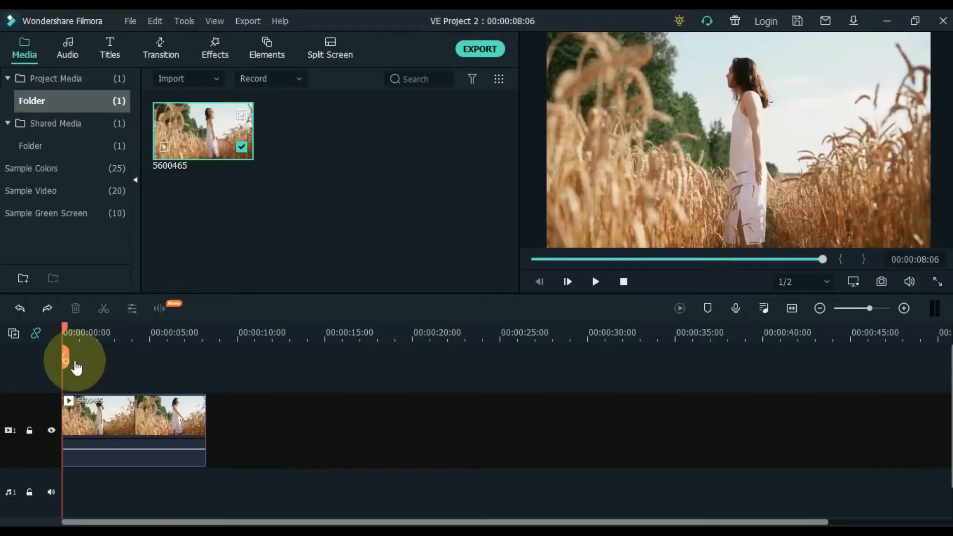
Step: Add two video tracks one at a time without the Track Manager, and undo both additions
{"action": "left_click", "coordinate": [12, 334]}
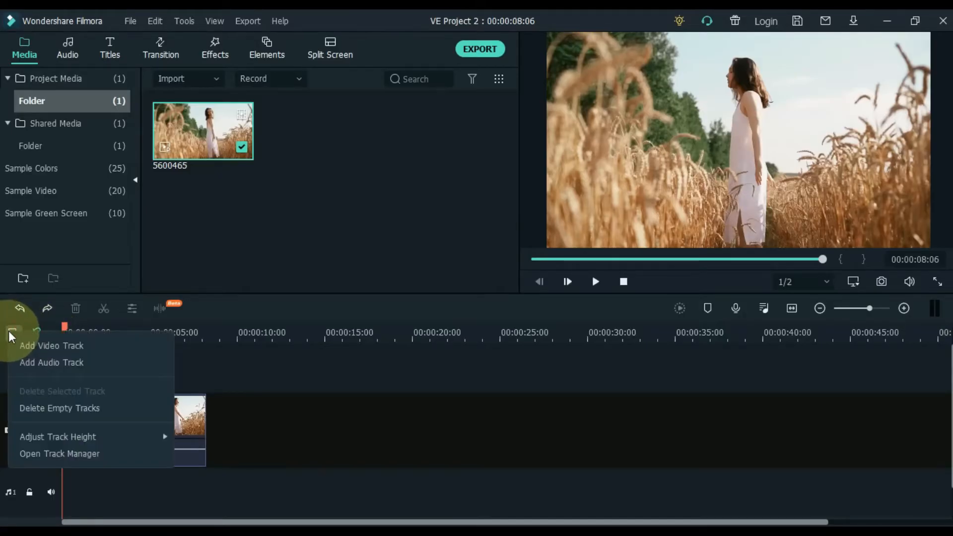
{"action": "left_click", "coordinate": [47, 343]}
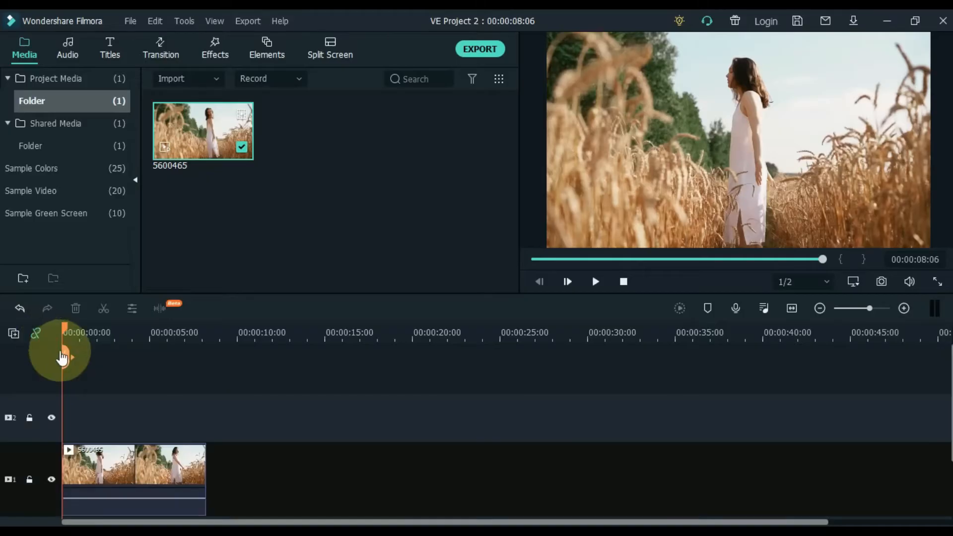
{"action": "left_click", "coordinate": [15, 334]}
{"action": "left_click", "coordinate": [46, 343]}
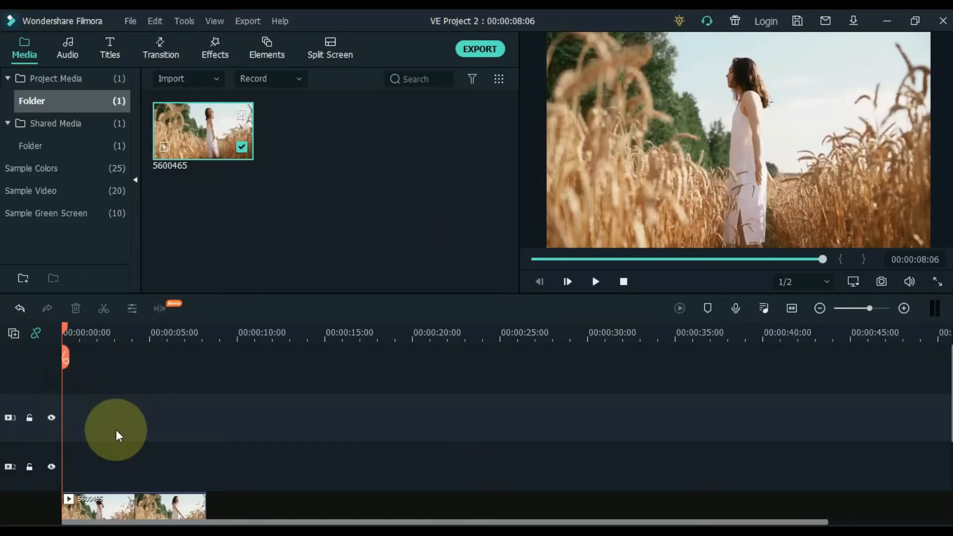
{"action": "key", "text": "ctrl+z"}
{"action": "key", "text": "ctrl+z"}
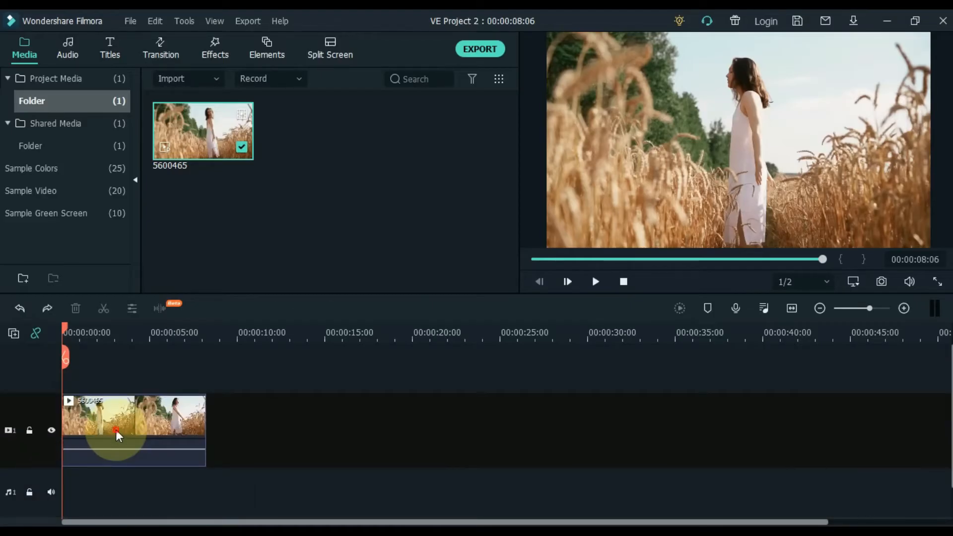
Step: Create video tracks 2 and 3 by moving clip 5600465 upward to track 3, and return the clip to track 1
{"action": "left_click_drag", "start_coordinate": [115, 429], "coordinate": [90, 388]}
{"action": "scroll", "coordinate": [96, 418], "scroll_direction": "down", "scroll_amount": 4}
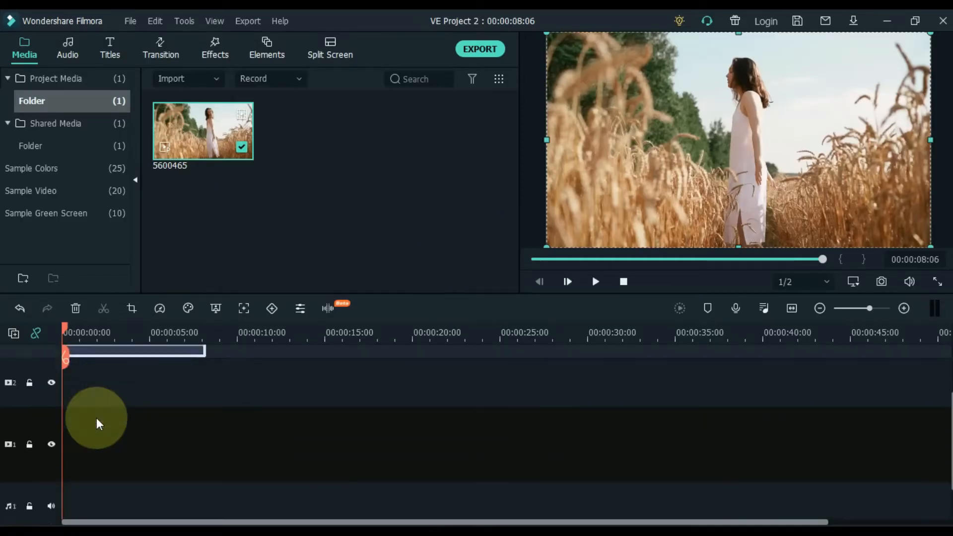
{"action": "scroll", "coordinate": [97, 418], "scroll_direction": "up", "scroll_amount": 3}
{"action": "scroll", "coordinate": [103, 382], "scroll_direction": "up", "scroll_amount": 1}
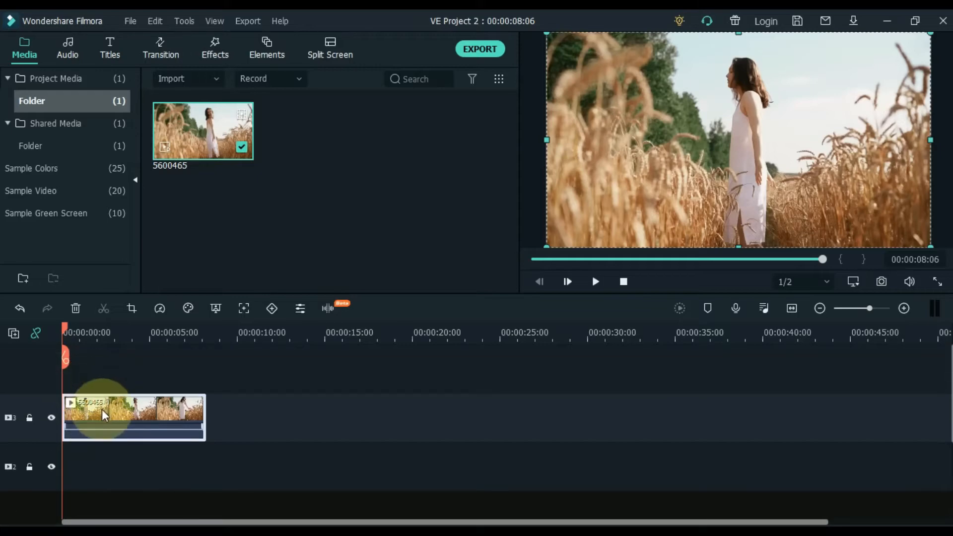
{"action": "left_click_drag", "start_coordinate": [102, 409], "coordinate": [72, 499]}
{"action": "scroll", "coordinate": [91, 449], "scroll_direction": "down", "scroll_amount": 1}
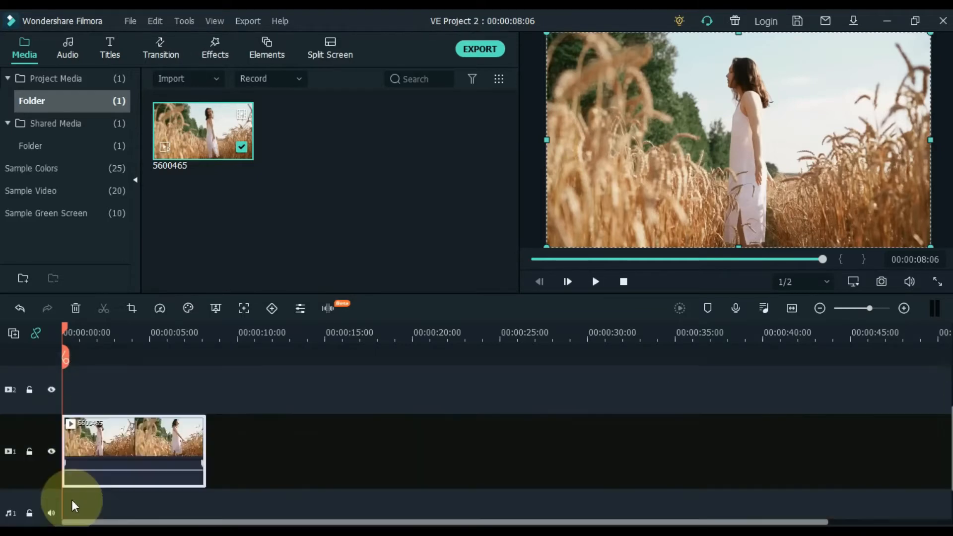
{"action": "scroll", "coordinate": [74, 482], "scroll_direction": "up", "scroll_amount": 2}
{"action": "scroll", "coordinate": [74, 481], "scroll_direction": "down", "scroll_amount": 1}
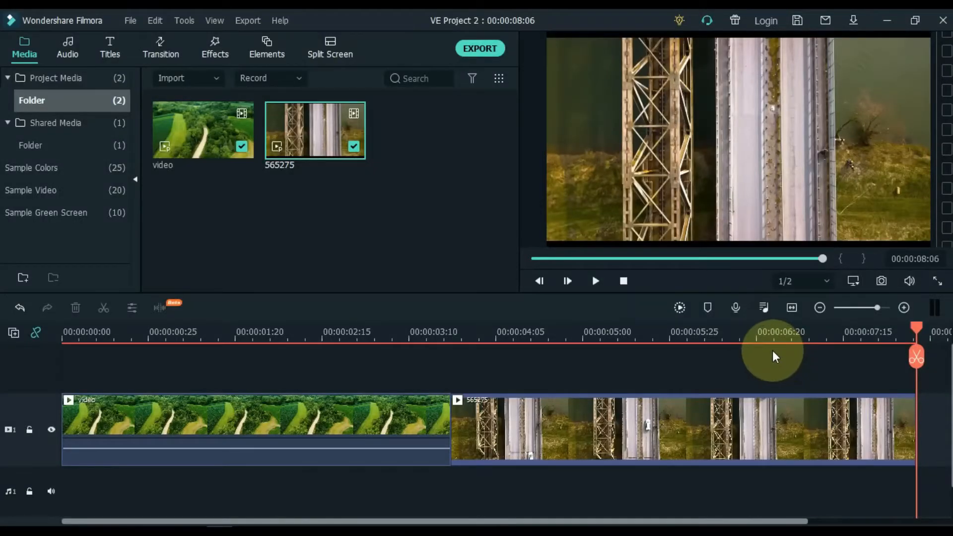
Step: Place the Erase Slide transition between the video and 565275 clips, and move the playhead to the start
{"action": "left_click", "coordinate": [155, 50]}
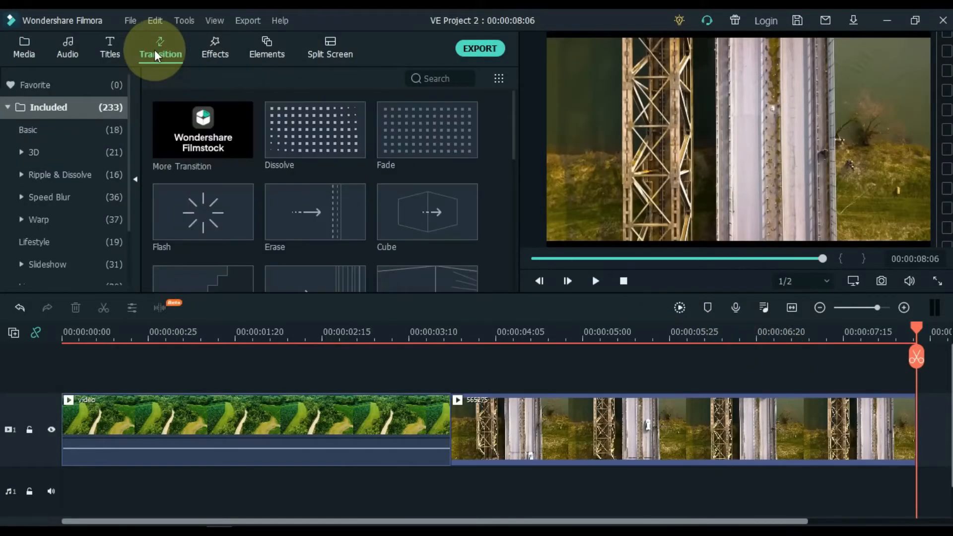
{"action": "left_click_drag", "start_coordinate": [514, 104], "coordinate": [510, 191]}
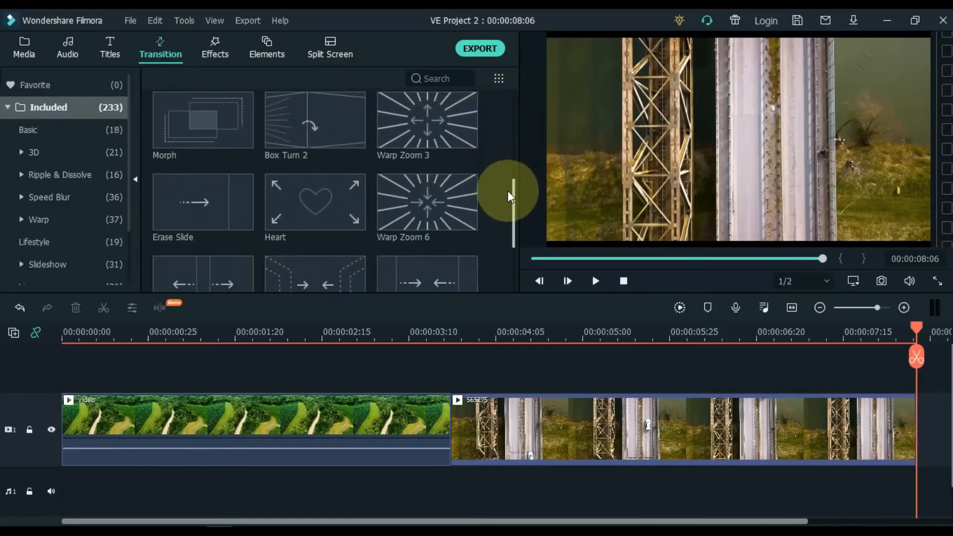
{"action": "mouse_move", "coordinate": [225, 206]}
{"action": "left_mouse_down"}
{"action": "mouse_move", "coordinate": [198, 211]}
{"action": "mouse_move", "coordinate": [409, 365]}
{"action": "mouse_move", "coordinate": [425, 391]}
{"action": "left_mouse_up"}
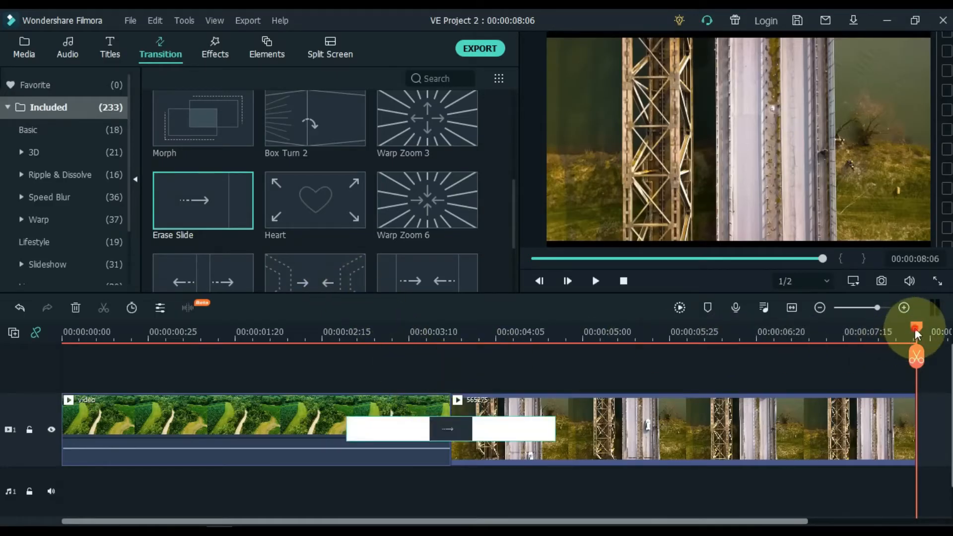
{"action": "left_click_drag", "start_coordinate": [916, 332], "coordinate": [50, 400]}
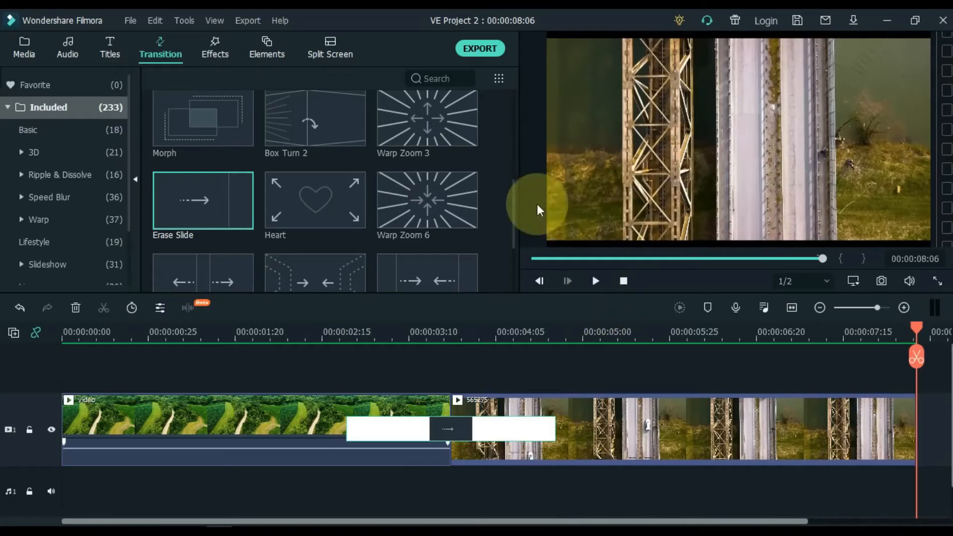
Step: Export the project as the MP4 file My video in E:/New folder (11), and open its destination folder
{"action": "left_click", "coordinate": [479, 49]}
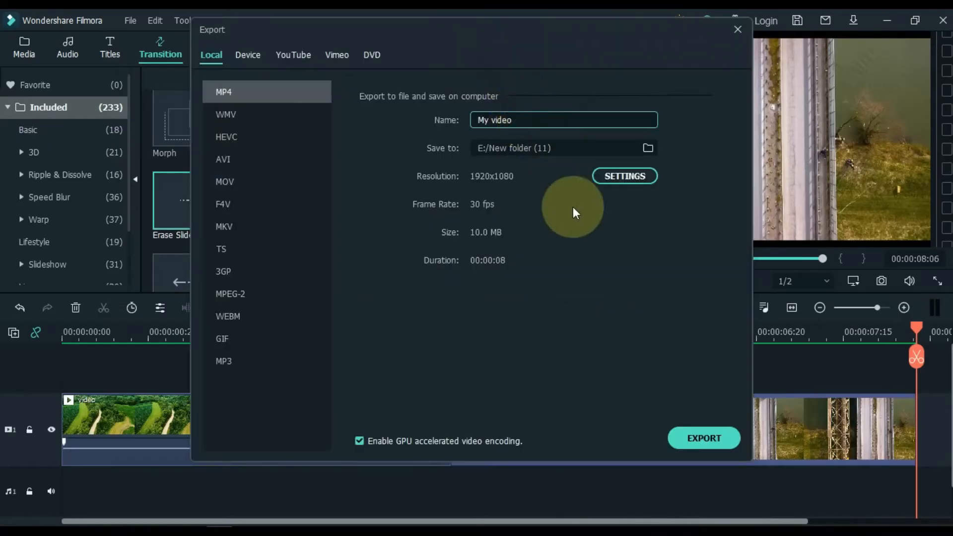
{"action": "left_click", "coordinate": [695, 438]}
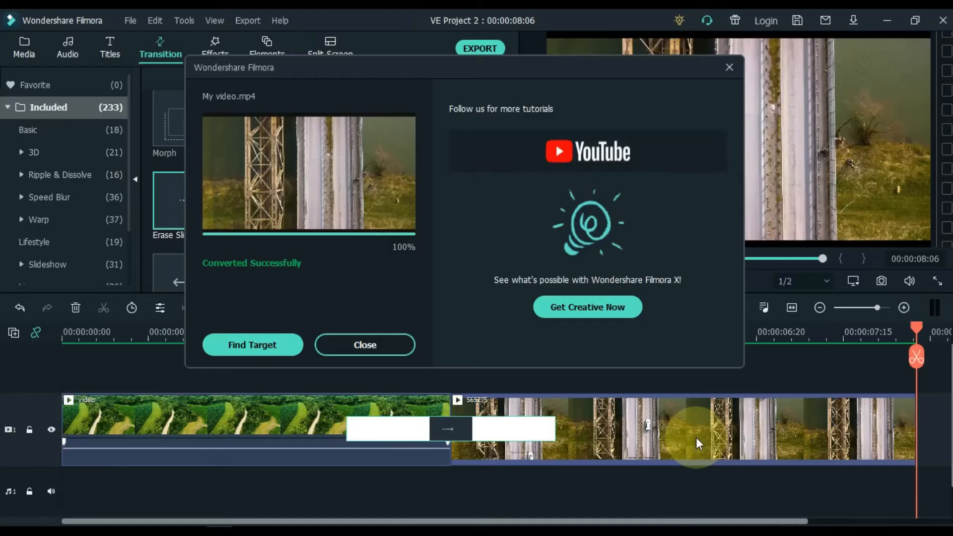
{"action": "left_click", "coordinate": [257, 344]}
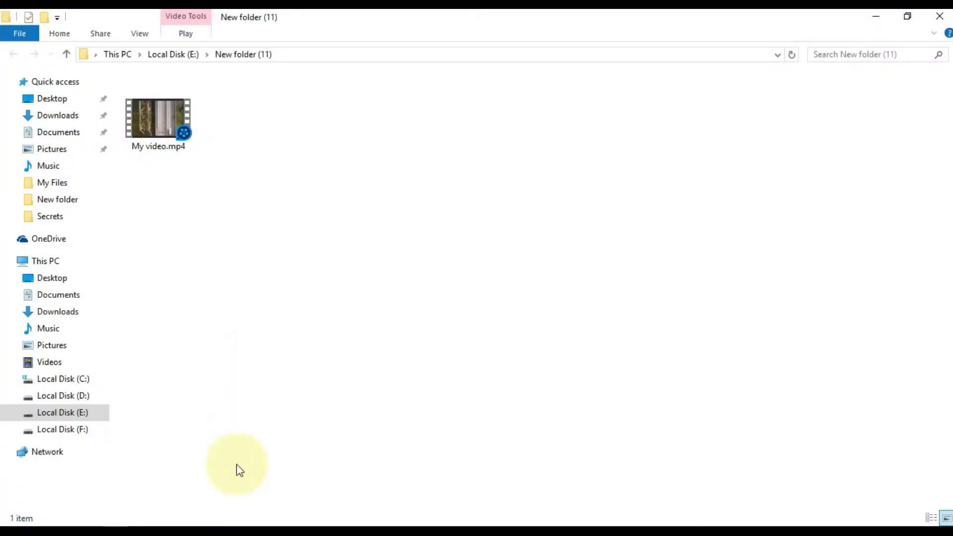
Step: Return to Filmora and delete both clips and their transition from the timeline
{"action": "left_click", "coordinate": [222, 525]}
{"action": "left_click_drag", "start_coordinate": [242, 496], "coordinate": [560, 419]}
{"action": "key", "text": "Delete"}
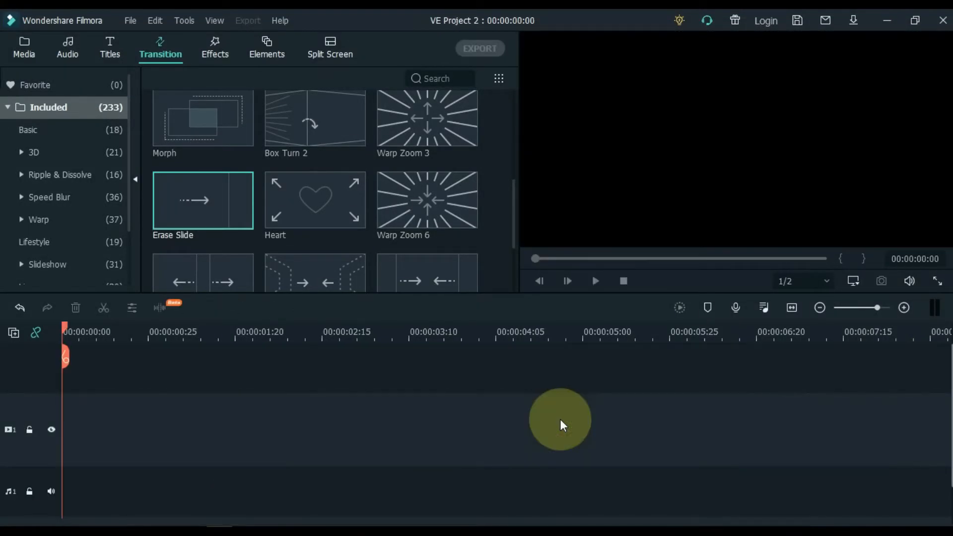
Step: Bring the exported My video.mp4 from its folder onto the start of the first video track
{"action": "left_click", "coordinate": [118, 531]}
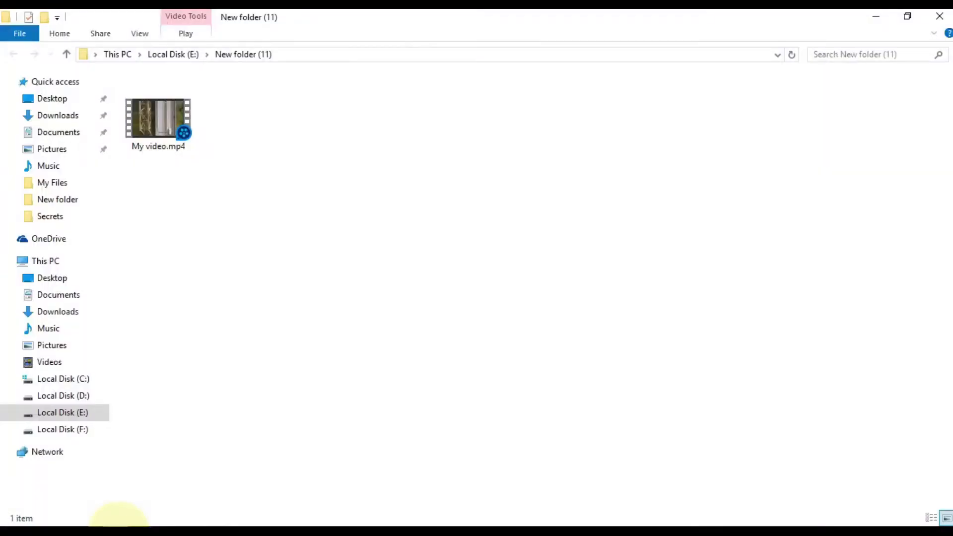
{"action": "left_click", "coordinate": [180, 149]}
{"action": "left_click_drag", "start_coordinate": [155, 132], "coordinate": [244, 445]}
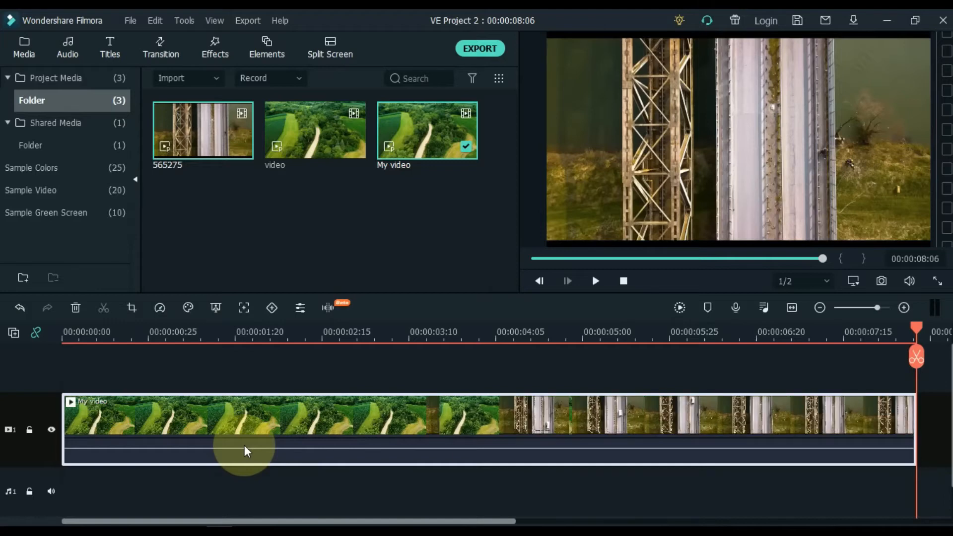
Step: Reverse the My video clip and play it from the start
{"action": "left_click", "coordinate": [160, 307]}
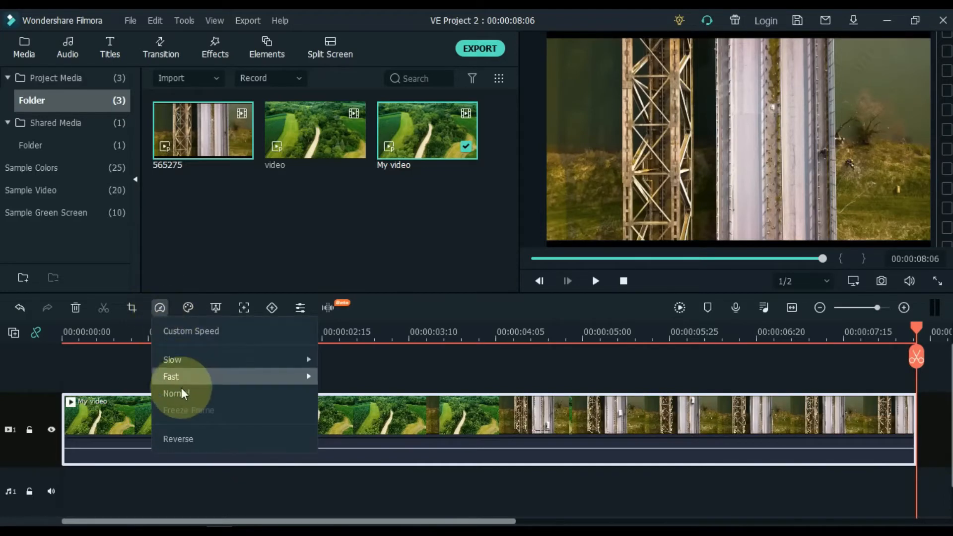
{"action": "left_click", "coordinate": [192, 438]}
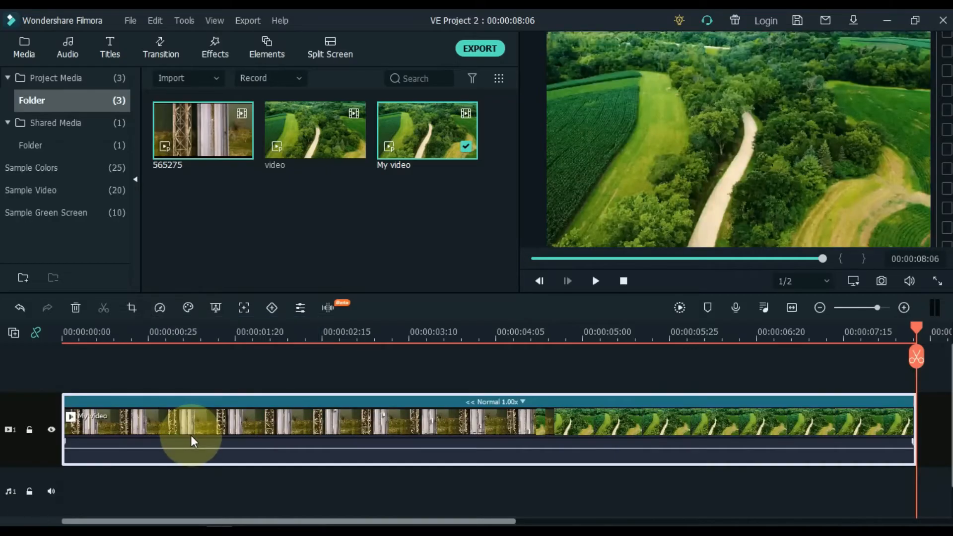
{"action": "key", "text": "space"}
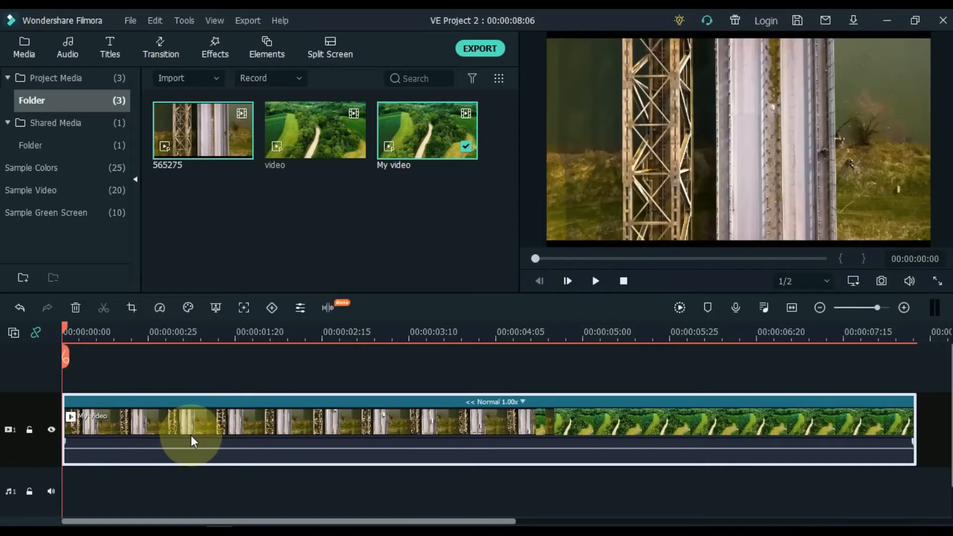
{"action": "left_click", "coordinate": [595, 281]}
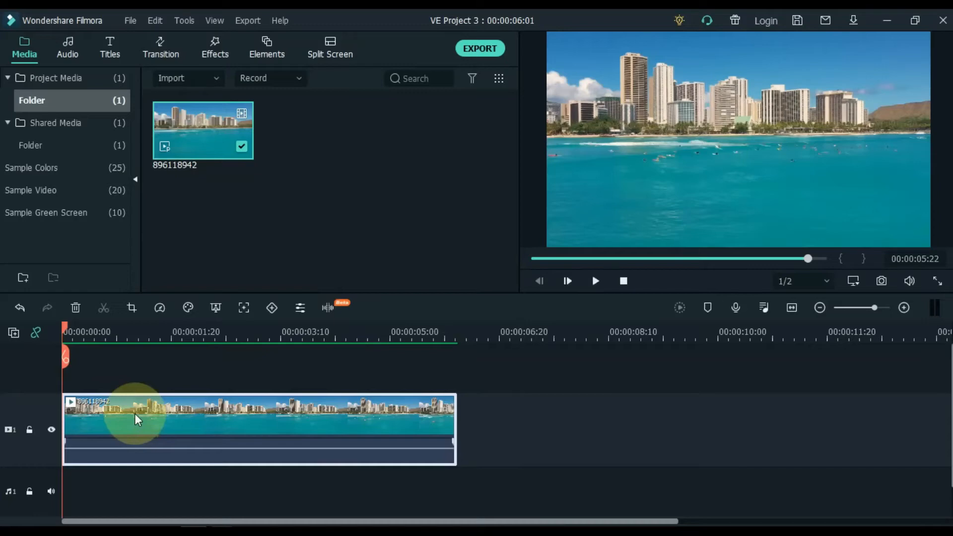
Step: Apply the Pan & Zoom zoom-in preset to clip 896118942 and preview the movement
{"action": "left_click", "coordinate": [132, 308]}
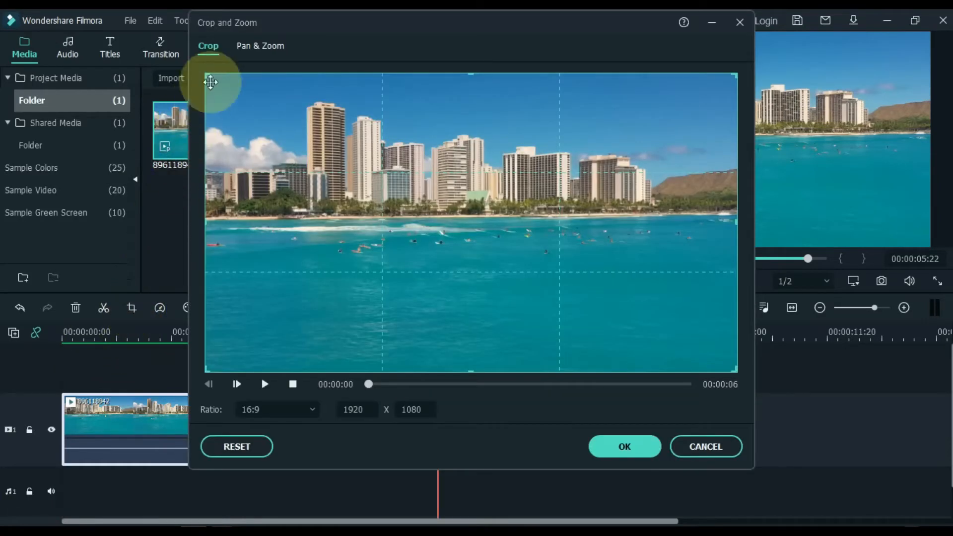
{"action": "left_click", "coordinate": [254, 48]}
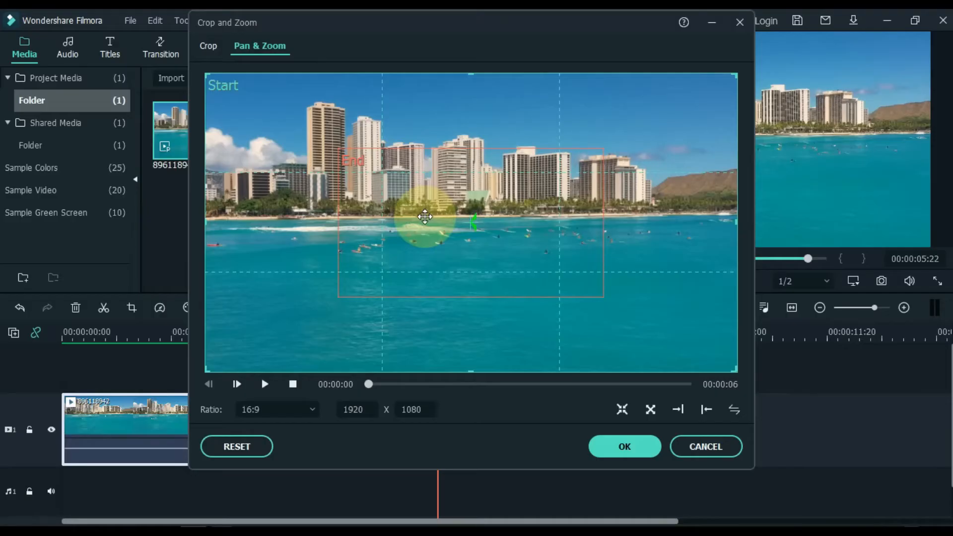
{"action": "left_click", "coordinate": [425, 219]}
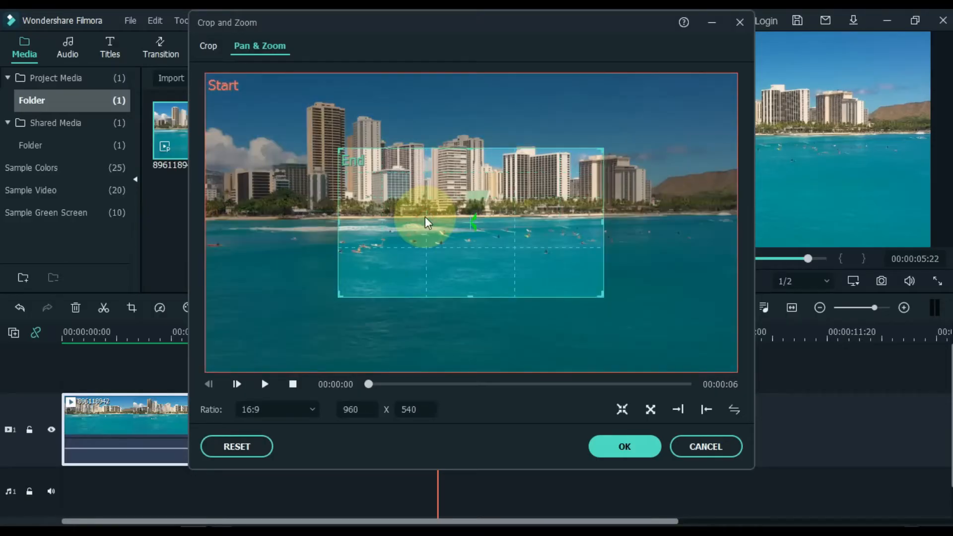
{"action": "left_click", "coordinate": [622, 409]}
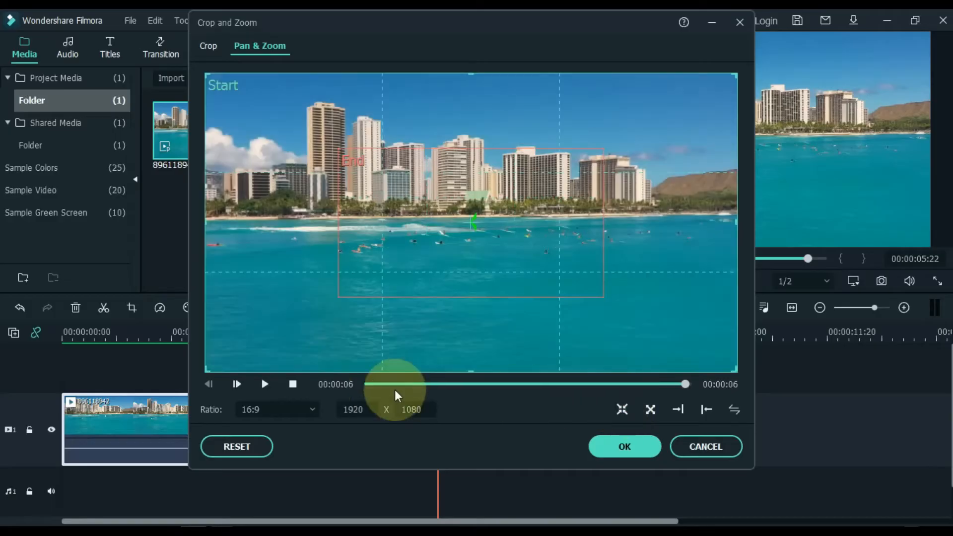
{"action": "left_click", "coordinate": [264, 384]}
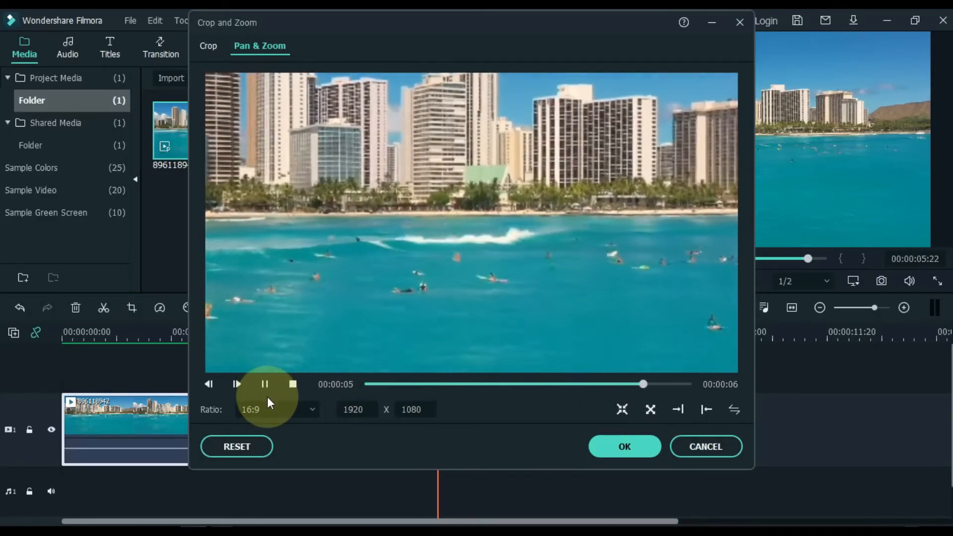
Step: Apply the Pan & Zoom zoom-out preset to the clip, select the Start frame and preview the movement
{"action": "left_click", "coordinate": [650, 410]}
{"action": "left_click", "coordinate": [649, 409]}
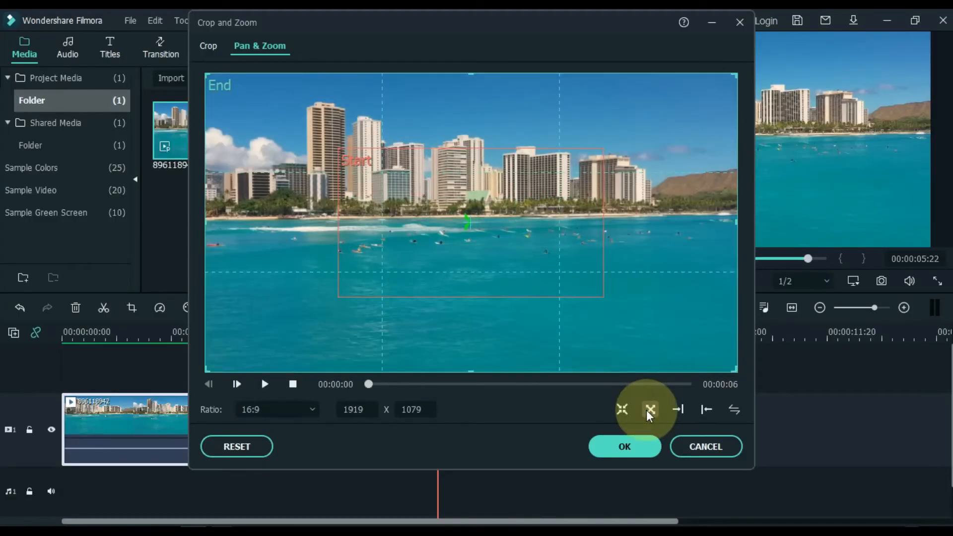
{"action": "left_click", "coordinate": [521, 238]}
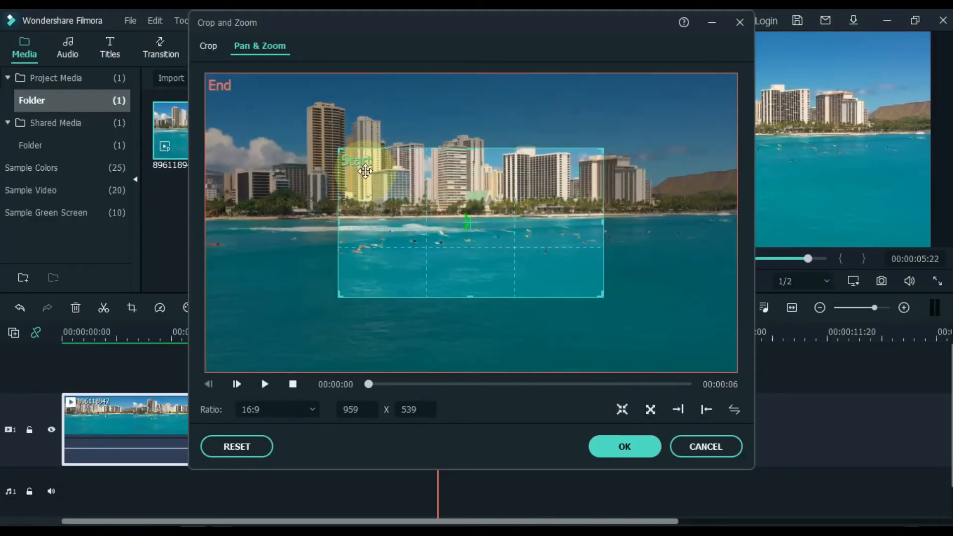
{"action": "left_click", "coordinate": [261, 386]}
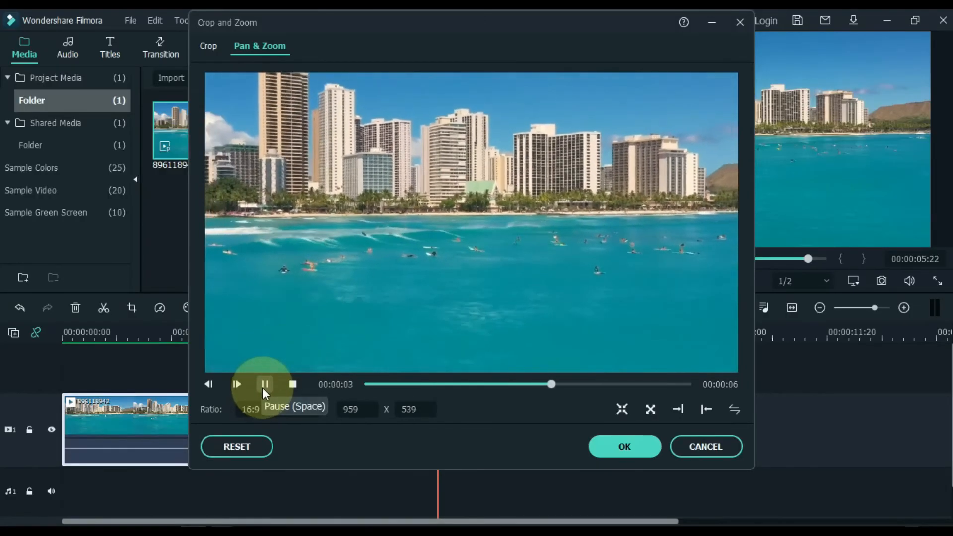
Step: Replace the zoom movement with the left-to-right pan preset and preview it
{"action": "left_click", "coordinate": [621, 408]}
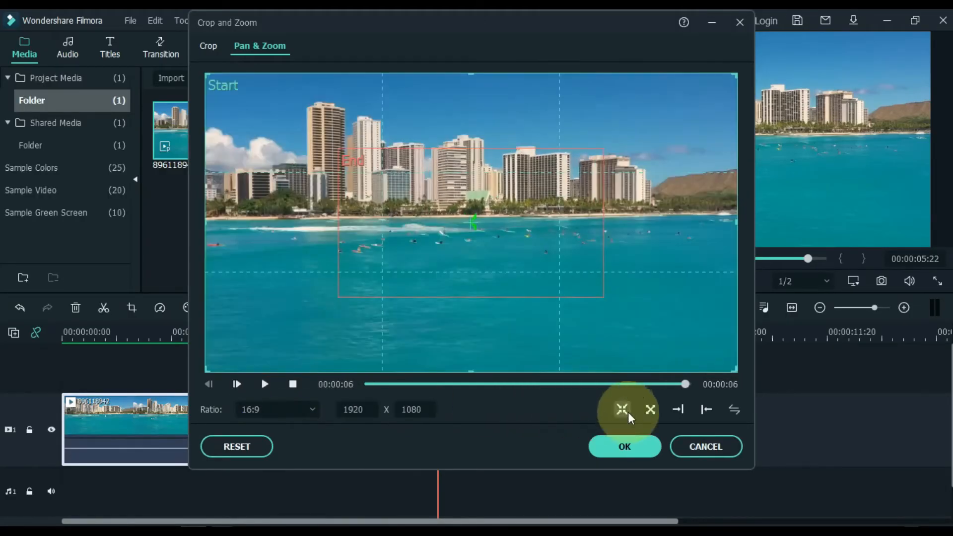
{"action": "left_click", "coordinate": [677, 408]}
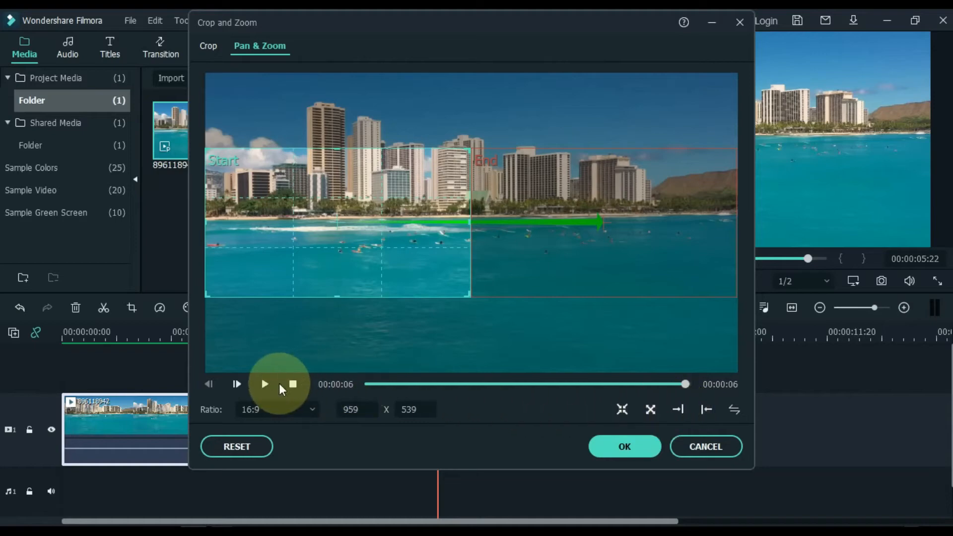
{"action": "left_click", "coordinate": [265, 384]}
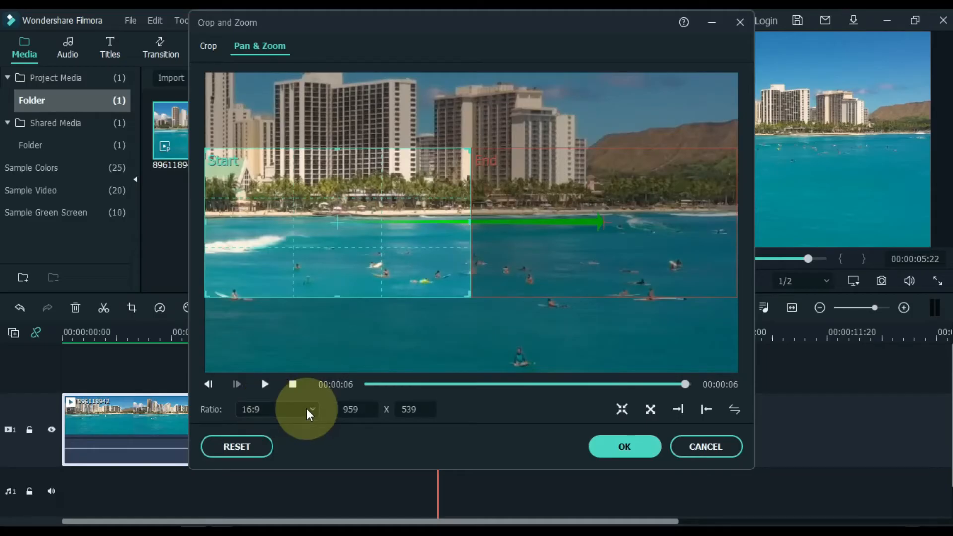
Step: Apply the right-to-left pan preset to the clip and preview the movement
{"action": "left_click", "coordinate": [678, 409]}
{"action": "left_click", "coordinate": [707, 409]}
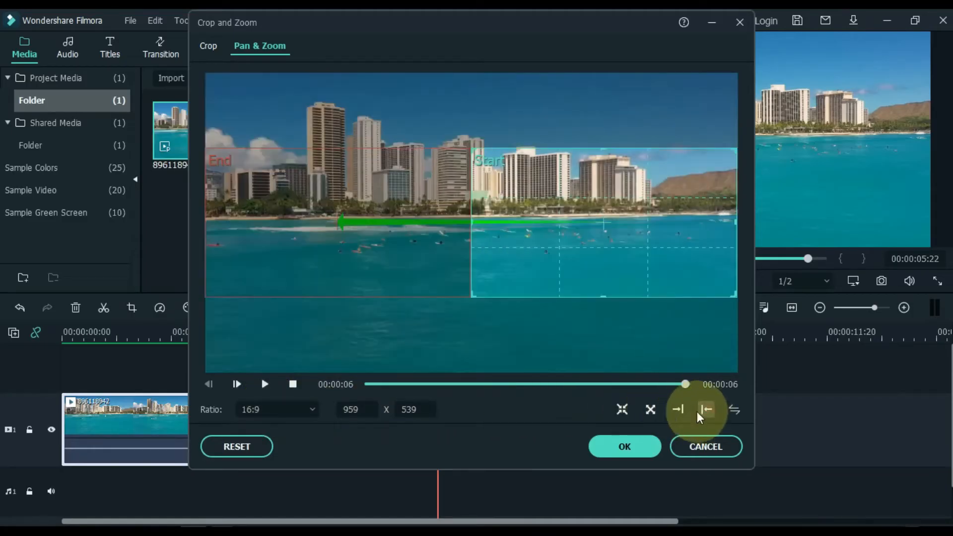
{"action": "left_click", "coordinate": [258, 383]}
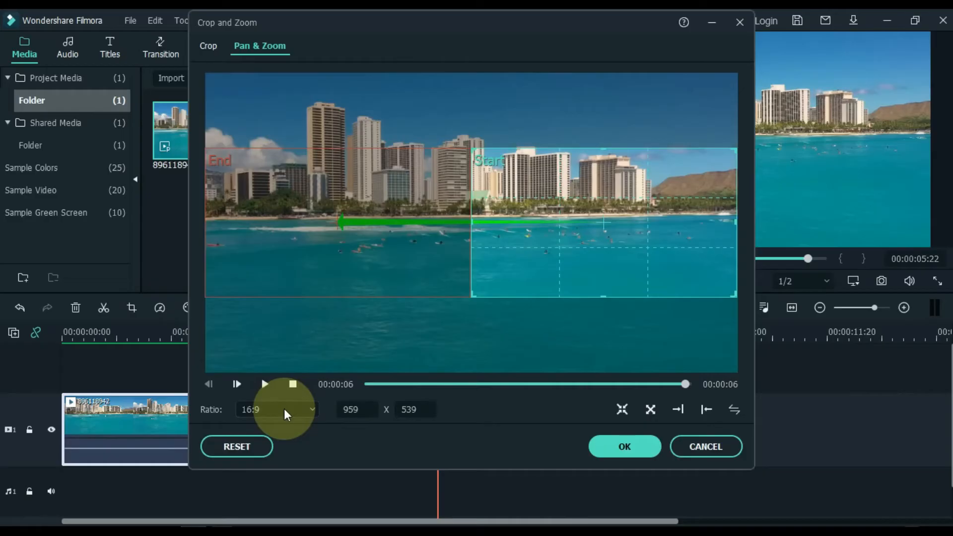
Step: Swap the Start and End frames of the pan, preview the movement and stop playback
{"action": "left_click", "coordinate": [734, 410]}
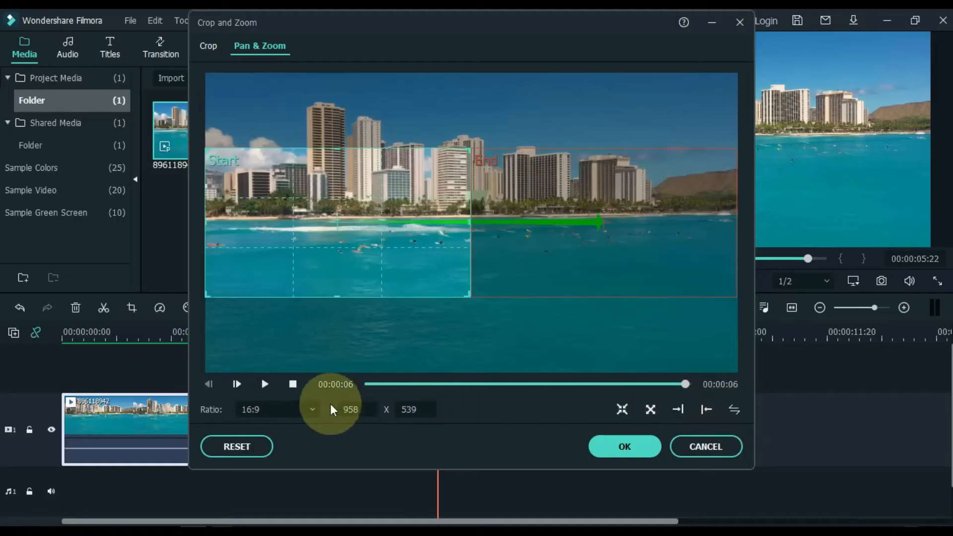
{"action": "left_click", "coordinate": [268, 386]}
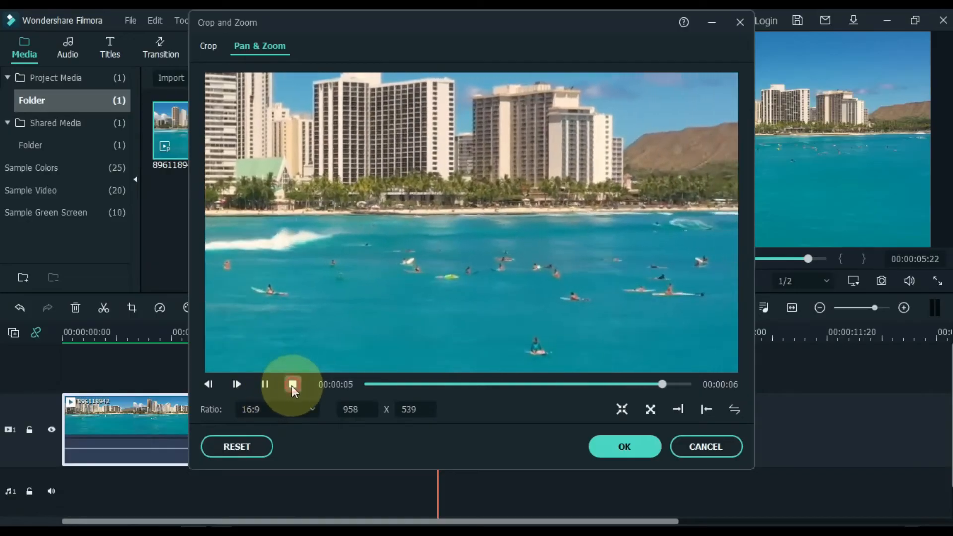
{"action": "left_click", "coordinate": [292, 385]}
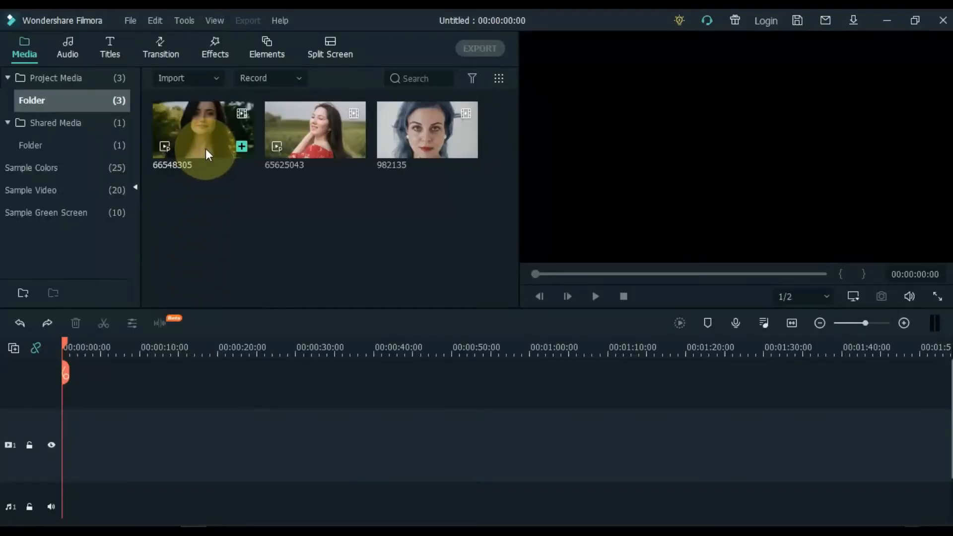
Step: Place clips 66548305, 65625043 and 982135 one at a time in sequence on the first video track
{"action": "left_click_drag", "start_coordinate": [205, 148], "coordinate": [45, 476]}
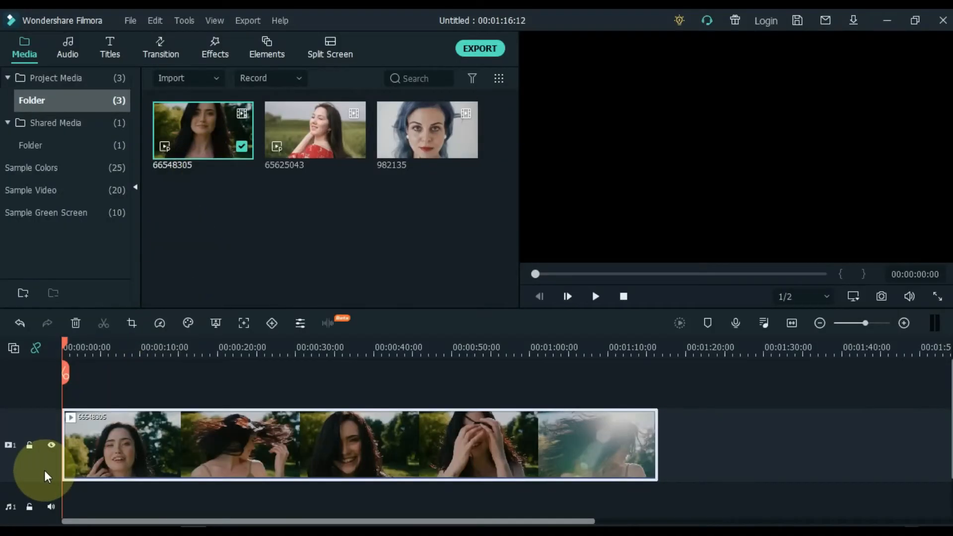
{"action": "left_click_drag", "start_coordinate": [340, 159], "coordinate": [670, 471]}
{"action": "left_click_drag", "start_coordinate": [410, 160], "coordinate": [824, 421]}
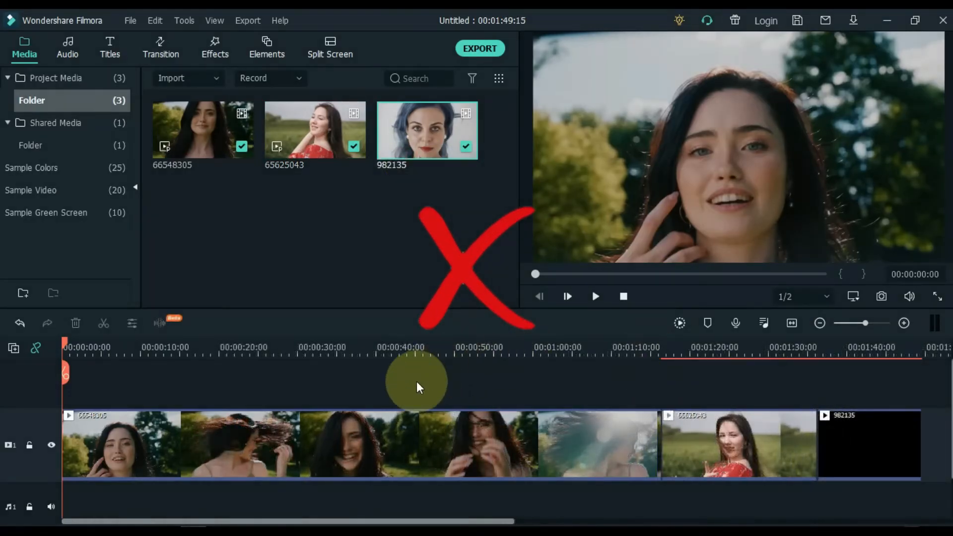
Step: Undo the three individual clip placements on the timeline
{"action": "key", "text": "ctrl+z"}
{"action": "key", "text": "ctrl+z"}
{"action": "key", "text": "ctrl+z"}
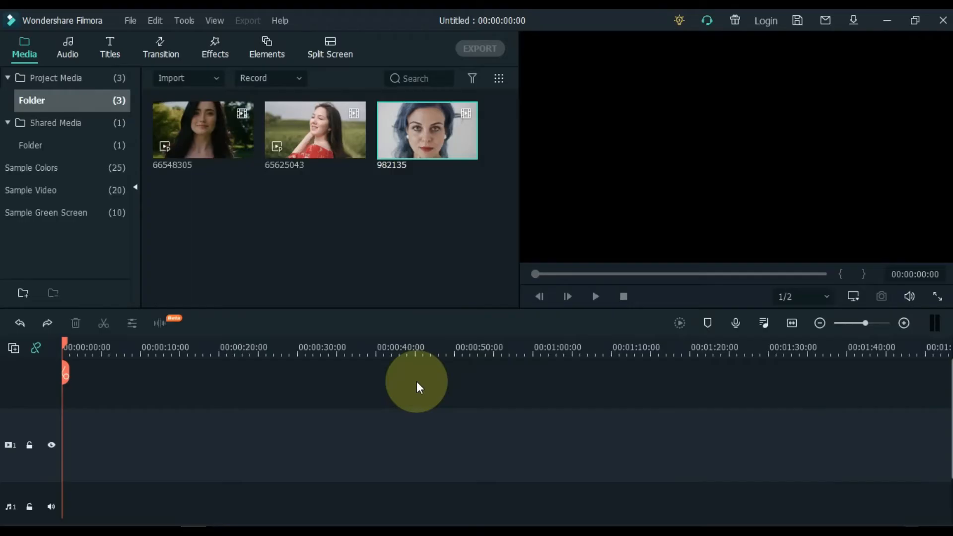
Step: Select all three clips in the media library and append them to the timeline together
{"action": "left_click_drag", "start_coordinate": [199, 196], "coordinate": [425, 144]}
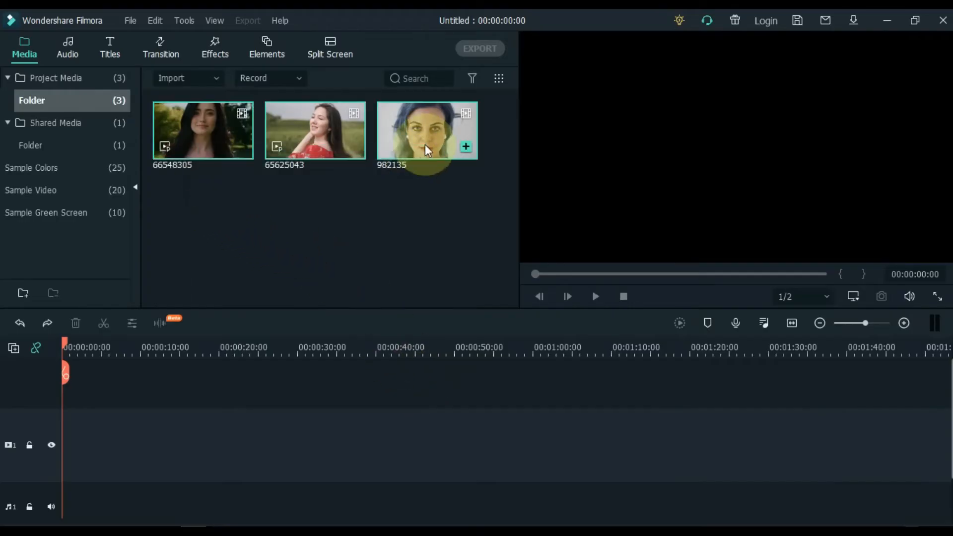
{"action": "right_click", "coordinate": [408, 144]}
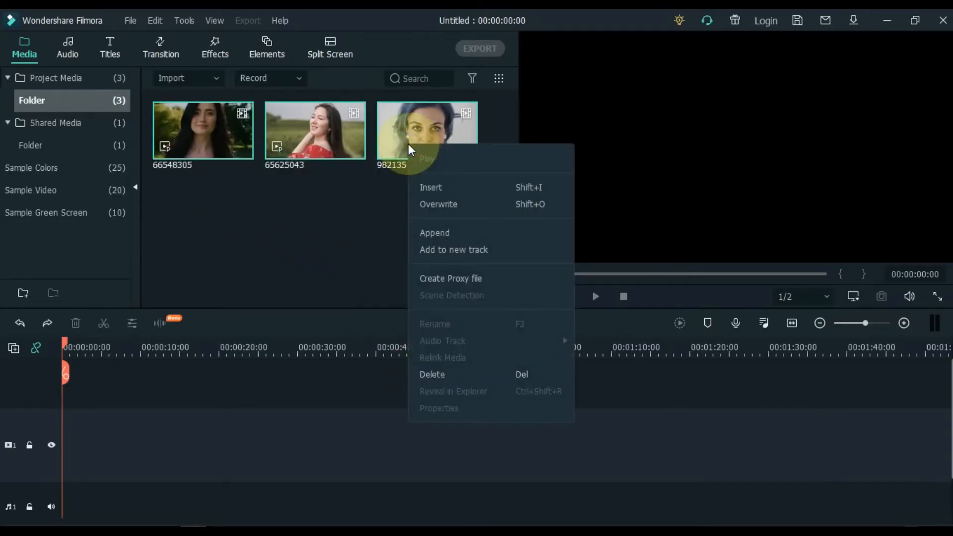
{"action": "left_click", "coordinate": [427, 232]}
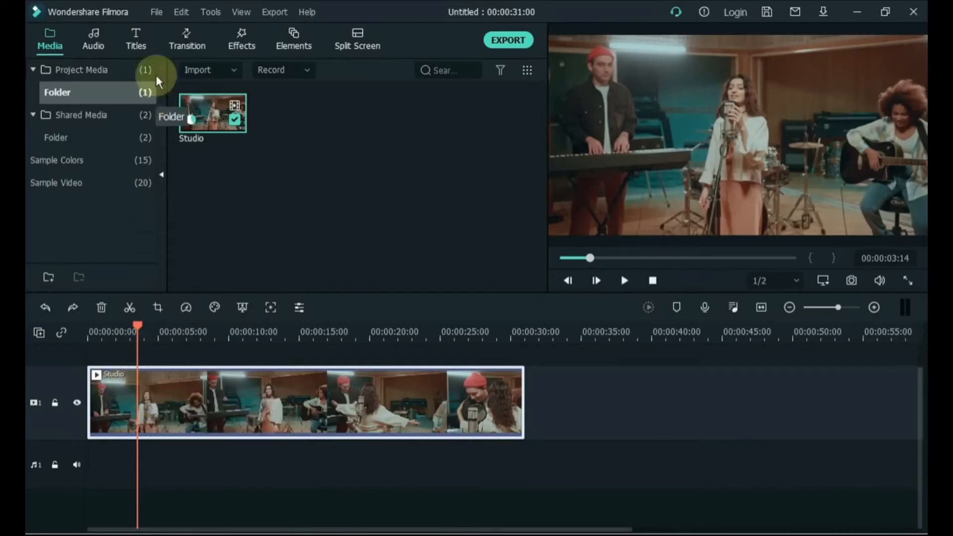
Step: Enable the option to show the split button on the timeline playhead in the editing preferences
{"action": "left_click", "coordinate": [157, 13]}
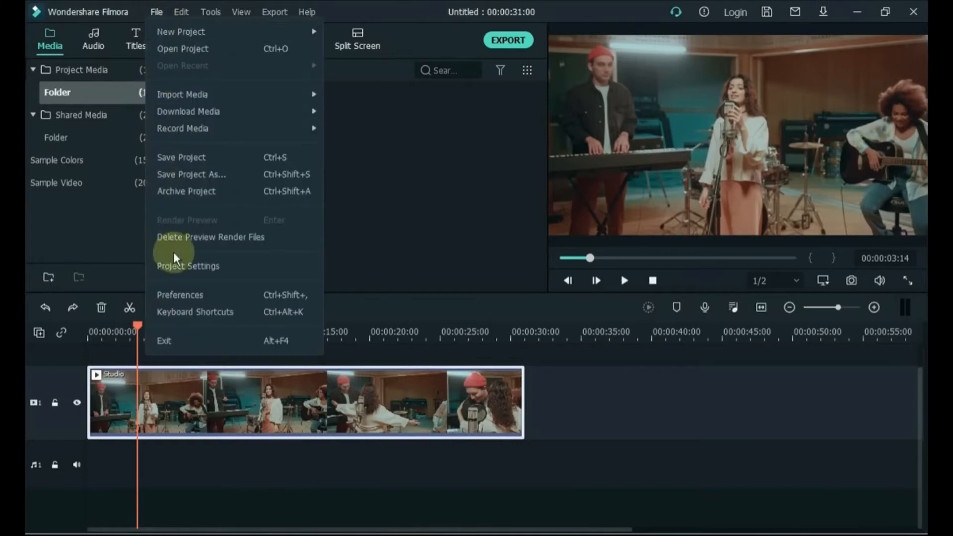
{"action": "left_click", "coordinate": [176, 293]}
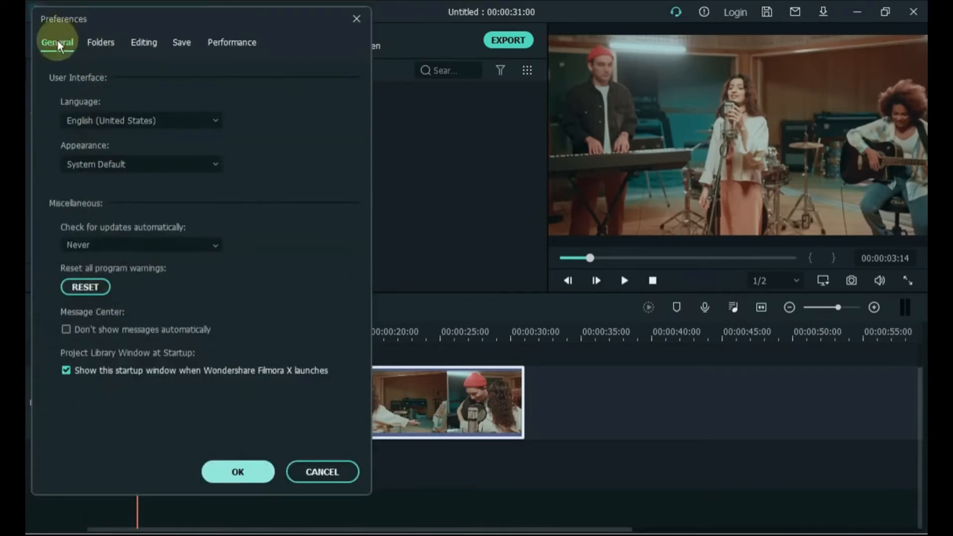
{"action": "left_click", "coordinate": [134, 42]}
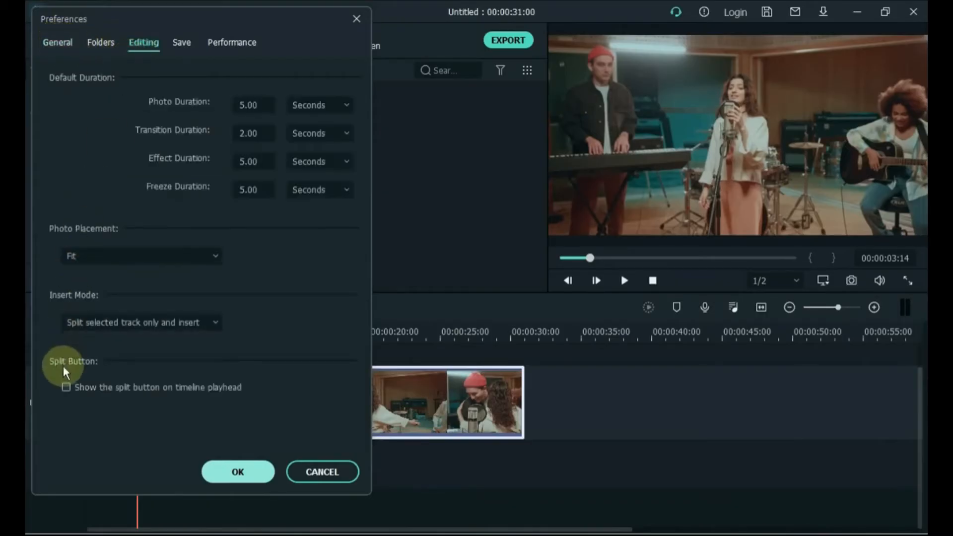
{"action": "left_click", "coordinate": [66, 390]}
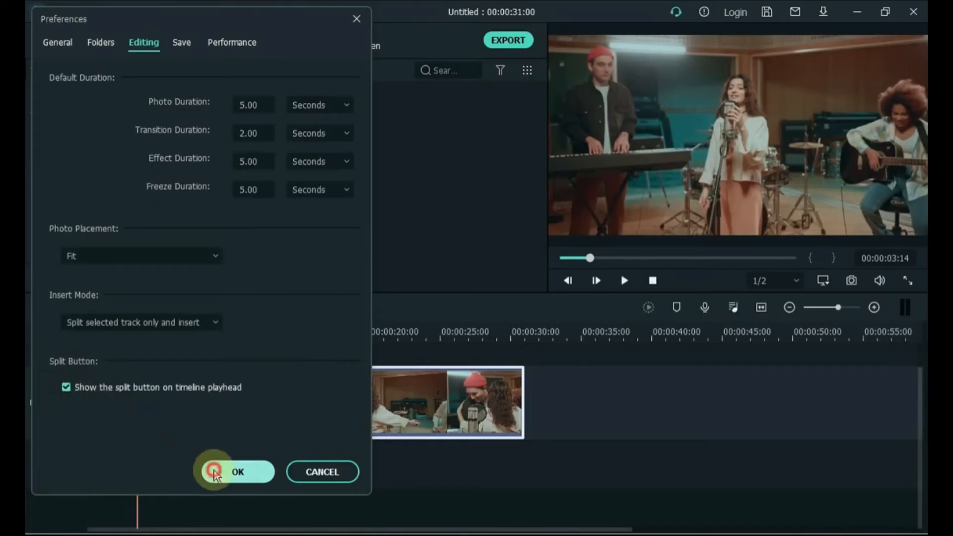
{"action": "left_click", "coordinate": [214, 473]}
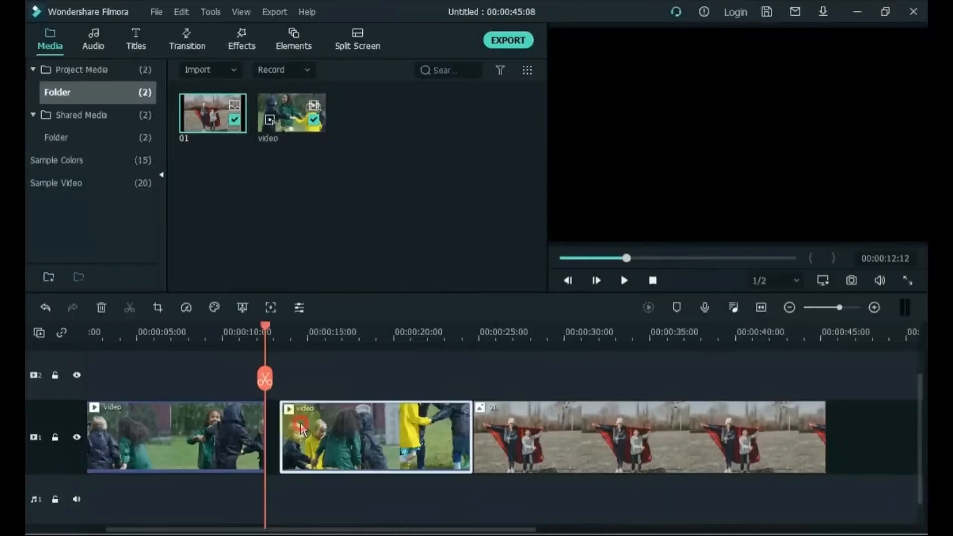
Step: Try closing the gap by moving the second video clip and the 01 image earlier individually, and undo both moves
{"action": "left_click_drag", "start_coordinate": [295, 426], "coordinate": [289, 427]}
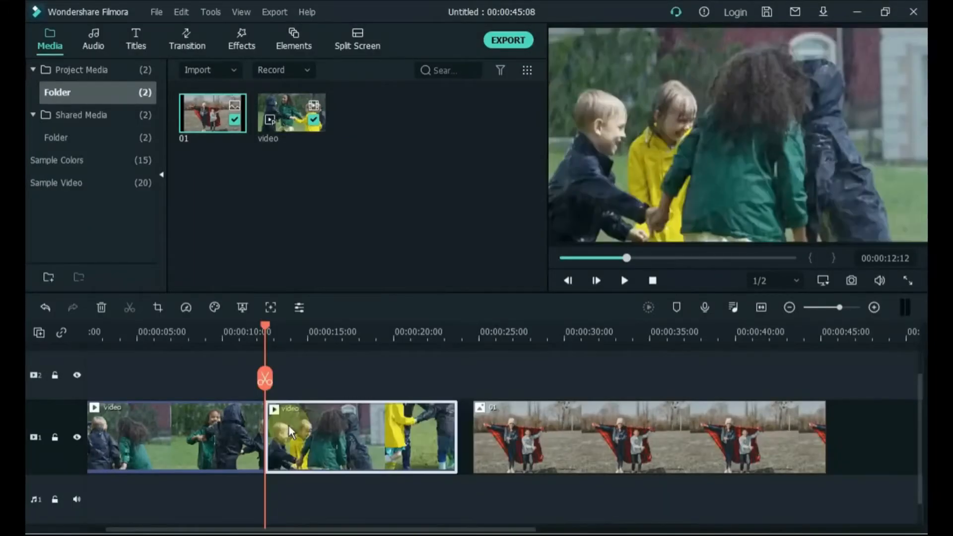
{"action": "left_click_drag", "start_coordinate": [480, 441], "coordinate": [466, 440]}
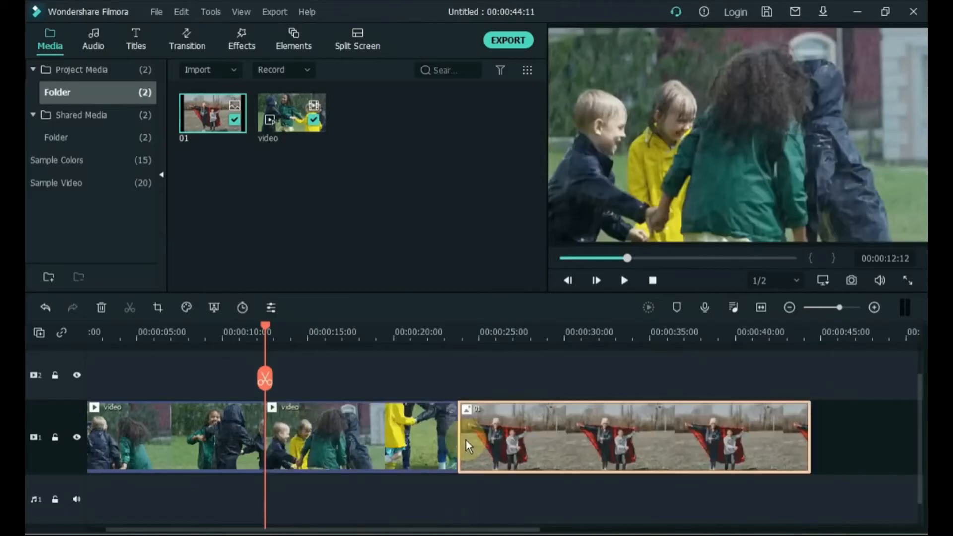
{"action": "key", "text": "ctrl+z"}
{"action": "key", "text": "ctrl+z"}
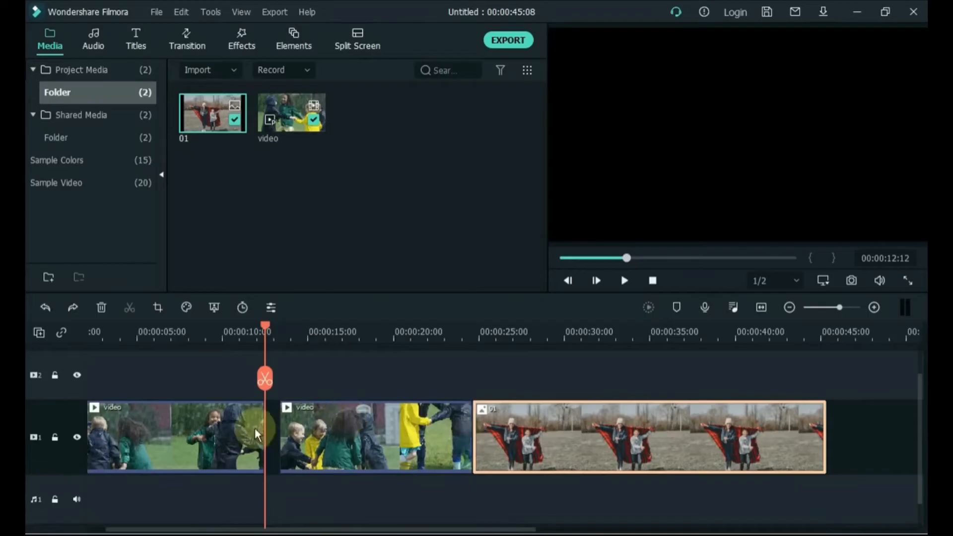
Step: Ripple delete the empty gap between the two video clips on the first video track
{"action": "left_click", "coordinate": [272, 429]}
{"action": "right_click", "coordinate": [272, 429]}
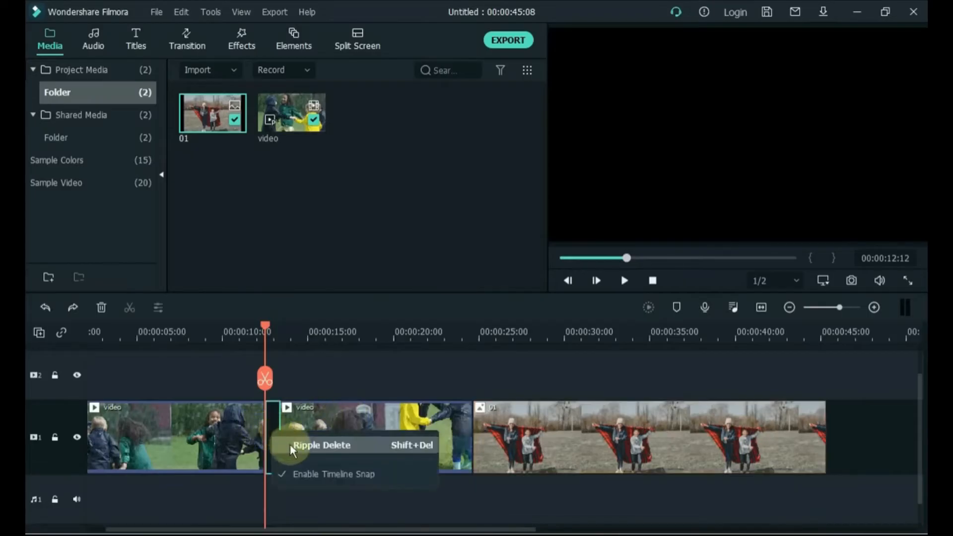
{"action": "left_click", "coordinate": [305, 446]}
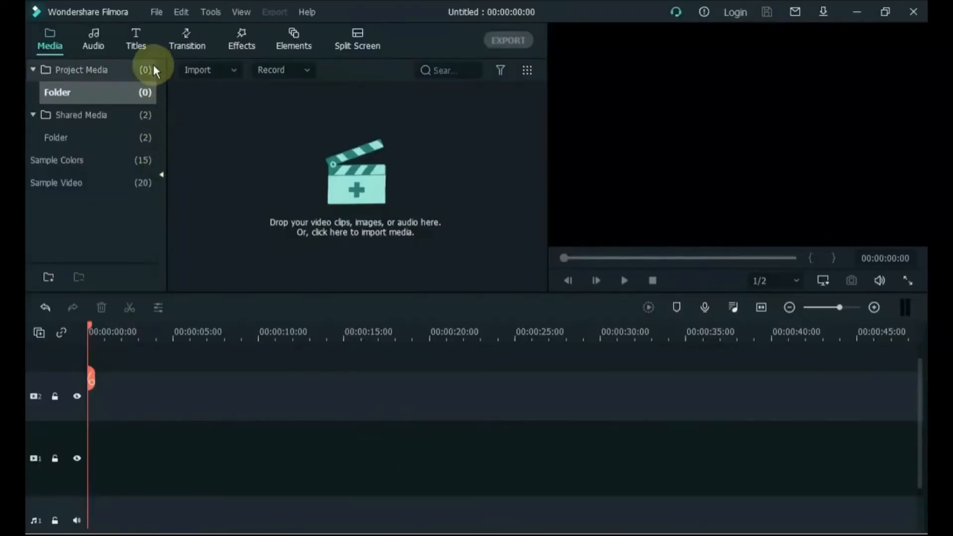
Step: Set the interface appearance to Light Mode in the preferences and browse the resource libraries in the new look
{"action": "left_click", "coordinate": [154, 13]}
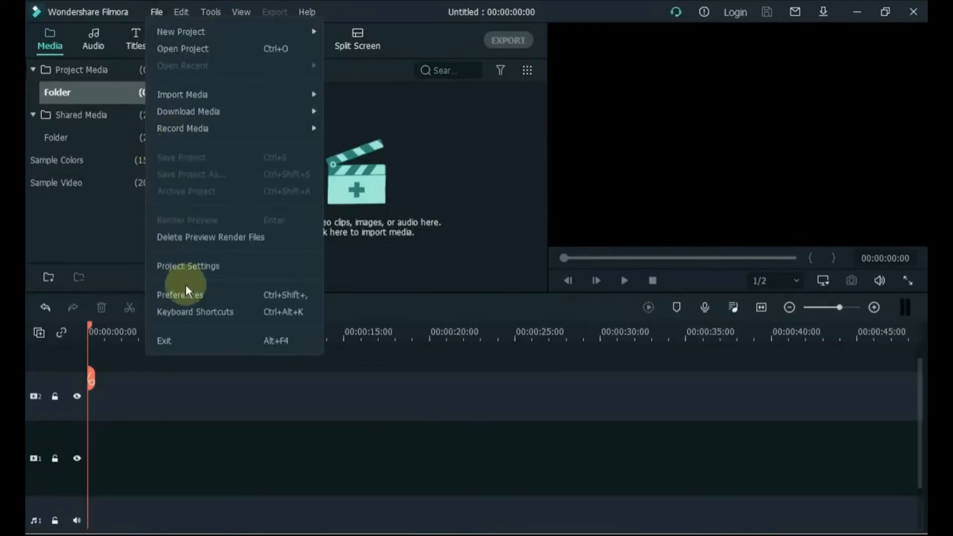
{"action": "left_click", "coordinate": [222, 295]}
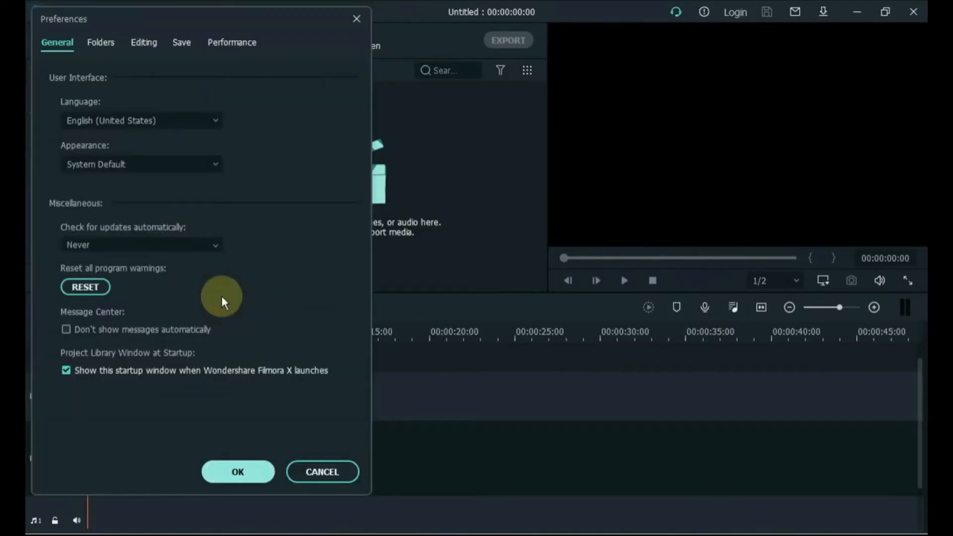
{"action": "left_click", "coordinate": [185, 164]}
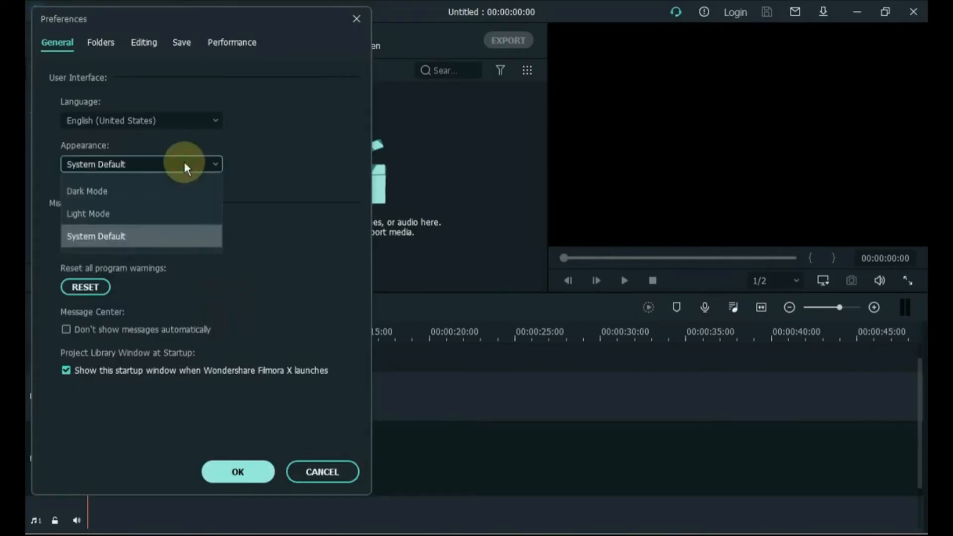
{"action": "left_click", "coordinate": [164, 213]}
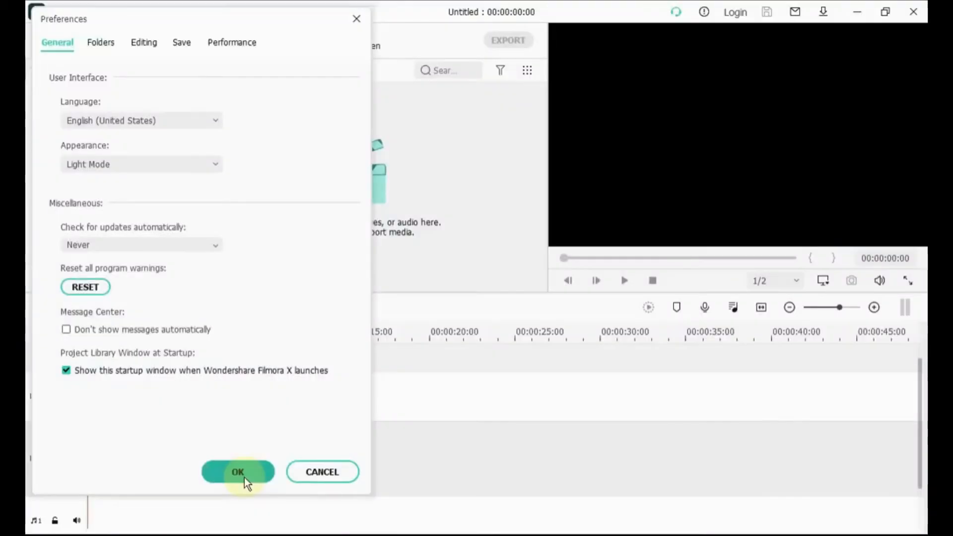
{"action": "left_click", "coordinate": [238, 472]}
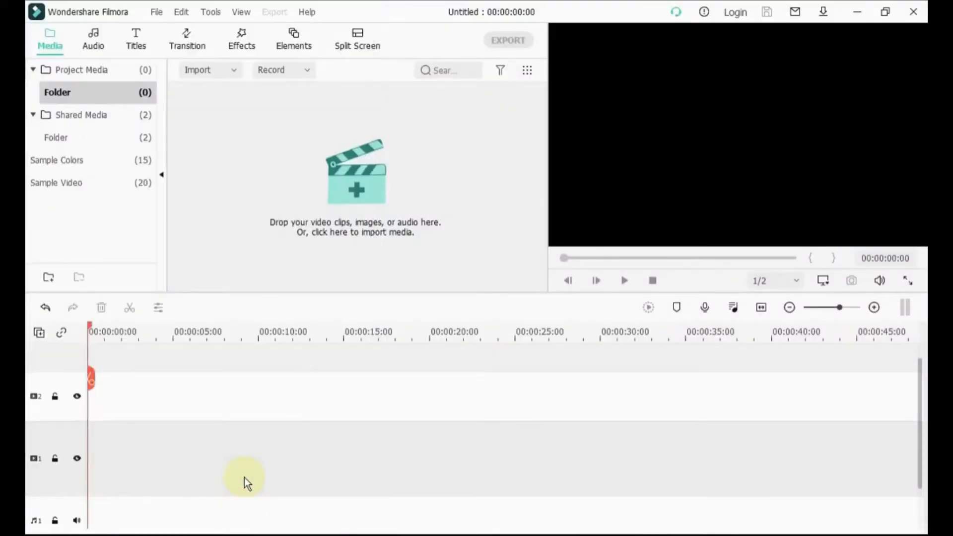
{"action": "left_click", "coordinate": [187, 45]}
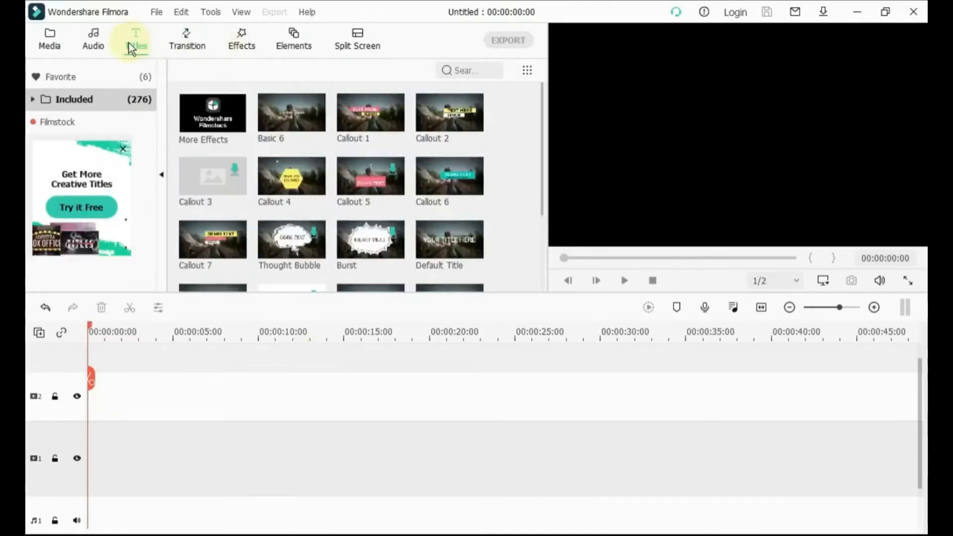
{"action": "left_click", "coordinate": [50, 40]}
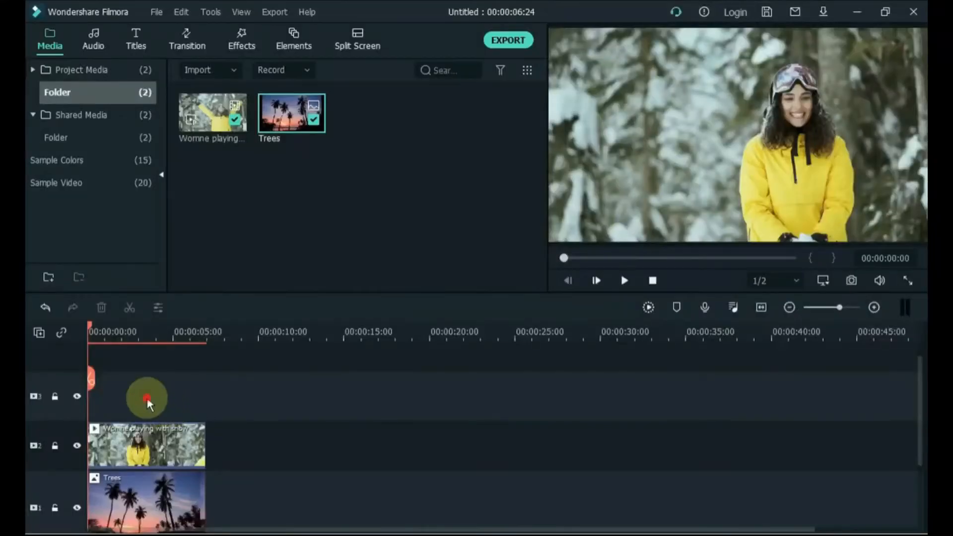
Step: Set the height of all timeline tracks to Big and look through the enlarged video and audio tracks
{"action": "scroll", "coordinate": [29, 331], "scroll_direction": "down", "scroll_amount": 1}
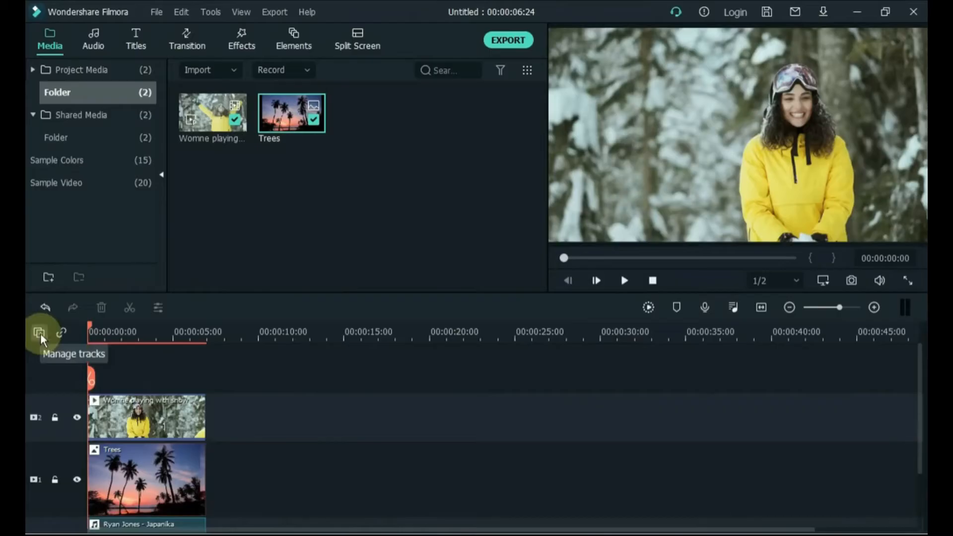
{"action": "left_click", "coordinate": [40, 333]}
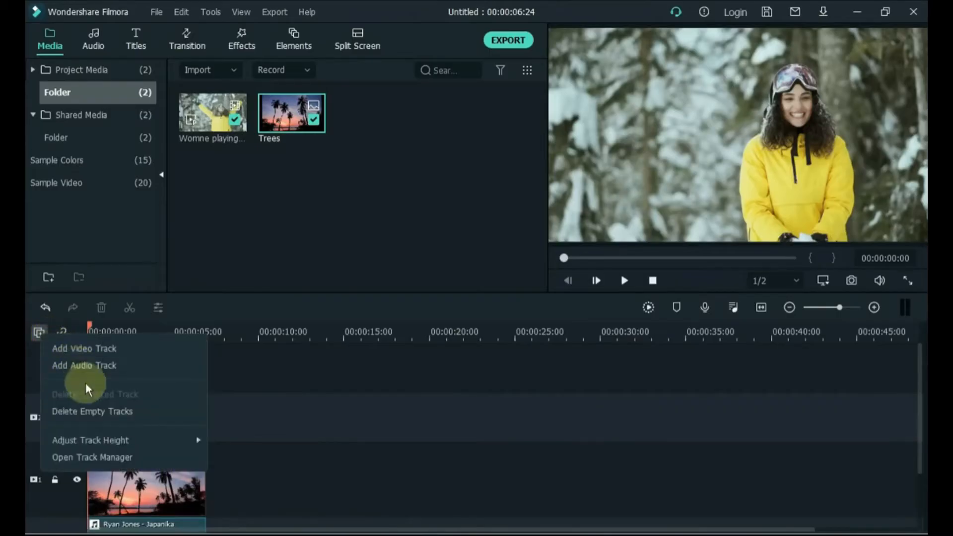
{"action": "mouse_move", "coordinate": [155, 439]}
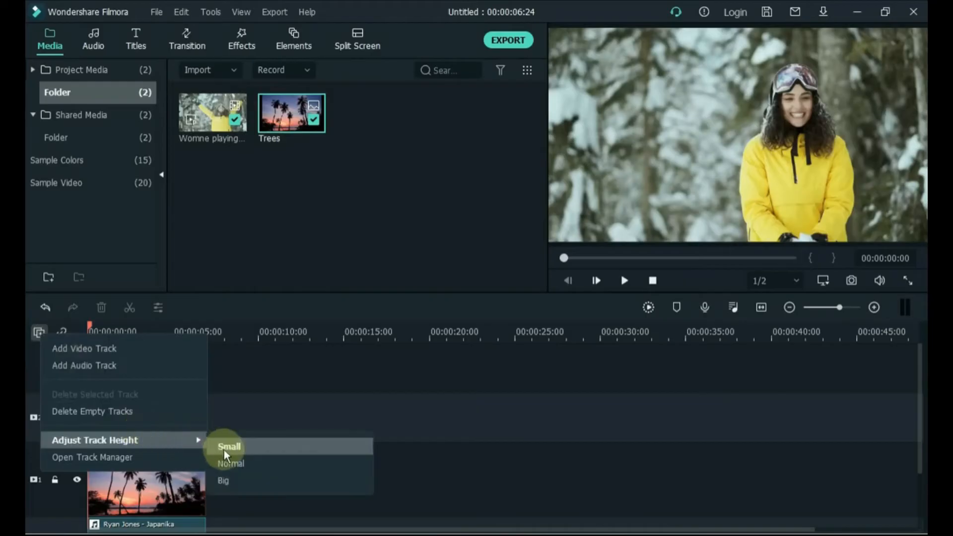
{"action": "left_click", "coordinate": [239, 480]}
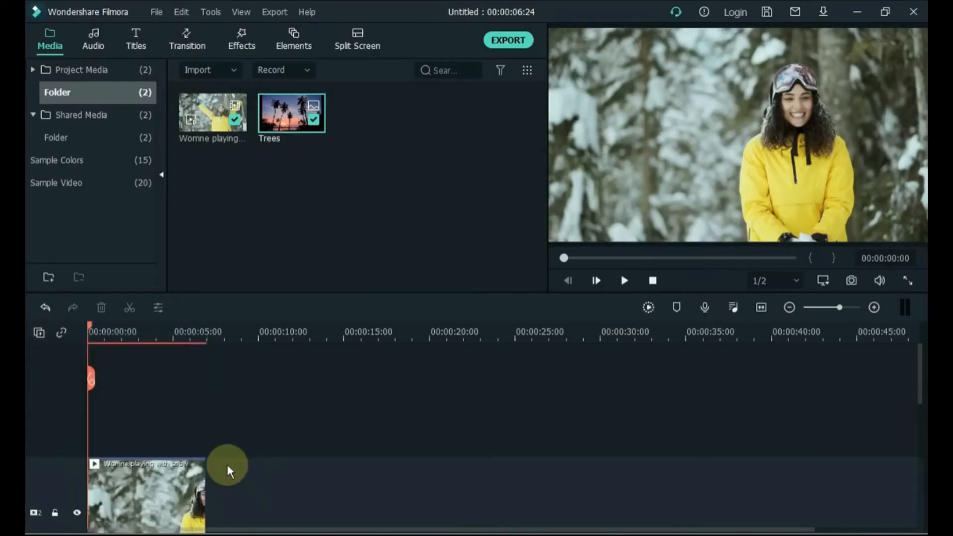
{"action": "scroll", "coordinate": [227, 464], "scroll_direction": "down", "scroll_amount": 5}
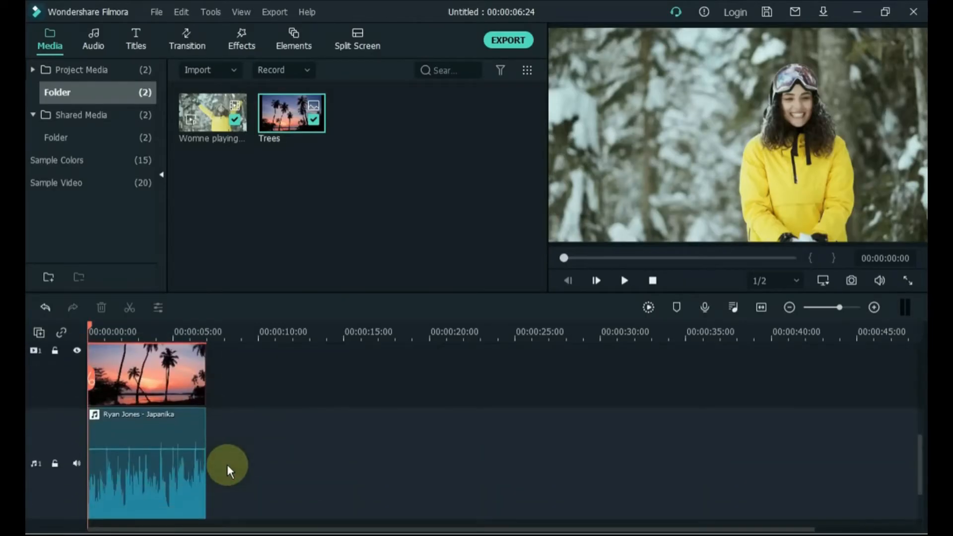
{"action": "scroll", "coordinate": [149, 417], "scroll_direction": "up", "scroll_amount": 4}
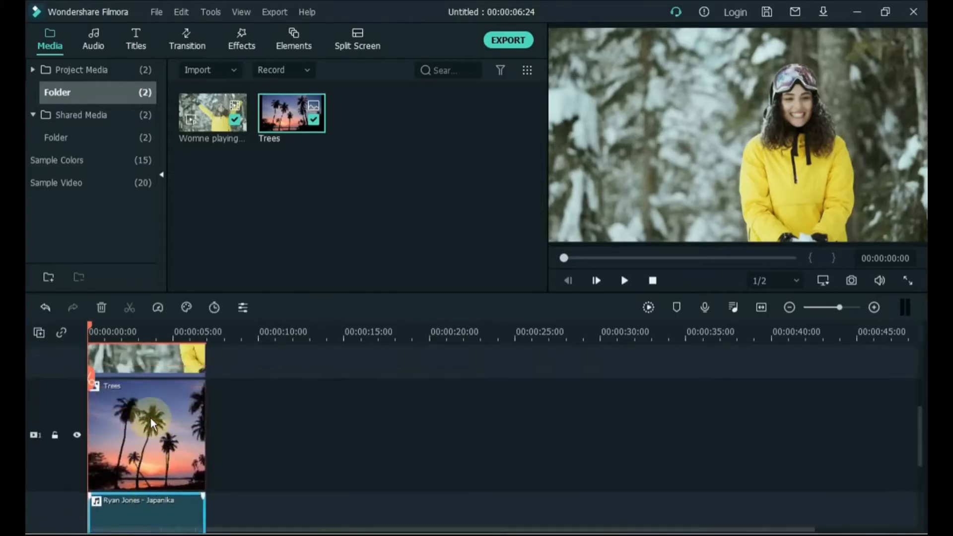
Step: Set the height of all timeline tracks to Small and clear the clip selection
{"action": "left_click", "coordinate": [150, 417]}
{"action": "left_click", "coordinate": [39, 331]}
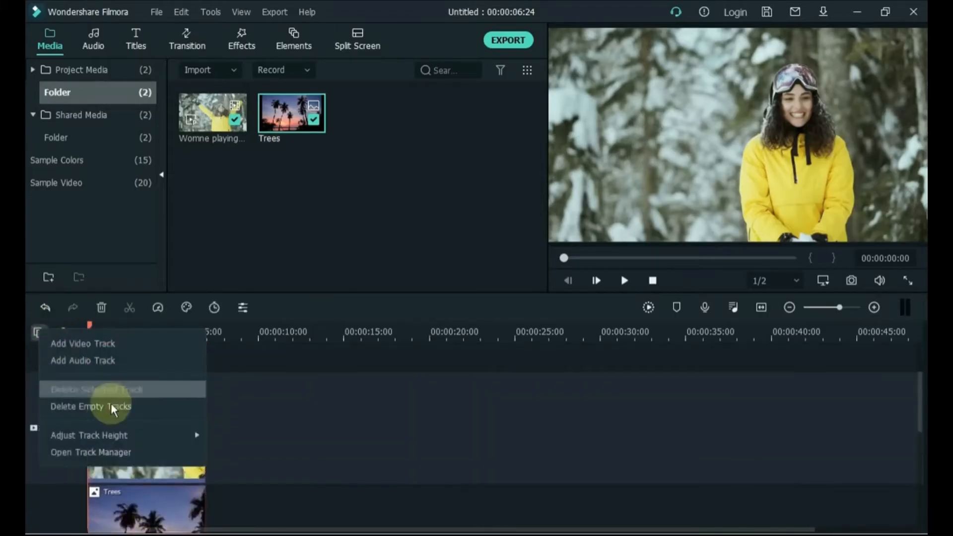
{"action": "mouse_move", "coordinate": [183, 436]}
{"action": "left_click", "coordinate": [234, 443]}
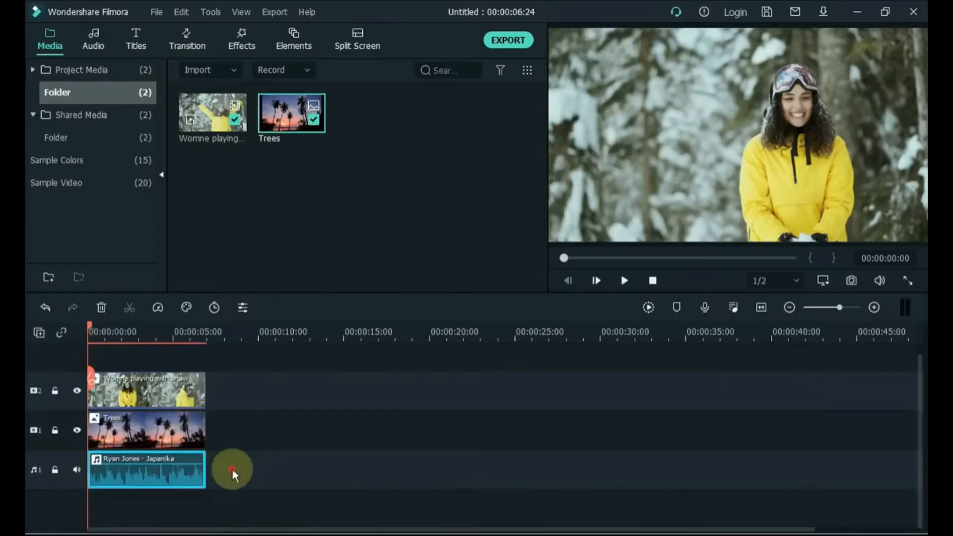
{"action": "left_click", "coordinate": [232, 469]}
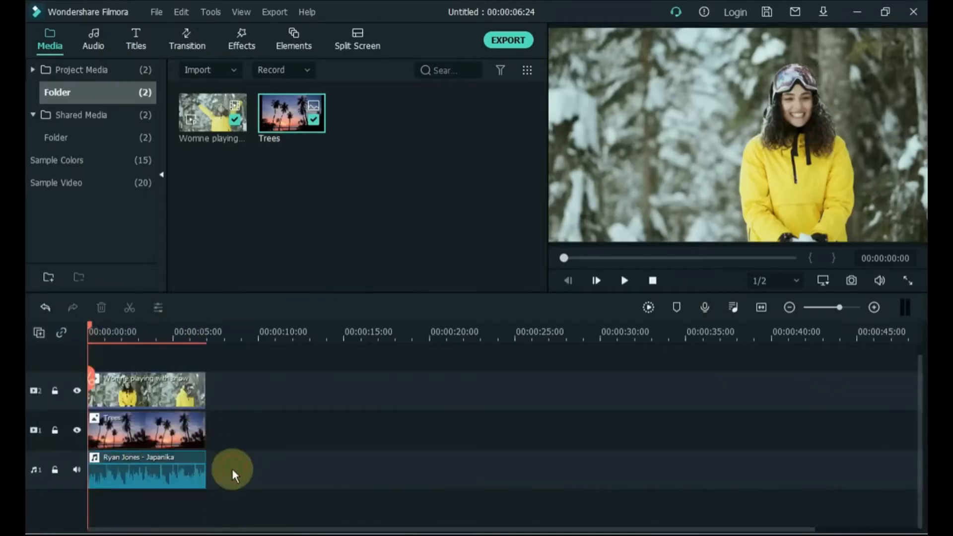
Step: Add one video track above video track 1 and one audio track above audio track 1 using the Track Manager
{"action": "left_click", "coordinate": [39, 333]}
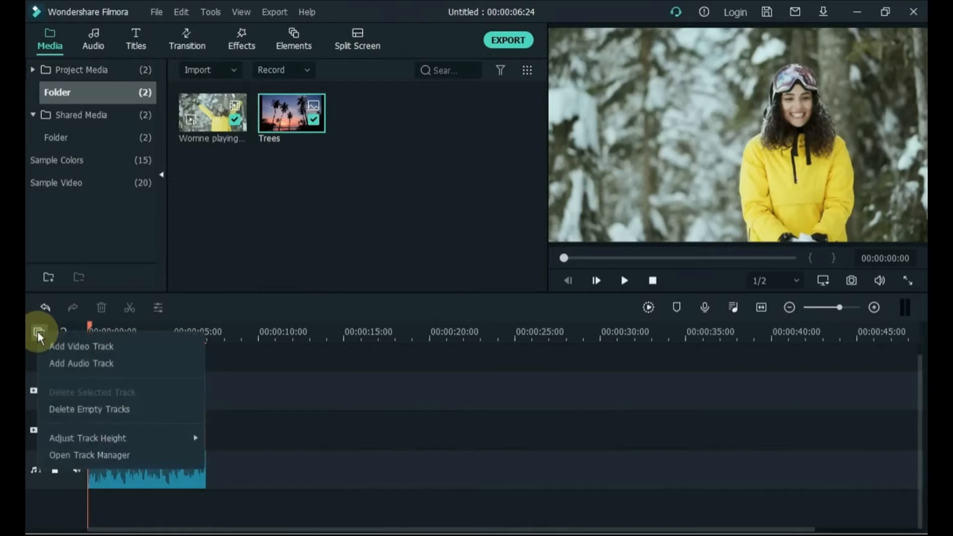
{"action": "left_click", "coordinate": [94, 455]}
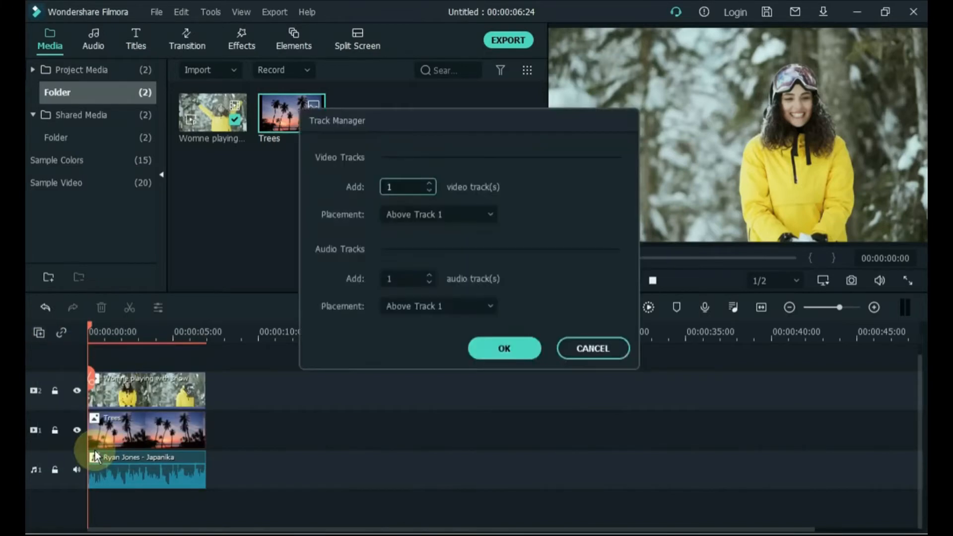
{"action": "left_click", "coordinate": [411, 215]}
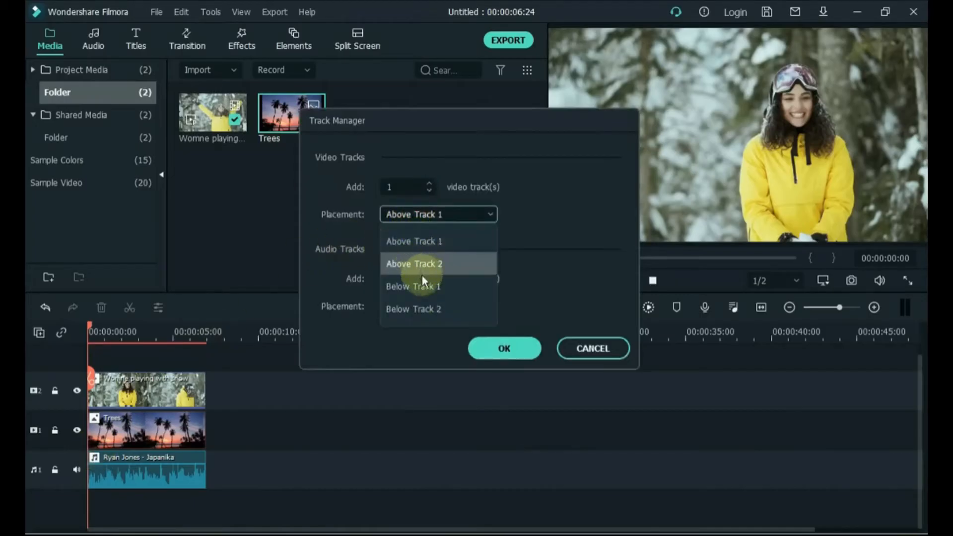
{"action": "left_click", "coordinate": [427, 249]}
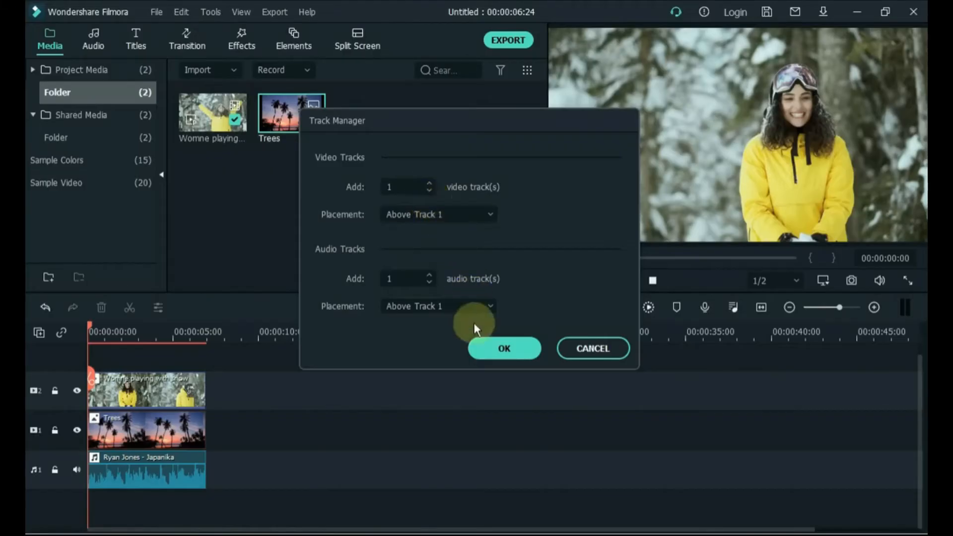
{"action": "left_click", "coordinate": [487, 350]}
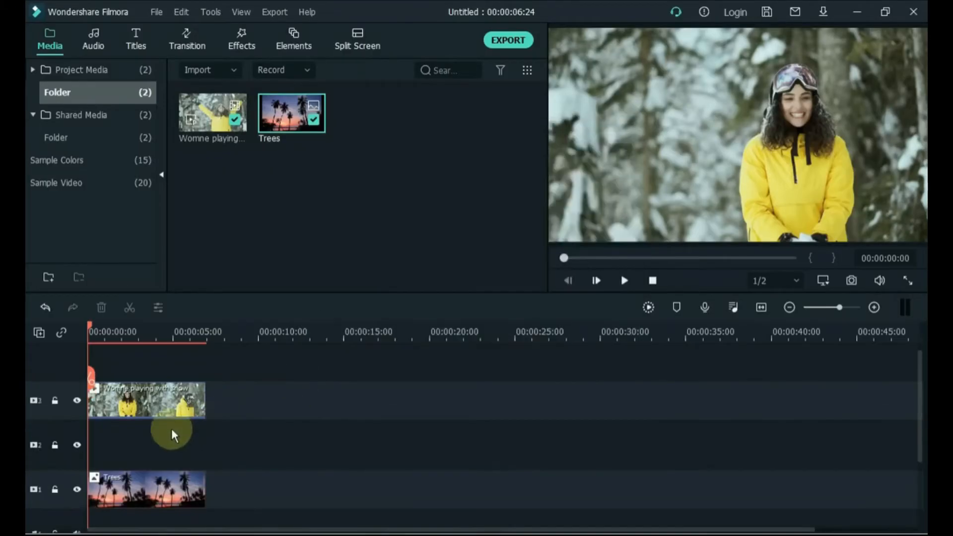
{"action": "scroll", "coordinate": [173, 432], "scroll_direction": "down", "scroll_amount": 3}
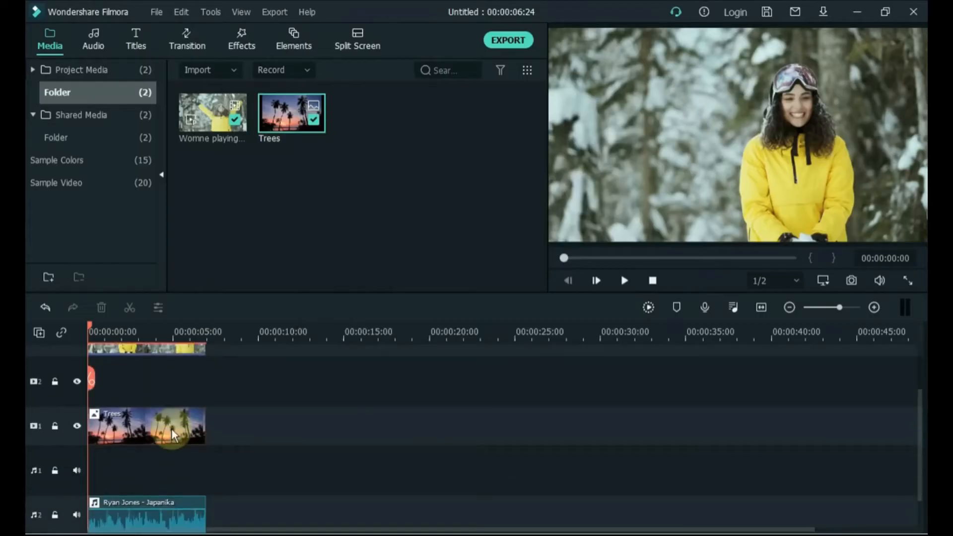
{"action": "scroll", "coordinate": [171, 428], "scroll_direction": "down", "scroll_amount": 1}
{"action": "scroll", "coordinate": [171, 428], "scroll_direction": "down", "scroll_amount": 1}
{"action": "scroll", "coordinate": [172, 428], "scroll_direction": "up", "scroll_amount": 3}
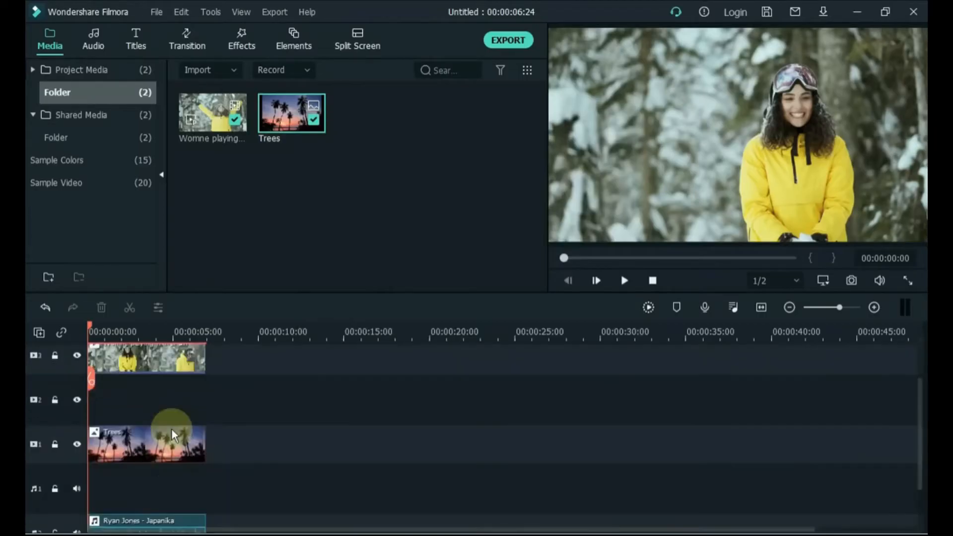
{"action": "scroll", "coordinate": [172, 434], "scroll_direction": "up", "scroll_amount": 2}
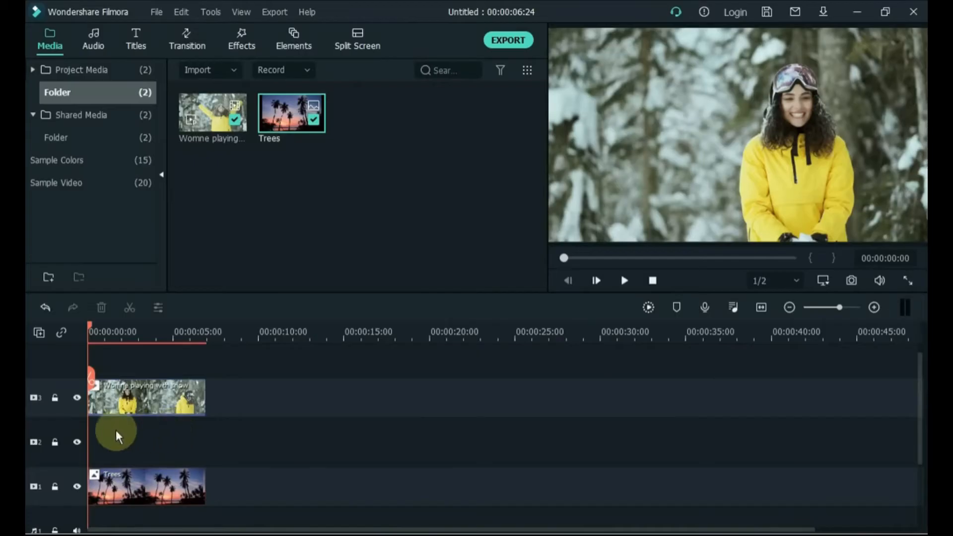
Step: Add another audio track to the timeline through the track header area
{"action": "right_click", "coordinate": [71, 427]}
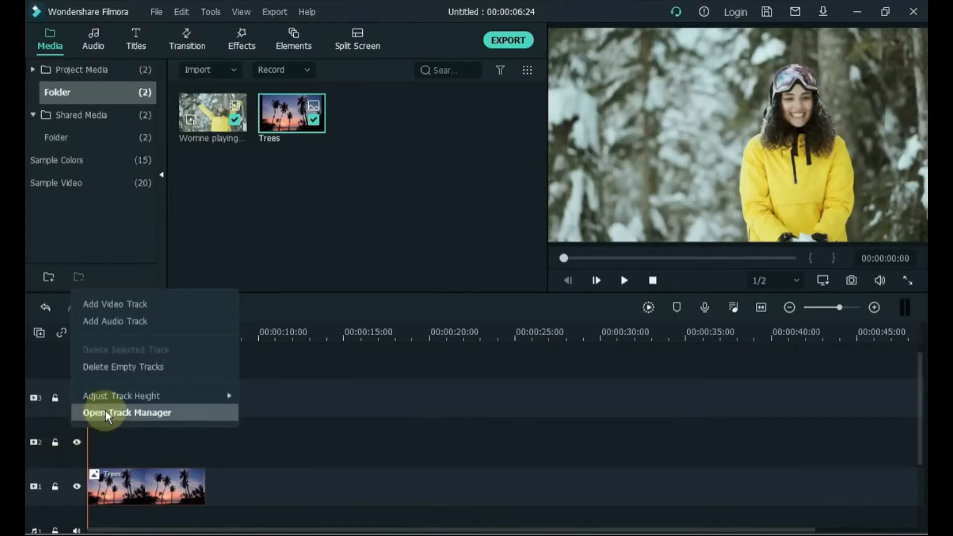
{"action": "left_click", "coordinate": [126, 321]}
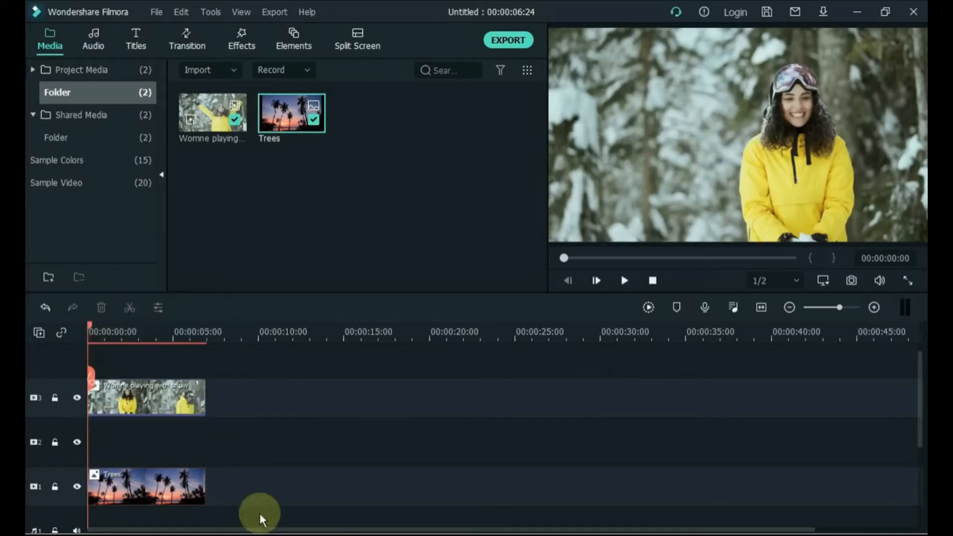
{"action": "scroll", "coordinate": [258, 507], "scroll_direction": "down", "scroll_amount": 5}
{"action": "scroll", "coordinate": [258, 507], "scroll_direction": "down", "scroll_amount": 1}
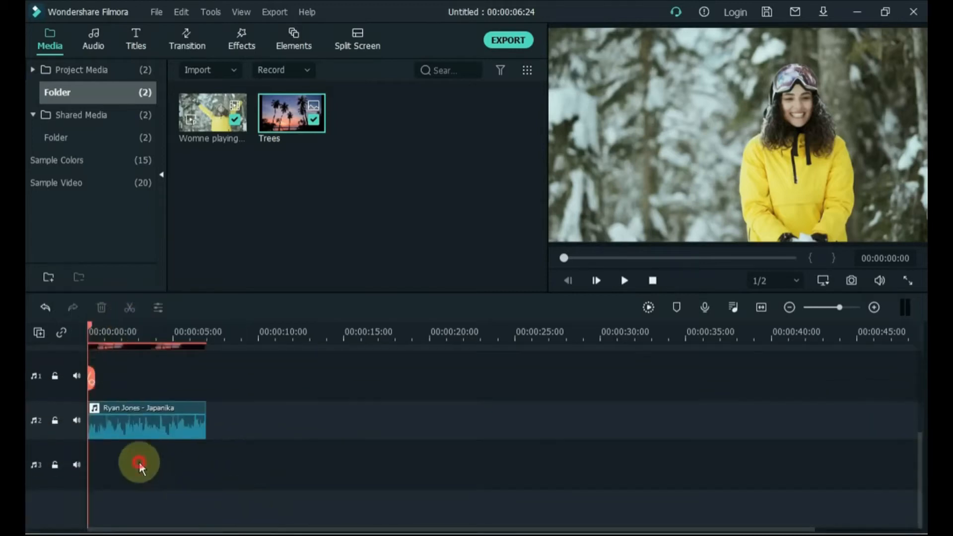
Step: Delete all empty tracks from the timeline
{"action": "scroll", "coordinate": [139, 462], "scroll_direction": "up", "scroll_amount": 3}
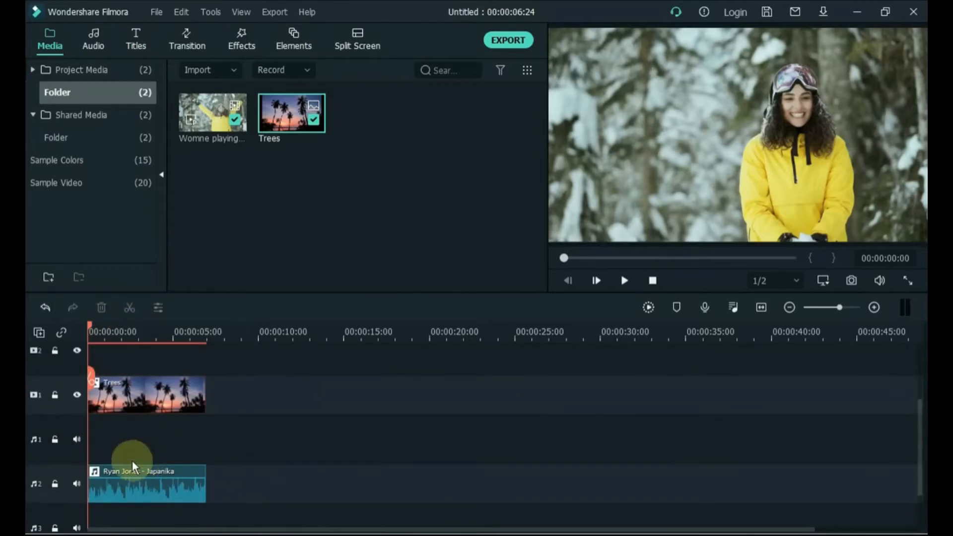
{"action": "left_click", "coordinate": [38, 331]}
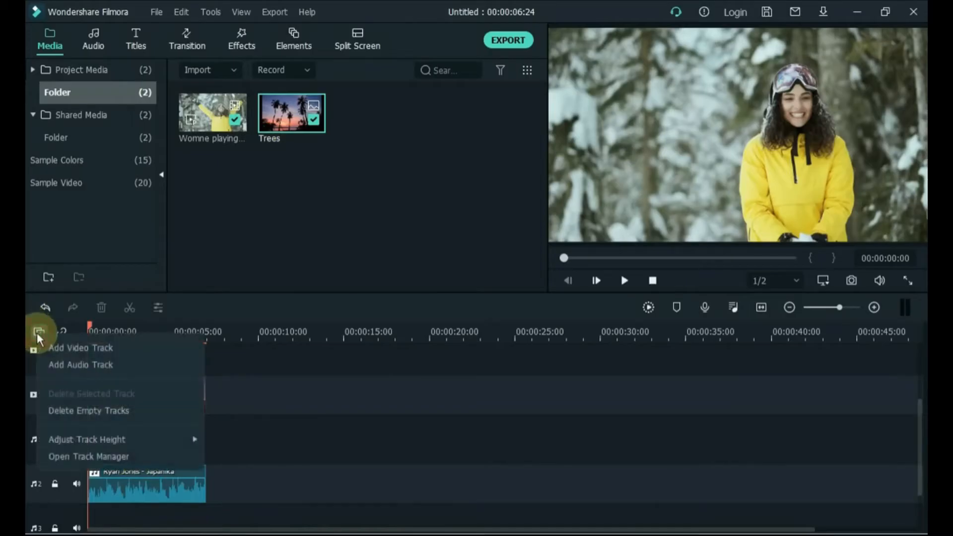
{"action": "left_click", "coordinate": [97, 415]}
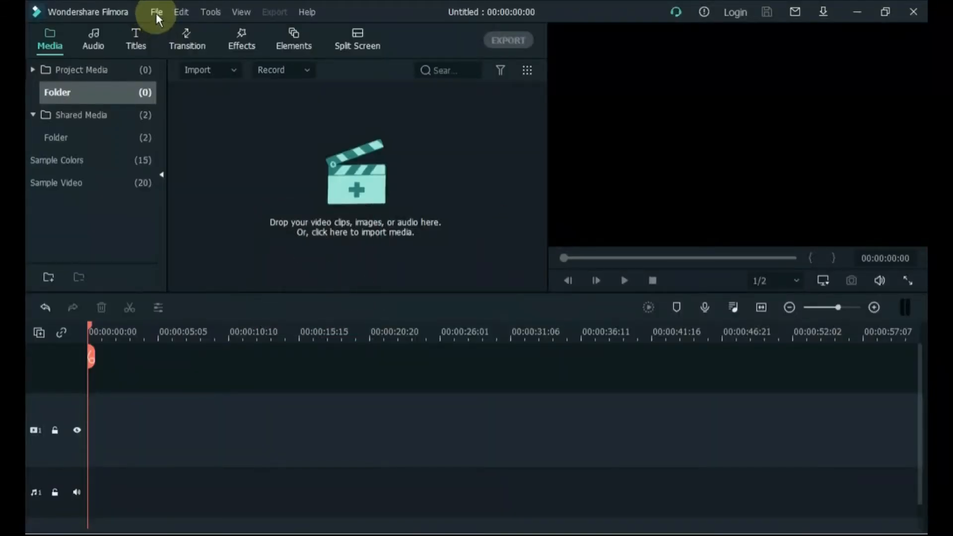
Step: Start importing media with the Instant Cutter Tool and switch it to Merge mode
{"action": "left_click", "coordinate": [155, 13]}
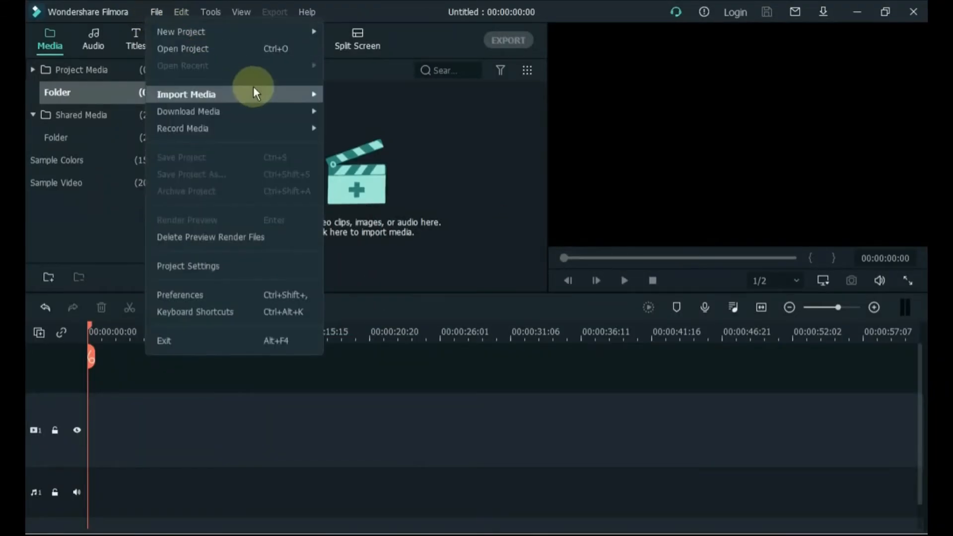
{"action": "mouse_move", "coordinate": [258, 93]}
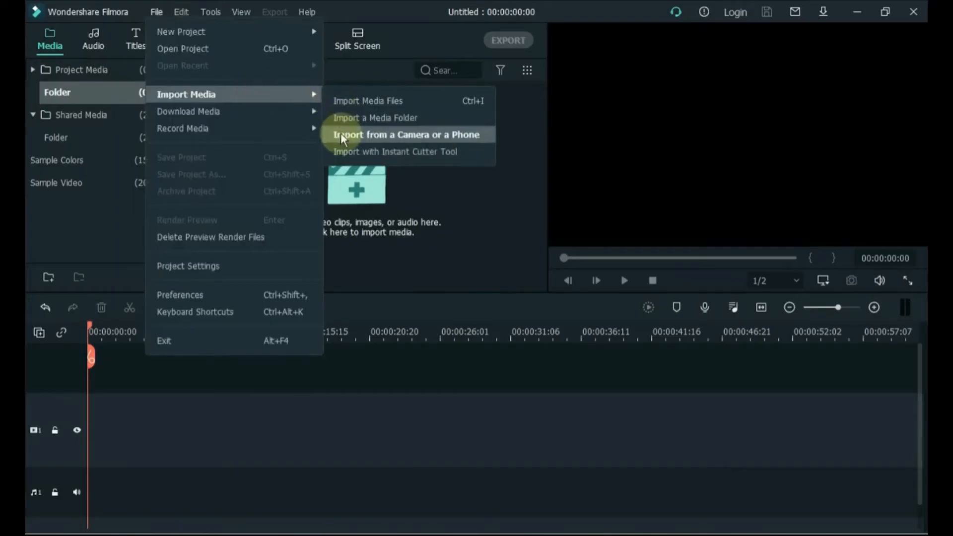
{"action": "left_click", "coordinate": [369, 152]}
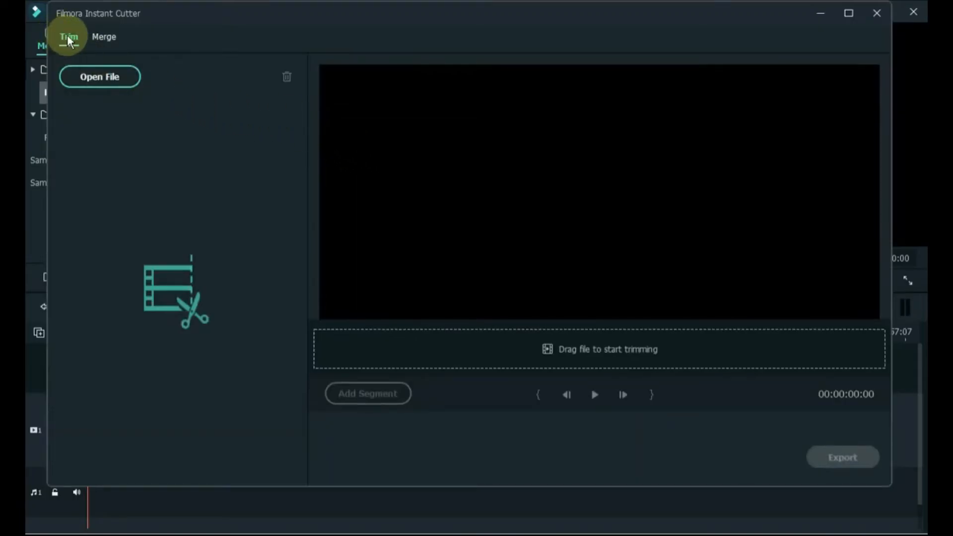
{"action": "left_click", "coordinate": [112, 37]}
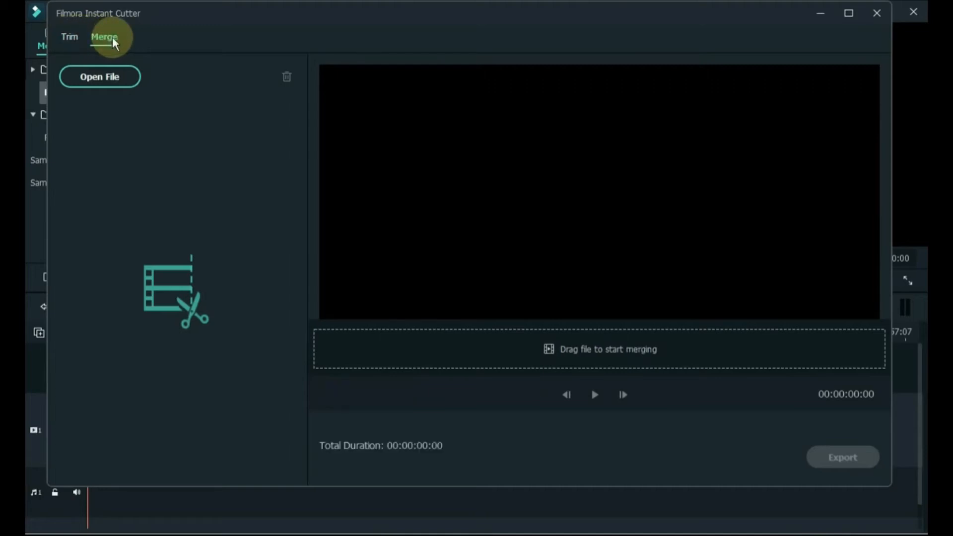
Step: Browse for the clips to merge and rename Duck floating as 01, Fish as 02 and Clown fish as 03
{"action": "left_click", "coordinate": [103, 78]}
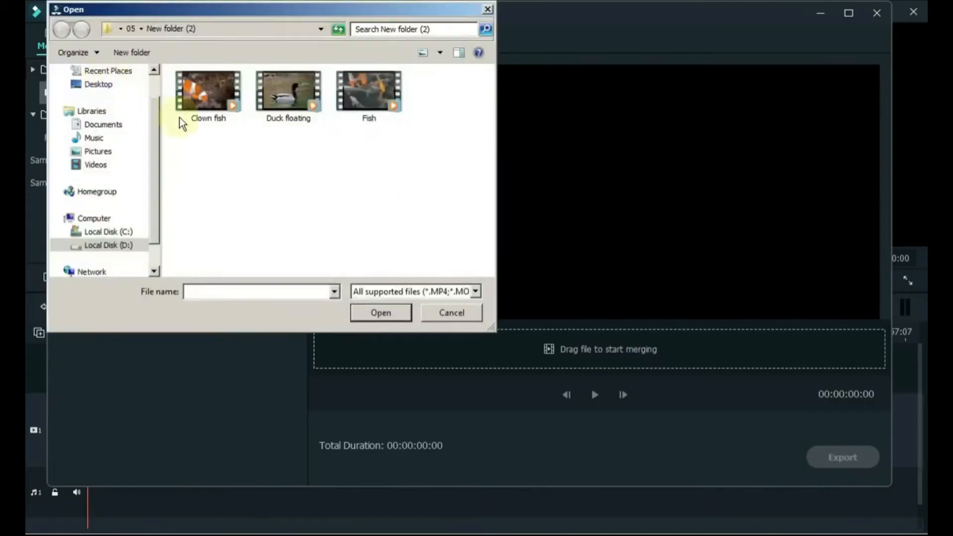
{"action": "left_click_drag", "start_coordinate": [192, 132], "coordinate": [373, 98]}
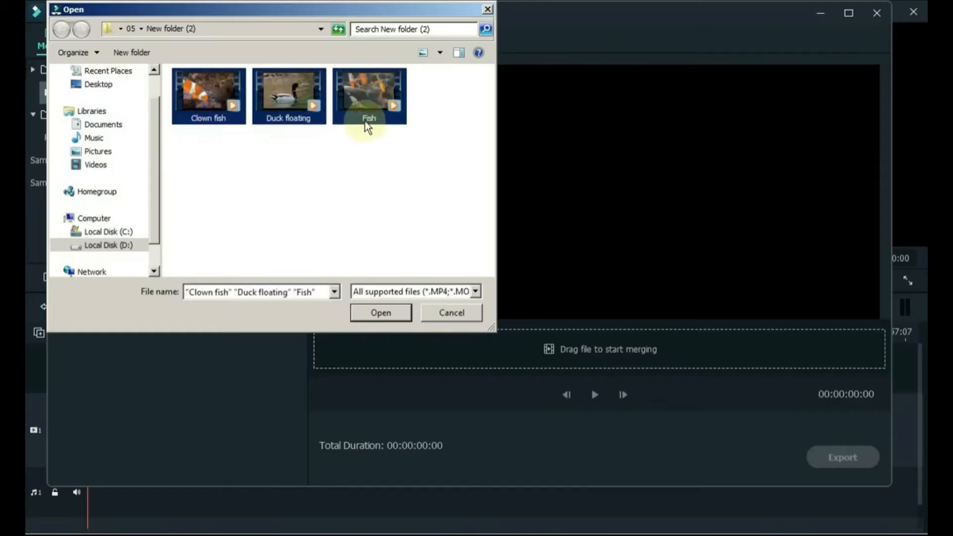
{"action": "left_click", "coordinate": [302, 120]}
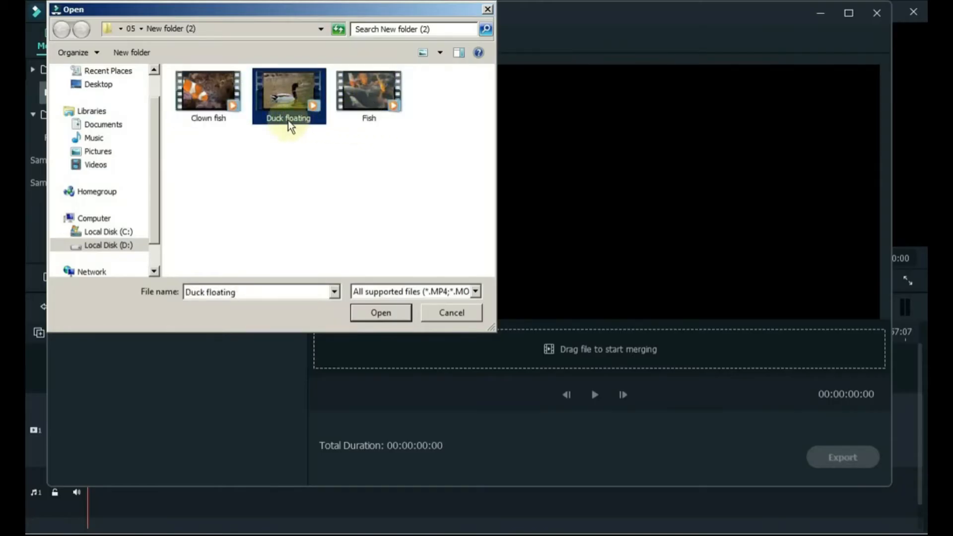
{"action": "left_click", "coordinate": [288, 120]}
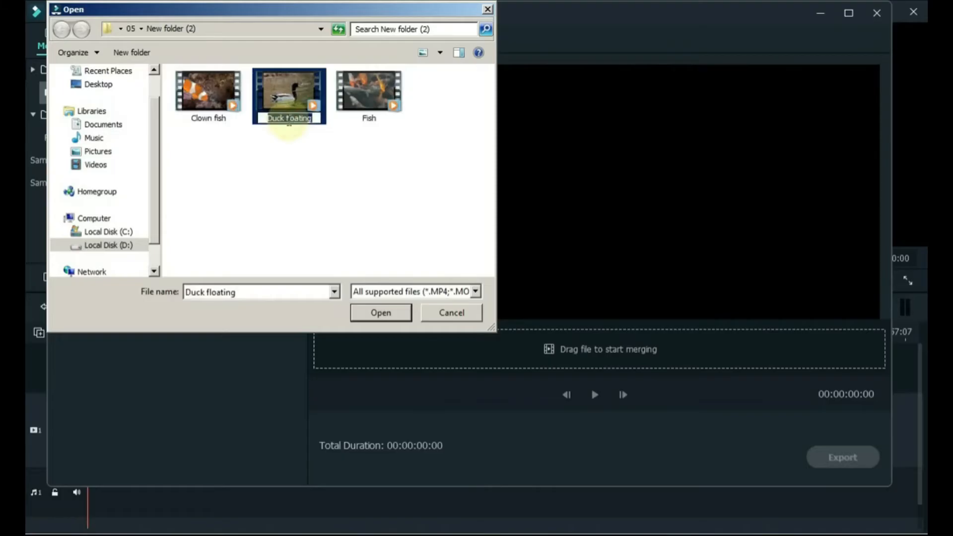
{"action": "type", "text": "01"}
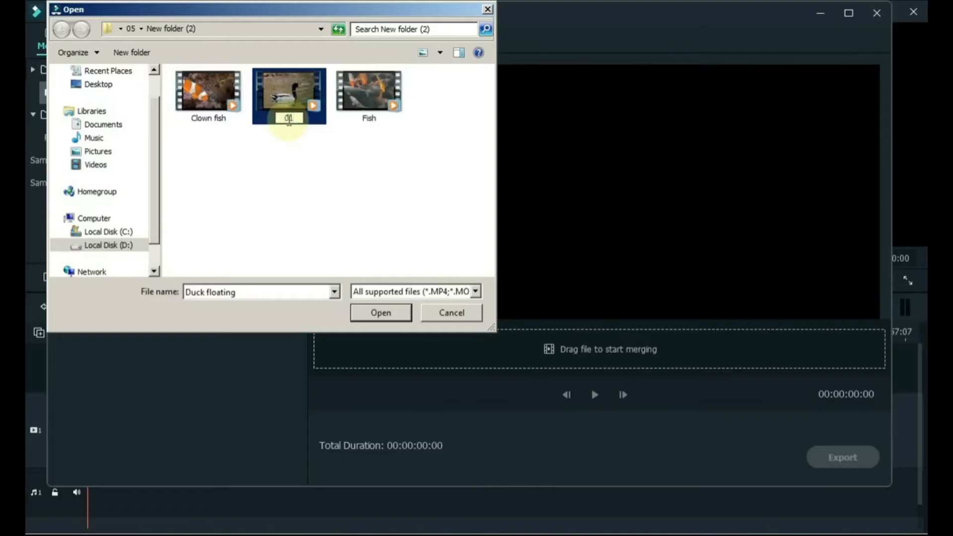
{"action": "key", "text": "Tab"}
{"action": "type", "text": "02"}
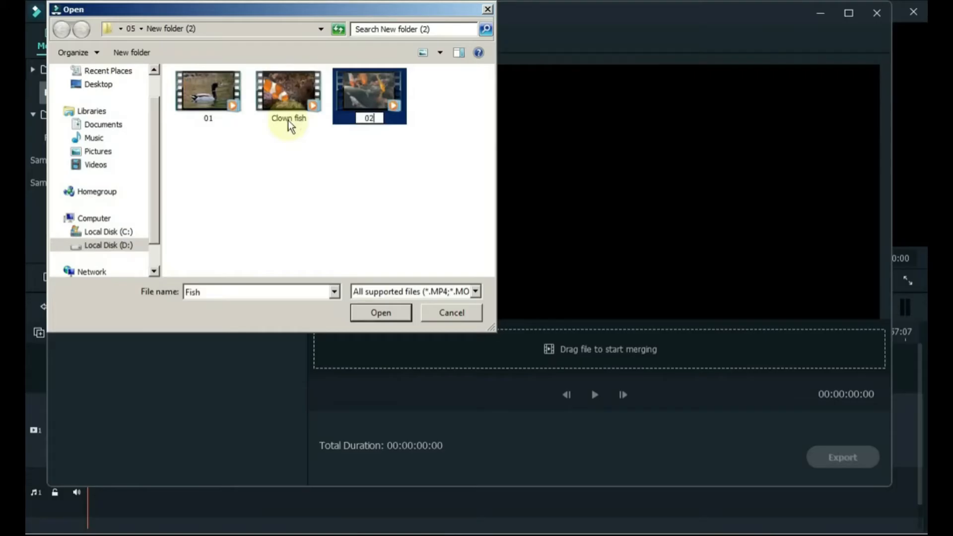
{"action": "key", "text": "Tab"}
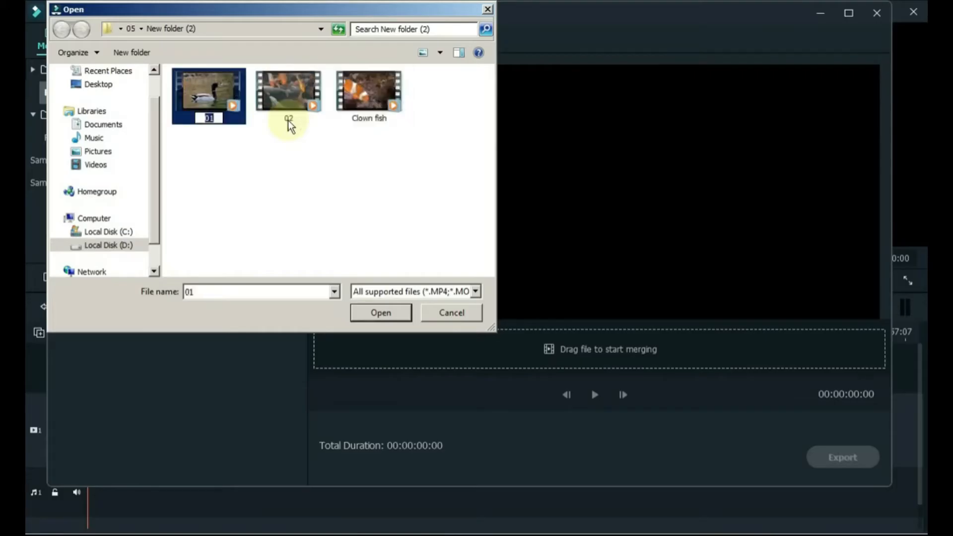
{"action": "type", "text": "03"}
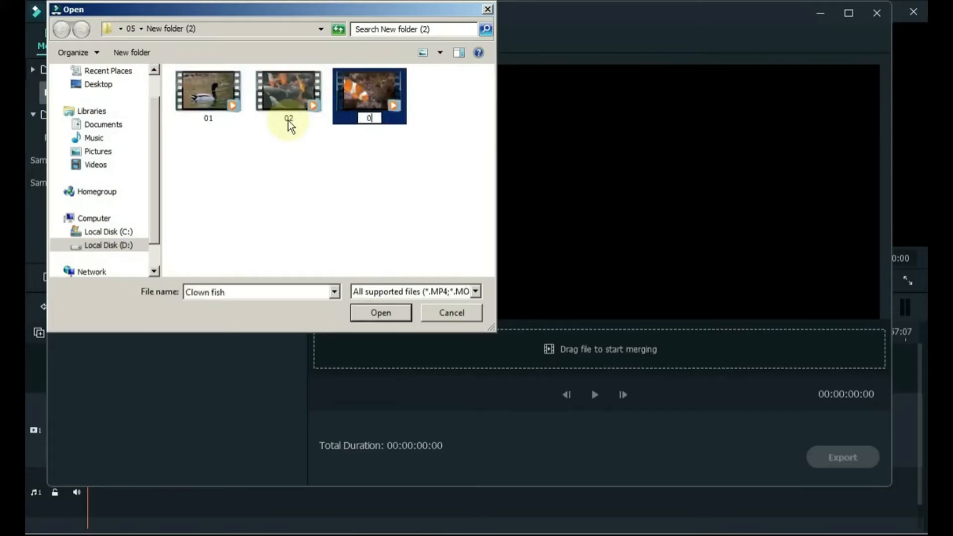
{"action": "left_click", "coordinate": [292, 132]}
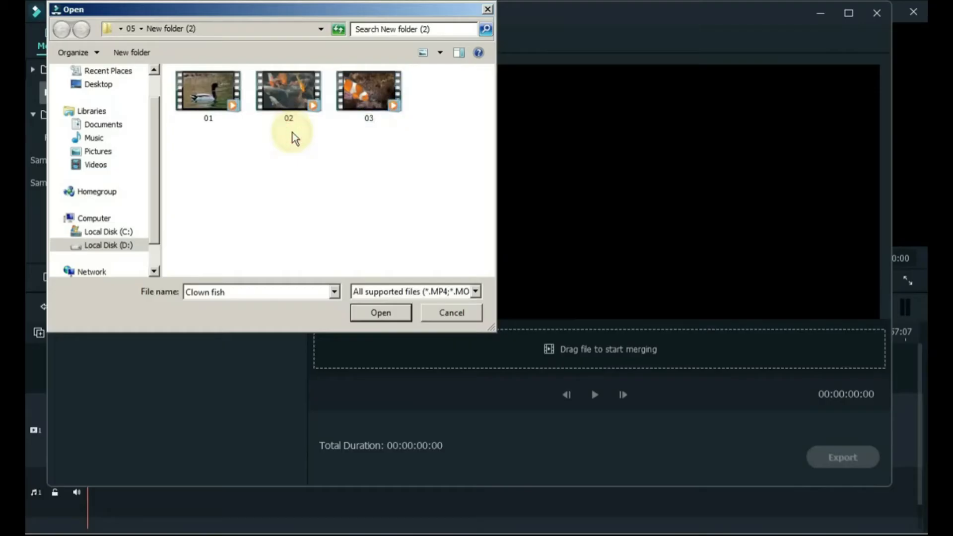
Step: Load clips 01, 02 and 03 together into the merge list and select clip 03 for preview playback
{"action": "left_click_drag", "start_coordinate": [192, 154], "coordinate": [429, 91]}
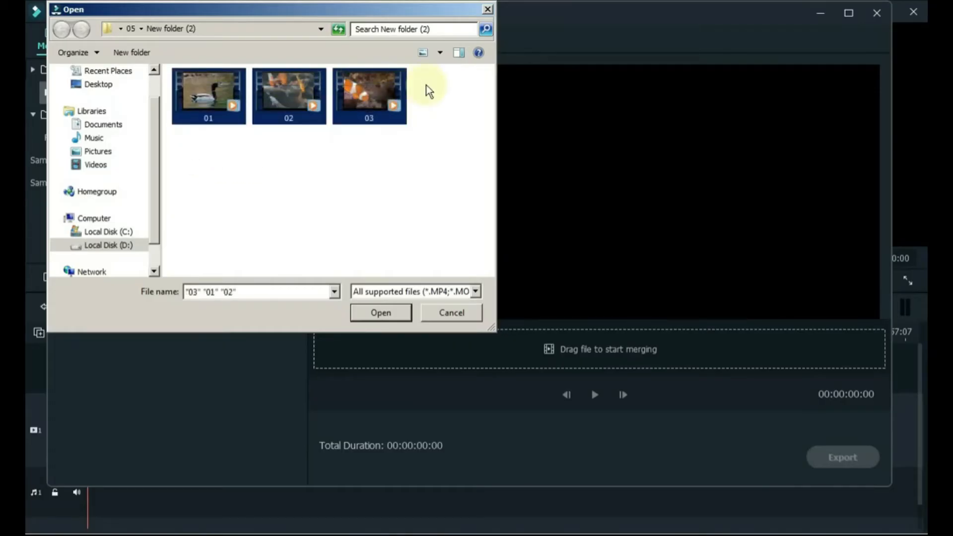
{"action": "left_click", "coordinate": [380, 313]}
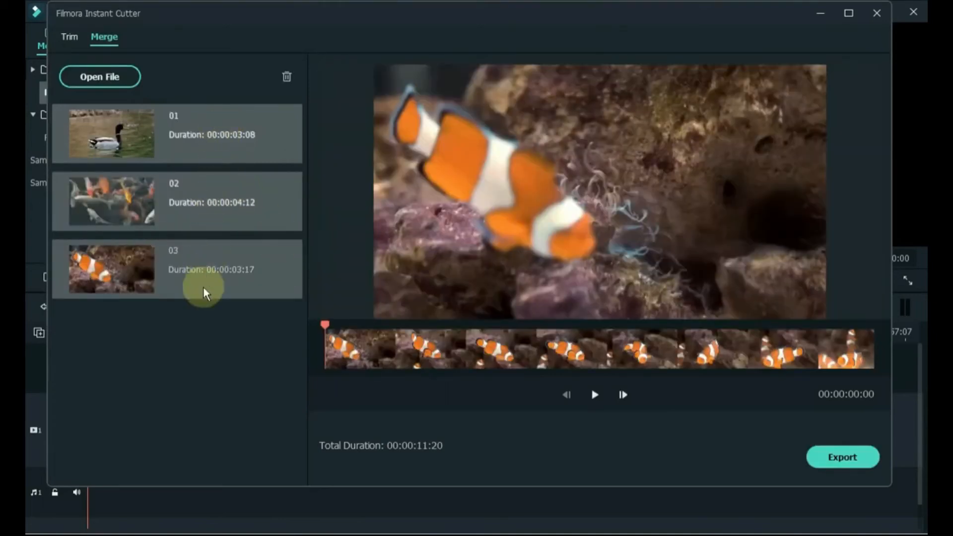
{"action": "left_click", "coordinate": [206, 293]}
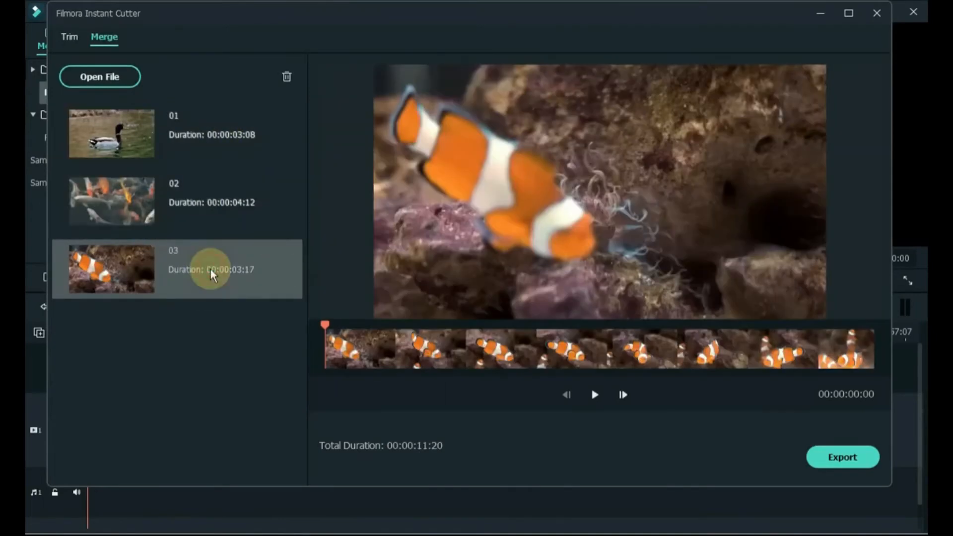
{"action": "left_click", "coordinate": [597, 395]}
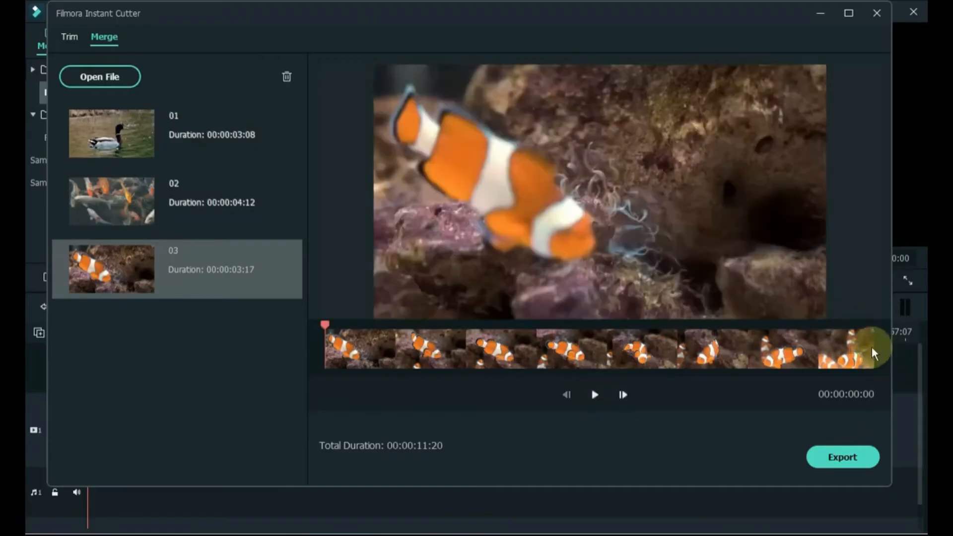
Step: Export the merged clips as My Video to the LosslessPath folder, with Open Output Folder as the action when done
{"action": "left_click", "coordinate": [839, 455]}
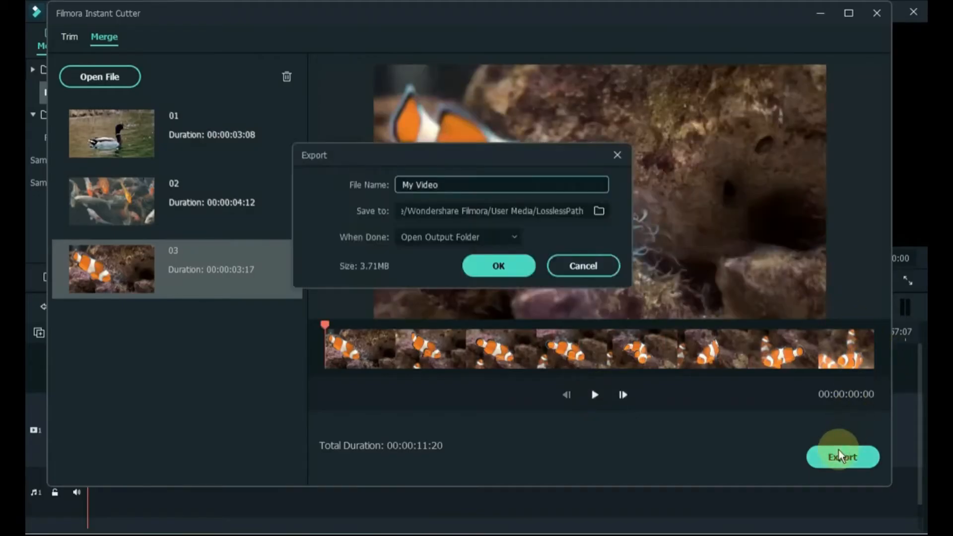
{"action": "left_click", "coordinate": [598, 211]}
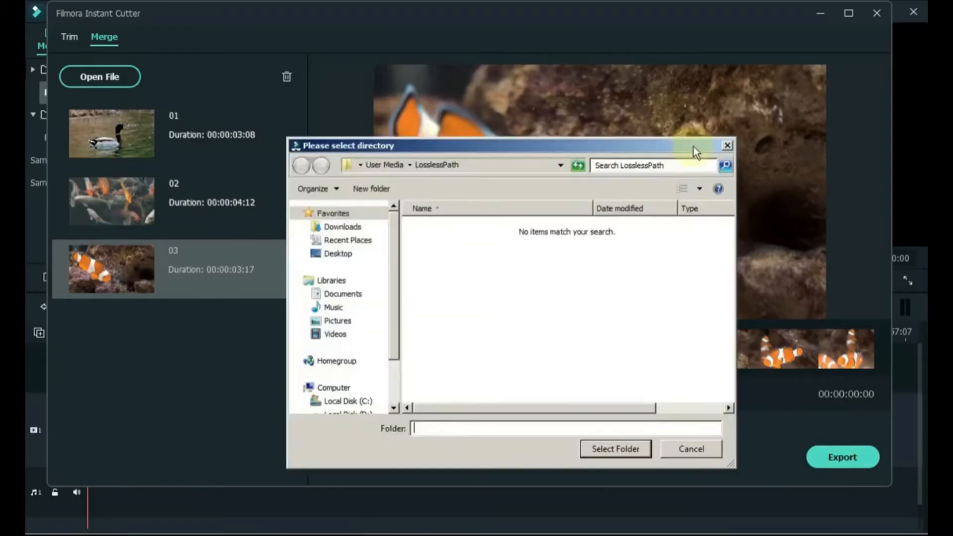
{"action": "left_click", "coordinate": [727, 145]}
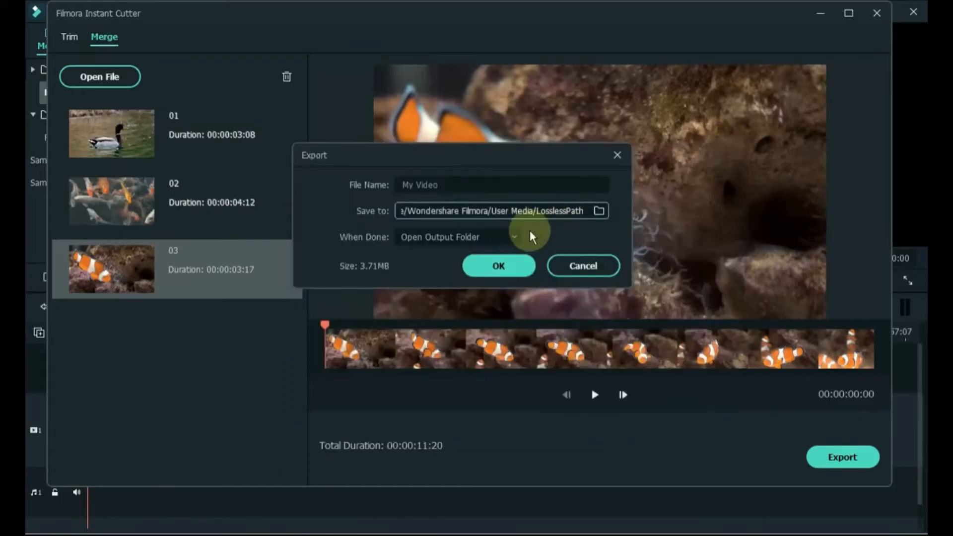
{"action": "left_click", "coordinate": [516, 238]}
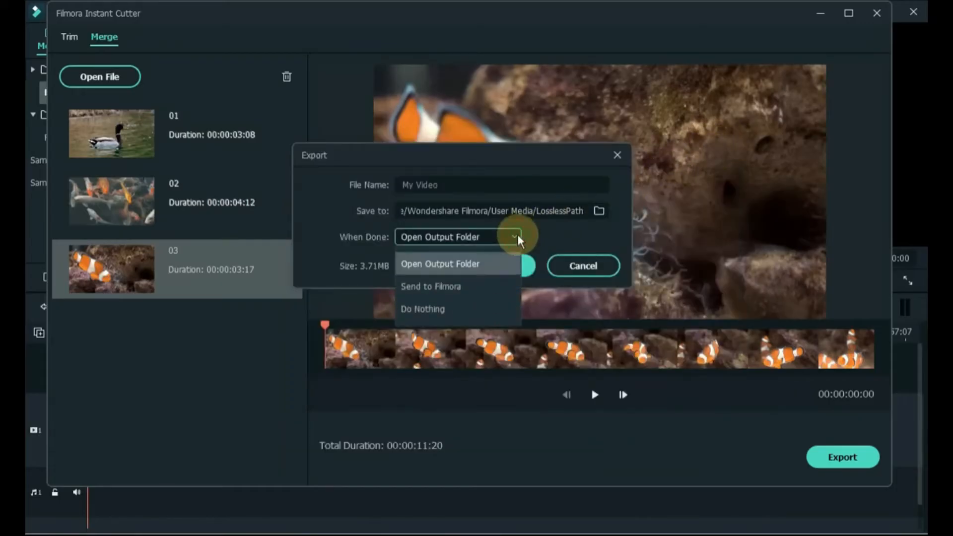
{"action": "left_click", "coordinate": [479, 268]}
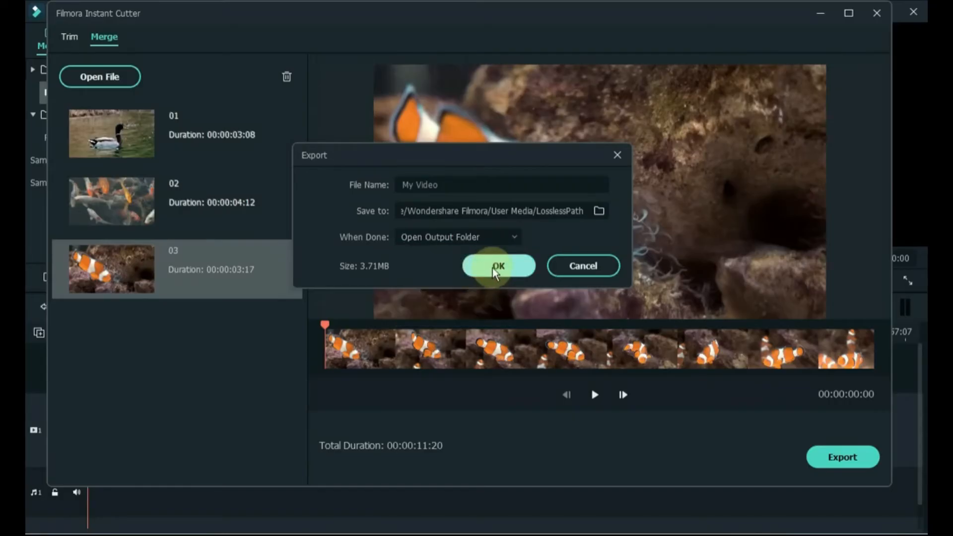
{"action": "left_click", "coordinate": [496, 268]}
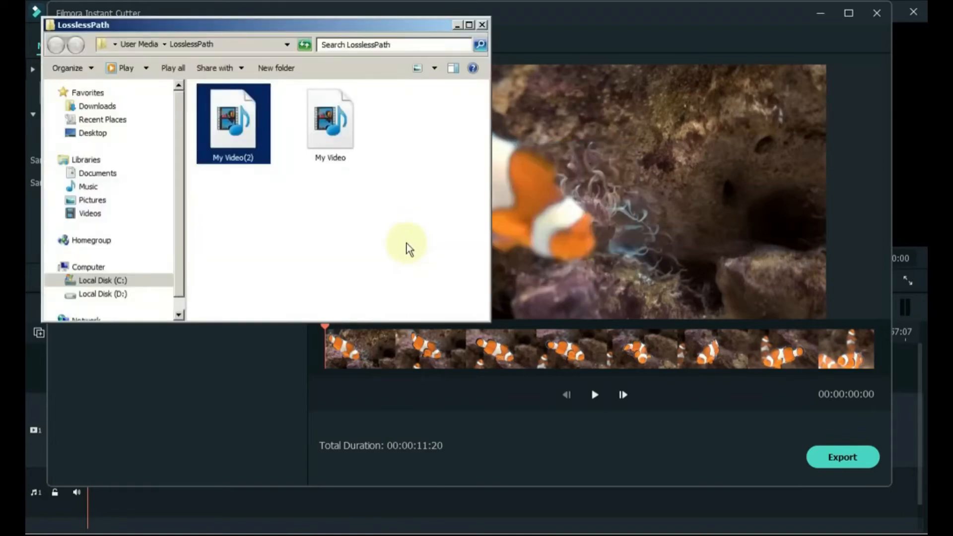
Step: Open the exported My Video(2) file with VLC media player to watch the merged result
{"action": "right_click", "coordinate": [227, 119]}
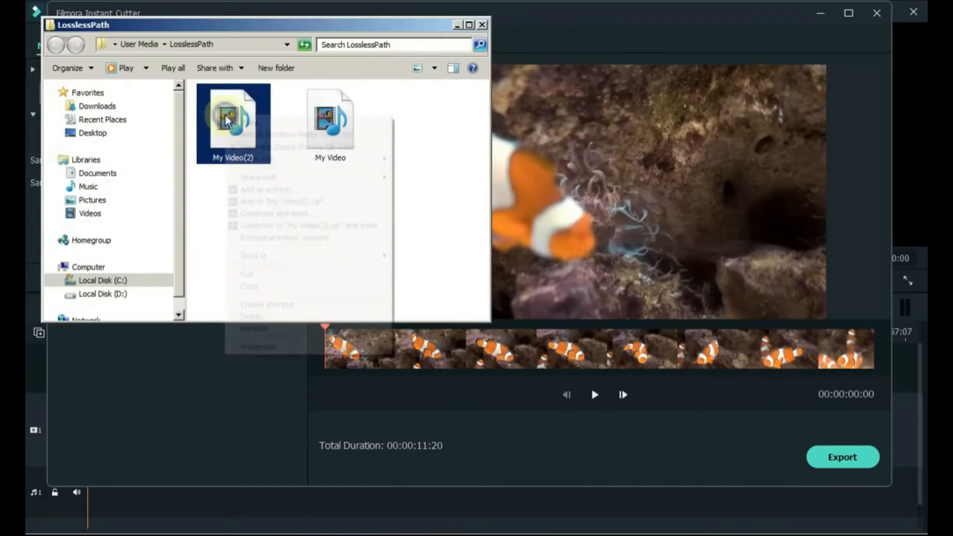
{"action": "mouse_move", "coordinate": [346, 165]}
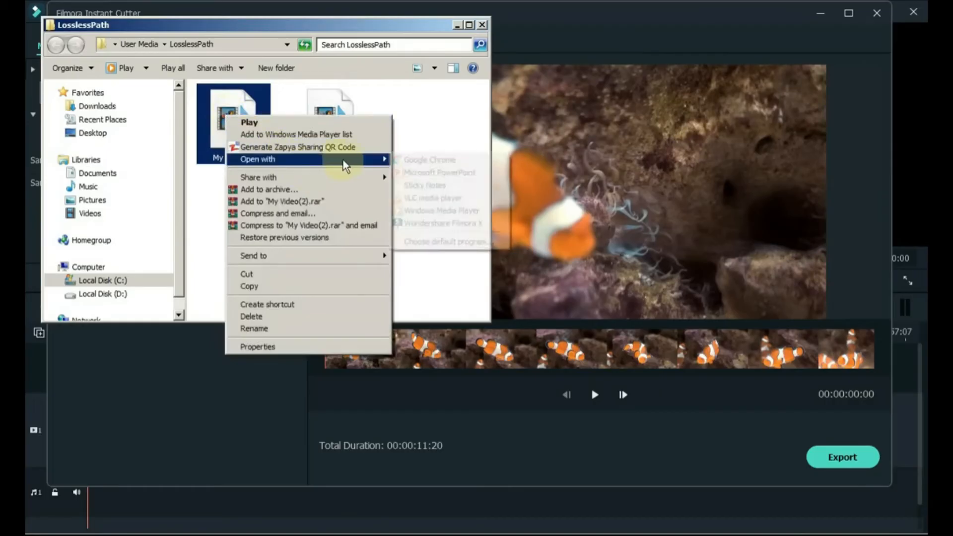
{"action": "left_click", "coordinate": [404, 198]}
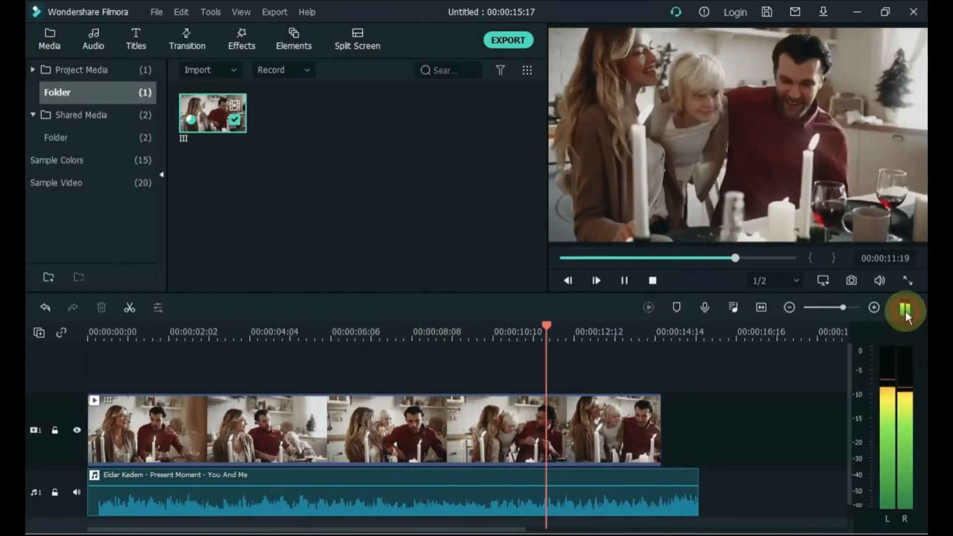
Step: Show and hide the audio meter while playing the timeline to check the audio levels
{"action": "left_click", "coordinate": [905, 310]}
{"action": "key", "text": "space"}
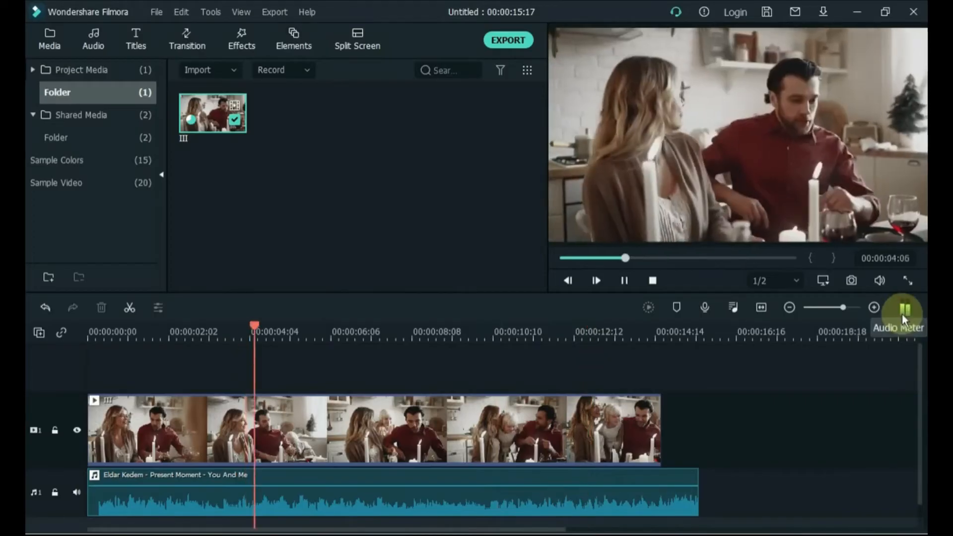
{"action": "left_click", "coordinate": [904, 309]}
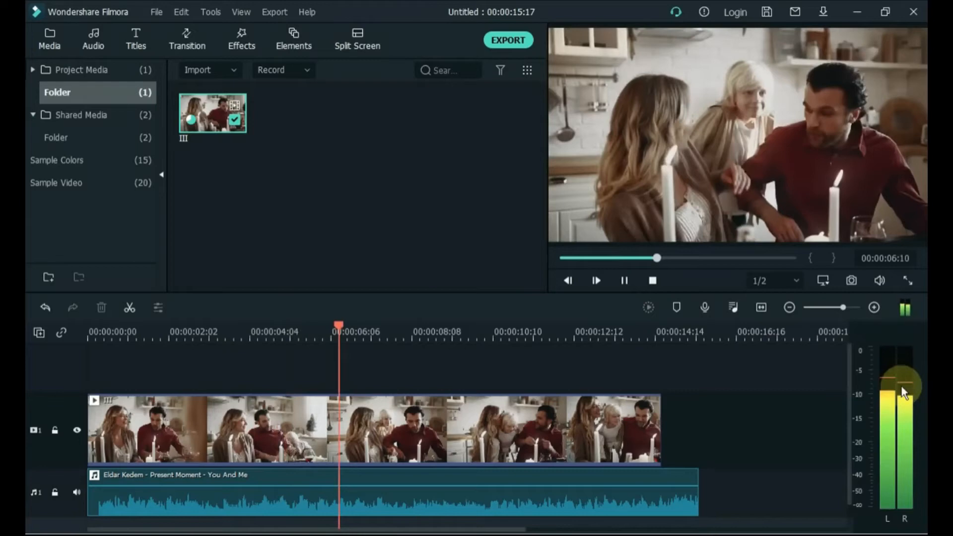
{"action": "left_click", "coordinate": [907, 308]}
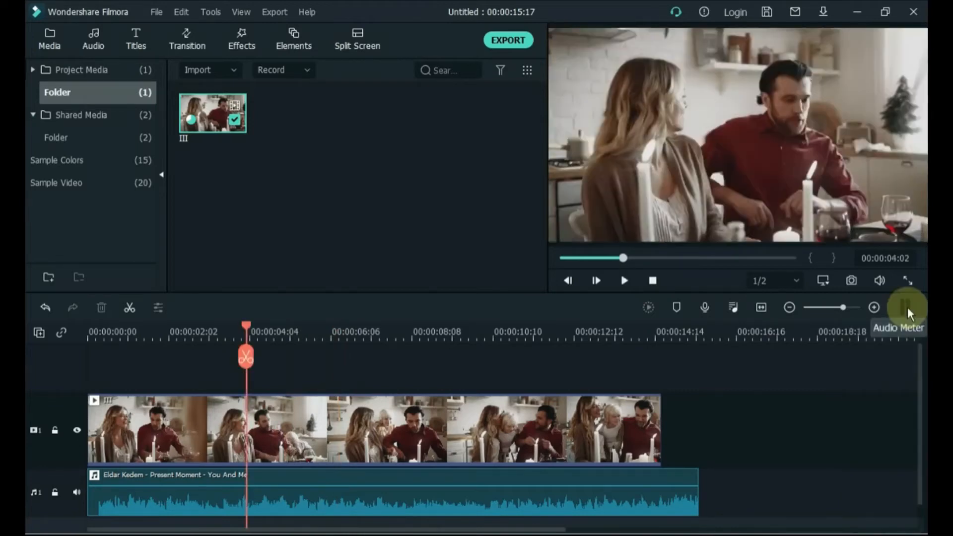
{"action": "key", "text": "space"}
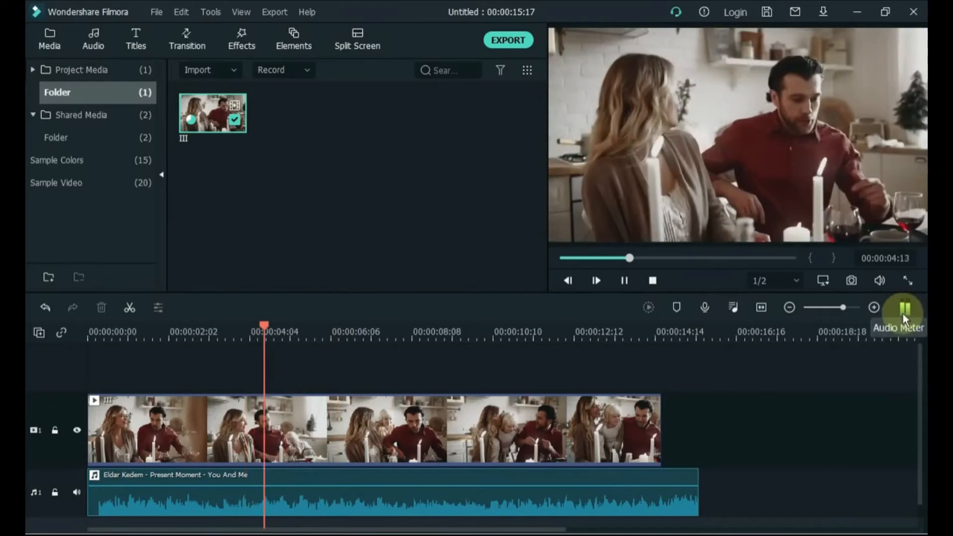
{"action": "left_click", "coordinate": [904, 312]}
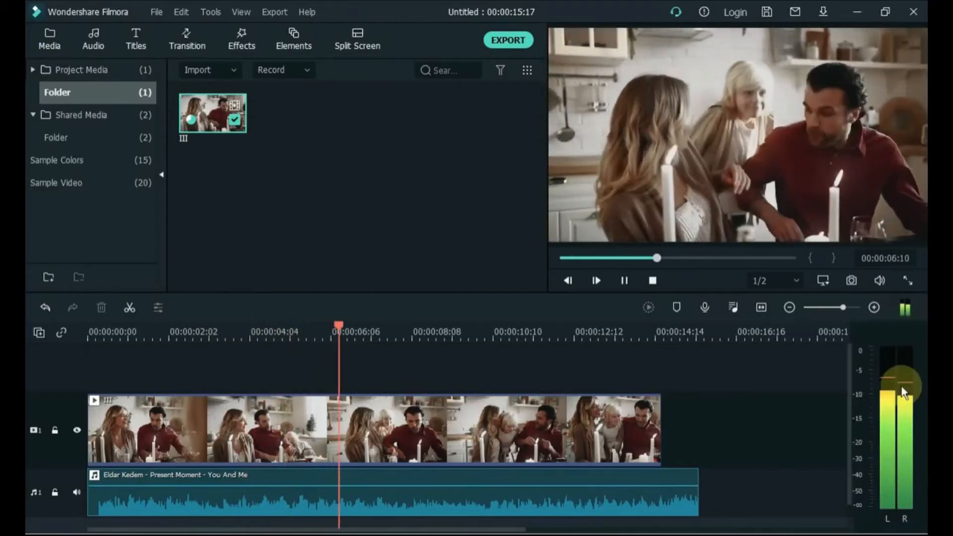
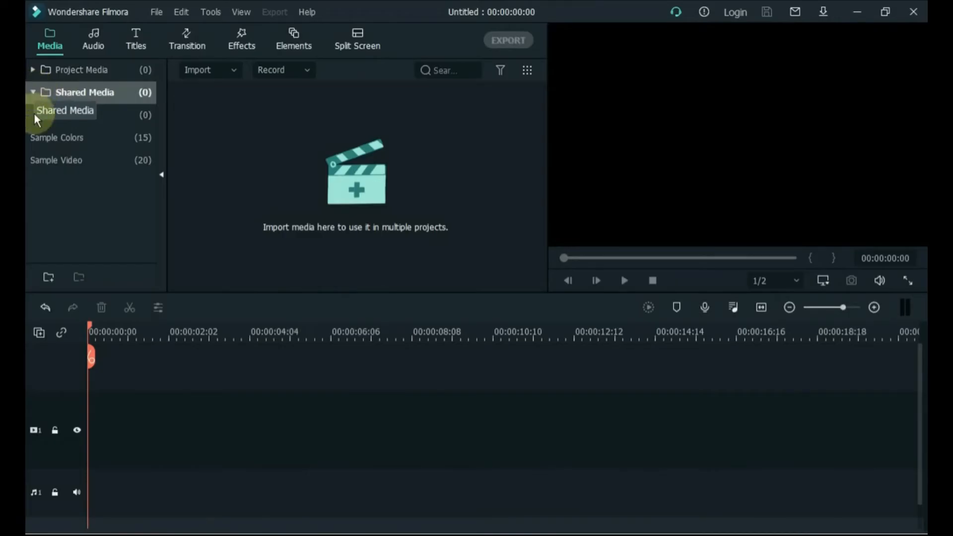
Step: Create three folders under Shared Media named My Videos, My Musics and My Images
{"action": "left_click", "coordinate": [48, 279]}
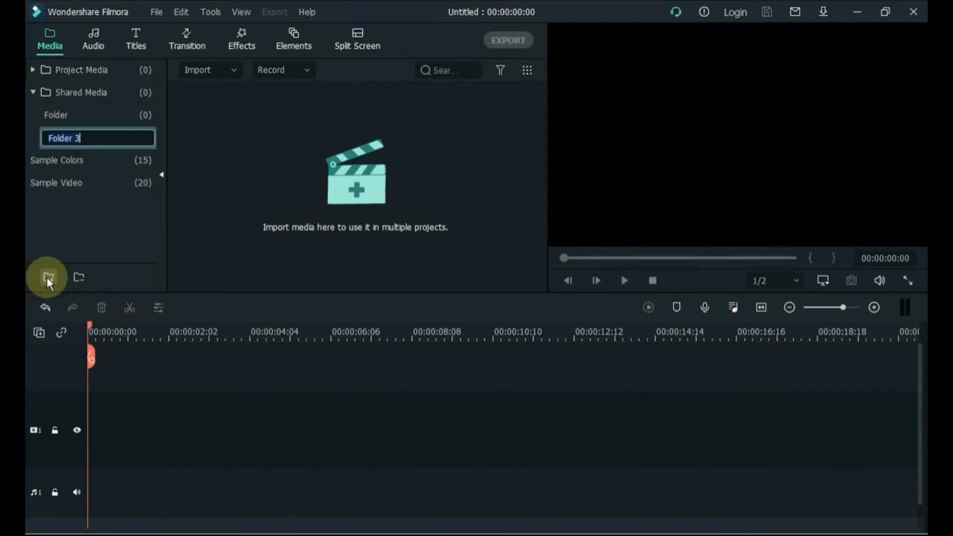
{"action": "type", "text": "My Videos"}
{"action": "key", "text": "Return"}
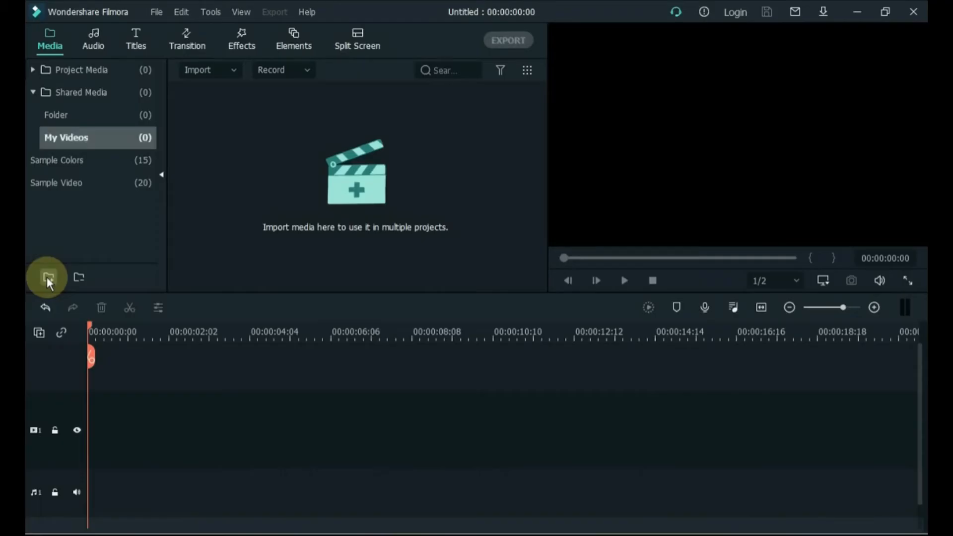
{"action": "left_click", "coordinate": [48, 278]}
{"action": "type", "text": "My "}
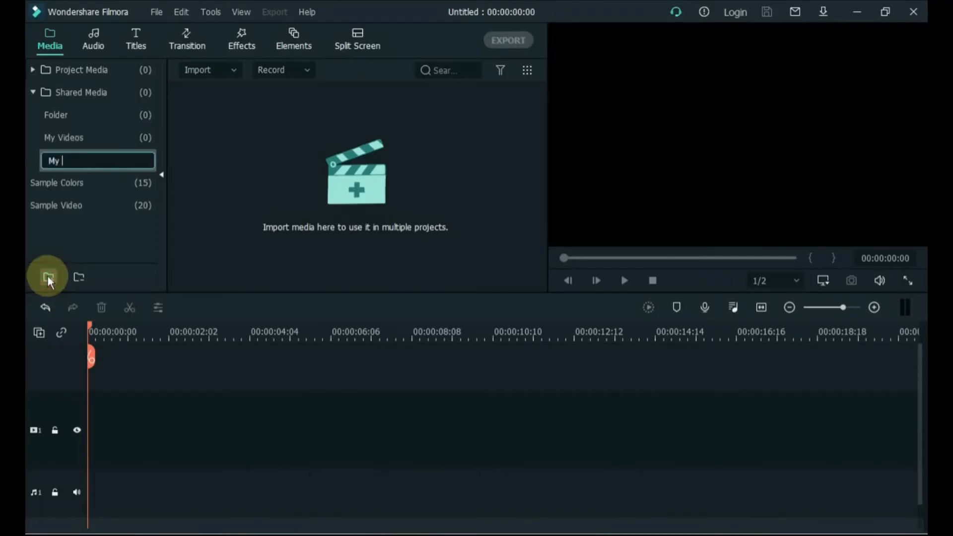
{"action": "type", "text": "Musics"}
{"action": "key", "text": "Return"}
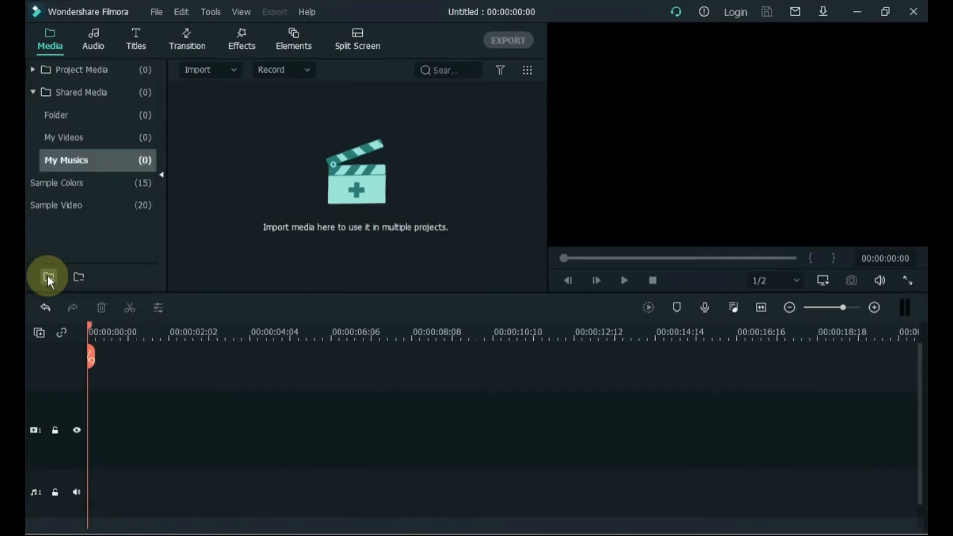
{"action": "left_click", "coordinate": [48, 277]}
{"action": "type", "text": "My "}
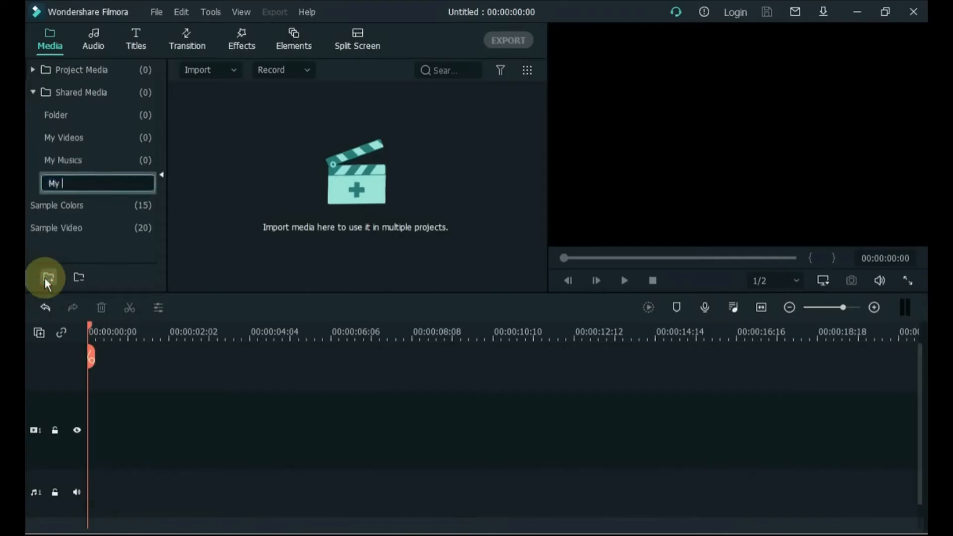
{"action": "type", "text": "Images"}
{"action": "key", "text": "Return"}
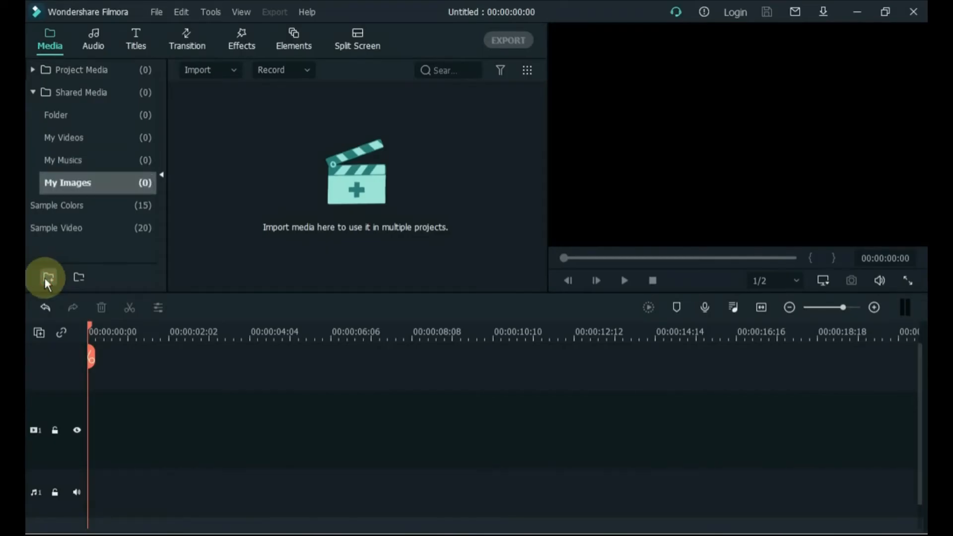
Step: Import a video into the My Videos folder and the Music file into the My Musics folder
{"action": "left_click", "coordinate": [93, 142]}
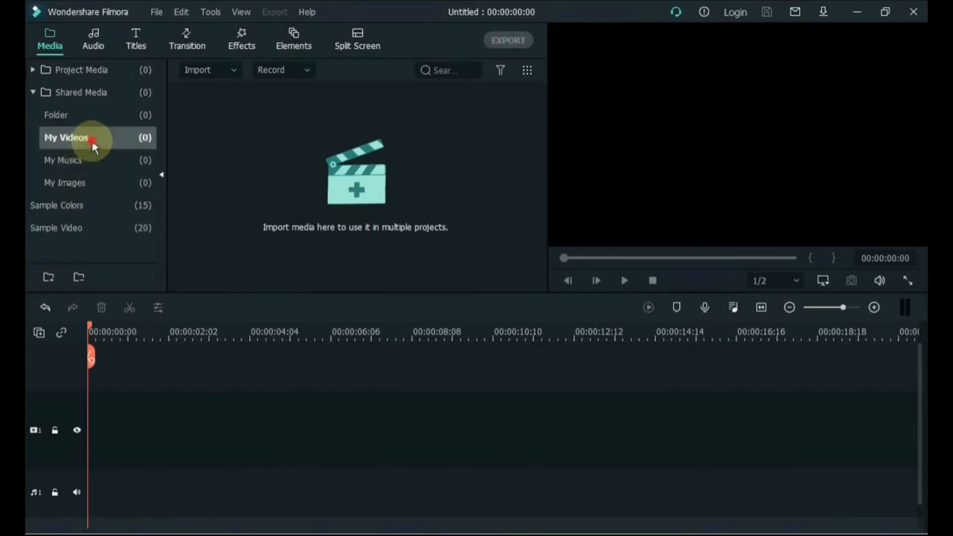
{"action": "left_click_drag", "start_coordinate": [336, 213], "coordinate": [338, 205]}
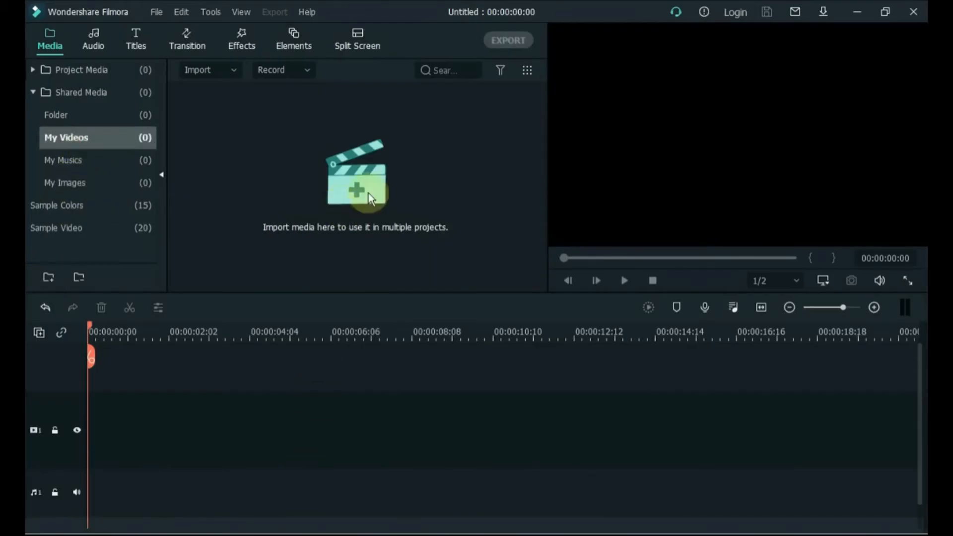
{"action": "left_click", "coordinate": [125, 168]}
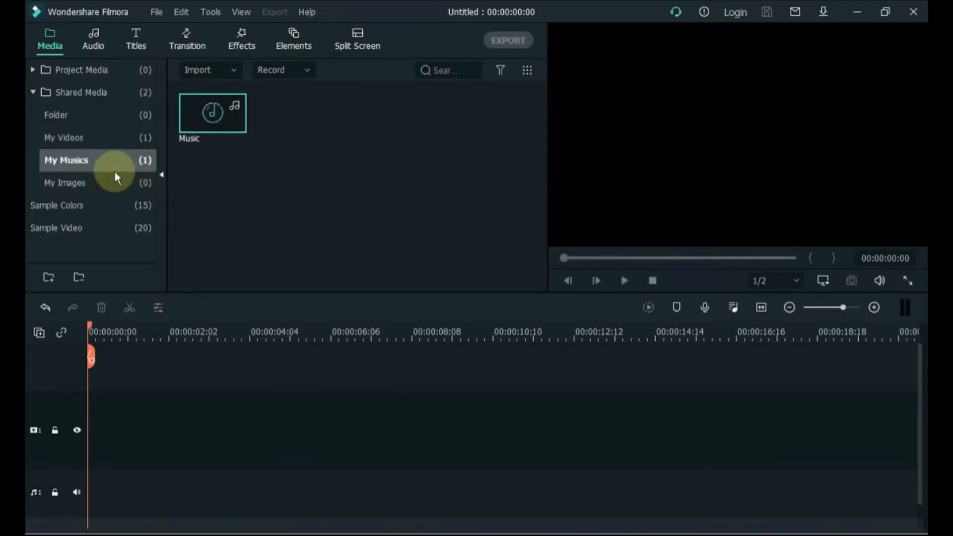
Step: Import three images into the My Images folder and look through the My Musics and My Videos folders
{"action": "left_click", "coordinate": [108, 184]}
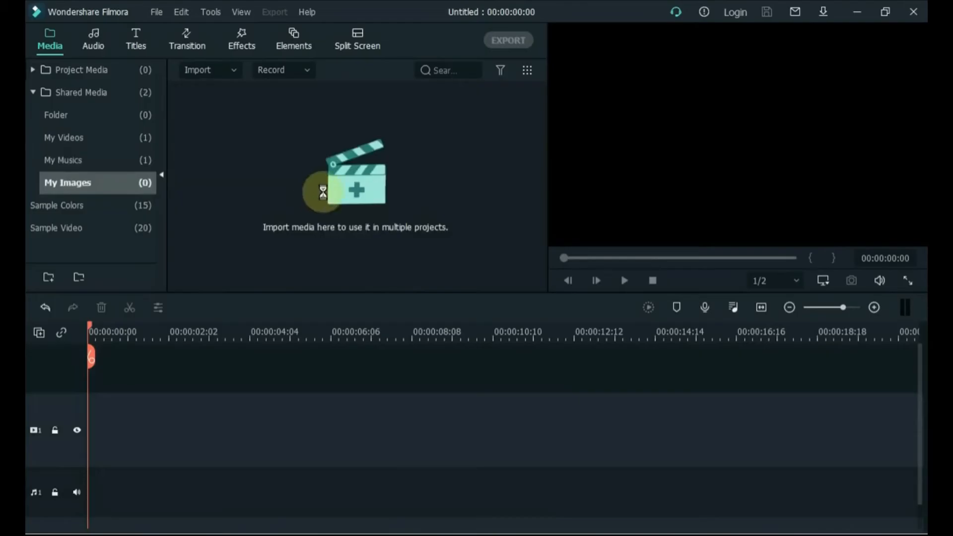
{"action": "left_click_drag", "start_coordinate": [323, 192], "coordinate": [323, 191]}
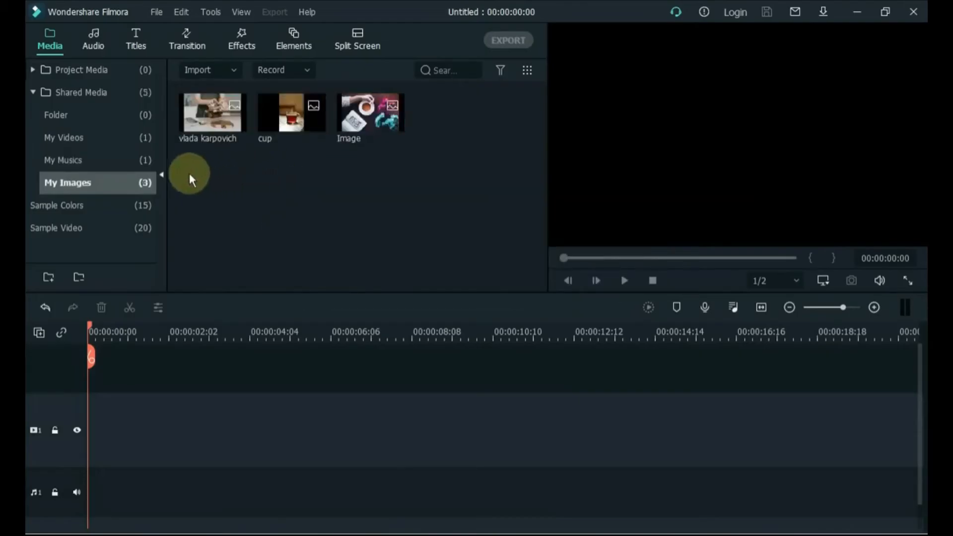
{"action": "left_click", "coordinate": [144, 162]}
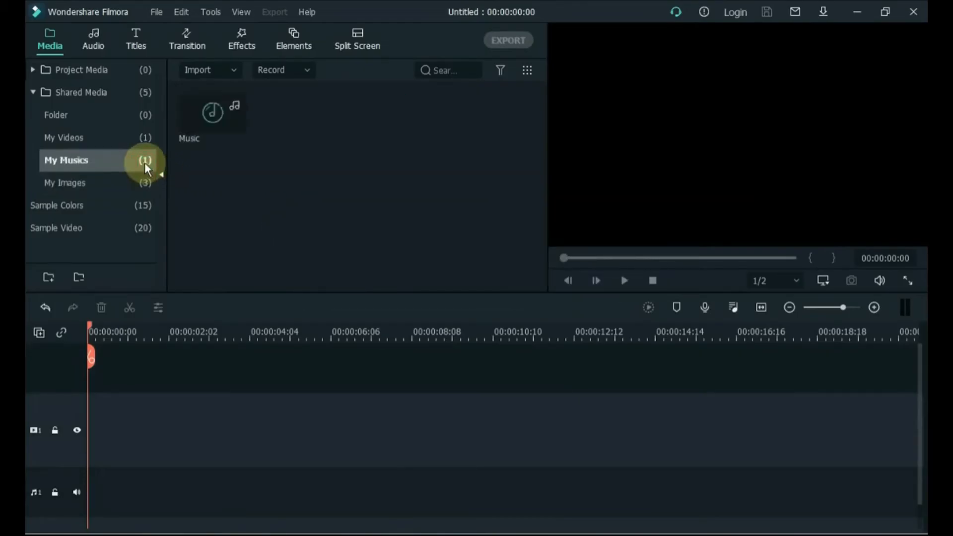
{"action": "left_click", "coordinate": [130, 139]}
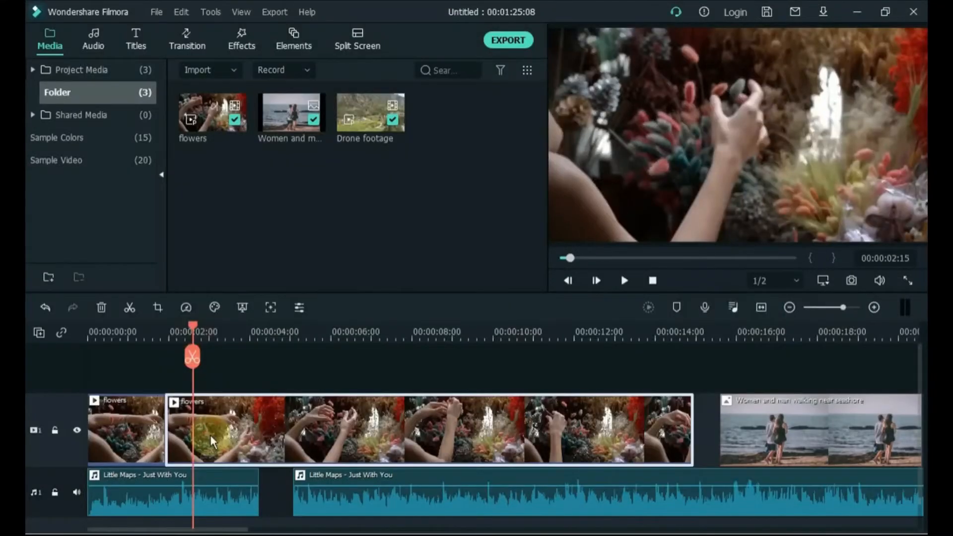
Step: Split the second flowers clip at 00:00:02:15 and delete the short piece before the cut
{"action": "left_click", "coordinate": [210, 436]}
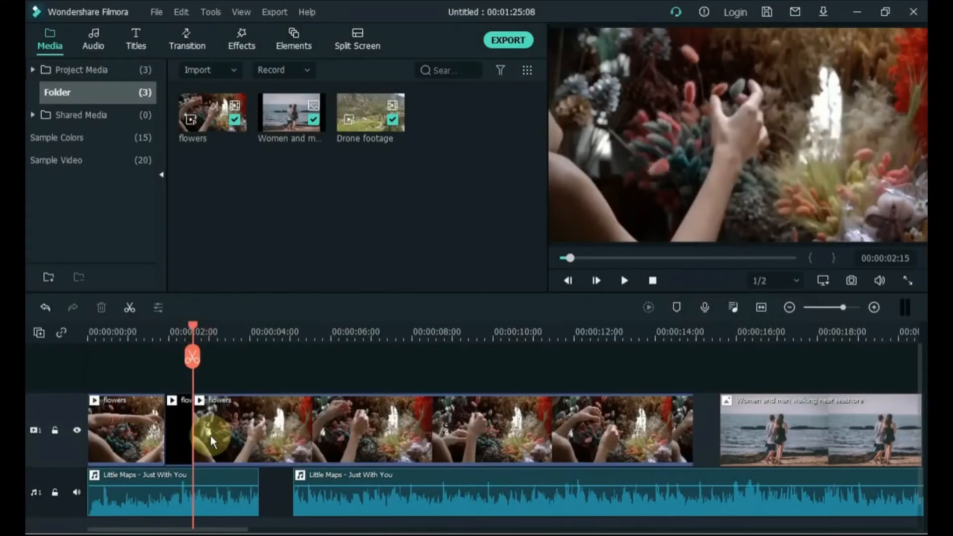
{"action": "left_click", "coordinate": [182, 433]}
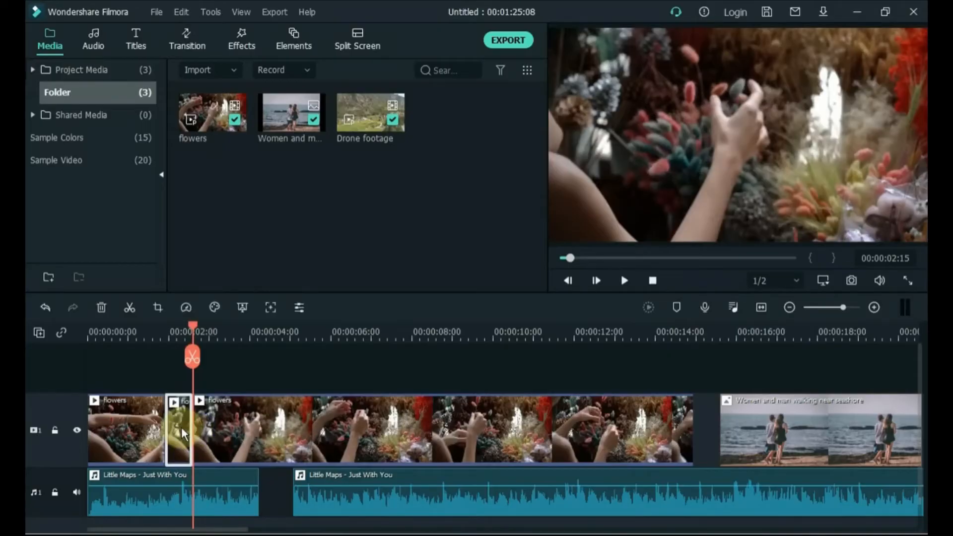
{"action": "key", "text": "ctrl+z"}
{"action": "key", "text": "Delete"}
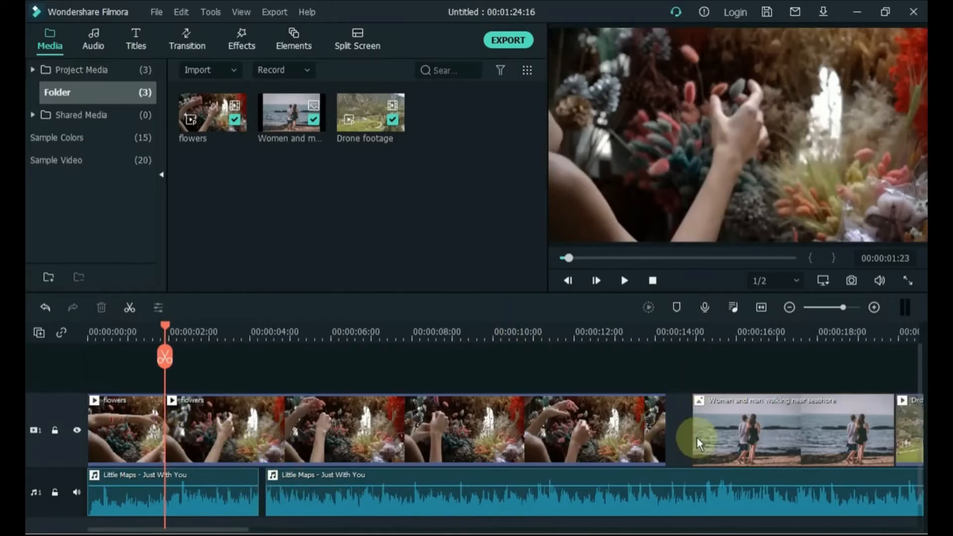
Step: Undo the deletion, turn off Auto Ripple, and delete the short flowers piece and the longer flowers clip after it
{"action": "key", "text": "ctrl+z"}
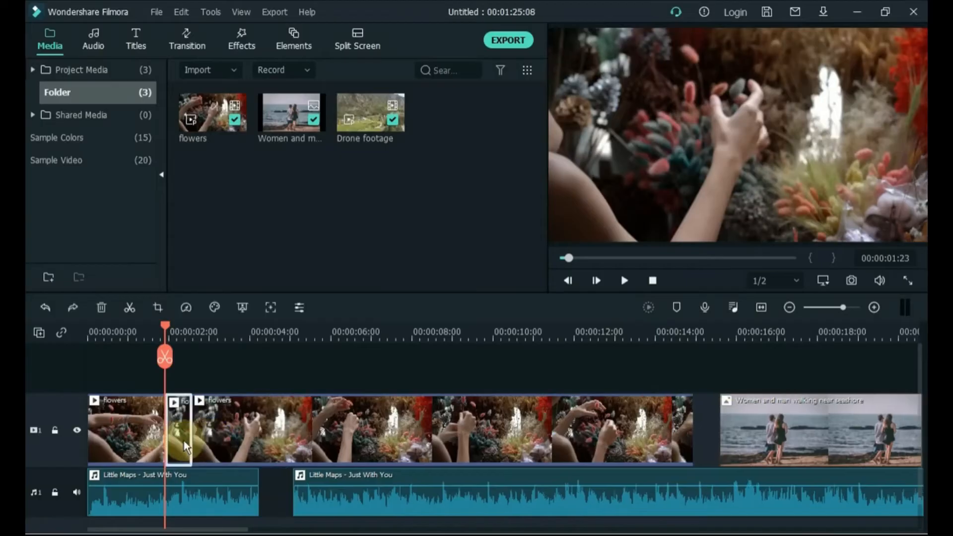
{"action": "left_click", "coordinate": [61, 332]}
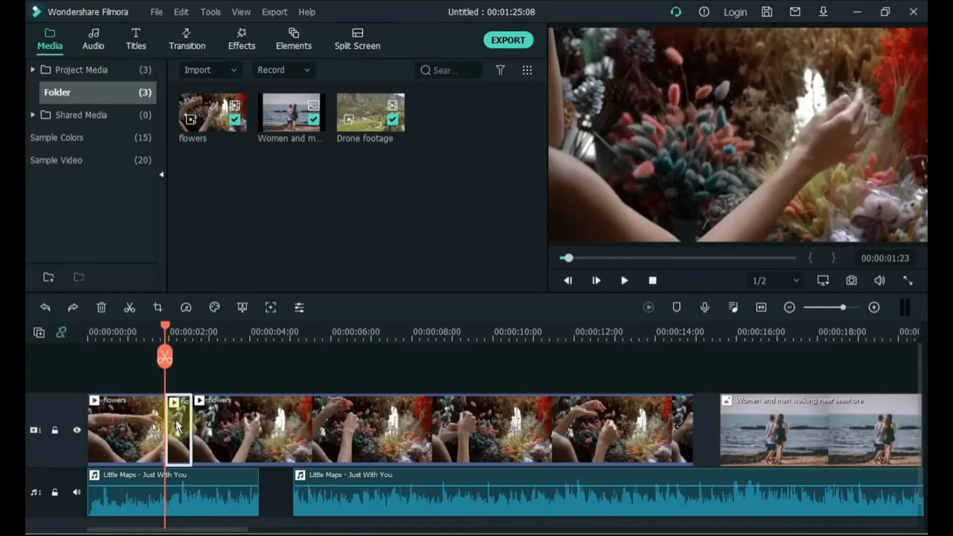
{"action": "key", "text": "Delete"}
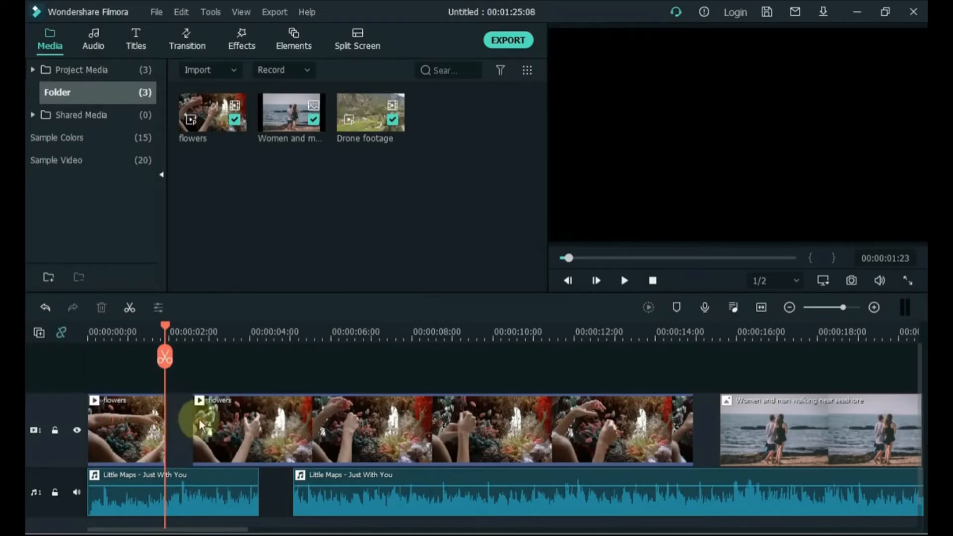
{"action": "left_click", "coordinate": [306, 445]}
{"action": "key", "text": "Delete"}
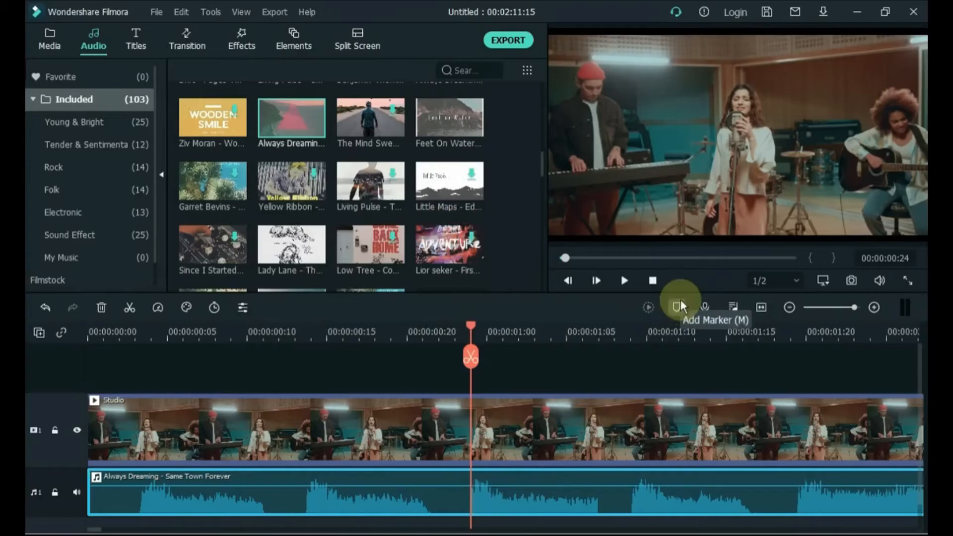
Step: Add markers to the Always Dreaming audio clip and the Studio video clip at 00:00:00:24 and 00:00:00:13
{"action": "left_click", "coordinate": [678, 306]}
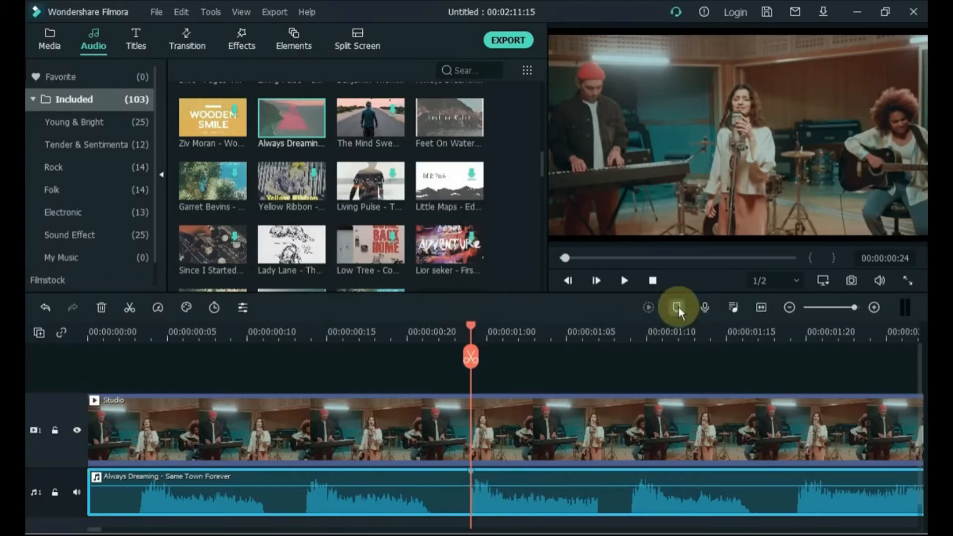
{"action": "left_click", "coordinate": [449, 409]}
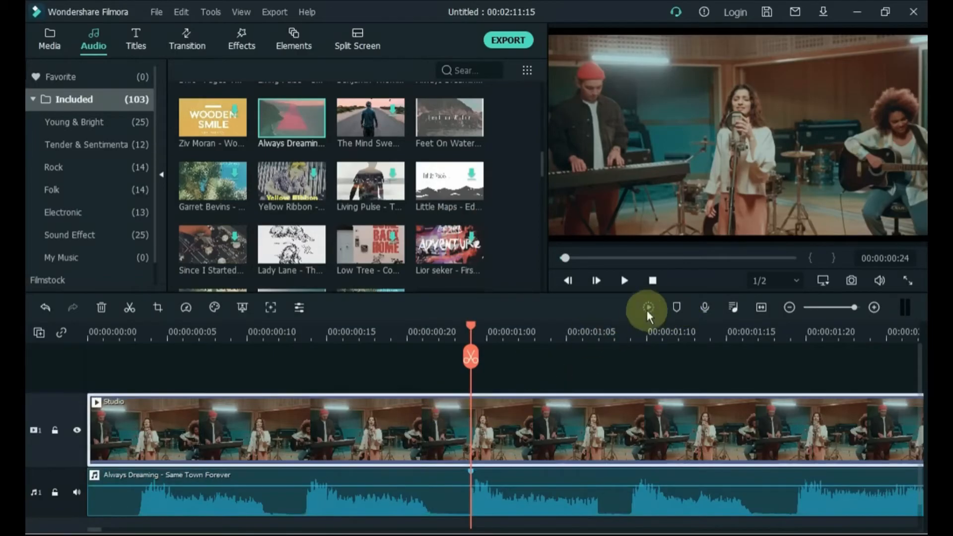
{"action": "left_click", "coordinate": [675, 307]}
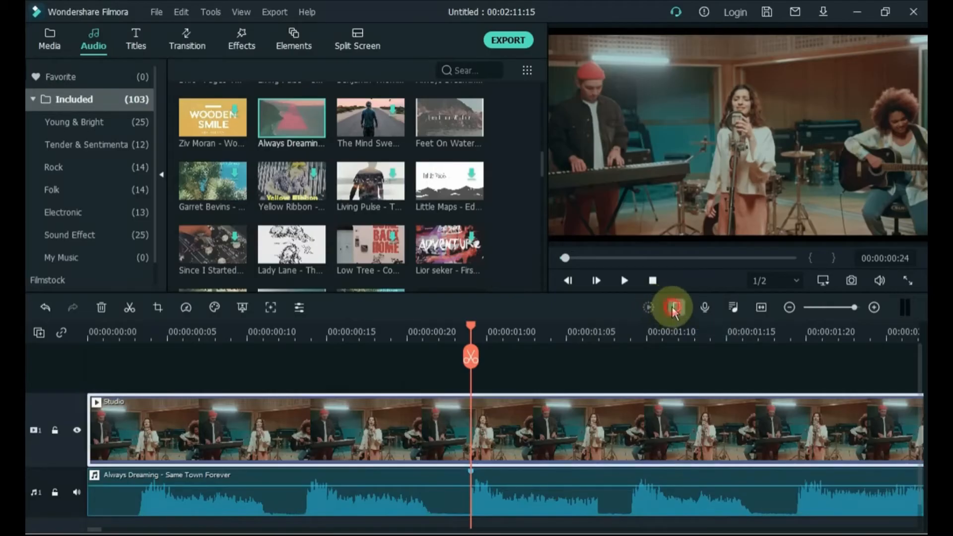
{"action": "left_click", "coordinate": [297, 329]}
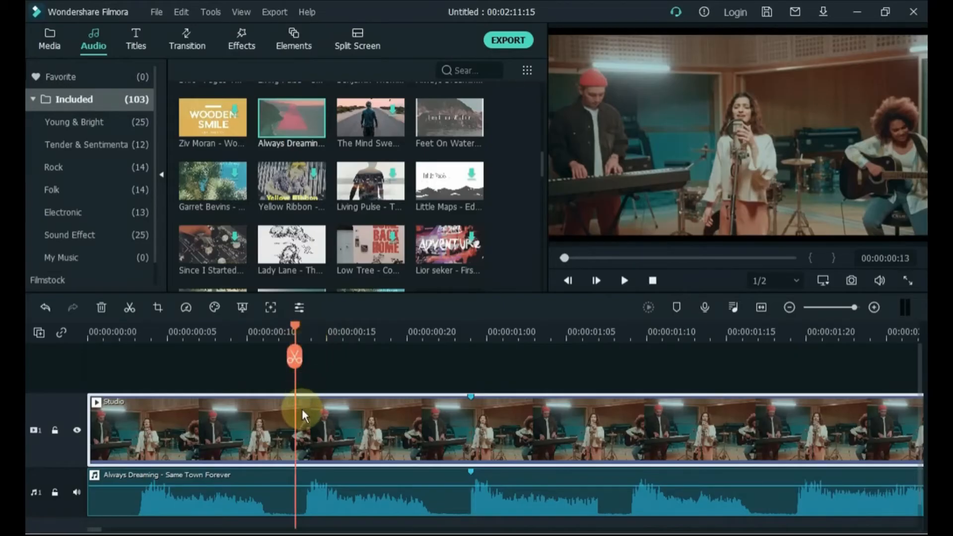
{"action": "left_click", "coordinate": [296, 502]}
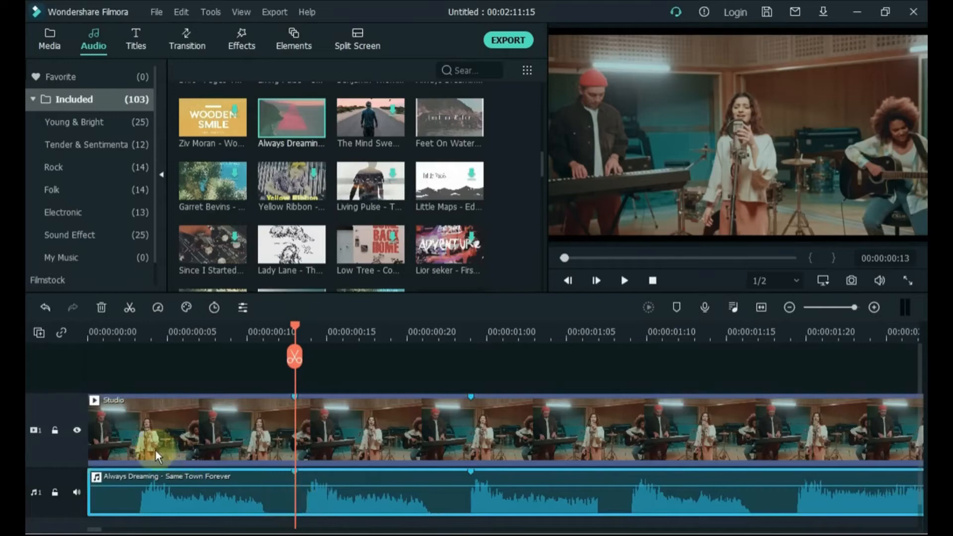
Step: Add markers to the Studio video and audio clips at 00:00:00:02, and jump to the video marker at 00:00:00:13
{"action": "left_click", "coordinate": [120, 332]}
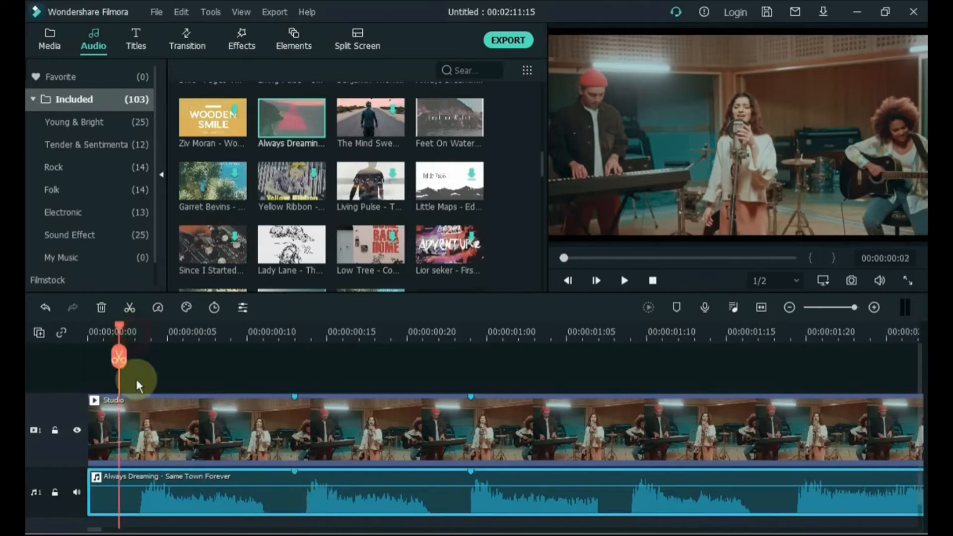
{"action": "left_click", "coordinate": [140, 426]}
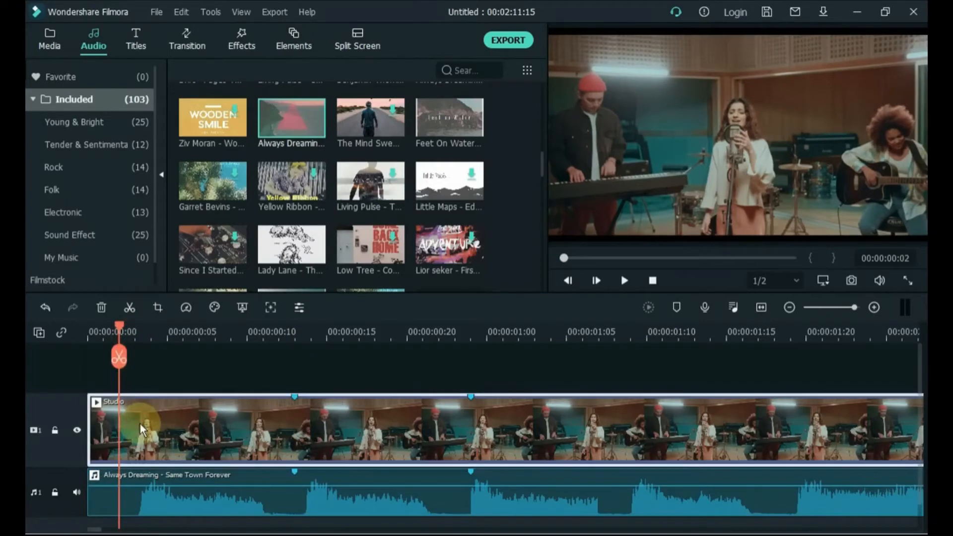
{"action": "left_click", "coordinate": [124, 490]}
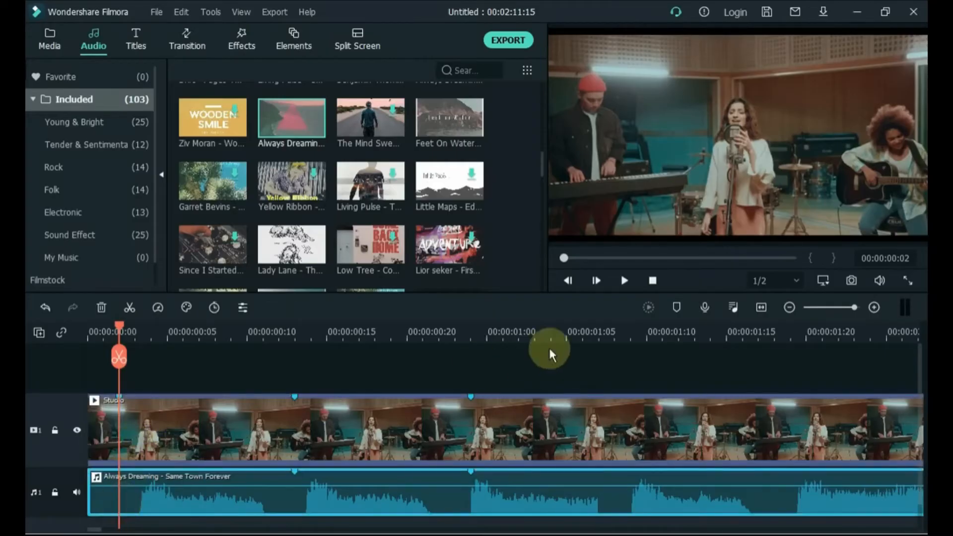
{"action": "left_click", "coordinate": [678, 309]}
{"action": "left_click", "coordinate": [295, 396]}
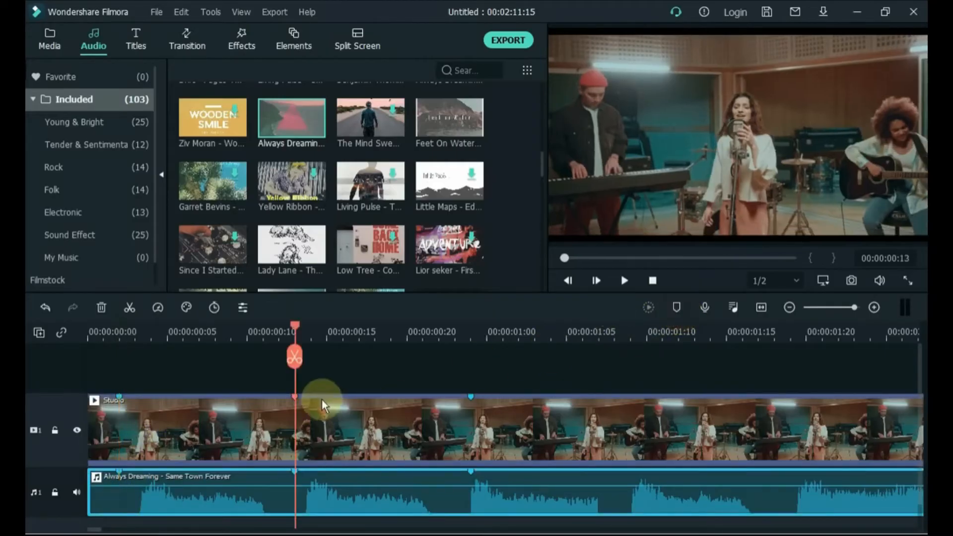
Step: Delete the marker at 00:00:00:13 on the Studio video clip
{"action": "right_click", "coordinate": [292, 396]}
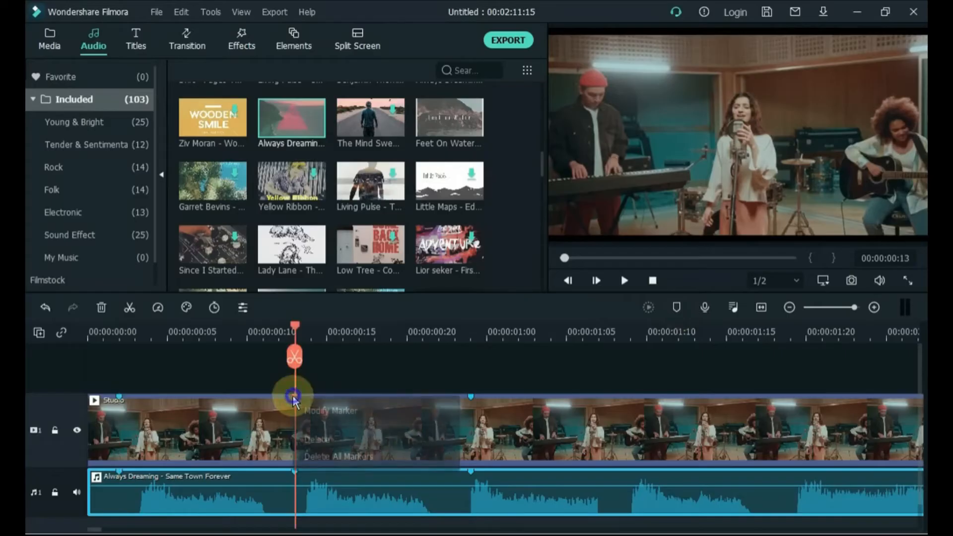
{"action": "left_click", "coordinate": [328, 440]}
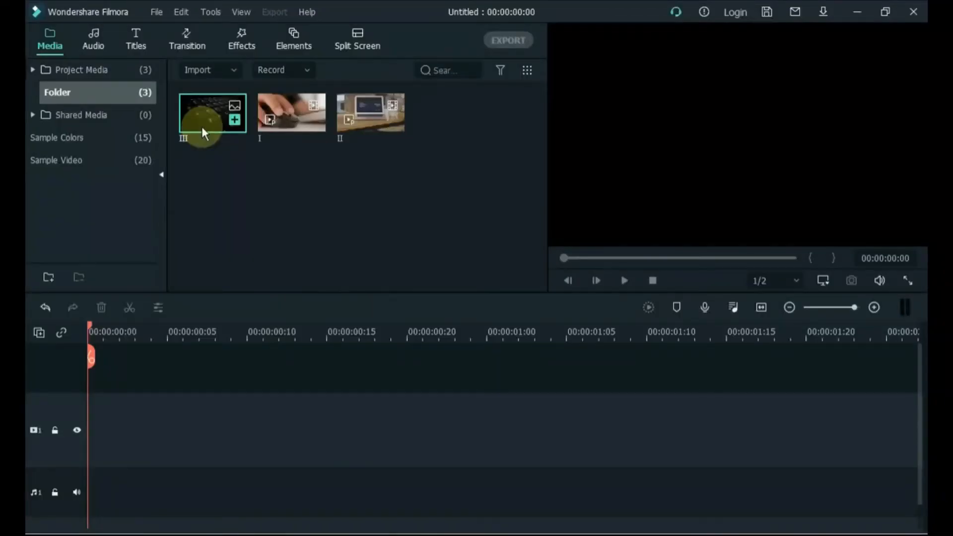
Step: Rename the media files III, I and II in the project folder as Computer Keyboard, Mouse and Laptop
{"action": "right_click", "coordinate": [202, 126]}
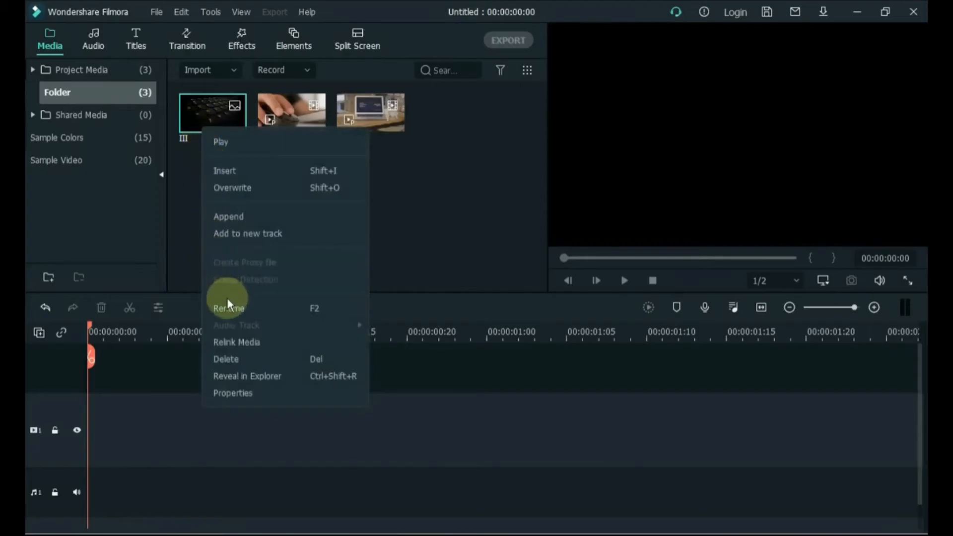
{"action": "left_click", "coordinate": [276, 305]}
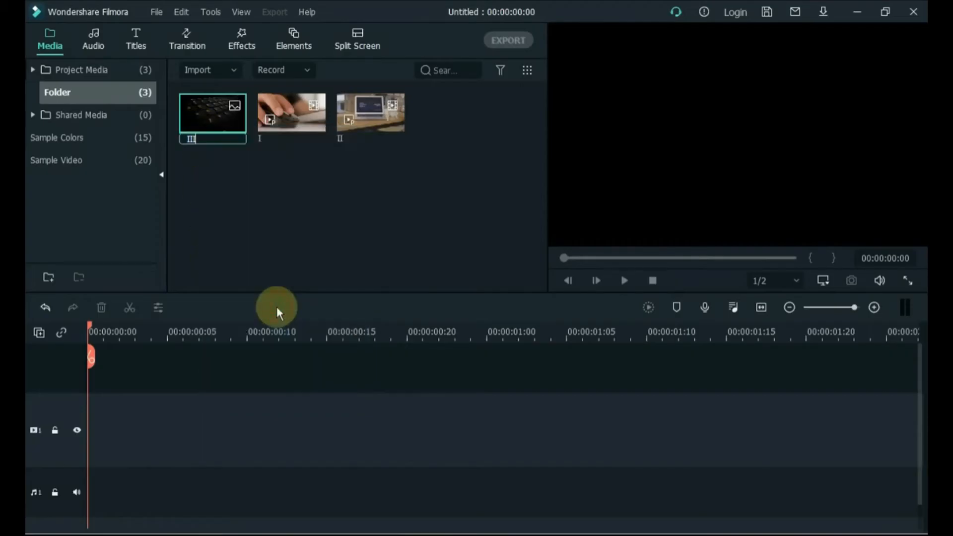
{"action": "type", "text": "Computer Ke"}
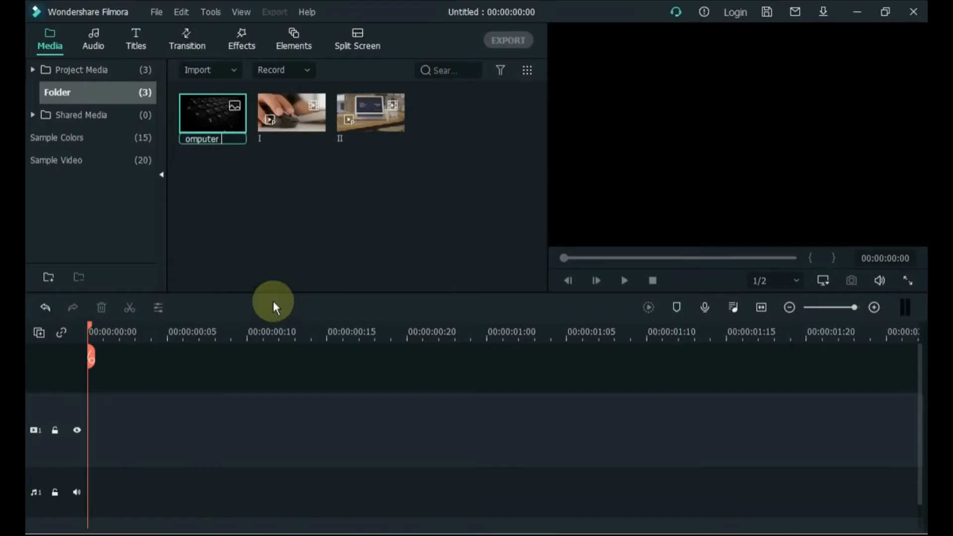
{"action": "type", "text": "yboard"}
{"action": "key", "text": "Tab"}
{"action": "type", "text": "Mouse"}
{"action": "key", "text": "Tab"}
{"action": "type", "text": "La"}
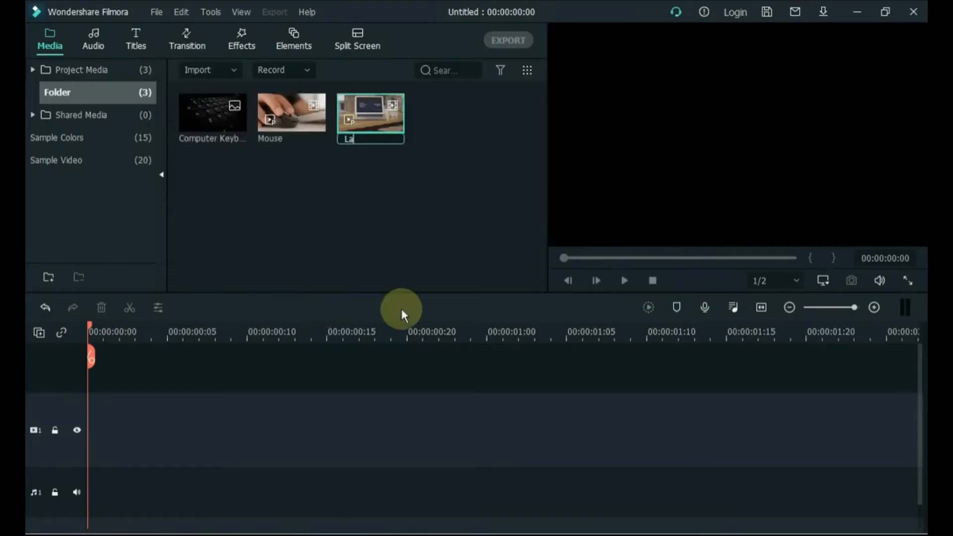
{"action": "type", "text": "ptop"}
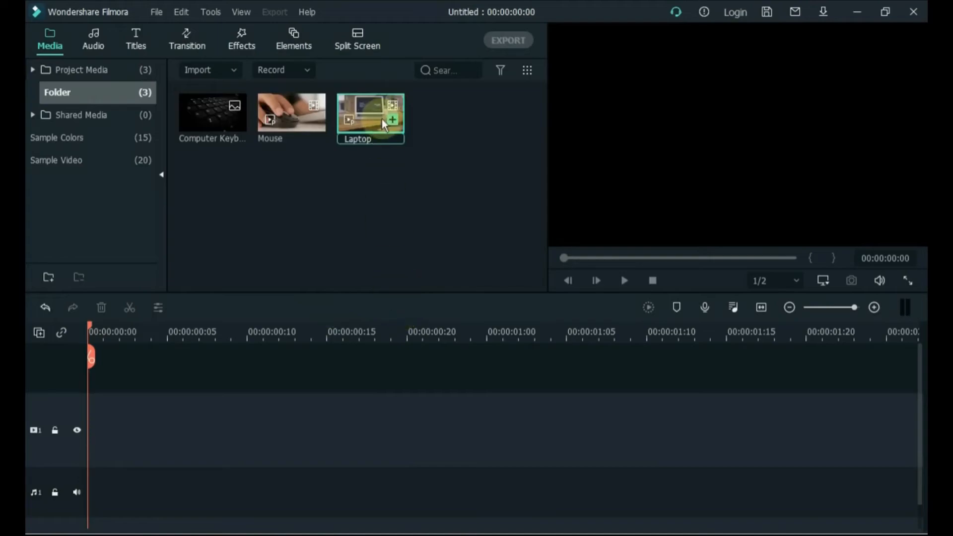
{"action": "key", "text": "Return"}
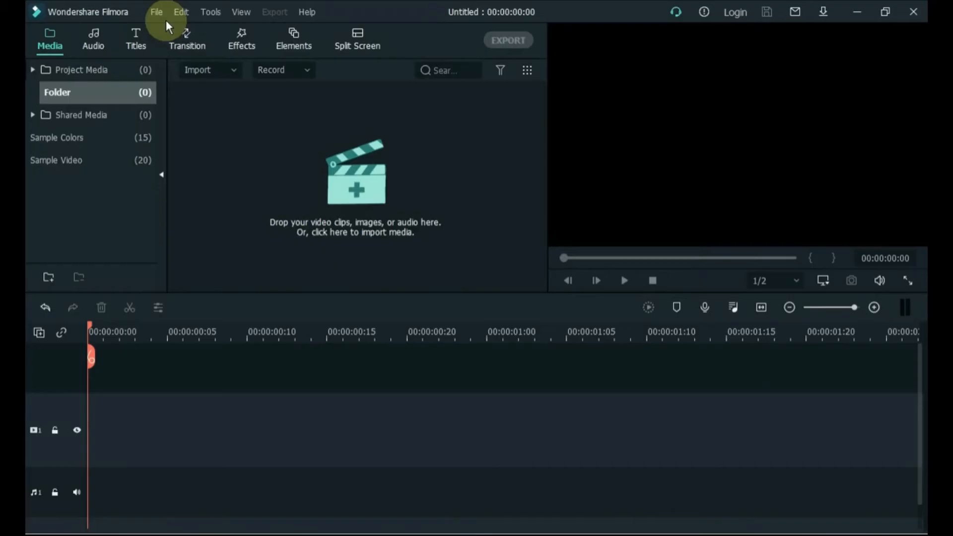
Step: Set the interface language to Spanish (Spain, International Sort) in the preferences
{"action": "left_click", "coordinate": [160, 15]}
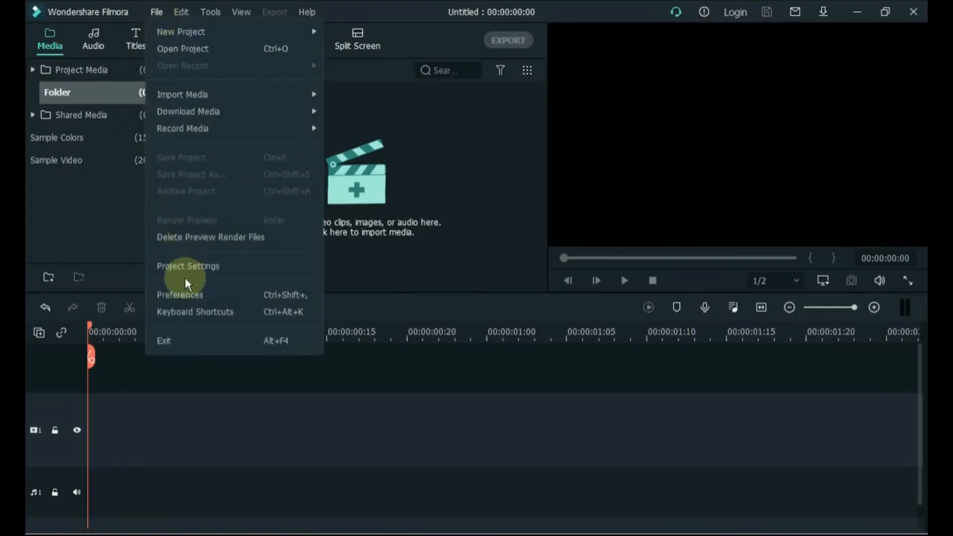
{"action": "left_click", "coordinate": [188, 295]}
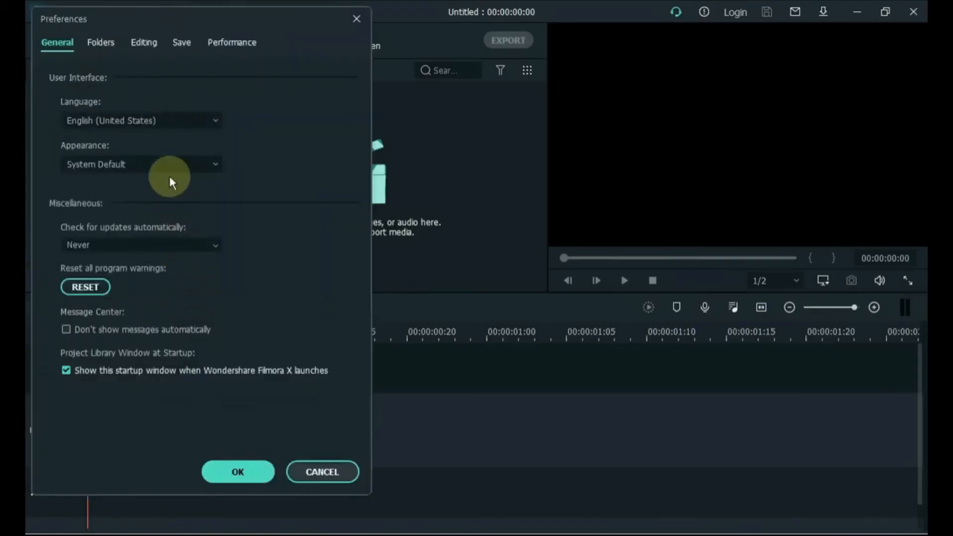
{"action": "left_click", "coordinate": [167, 121]}
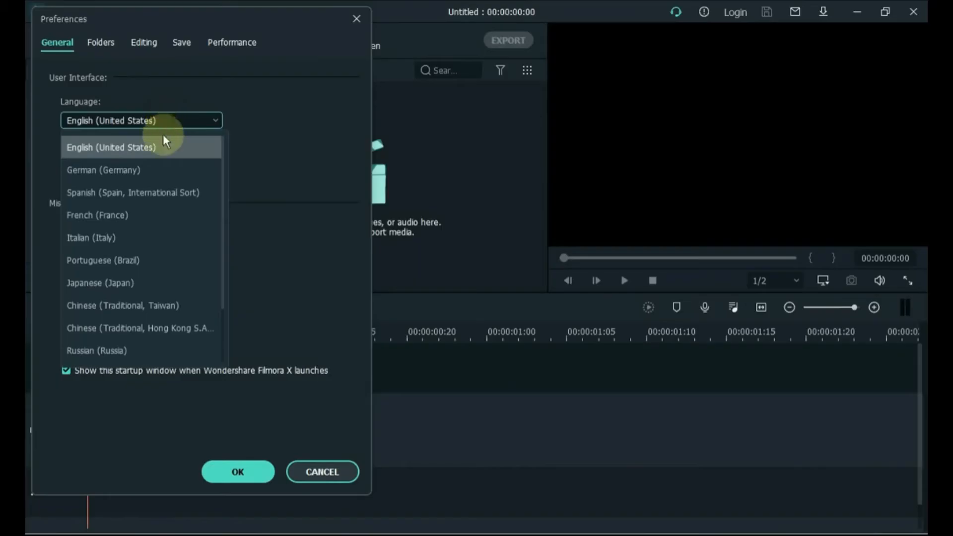
{"action": "left_click", "coordinate": [149, 195]}
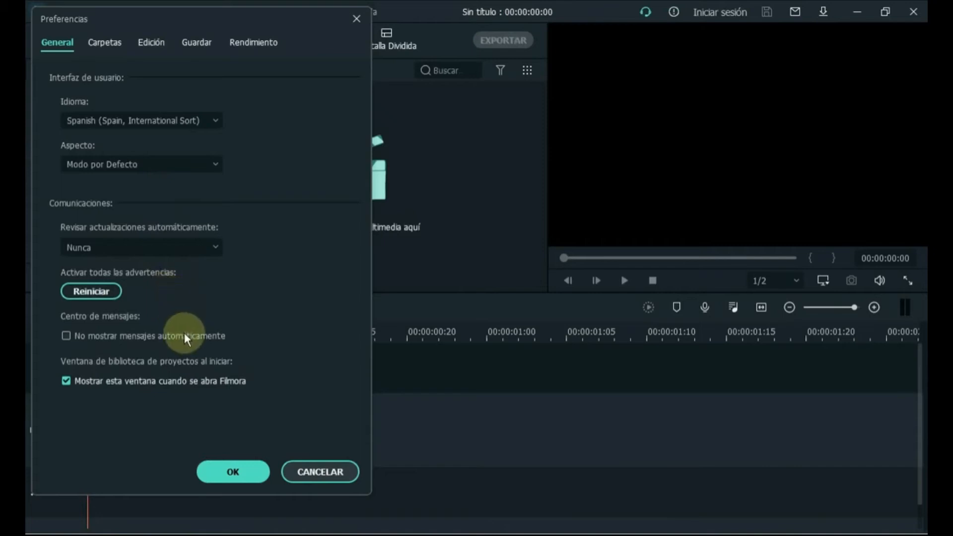
{"action": "left_click", "coordinate": [222, 474]}
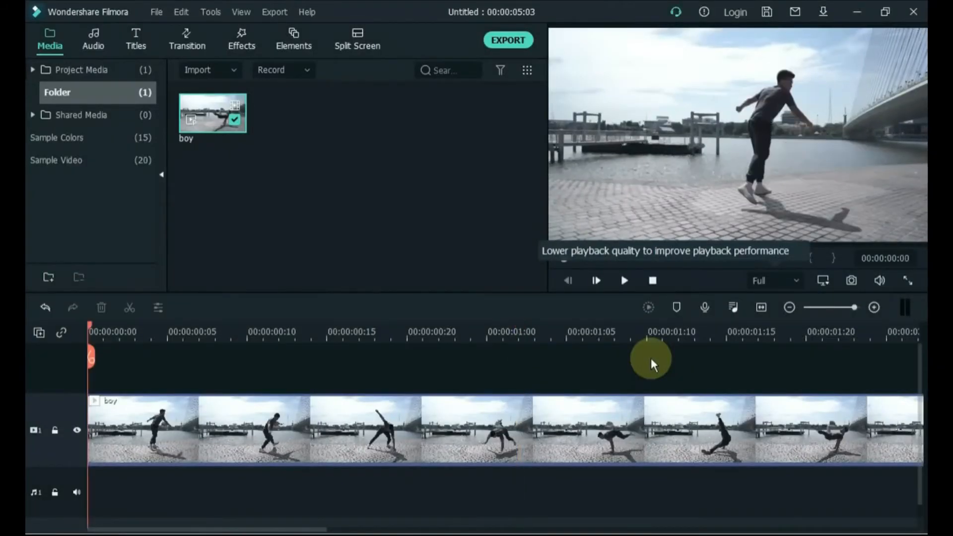
Step: Try preview playback qualities of 1/16 and 1/4 on the boy clip, set the quality to 1/2, and play the preview
{"action": "left_click", "coordinate": [451, 378]}
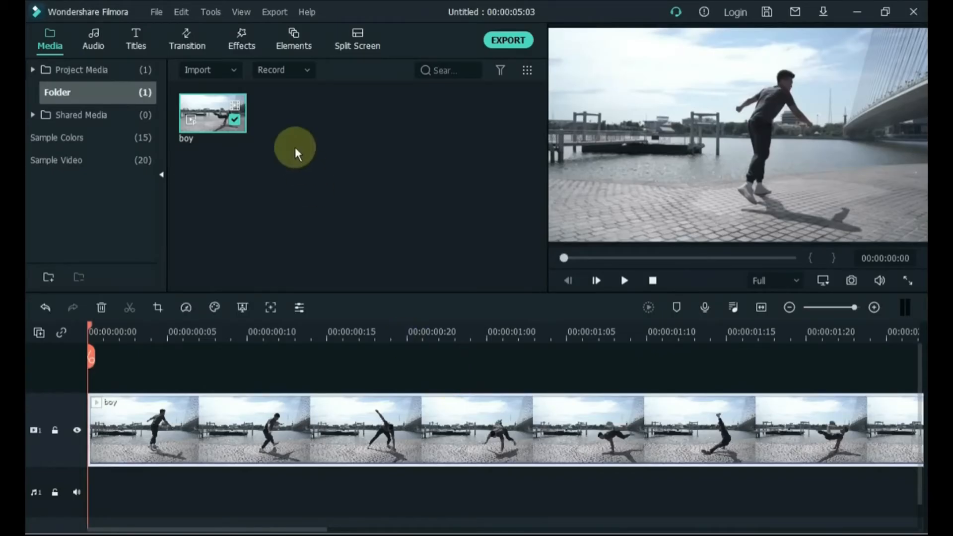
{"action": "left_click", "coordinate": [239, 12]}
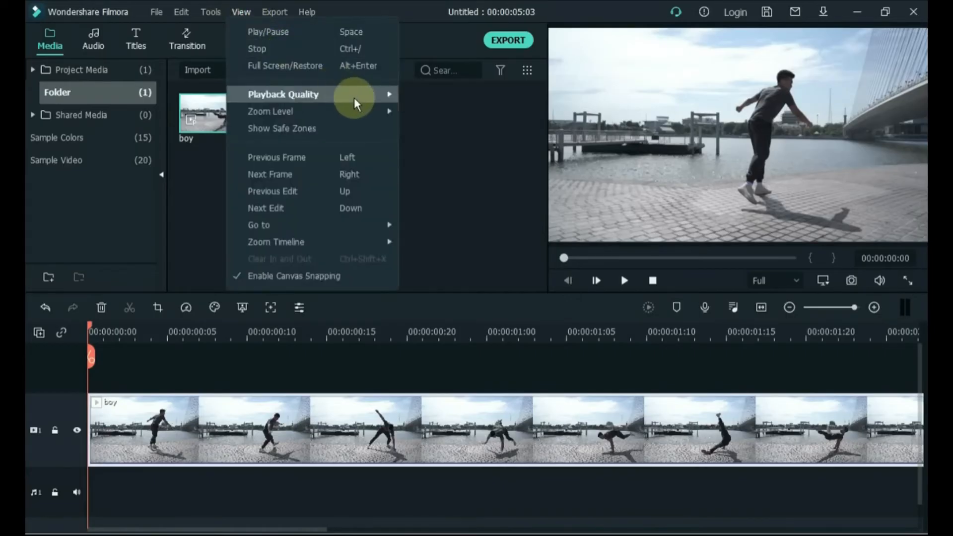
{"action": "mouse_move", "coordinate": [353, 98]}
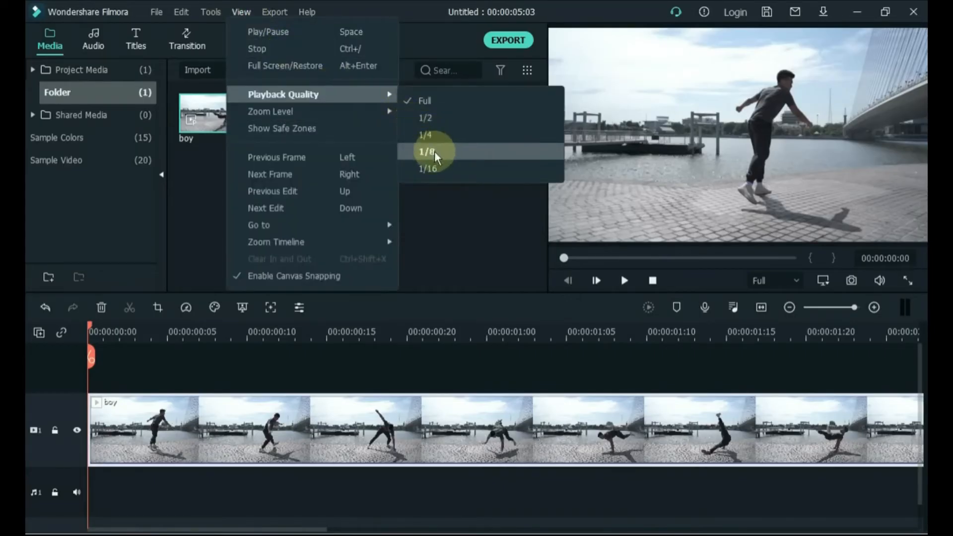
{"action": "left_click", "coordinate": [437, 171]}
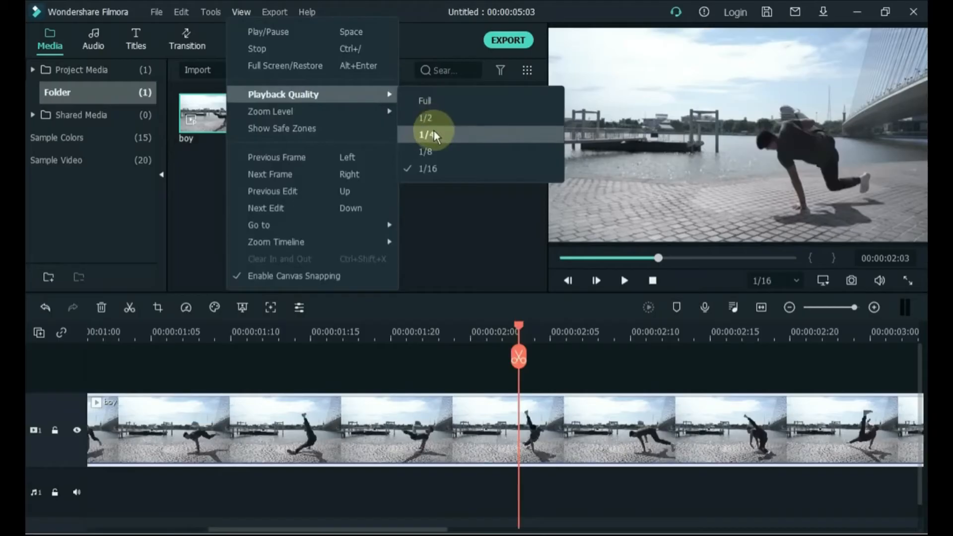
{"action": "left_click", "coordinate": [434, 134]}
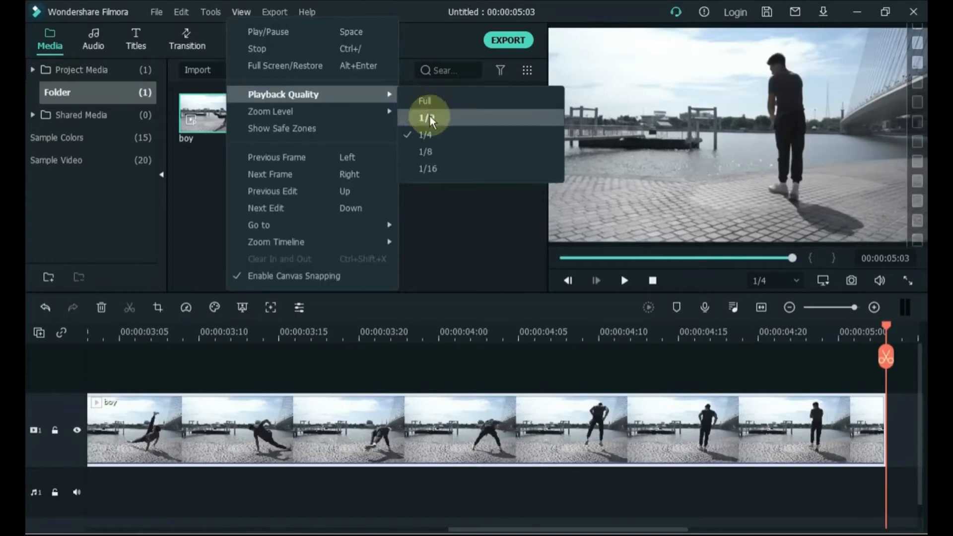
{"action": "left_click", "coordinate": [453, 117]}
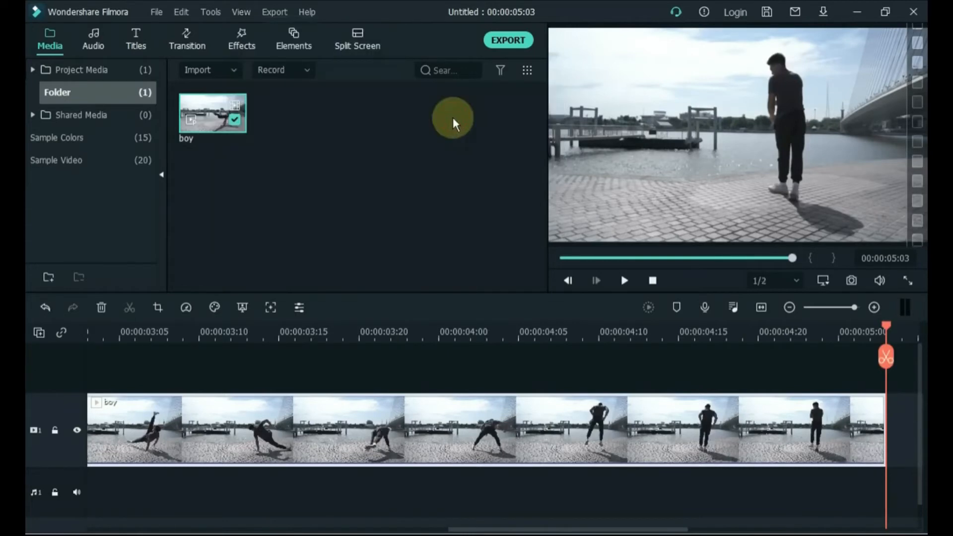
{"action": "key", "text": "space"}
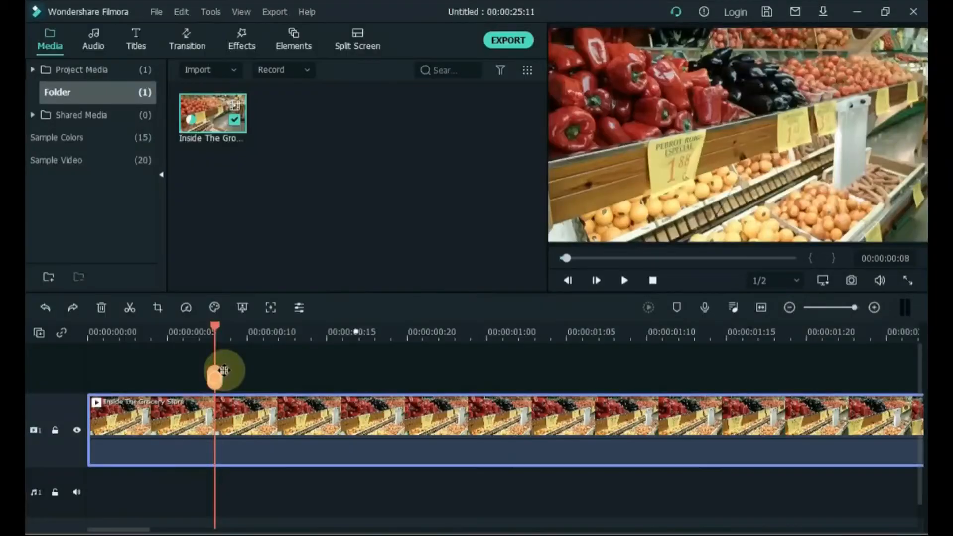
{"action": "left_click", "coordinate": [226, 377]}
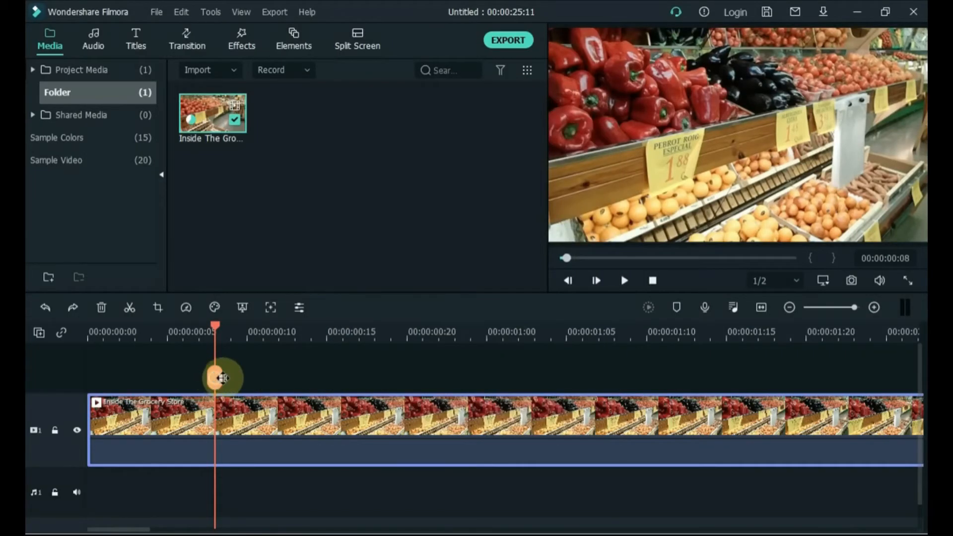
{"action": "left_click_drag", "start_coordinate": [223, 378], "coordinate": [502, 395]}
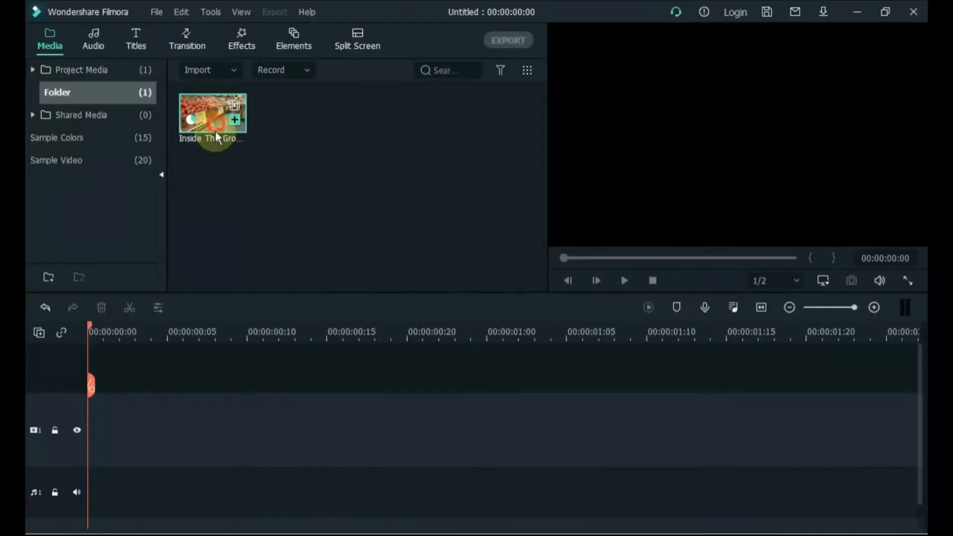
Step: Place the Inside The Grocery Store clip at the start of video track 1 and trim off its first few frames
{"action": "left_click_drag", "start_coordinate": [216, 130], "coordinate": [77, 429]}
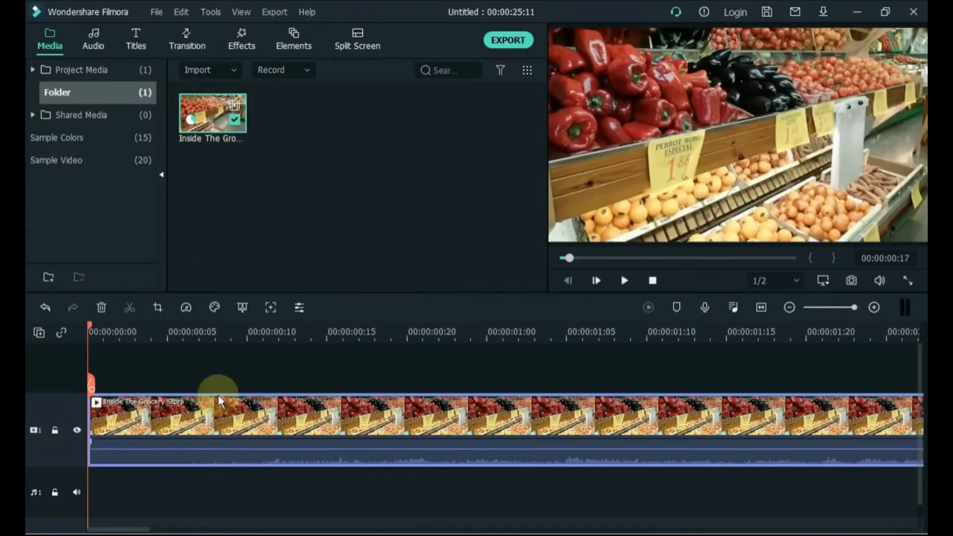
{"action": "left_click", "coordinate": [196, 333]}
{"action": "left_click", "coordinate": [198, 383]}
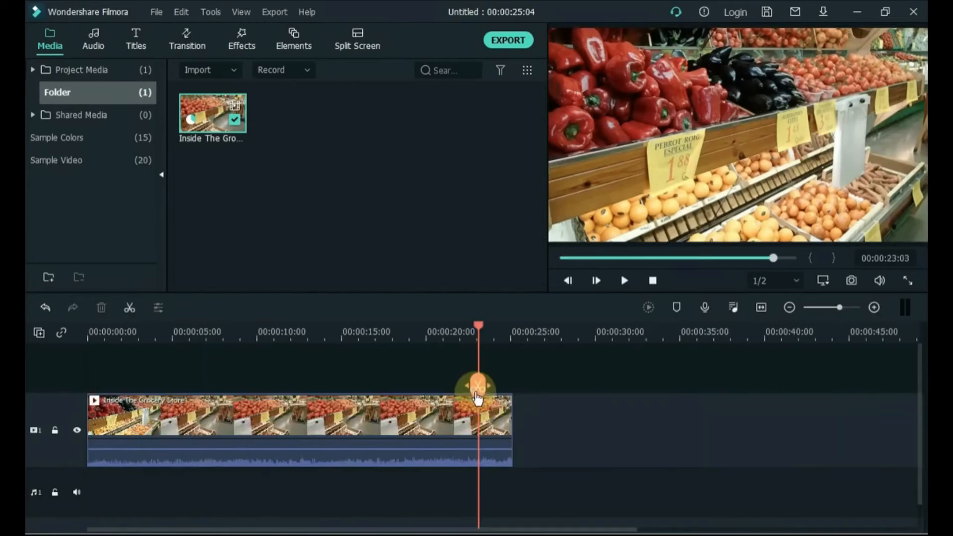
Step: Split the grocery store clip at 00:00:23:03 and delete the piece after the cut
{"action": "left_click", "coordinate": [476, 394]}
{"action": "left_click", "coordinate": [503, 423]}
{"action": "key", "text": "Delete"}
{"action": "left_click", "coordinate": [395, 430]}
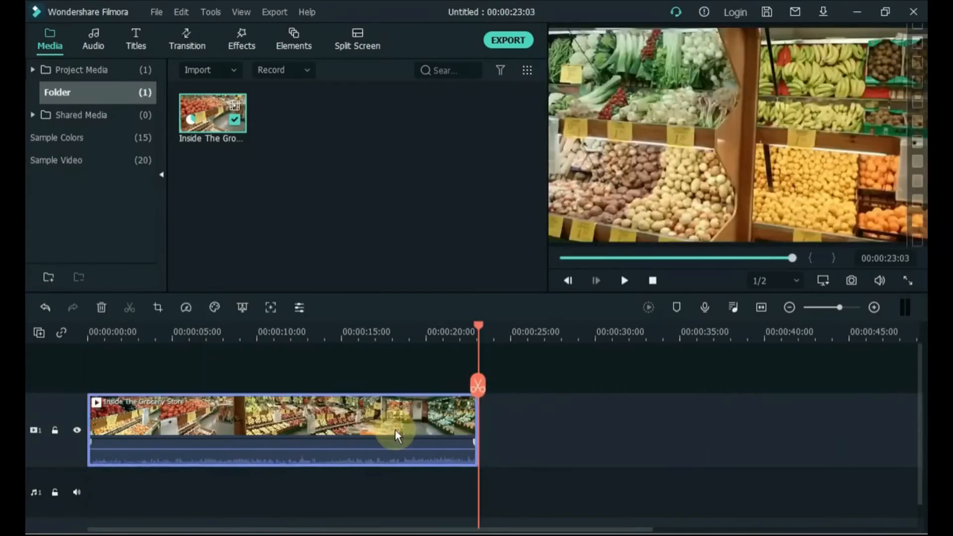
Step: Undo the splits and deletions on the grocery store clip and remove the clip from the timeline
{"action": "key", "text": "ctrl+z"}
{"action": "key", "text": "ctrl+z"}
{"action": "key", "text": "ctrl+z"}
{"action": "key", "text": "ctrl+z"}
{"action": "key", "text": "Delete"}
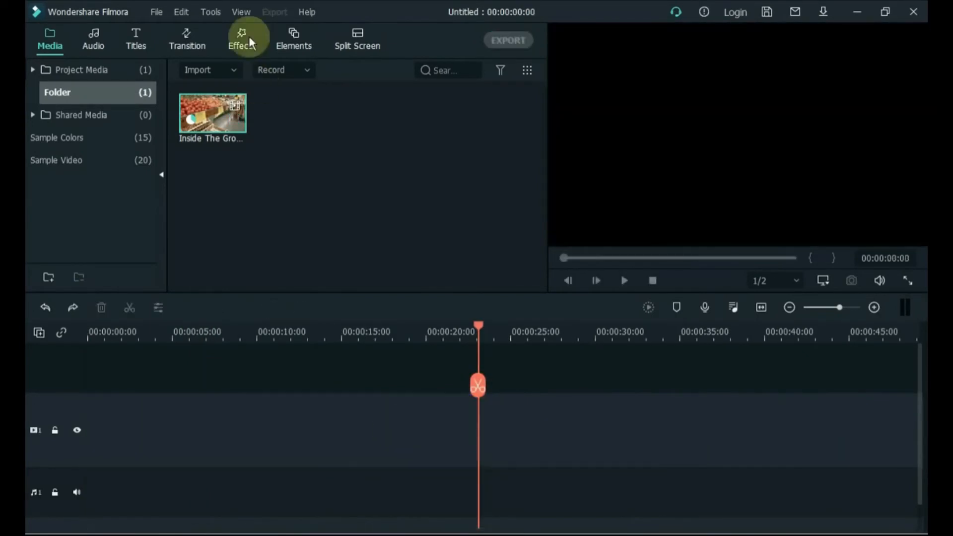
Step: Open the Inside The Grocery Store media clip in the preview and mark its in point at 00:00:01:20
{"action": "double_click", "coordinate": [216, 122]}
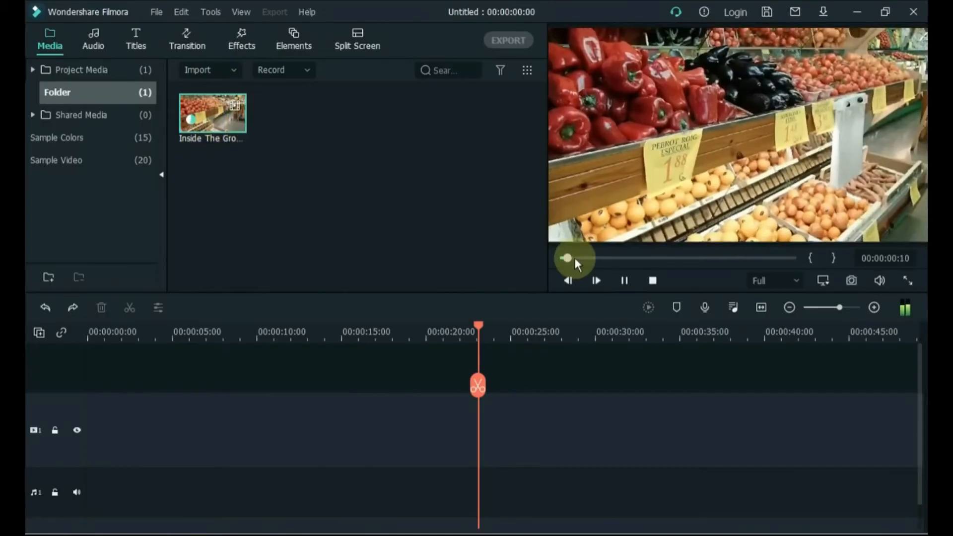
{"action": "left_click", "coordinate": [623, 280]}
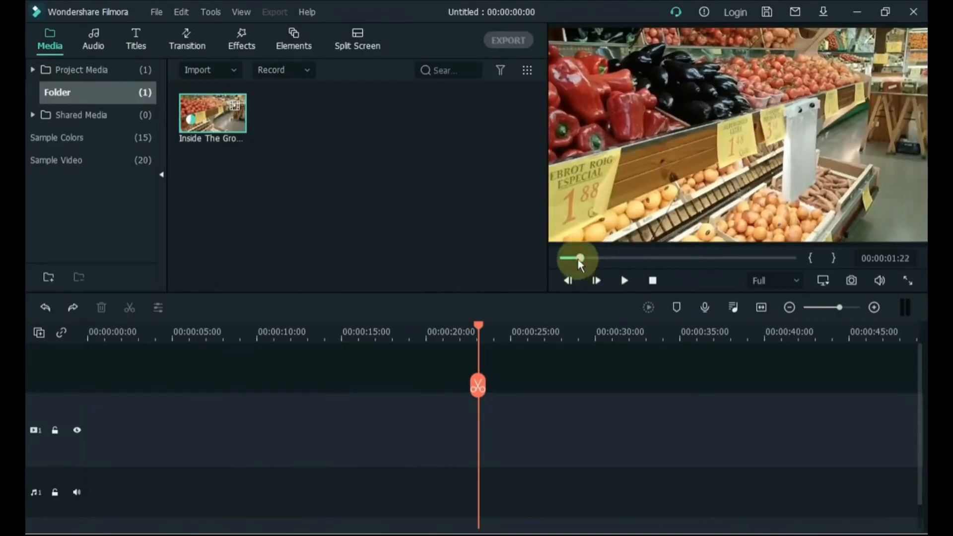
{"action": "left_click_drag", "start_coordinate": [577, 259], "coordinate": [577, 258]}
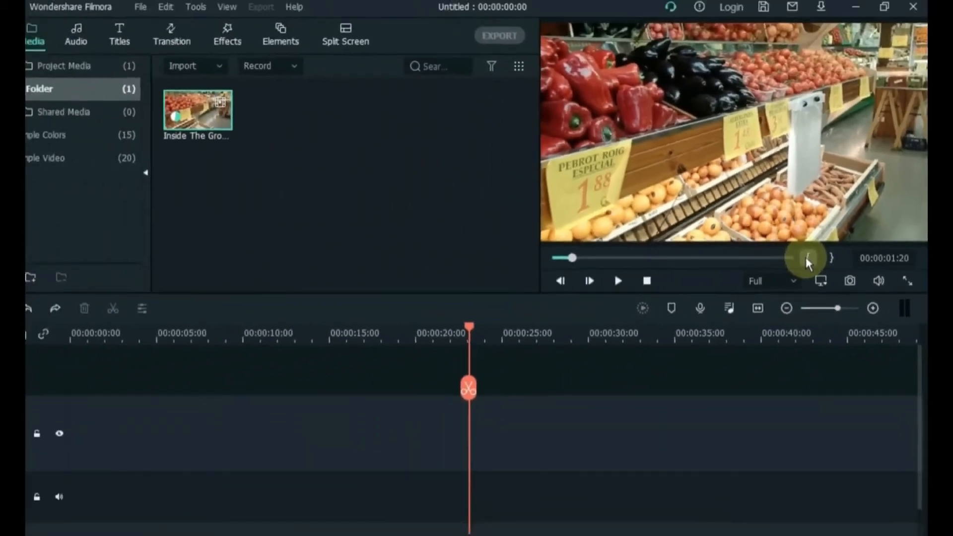
{"action": "left_click", "coordinate": [446, 286]}
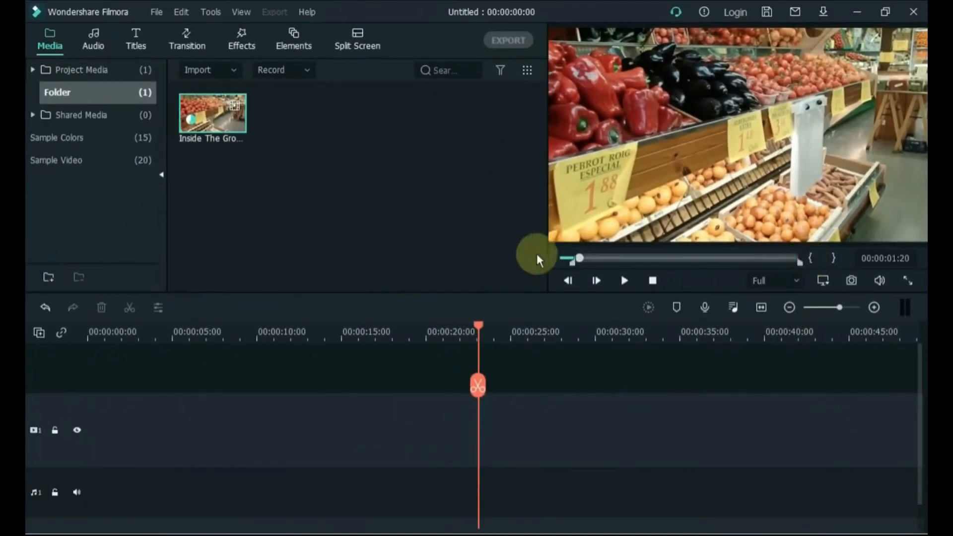
Step: Mark the grocery store clip's out point at 00:00:24:01 and place the trimmed clip at the start of video track 1
{"action": "left_click_drag", "start_coordinate": [579, 259], "coordinate": [761, 256]}
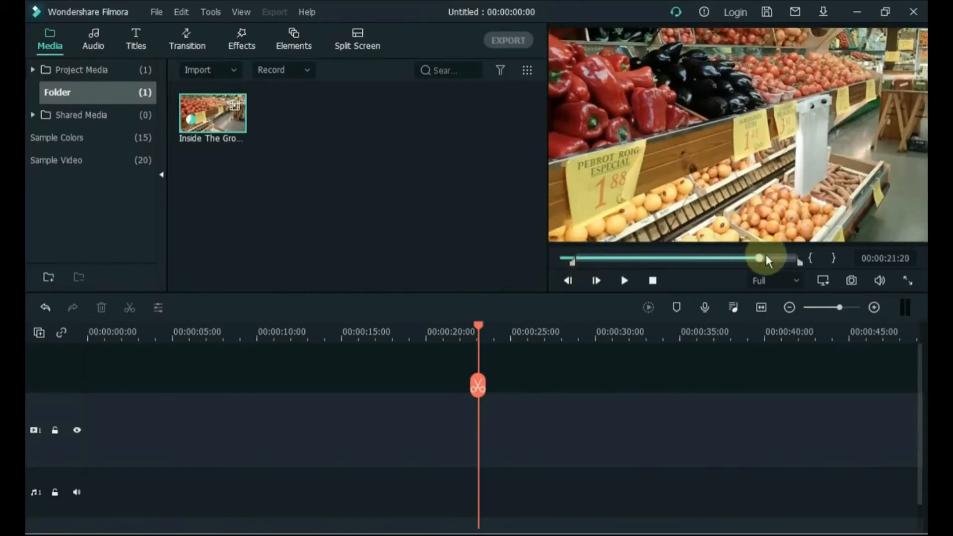
{"action": "left_click", "coordinate": [624, 281]}
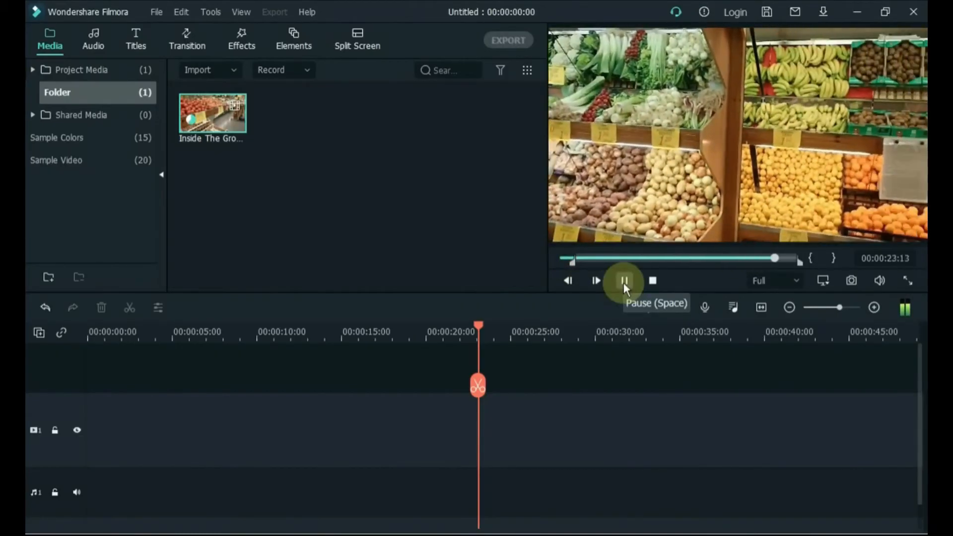
{"action": "left_click", "coordinate": [624, 282]}
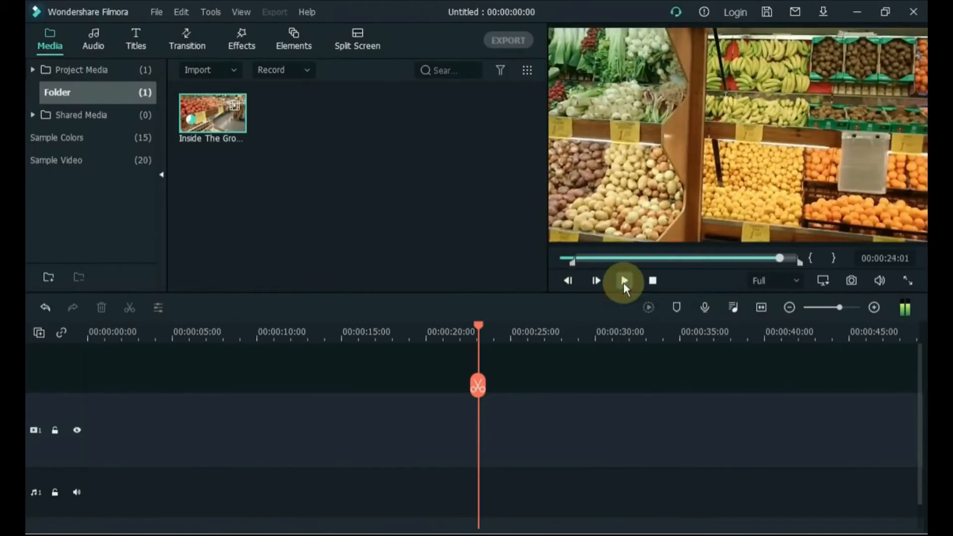
{"action": "left_click", "coordinate": [830, 258]}
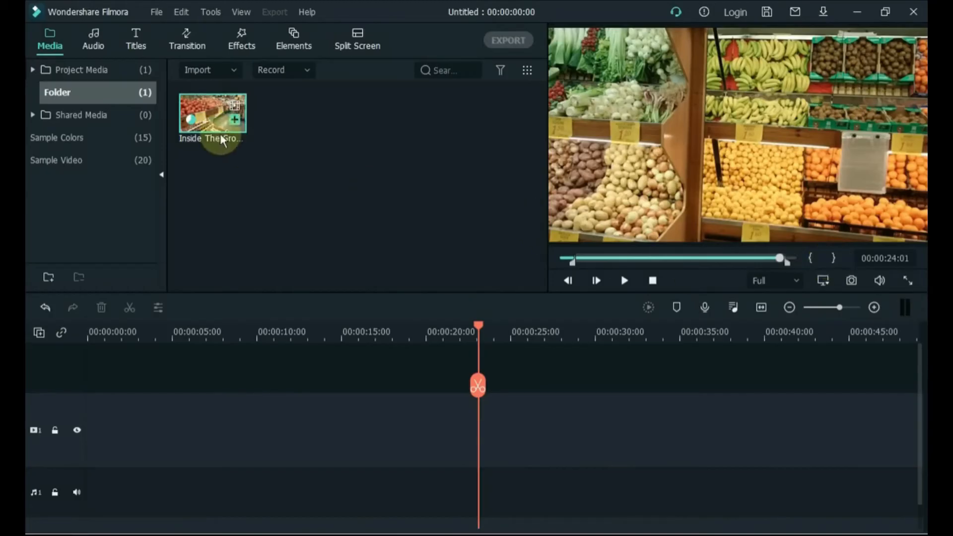
{"action": "left_click_drag", "start_coordinate": [220, 133], "coordinate": [76, 436]}
{"action": "left_click_drag", "start_coordinate": [76, 437], "coordinate": [76, 436]}
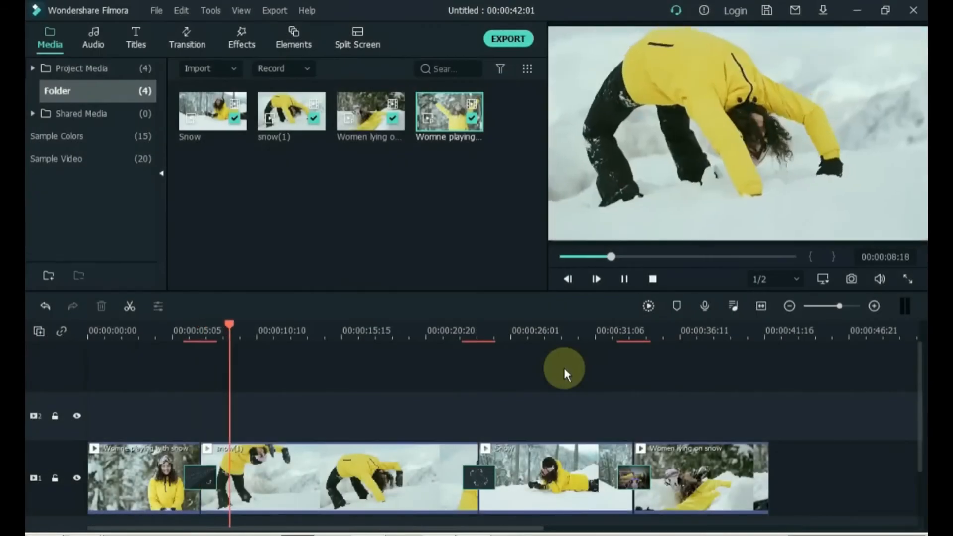
Step: Play through the snow clips and their transitions, and render the timeline preview
{"action": "left_click", "coordinate": [452, 331]}
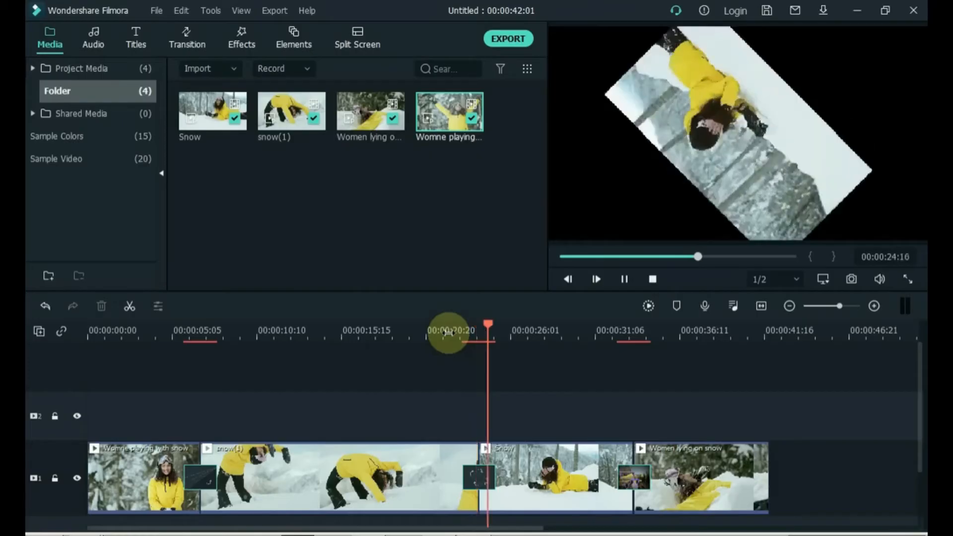
{"action": "left_click", "coordinate": [608, 330]}
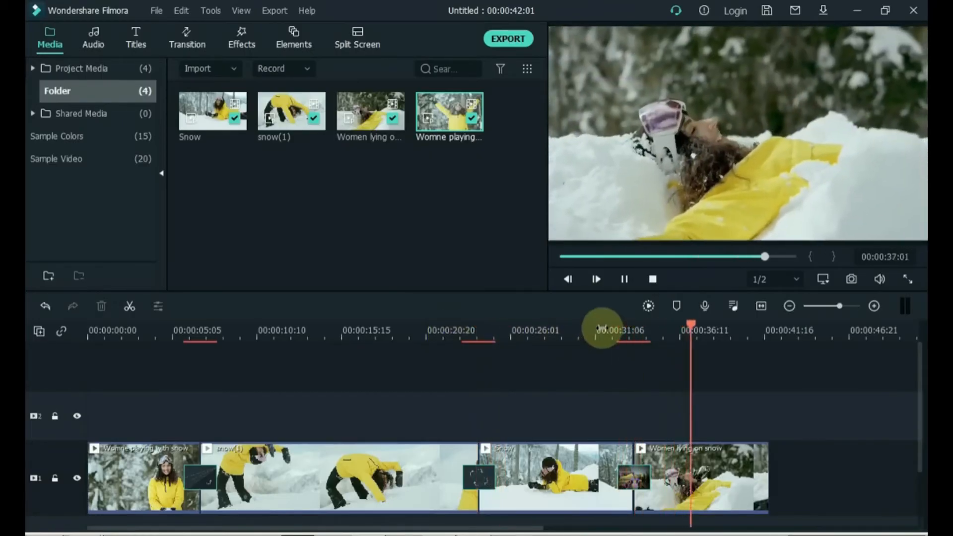
{"action": "left_click", "coordinate": [645, 307]}
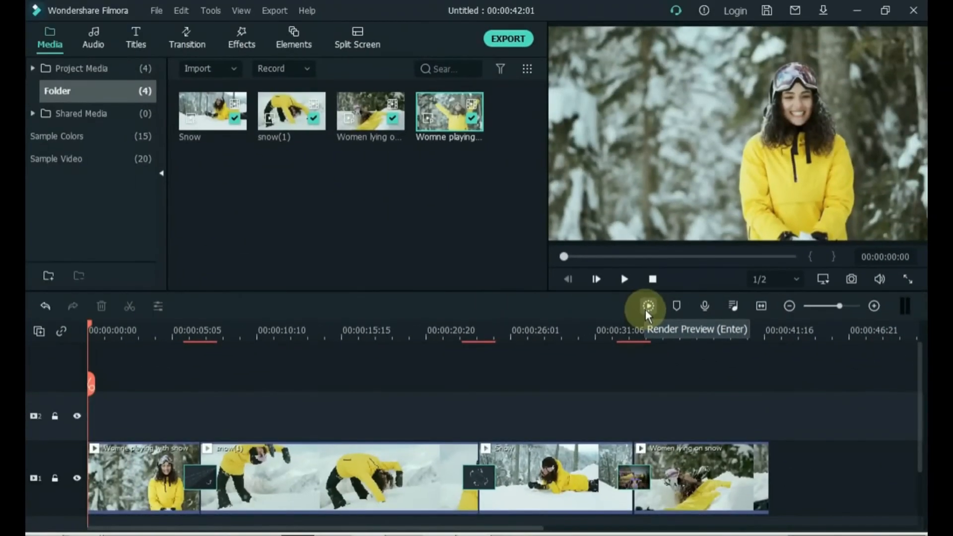
{"action": "left_click", "coordinate": [648, 306]}
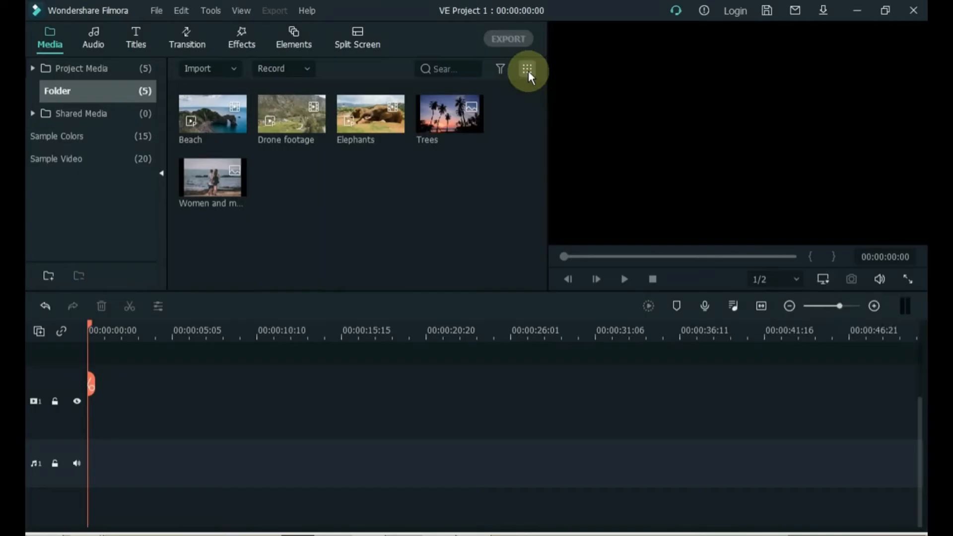
Step: Switch the media library from small thumbnails to a larger thumbnail view
{"action": "left_click", "coordinate": [527, 69]}
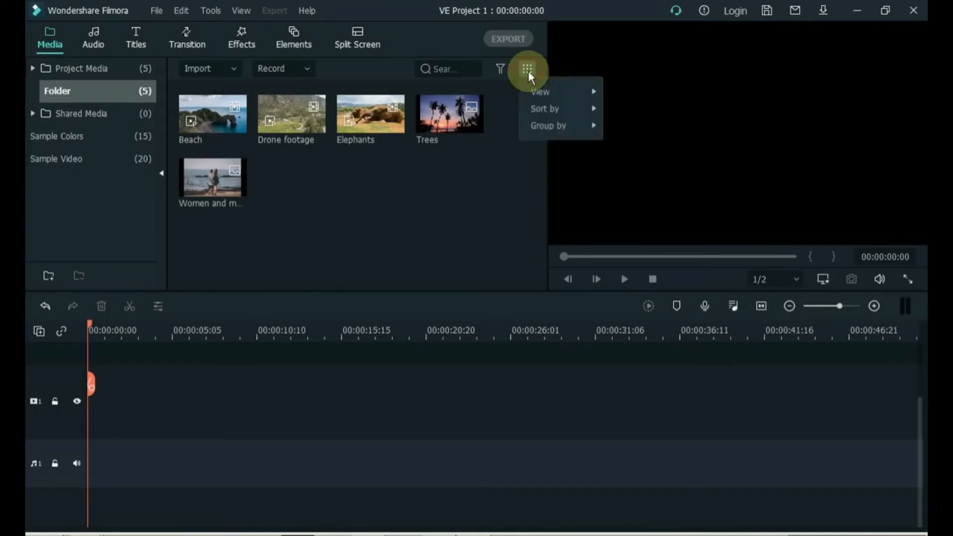
{"action": "mouse_move", "coordinate": [591, 91]}
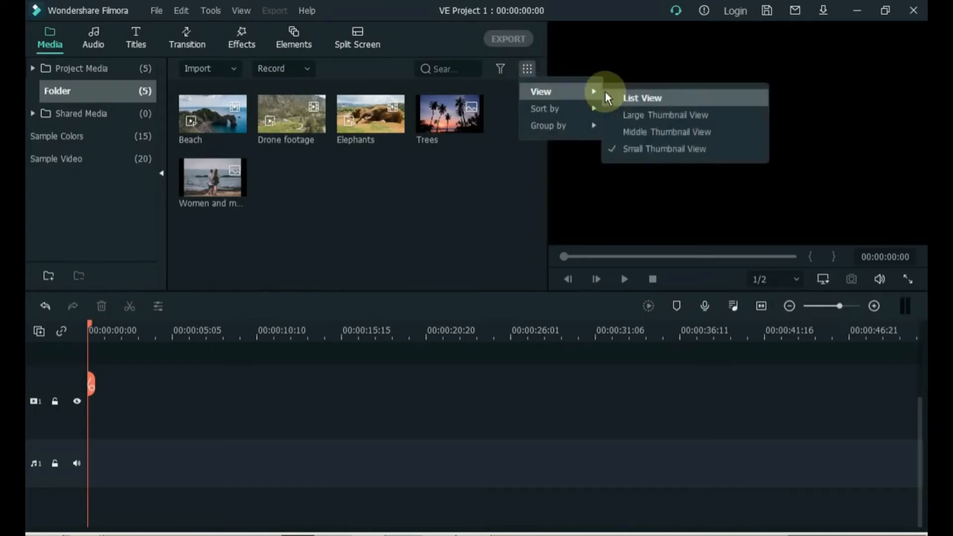
{"action": "left_click", "coordinate": [633, 114]}
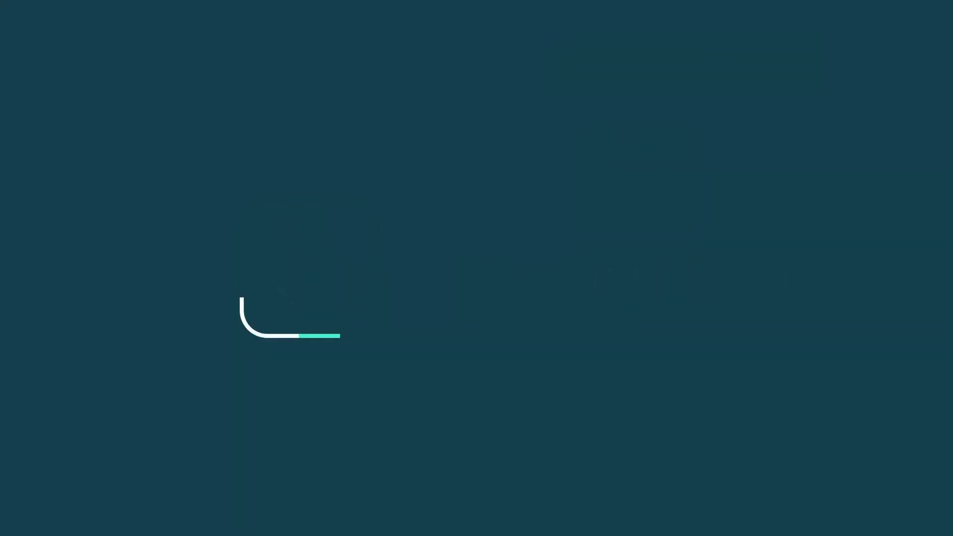
Step: Filter the media library to only videos and to only images, and return it to showing all media
{"action": "left_click", "coordinate": [436, 142]}
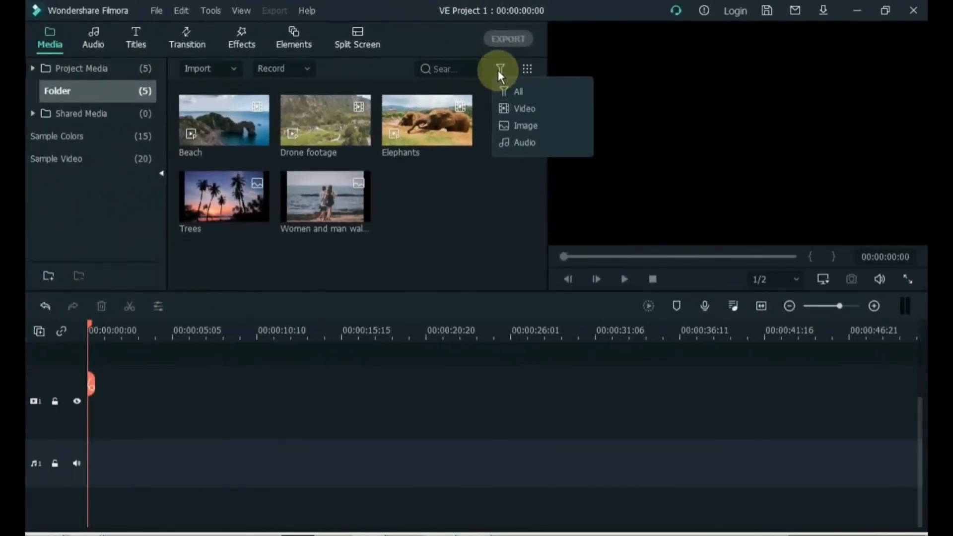
{"action": "left_click", "coordinate": [526, 104]}
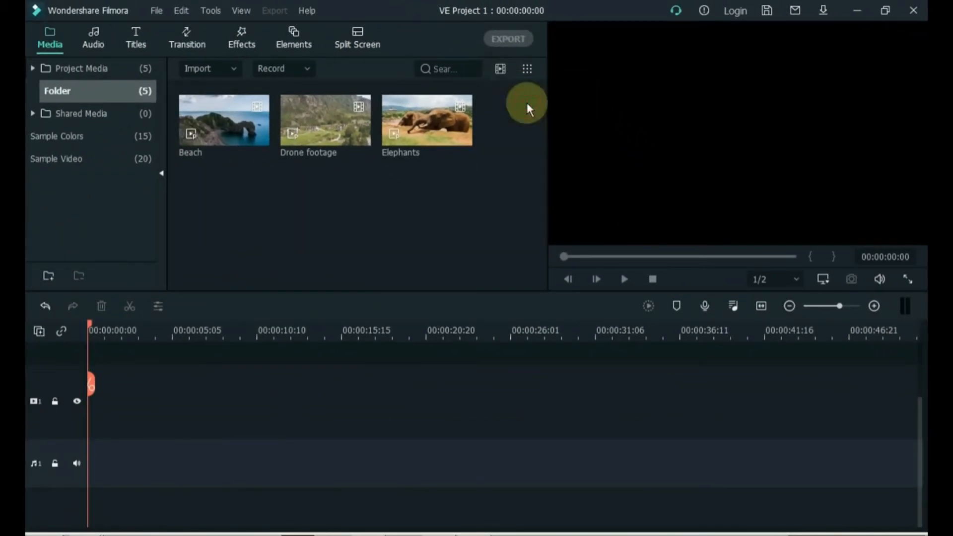
{"action": "left_click", "coordinate": [499, 70]}
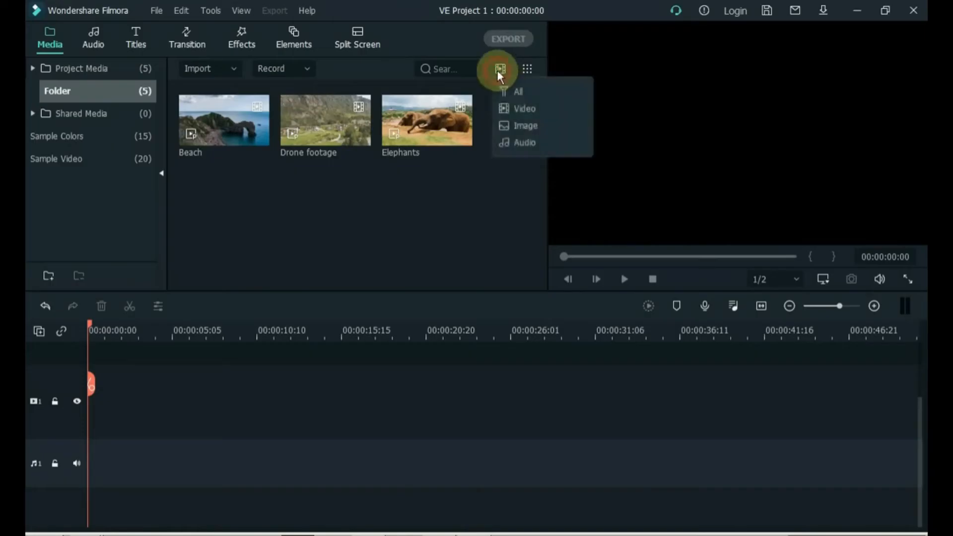
{"action": "left_click", "coordinate": [518, 127]}
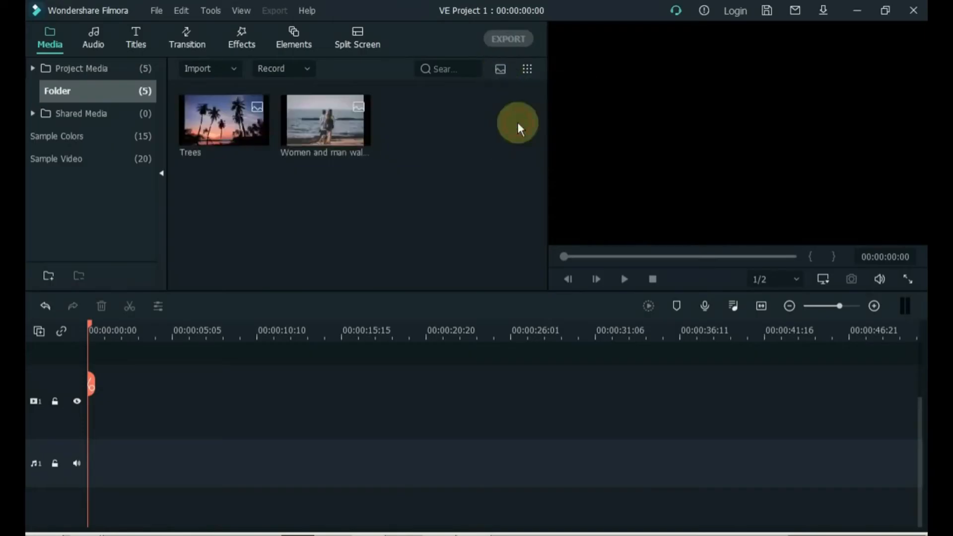
{"action": "left_click", "coordinate": [502, 72]}
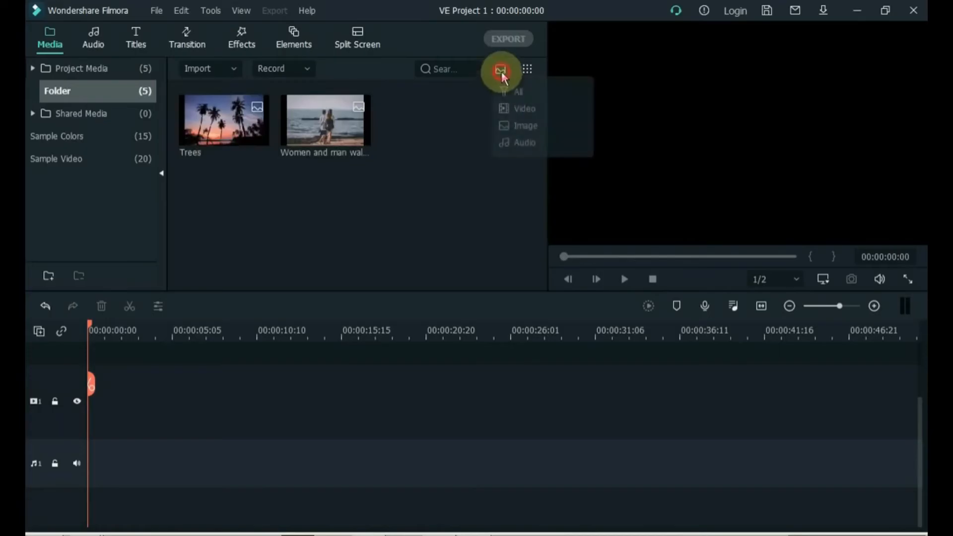
{"action": "left_click", "coordinate": [515, 90]}
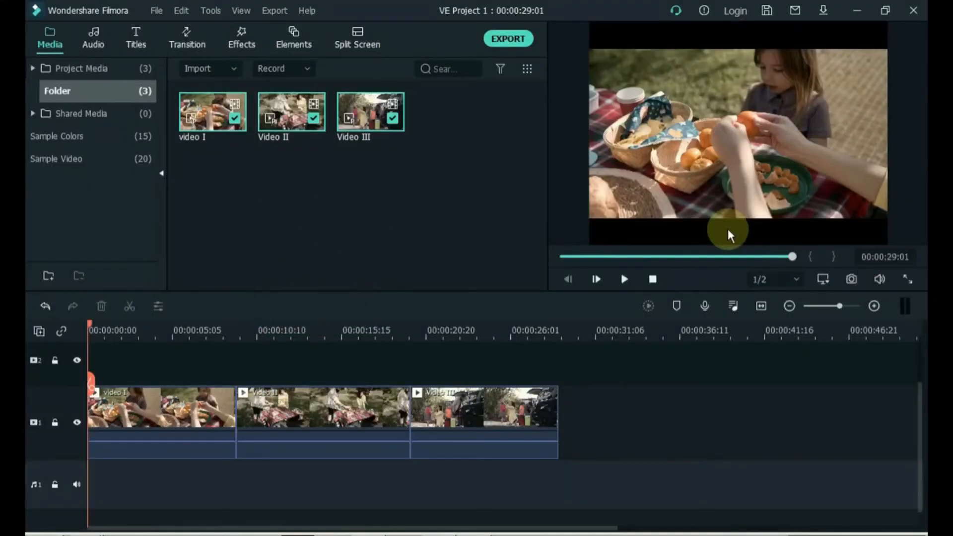
Step: Set the project's aspect ratio to 16:9 (Widescreen) with 1920 x 1080 (Full HD) resolution at 24 fps
{"action": "left_click", "coordinate": [822, 280]}
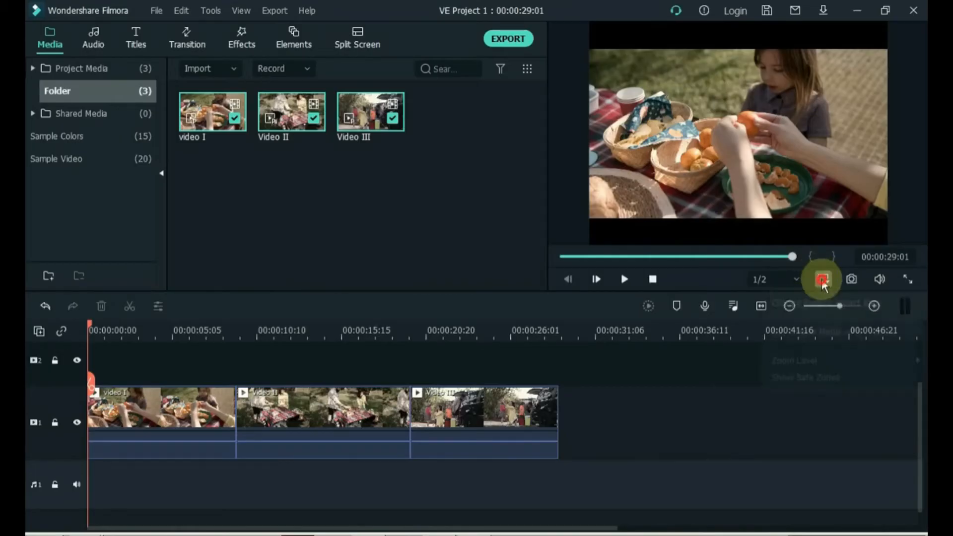
{"action": "left_click", "coordinate": [811, 303]}
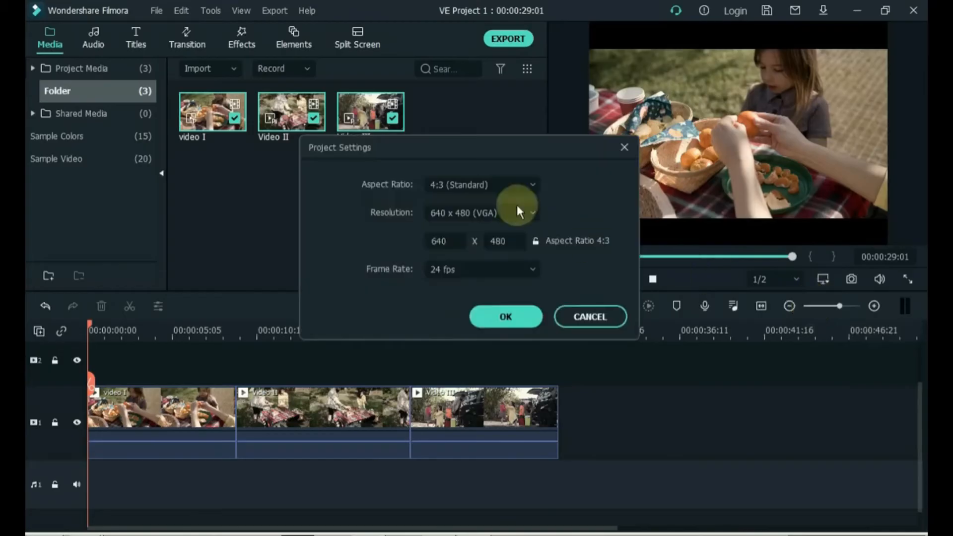
{"action": "left_click", "coordinate": [499, 185]}
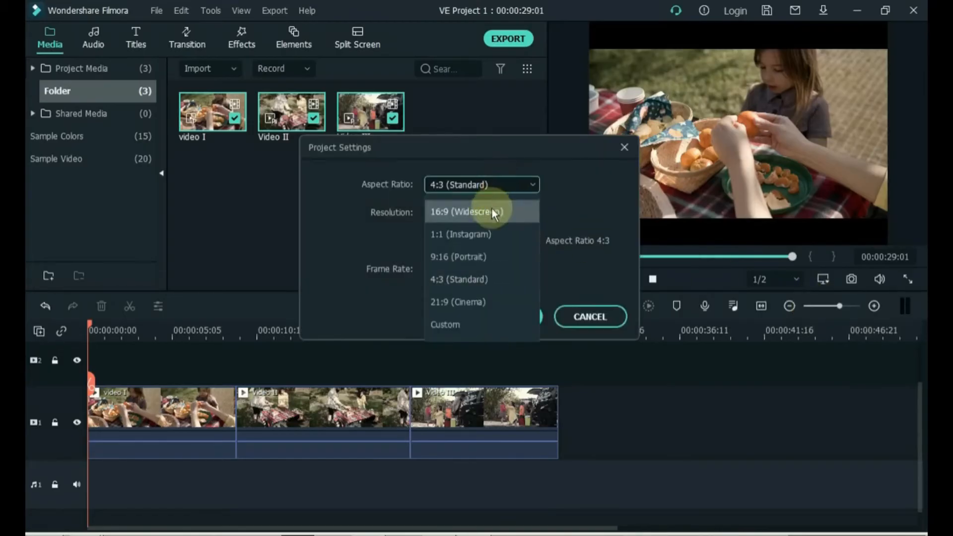
{"action": "left_click", "coordinate": [493, 213]}
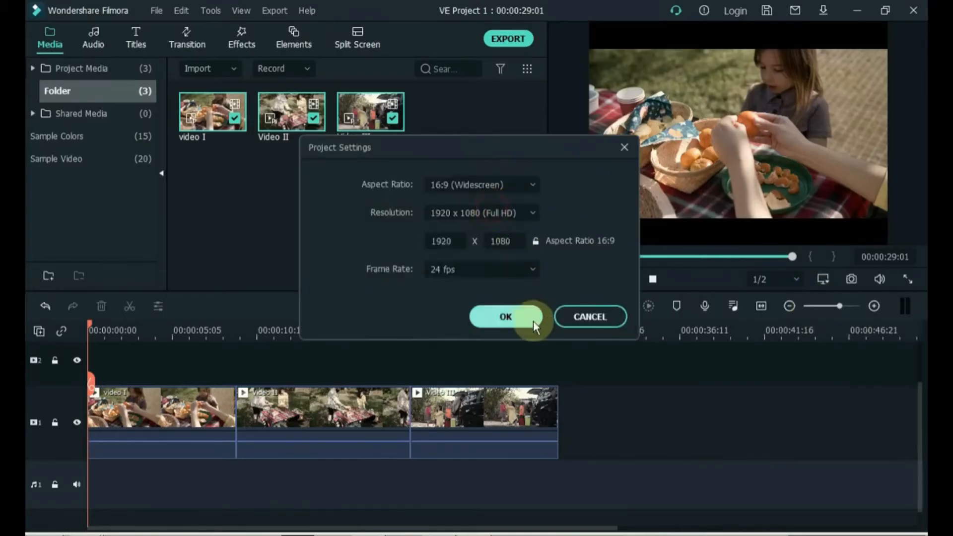
{"action": "left_click", "coordinate": [506, 318]}
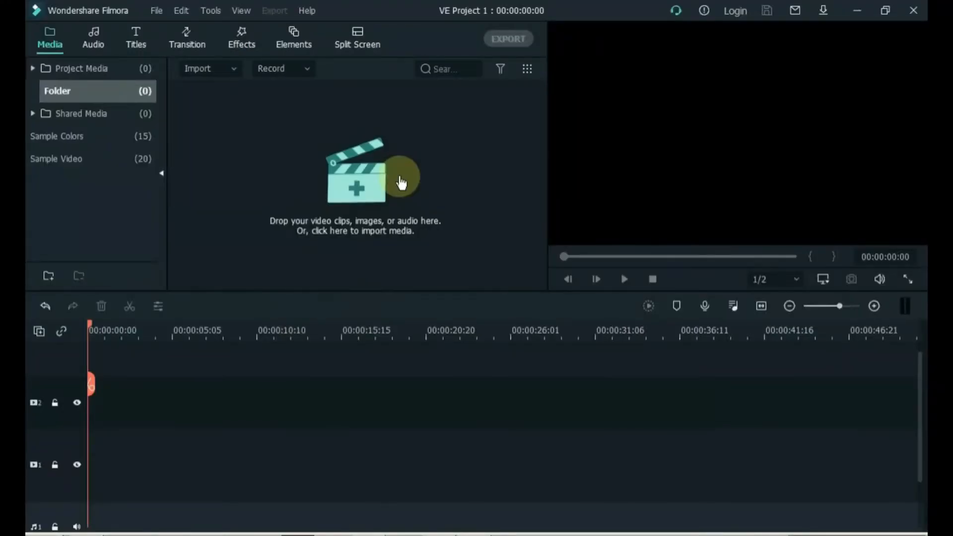
Step: Open the recently used project VE Project 1.wfp
{"action": "left_click", "coordinate": [151, 15]}
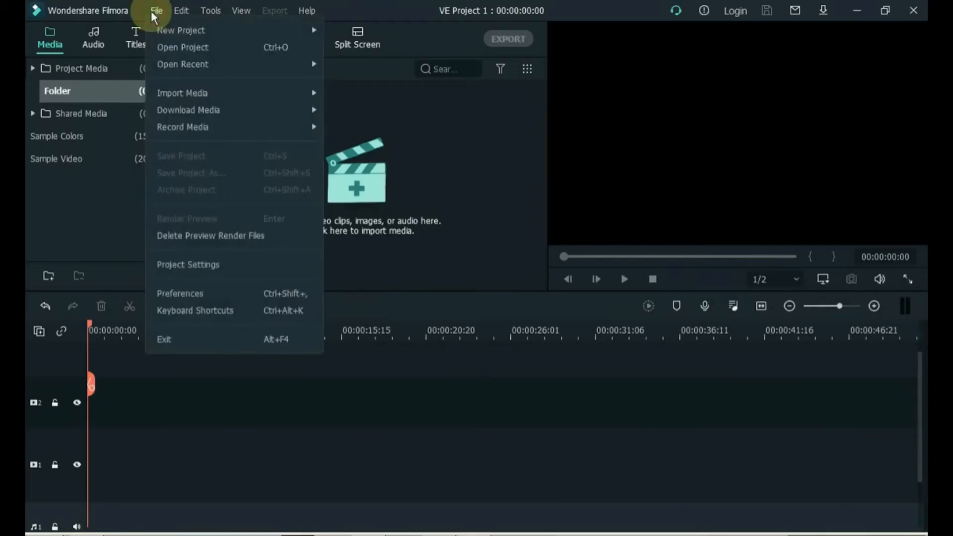
{"action": "mouse_move", "coordinate": [246, 66]}
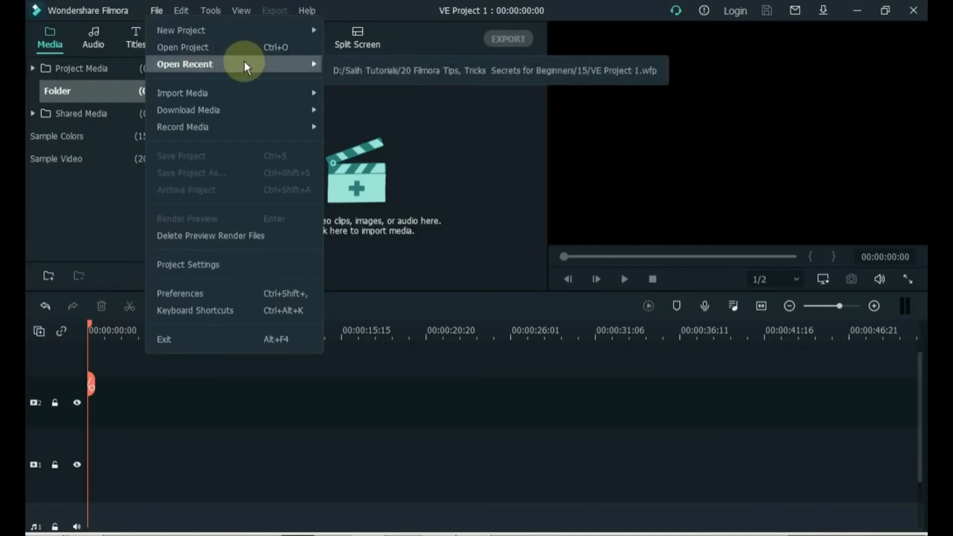
{"action": "left_click", "coordinate": [384, 72]}
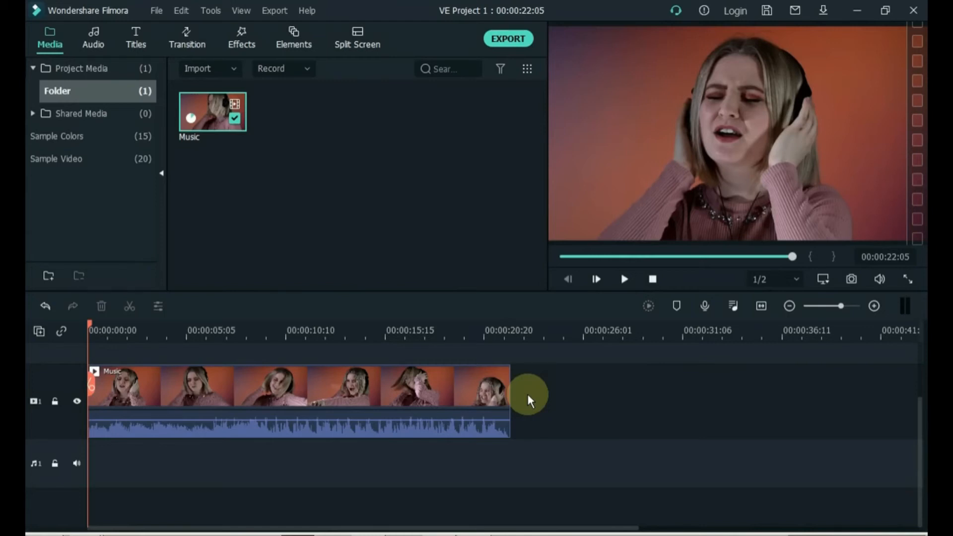
Step: Play the Music clip and detach its audio onto audio track 1
{"action": "key", "text": "space"}
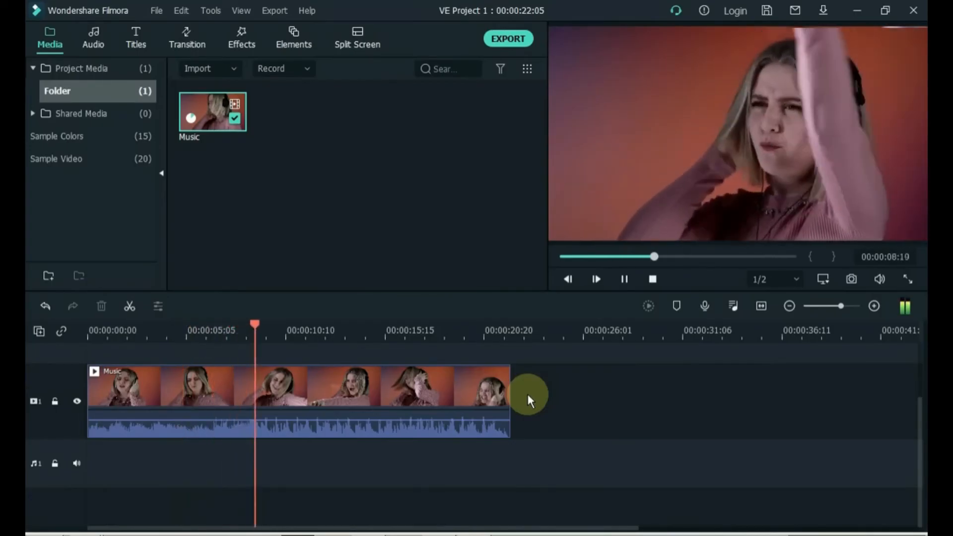
{"action": "left_click", "coordinate": [433, 388]}
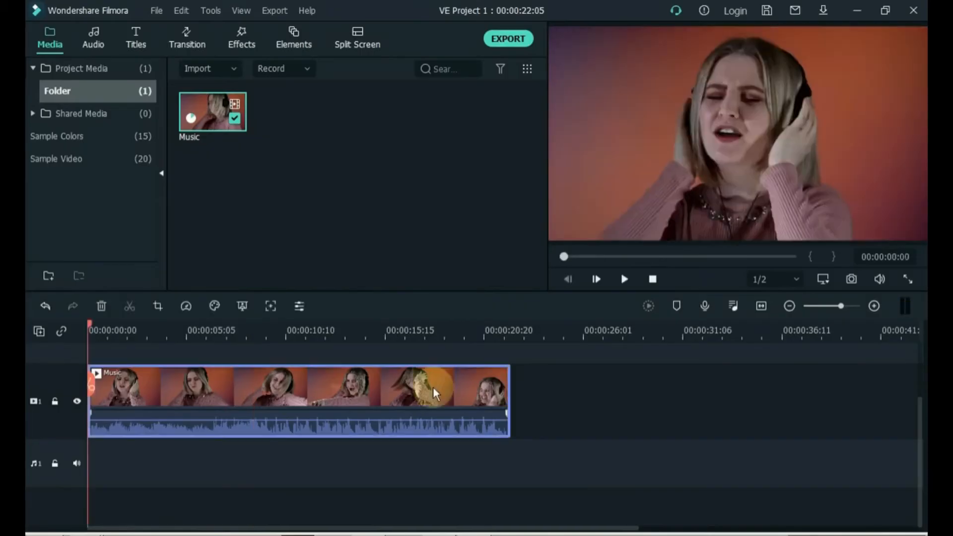
{"action": "right_click", "coordinate": [433, 388]}
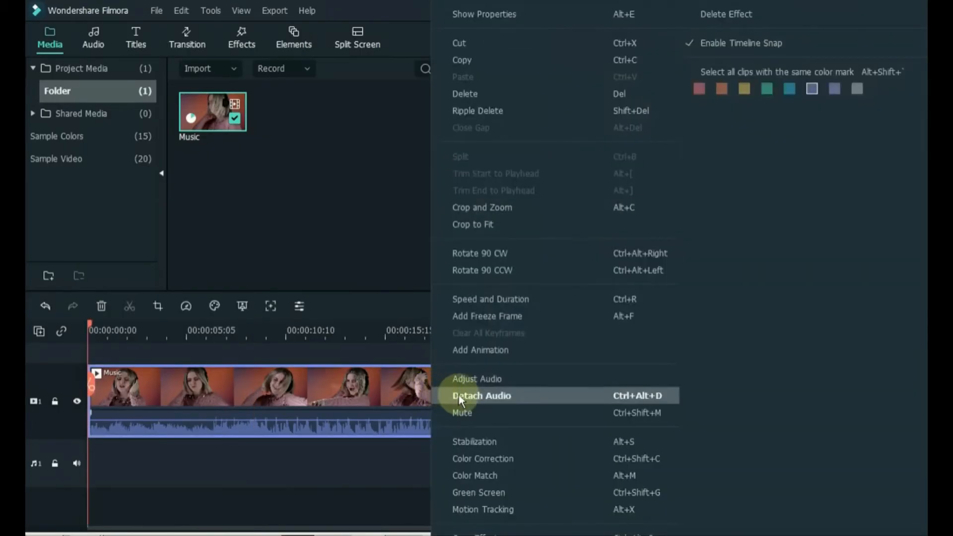
{"action": "left_click", "coordinate": [516, 394]}
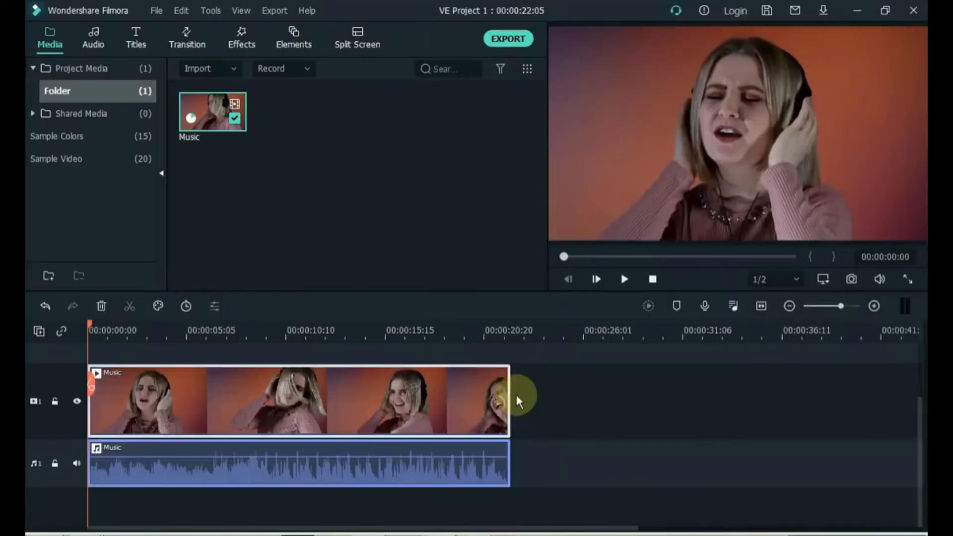
Step: Delete the video part of the Music clip and play the remaining audio
{"action": "left_click", "coordinate": [490, 396]}
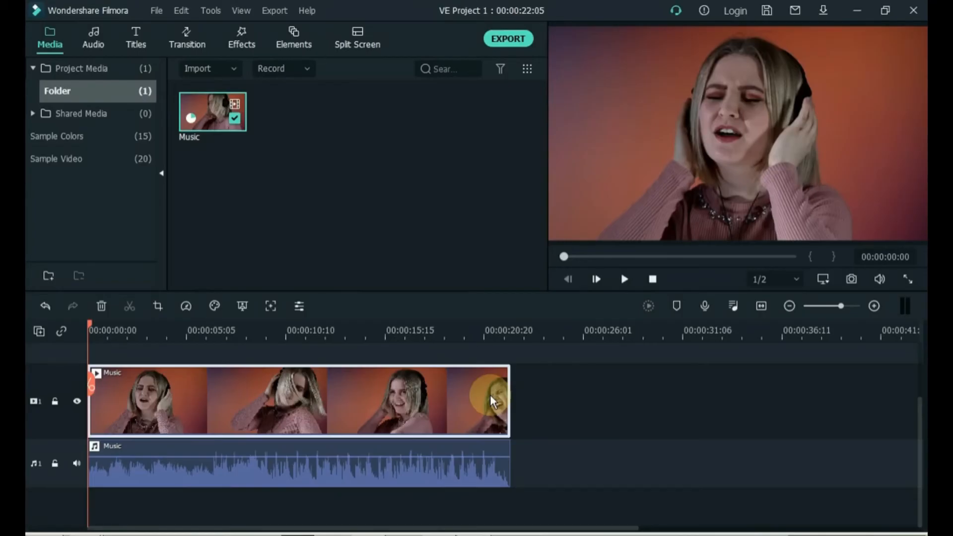
{"action": "key", "text": "Delete"}
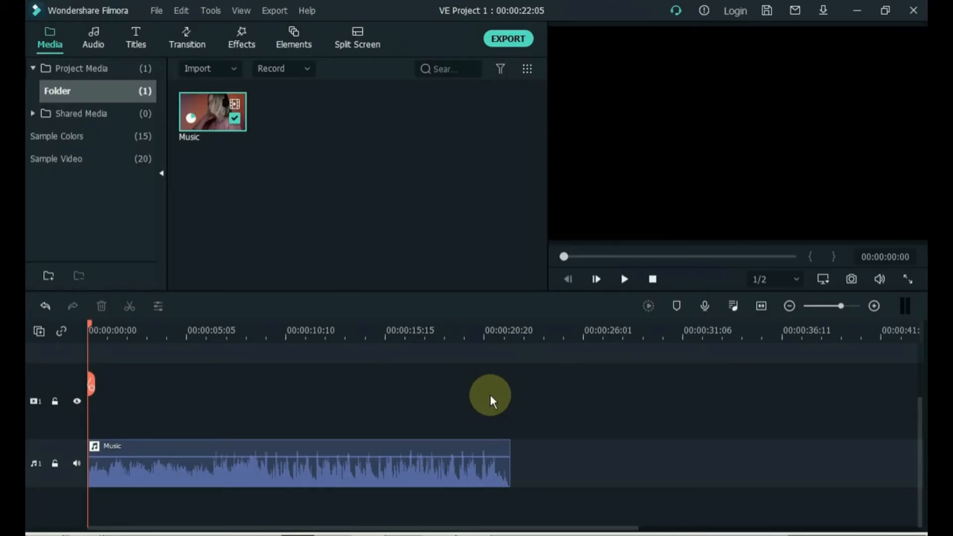
{"action": "key", "text": "space"}
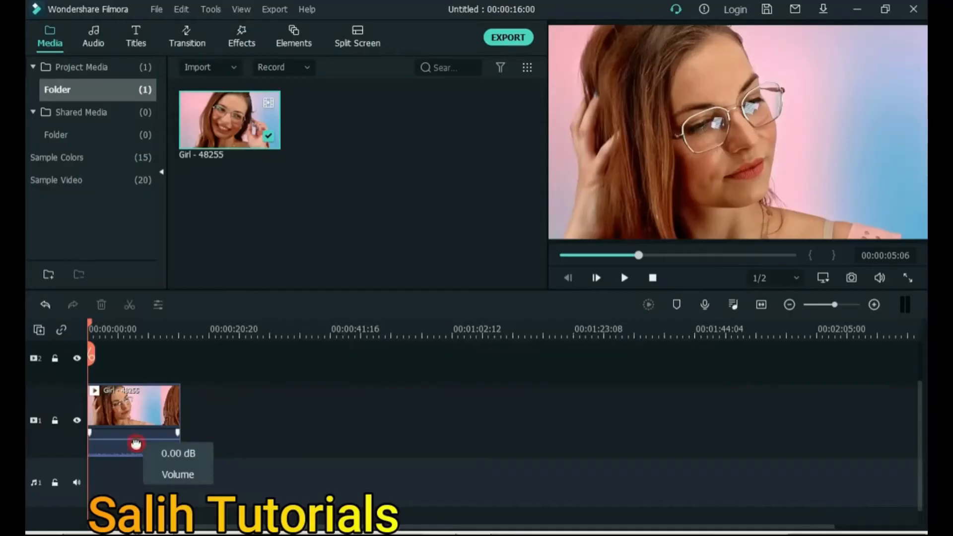
Step: Lower the audio volume of the Girl - 48255 clip on video track 1
{"action": "left_click_drag", "start_coordinate": [135, 454], "coordinate": [134, 465]}
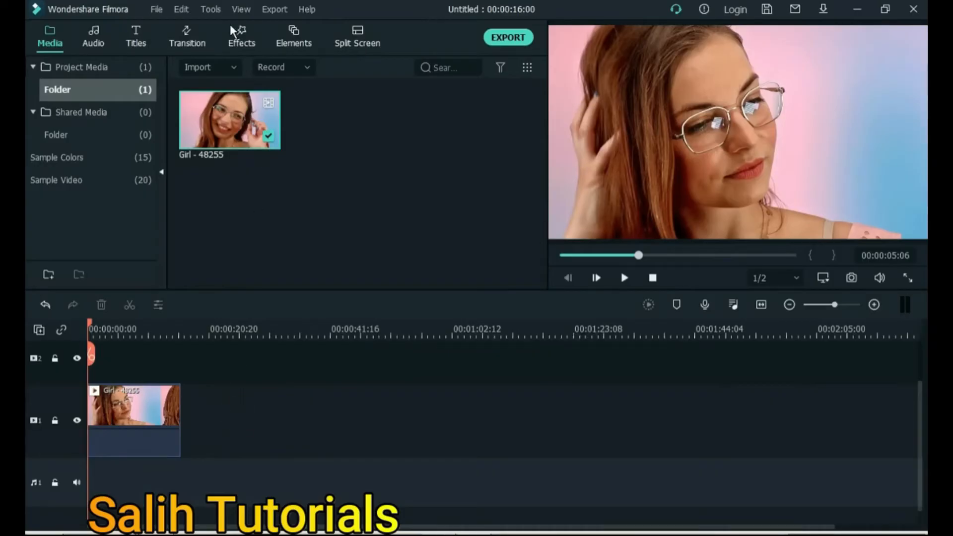
Step: Search the effects for "beaut", apply Beautifu Memories to the Girl - 48255 clip and play the result
{"action": "left_click", "coordinate": [244, 40]}
{"action": "left_click", "coordinate": [478, 68]}
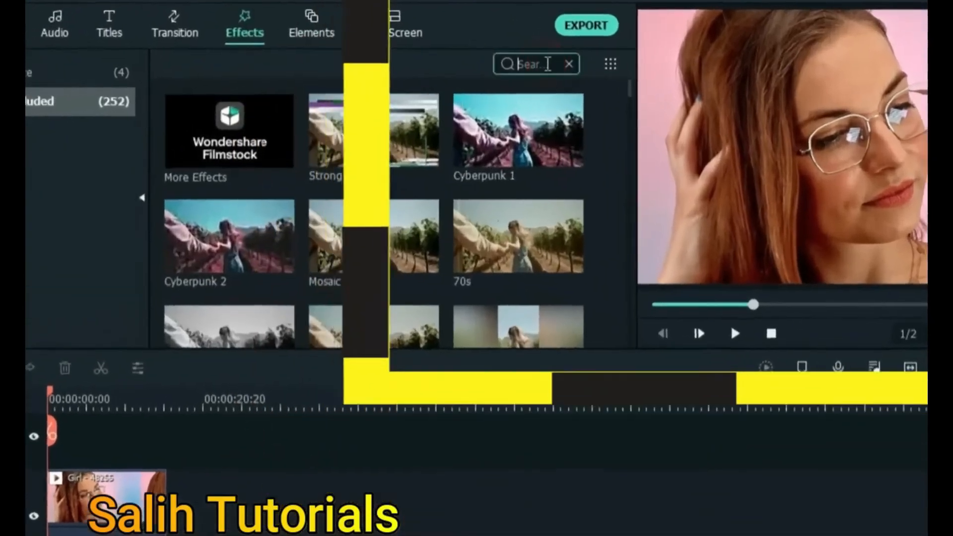
{"action": "type", "text": "beau"}
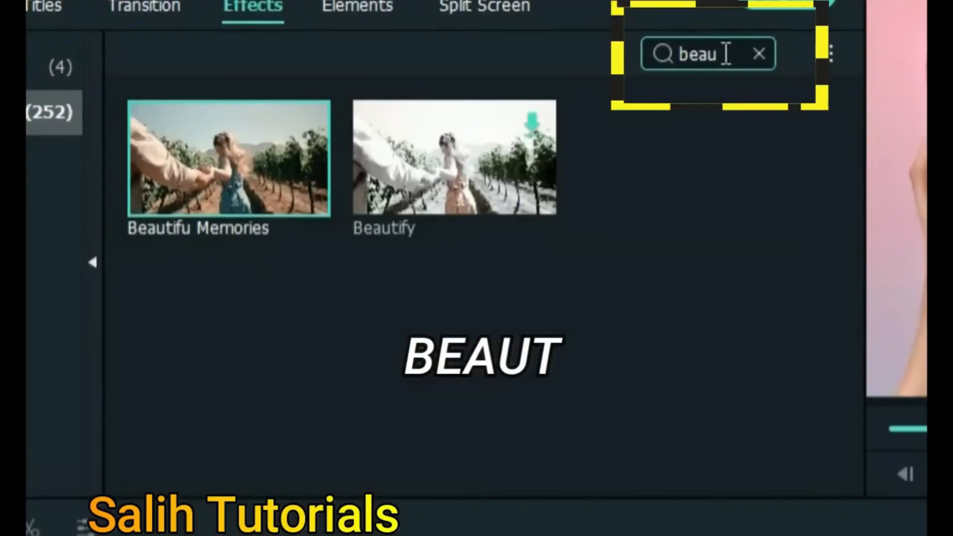
{"action": "type", "text": "t"}
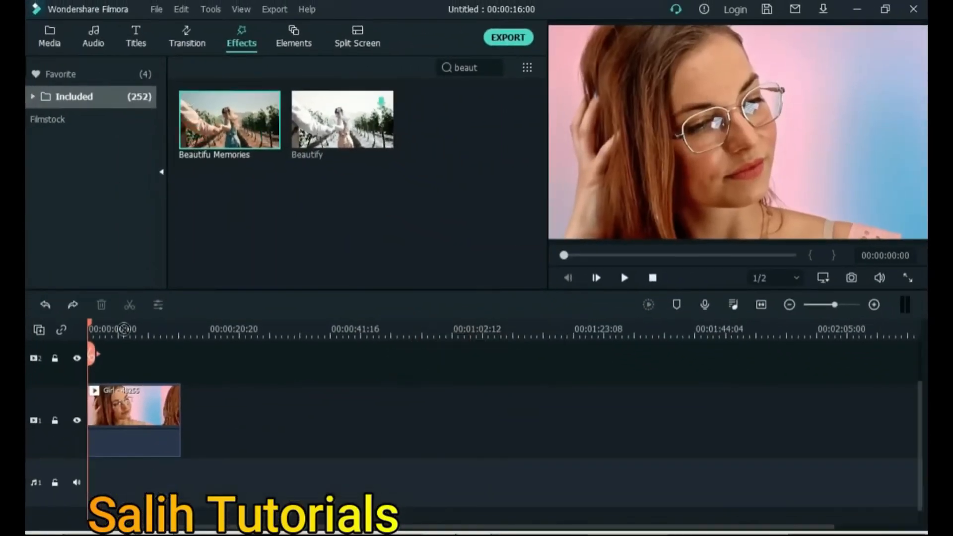
{"action": "left_click", "coordinate": [94, 418]}
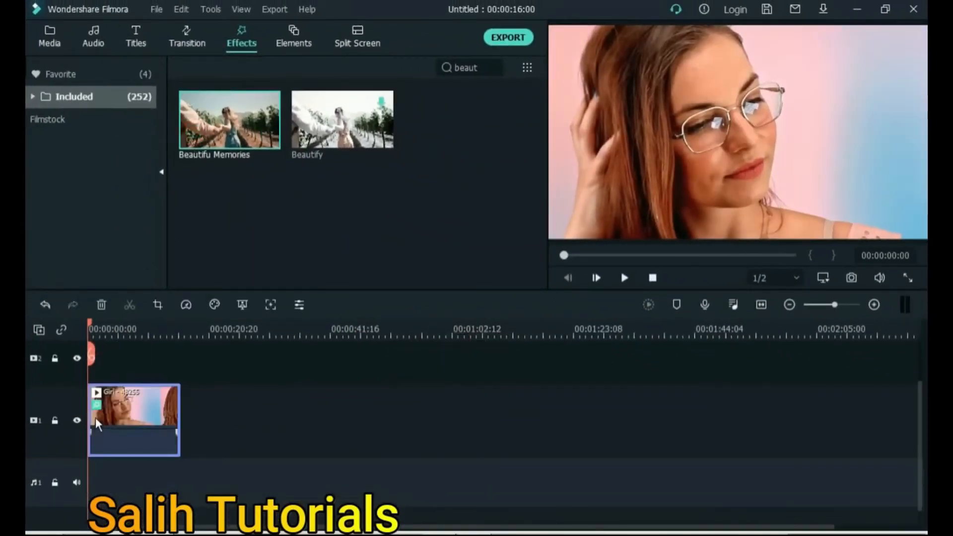
{"action": "key", "text": "space"}
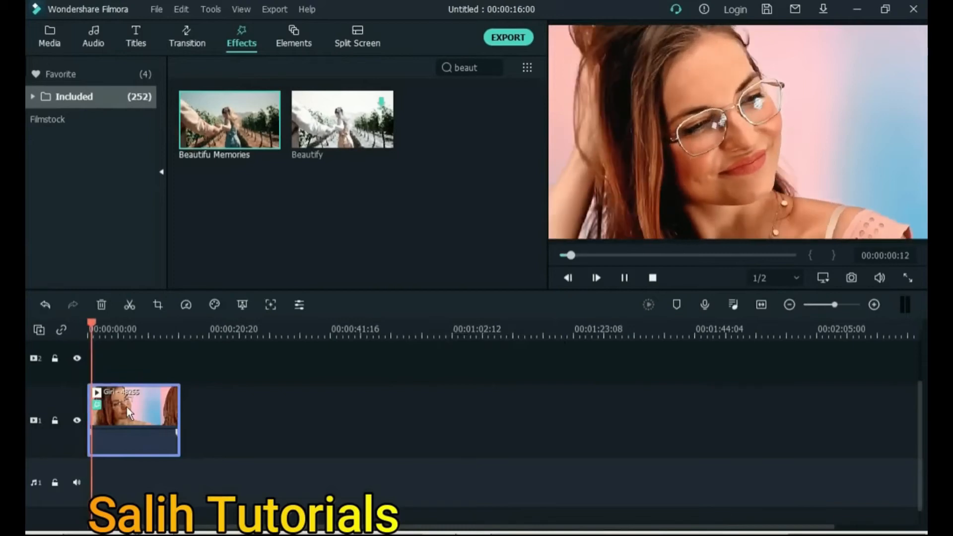
{"action": "key", "text": "space"}
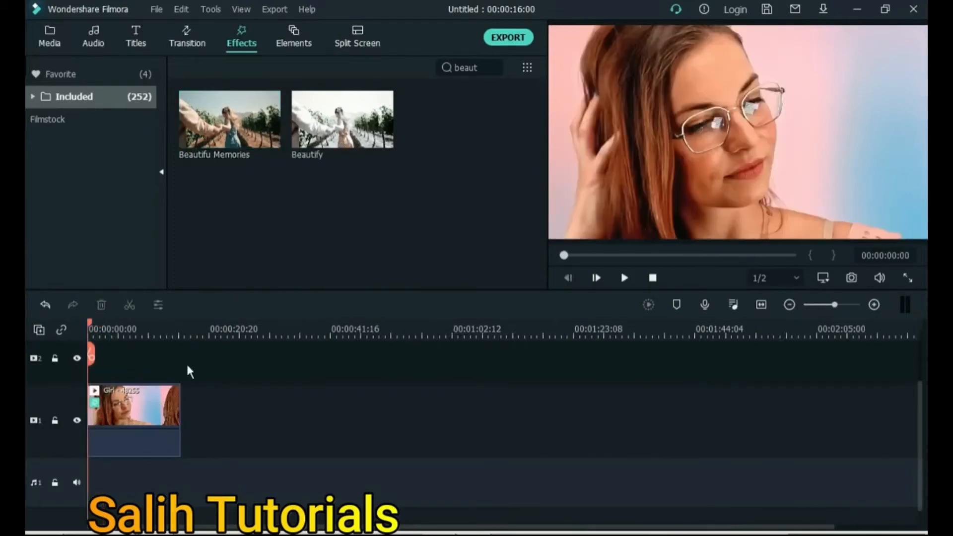
Step: Set the Alpha of the Beautifu Memories effect on the Girl - 48255 clip to 100 and play the result
{"action": "left_click", "coordinate": [156, 403]}
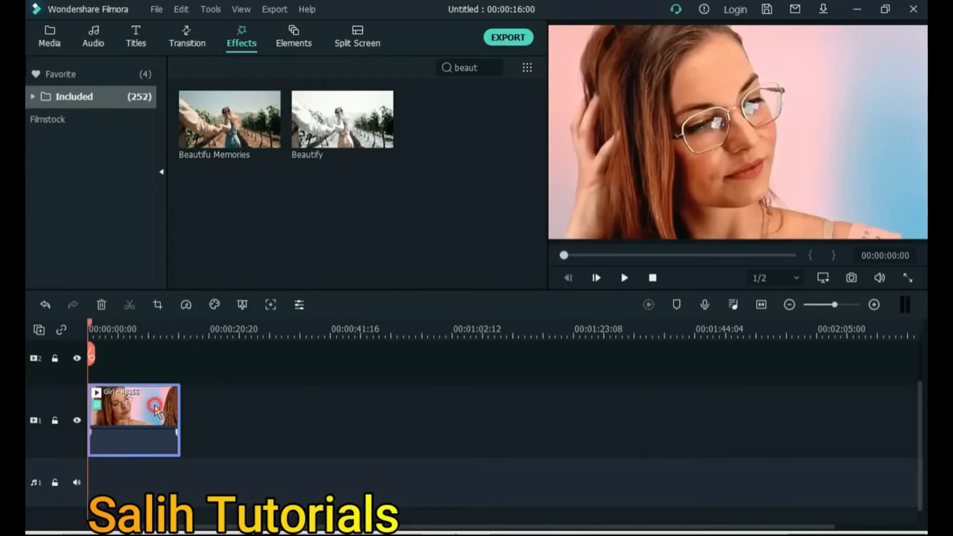
{"action": "double_click", "coordinate": [155, 410]}
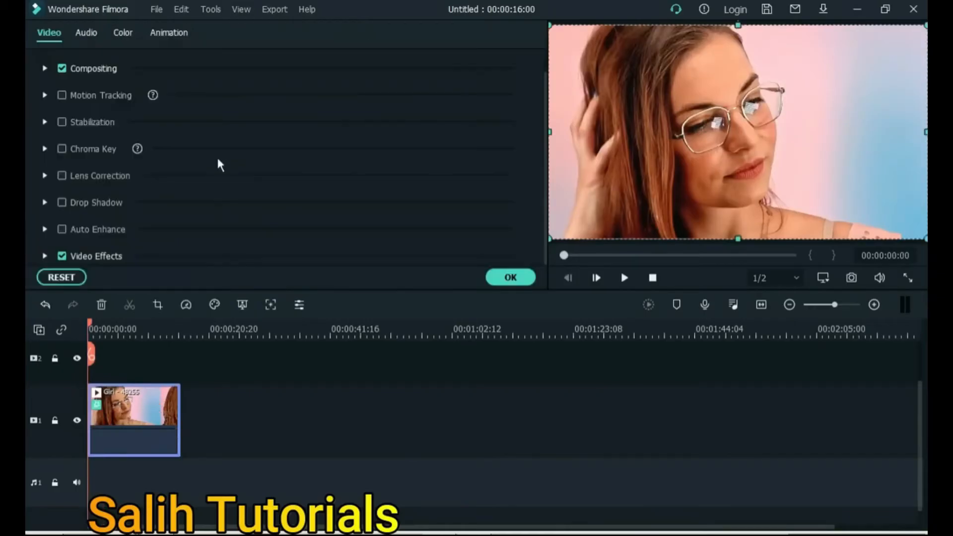
{"action": "left_click", "coordinate": [44, 255]}
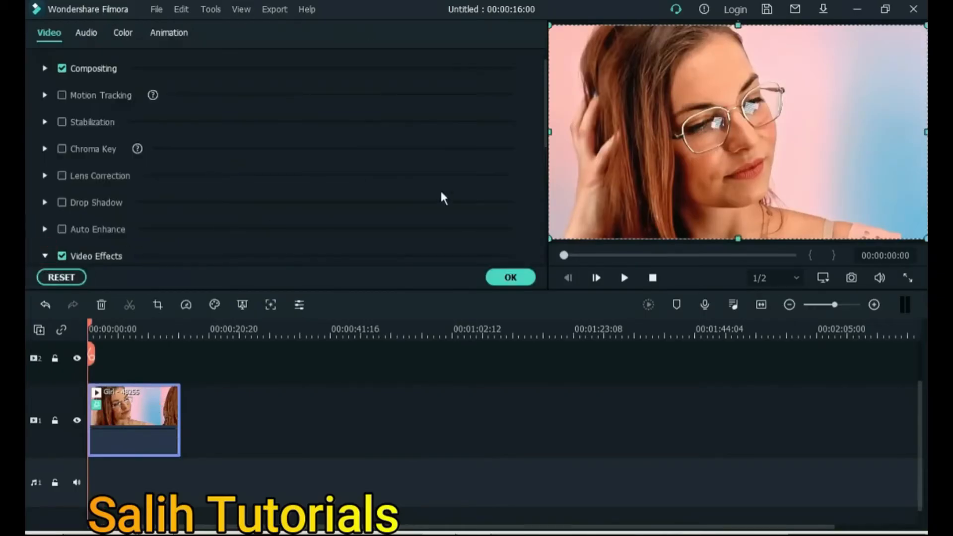
{"action": "left_click_drag", "start_coordinate": [546, 87], "coordinate": [546, 156]}
{"action": "left_click_drag", "start_coordinate": [353, 134], "coordinate": [414, 127]}
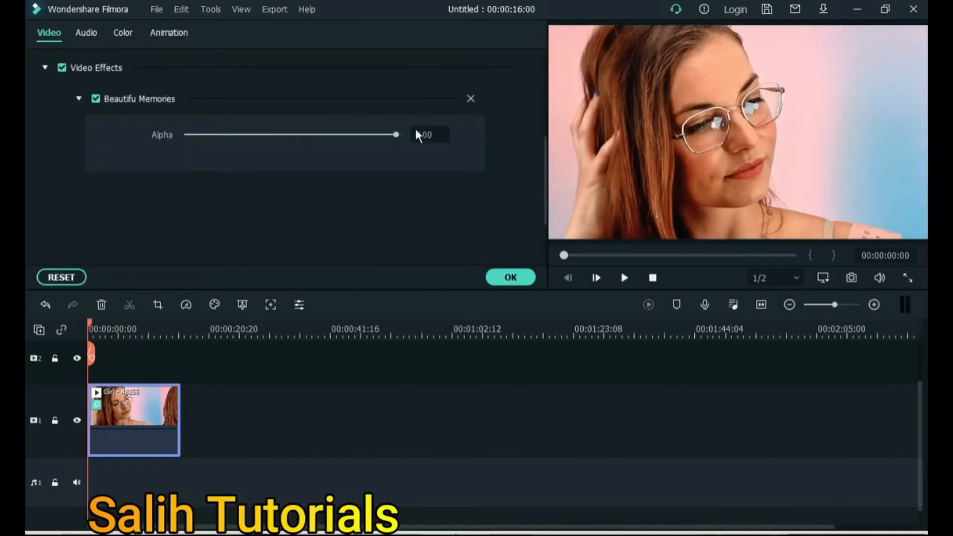
{"action": "key", "text": "space"}
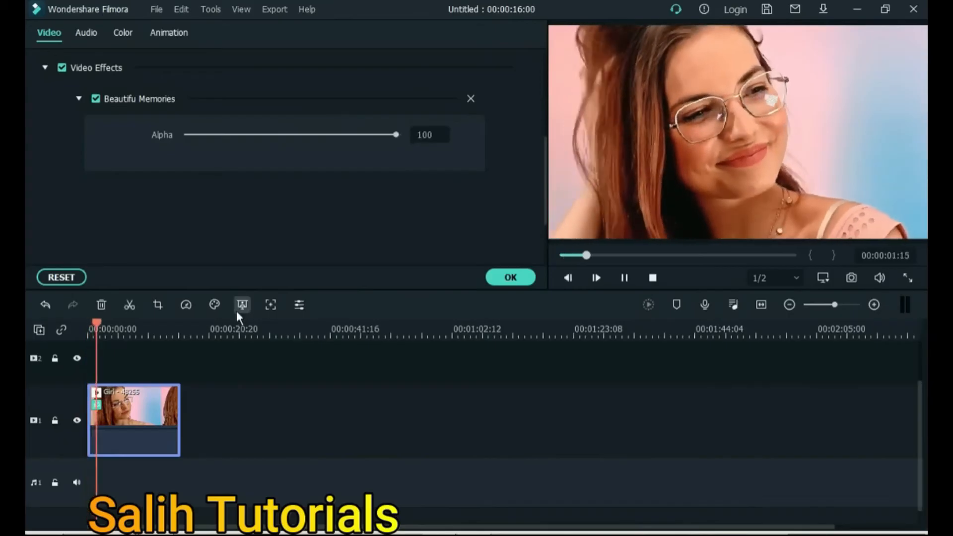
{"action": "left_click", "coordinate": [510, 277]}
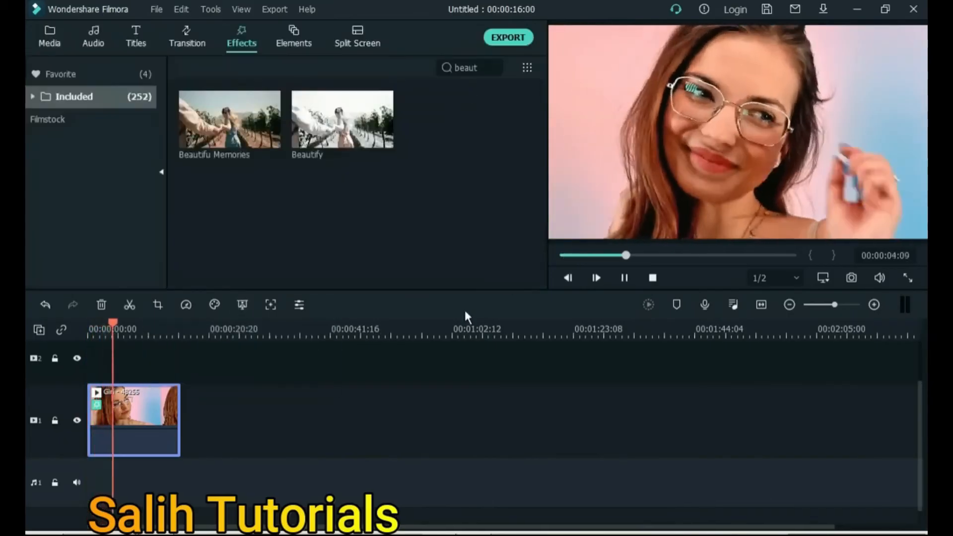
{"action": "key", "text": "space"}
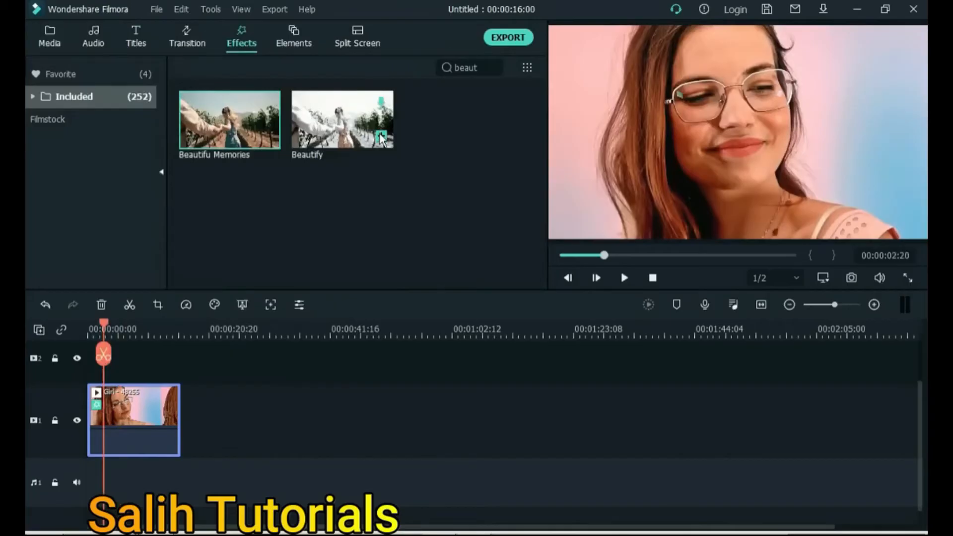
Step: Apply the Beautify effect to the Girl - 48255 clip and set its Alpha to 42
{"action": "left_click", "coordinate": [353, 138]}
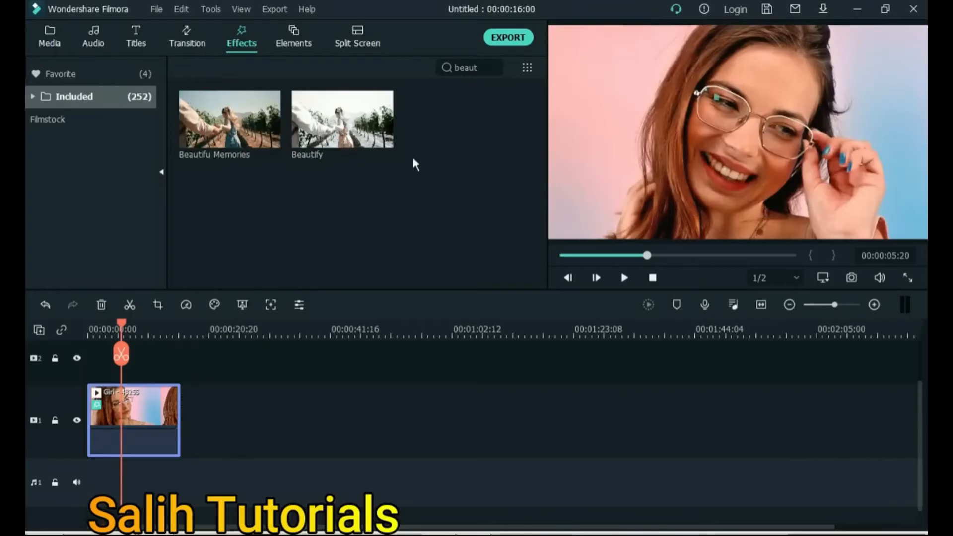
{"action": "left_click_drag", "start_coordinate": [377, 135], "coordinate": [125, 413]}
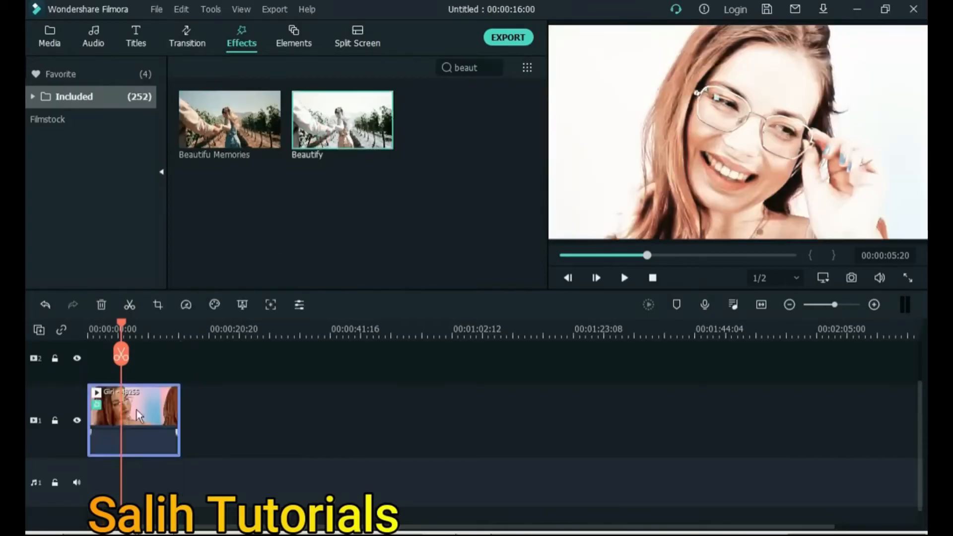
{"action": "double_click", "coordinate": [142, 401]}
{"action": "left_click_drag", "start_coordinate": [545, 104], "coordinate": [546, 164]}
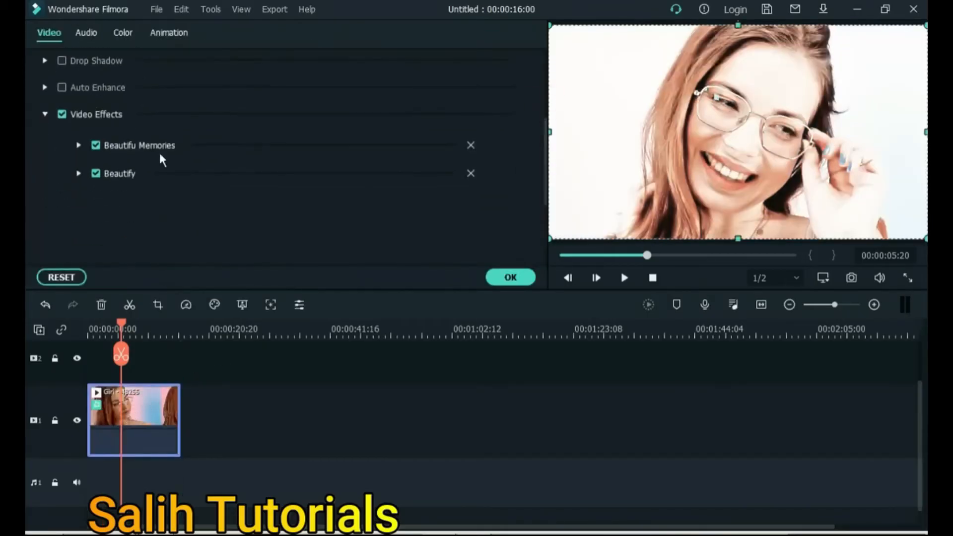
{"action": "left_click", "coordinate": [78, 173]}
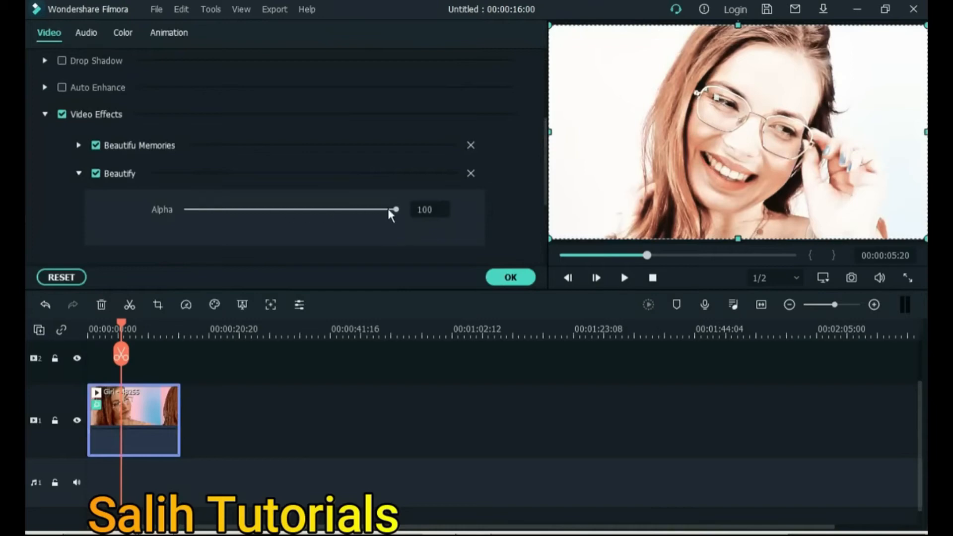
{"action": "left_click_drag", "start_coordinate": [392, 210], "coordinate": [275, 210]}
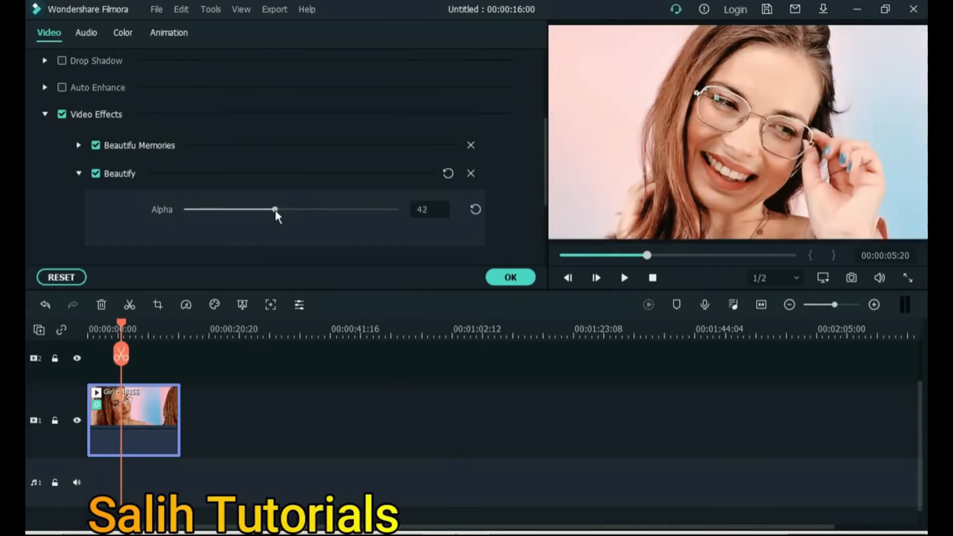
{"action": "left_click", "coordinate": [509, 276]}
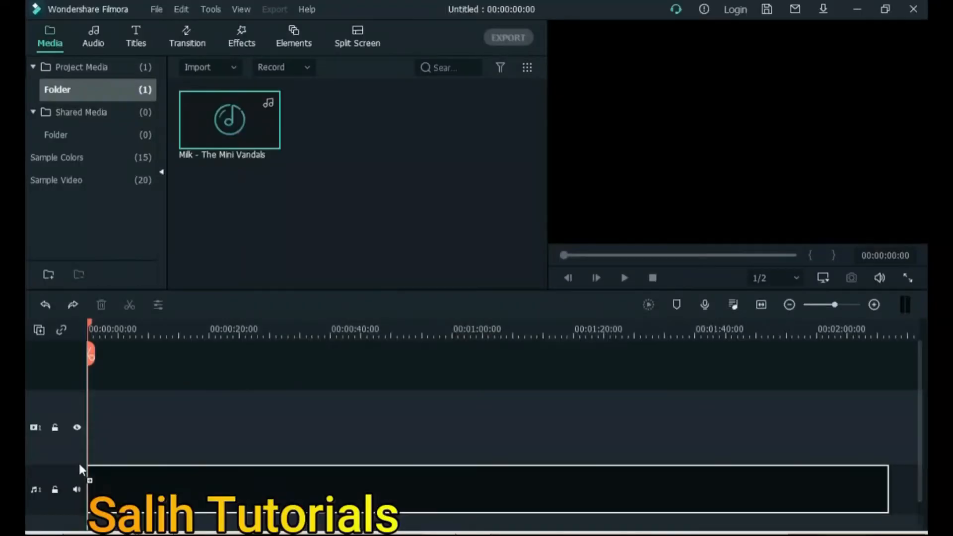
Step: Place the Milk - The Mini Vandals music at the start of audio track 1 and open its audio settings
{"action": "left_click_drag", "start_coordinate": [79, 464], "coordinate": [80, 464]}
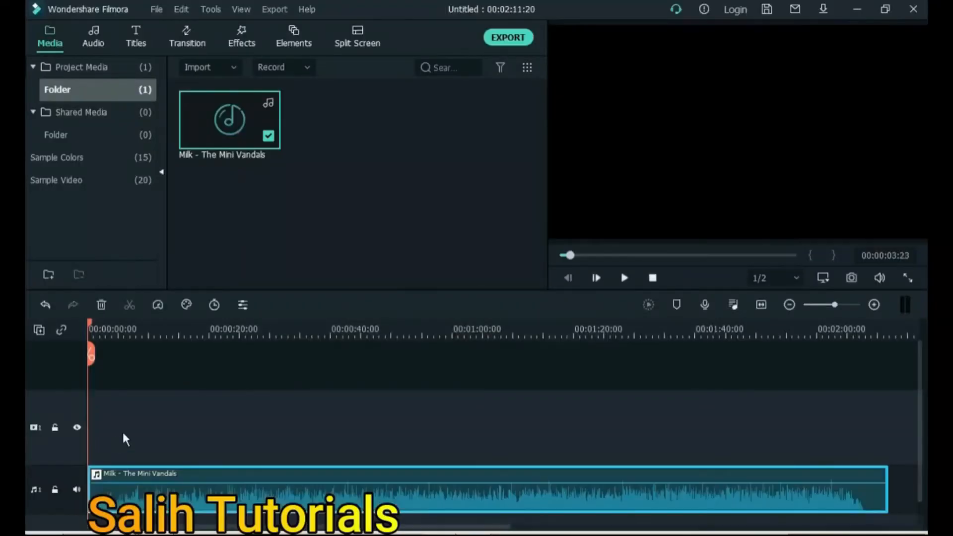
{"action": "left_click", "coordinate": [123, 406]}
{"action": "double_click", "coordinate": [204, 501]}
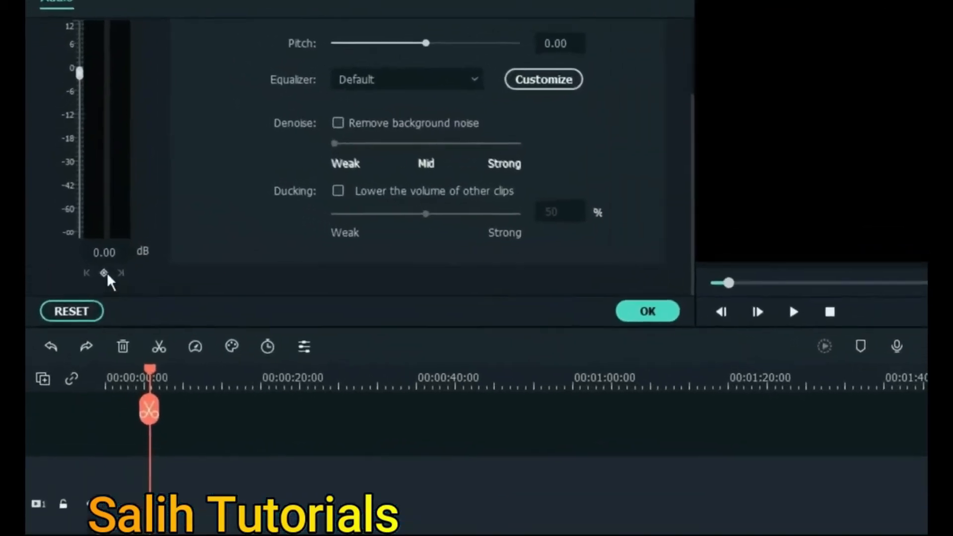
Step: Add four volume keyframes to the music clip at about 6, 12, 19 and 26 seconds
{"action": "left_click", "coordinate": [88, 246]}
{"action": "left_click_drag", "start_coordinate": [125, 322], "coordinate": [175, 328]}
{"action": "left_click_drag", "start_coordinate": [327, 291], "coordinate": [472, 314]}
{"action": "left_click", "coordinate": [151, 127]}
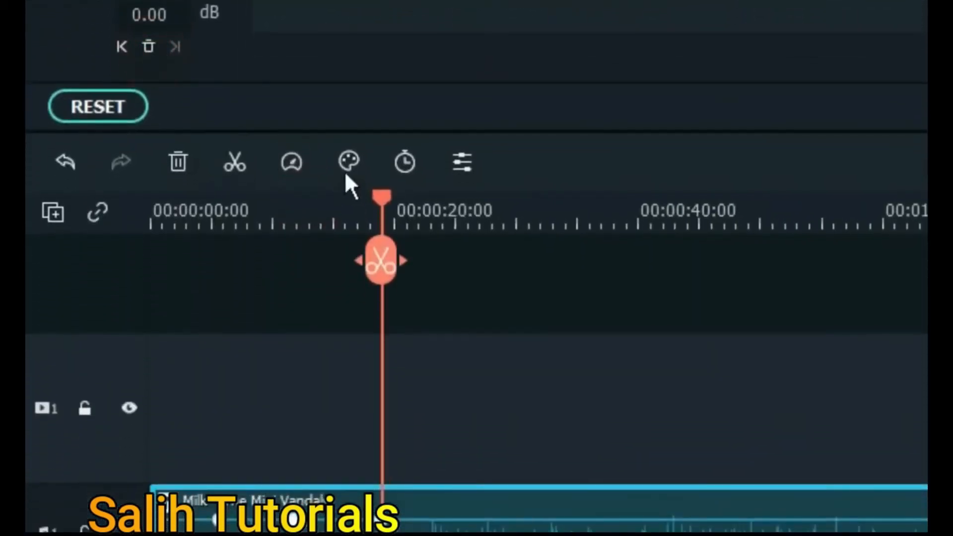
{"action": "left_click", "coordinate": [149, 47]}
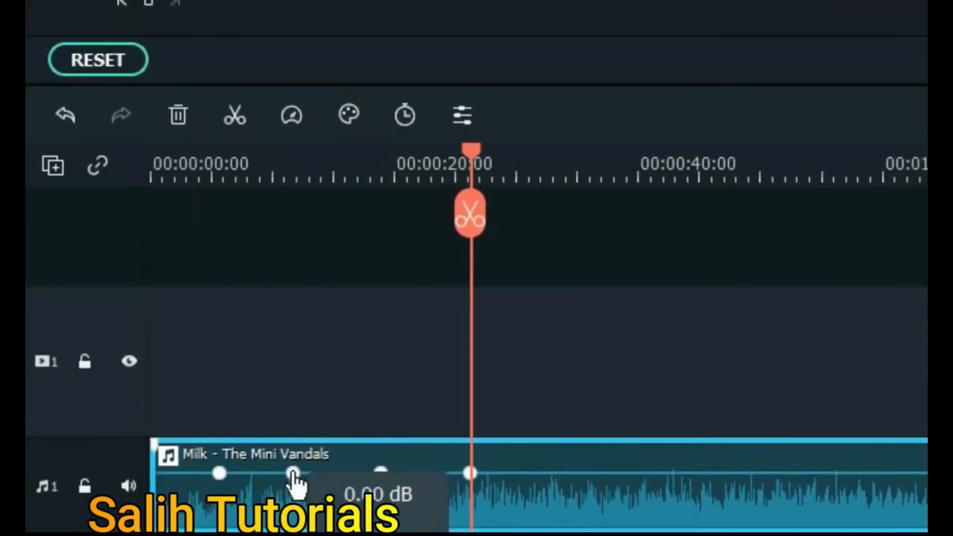
Step: Lower the second volume keyframe of the music clip and set the fourth to -15 dB
{"action": "left_click_drag", "start_coordinate": [294, 474], "coordinate": [286, 507]}
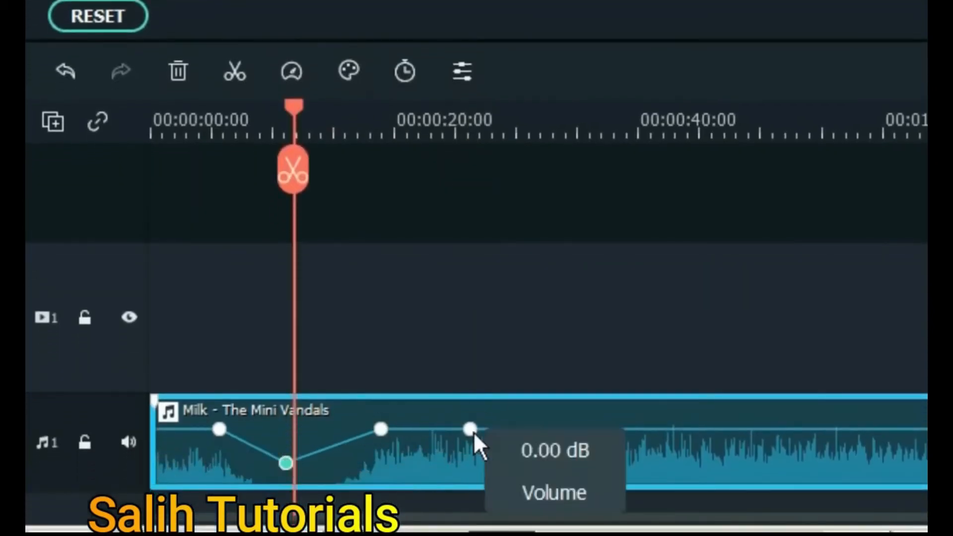
{"action": "left_click_drag", "start_coordinate": [469, 430], "coordinate": [467, 450]}
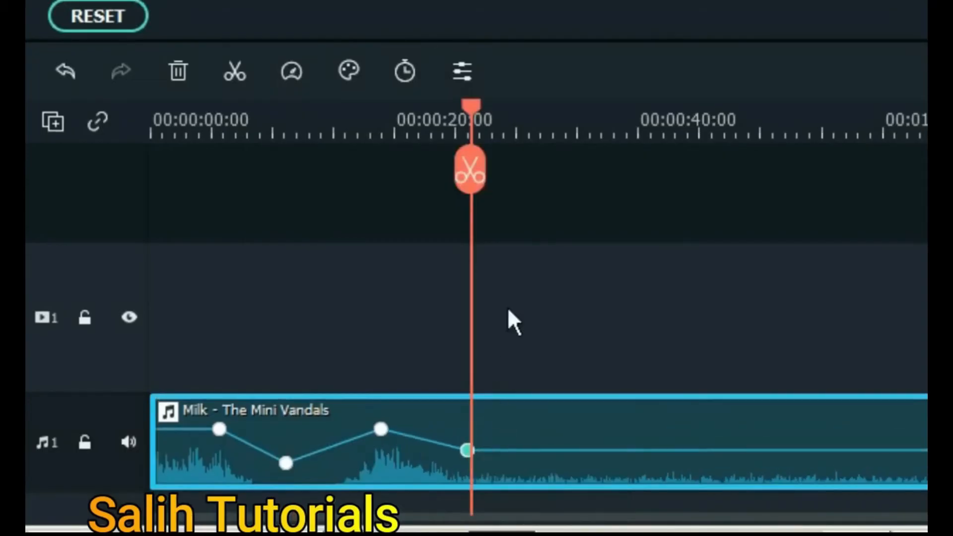
Step: Add a fifth volume keyframe at about 32 seconds, raise it above the others and play the clip from the start
{"action": "left_click", "coordinate": [541, 129]}
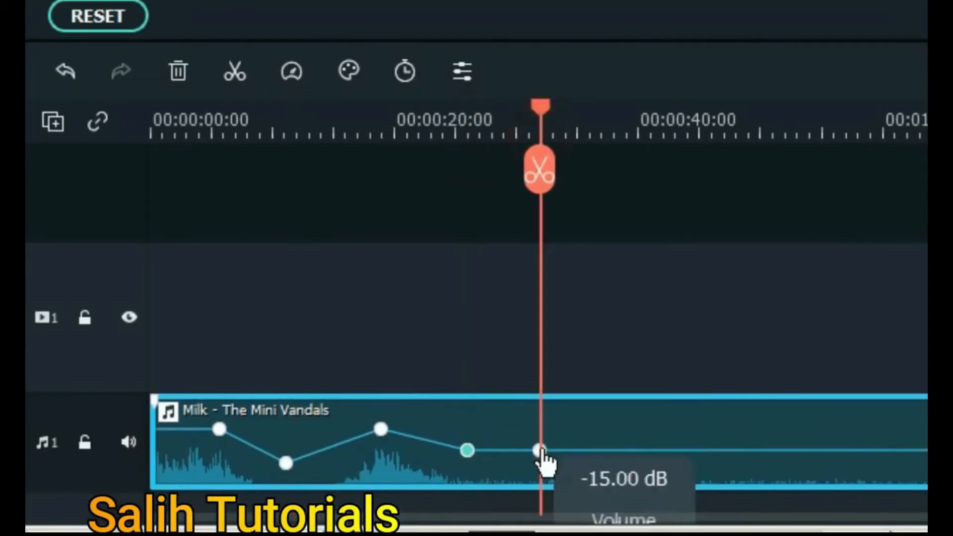
{"action": "left_click_drag", "start_coordinate": [543, 453], "coordinate": [553, 422]}
{"action": "left_click", "coordinate": [154, 126]}
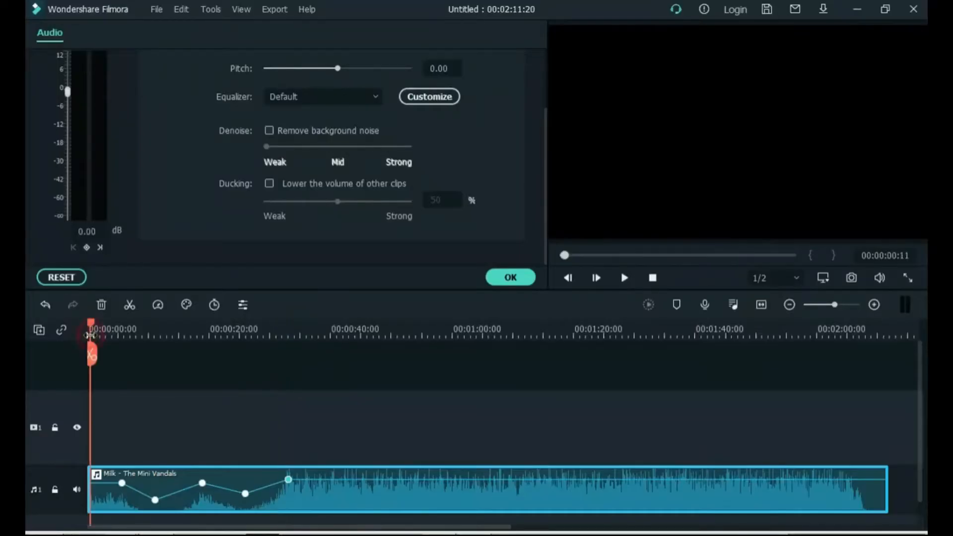
{"action": "key", "text": "space"}
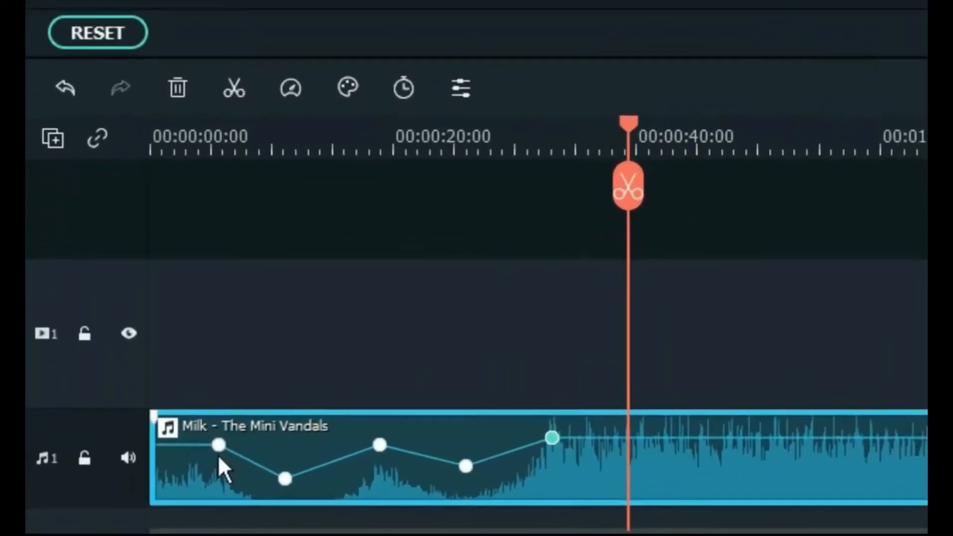
Step: Select the first volume keyframe of the music clip and delete it
{"action": "mouse_move", "coordinate": [131, 482]}
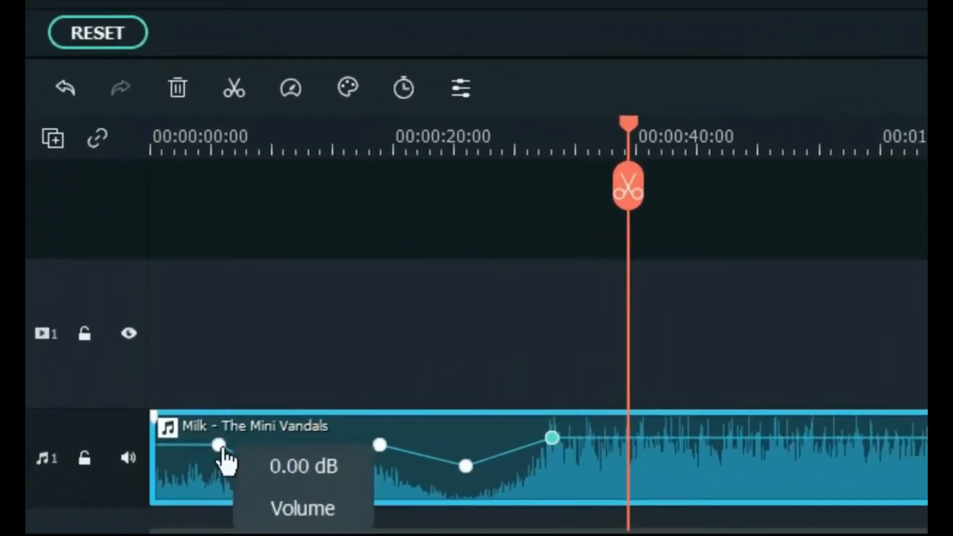
{"action": "left_click", "coordinate": [219, 445]}
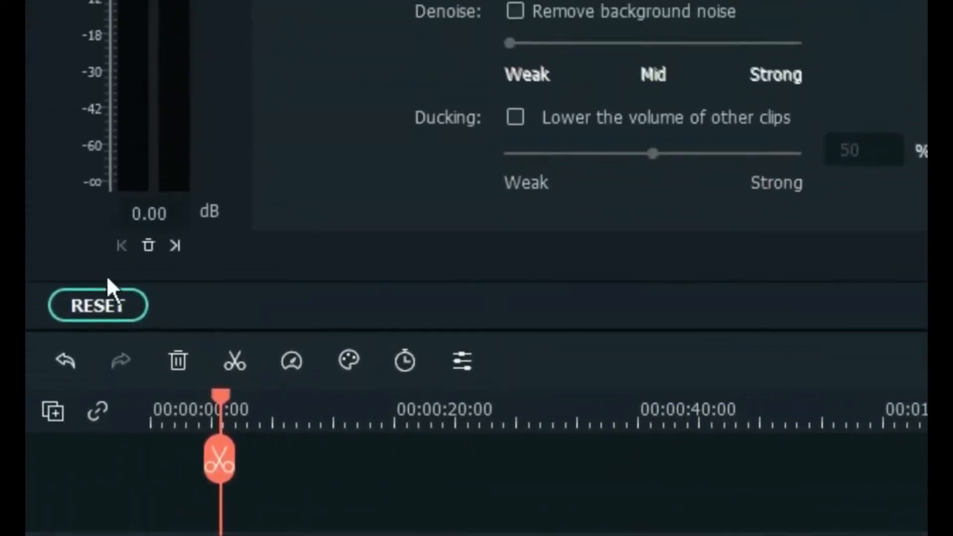
{"action": "left_click", "coordinate": [147, 267]}
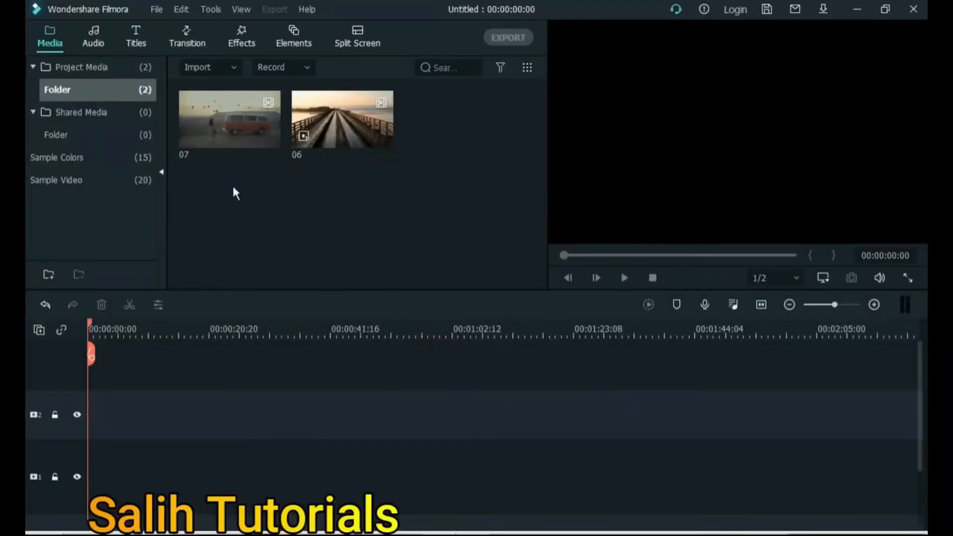
Step: Add clips 07 and 06 to video track 1 and move clip 06 to the start of video track 2
{"action": "left_click_drag", "start_coordinate": [224, 190], "coordinate": [368, 93]}
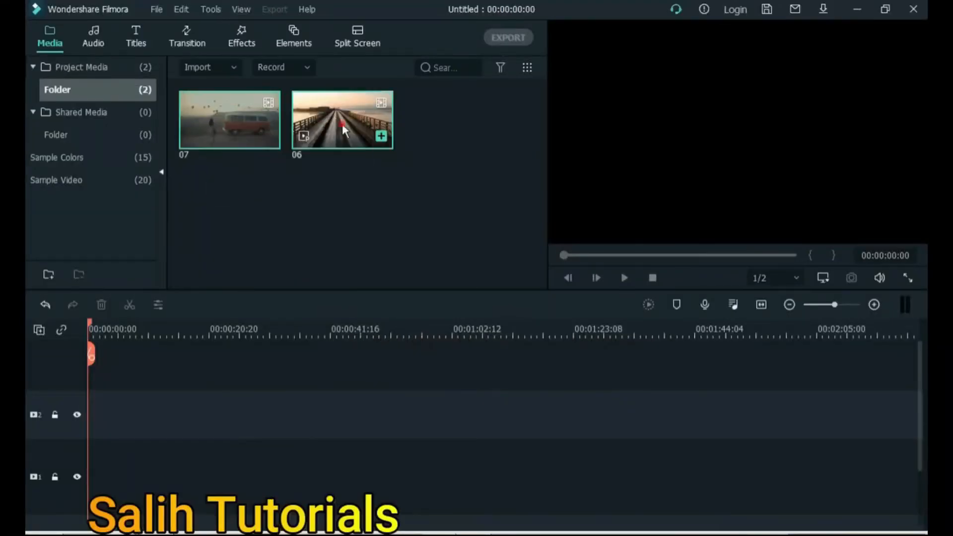
{"action": "left_click_drag", "start_coordinate": [342, 123], "coordinate": [102, 478]}
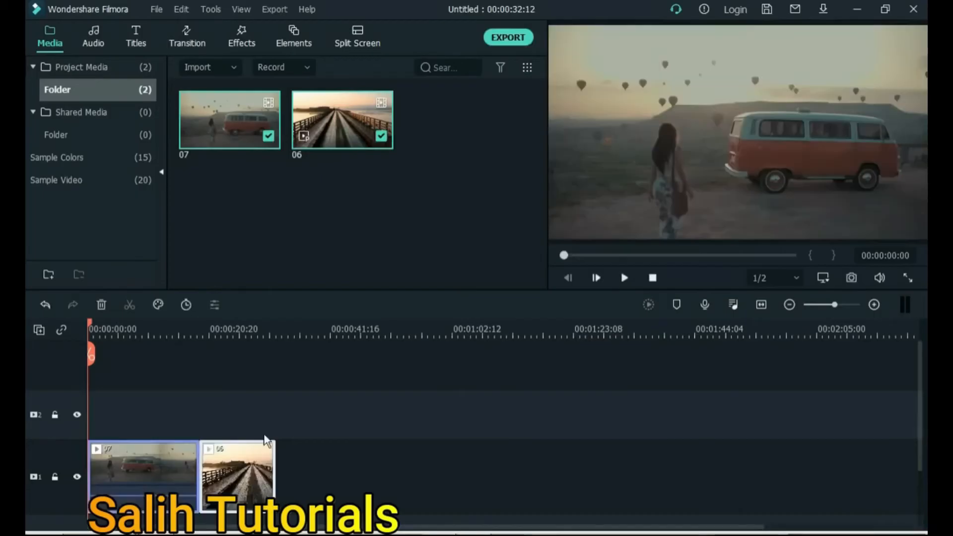
{"action": "left_click", "coordinate": [323, 430]}
{"action": "left_click_drag", "start_coordinate": [238, 445], "coordinate": [130, 426]}
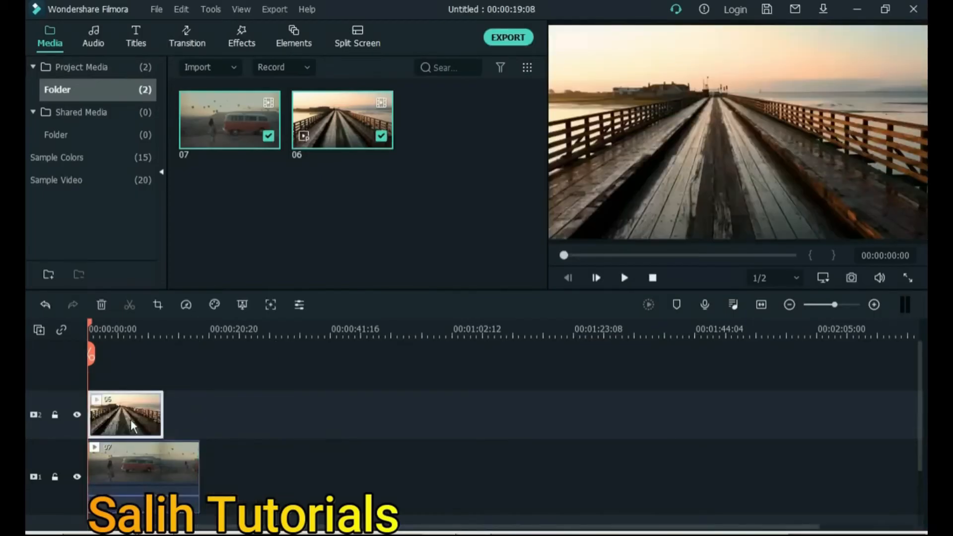
Step: Play the stacked clips, hide video track 2 to view clip 07 and show the track again
{"action": "left_click", "coordinate": [233, 422]}
{"action": "key", "text": "space"}
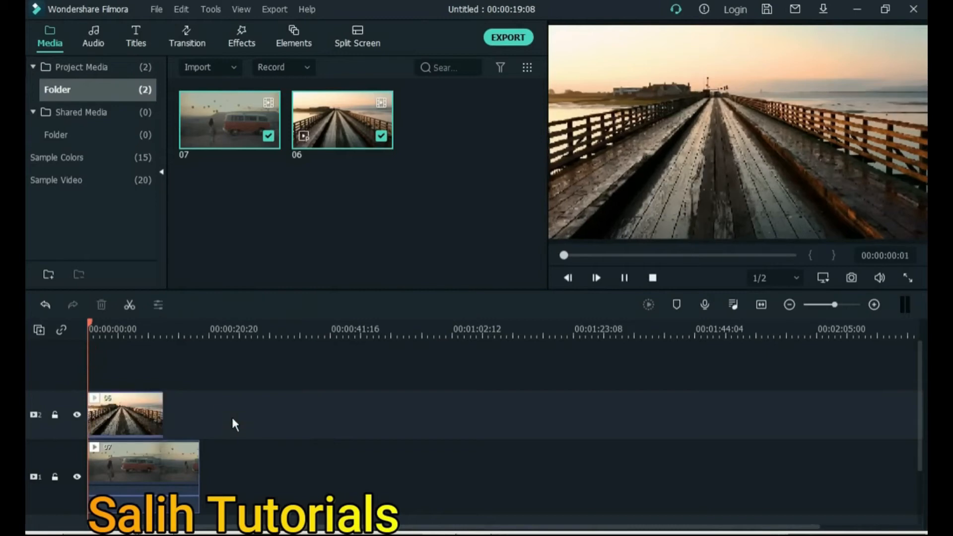
{"action": "left_click", "coordinate": [77, 414]}
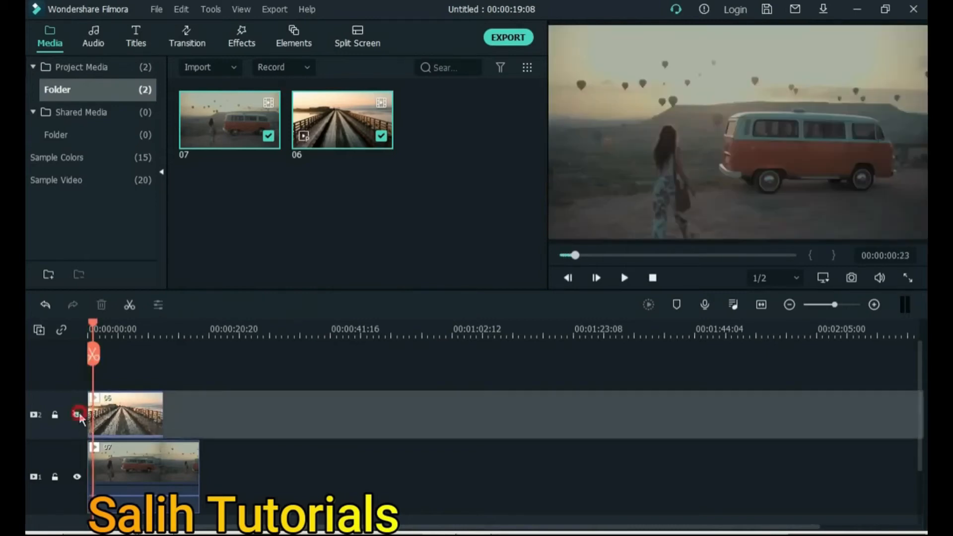
{"action": "left_click_drag", "start_coordinate": [104, 323], "coordinate": [81, 325]}
{"action": "left_click", "coordinate": [77, 415]}
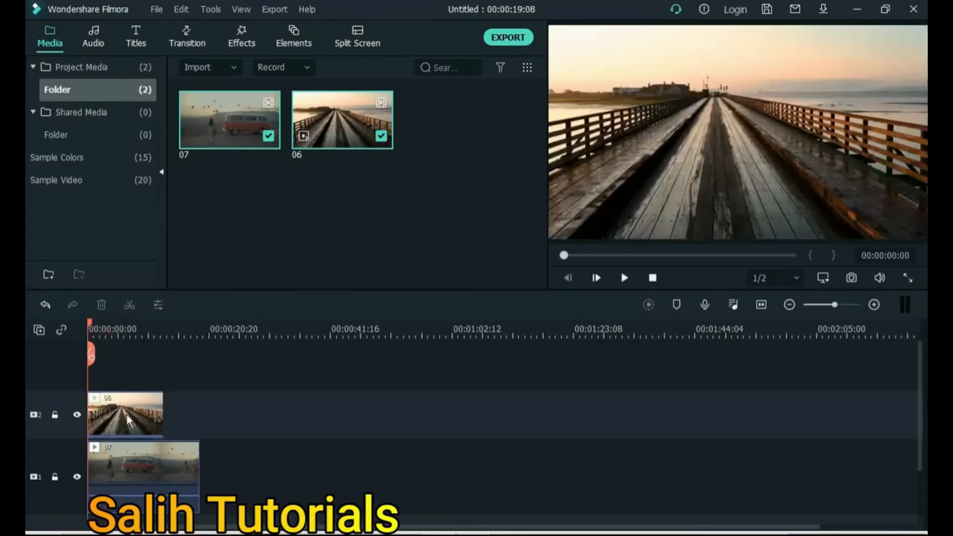
Step: Lower the opacity of clip 06 on video track 2 to 21.02%, play the blended clips and reduce it slightly further
{"action": "double_click", "coordinate": [126, 414]}
{"action": "left_click", "coordinate": [45, 93]}
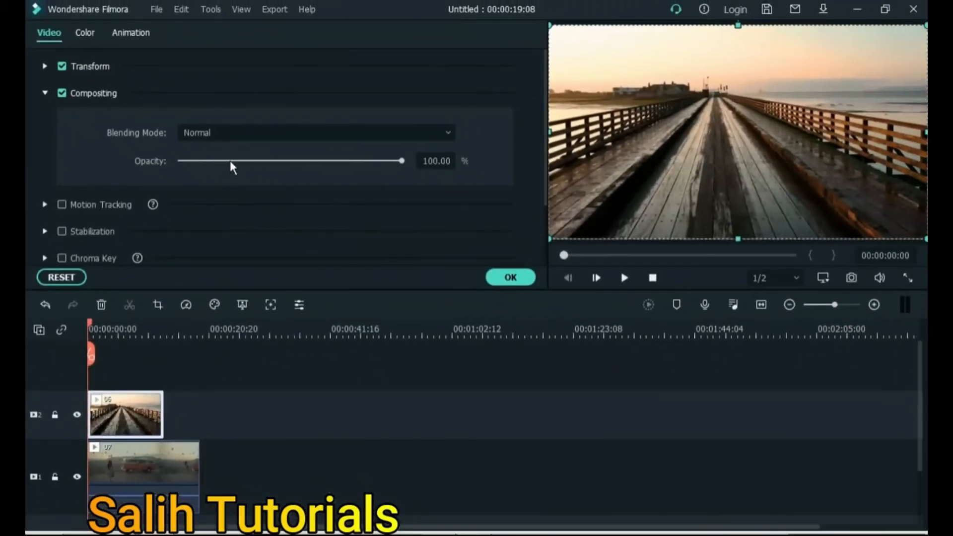
{"action": "left_click", "coordinate": [435, 261]}
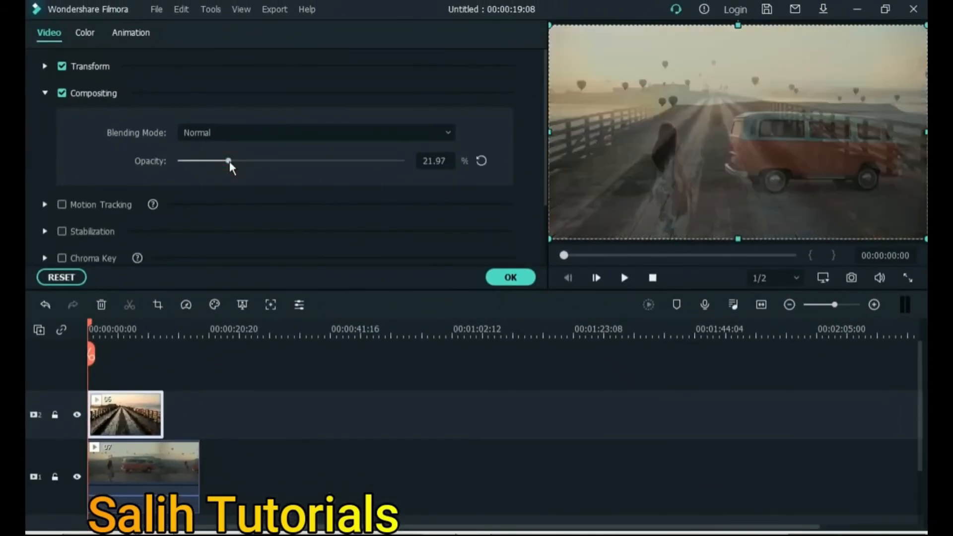
{"action": "left_click_drag", "start_coordinate": [228, 161], "coordinate": [226, 160]}
{"action": "key", "text": "space"}
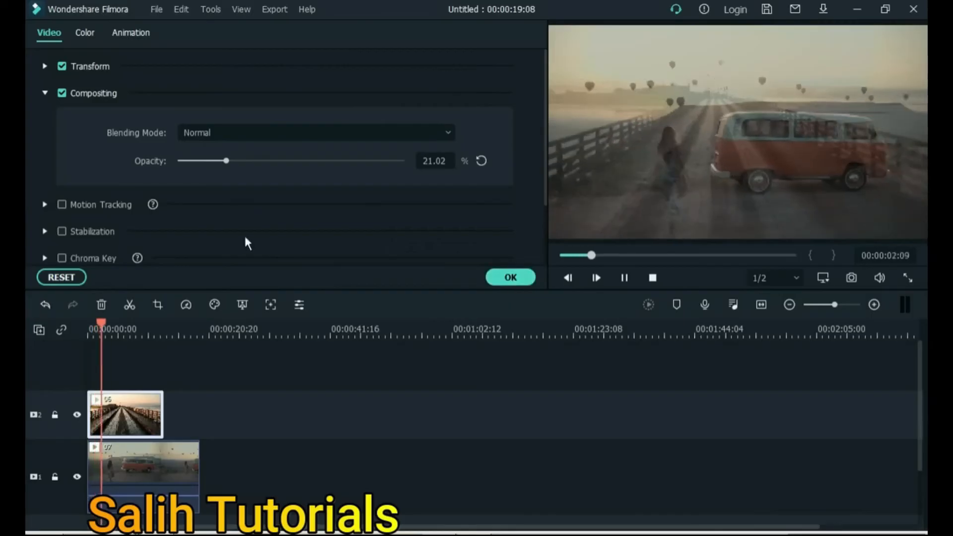
{"action": "mouse_move", "coordinate": [226, 161]}
{"action": "left_mouse_down"}
{"action": "mouse_move", "coordinate": [293, 161]}
{"action": "mouse_move", "coordinate": [215, 162]}
{"action": "left_mouse_up"}
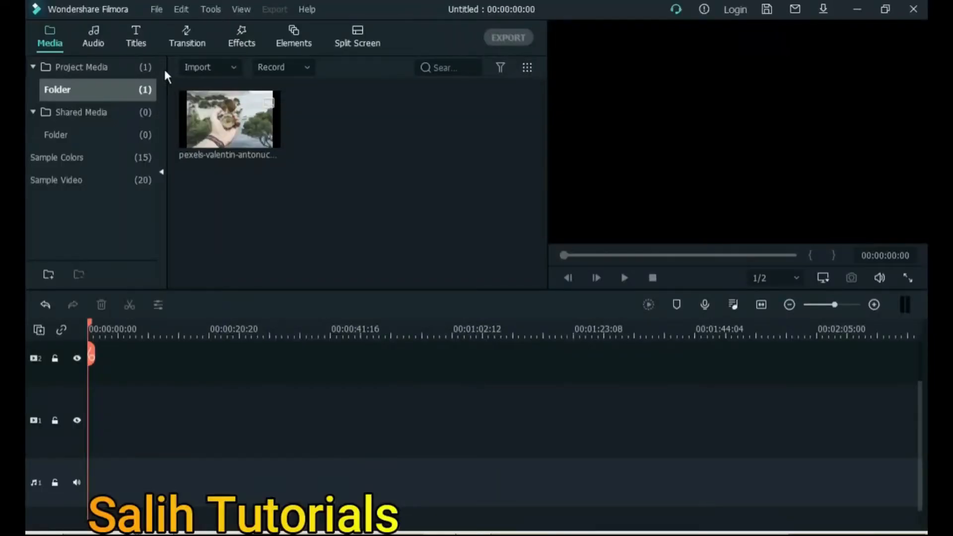
Step: Change the keyboard shortcut for Save Project to Ctrl+1 and apply the change
{"action": "left_click", "coordinate": [154, 10]}
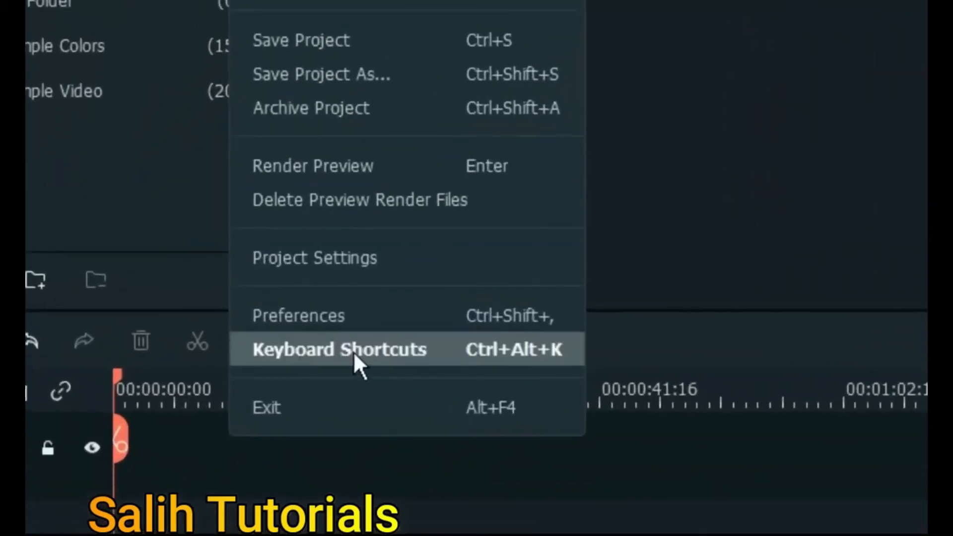
{"action": "left_click", "coordinate": [258, 325]}
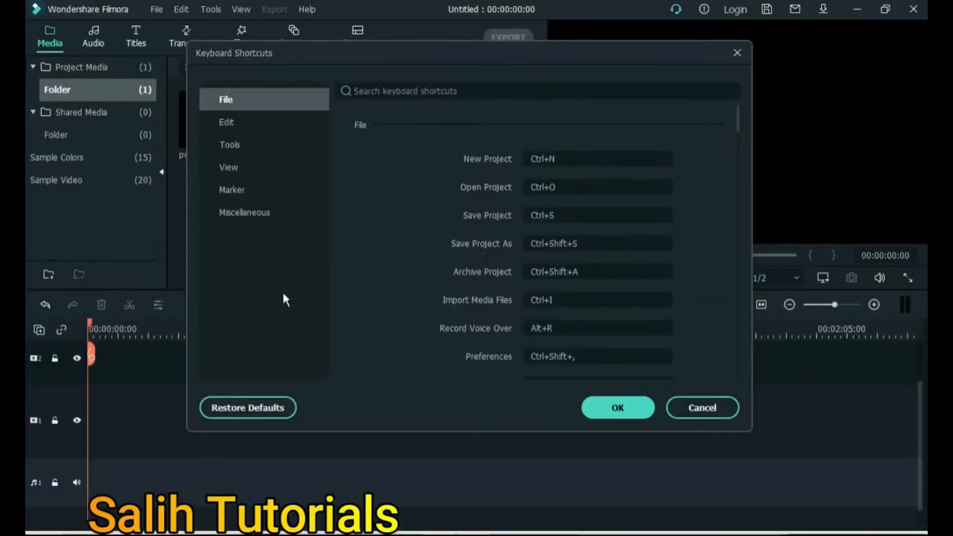
{"action": "left_click", "coordinate": [628, 160]}
{"action": "key", "text": "ctrl+j"}
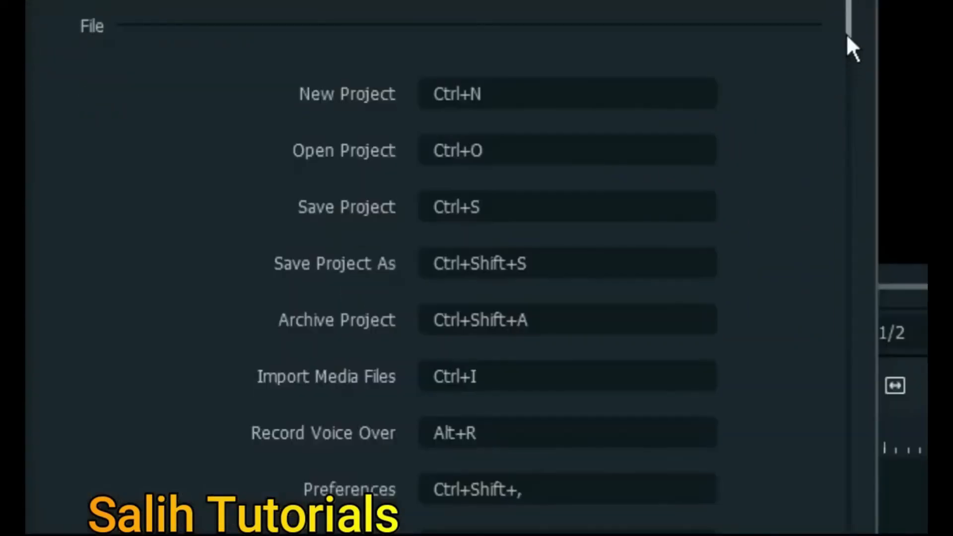
{"action": "left_click_drag", "start_coordinate": [849, 21], "coordinate": [834, 54]}
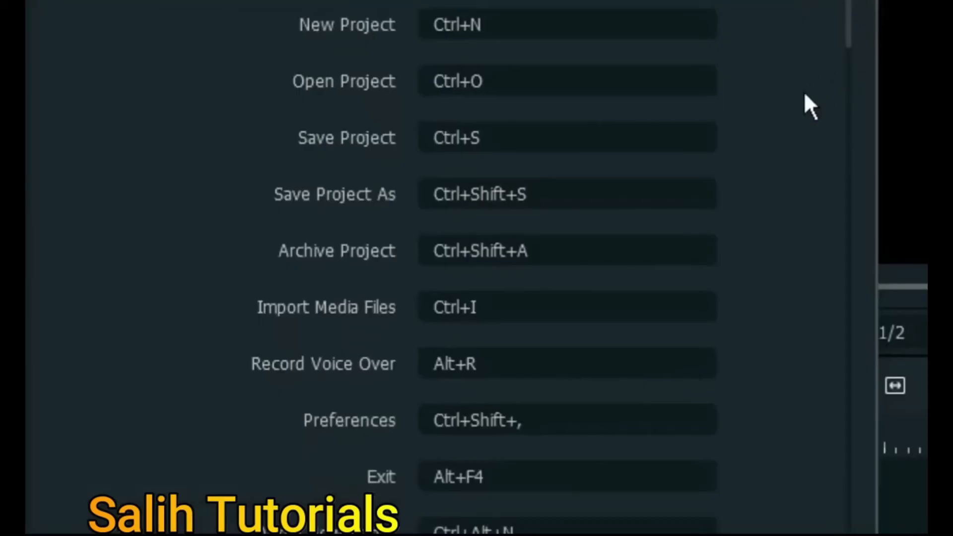
{"action": "left_click", "coordinate": [490, 140]}
{"action": "key", "text": "ctrl+1"}
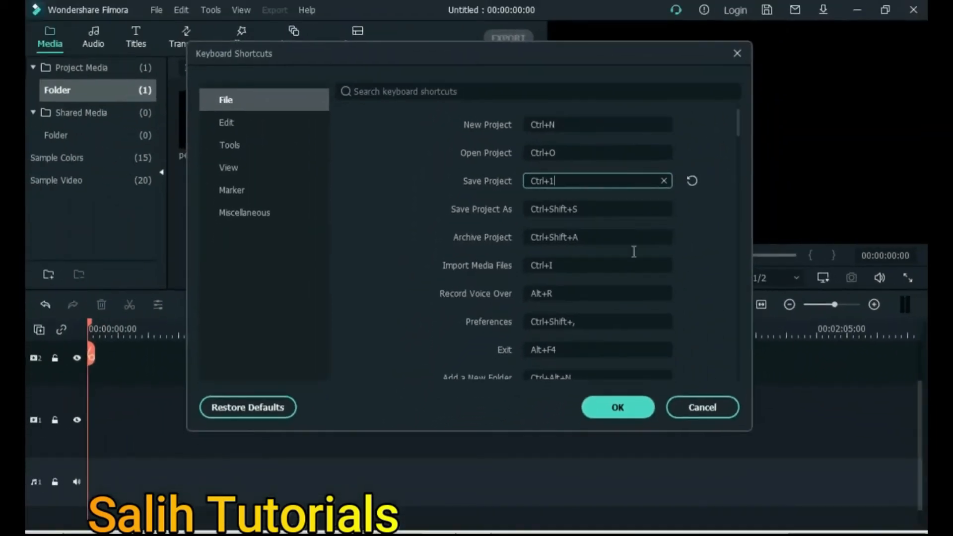
{"action": "left_click", "coordinate": [615, 407]}
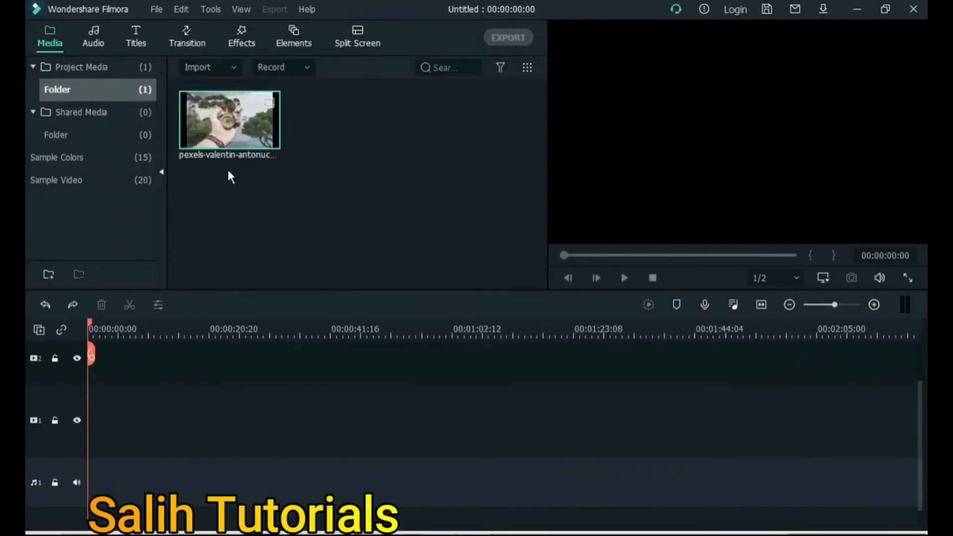
Step: Add the compass image to video track 1 and test the new Save Project shortcut, cancelling the save
{"action": "left_click_drag", "start_coordinate": [214, 214], "coordinate": [115, 423]}
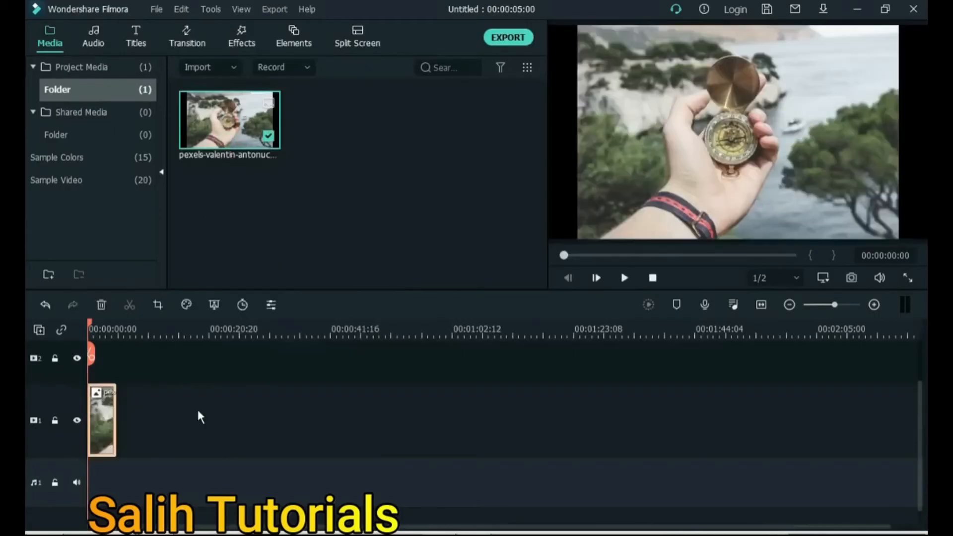
{"action": "left_click", "coordinate": [196, 407]}
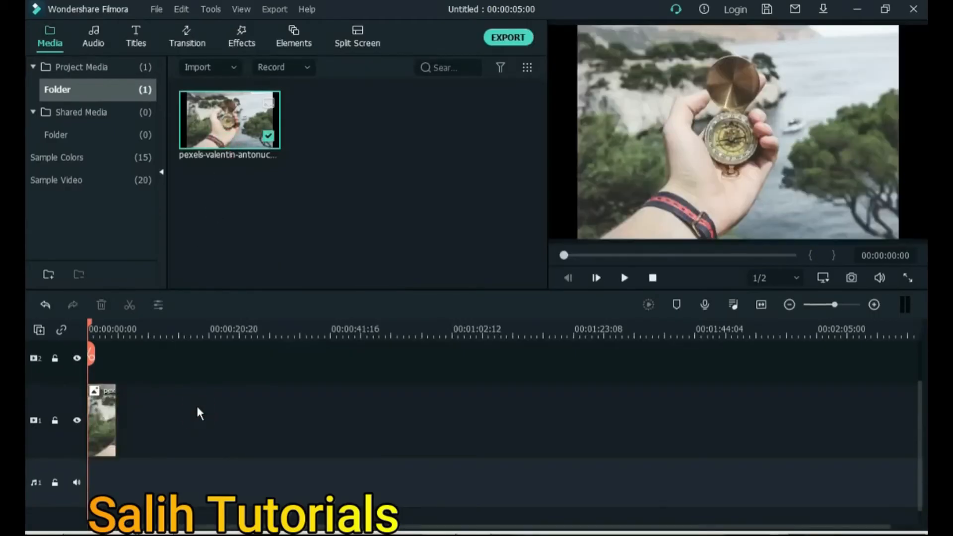
{"action": "key", "text": "ctrl+1"}
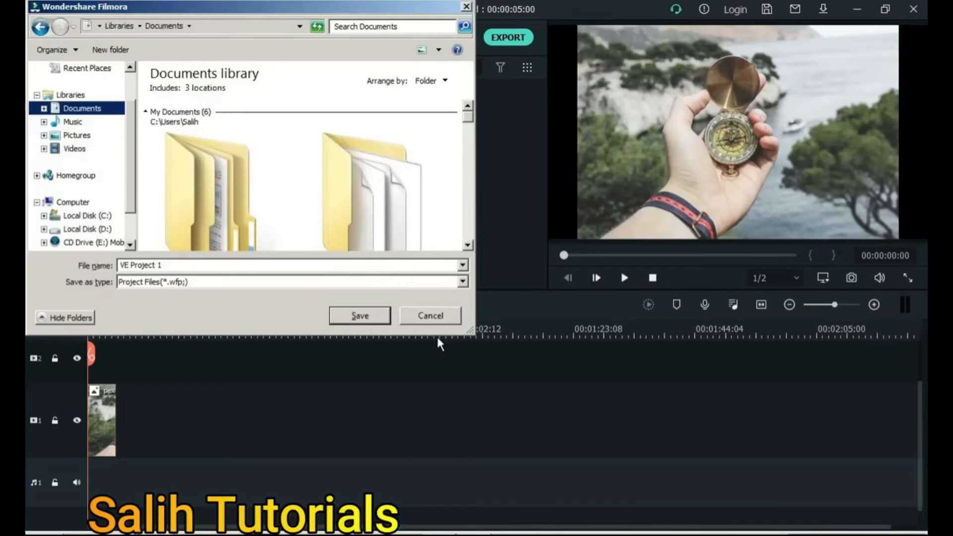
{"action": "left_click", "coordinate": [433, 317]}
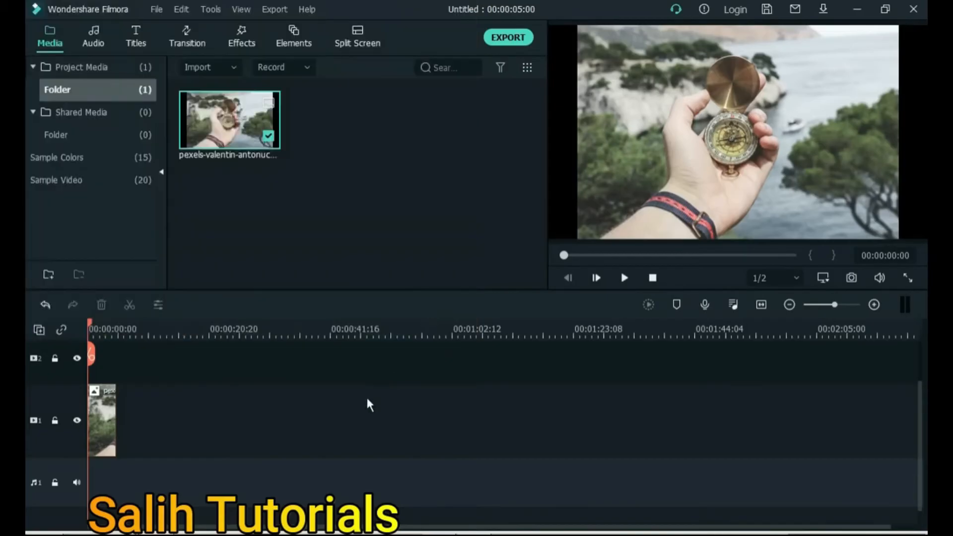
{"action": "left_click", "coordinate": [158, 14]}
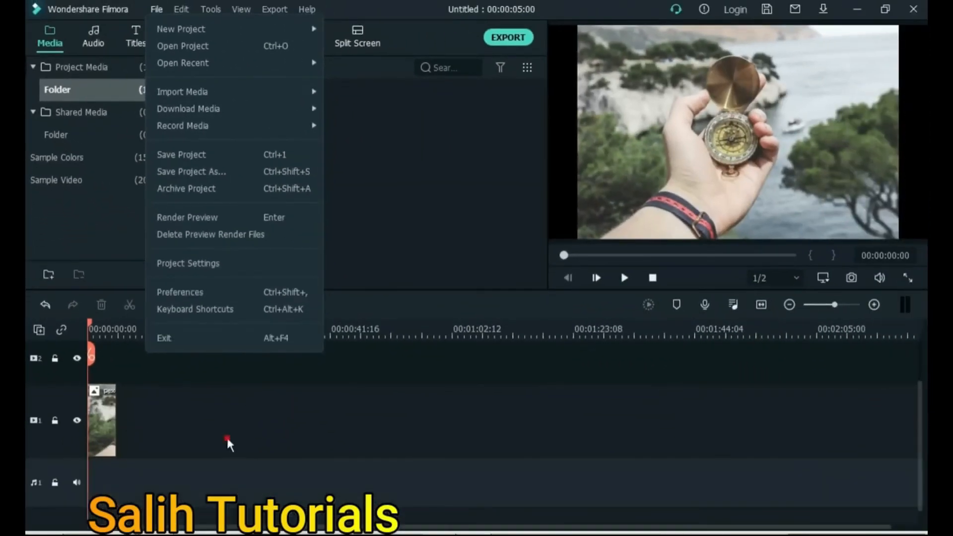
{"action": "left_click", "coordinate": [227, 439]}
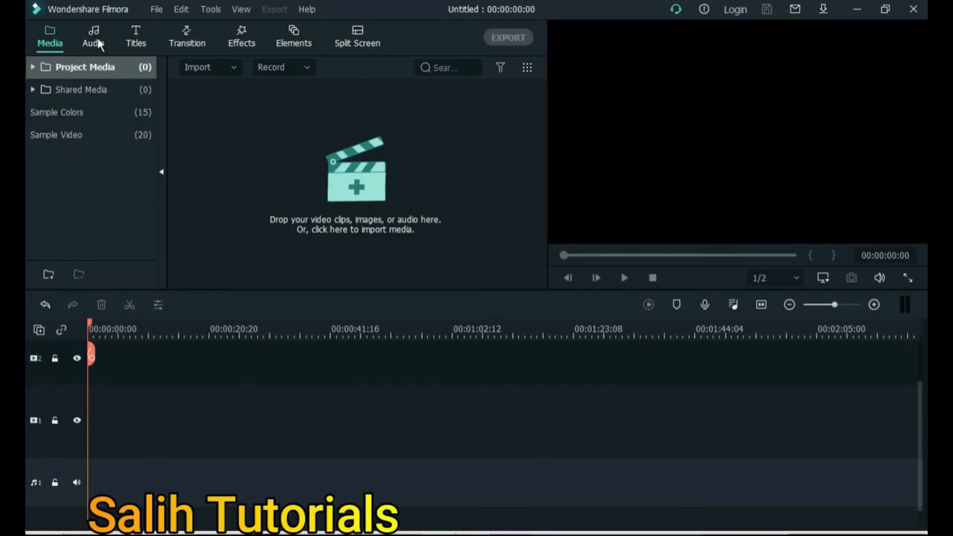
Step: Mark the Trip to roma audio track as a favorite and preview it from the audio favorites
{"action": "left_click", "coordinate": [97, 38]}
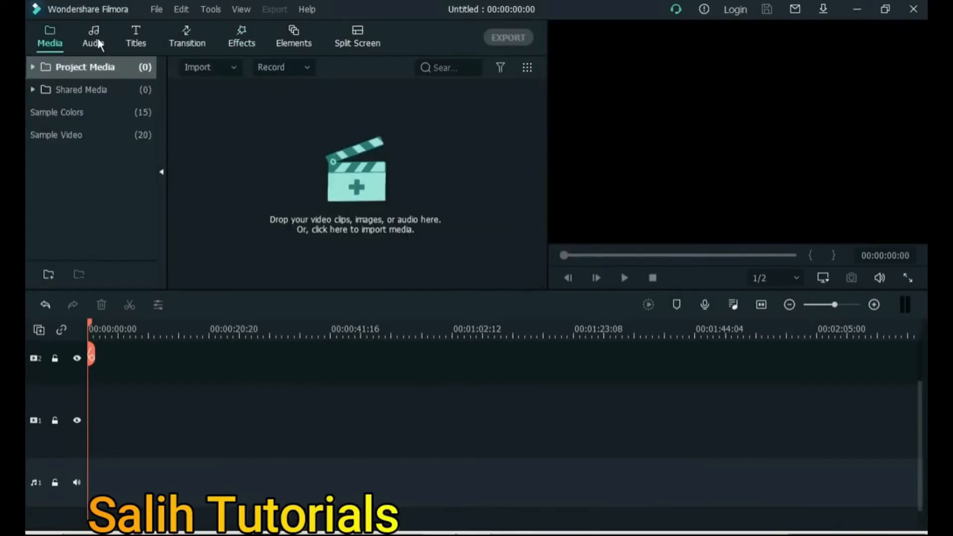
{"action": "left_click", "coordinate": [97, 39]}
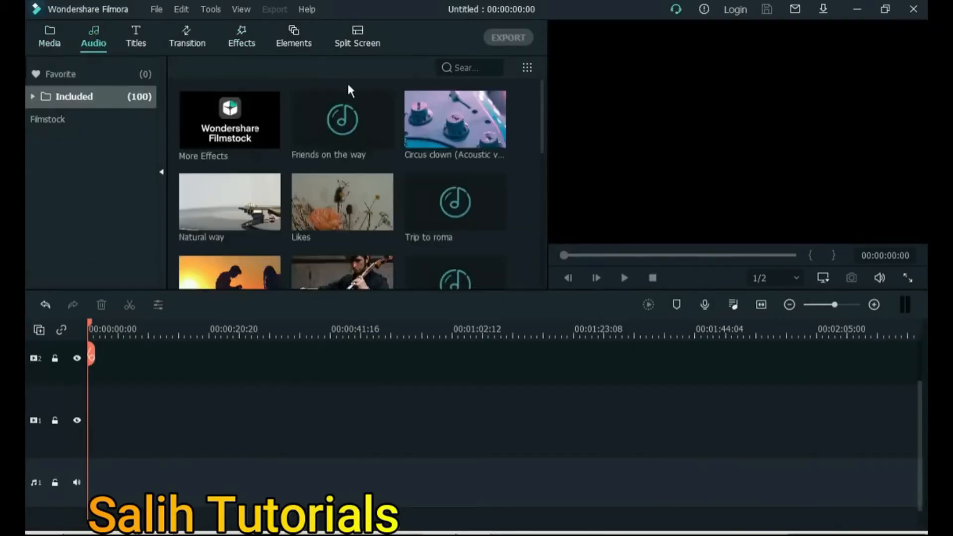
{"action": "mouse_move", "coordinate": [417, 188]}
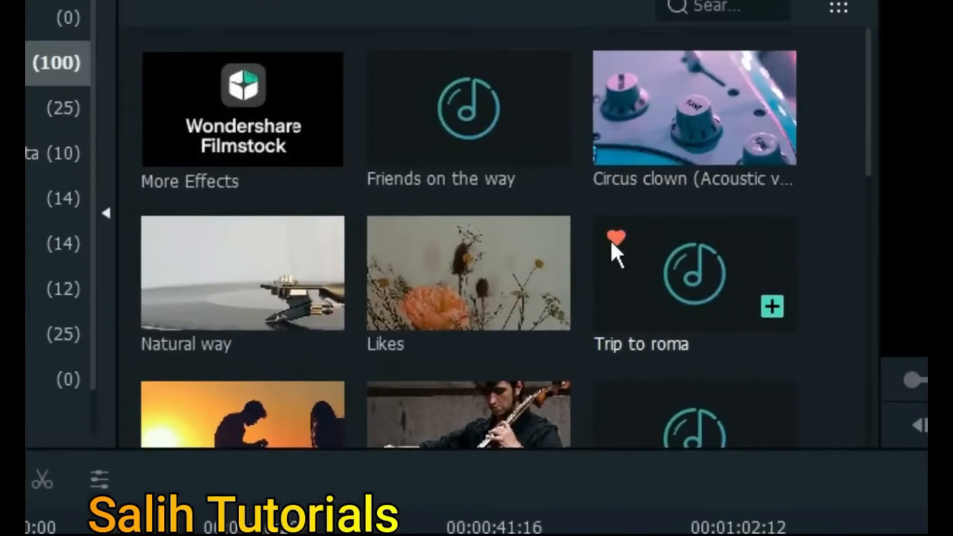
{"action": "left_click", "coordinate": [607, 237]}
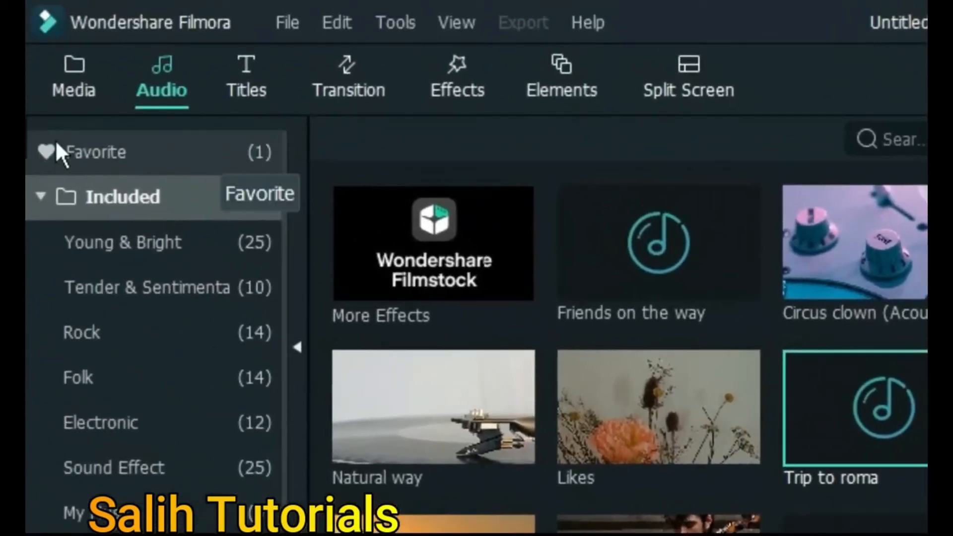
{"action": "left_click", "coordinate": [38, 149]}
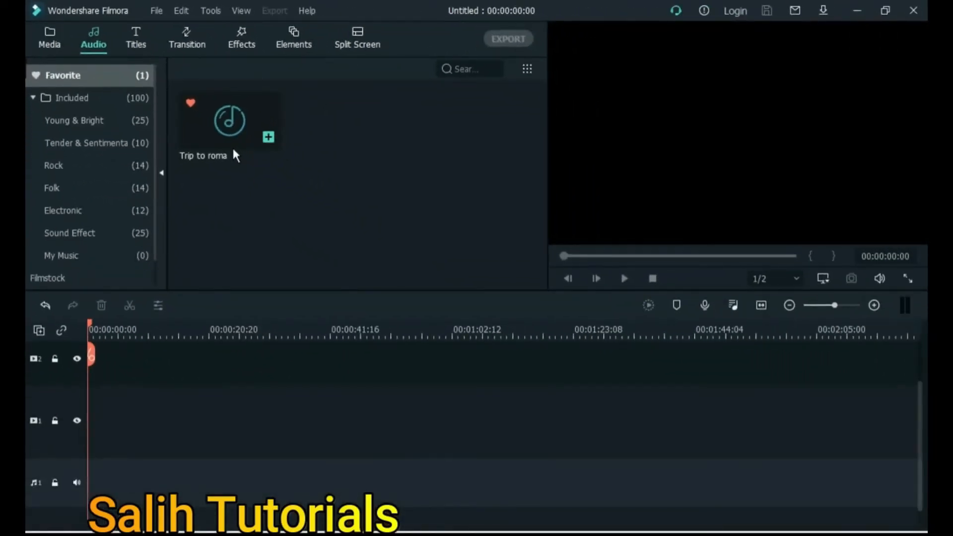
{"action": "double_click", "coordinate": [234, 152]}
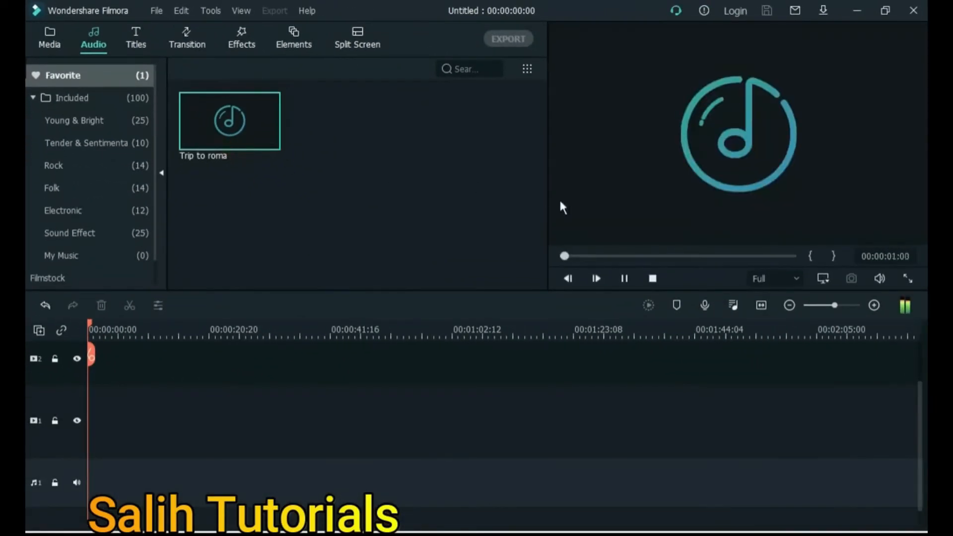
{"action": "left_click", "coordinate": [623, 279]}
Step: Preview the Callout 4 title and select the Vertical Line transition among the favorite transitions
{"action": "left_click", "coordinate": [136, 39]}
{"action": "scroll", "coordinate": [471, 190], "scroll_direction": "down", "scroll_amount": 1}
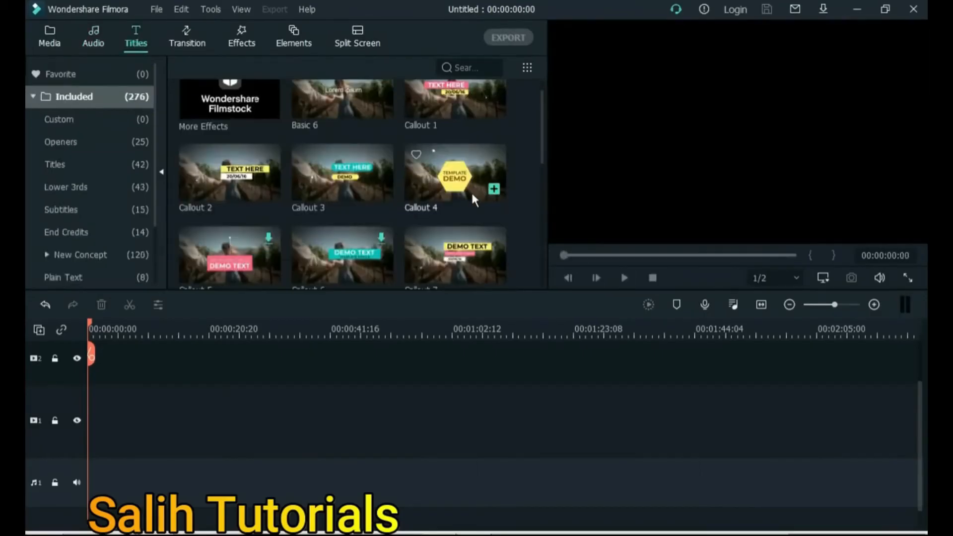
{"action": "double_click", "coordinate": [470, 191]}
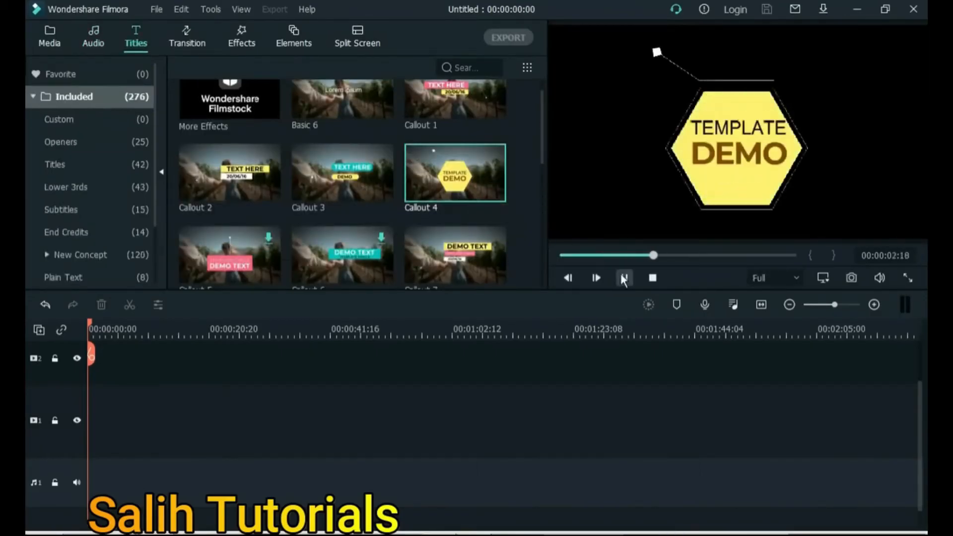
{"action": "left_click", "coordinate": [186, 39]}
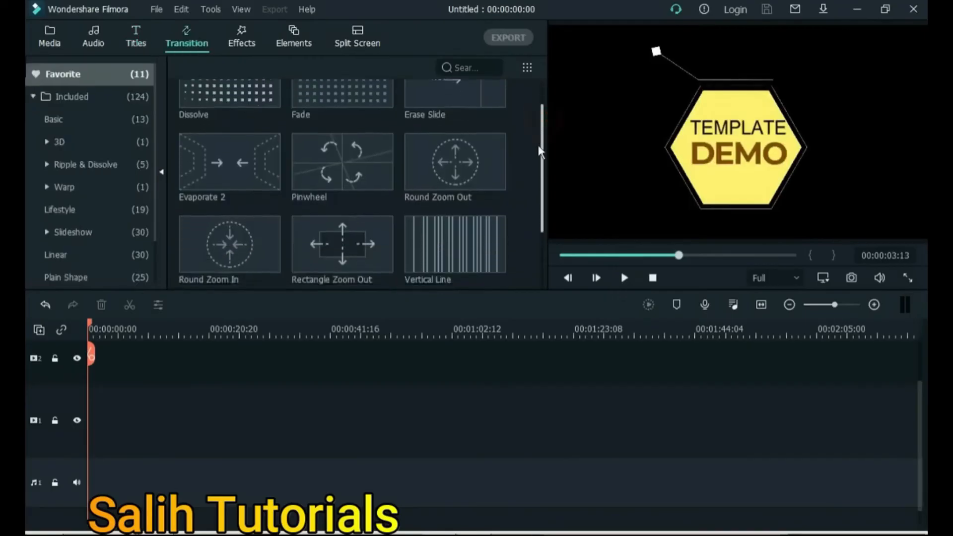
{"action": "left_click", "coordinate": [435, 215]}
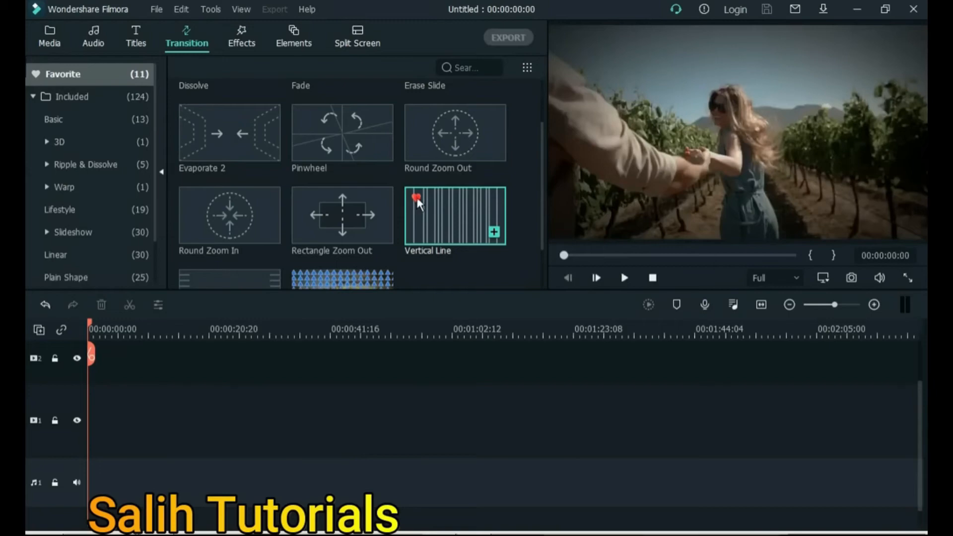
Step: Mark the Mosaic effect as a favorite and preview it from the effect favorites
{"action": "left_click", "coordinate": [242, 39]}
{"action": "left_click", "coordinate": [303, 184]}
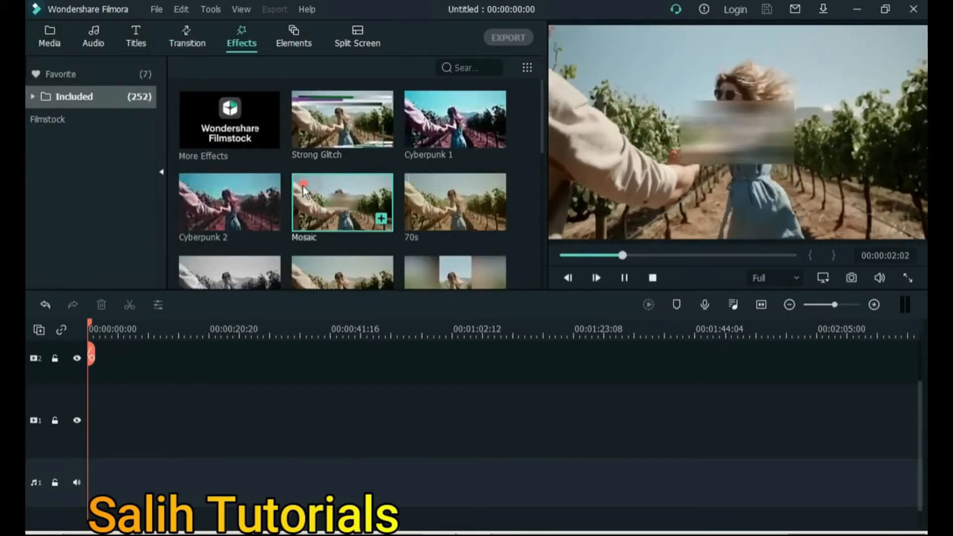
{"action": "left_click", "coordinate": [92, 74]}
{"action": "left_click", "coordinate": [216, 137]}
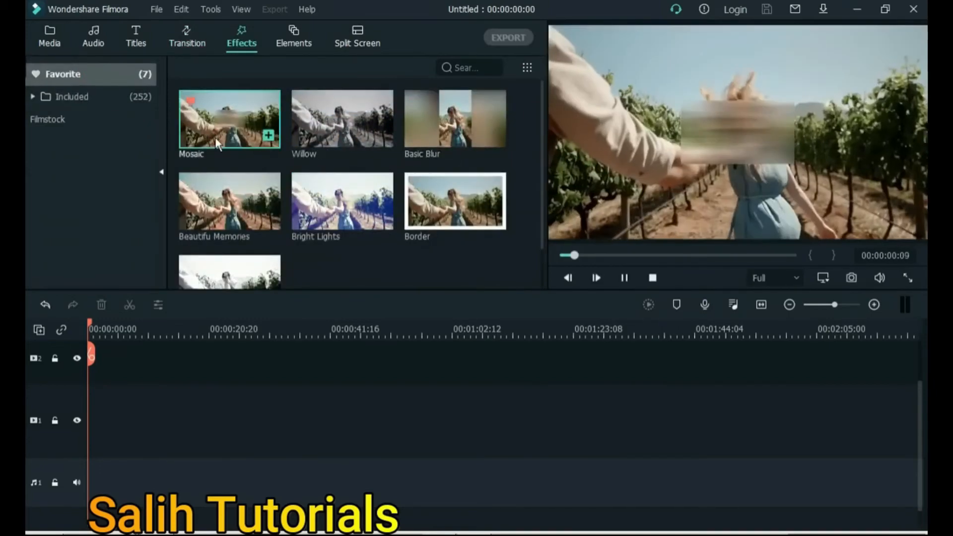
Step: Mark the Split Screen 19 layout as a favorite and show the split screen favorites
{"action": "left_click", "coordinate": [293, 31]}
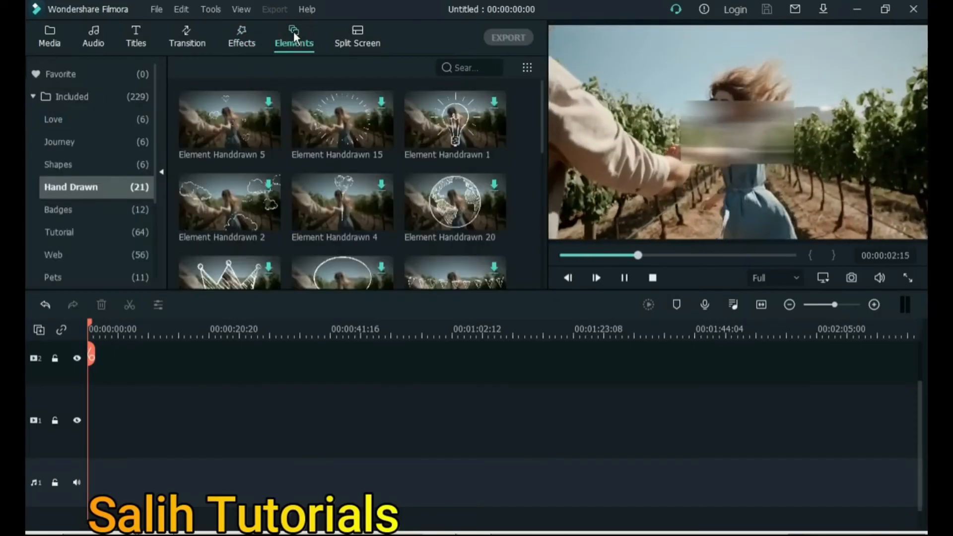
{"action": "left_click", "coordinate": [348, 43]}
{"action": "scroll", "coordinate": [234, 242], "scroll_direction": "up", "scroll_amount": 1}
{"action": "left_click", "coordinate": [234, 242]}
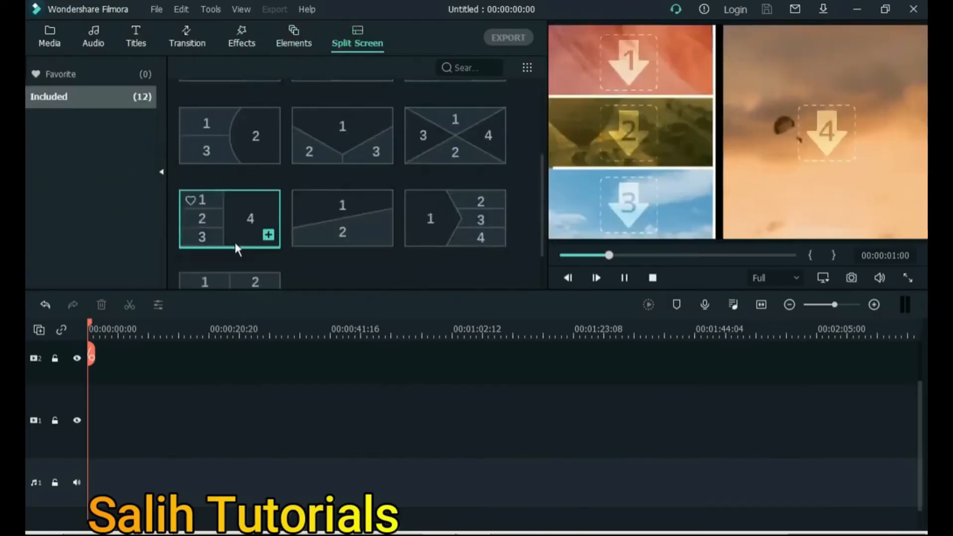
{"action": "left_click", "coordinate": [190, 201]}
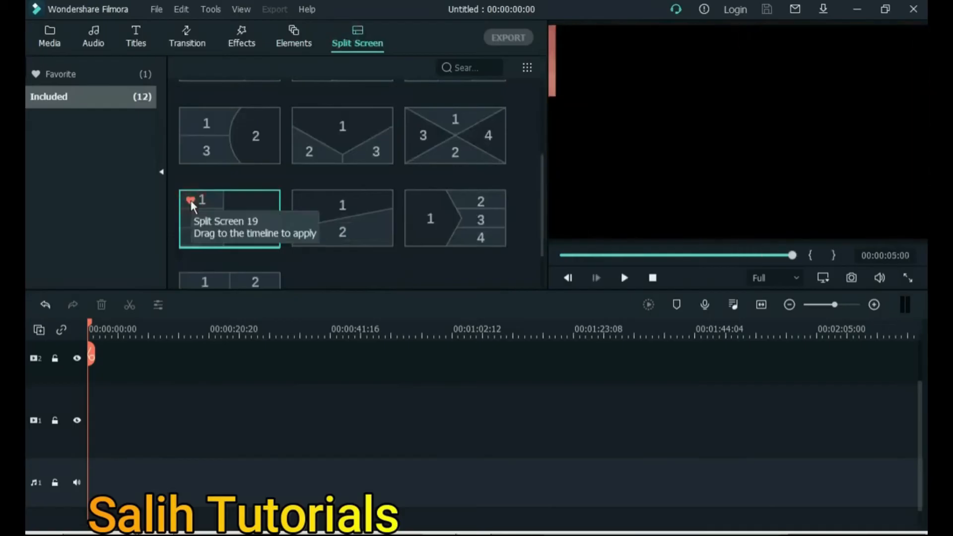
{"action": "left_click", "coordinate": [112, 74]}
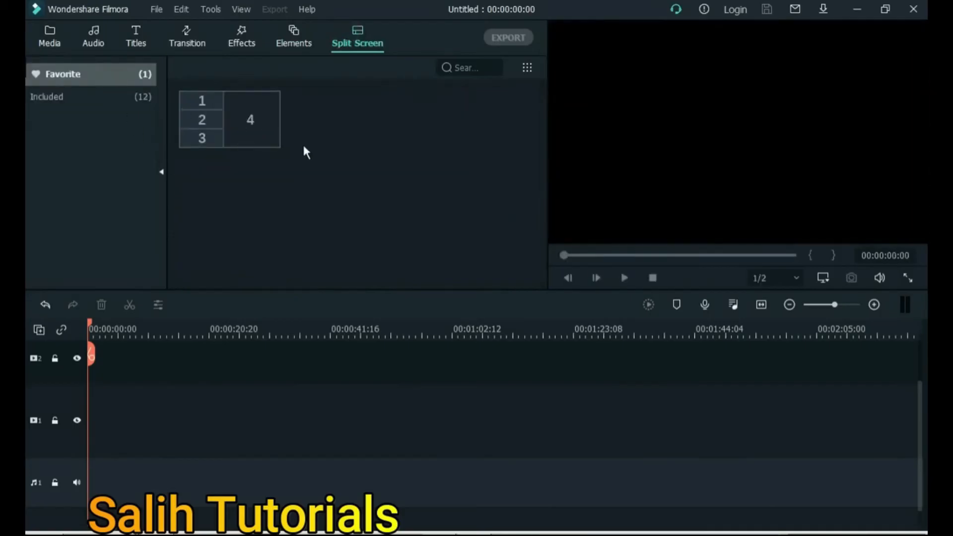
Step: Remove the Split Screen 19 layout from the favorites
{"action": "mouse_move", "coordinate": [274, 147]}
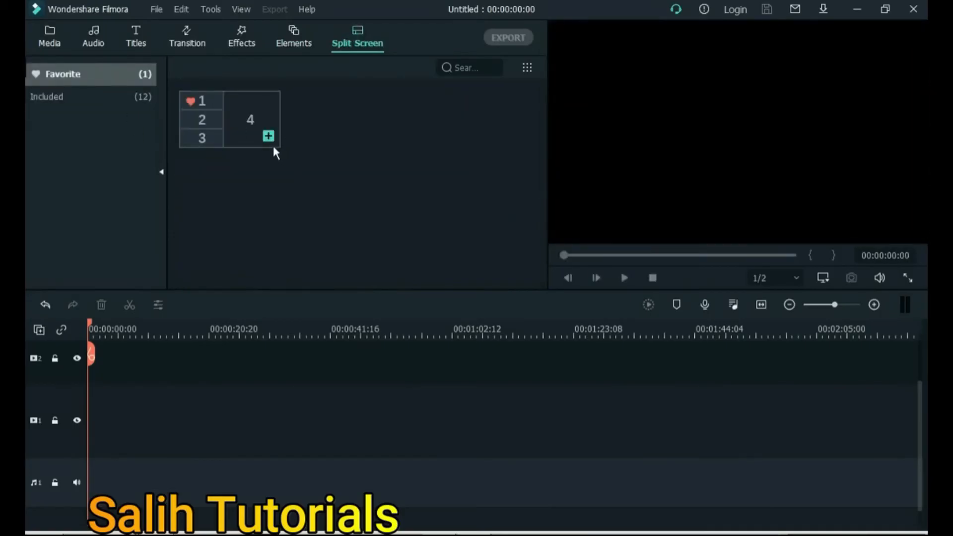
{"action": "left_click", "coordinate": [190, 101]}
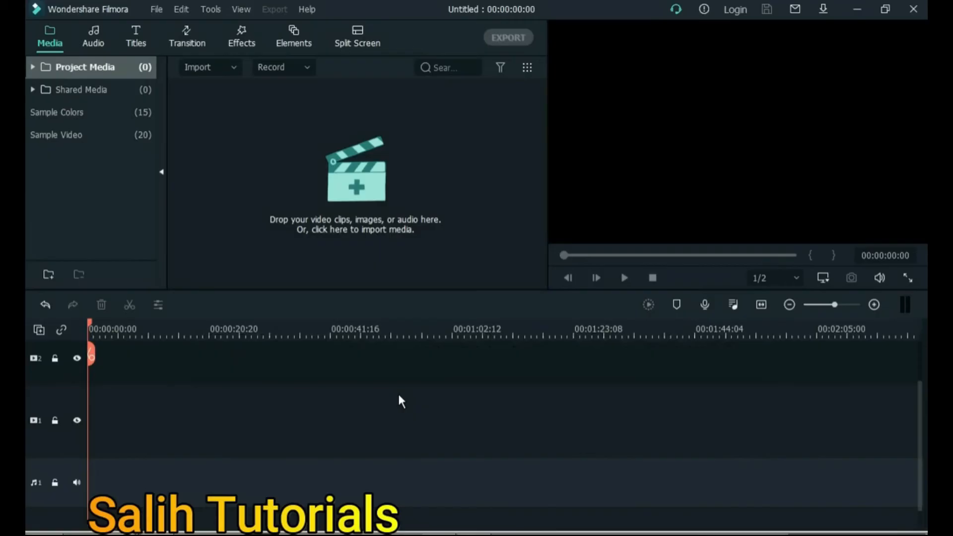
Step: Import the heart_PNG51352 image from the Pictures library and place it at the start of video track 1
{"action": "key", "text": "ctrl+i"}
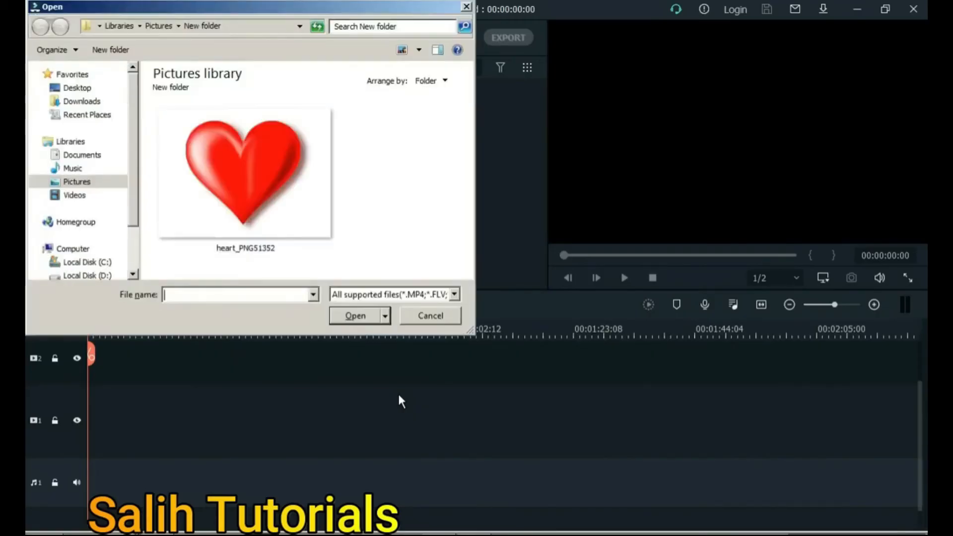
{"action": "left_click", "coordinate": [261, 186]}
{"action": "left_click", "coordinate": [365, 316]}
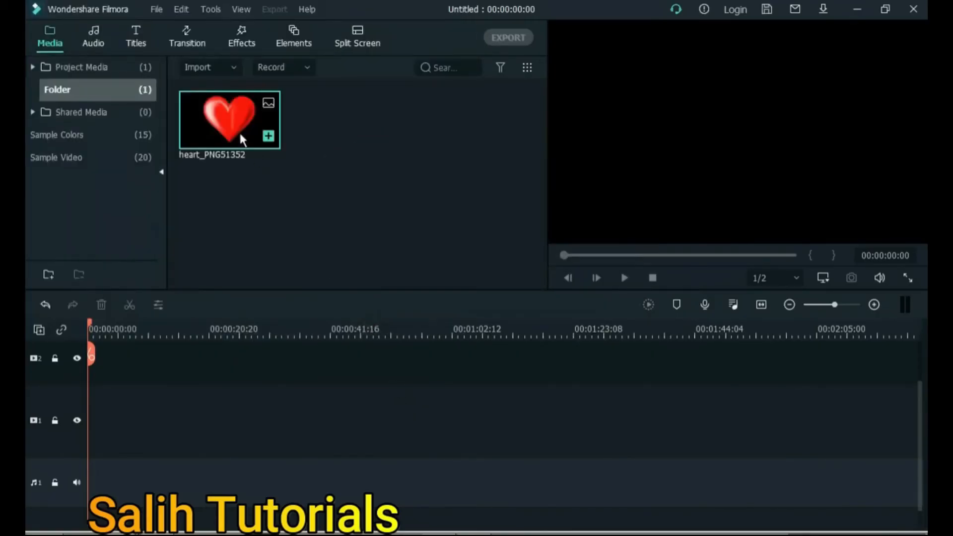
{"action": "left_click_drag", "start_coordinate": [242, 139], "coordinate": [102, 427]}
Step: Look up the Save Project command and its shortcut, and issue the save command for the project
{"action": "left_click", "coordinate": [157, 10]}
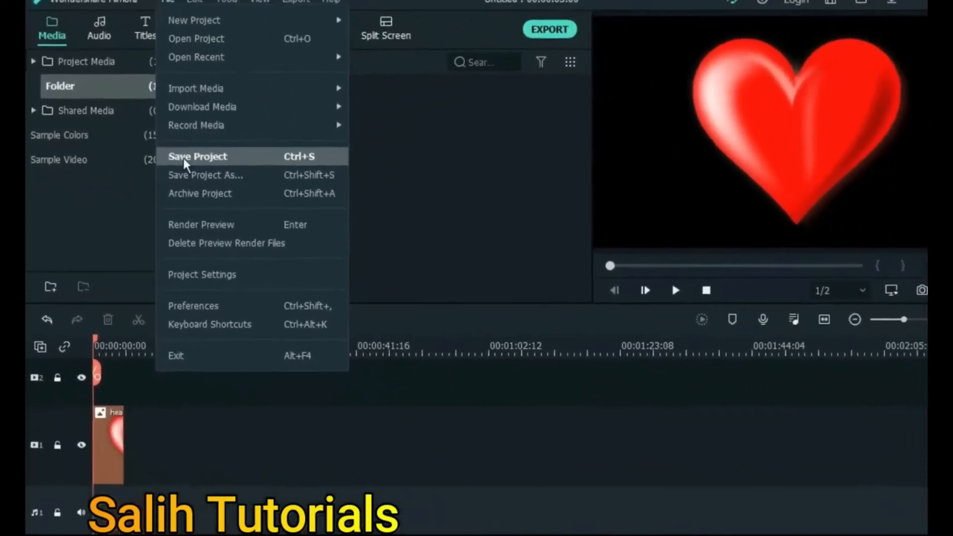
{"action": "left_click", "coordinate": [378, 396]}
{"action": "key", "text": "ctrl+s"}
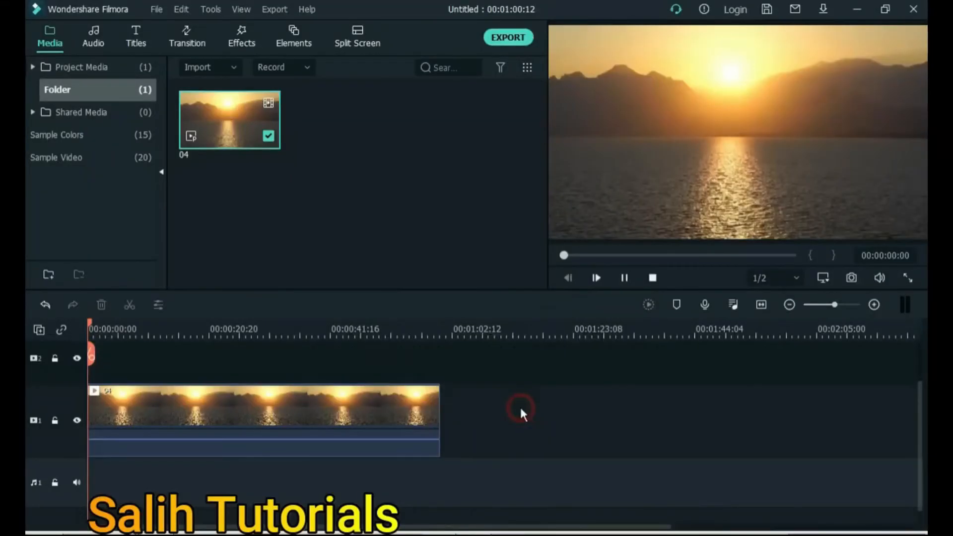
Step: Play clip 04 on video track 1 from the start of the timeline
{"action": "key", "text": "space"}
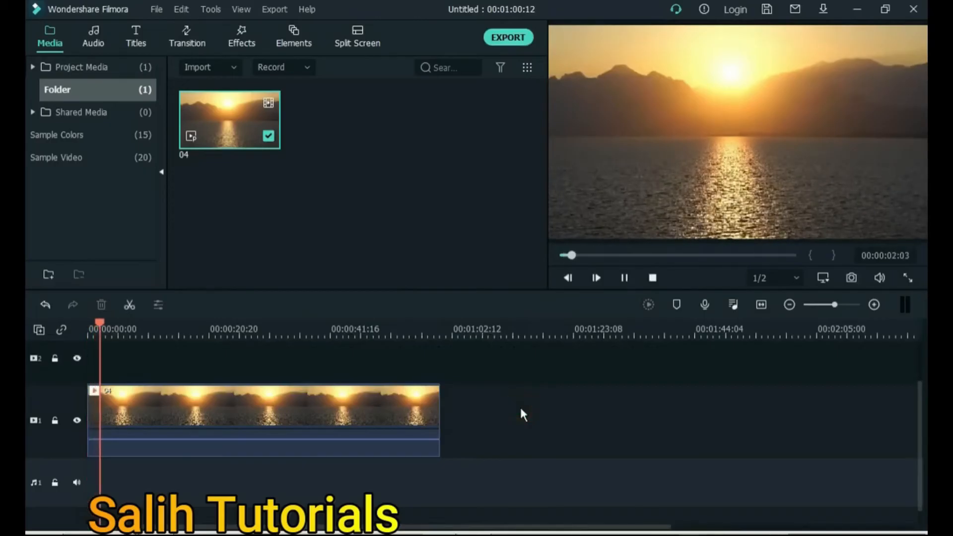
Step: Export the project as an MP4 named My Video and set the computer to shut down when the export is done
{"action": "key", "text": "space"}
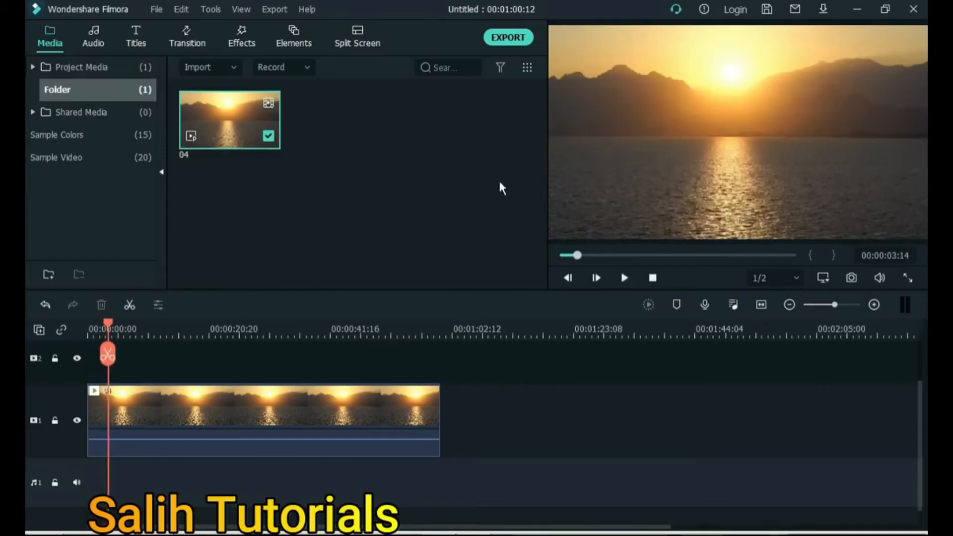
{"action": "left_click", "coordinate": [520, 43]}
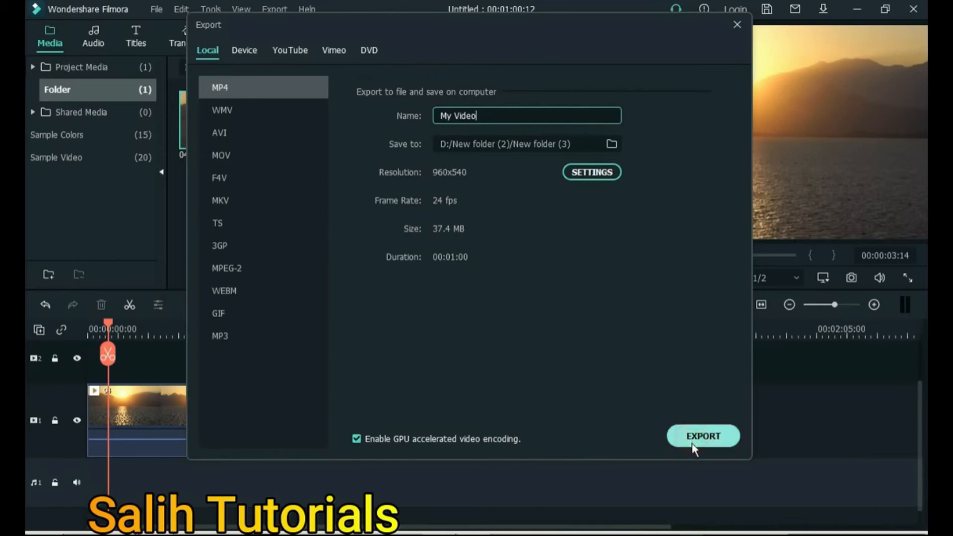
{"action": "left_click", "coordinate": [688, 432]}
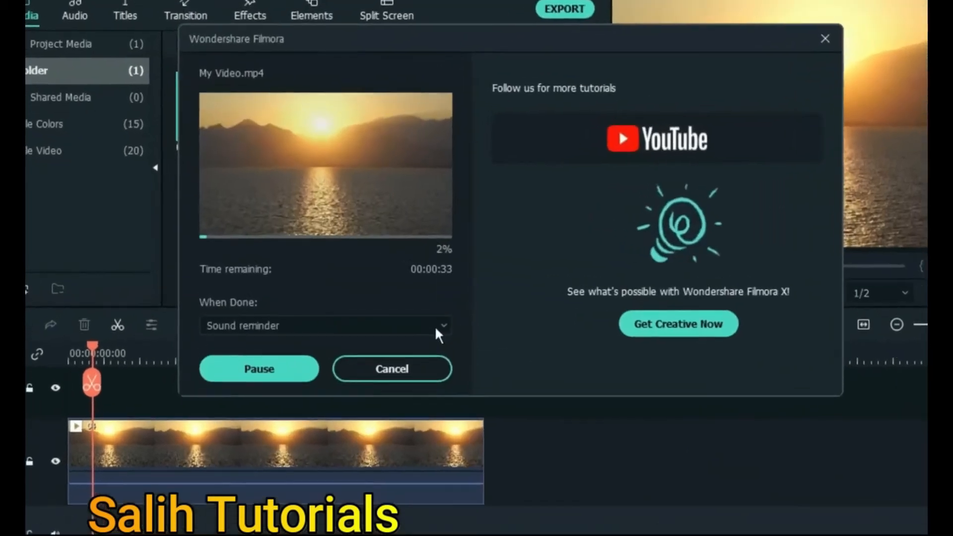
{"action": "left_click", "coordinate": [405, 306]}
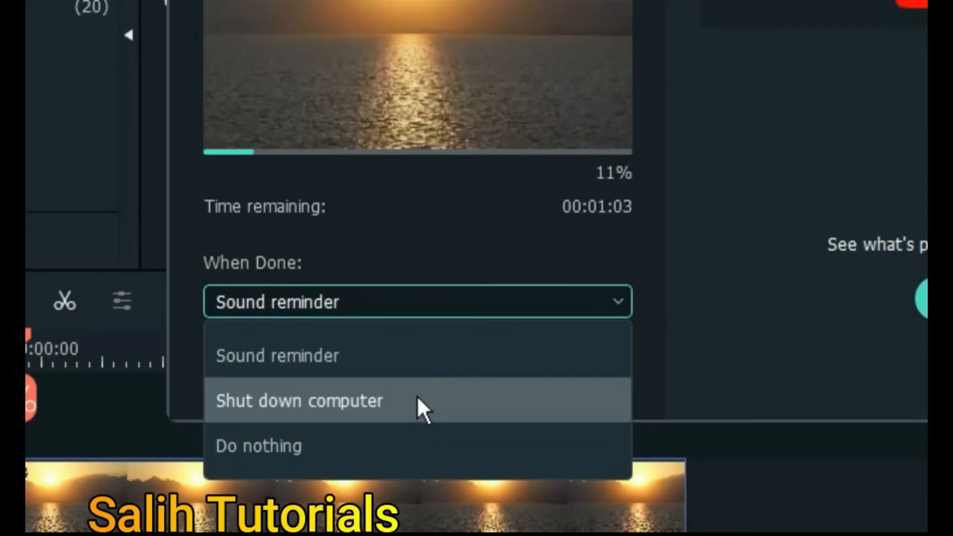
{"action": "left_click", "coordinate": [417, 400]}
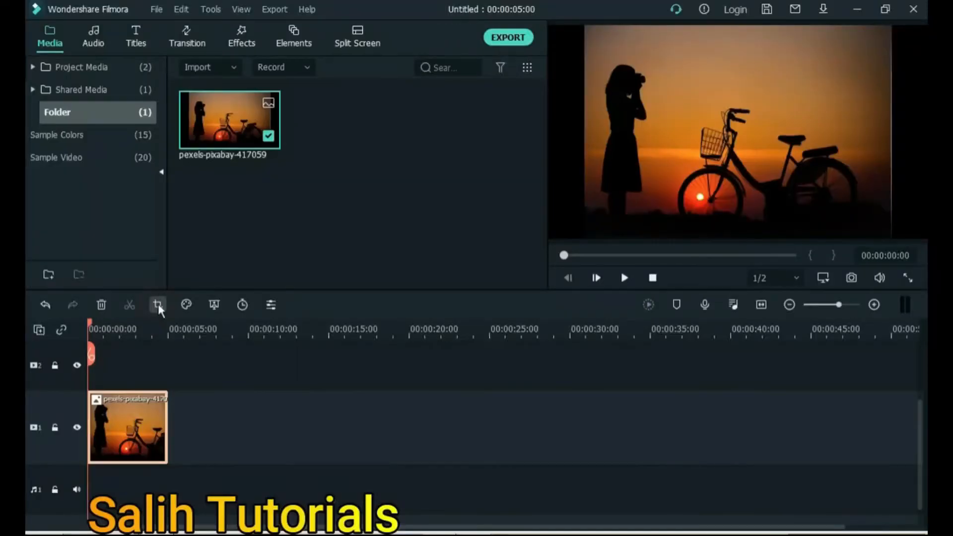
Step: Crop the pexels-pixabay-417059 image on video track 1 to a 16:9 ratio
{"action": "left_click", "coordinate": [158, 305]}
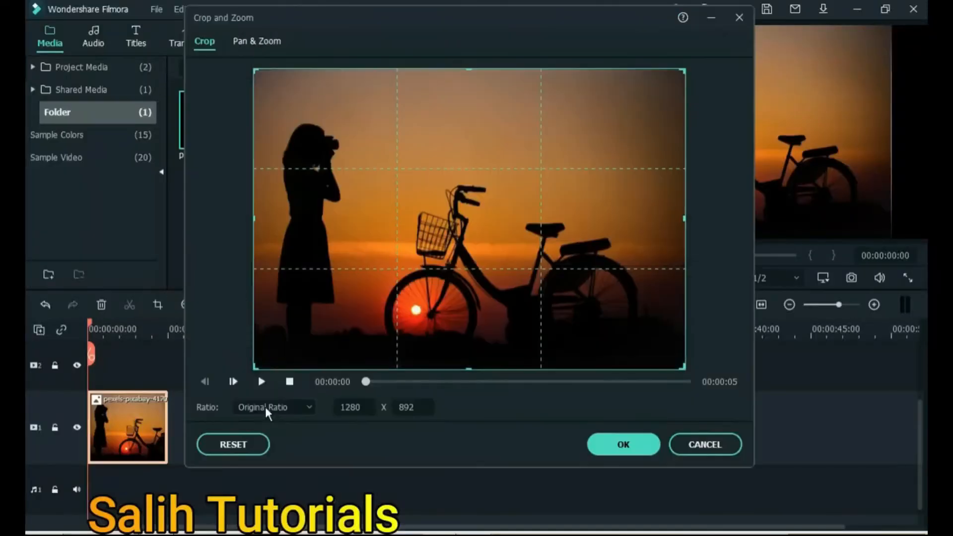
{"action": "left_click", "coordinate": [266, 409]}
{"action": "left_click", "coordinate": [276, 297]}
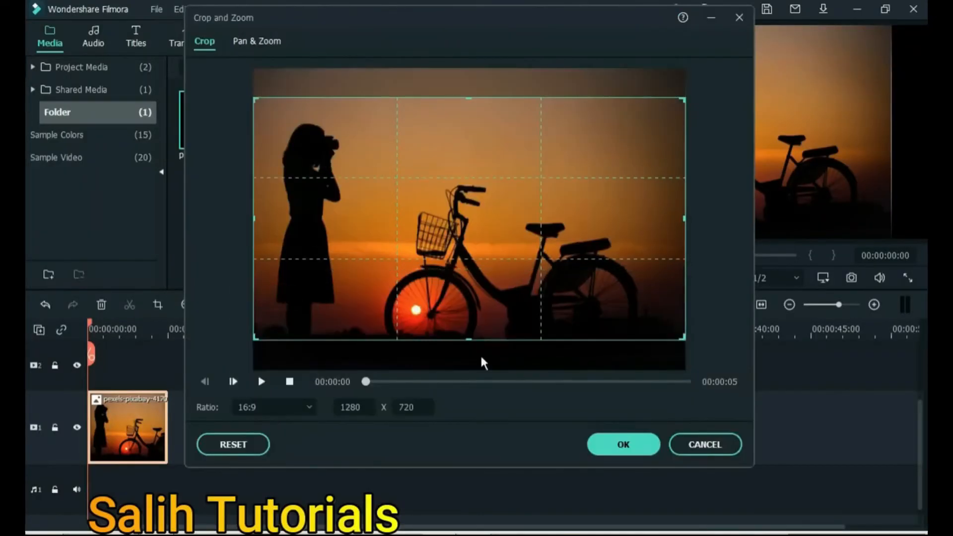
{"action": "left_click", "coordinate": [626, 444]}
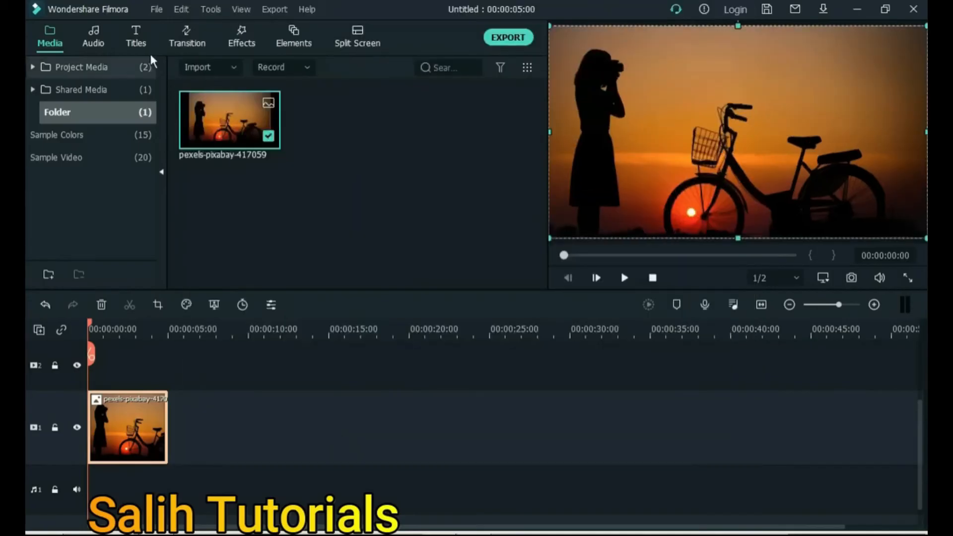
Step: Place the Default Title at the start of video track 2 above the image and preview it briefly
{"action": "left_click", "coordinate": [137, 44]}
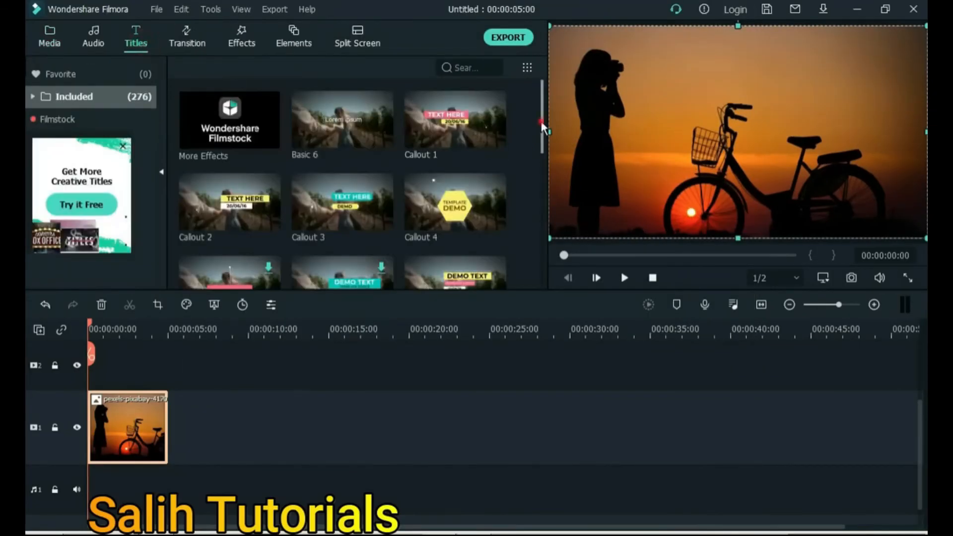
{"action": "left_click_drag", "start_coordinate": [540, 128], "coordinate": [542, 189]}
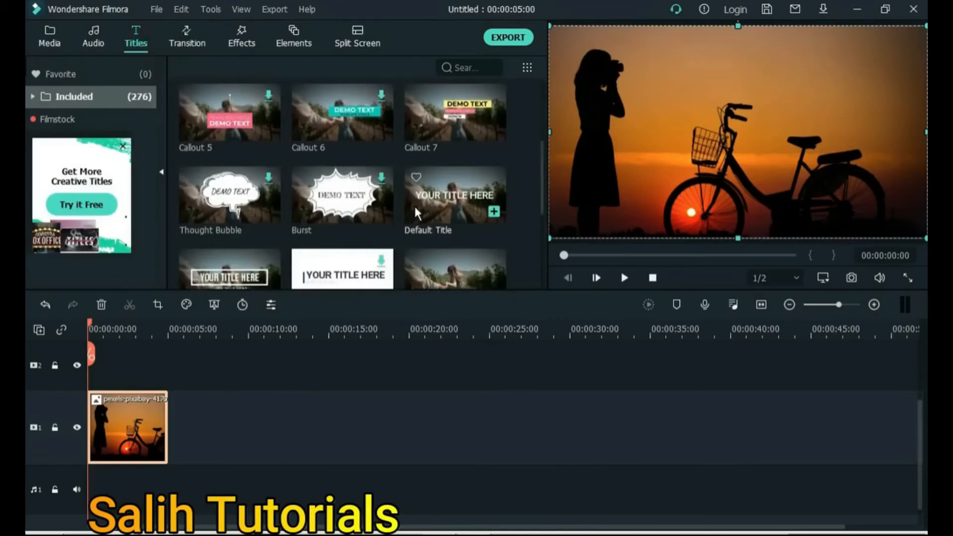
{"action": "left_click_drag", "start_coordinate": [412, 205], "coordinate": [91, 372]}
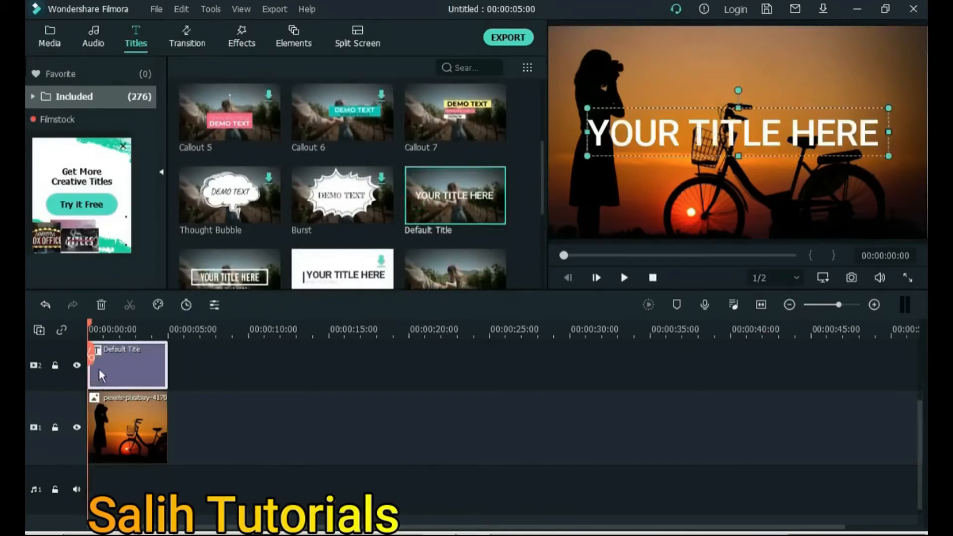
{"action": "key", "text": "space"}
{"action": "key", "text": "space"}
{"action": "left_click_drag", "start_coordinate": [101, 326], "coordinate": [87, 333]}
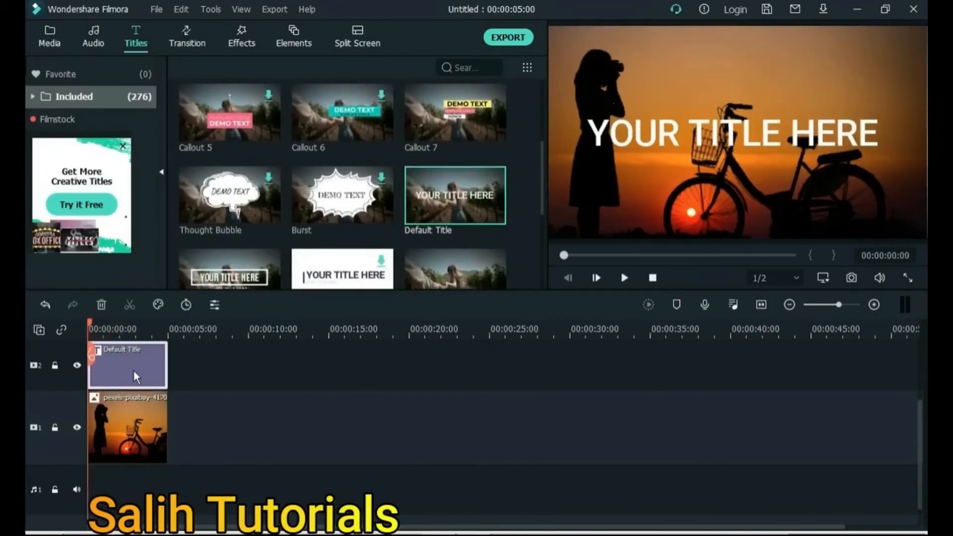
Step: Open the Default Title for editing and replace its text with "Photography"
{"action": "double_click", "coordinate": [134, 374]}
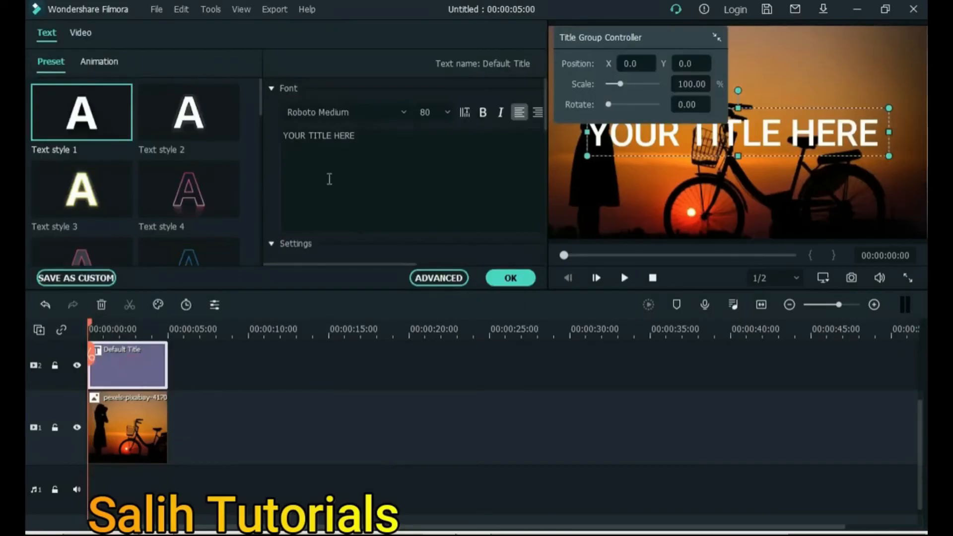
{"action": "left_click", "coordinate": [387, 147]}
{"action": "key", "text": "ctrl+a"}
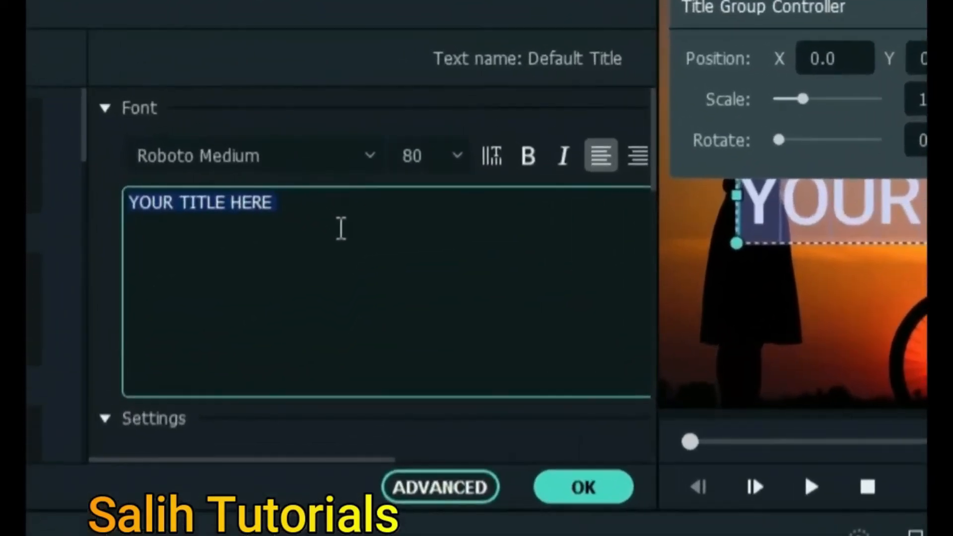
{"action": "type", "text": "Photogr"}
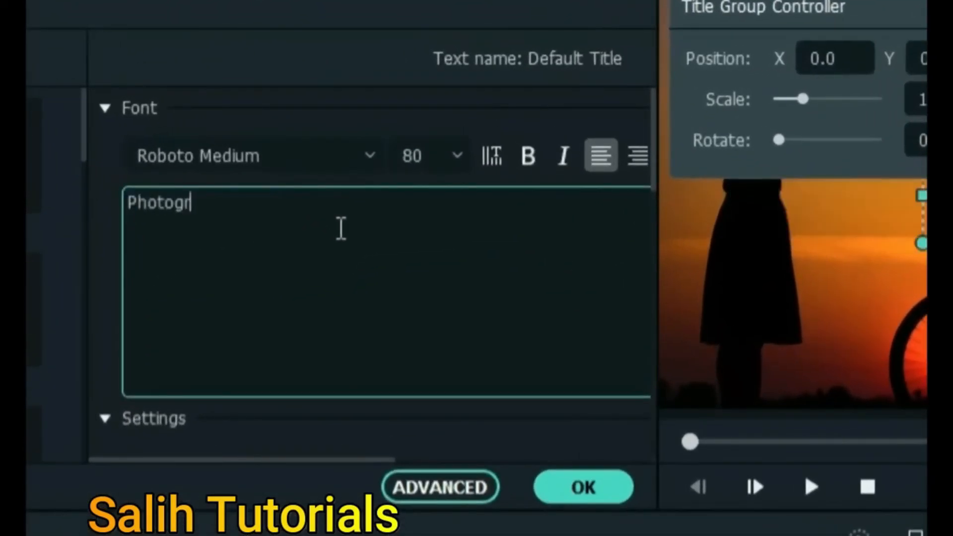
{"action": "type", "text": "aphy"}
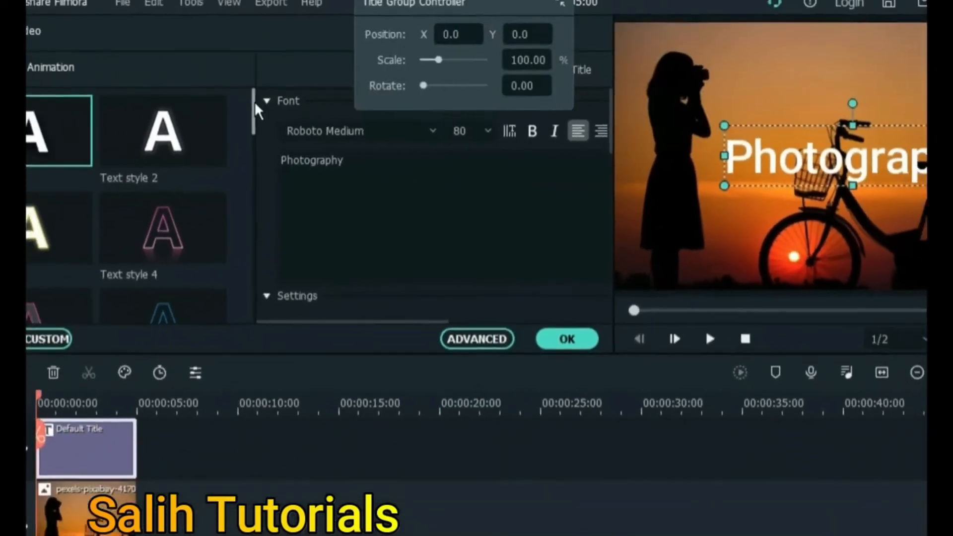
Step: Try Text style 8 on the Photography title and settle on the Text style 18 preset
{"action": "left_click_drag", "start_coordinate": [256, 104], "coordinate": [263, 162]}
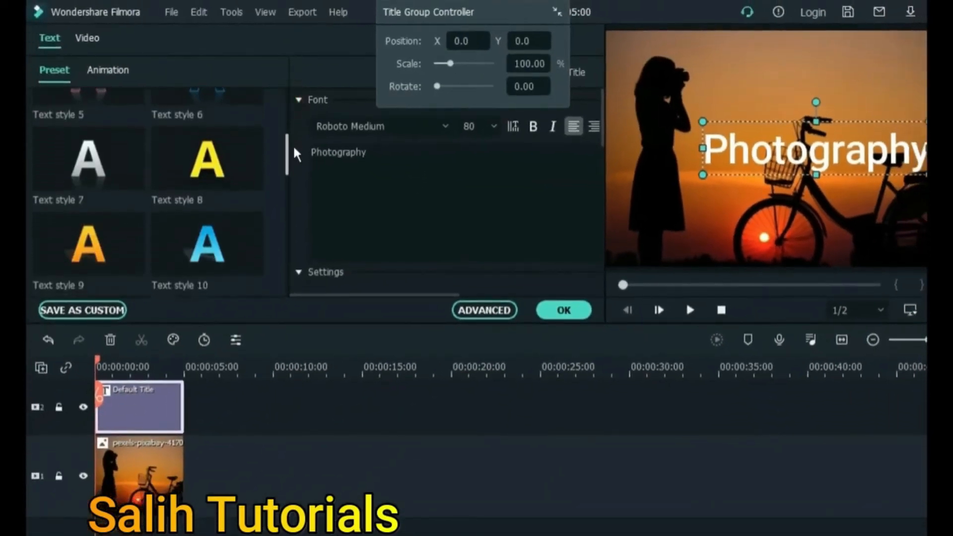
{"action": "scroll", "coordinate": [238, 238], "scroll_direction": "up", "scroll_amount": 2}
{"action": "left_click", "coordinate": [239, 249]}
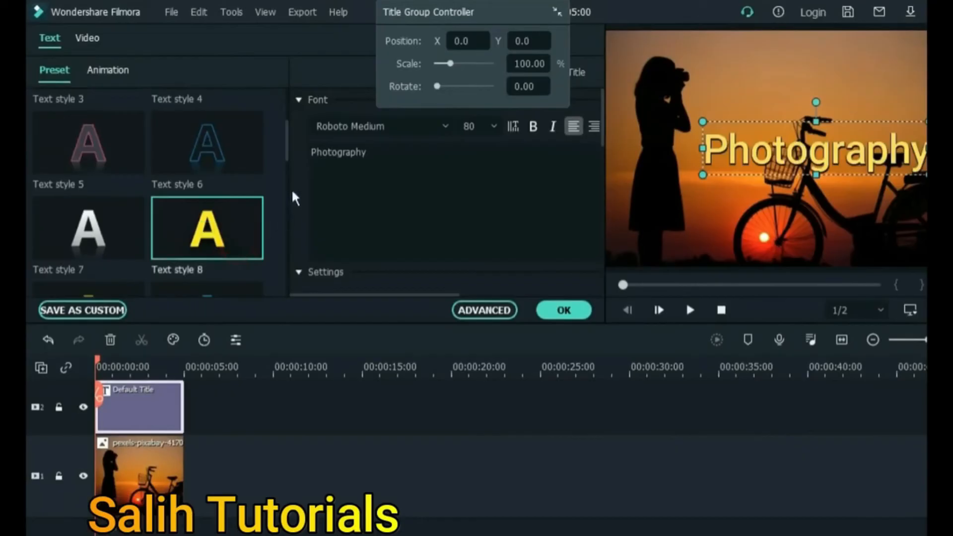
{"action": "left_click_drag", "start_coordinate": [288, 151], "coordinate": [299, 238]}
{"action": "left_click", "coordinate": [249, 245]}
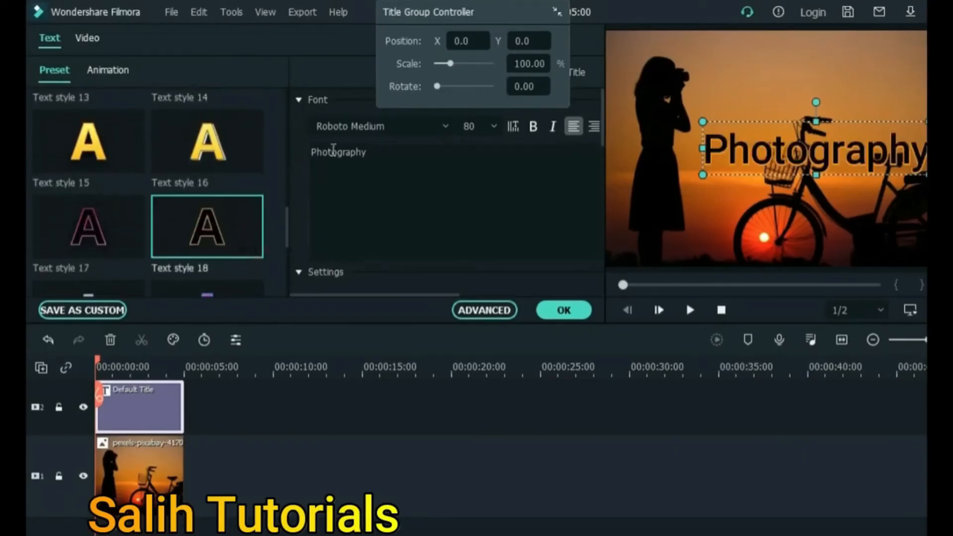
Step: Change the Photography title's font to INVASION after trying other fonts in the list
{"action": "left_click", "coordinate": [354, 125]}
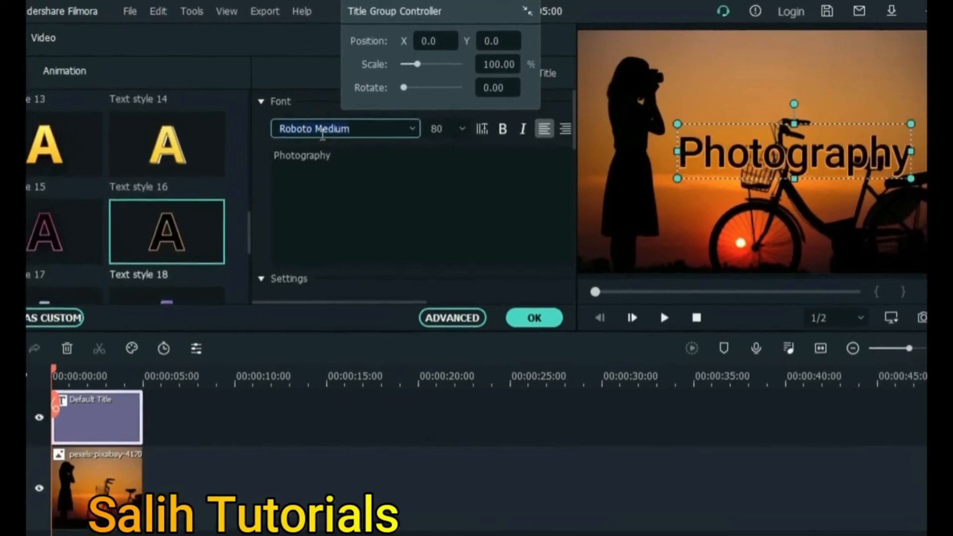
{"action": "key", "text": "Down"}
{"action": "key", "text": "Down"}
{"action": "key", "text": "Down"}
{"action": "key", "text": "Down"}
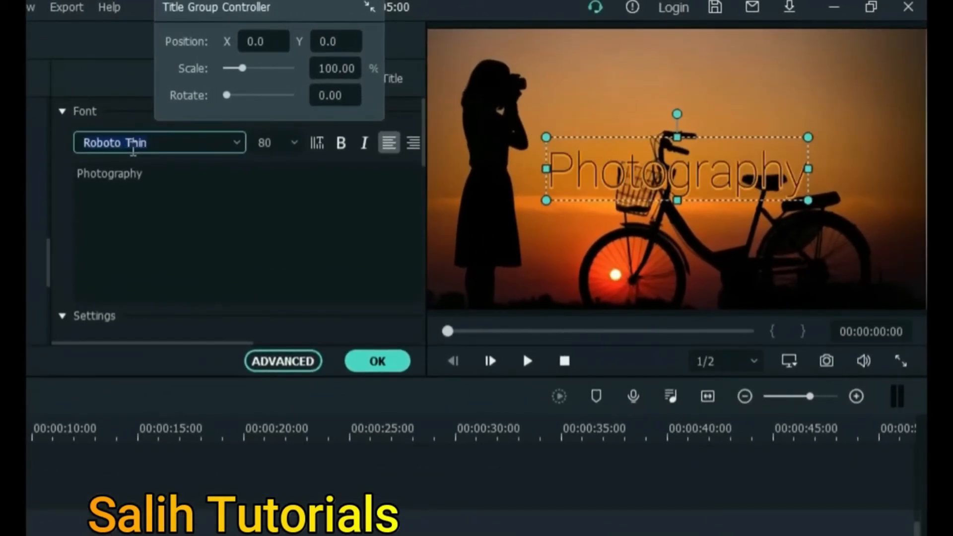
{"action": "type", "text": "invaSION"}
{"action": "key", "text": "Return"}
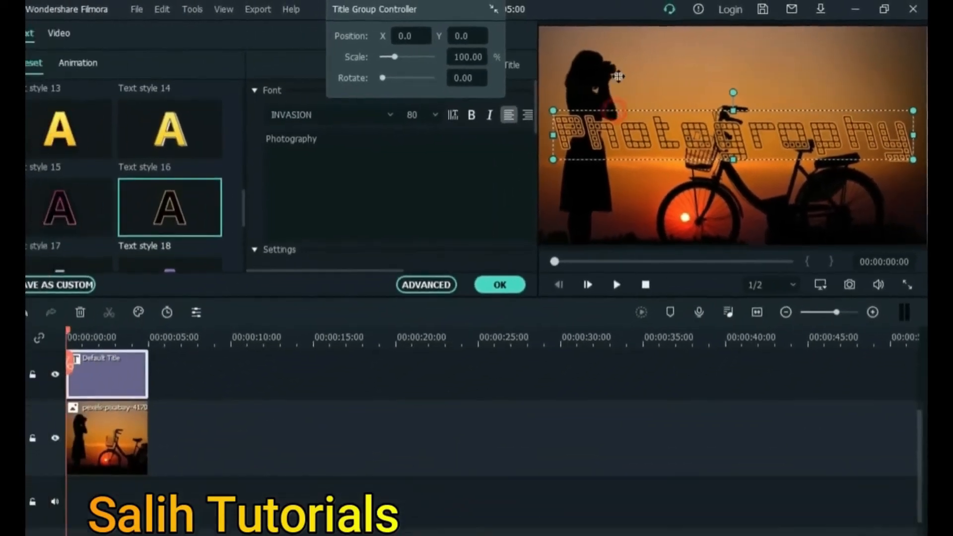
Step: Move the Photography title to the upper part of the picture and scale it down slightly from its lower-left corner
{"action": "left_click_drag", "start_coordinate": [562, 128], "coordinate": [562, 42]}
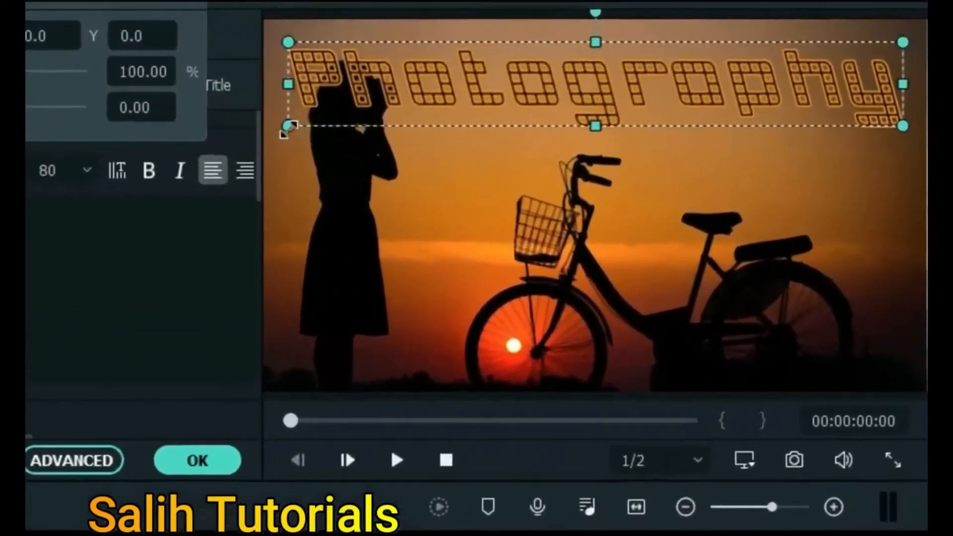
{"action": "left_click_drag", "start_coordinate": [517, 93], "coordinate": [569, 88]}
{"action": "left_click_drag", "start_coordinate": [167, 147], "coordinate": [185, 141]}
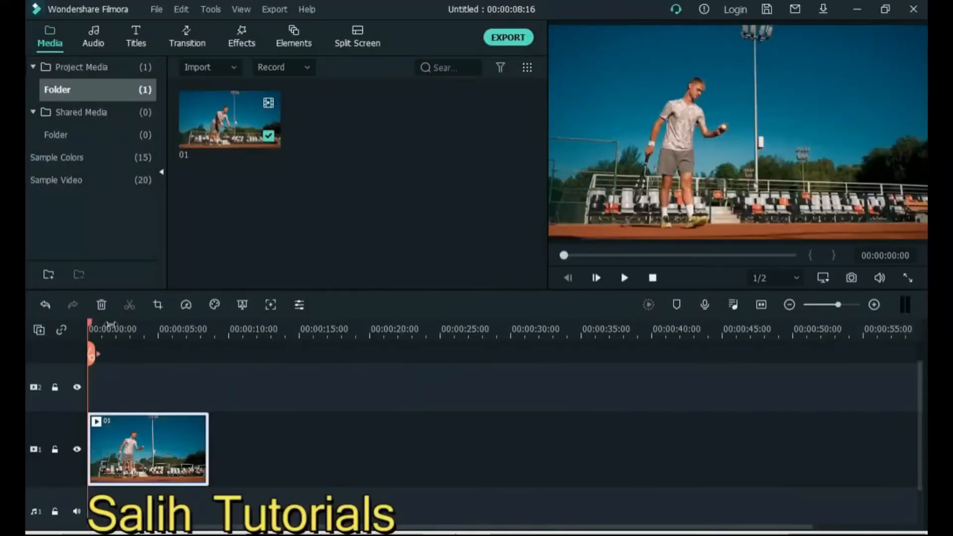
Step: Split clip 01 at 00:00:00:10 and 00:00:02:03, shifting the remaining part along video track 1 to leave a gap after each cut
{"action": "left_click_drag", "start_coordinate": [110, 325], "coordinate": [169, 331]}
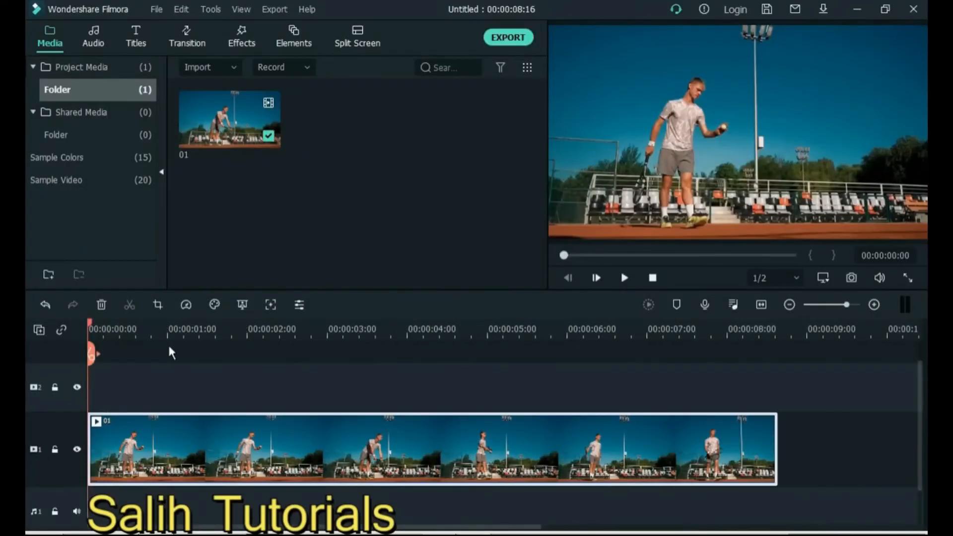
{"action": "left_click", "coordinate": [119, 334]}
{"action": "left_click", "coordinate": [119, 354]}
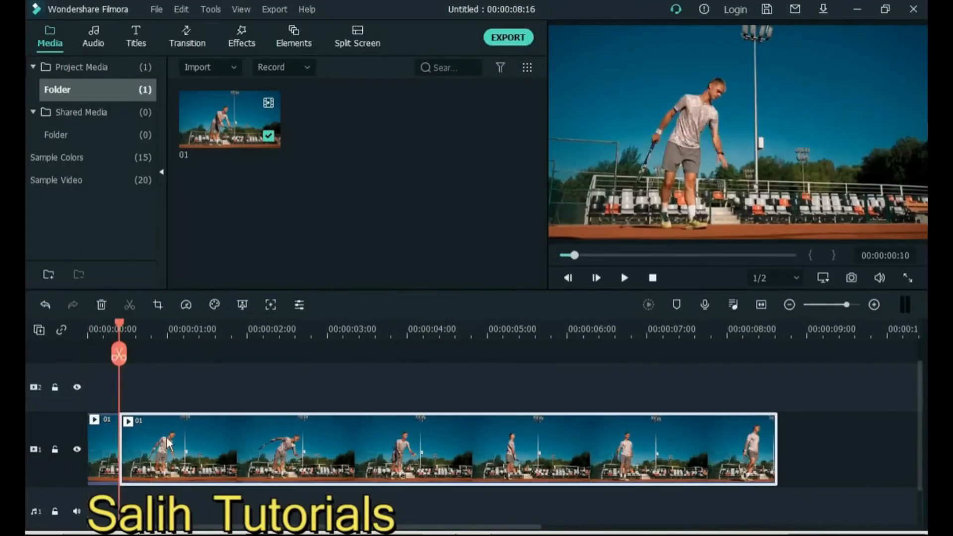
{"action": "left_click_drag", "start_coordinate": [169, 443], "coordinate": [227, 440]}
{"action": "left_click", "coordinate": [256, 335]}
{"action": "left_click", "coordinate": [256, 354]}
{"action": "left_click_drag", "start_coordinate": [332, 421], "coordinate": [397, 421]}
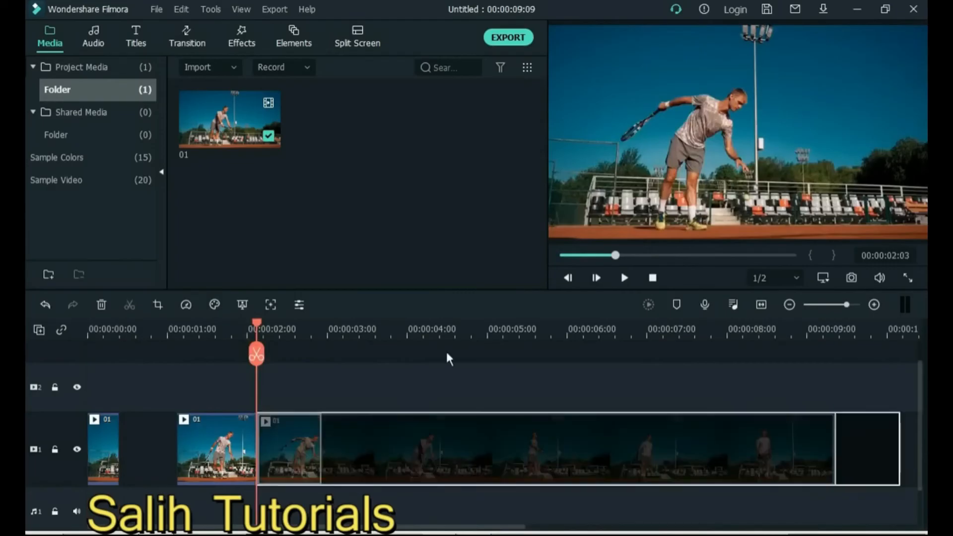
Step: Split the remaining part of clip 01 at 00:00:04:08 and 00:00:06:24, leaving a gap after each cut, and fit the timeline to view
{"action": "left_click", "coordinate": [432, 334]}
{"action": "left_click", "coordinate": [432, 354]}
{"action": "left_click_drag", "start_coordinate": [529, 421], "coordinate": [635, 421]}
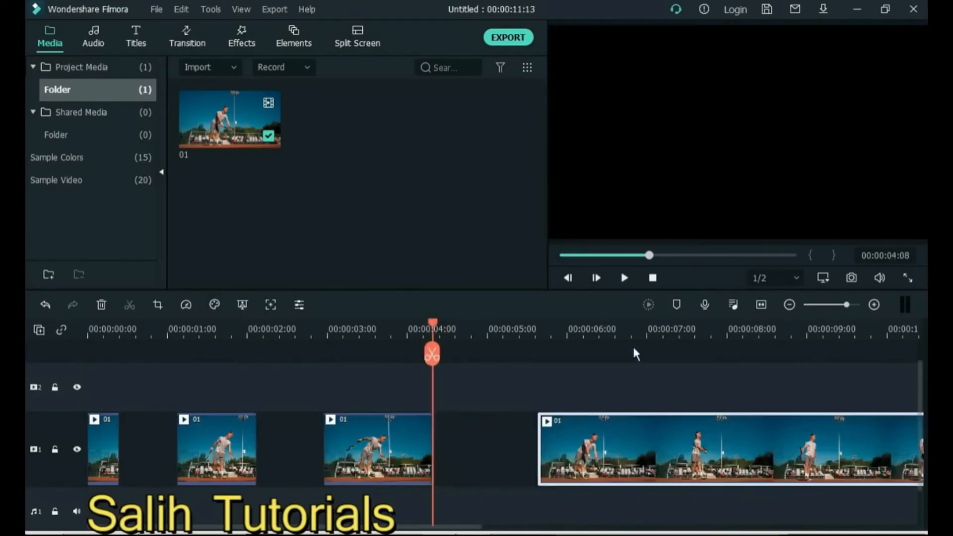
{"action": "left_click", "coordinate": [643, 334]}
{"action": "left_click", "coordinate": [643, 354]}
{"action": "left_click_drag", "start_coordinate": [693, 447], "coordinate": [771, 446]}
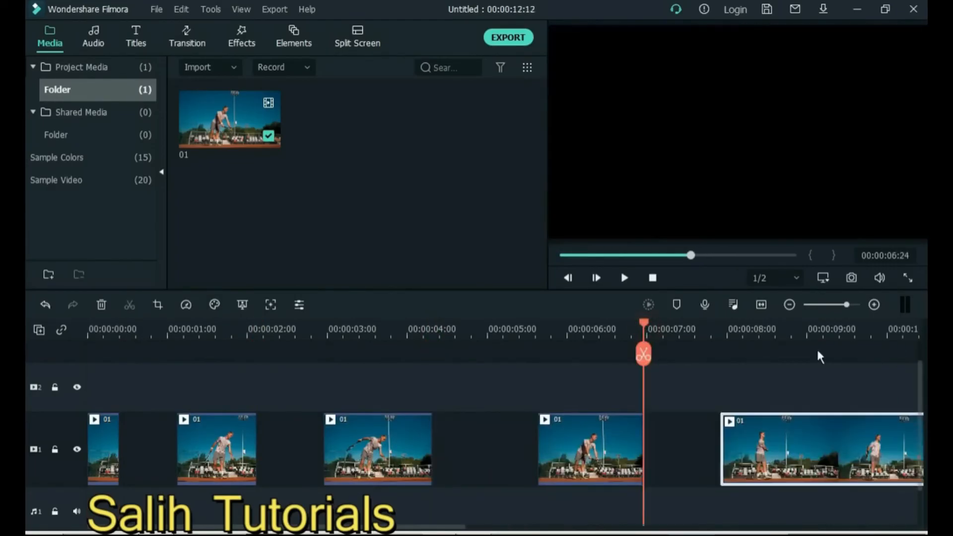
{"action": "left_click", "coordinate": [762, 305]}
Step: Try closing the first two gaps by moving the second and third pieces against their preceding pieces, and undo both moves
{"action": "left_click", "coordinate": [574, 453]}
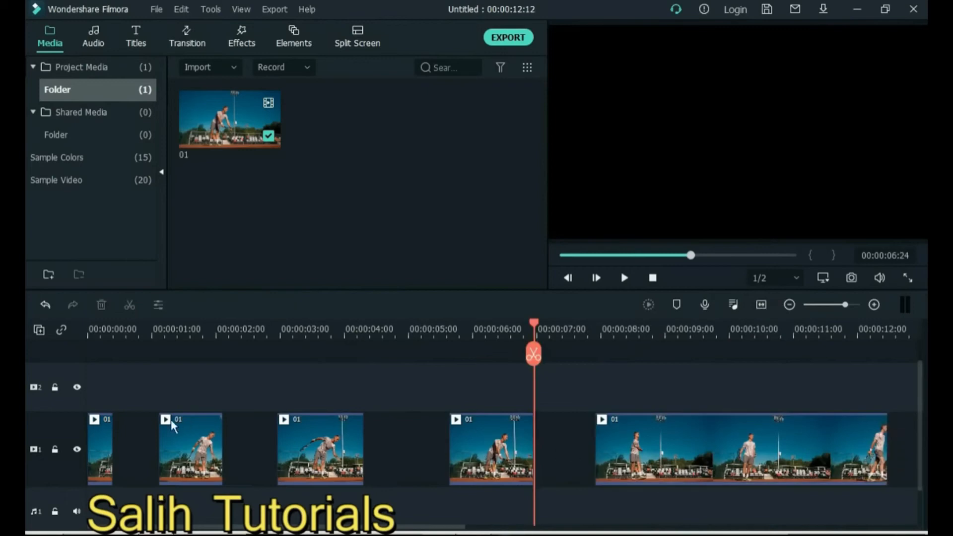
{"action": "left_click_drag", "start_coordinate": [172, 426], "coordinate": [126, 426]}
{"action": "left_click_drag", "start_coordinate": [311, 462], "coordinate": [223, 470]}
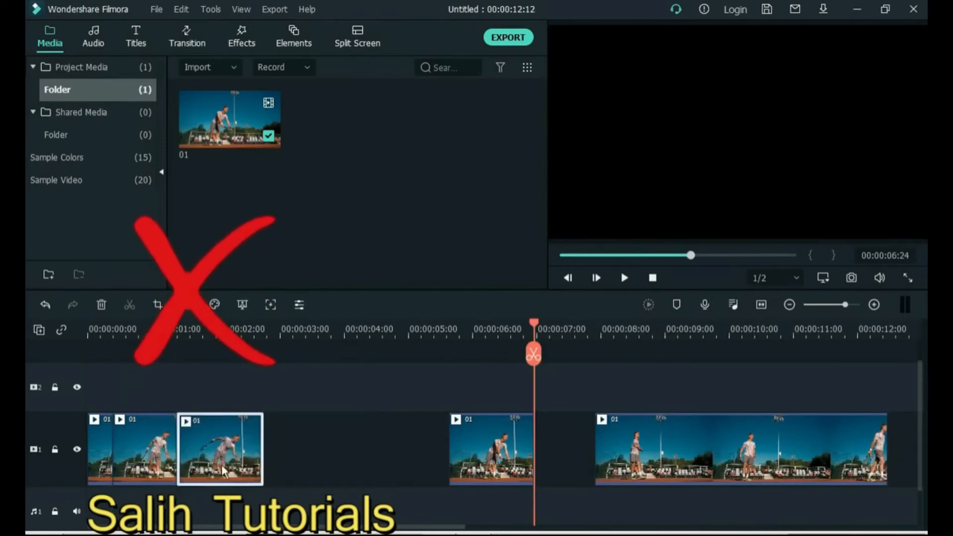
{"action": "key", "text": "ctrl+z"}
{"action": "key", "text": "ctrl+z"}
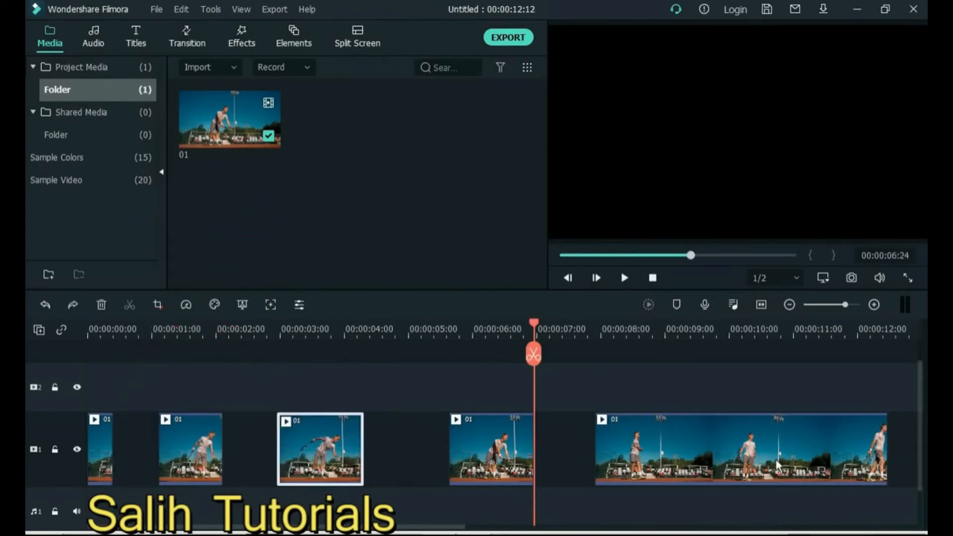
Step: Select all pieces of clip 01, apply Close Gap to remove the gaps between them, and undo it
{"action": "left_click_drag", "start_coordinate": [901, 458], "coordinate": [89, 467]}
{"action": "right_click", "coordinate": [193, 449]}
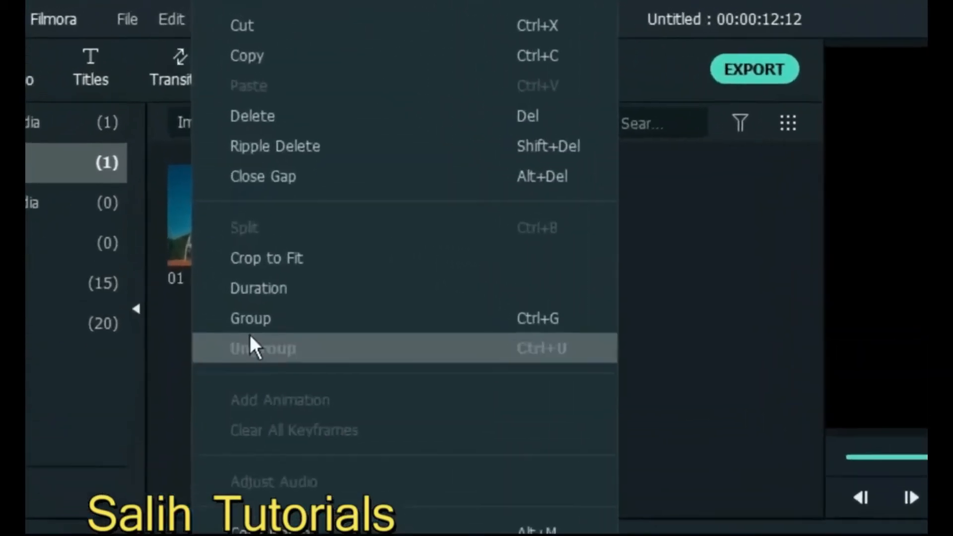
{"action": "left_click", "coordinate": [234, 100]}
{"action": "left_click", "coordinate": [197, 391]}
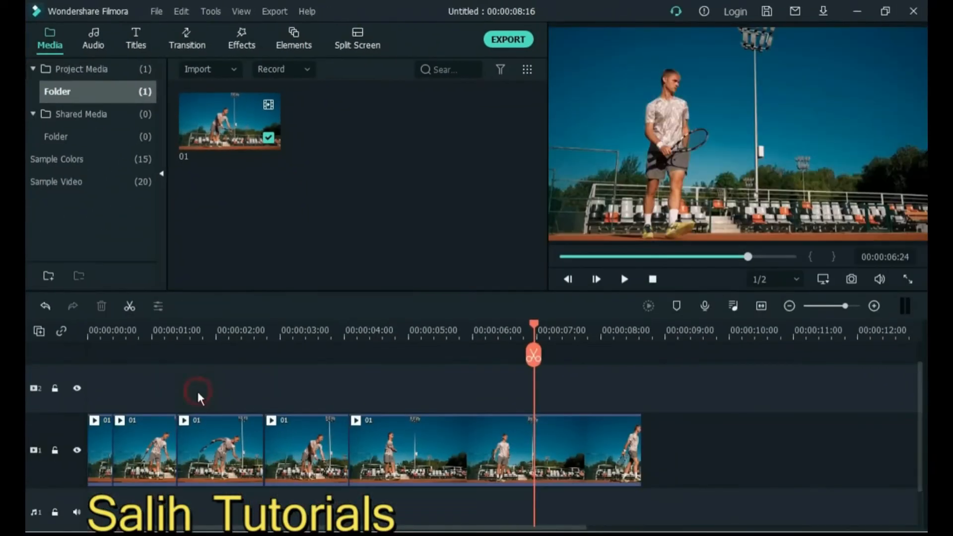
{"action": "key", "text": "ctrl+z"}
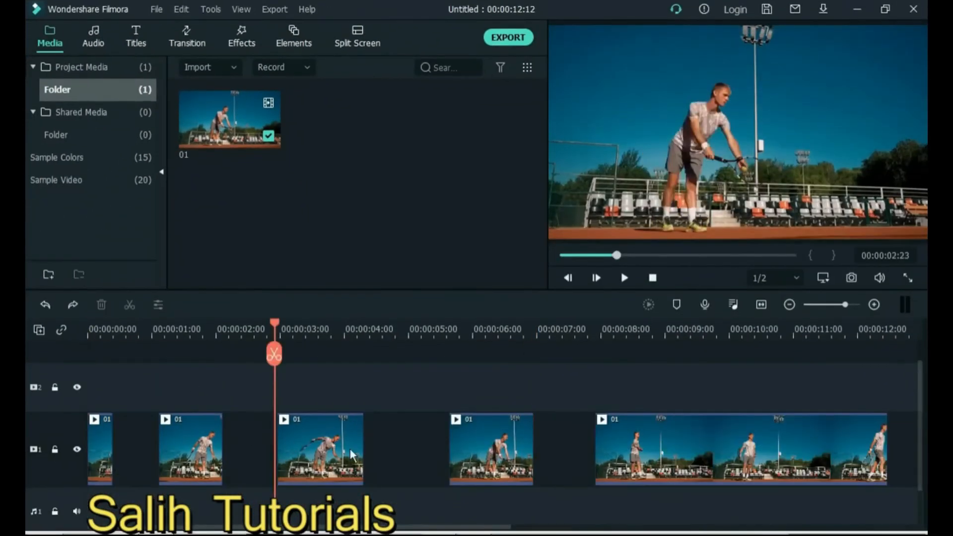
Step: Close the gaps between all pieces of clip 01 on video track 1 again, and deselect them
{"action": "left_click_drag", "start_coordinate": [909, 447], "coordinate": [26, 465]}
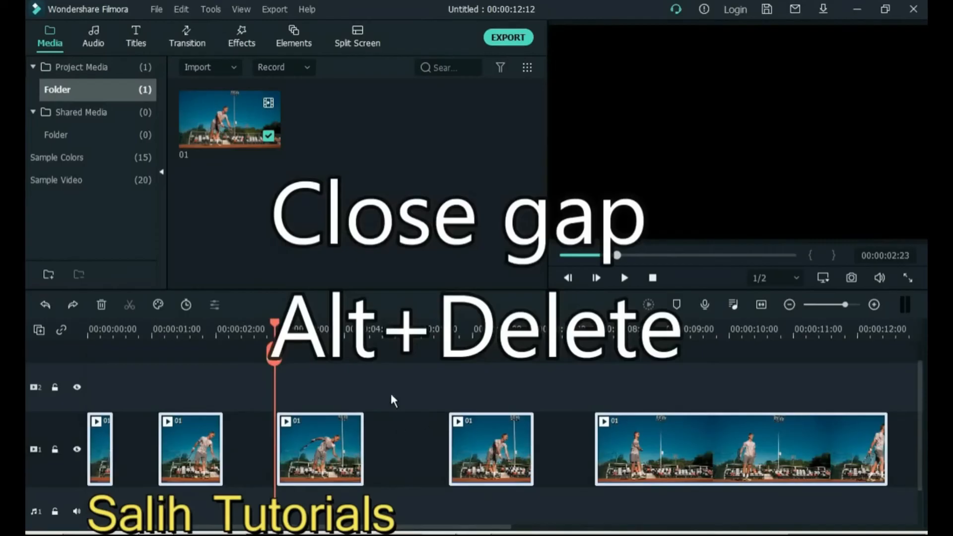
{"action": "key", "text": "alt+Delete"}
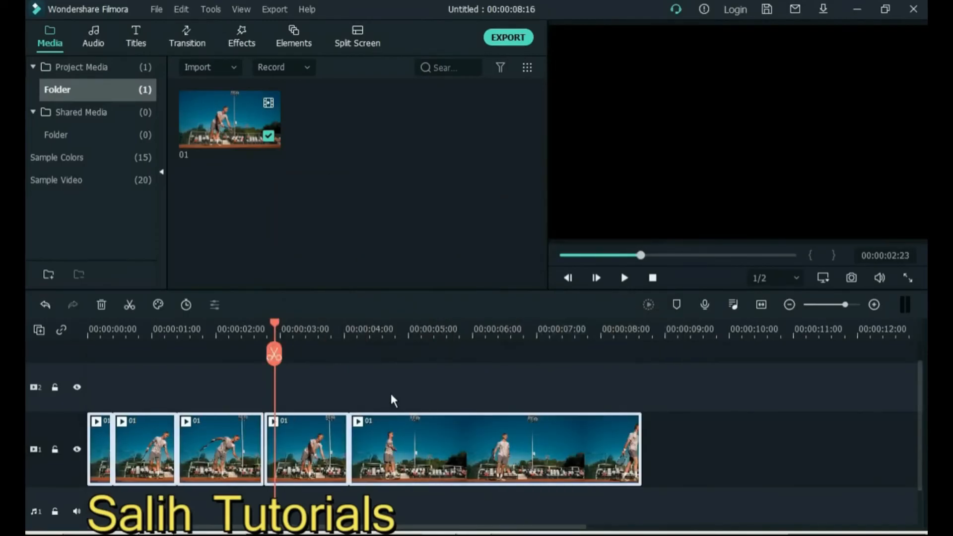
{"action": "left_click", "coordinate": [391, 393]}
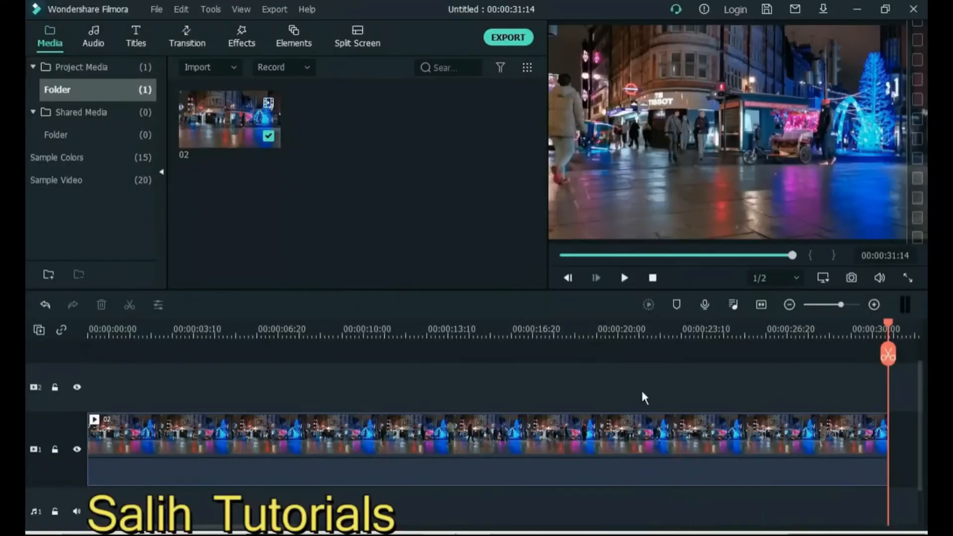
Step: Preview clip 02, try the preset fast speeds 2x and 8x on it, and undo both speed changes
{"action": "key", "text": "space"}
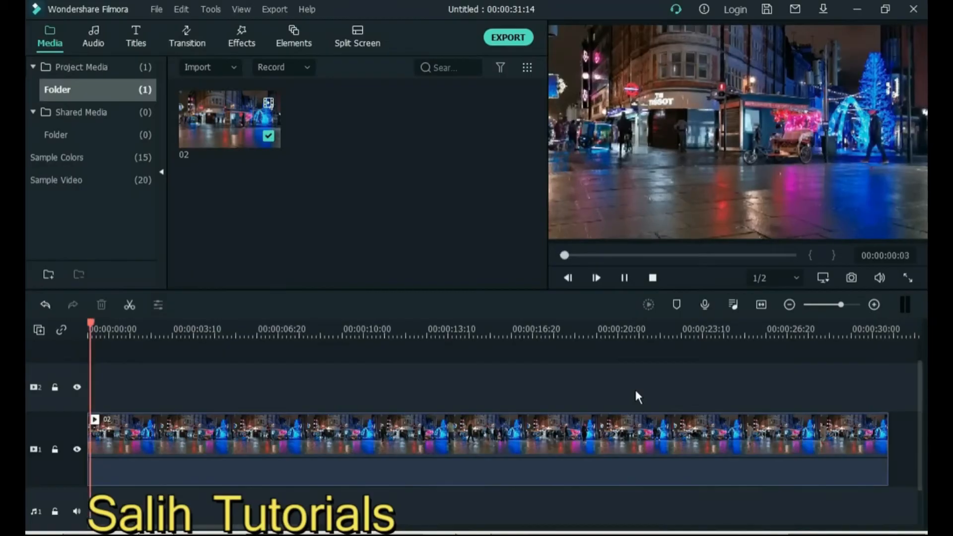
{"action": "left_click", "coordinate": [320, 435]}
{"action": "left_click", "coordinate": [187, 305]}
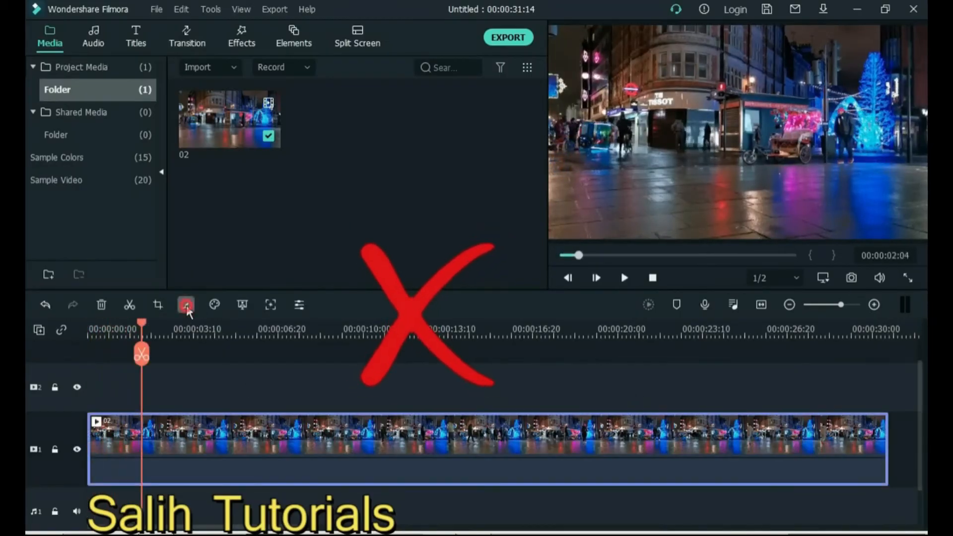
{"action": "mouse_move", "coordinate": [208, 377]}
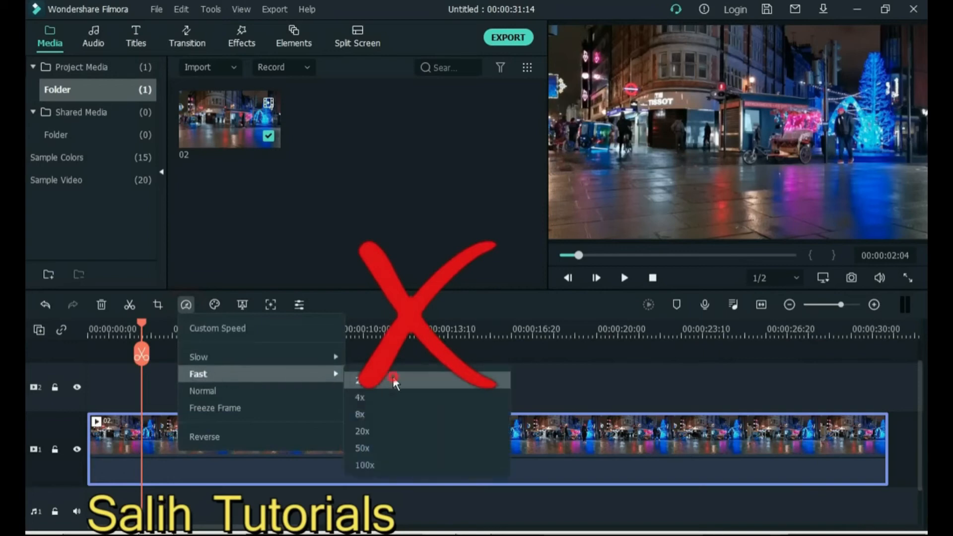
{"action": "left_click", "coordinate": [394, 381]}
{"action": "left_click", "coordinate": [186, 305]}
{"action": "mouse_move", "coordinate": [332, 376]}
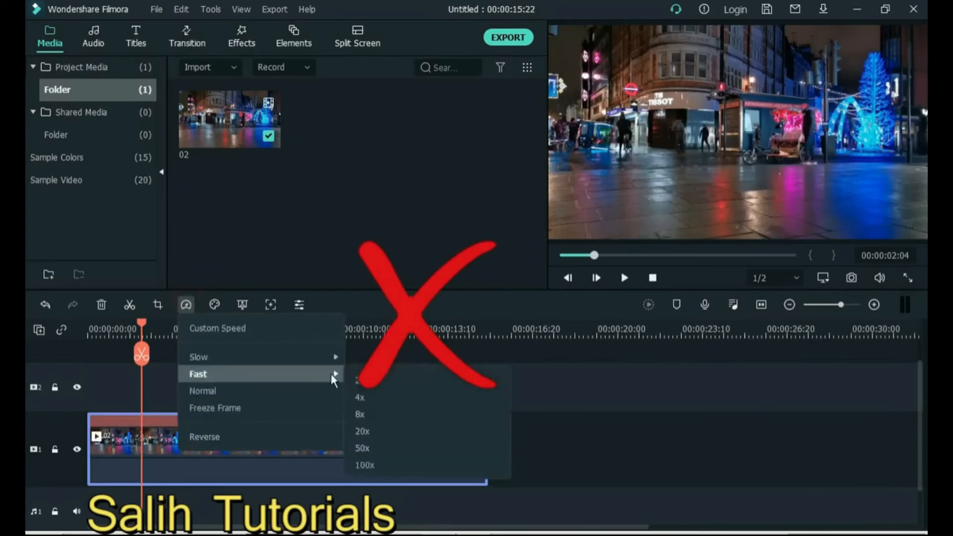
{"action": "left_click", "coordinate": [377, 412]}
{"action": "key", "text": "ctrl+z"}
{"action": "key", "text": "ctrl+z"}
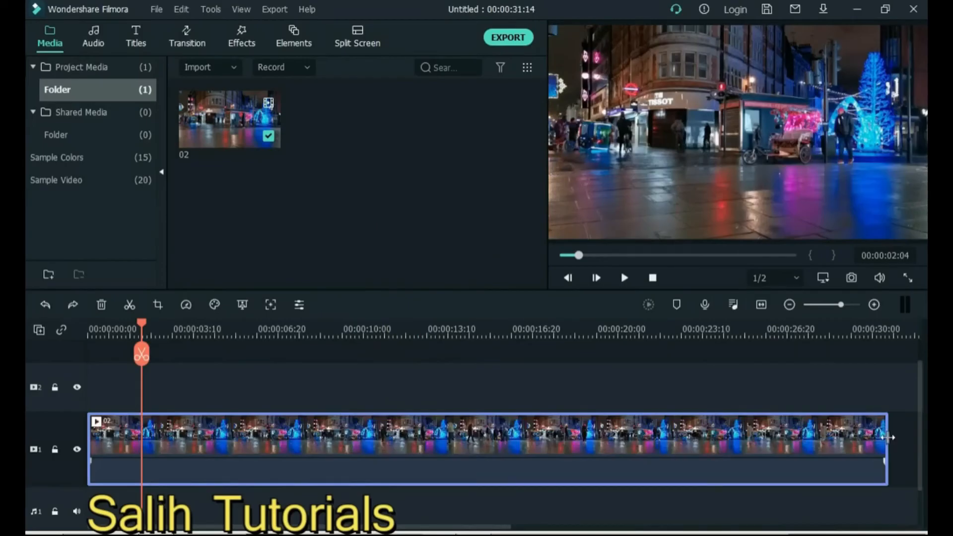
Step: Speed up clip 02 by squeezing its end to about 00:00:02:19, extend it to about 00:00:11:17, and preview it
{"action": "left_click_drag", "start_coordinate": [886, 437], "coordinate": [161, 449]}
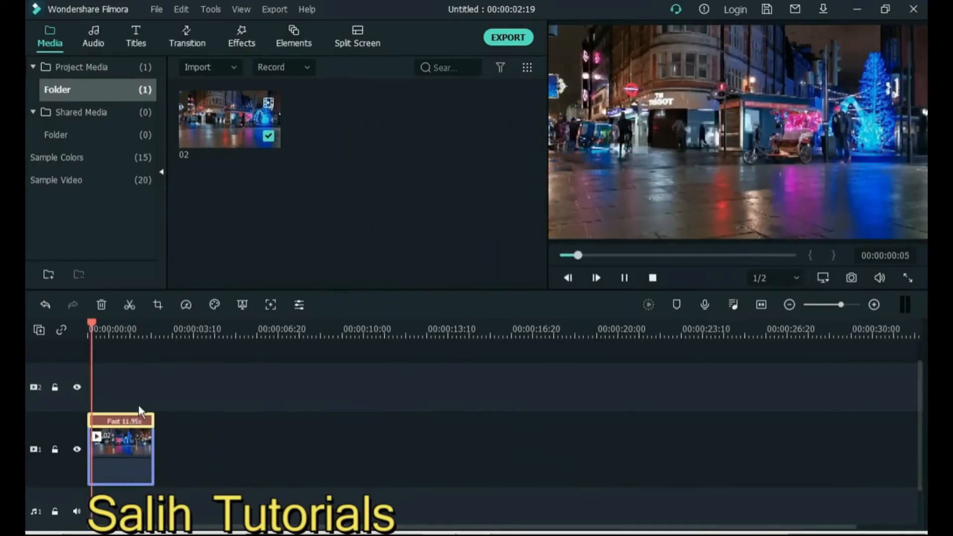
{"action": "left_click_drag", "start_coordinate": [153, 439], "coordinate": [381, 436]}
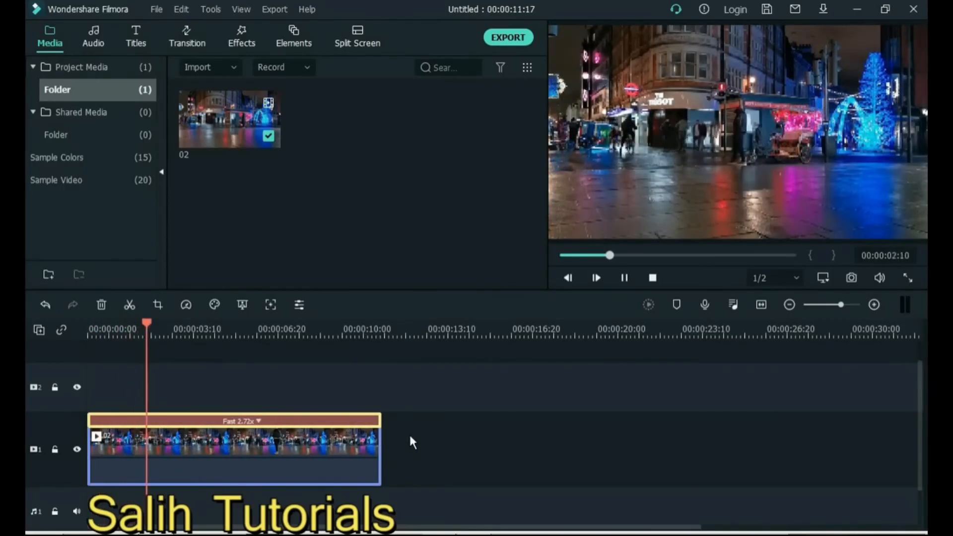
{"action": "key", "text": "space"}
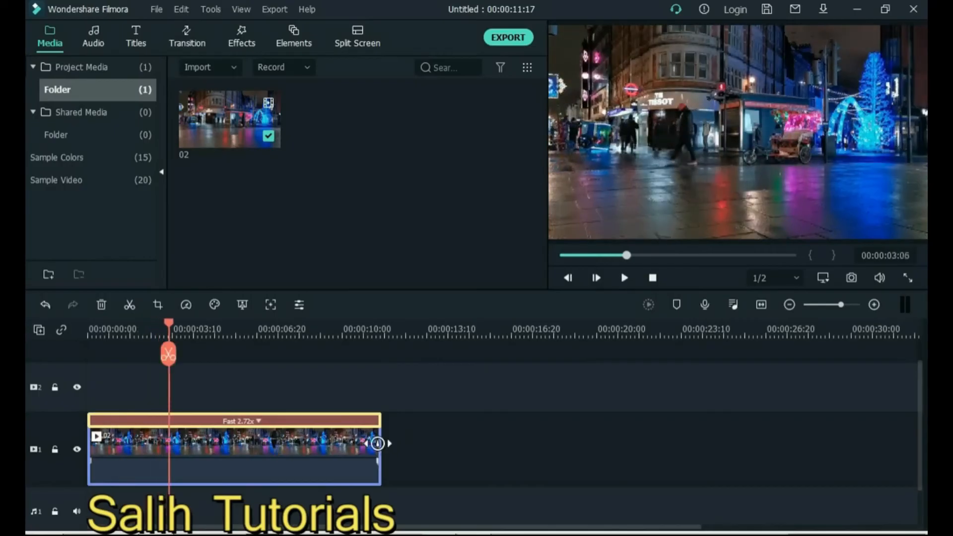
Step: Slow clip 02 down by stretching it to about 00:00:37:23, preview it from the start, and reset its speed to Normal
{"action": "left_click_drag", "start_coordinate": [379, 436], "coordinate": [854, 426]}
{"action": "key", "text": "Home"}
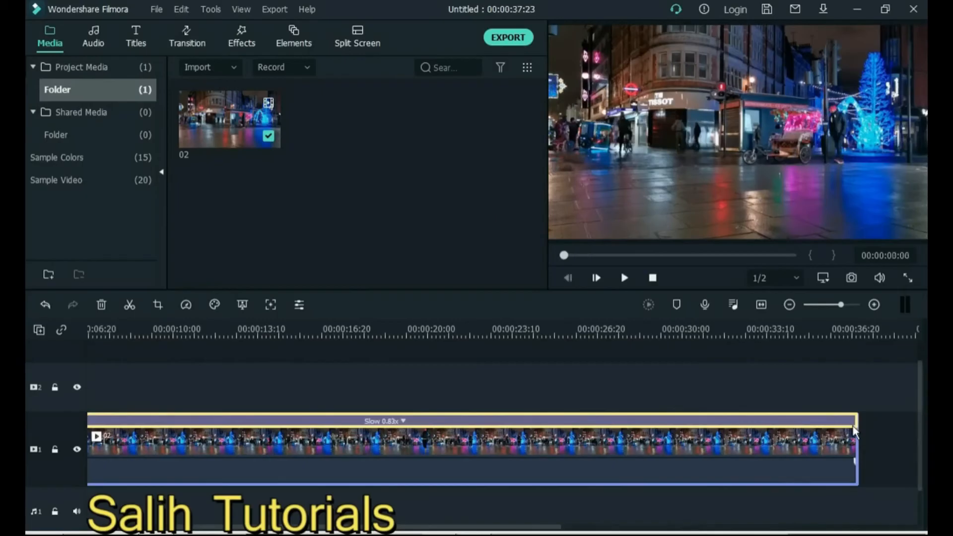
{"action": "key", "text": "space"}
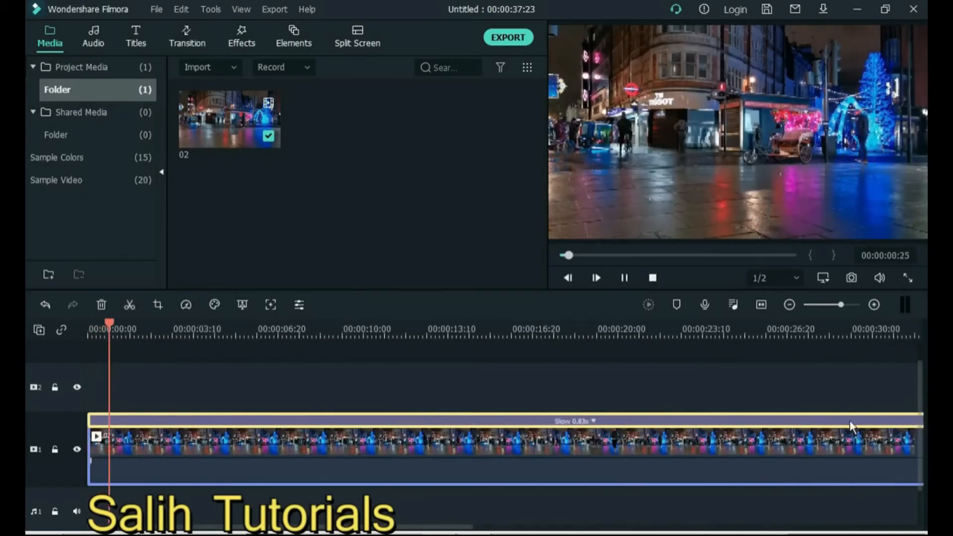
{"action": "left_click", "coordinate": [591, 421]}
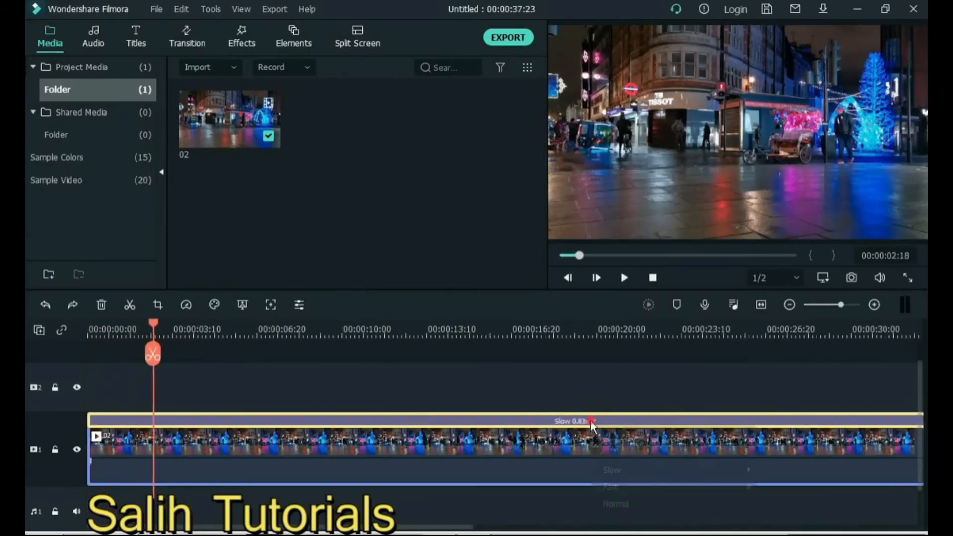
{"action": "left_click", "coordinate": [617, 504]}
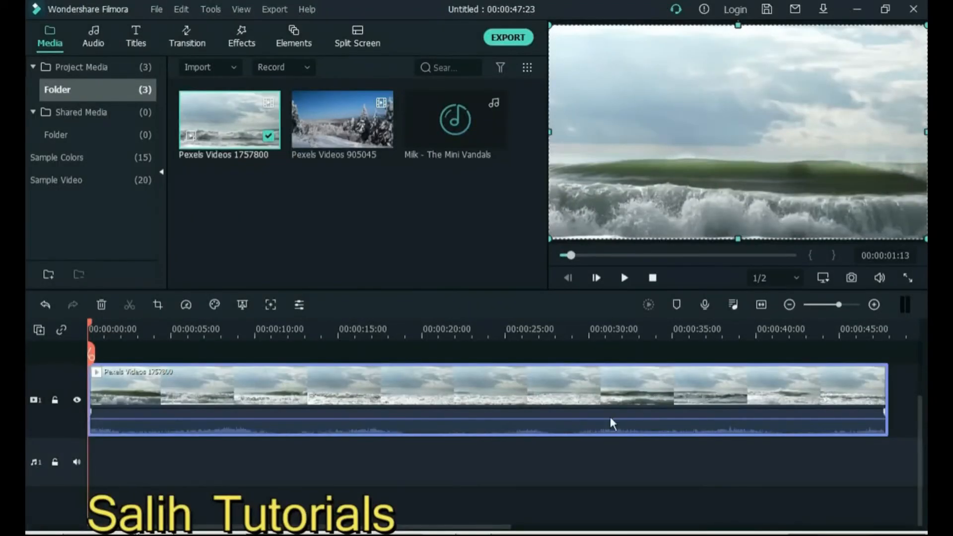
Step: Lower the audio volume of the Pexels Videos 1757800 clip to about -77.50 dB
{"action": "left_click_drag", "start_coordinate": [584, 419], "coordinate": [580, 455]}
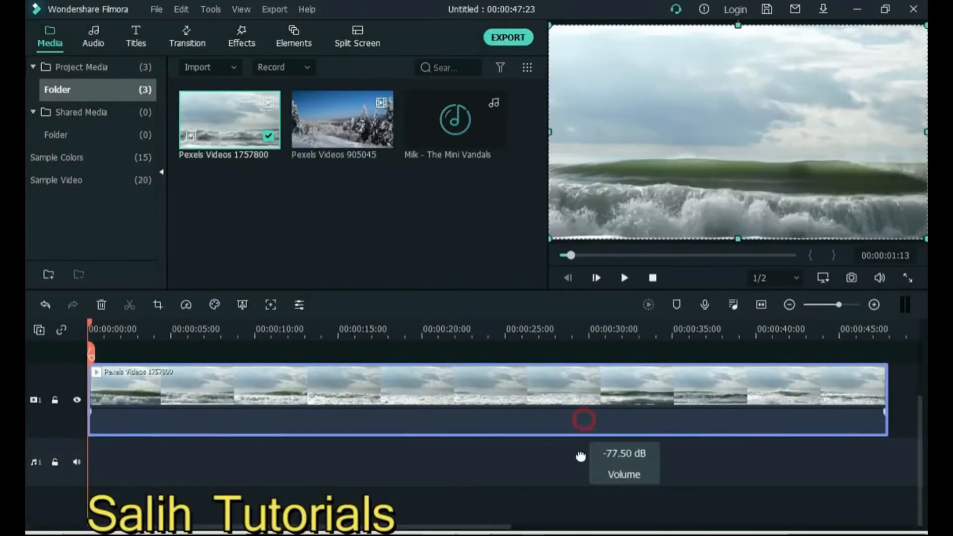
Step: Place Pexels Videos 905045 at the start of video track 2 and Milk - The Mini Vandals at the start of audio track 1
{"action": "left_click_drag", "start_coordinate": [919, 437], "coordinate": [873, 379]}
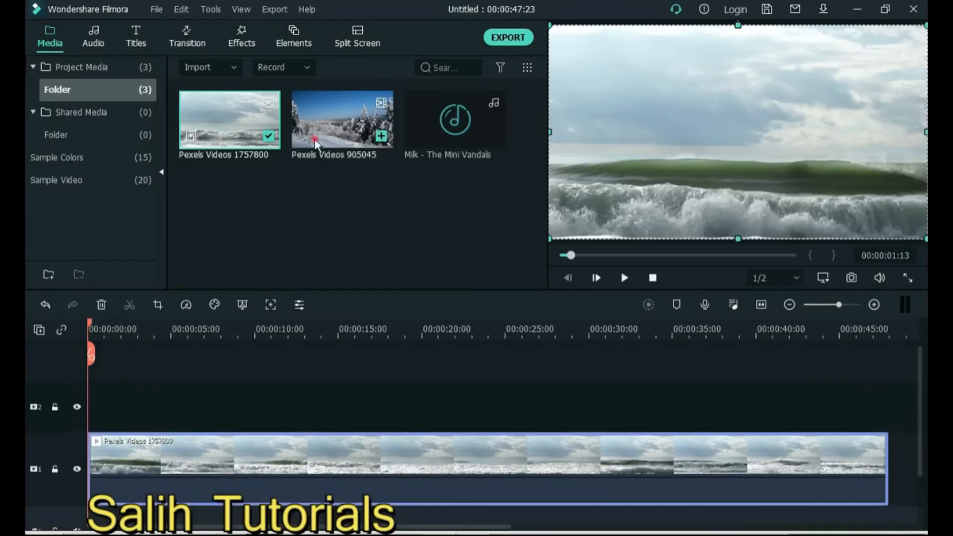
{"action": "left_click_drag", "start_coordinate": [315, 144], "coordinate": [107, 392]}
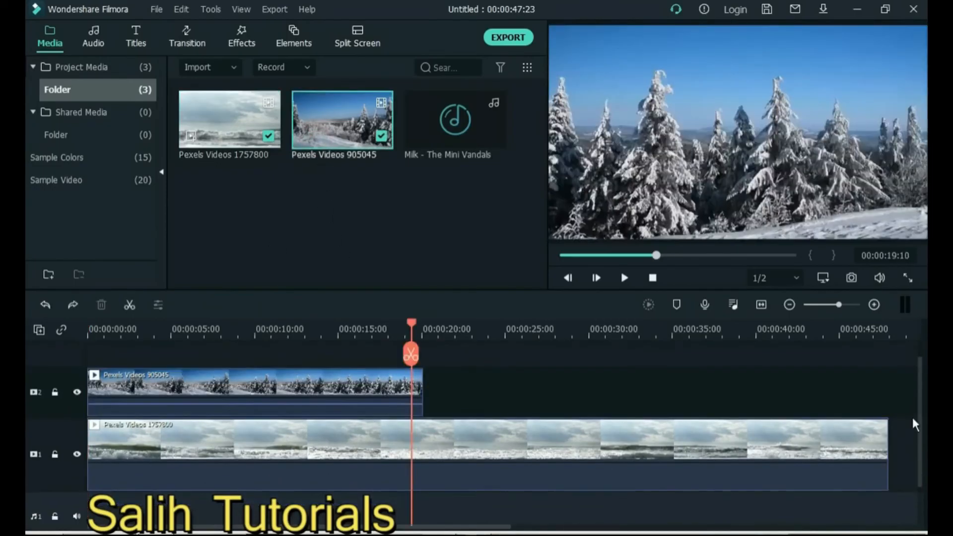
{"action": "left_click_drag", "start_coordinate": [454, 124], "coordinate": [62, 501]}
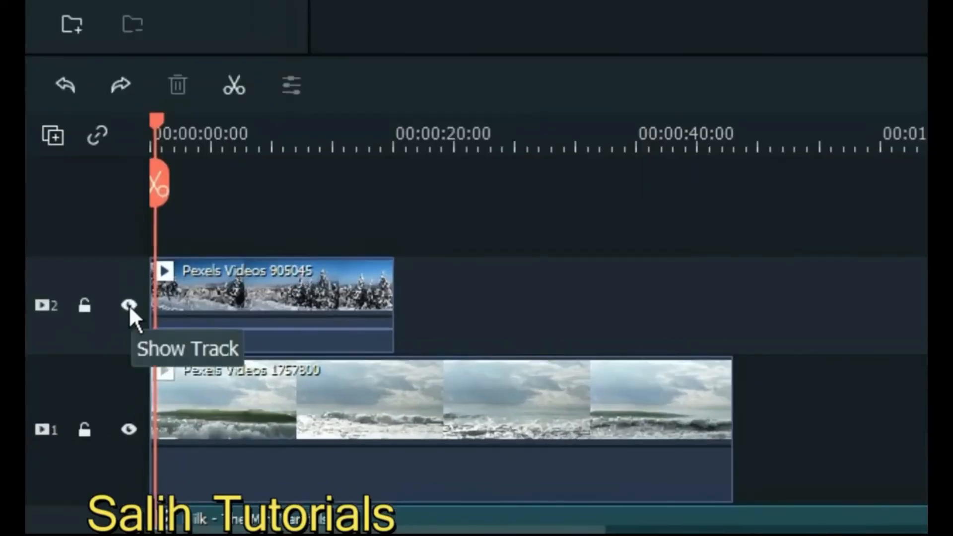
Step: Hide video track 2 and play the timeline to preview only the clip on video track 1
{"action": "left_click", "coordinate": [77, 413]}
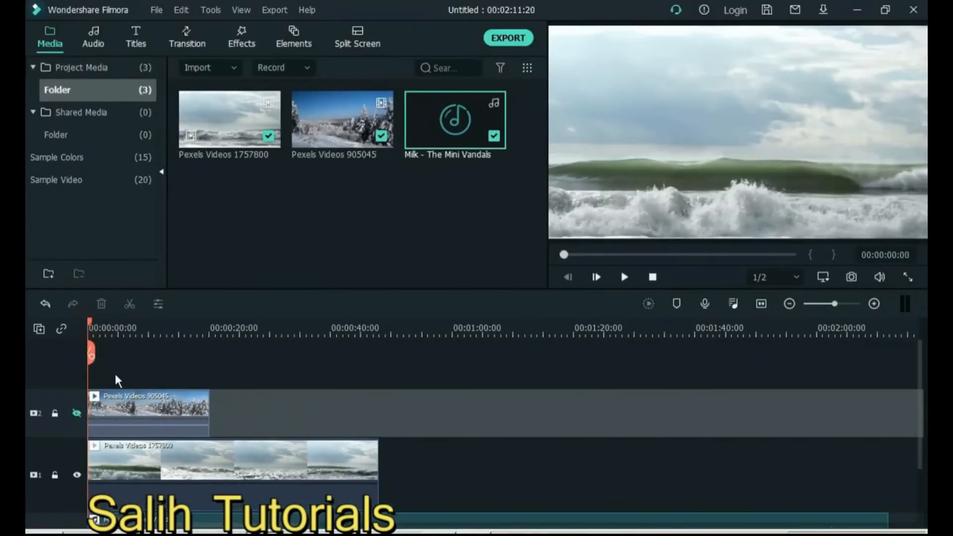
{"action": "key", "text": "space"}
{"action": "left_click", "coordinate": [156, 397]}
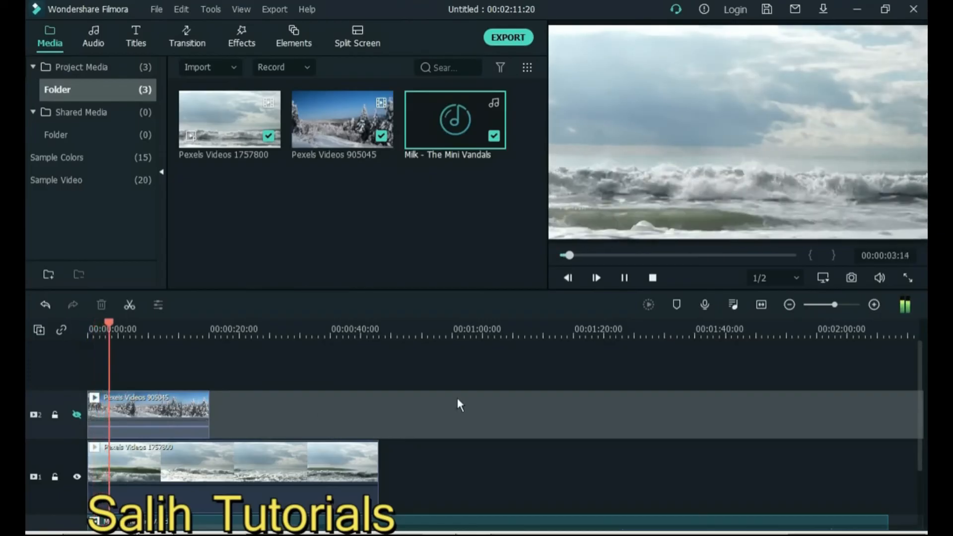
Step: Mute audio track 1, play the timeline, and unmute the track to hear the music again
{"action": "left_click_drag", "start_coordinate": [920, 379], "coordinate": [924, 446]}
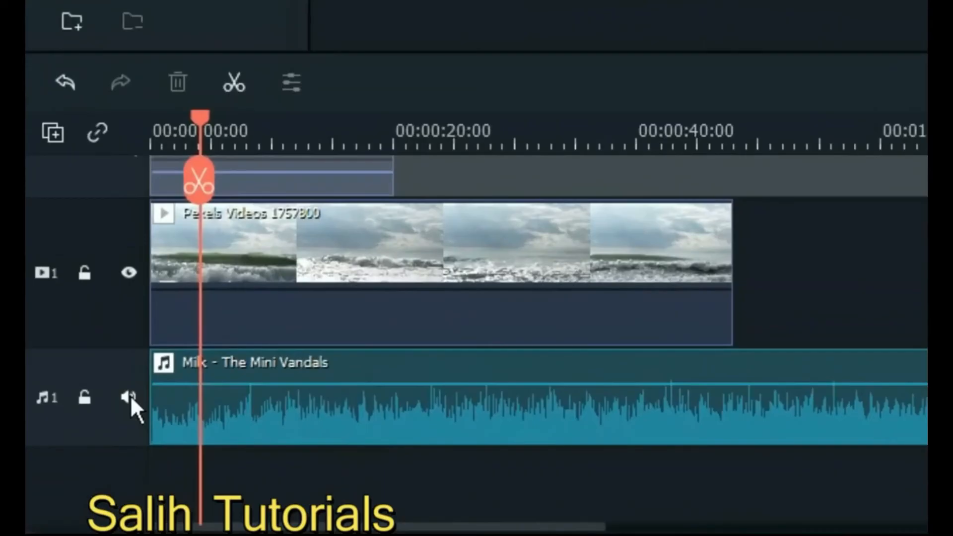
{"action": "left_click", "coordinate": [131, 397]}
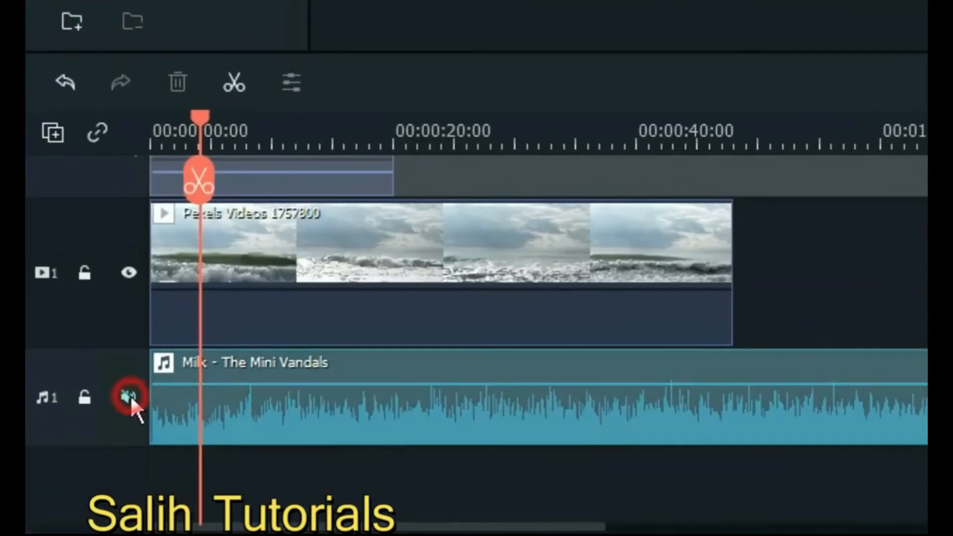
{"action": "key", "text": "space"}
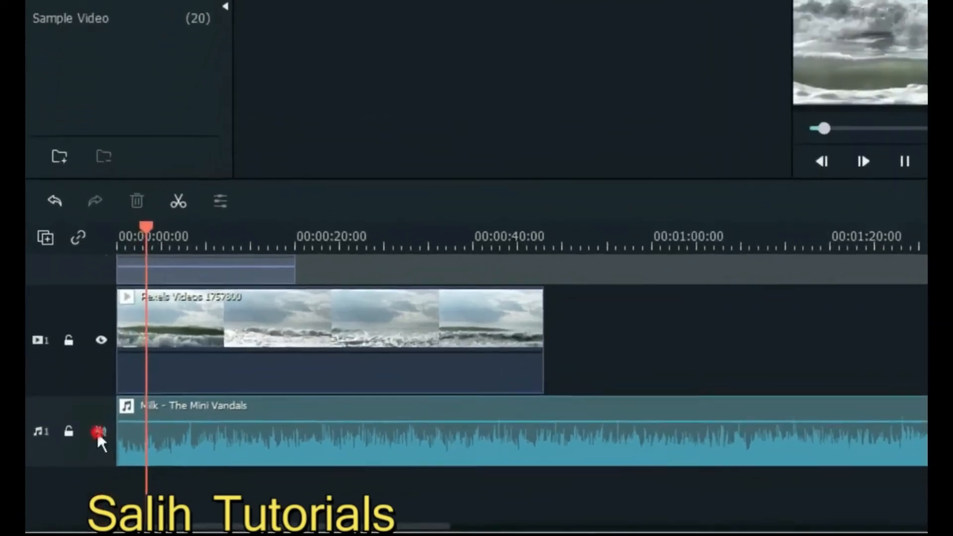
{"action": "left_click", "coordinate": [76, 462]}
{"action": "key", "text": "space"}
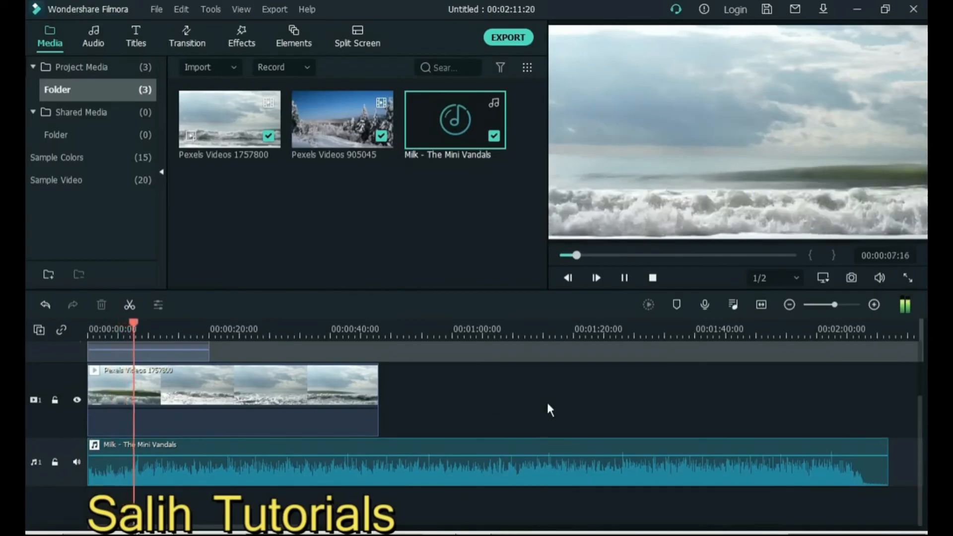
Step: Hide video track 1 and show video track 2 again
{"action": "scroll", "coordinate": [918, 427], "scroll_direction": "up", "scroll_amount": 2}
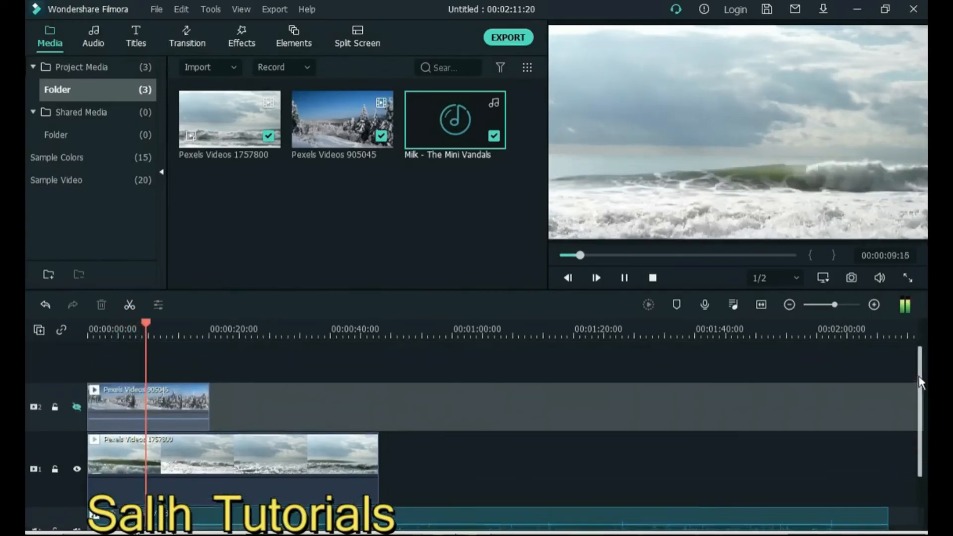
{"action": "left_click", "coordinate": [77, 475]}
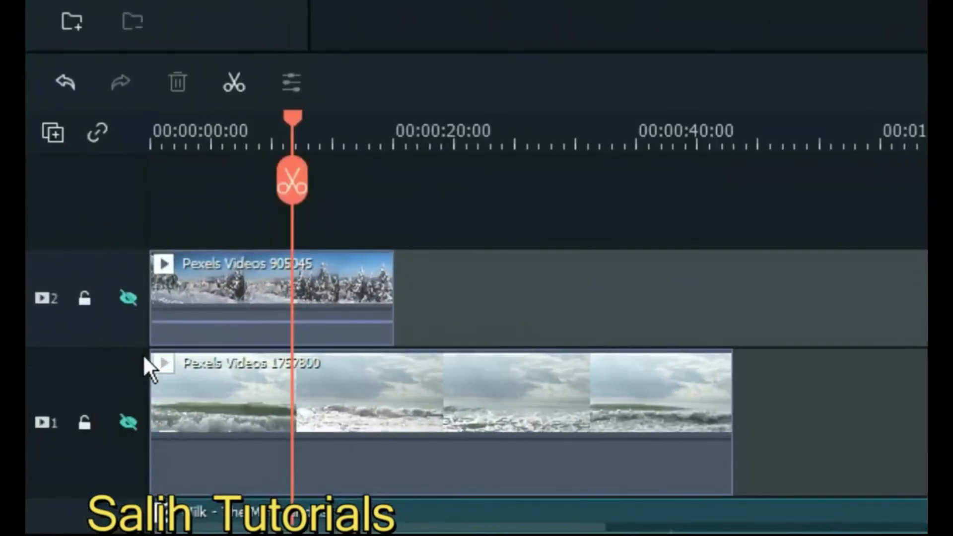
{"action": "left_click", "coordinate": [128, 298]}
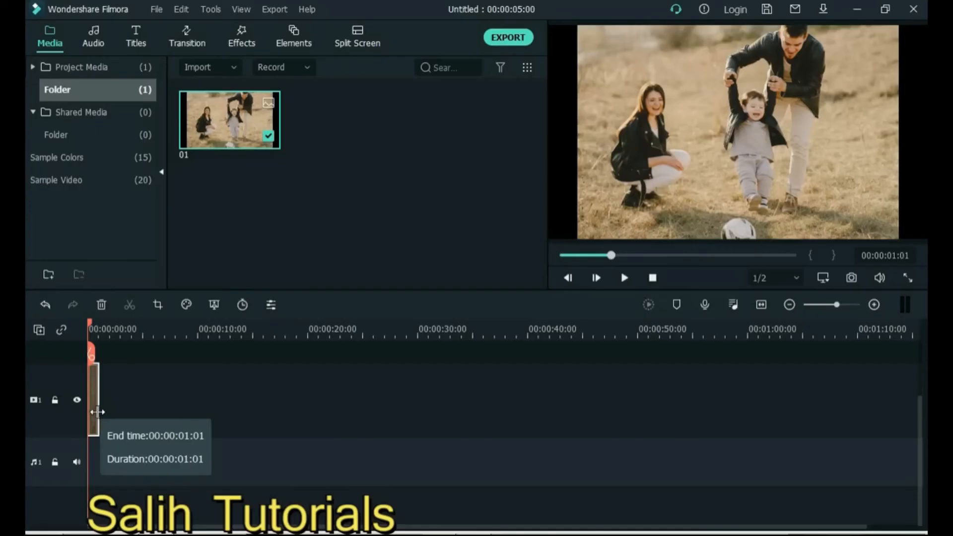
Step: Shorten the photo clip 01 on video track 1 to a duration of 00:00:00:16 and fit the timeline to it
{"action": "left_click_drag", "start_coordinate": [98, 411], "coordinate": [97, 412]}
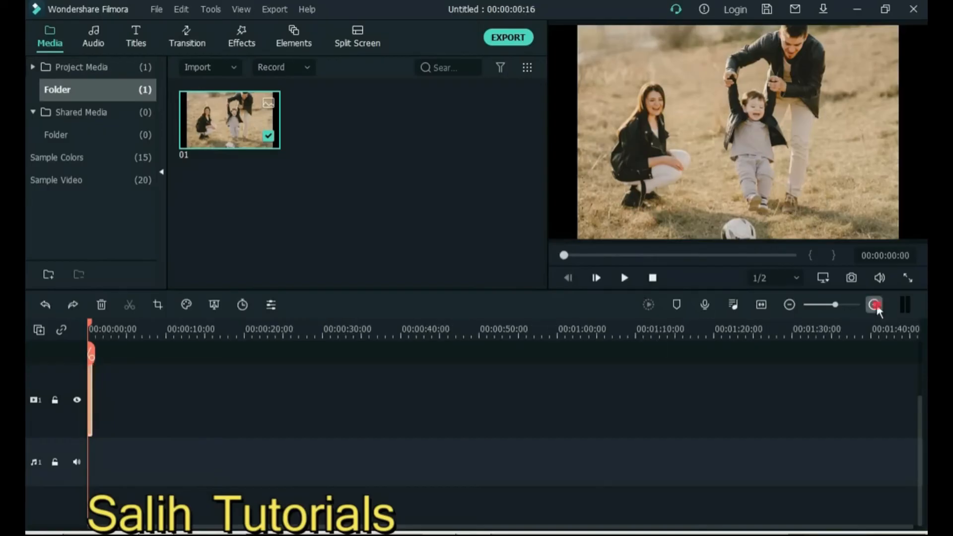
{"action": "left_click", "coordinate": [874, 304]}
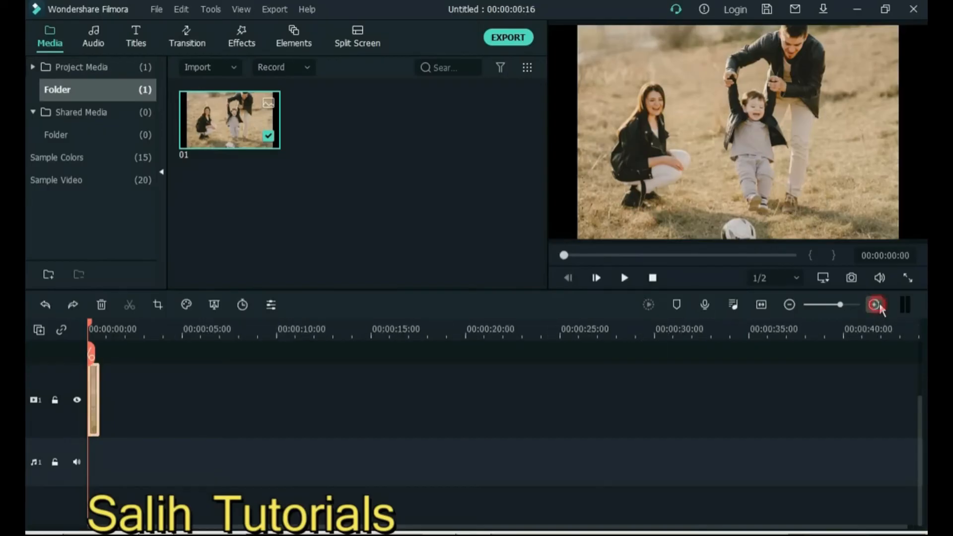
{"action": "left_click", "coordinate": [790, 305]}
{"action": "left_click", "coordinate": [790, 305]}
{"action": "left_click", "coordinate": [789, 305]}
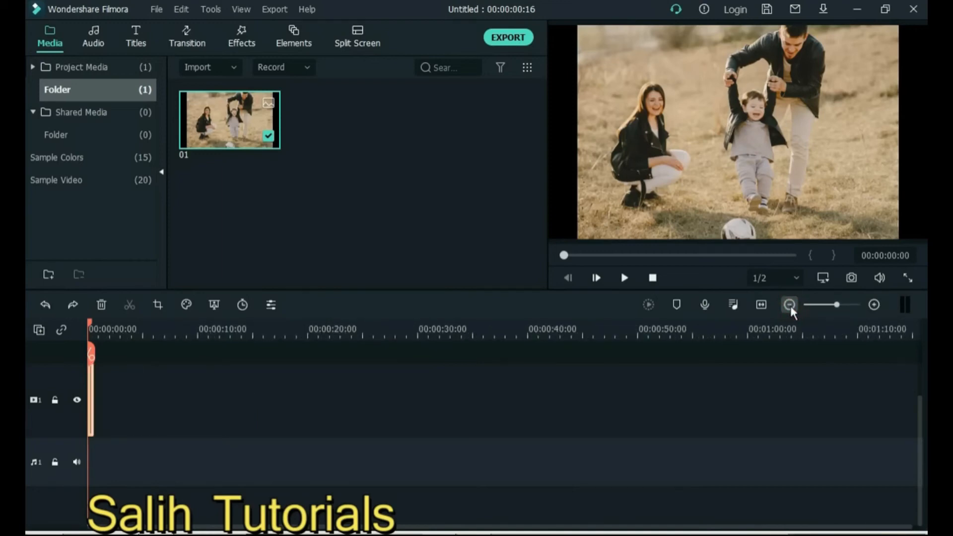
{"action": "left_click", "coordinate": [760, 304]}
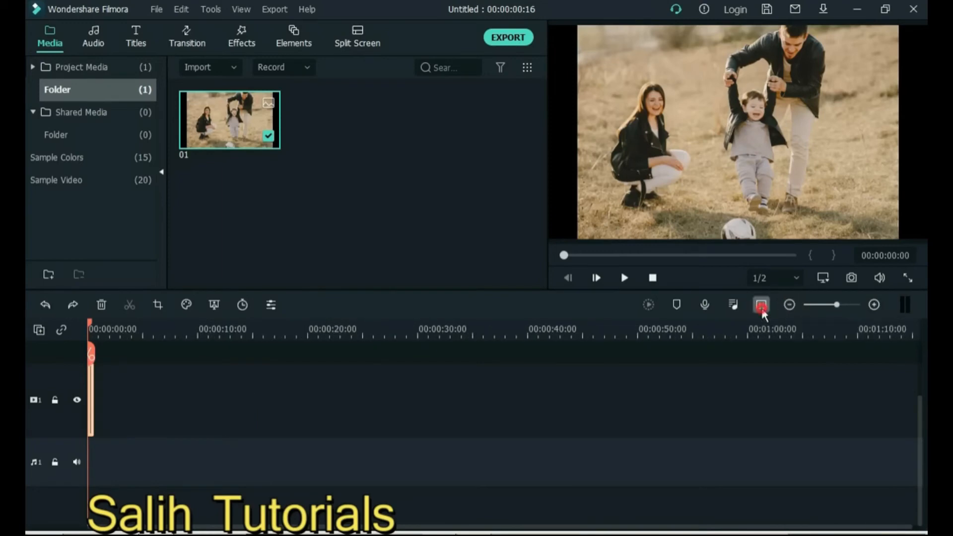
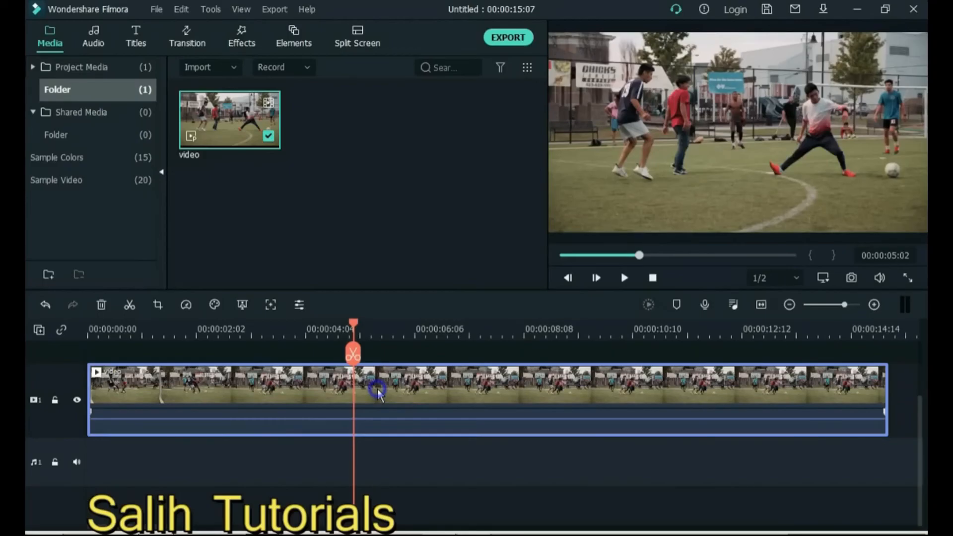
Step: Add a freeze frame to the clip named video at 00:00:05:02
{"action": "right_click", "coordinate": [377, 392]}
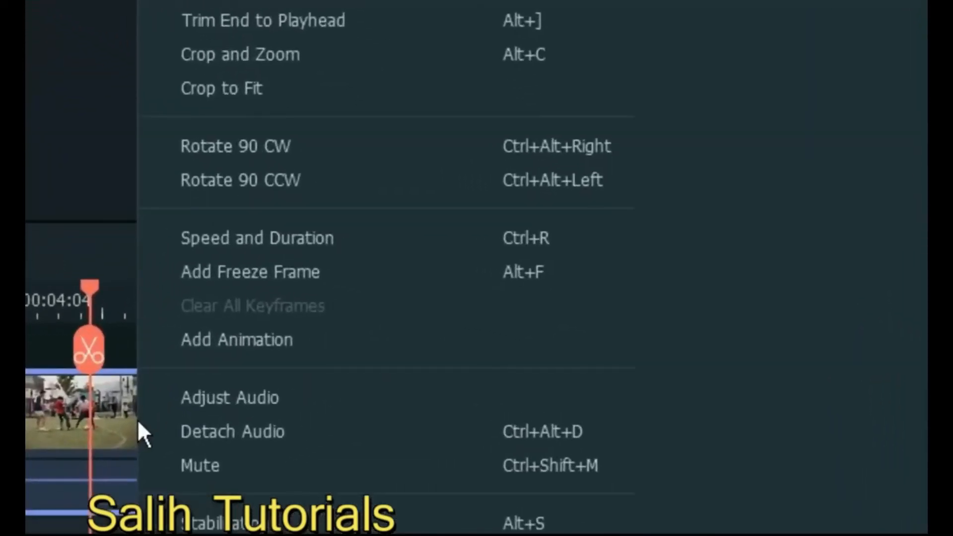
{"action": "left_click", "coordinate": [220, 279]}
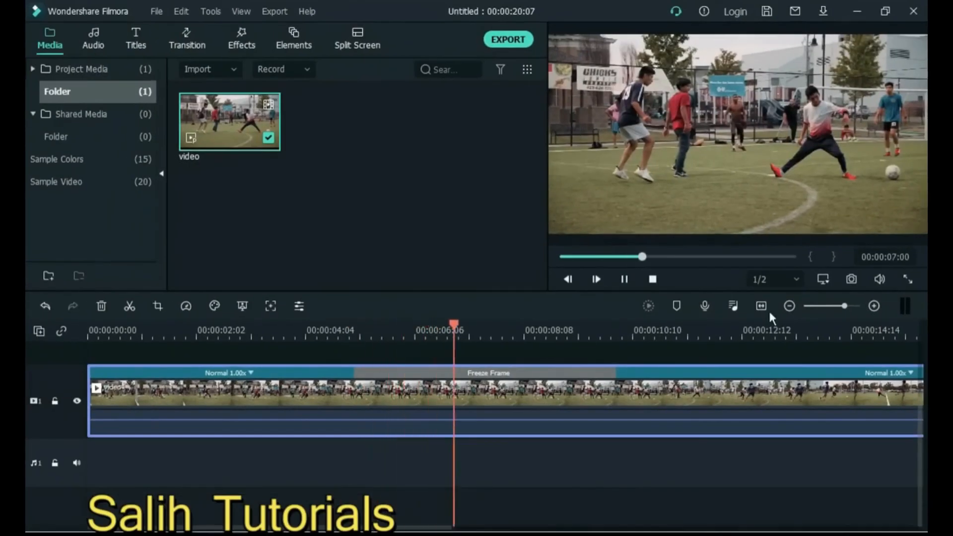
Step: Shorten the clip's freeze frame section to less than one second and play the timeline across it
{"action": "left_click", "coordinate": [762, 305]}
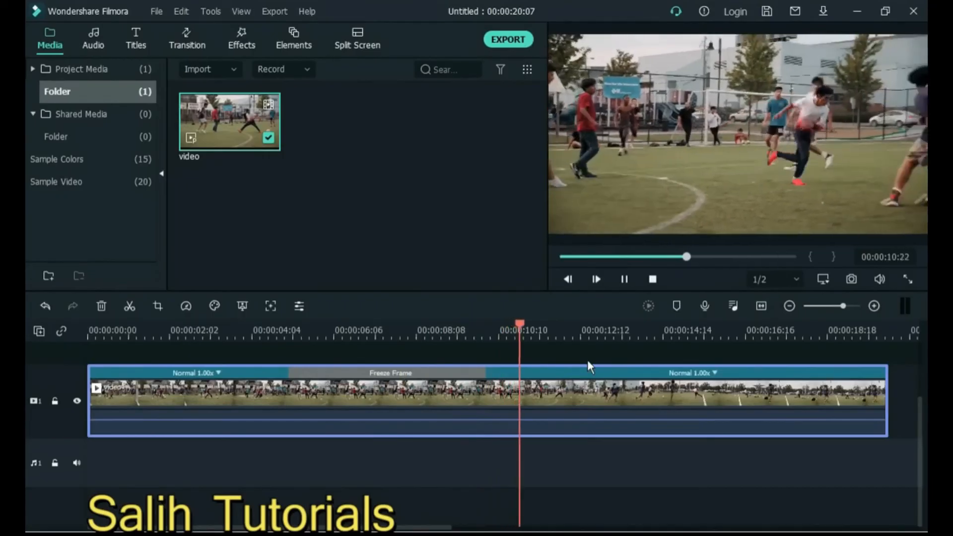
{"action": "key", "text": "space"}
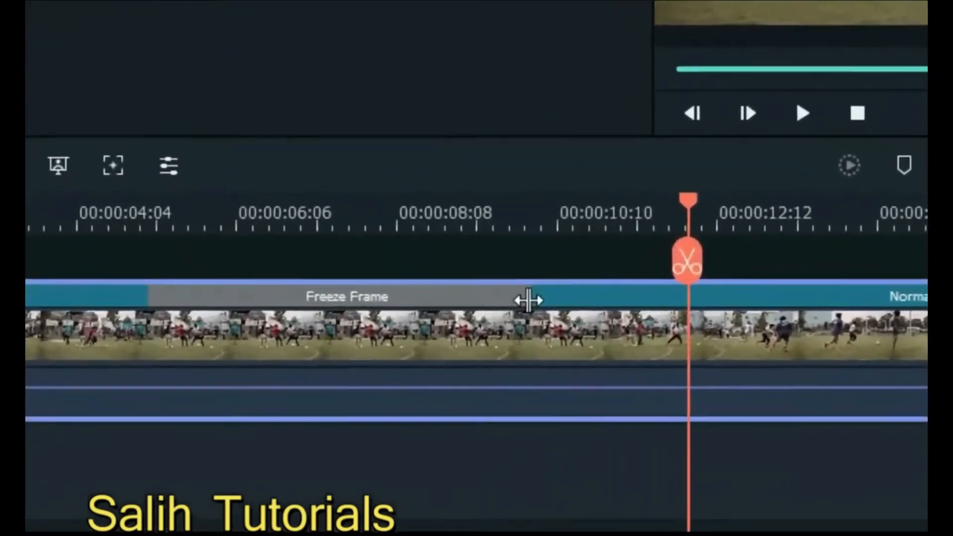
{"action": "left_click_drag", "start_coordinate": [528, 300], "coordinate": [191, 300]}
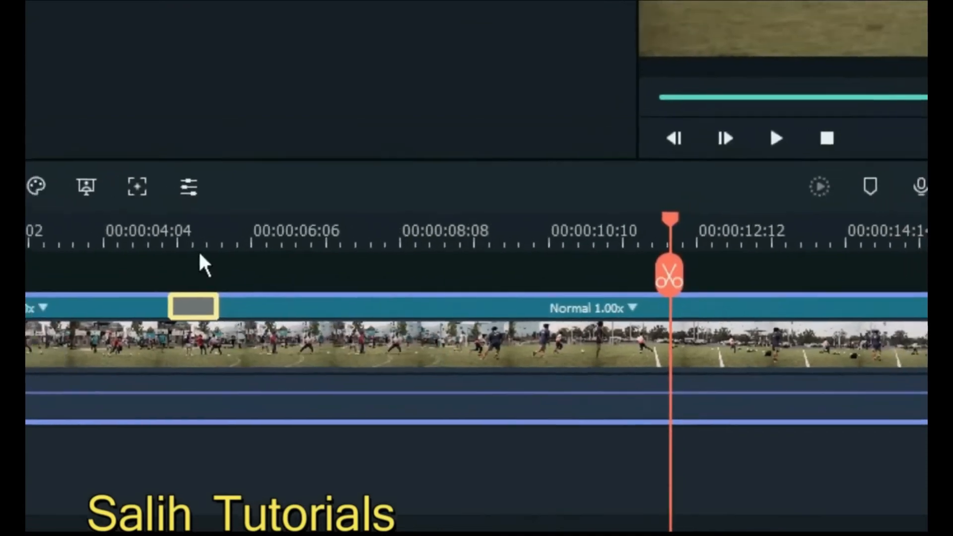
{"action": "left_click", "coordinate": [168, 230]}
{"action": "key", "text": "space"}
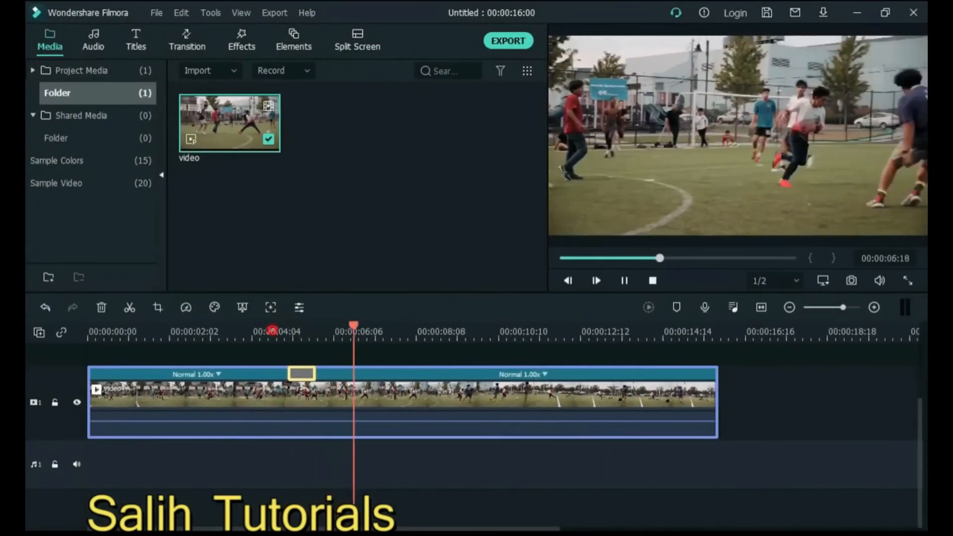
{"action": "left_click", "coordinate": [272, 331]}
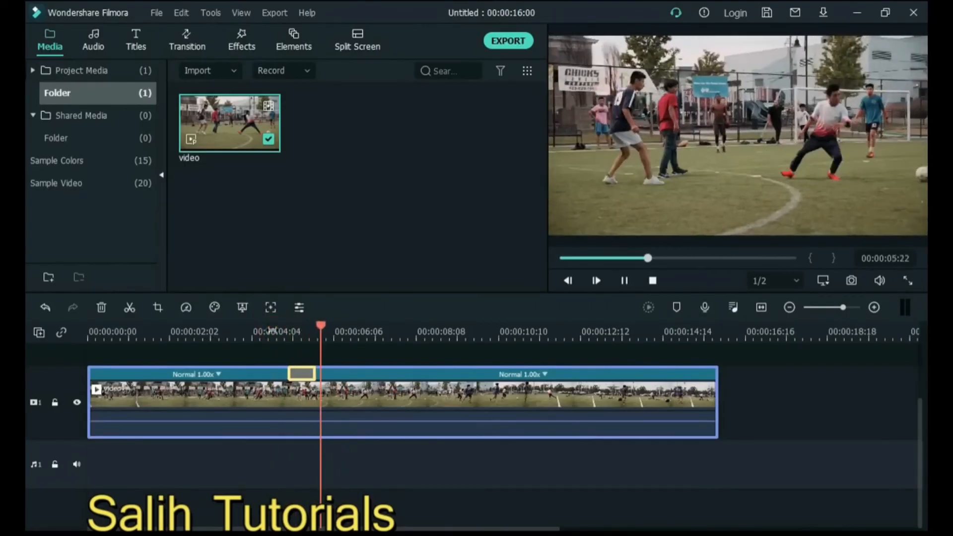
Step: Add a second freeze frame to the clip at 00:00:07:18 and play it back
{"action": "key", "text": "space"}
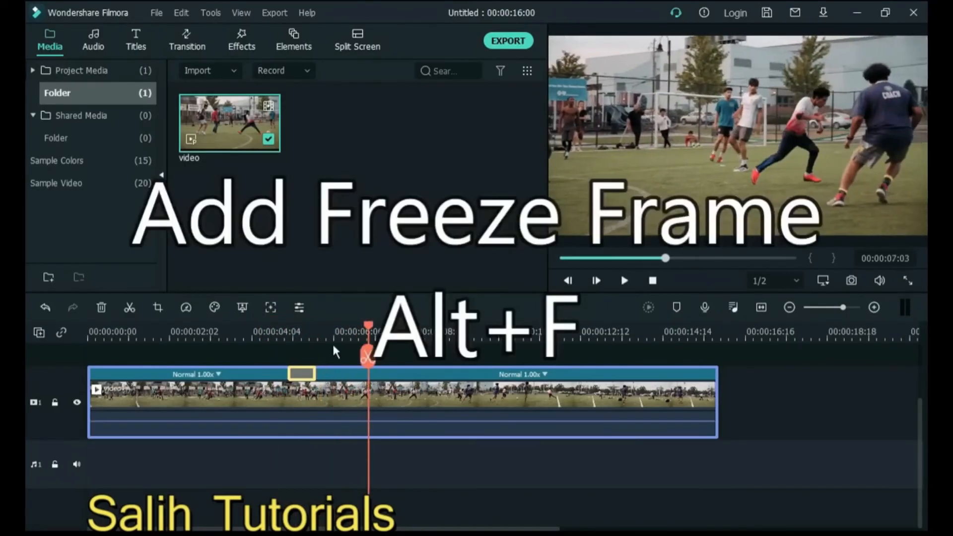
{"action": "key", "text": "alt+f"}
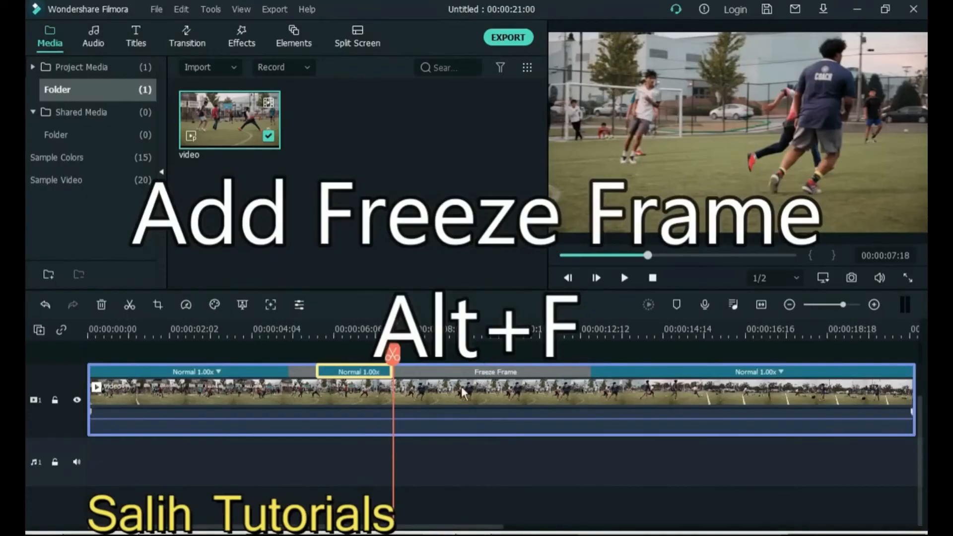
{"action": "key", "text": "space"}
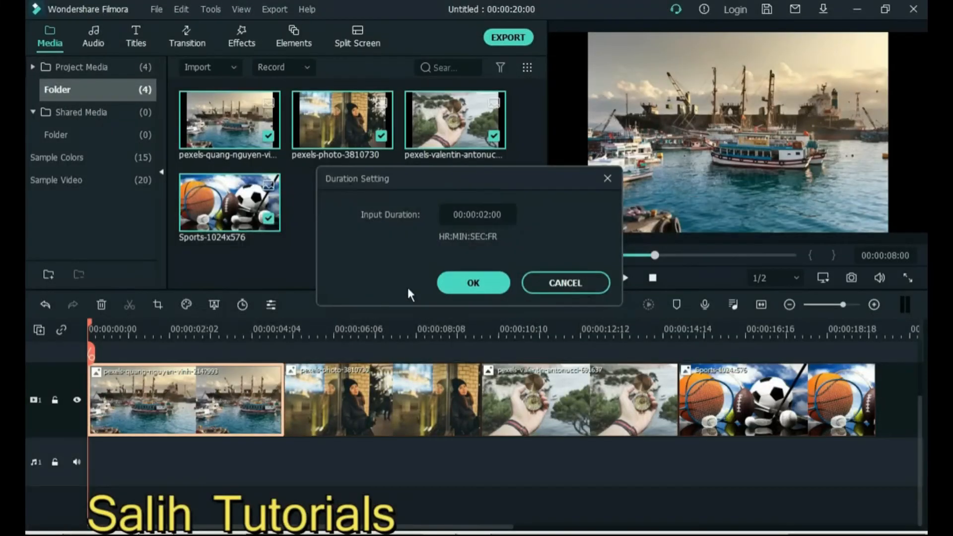
Step: Set the first two photos' durations individually to 00:00:02:00, and undo both changes
{"action": "left_click", "coordinate": [463, 290]}
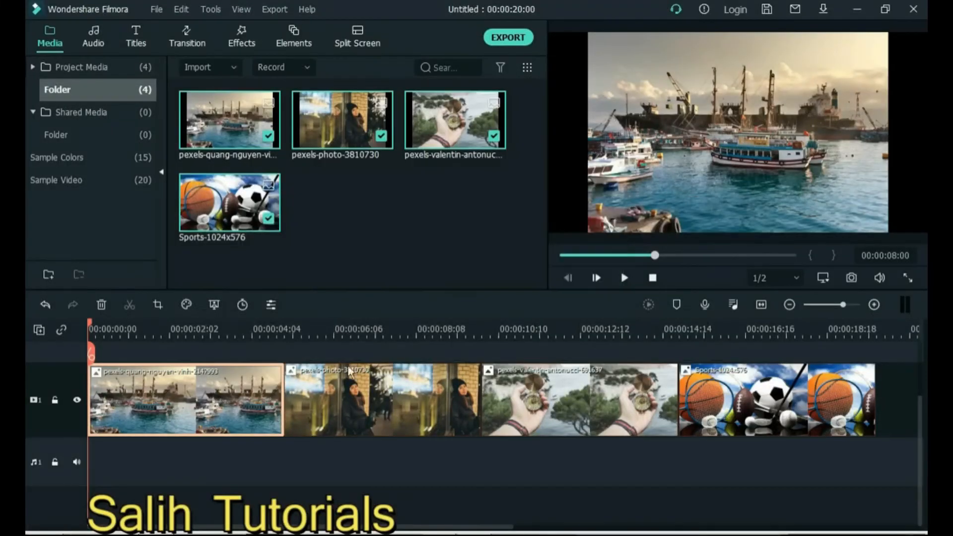
{"action": "left_click", "coordinate": [242, 304]}
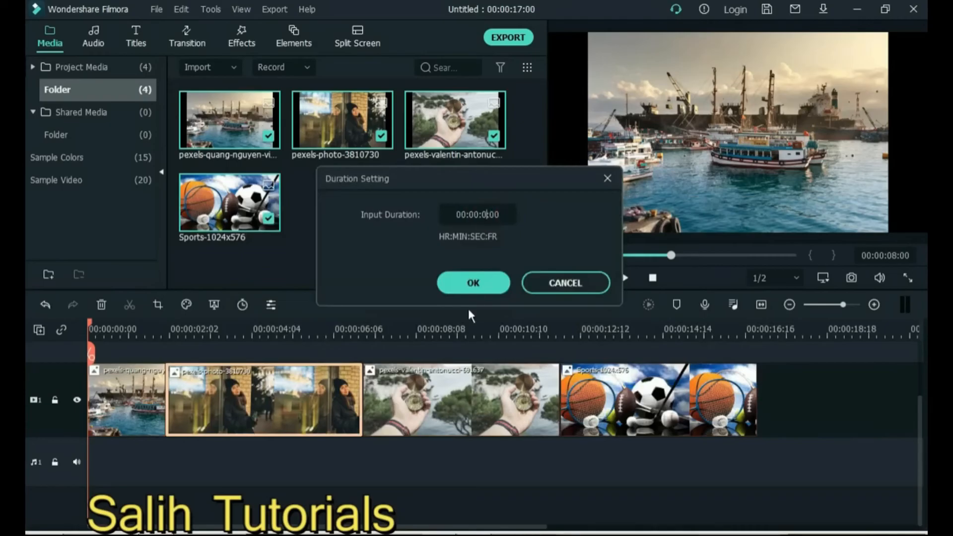
{"action": "type", "text": "2"}
{"action": "left_click", "coordinate": [472, 282]}
{"action": "key", "text": "ctrl+z"}
{"action": "key", "text": "ctrl+z"}
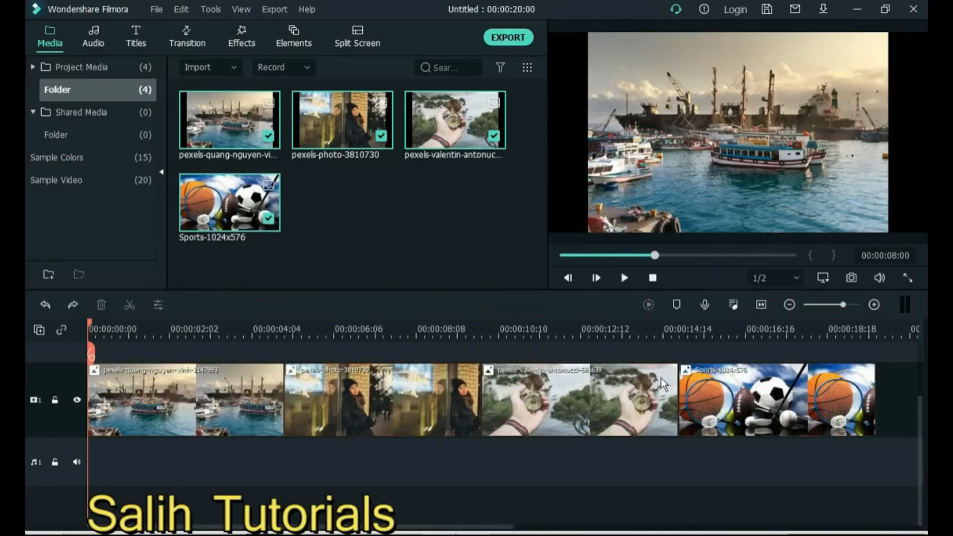
Step: Select all four photos on video track 1, set their duration to 00:00:02:00 together, and play the timeline
{"action": "left_click_drag", "start_coordinate": [639, 384], "coordinate": [235, 397]}
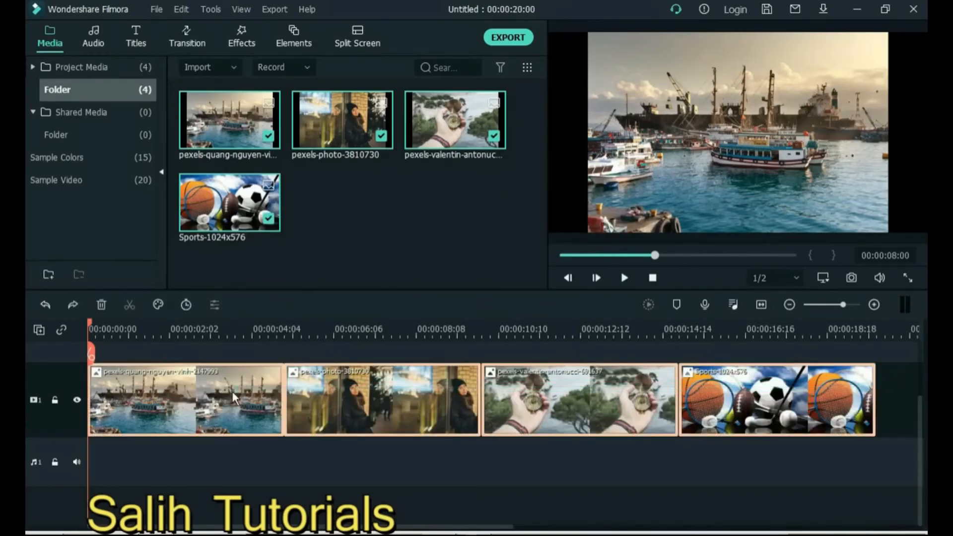
{"action": "left_click", "coordinate": [186, 305]}
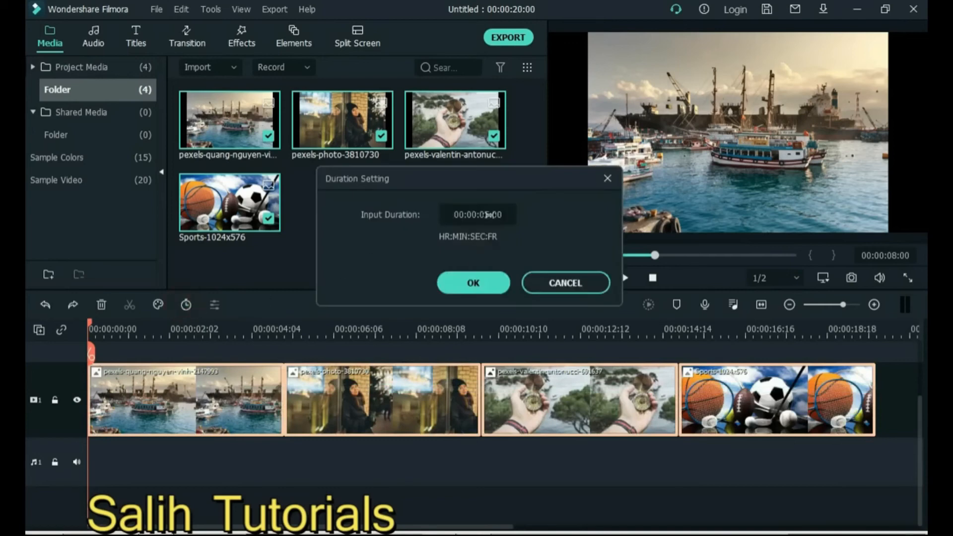
{"action": "key", "text": "BackSpace"}
{"action": "type", "text": "2"}
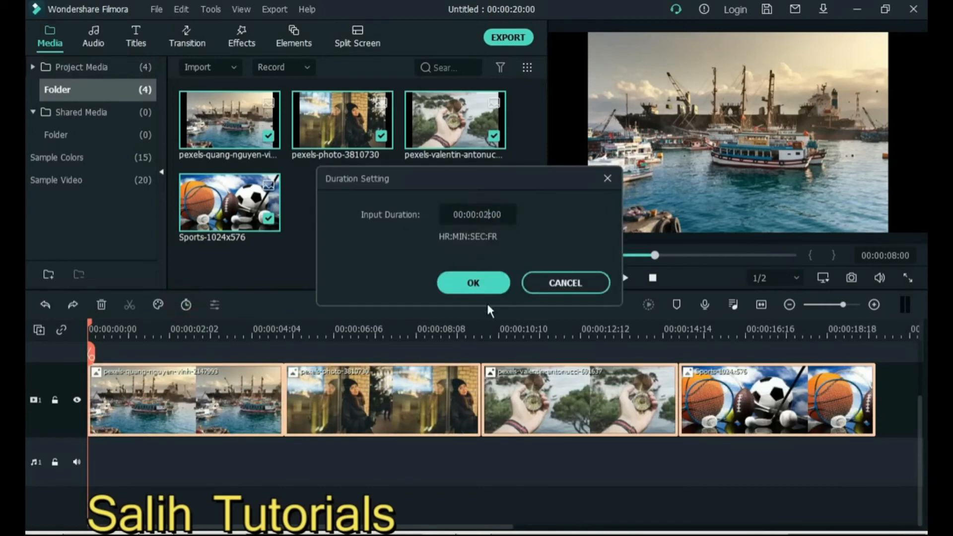
{"action": "left_click", "coordinate": [457, 282]}
{"action": "left_click", "coordinate": [444, 403]}
{"action": "key", "text": "space"}
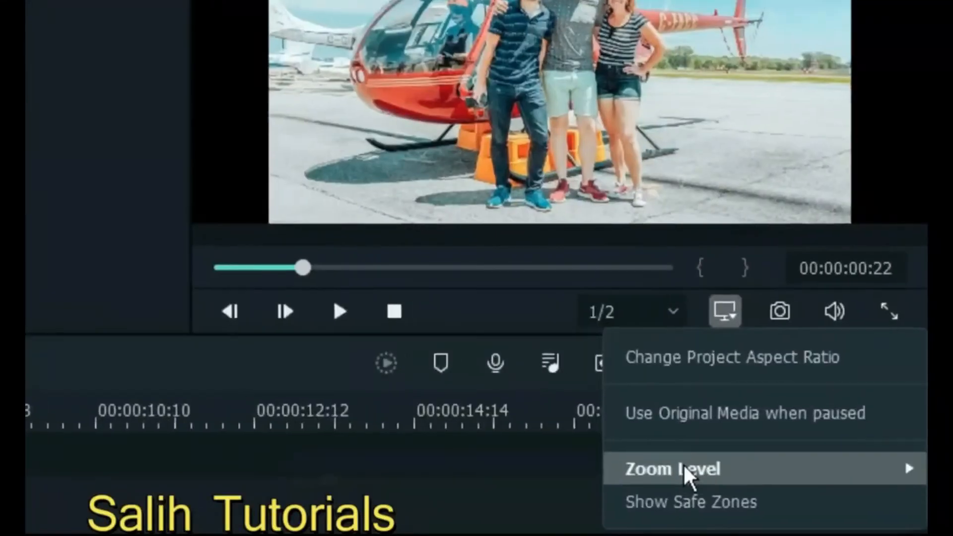
Step: Set the preview zoom level to 100%, inspect different areas of the enlarged picture, and reset the zoom to Fit
{"action": "mouse_move", "coordinate": [678, 478]}
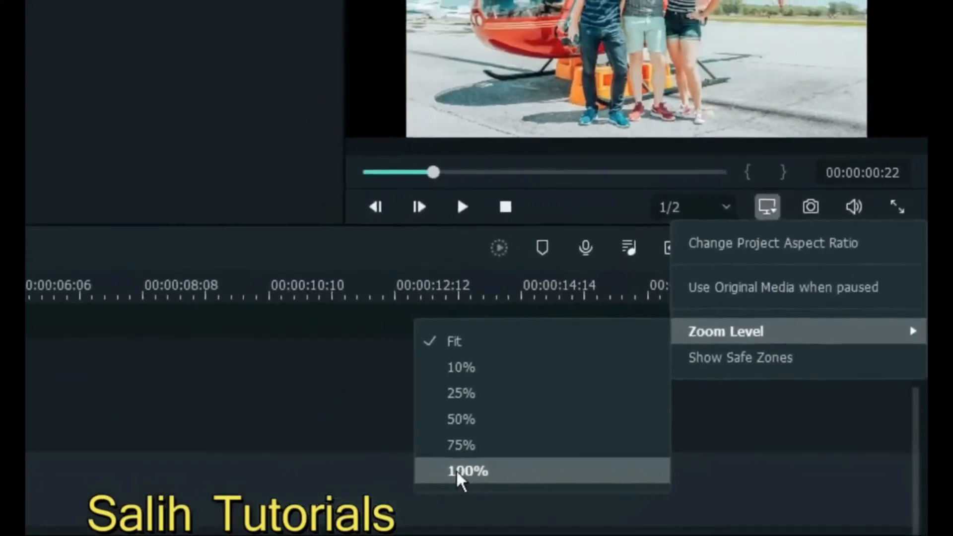
{"action": "left_click", "coordinate": [463, 472]}
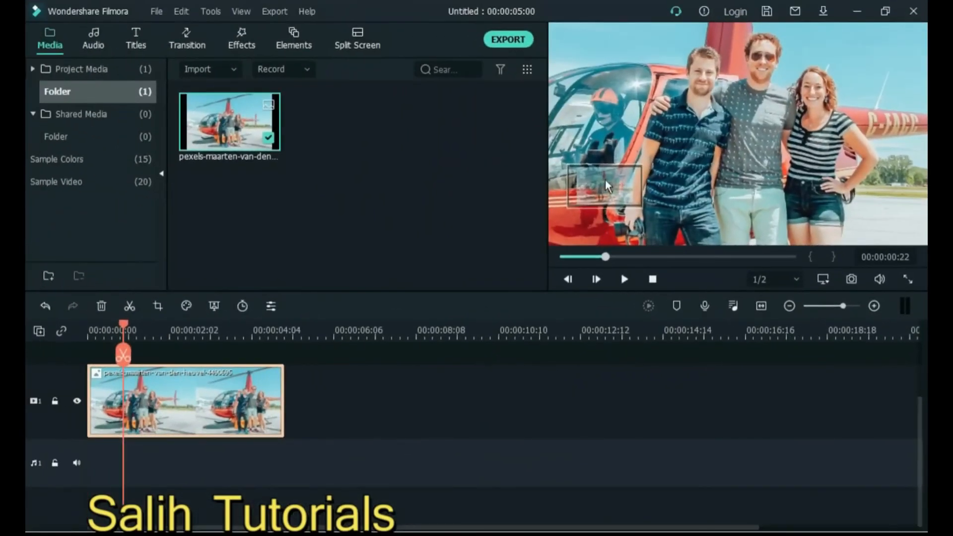
{"action": "left_click_drag", "start_coordinate": [605, 179], "coordinate": [600, 179]}
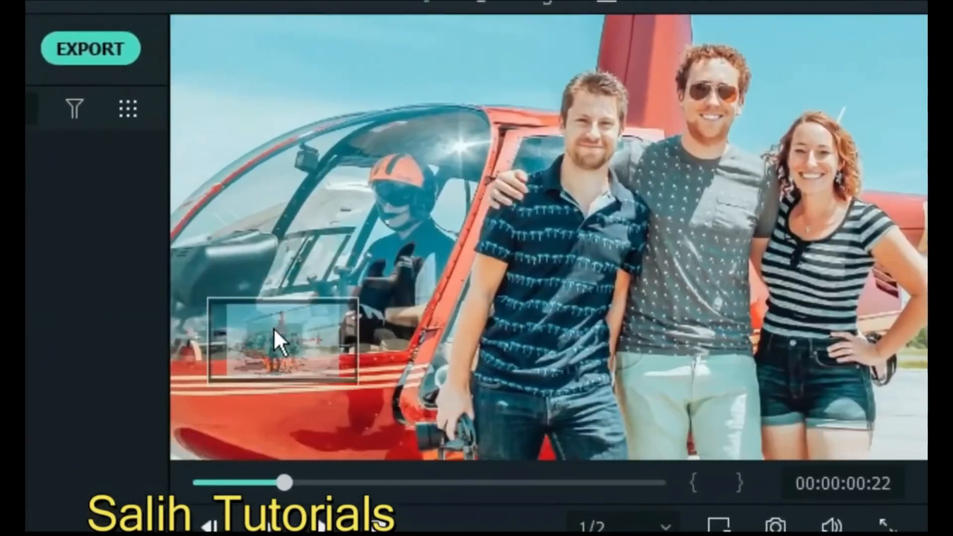
{"action": "left_click_drag", "start_coordinate": [275, 329], "coordinate": [292, 312]}
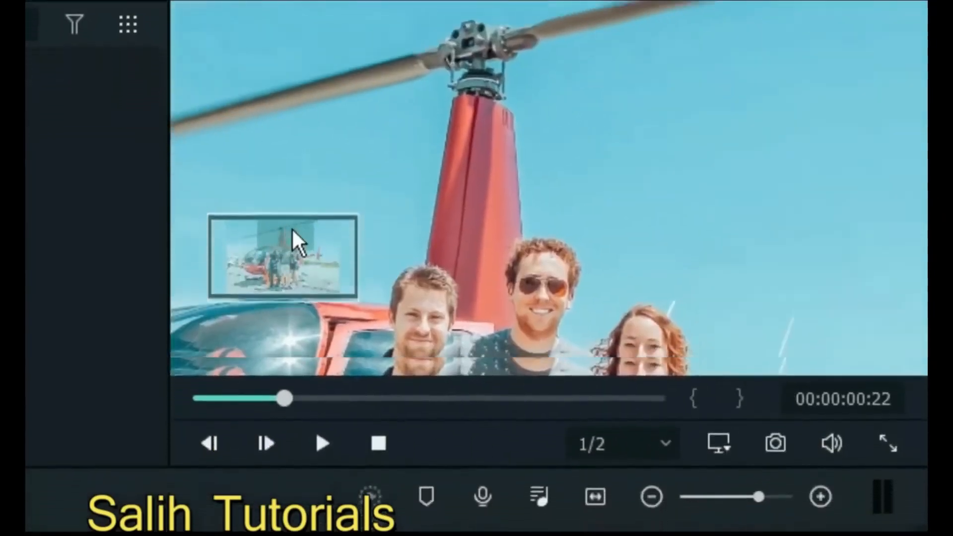
{"action": "left_click_drag", "start_coordinate": [292, 228], "coordinate": [302, 254]}
{"action": "left_click", "coordinate": [718, 443]}
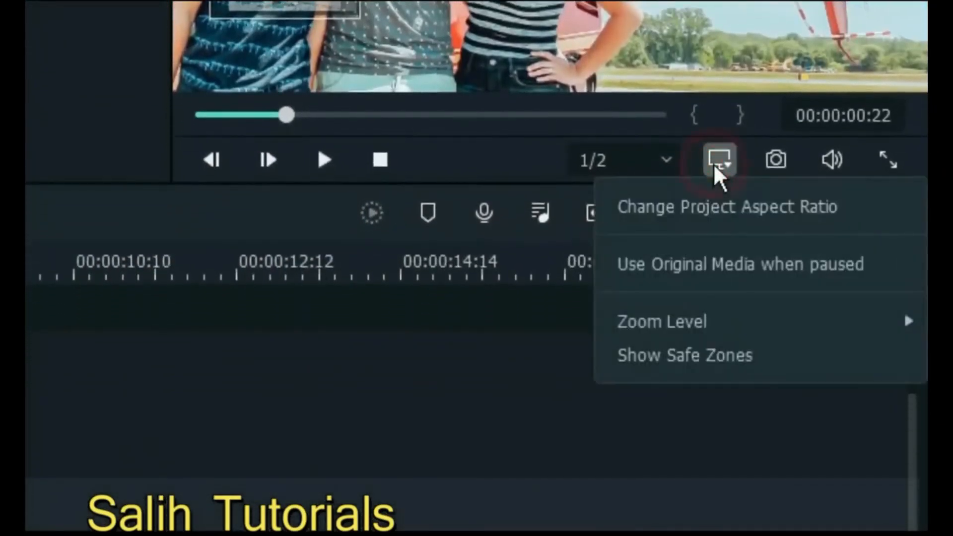
{"action": "mouse_move", "coordinate": [686, 332]}
{"action": "left_click", "coordinate": [489, 327]}
Step: Try the preview zoom levels 10% and 75%, and return the preview to Fit
{"action": "left_click", "coordinate": [721, 159]}
{"action": "mouse_move", "coordinate": [649, 323]}
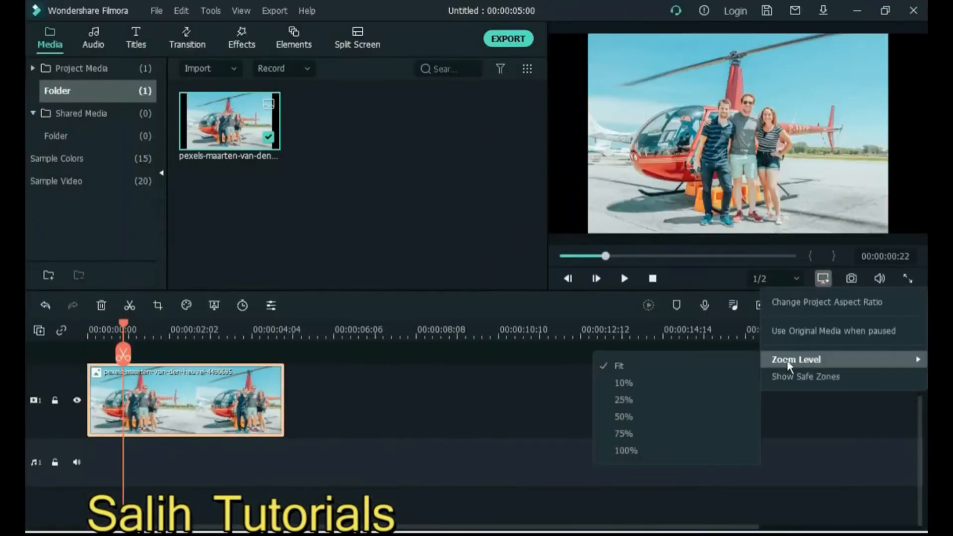
{"action": "left_click", "coordinate": [353, 374]}
{"action": "left_click", "coordinate": [823, 278]}
{"action": "mouse_move", "coordinate": [782, 360]}
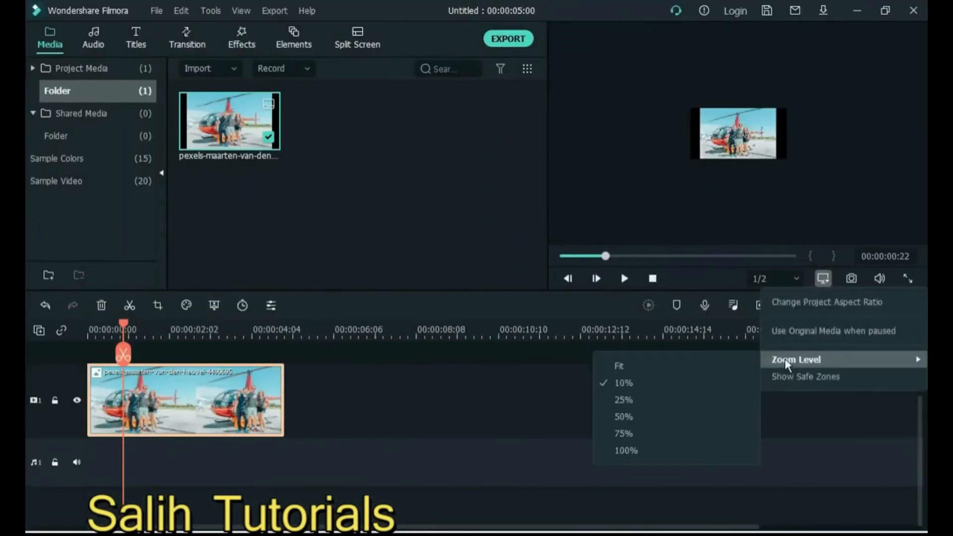
{"action": "left_click", "coordinate": [646, 434]}
{"action": "left_click", "coordinate": [823, 279]}
{"action": "left_click", "coordinate": [665, 365]}
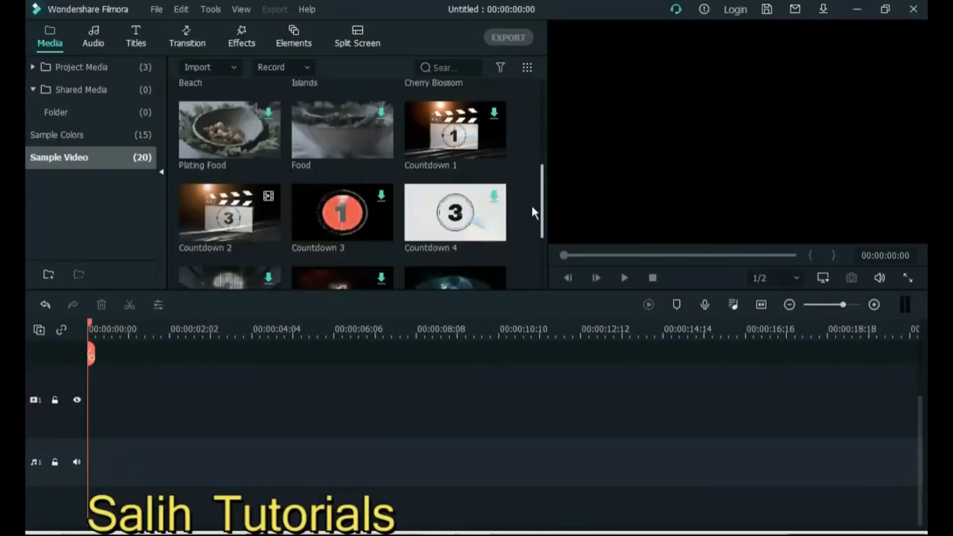
Step: Download the sample video Countdown 3 and place it at the start of video track 1
{"action": "scroll", "coordinate": [531, 205], "scroll_direction": "down", "scroll_amount": 1}
{"action": "scroll", "coordinate": [531, 206], "scroll_direction": "down", "scroll_amount": 1}
{"action": "mouse_move", "coordinate": [431, 227]}
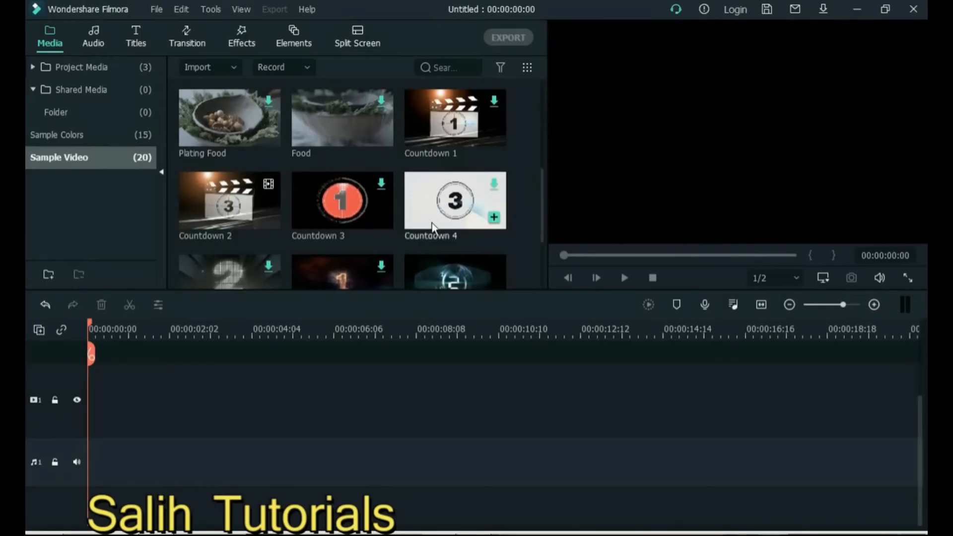
{"action": "left_click", "coordinate": [363, 228]}
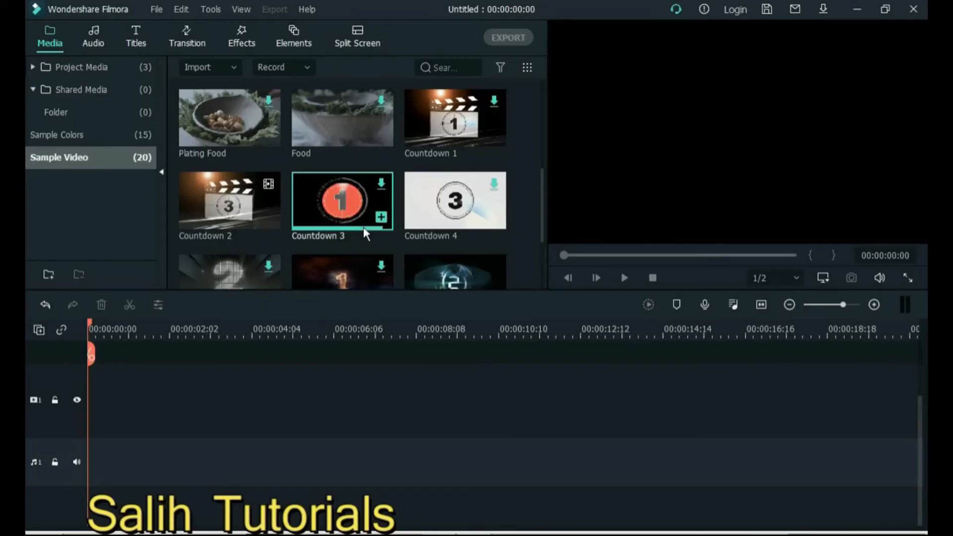
{"action": "left_click_drag", "start_coordinate": [202, 374], "coordinate": [202, 377]}
{"action": "left_click", "coordinate": [551, 292]}
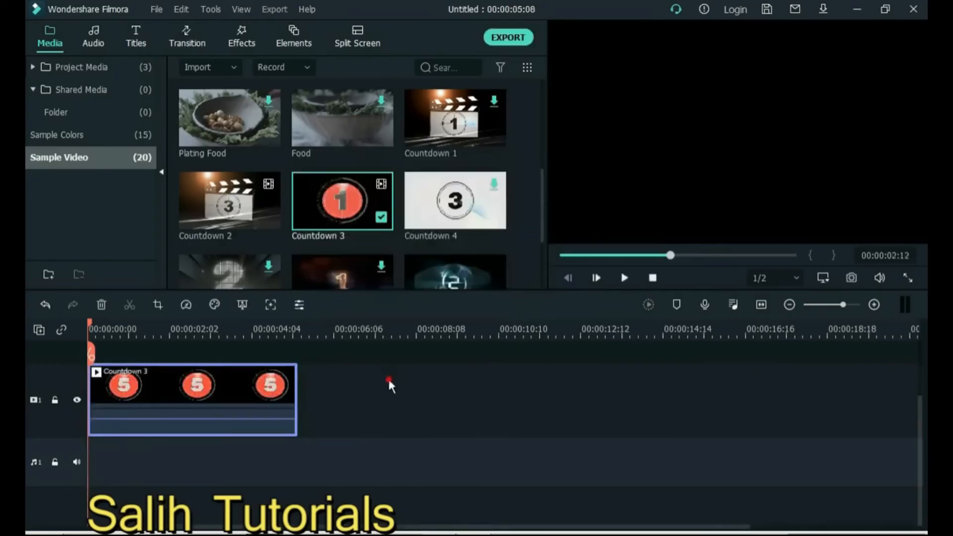
Step: Split the Countdown 3 clip at 00:00:01:00 and move the second part later on the track, leaving a gap
{"action": "key", "text": "space"}
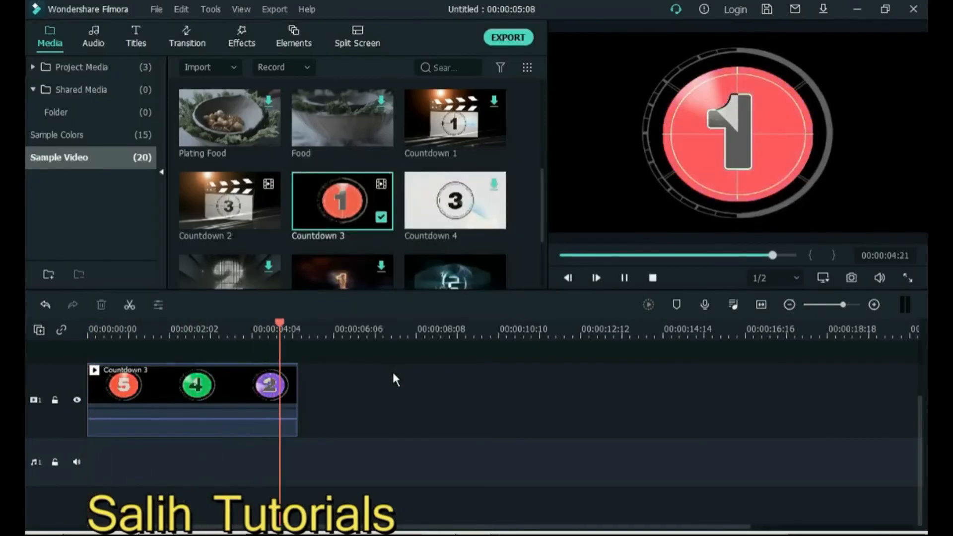
{"action": "left_click", "coordinate": [217, 387]}
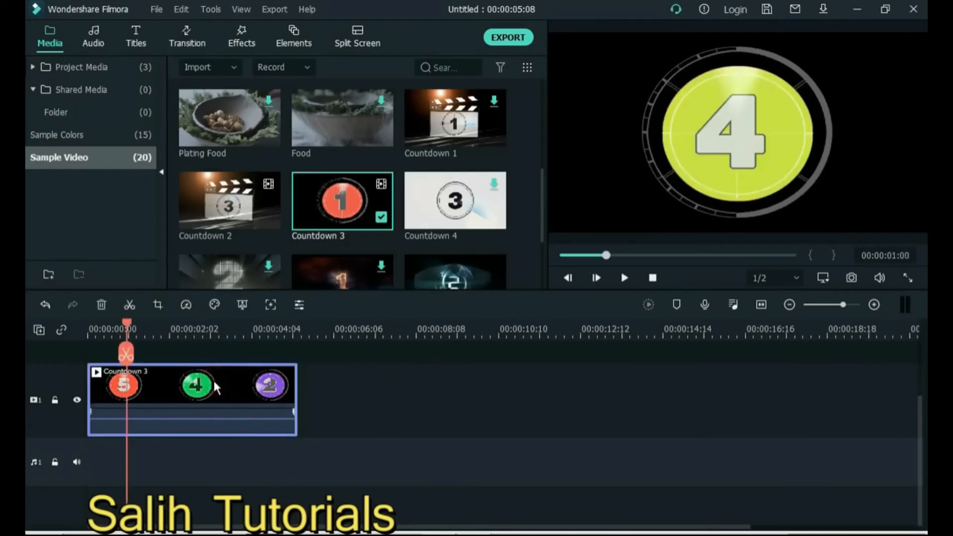
{"action": "left_click", "coordinate": [133, 310]}
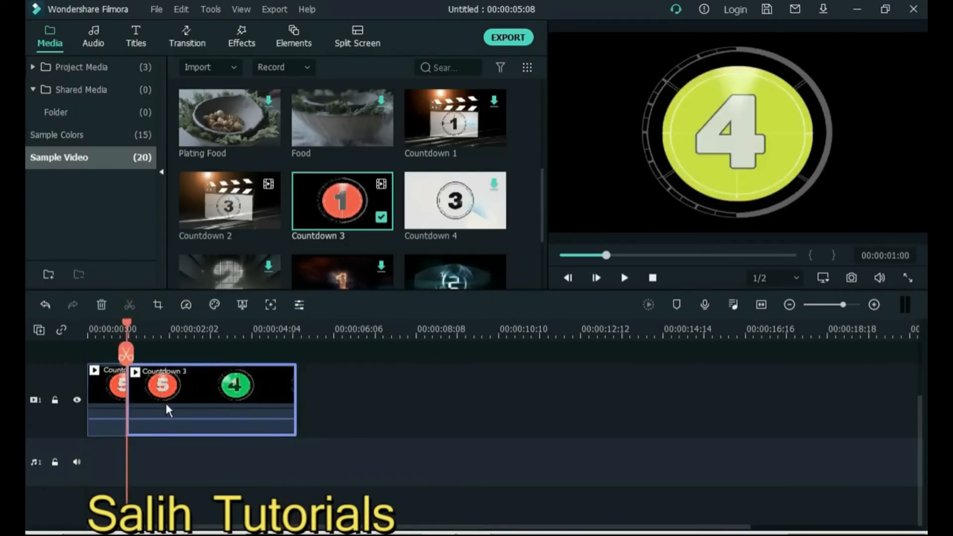
{"action": "left_click_drag", "start_coordinate": [166, 402], "coordinate": [228, 398]}
Step: Split the second Countdown 3 piece at 00:00:03:15 and move the remainder later on the track, leaving another gap
{"action": "left_click", "coordinate": [232, 329]}
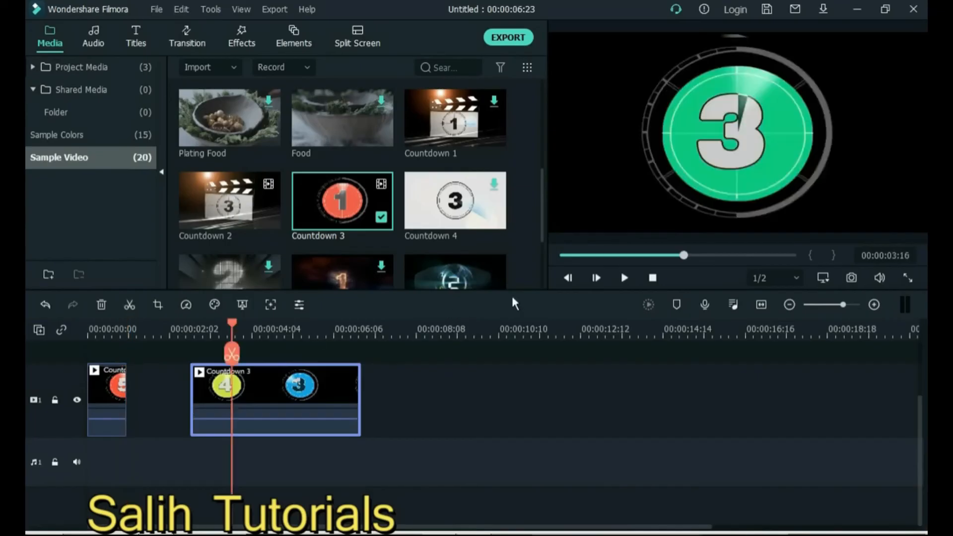
{"action": "left_click", "coordinate": [567, 278]}
{"action": "left_click", "coordinate": [569, 278]}
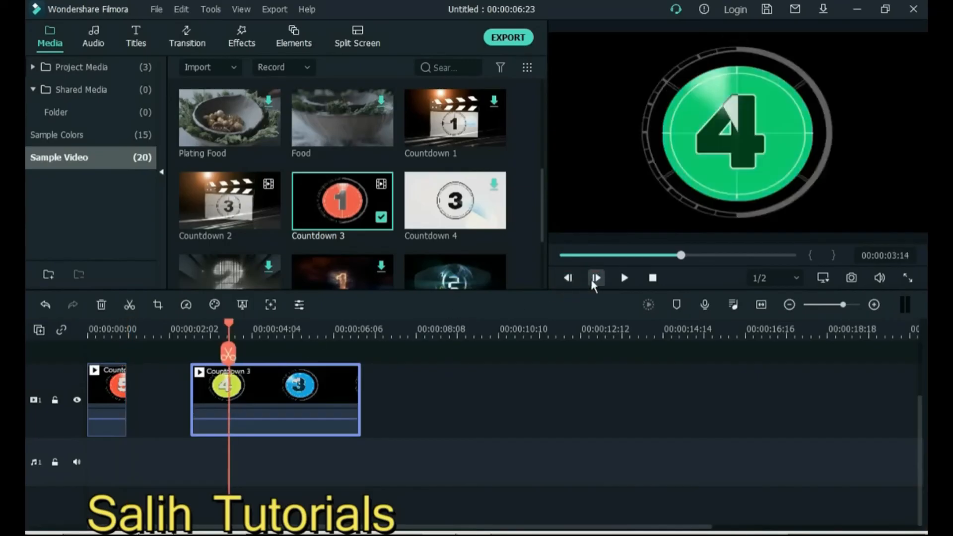
{"action": "left_click", "coordinate": [597, 278]}
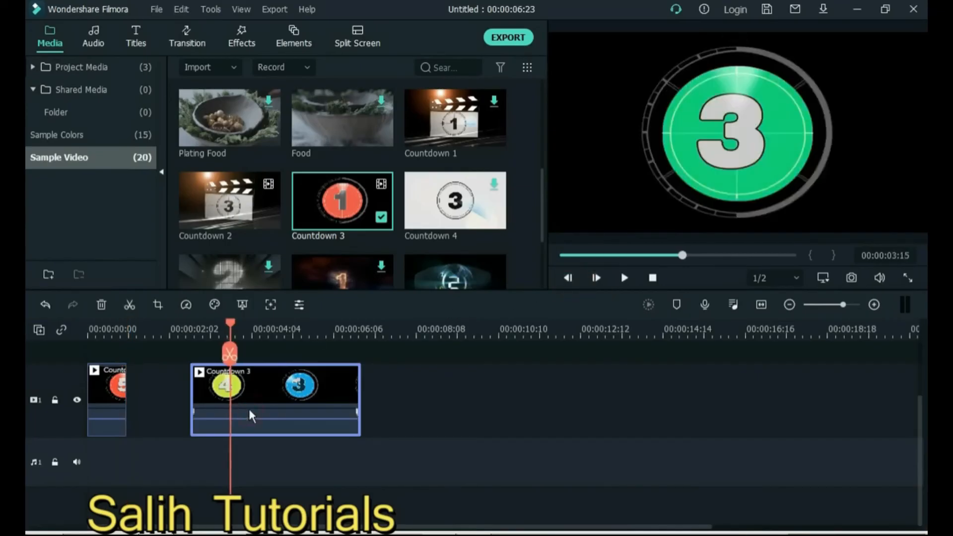
{"action": "key", "text": "ctrl+b"}
{"action": "left_click_drag", "start_coordinate": [253, 392], "coordinate": [330, 392]}
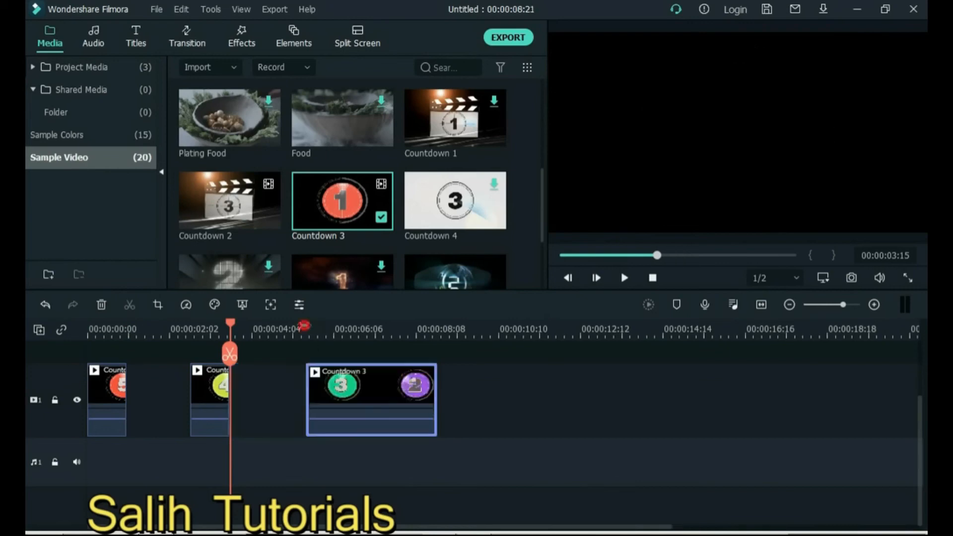
Step: Split the last Countdown 3 piece at 00:00:06:13 and move the remainder later on the track, leaving a gap
{"action": "left_click", "coordinate": [304, 326]}
{"action": "key", "text": "space"}
{"action": "key", "text": "space"}
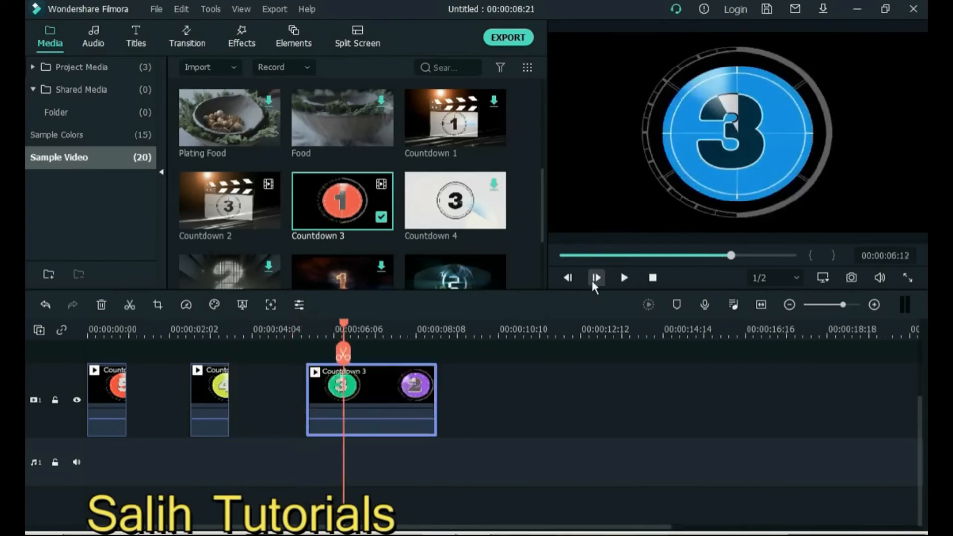
{"action": "left_click", "coordinate": [597, 278]}
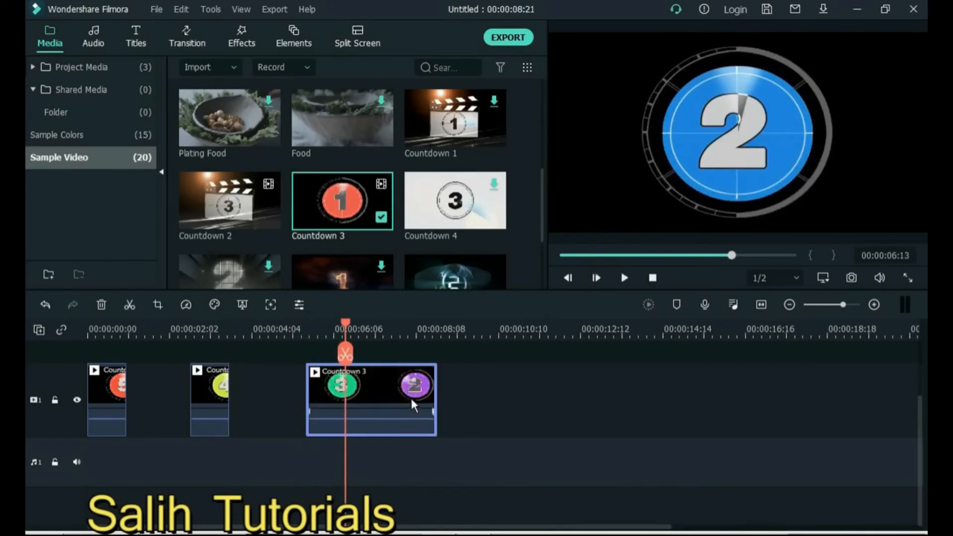
{"action": "key", "text": "ctrl+b"}
{"action": "left_click_drag", "start_coordinate": [381, 387], "coordinate": [460, 382]}
Step: Split the fourth Countdown 3 piece at about 00:00:09:20, where the number changes to 1, and move the remainder later on the track
{"action": "key", "text": "space"}
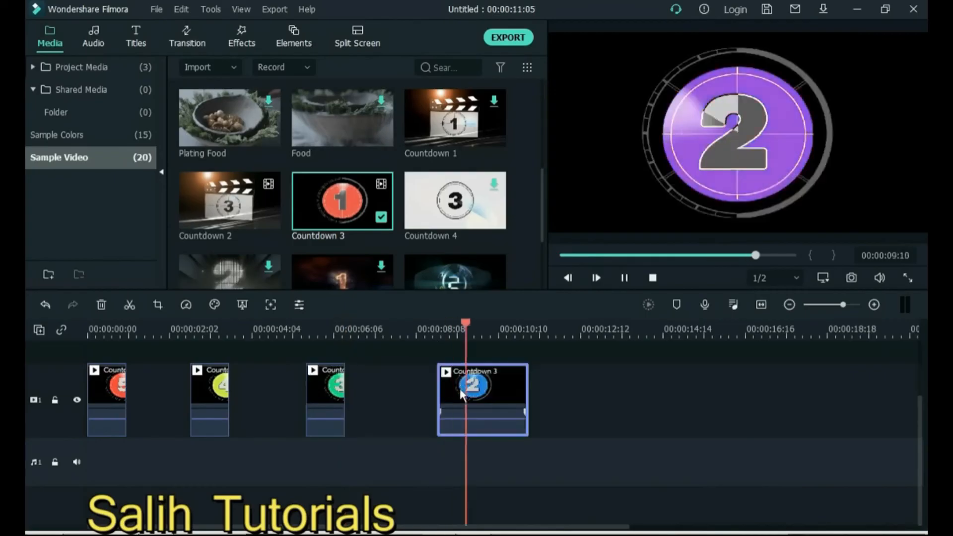
{"action": "key", "text": "space"}
{"action": "left_click", "coordinate": [574, 277]}
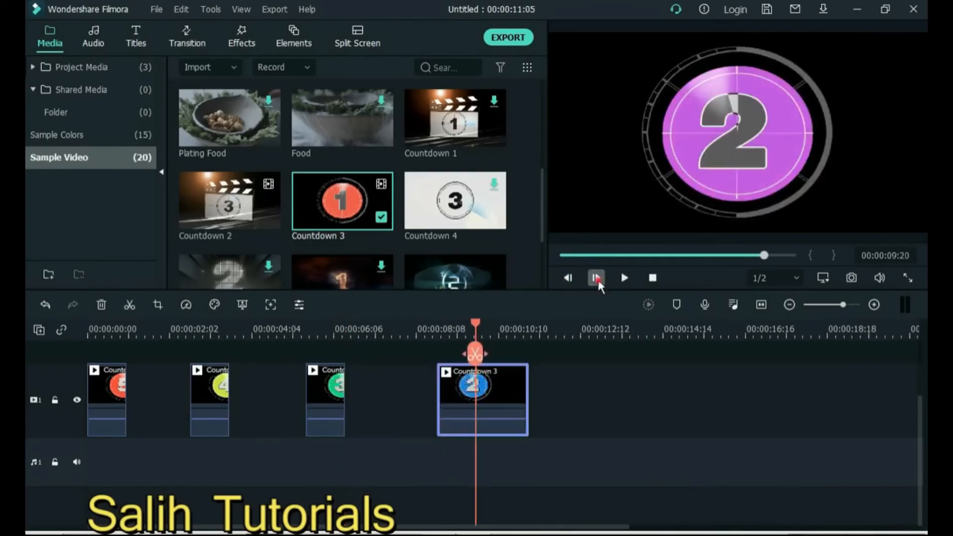
{"action": "left_click", "coordinate": [597, 280]}
{"action": "key", "text": "ctrl+b"}
{"action": "left_click_drag", "start_coordinate": [494, 388], "coordinate": [549, 387]}
Step: Fit the timeline to the window and place all three car images from Project Media at the start of video track 2
{"action": "key", "text": "space"}
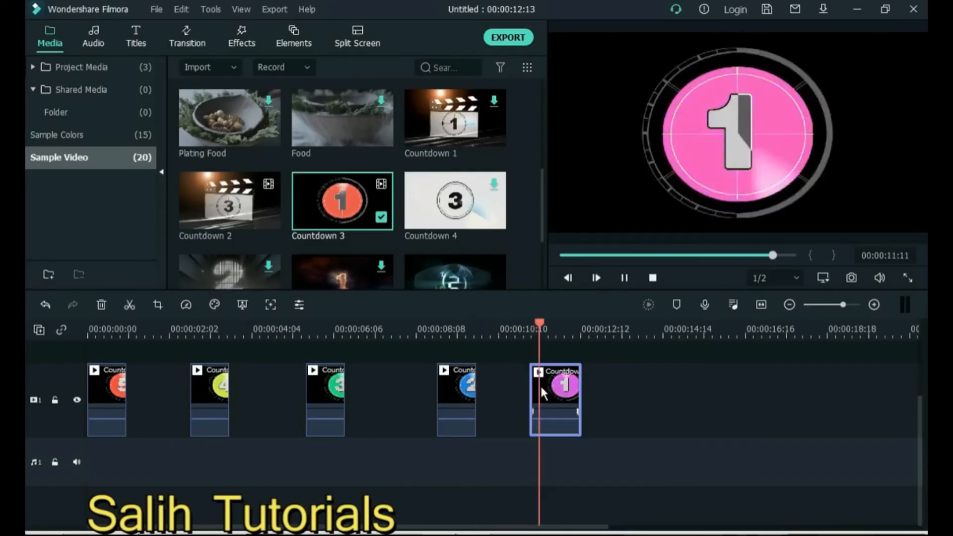
{"action": "left_click", "coordinate": [97, 76]}
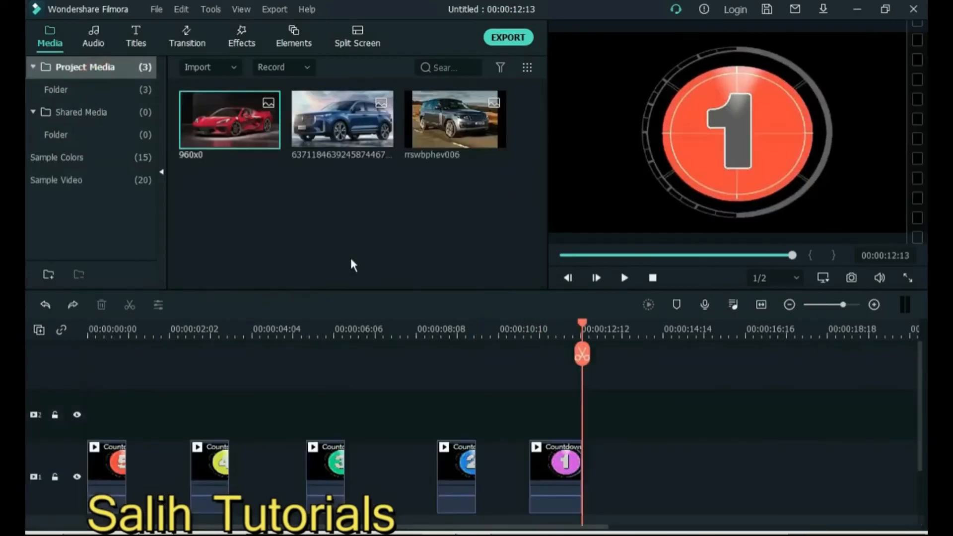
{"action": "left_click", "coordinate": [761, 304]}
{"action": "left_click_drag", "start_coordinate": [426, 91], "coordinate": [214, 193]}
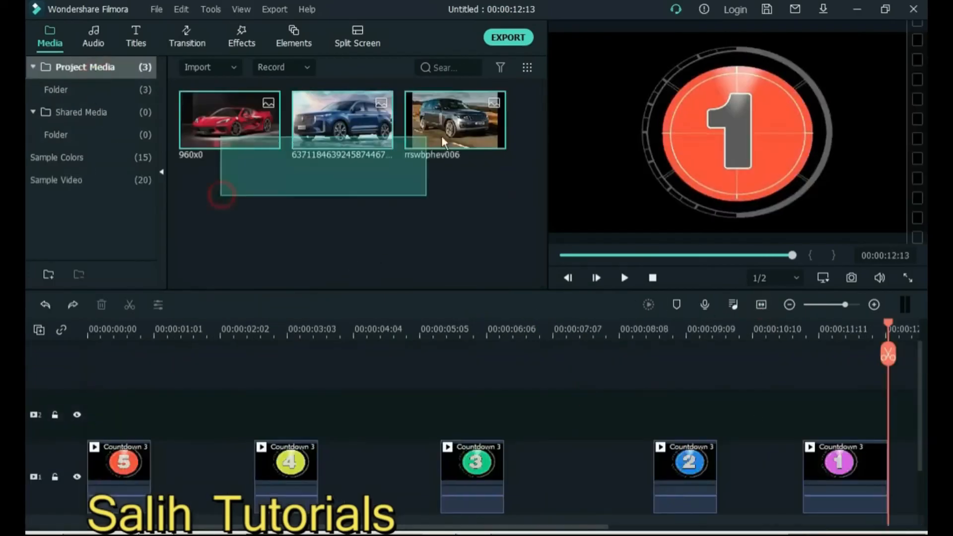
{"action": "left_click_drag", "start_coordinate": [268, 135], "coordinate": [98, 401]}
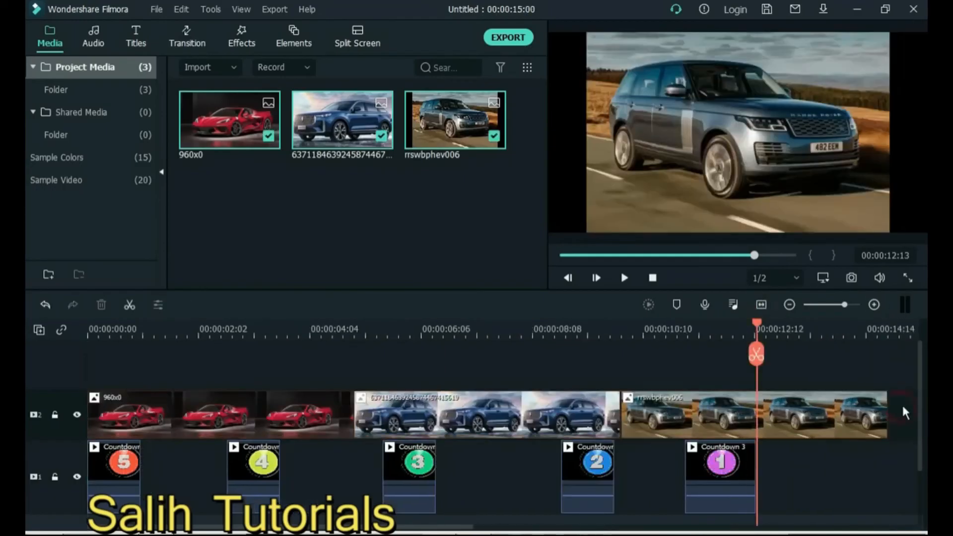
Step: Set the duration of all three car images on video track 2 to 2 seconds
{"action": "left_click", "coordinate": [186, 305]}
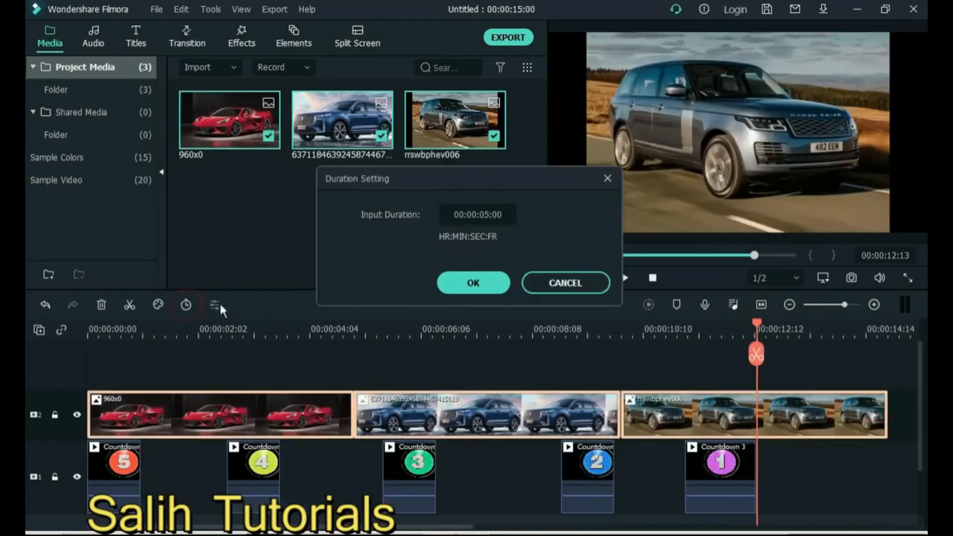
{"action": "key", "text": "BackSpace"}
{"action": "type", "text": "2"}
{"action": "left_click", "coordinate": [503, 282]}
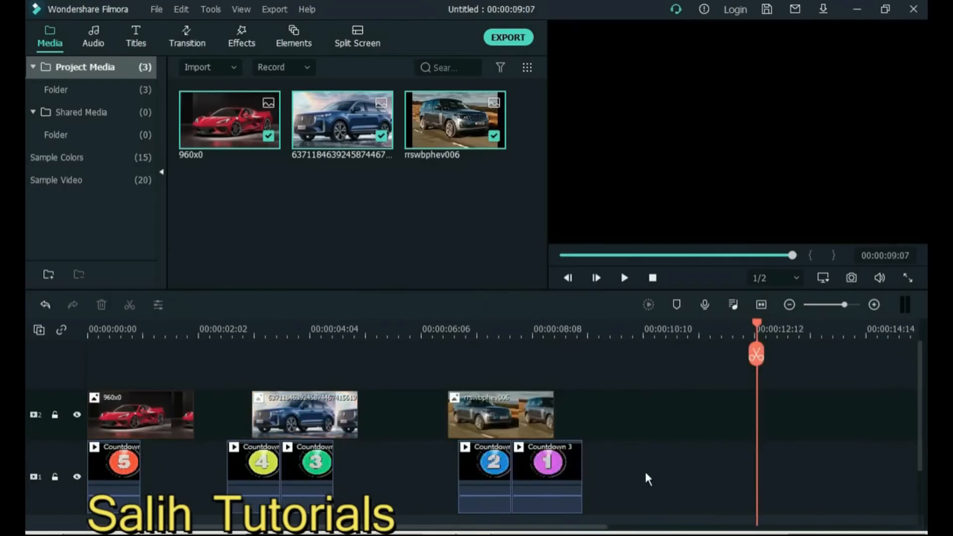
Step: Alternate the countdown pieces and car images on video track 1, adding a second blue car image between the 2 and 1 pieces
{"action": "left_click_drag", "start_coordinate": [665, 466], "coordinate": [518, 482]}
{"action": "left_click_drag", "start_coordinate": [151, 413], "coordinate": [169, 474]}
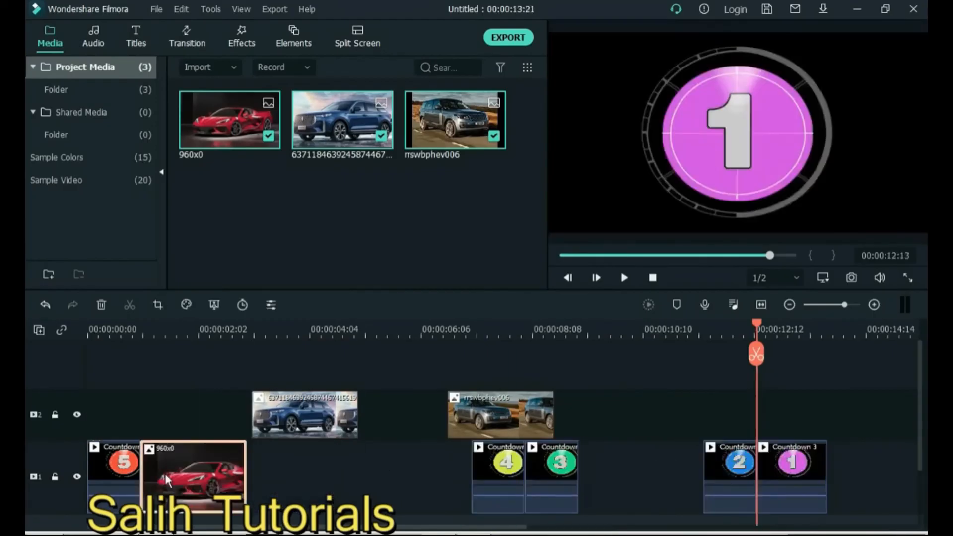
{"action": "left_click_drag", "start_coordinate": [496, 472], "coordinate": [273, 474]}
{"action": "left_click_drag", "start_coordinate": [300, 414], "coordinate": [349, 469]}
{"action": "left_click_drag", "start_coordinate": [553, 474], "coordinate": [437, 477]}
{"action": "left_click_drag", "start_coordinate": [508, 416], "coordinate": [521, 484]}
{"action": "double_click", "coordinate": [629, 459]}
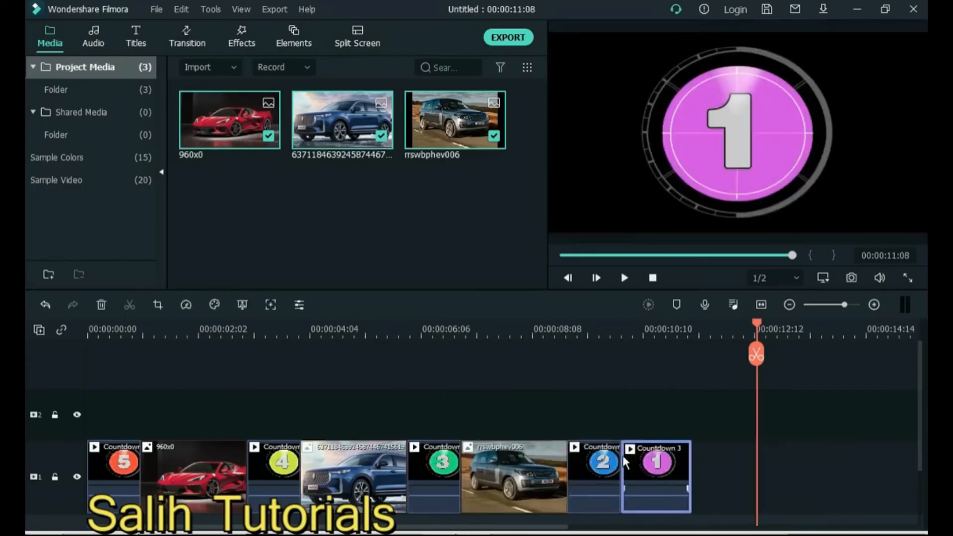
{"action": "left_click", "coordinate": [528, 282]}
{"action": "left_click_drag", "start_coordinate": [342, 120], "coordinate": [653, 454]}
Step: Paste a copy of the 960x0 clip after the final countdown piece on video track 1
{"action": "left_click", "coordinate": [205, 470]}
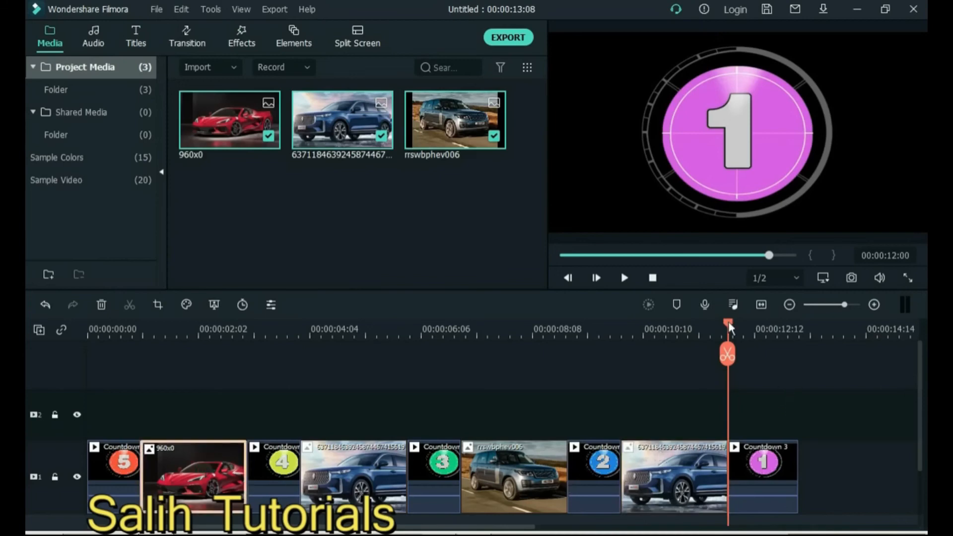
{"action": "left_click_drag", "start_coordinate": [728, 324], "coordinate": [819, 325]}
{"action": "key", "text": "ctrl+v"}
{"action": "left_click_drag", "start_coordinate": [825, 404], "coordinate": [804, 464]}
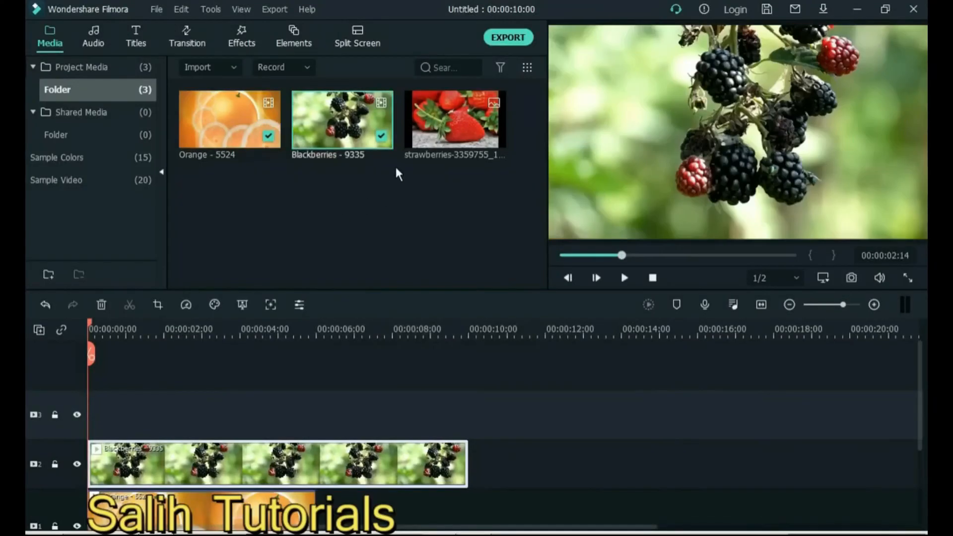
Step: Add the strawberries image at the start of video track 3 and split the clips on all three tracks at 00:00:01:08 and 00:00:02:19
{"action": "left_click_drag", "start_coordinate": [455, 119], "coordinate": [94, 411]}
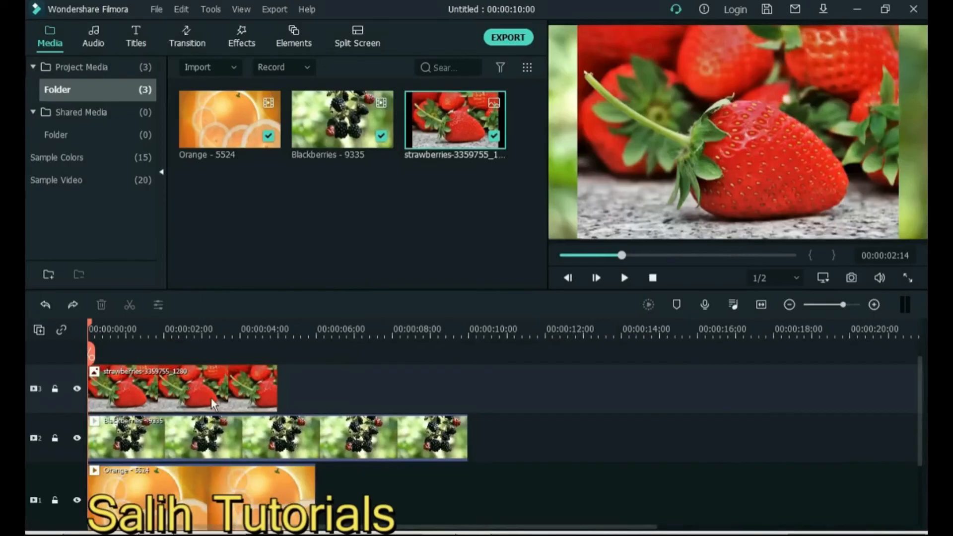
{"action": "left_click", "coordinate": [124, 329]}
{"action": "left_click", "coordinate": [139, 329]}
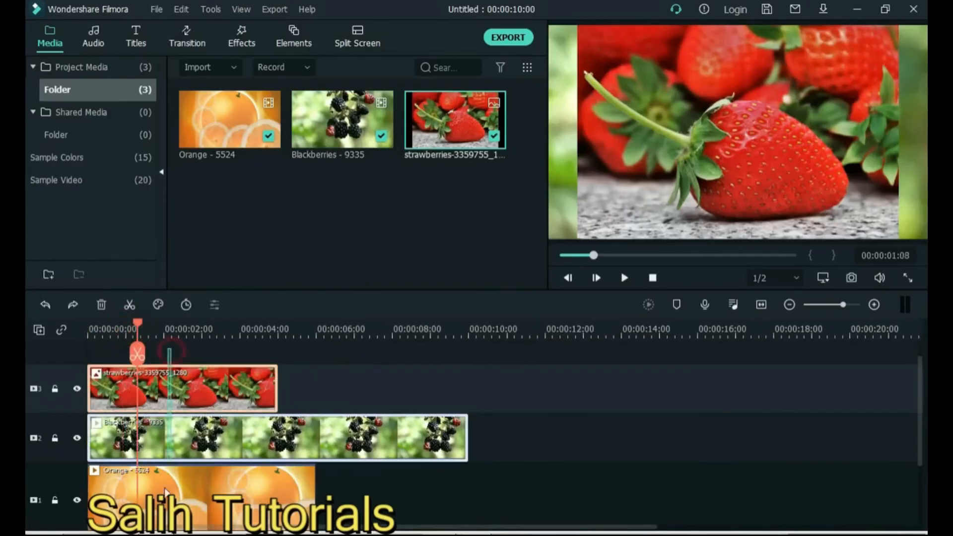
{"action": "key", "text": "ctrl+a"}
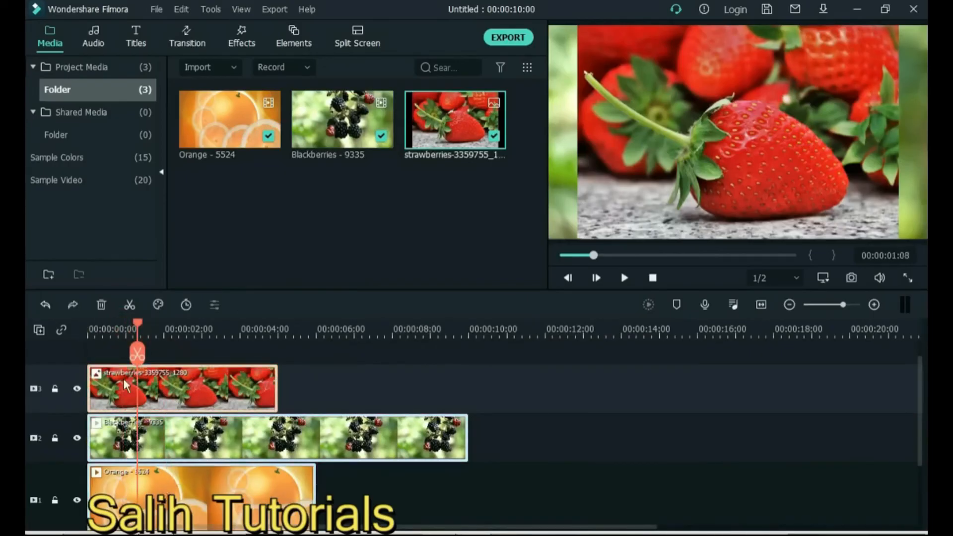
{"action": "left_click", "coordinate": [129, 305]}
{"action": "left_click", "coordinate": [192, 329]}
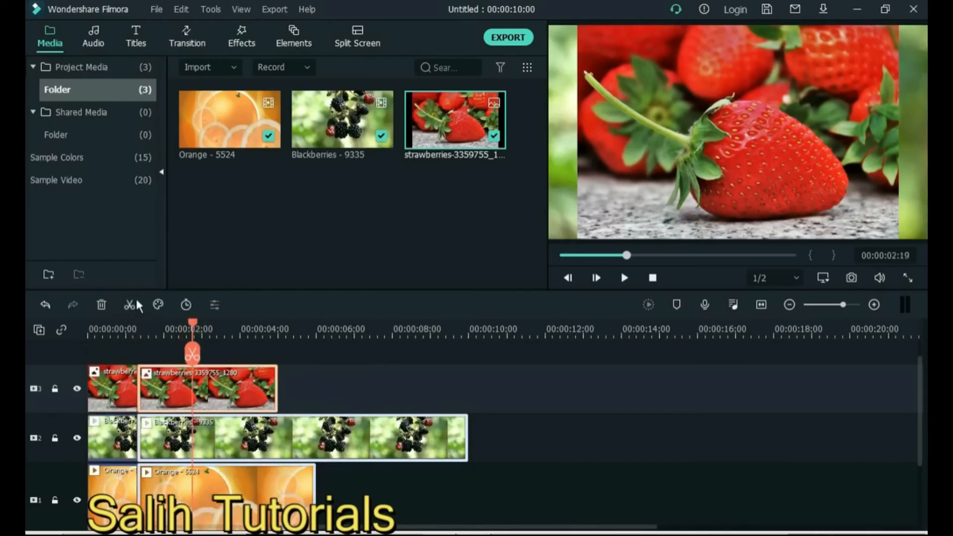
{"action": "key", "text": "ctrl+b"}
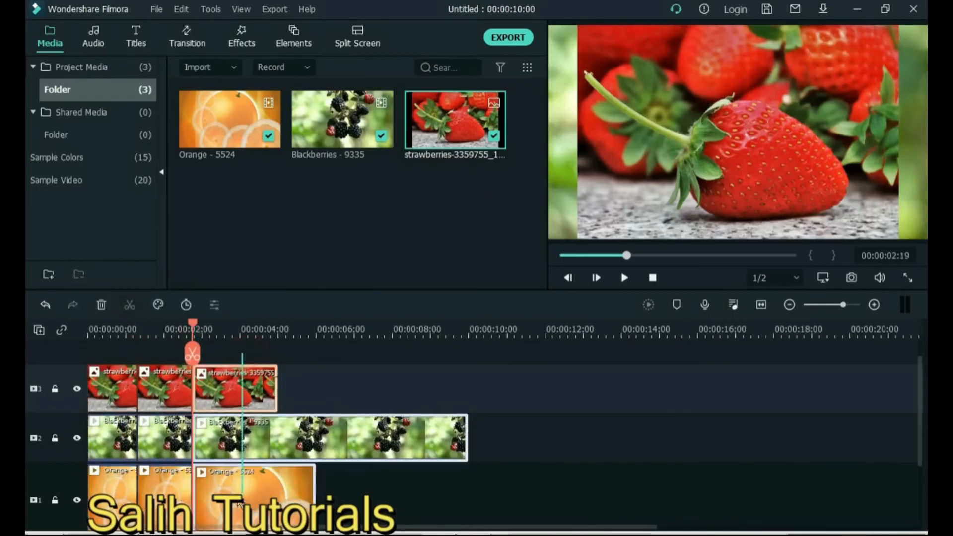
Step: Group the three clips that start at 00:00:02:19 and move the group later on the timeline
{"action": "right_click", "coordinate": [240, 470]}
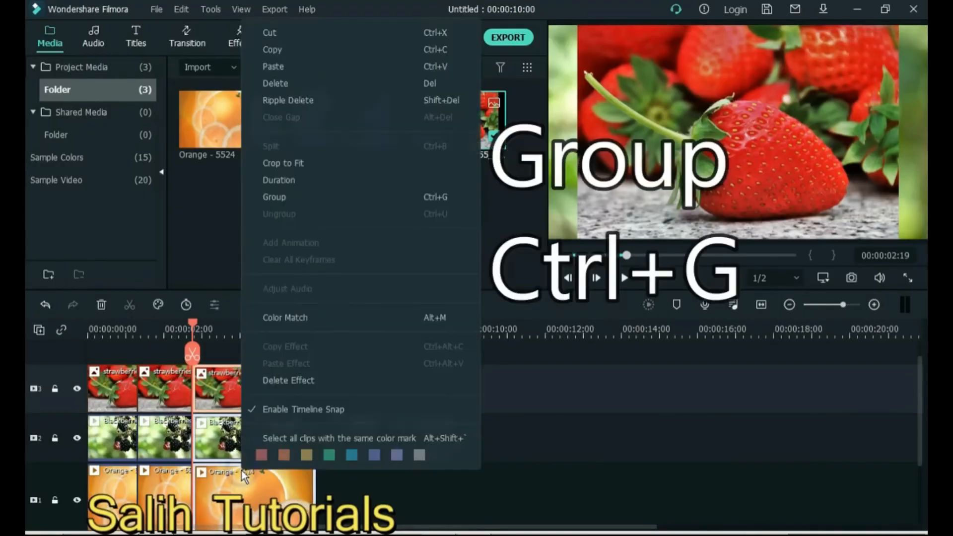
{"action": "left_click", "coordinate": [327, 199]}
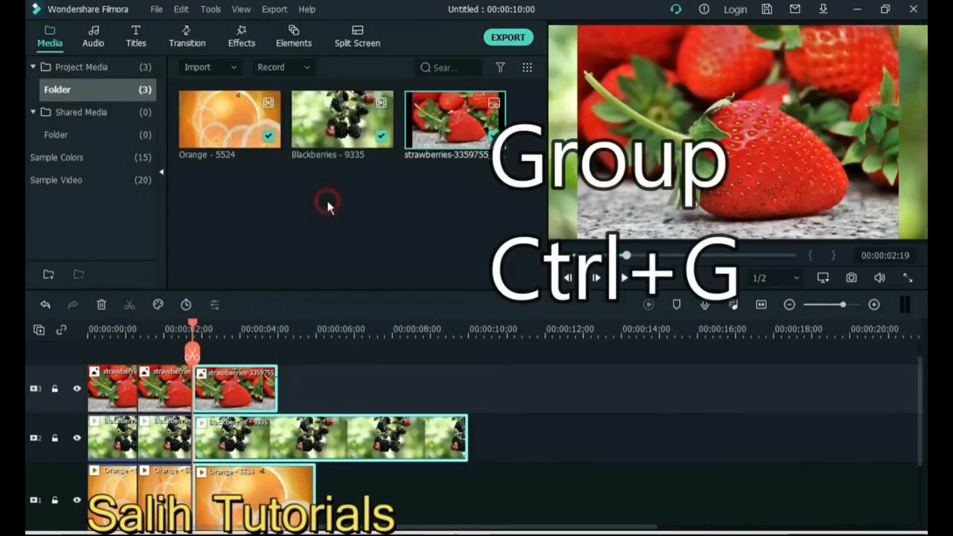
{"action": "left_click_drag", "start_coordinate": [253, 383], "coordinate": [444, 386]}
Step: Group the middle pieces of all three tracks, move that group later, and group the first pieces
{"action": "left_click", "coordinate": [217, 391]}
{"action": "left_click_drag", "start_coordinate": [224, 379], "coordinate": [178, 477]}
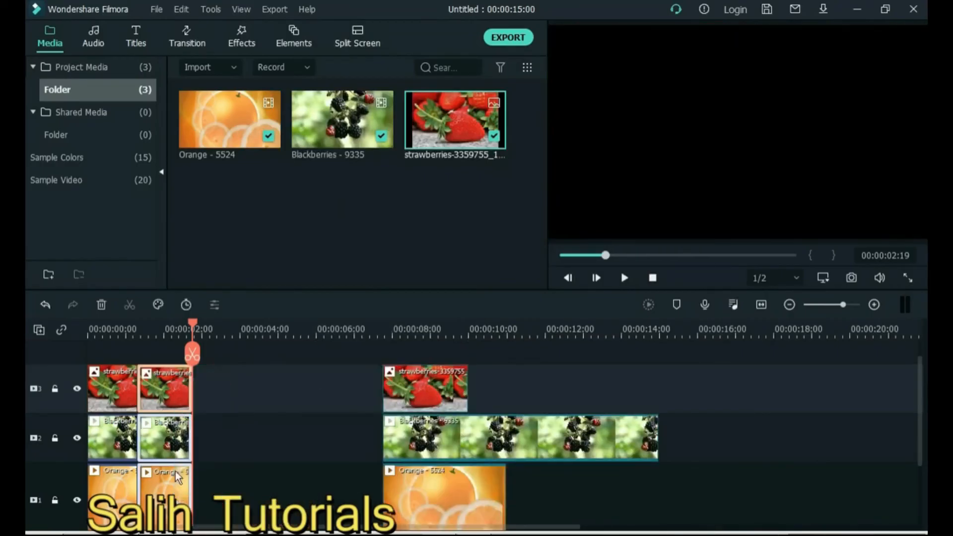
{"action": "left_click", "coordinate": [254, 405]}
{"action": "left_click", "coordinate": [167, 396]}
{"action": "left_click_drag", "start_coordinate": [150, 388], "coordinate": [106, 492]}
{"action": "key", "text": "ctrl+z"}
Step: Close the gaps between the three clip groups and play the timeline from the beginning
{"action": "left_click_drag", "start_coordinate": [577, 374], "coordinate": [54, 501]}
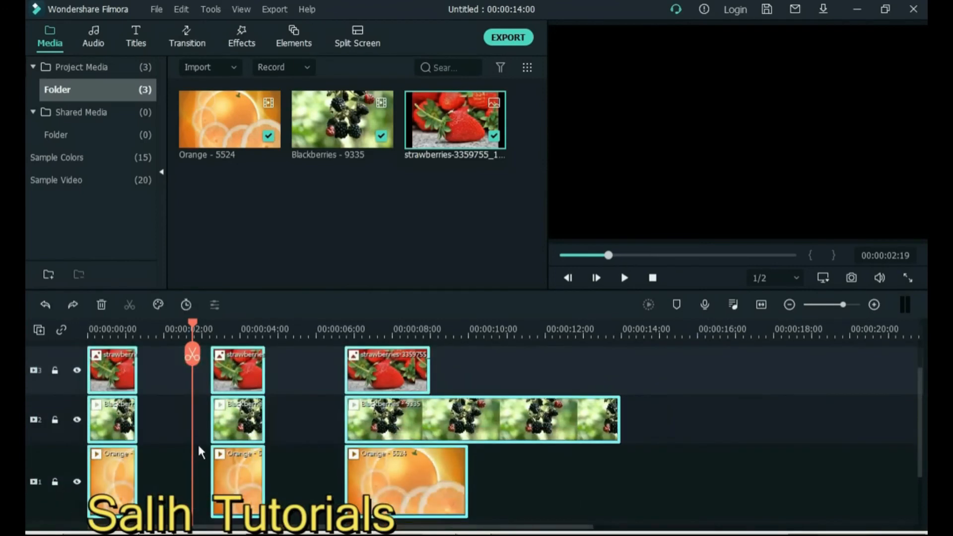
{"action": "key", "text": "shift+Delete"}
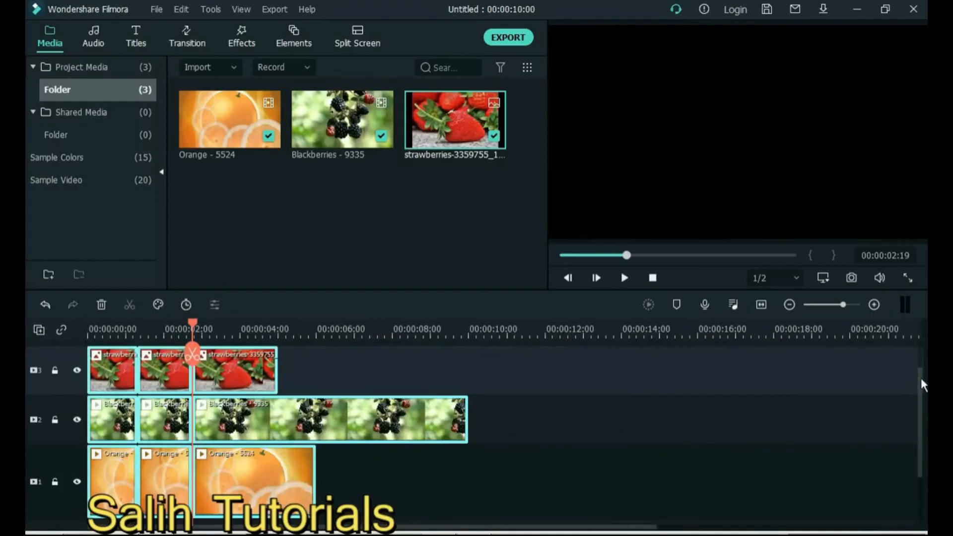
{"action": "scroll", "coordinate": [918, 397], "scroll_direction": "up", "scroll_amount": 2}
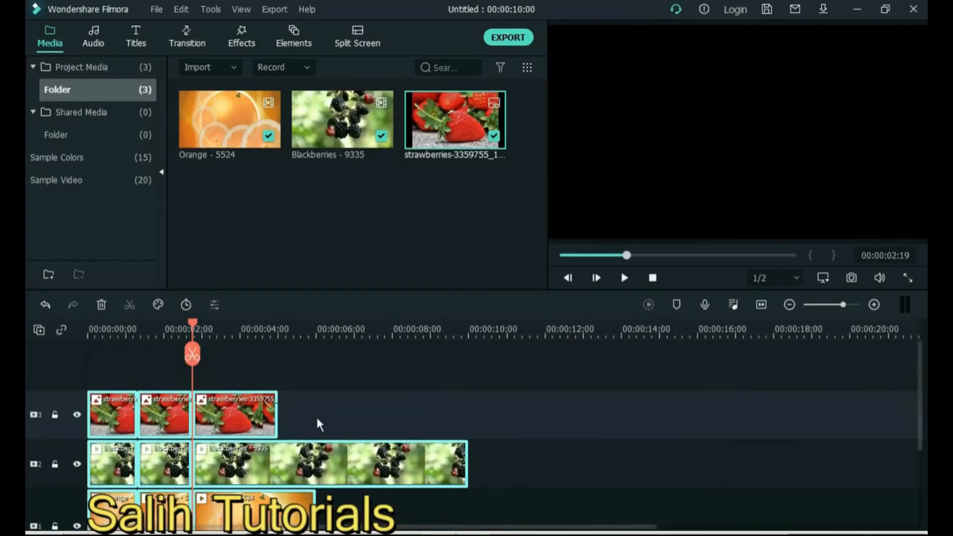
{"action": "key", "text": "Home"}
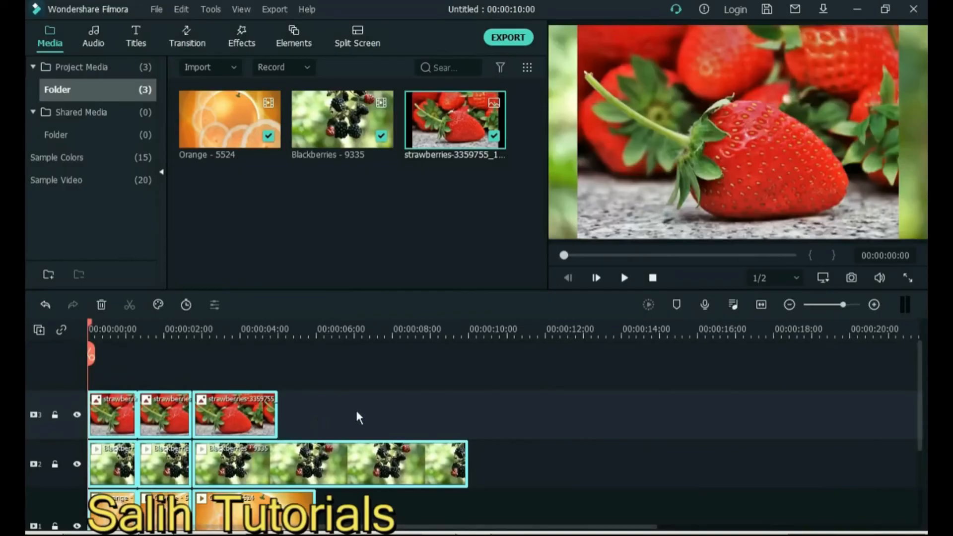
{"action": "left_click", "coordinate": [365, 401]}
{"action": "key", "text": "space"}
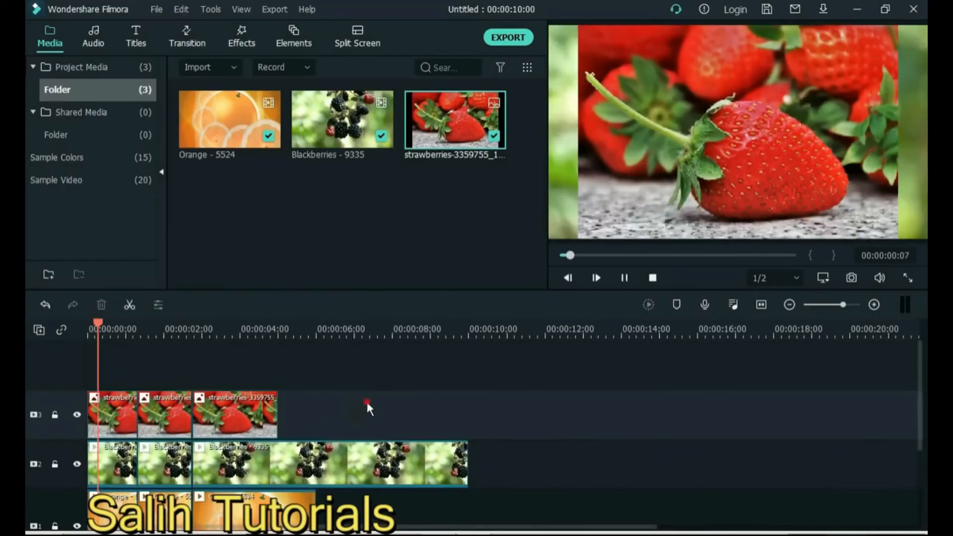
Step: Ungroup the three strawberries clips on video track 3 and group them together again
{"action": "left_click_drag", "start_coordinate": [365, 400], "coordinate": [118, 407]}
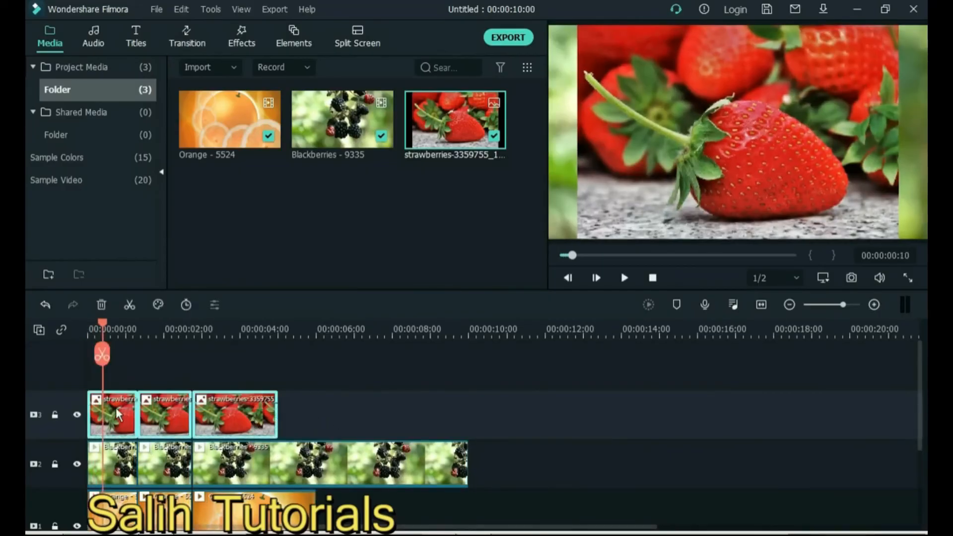
{"action": "right_click", "coordinate": [206, 405]}
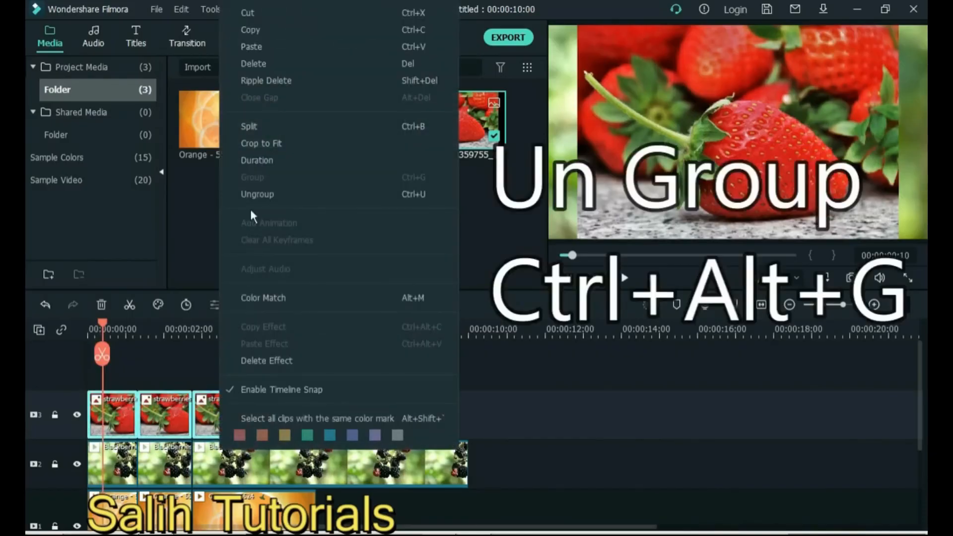
{"action": "left_click", "coordinate": [258, 197]}
{"action": "right_click", "coordinate": [222, 407]}
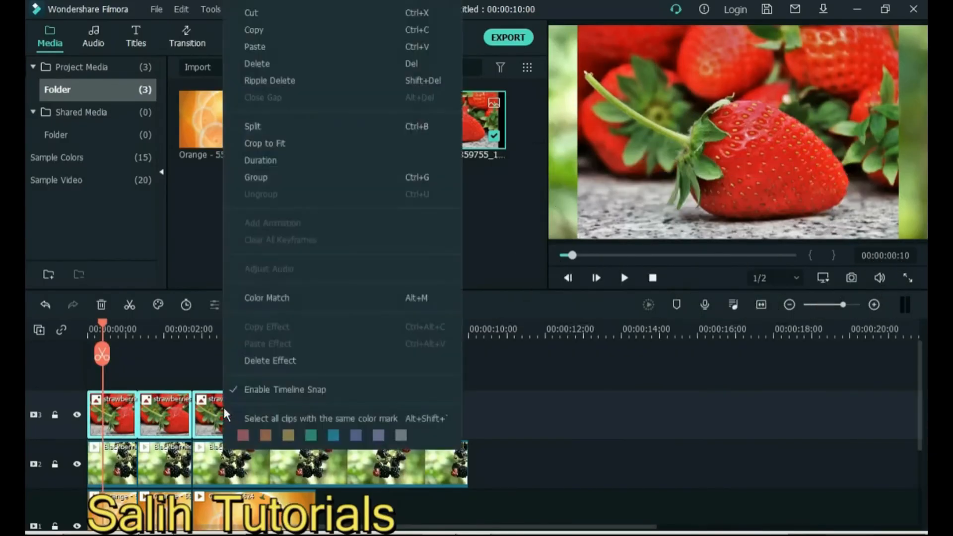
{"action": "left_click", "coordinate": [288, 180]}
{"action": "left_click", "coordinate": [317, 413]}
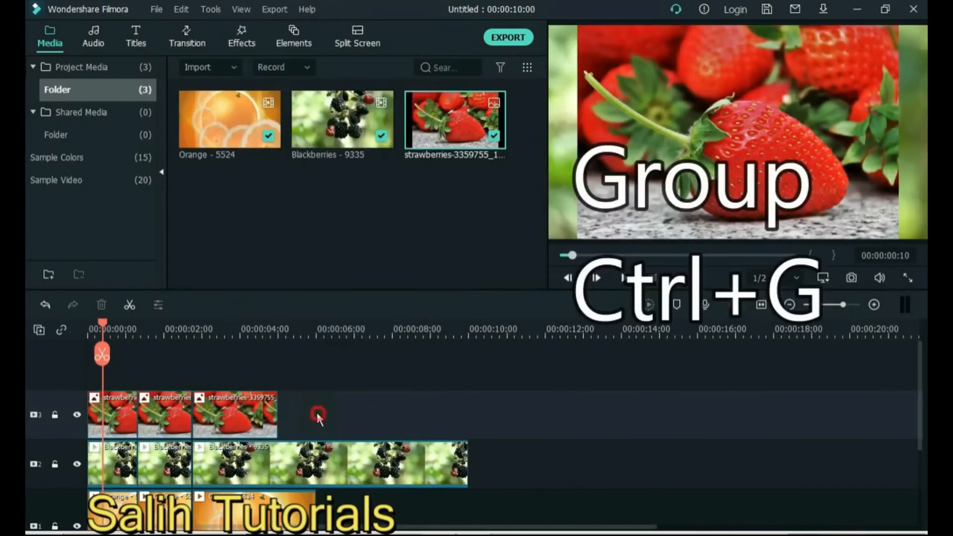
{"action": "left_click", "coordinate": [234, 413]}
{"action": "left_click_drag", "start_coordinate": [212, 411], "coordinate": [236, 405]}
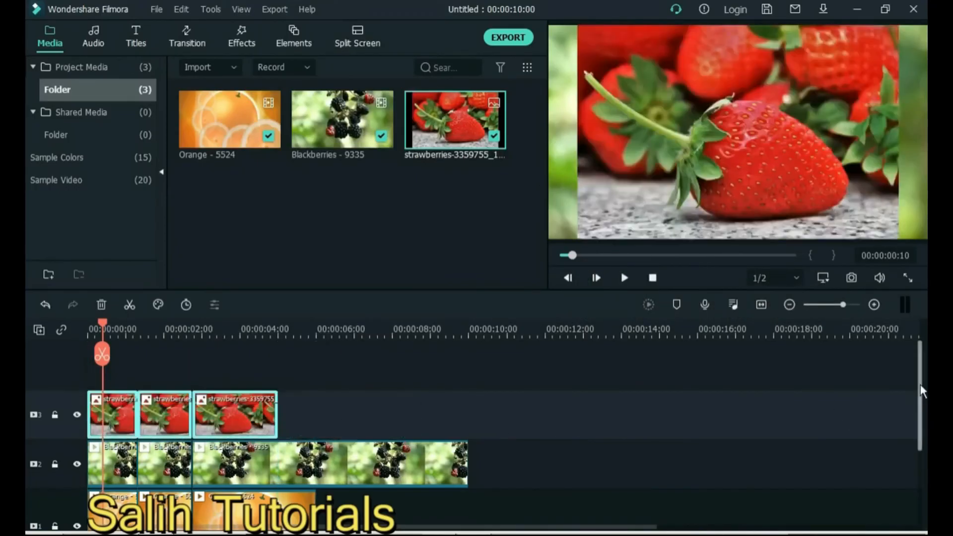
Step: Group the second Blackberries piece with the third Orange piece and move the pair later on the timeline
{"action": "left_click_drag", "start_coordinate": [921, 391], "coordinate": [922, 440]}
{"action": "left_click", "coordinate": [214, 430]}
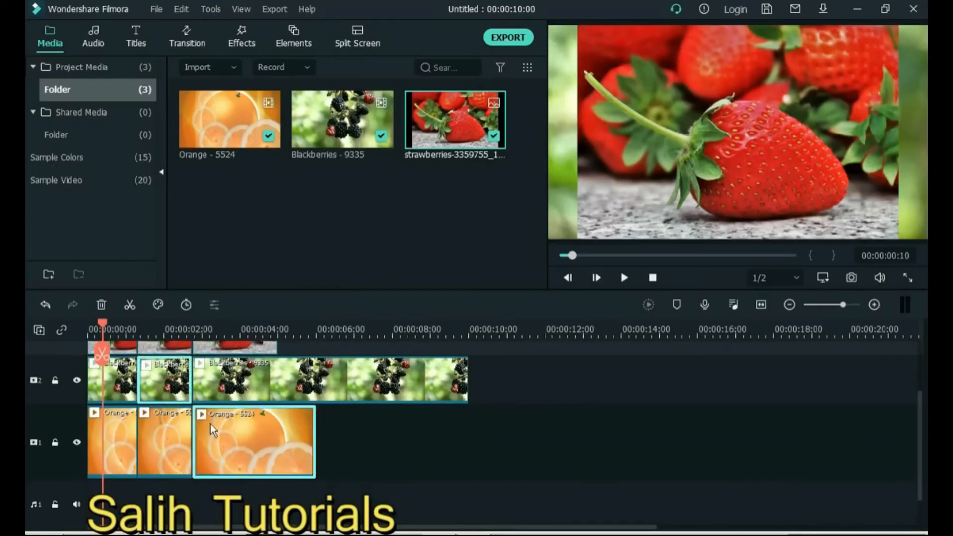
{"action": "right_click", "coordinate": [228, 432]}
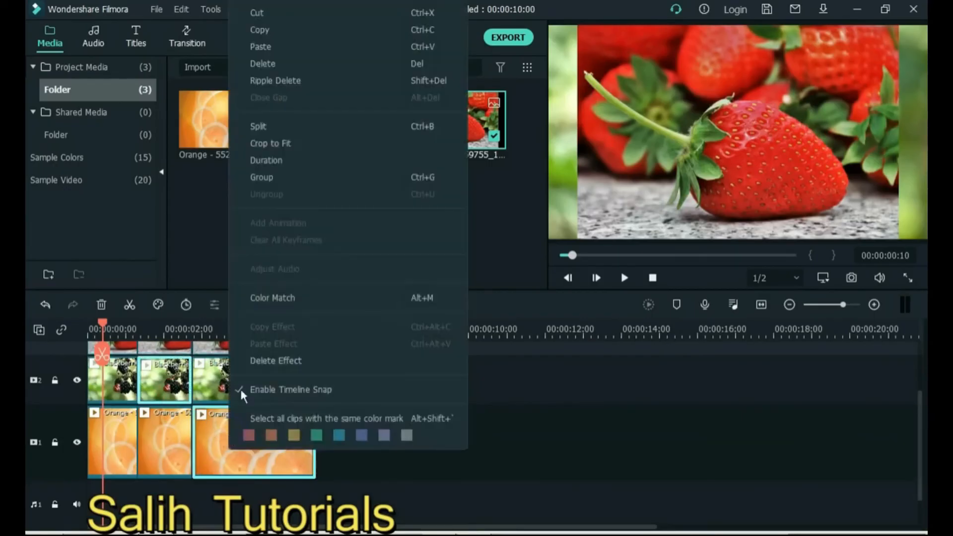
{"action": "left_click", "coordinate": [316, 174]}
{"action": "left_click_drag", "start_coordinate": [209, 435], "coordinate": [571, 440]}
{"action": "left_click_drag", "start_coordinate": [920, 441], "coordinate": [917, 381]}
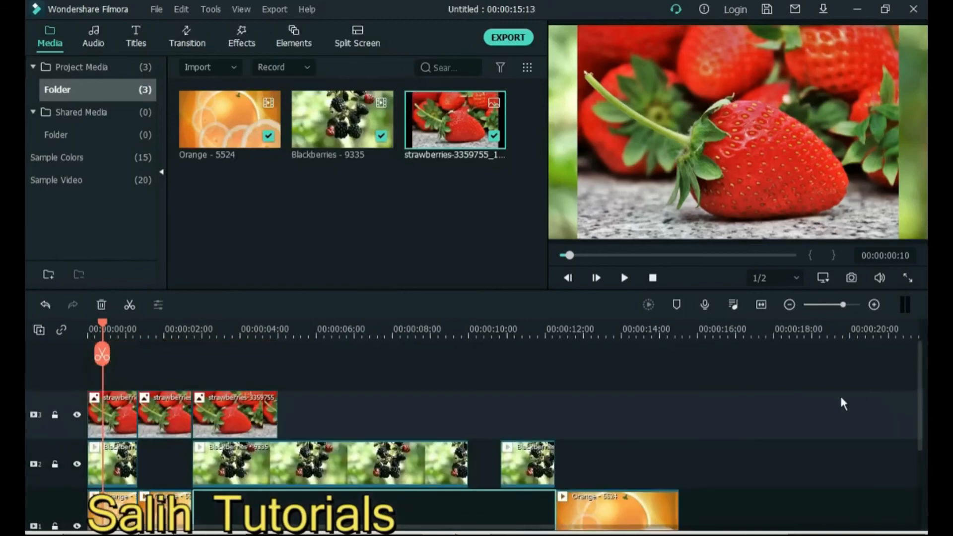
Step: Move the grouped strawberries clips to a later position on video track 3
{"action": "left_click_drag", "start_coordinate": [233, 415], "coordinate": [646, 415]}
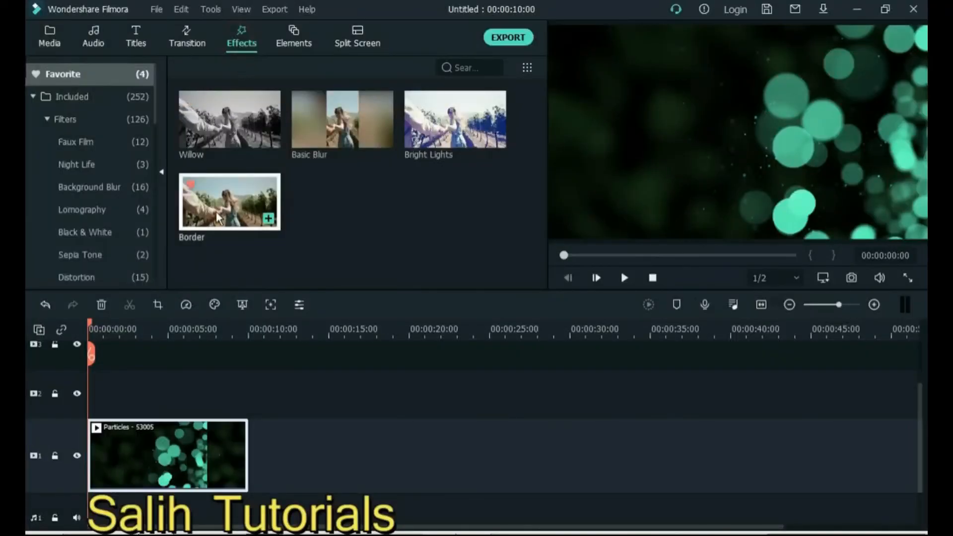
Step: Apply the favourite Border effect to the Particles clip and expand its settings among the clip's video effects
{"action": "left_click_drag", "start_coordinate": [213, 219], "coordinate": [108, 452]}
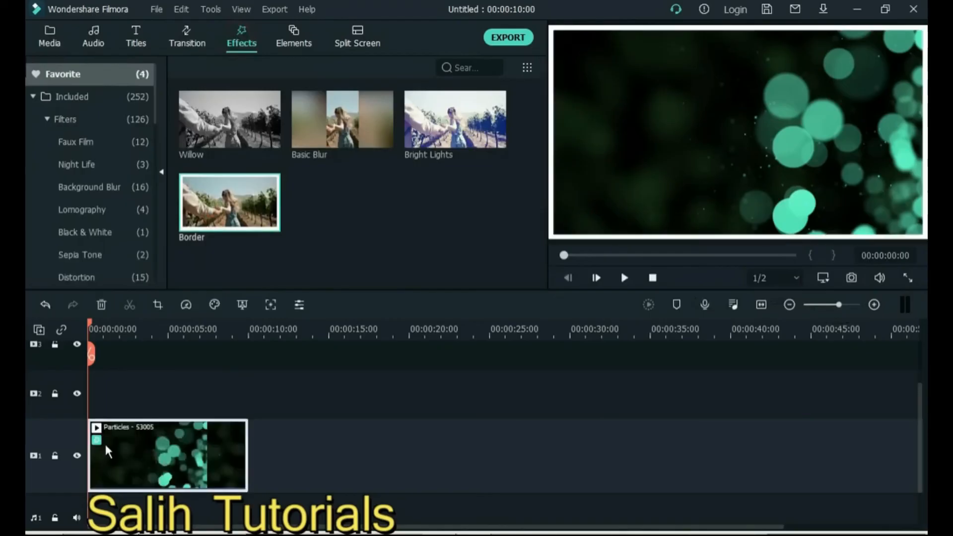
{"action": "left_click", "coordinate": [50, 38]}
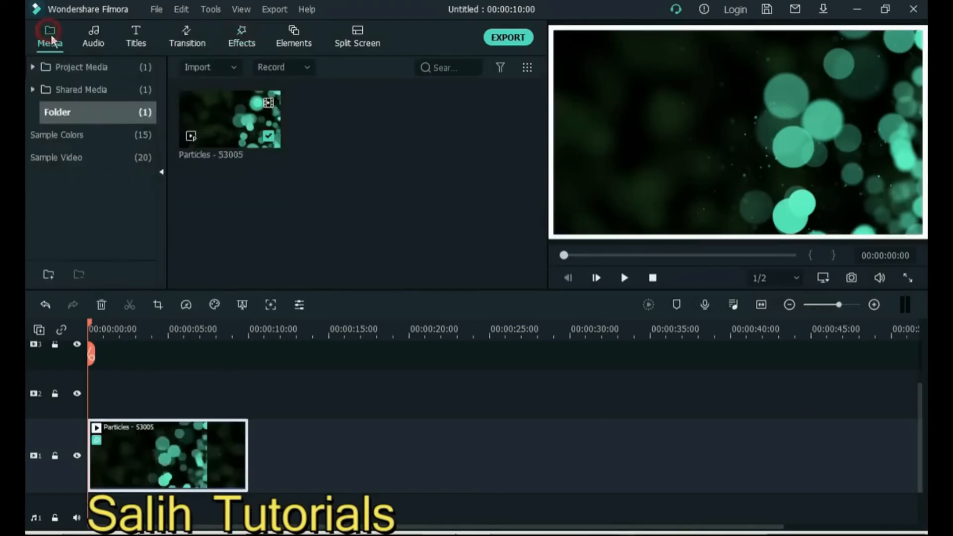
{"action": "double_click", "coordinate": [178, 462]}
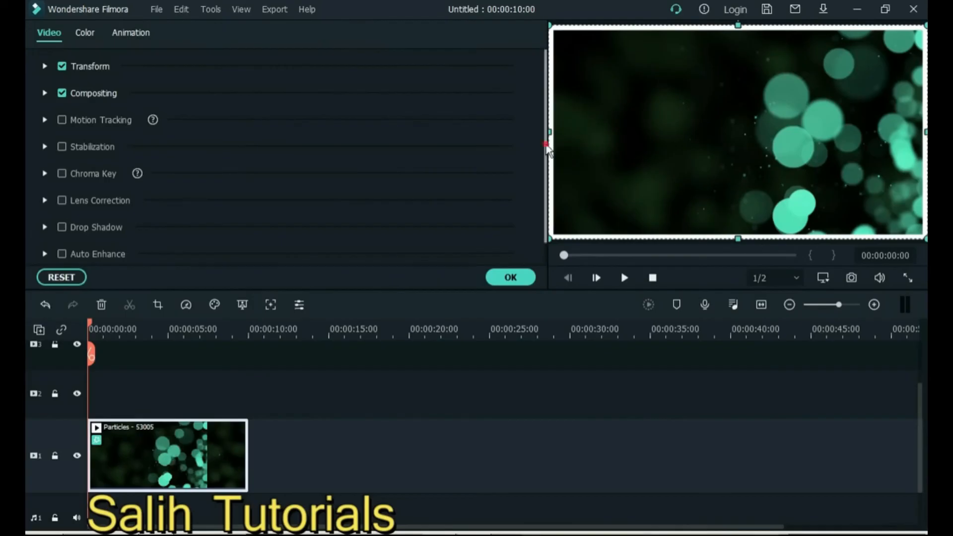
{"action": "scroll", "coordinate": [546, 149], "scroll_direction": "down", "scroll_amount": 1}
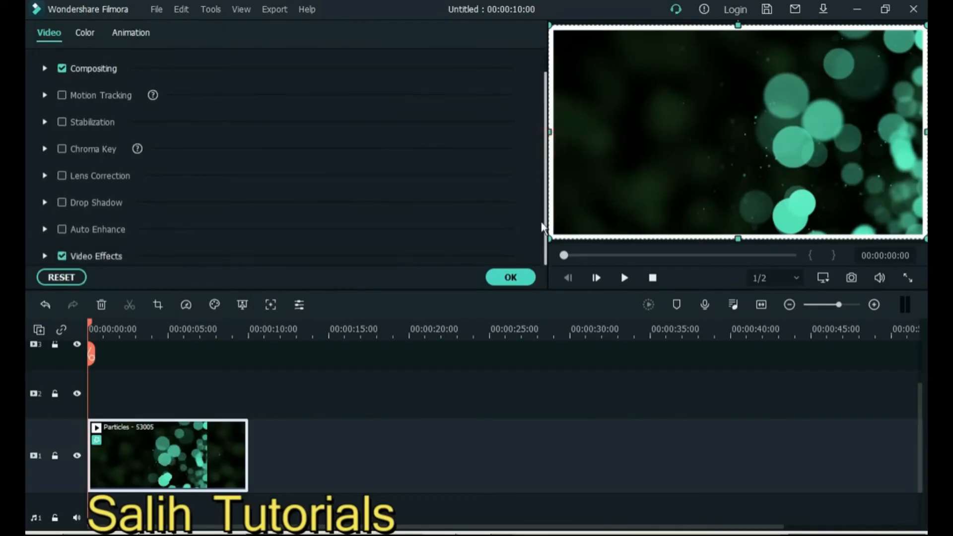
{"action": "left_click", "coordinate": [44, 256]}
{"action": "scroll", "coordinate": [546, 149], "scroll_direction": "down", "scroll_amount": 5}
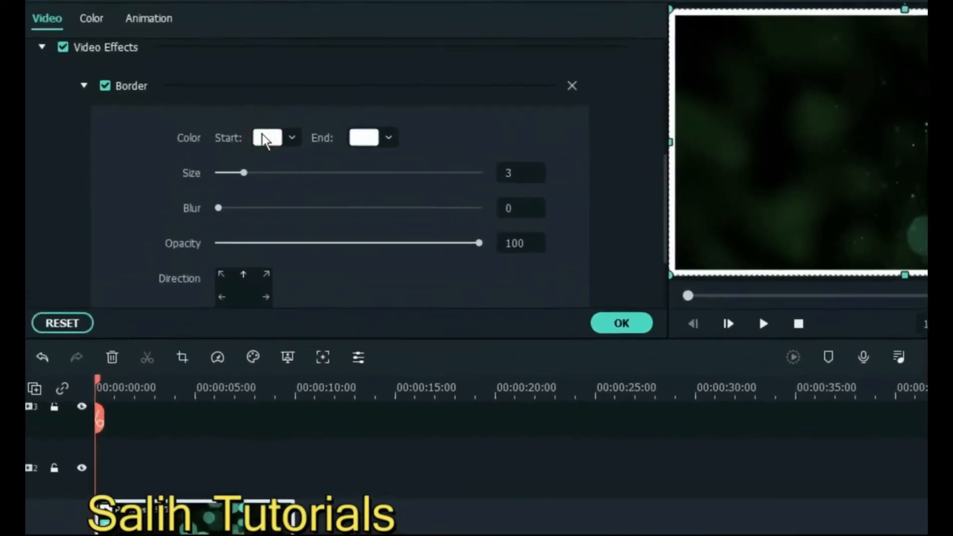
Step: Set the border's start colour to dark purple and its end colour to light orange
{"action": "left_click", "coordinate": [245, 128]}
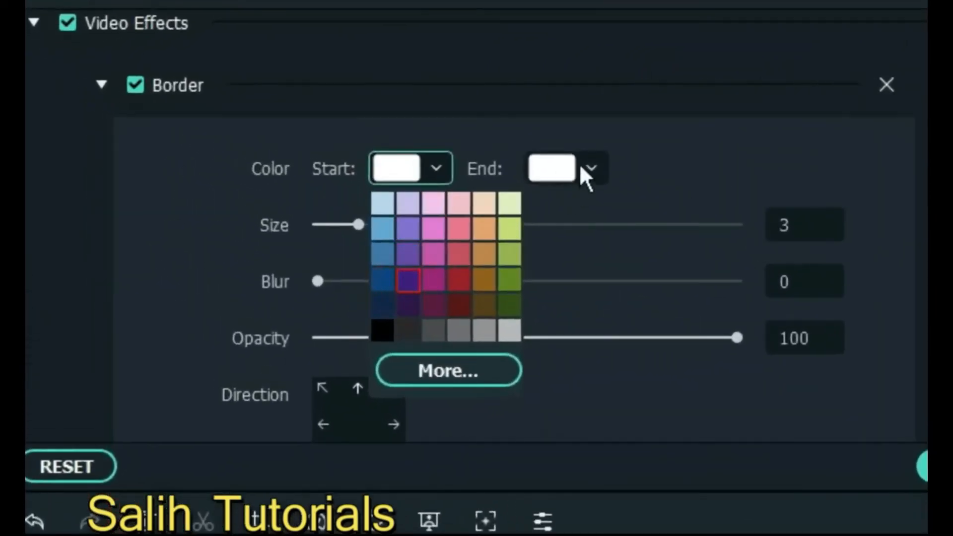
{"action": "left_click", "coordinate": [589, 168]}
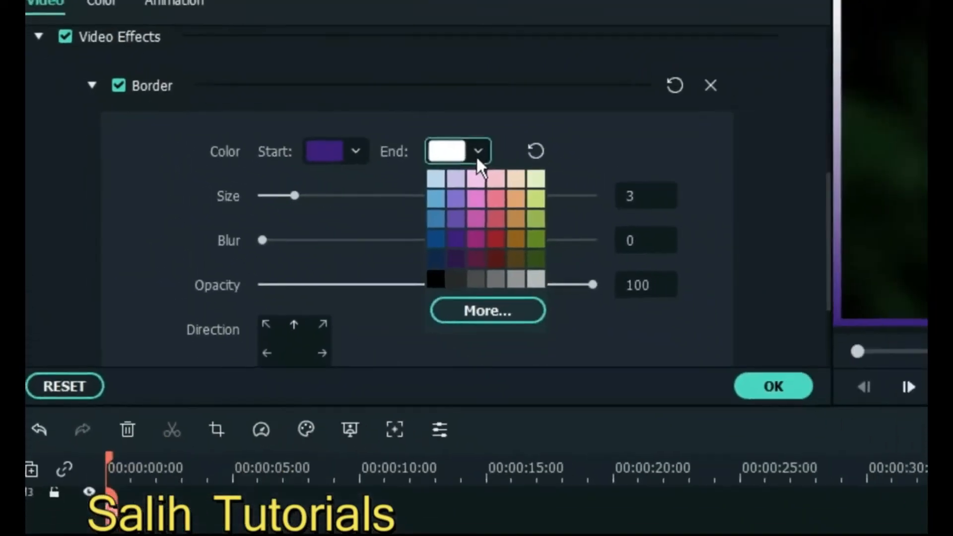
{"action": "left_click", "coordinate": [383, 182]}
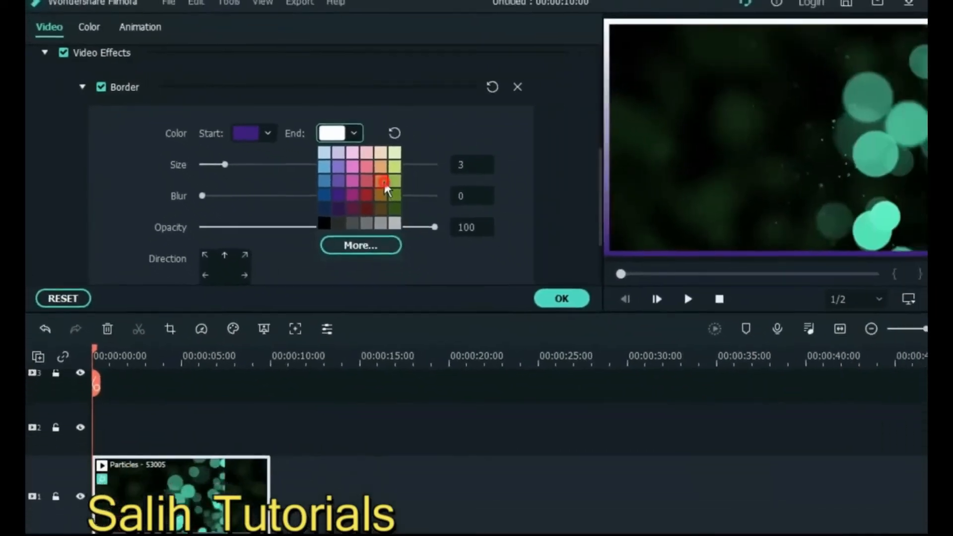
Step: Set the border's size to 5, blur to 4 and opacity to 41
{"action": "left_click_drag", "start_coordinate": [202, 195], "coordinate": [256, 199]}
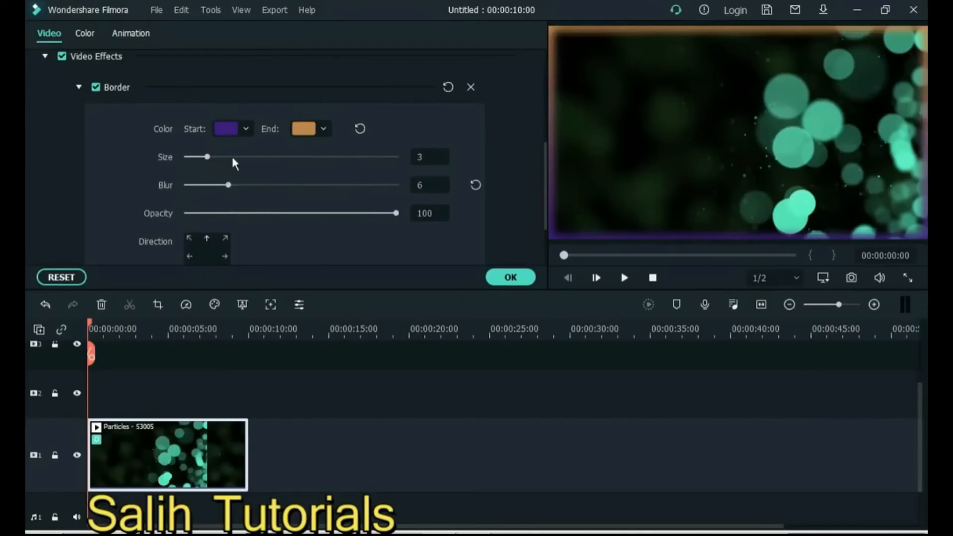
{"action": "left_click_drag", "start_coordinate": [207, 157], "coordinate": [215, 185]}
{"action": "left_click_drag", "start_coordinate": [396, 214], "coordinate": [272, 213]}
Step: Try the left and right directions for the border's colour gradient and finish with the lower-right diagonal
{"action": "scroll", "coordinate": [269, 215], "scroll_direction": "down", "scroll_amount": 2}
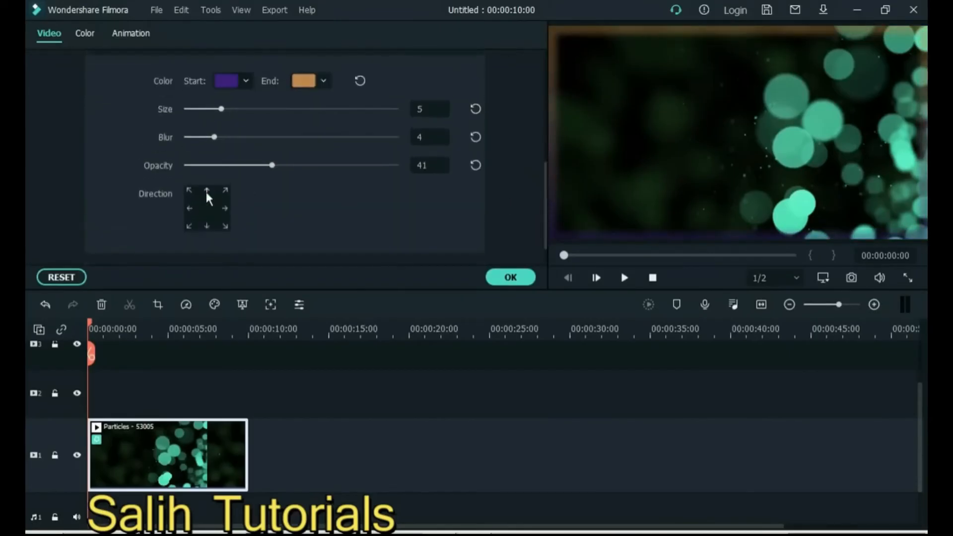
{"action": "left_click", "coordinate": [189, 208]}
{"action": "left_click", "coordinate": [225, 210]}
{"action": "left_click", "coordinate": [225, 226]}
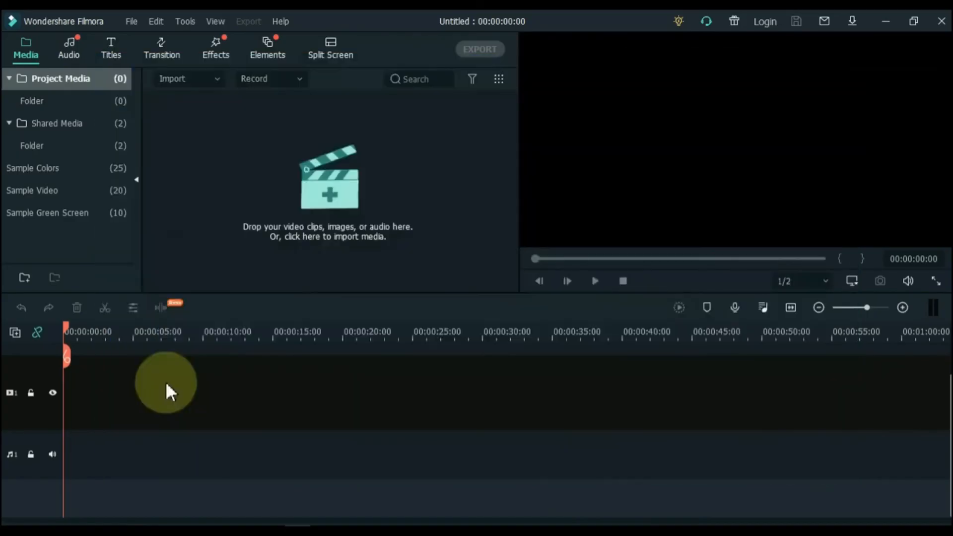
Step: Enable showing the project library startup window at launch in the general preferences
{"action": "left_click", "coordinate": [132, 22]}
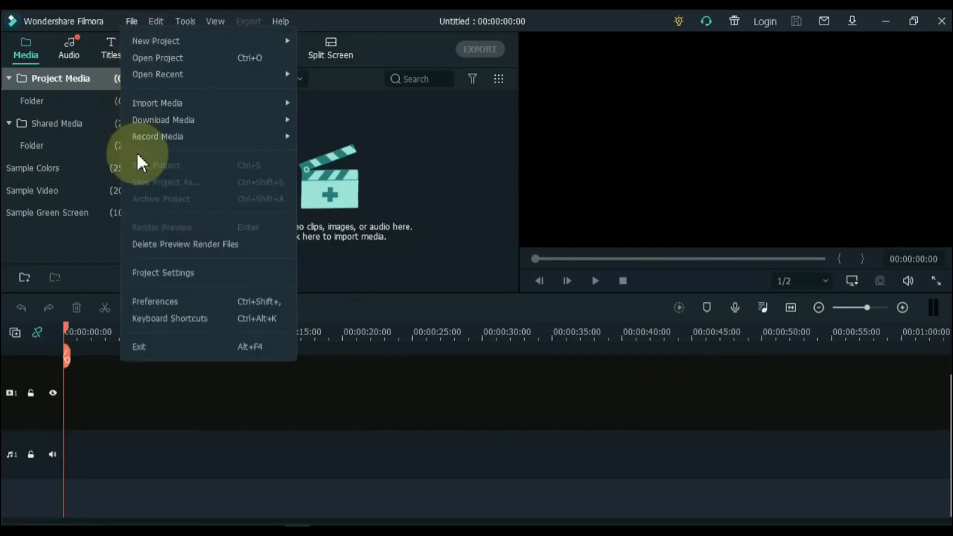
{"action": "left_click", "coordinate": [136, 300]}
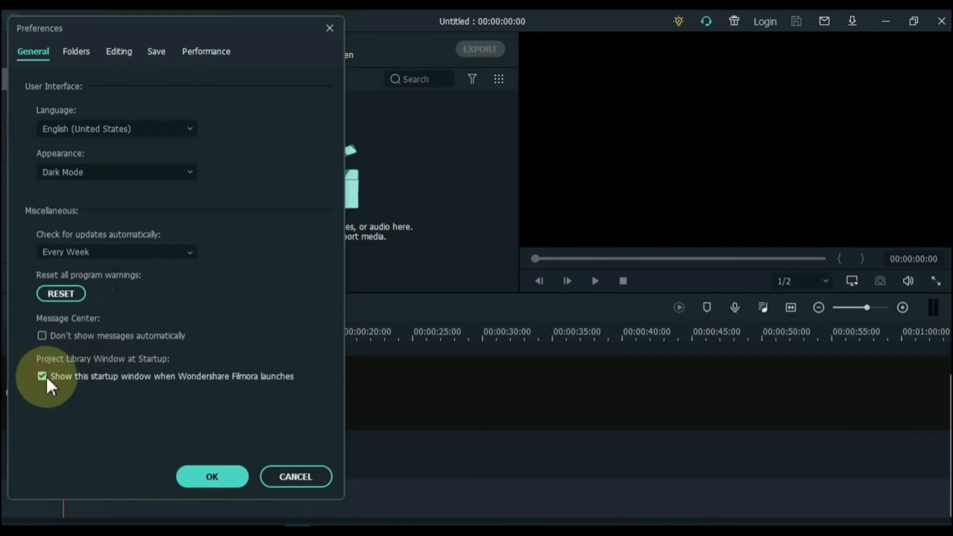
{"action": "left_click", "coordinate": [206, 474]}
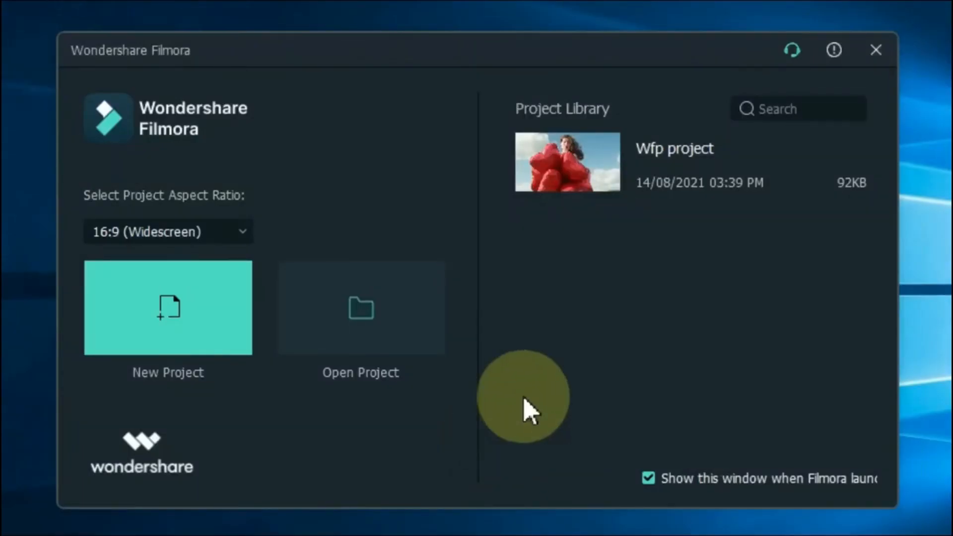
{"action": "left_click", "coordinate": [842, 184]}
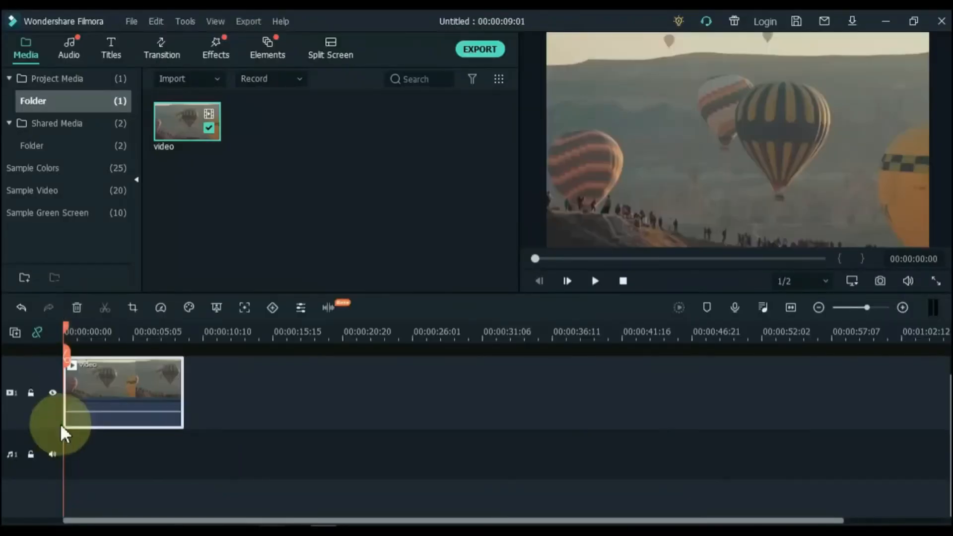
Step: Preview the Neon 02 effect and apply it to the hot-air balloon video clip
{"action": "left_click", "coordinate": [222, 49]}
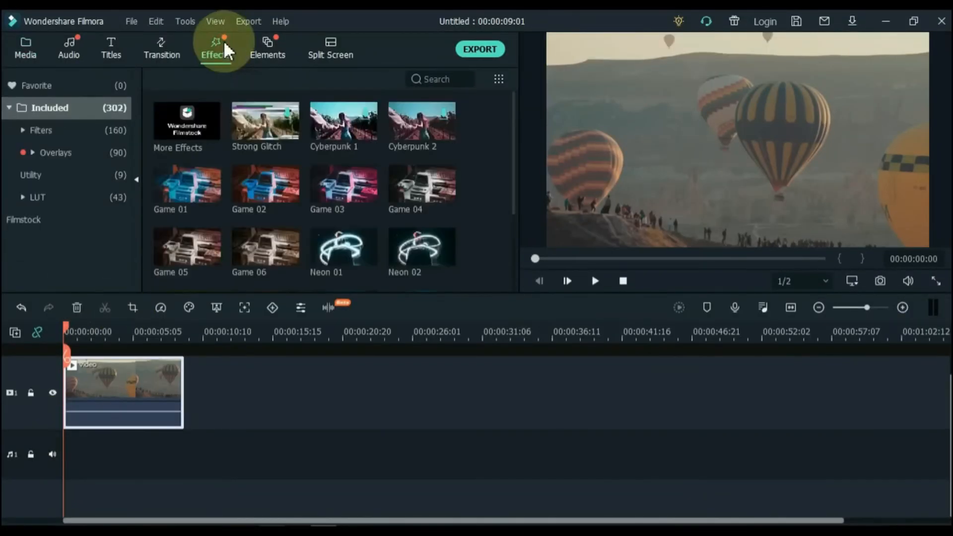
{"action": "left_click", "coordinate": [419, 253]}
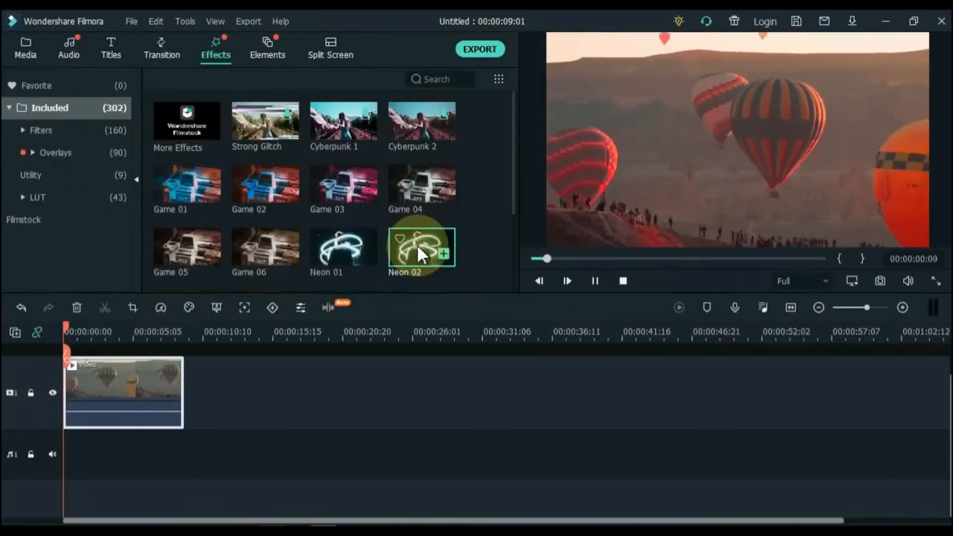
{"action": "left_click_drag", "start_coordinate": [419, 253], "coordinate": [85, 378]}
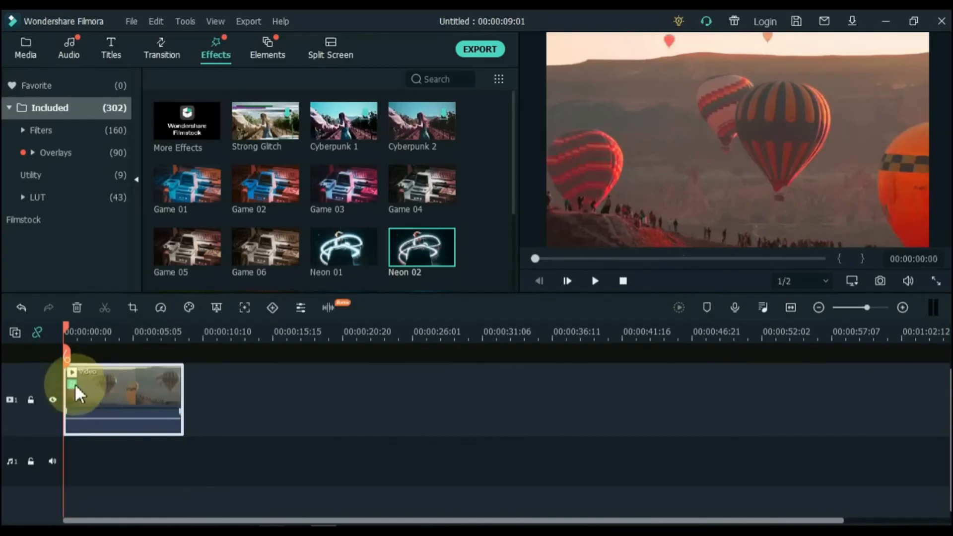
Step: Remove Neon 02 through the balloon clip's video effects settings, and also use Delete Effect on the clip in the timeline
{"action": "double_click", "coordinate": [113, 404]}
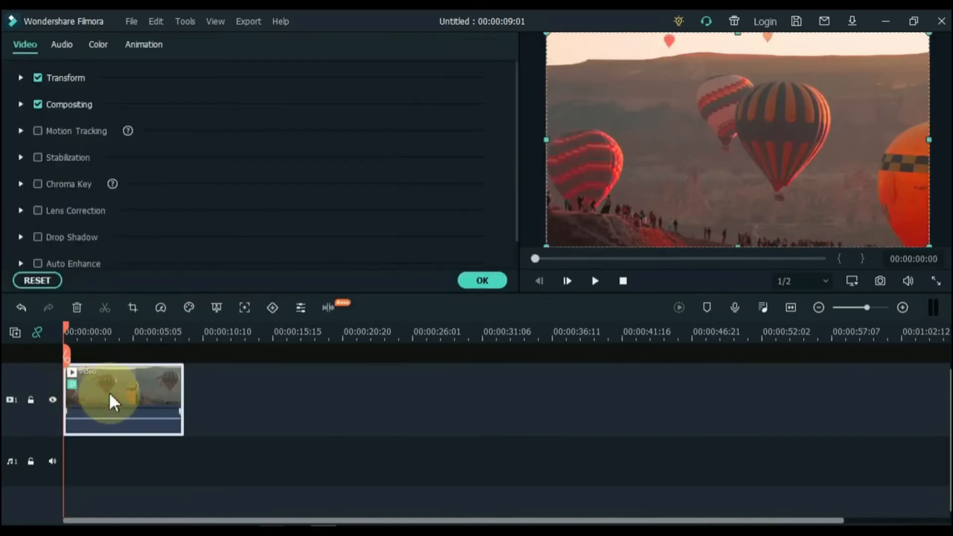
{"action": "scroll", "coordinate": [117, 221], "scroll_direction": "down", "scroll_amount": 1}
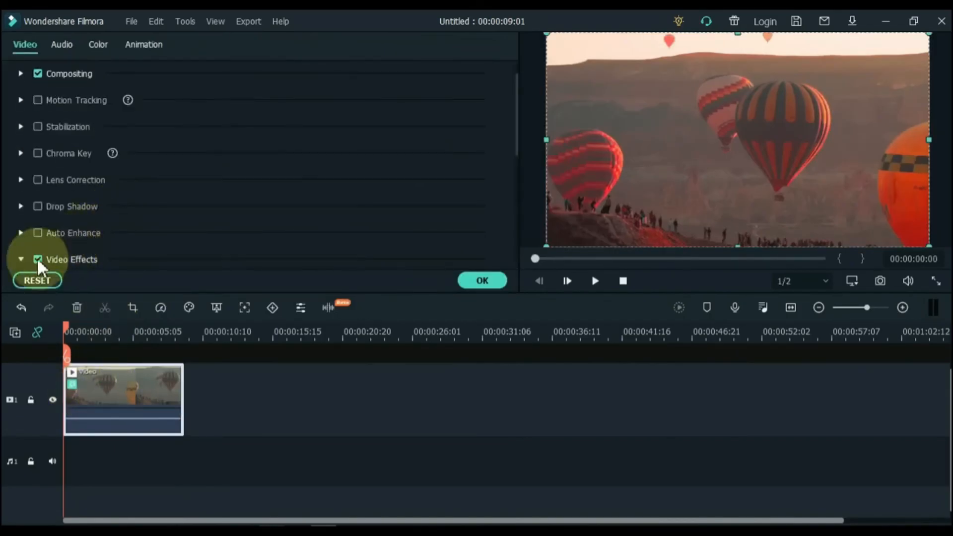
{"action": "left_click", "coordinate": [21, 260]}
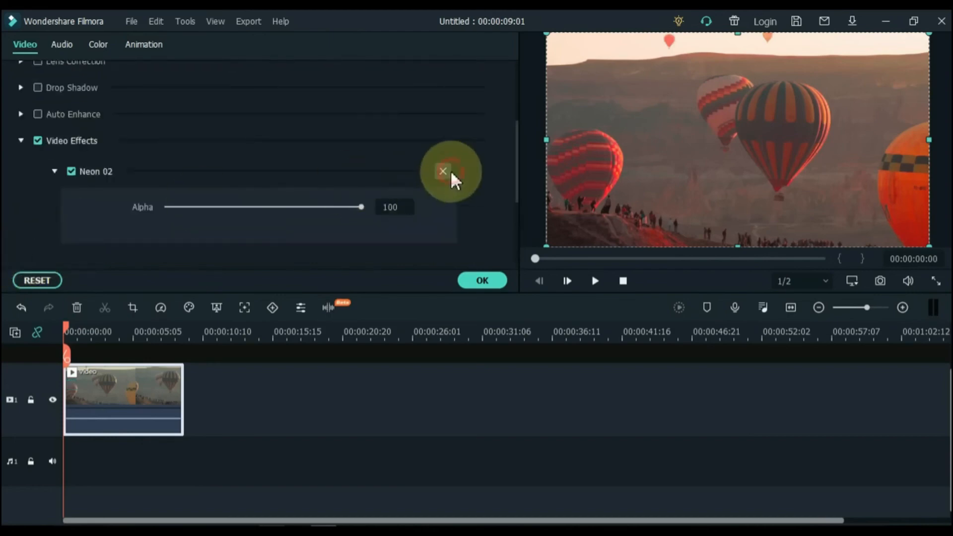
{"action": "left_click", "coordinate": [479, 281]}
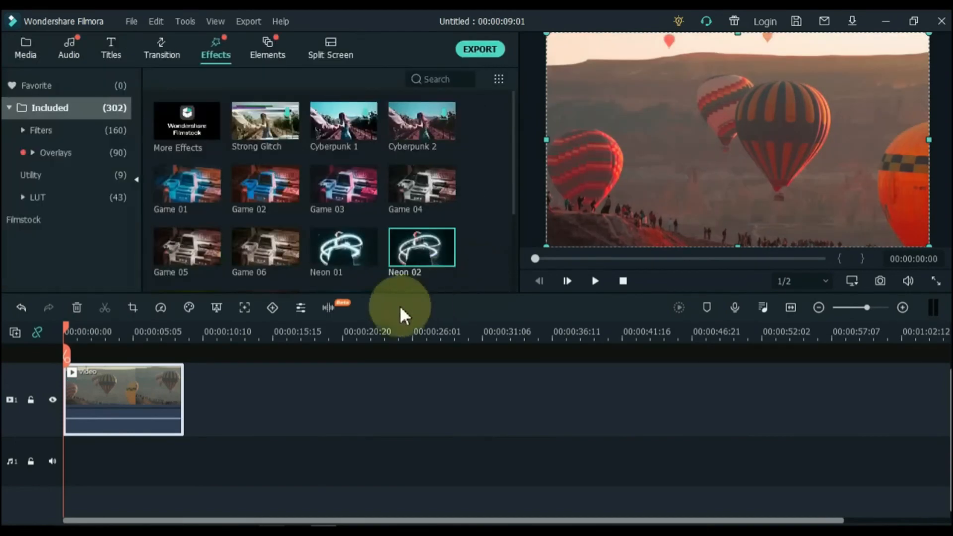
{"action": "right_click", "coordinate": [96, 398]}
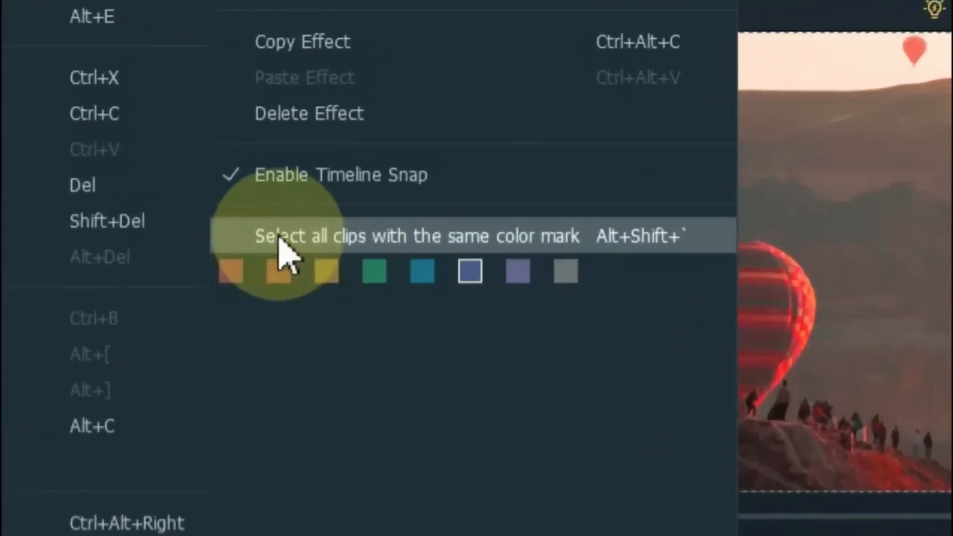
{"action": "left_click", "coordinate": [340, 116]}
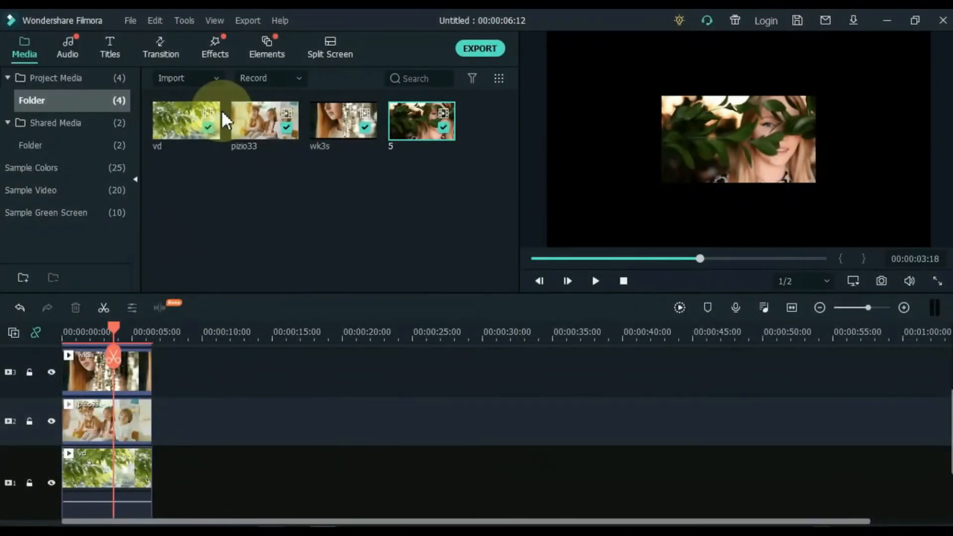
Step: Show the safe zones in the preview and place the vd clip in the inner zone's lower-right corner
{"action": "left_click", "coordinate": [215, 20]}
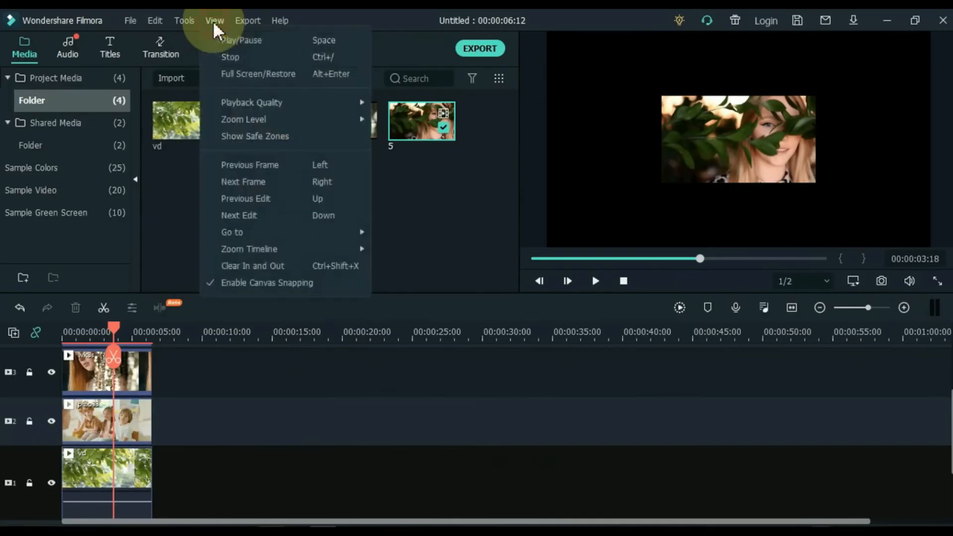
{"action": "left_click", "coordinate": [243, 145]}
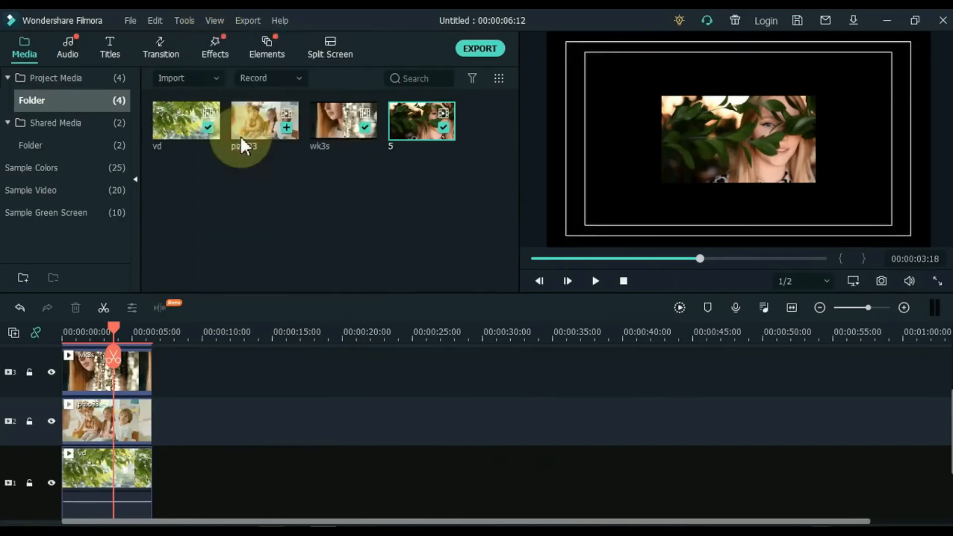
{"action": "left_click", "coordinate": [115, 465]}
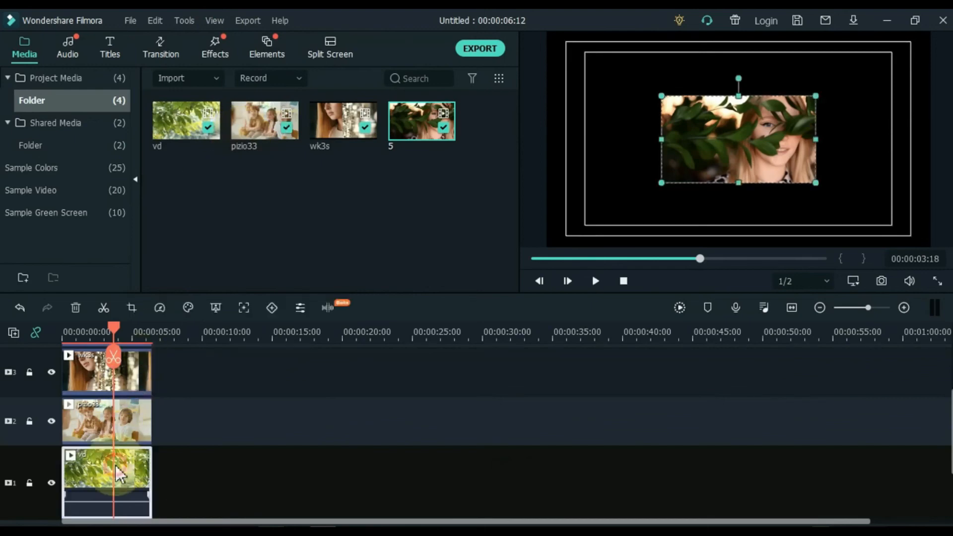
{"action": "left_click", "coordinate": [660, 151]}
{"action": "left_click_drag", "start_coordinate": [661, 151], "coordinate": [737, 195]}
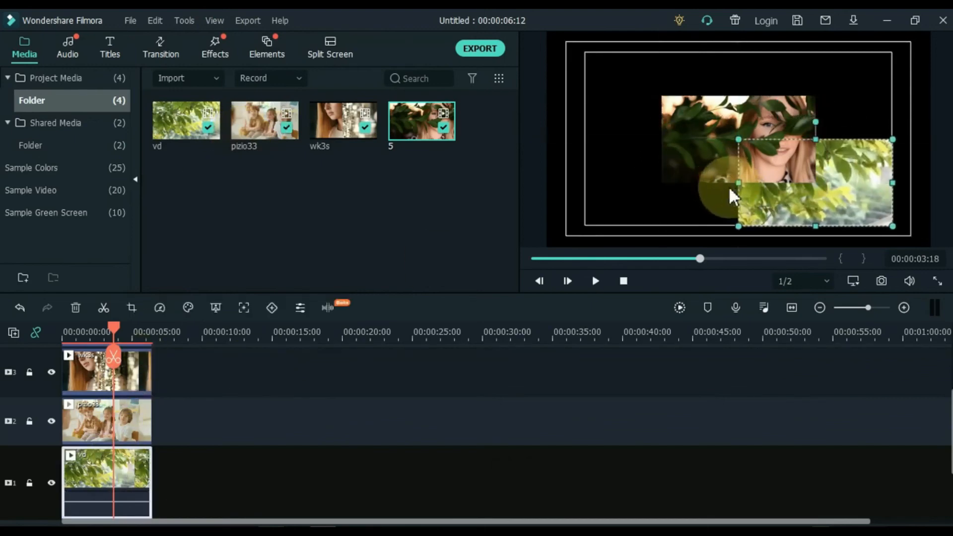
Step: Arrange pizio33 in the lower-left, clip 5 in the upper-left and wk3s in the upper-right corner of the inner safe zone
{"action": "left_click", "coordinate": [149, 437]}
{"action": "left_click_drag", "start_coordinate": [662, 159], "coordinate": [586, 209]}
{"action": "left_click", "coordinate": [701, 84]}
{"action": "left_click_drag", "start_coordinate": [723, 95], "coordinate": [648, 64]}
{"action": "left_click", "coordinate": [776, 129]}
{"action": "left_click_drag", "start_coordinate": [770, 94], "coordinate": [830, 47]}
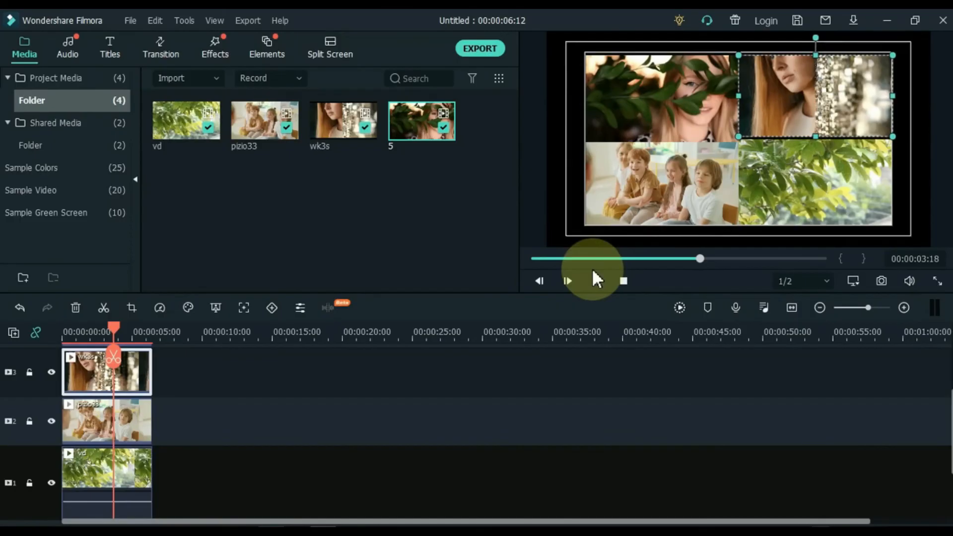
Step: Play the four-clip arrangement from the beginning of the timeline
{"action": "left_click", "coordinate": [325, 420]}
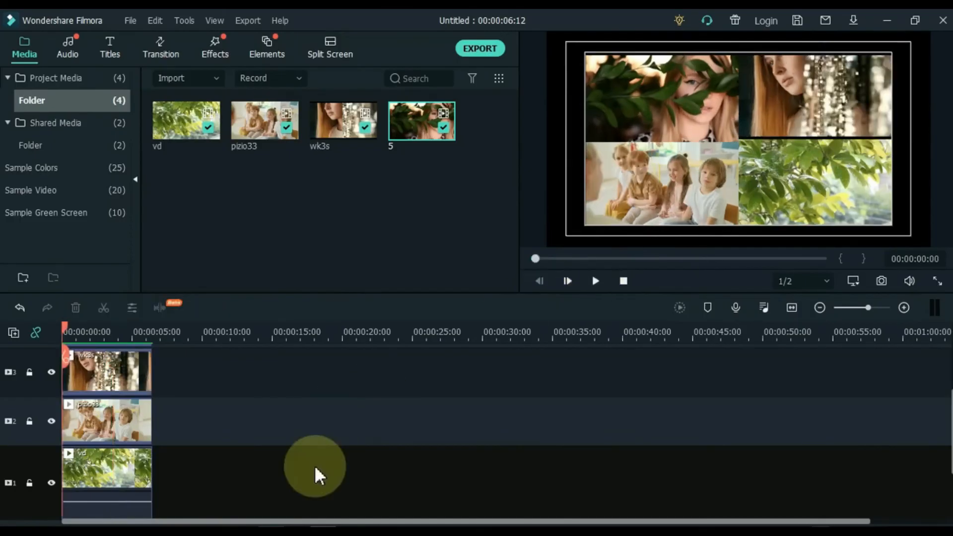
{"action": "key", "text": "space"}
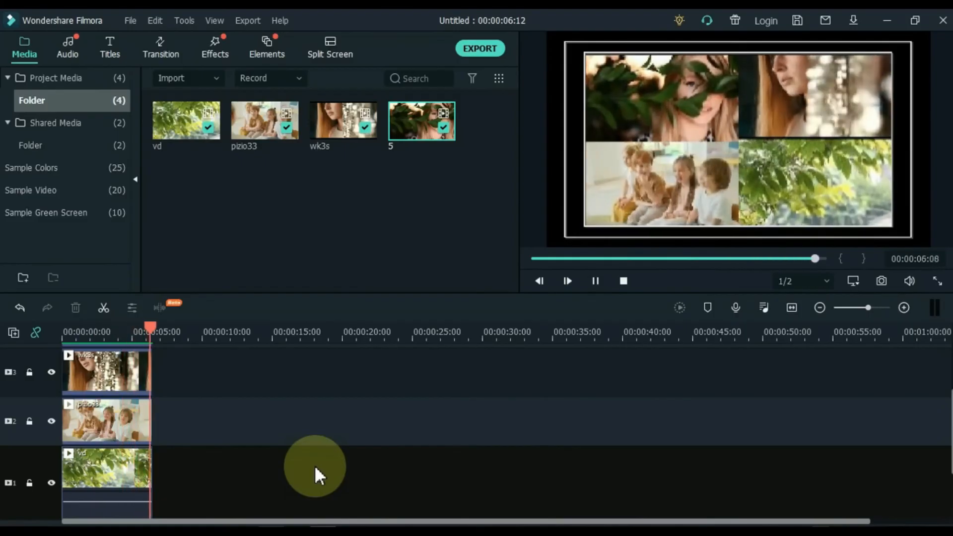
Step: Move clip 5, pizio33, vd and wk3s outward to their respective corners of the outer safe zone
{"action": "left_click", "coordinate": [652, 113]}
{"action": "left_click_drag", "start_coordinate": [623, 135], "coordinate": [605, 123]}
{"action": "left_click", "coordinate": [612, 217]}
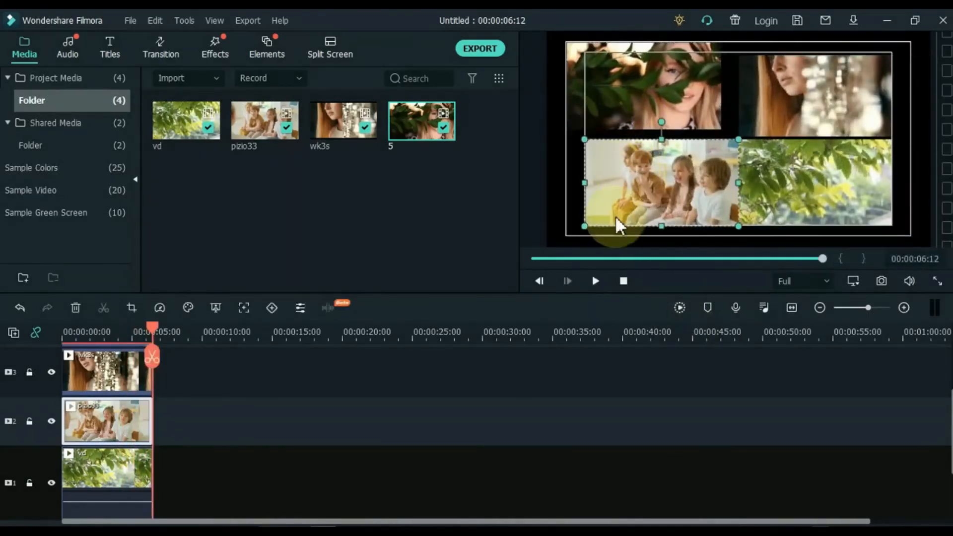
{"action": "left_click_drag", "start_coordinate": [616, 221], "coordinate": [601, 236]}
{"action": "left_click_drag", "start_coordinate": [774, 218], "coordinate": [804, 223]}
{"action": "left_click_drag", "start_coordinate": [791, 130], "coordinate": [806, 134]}
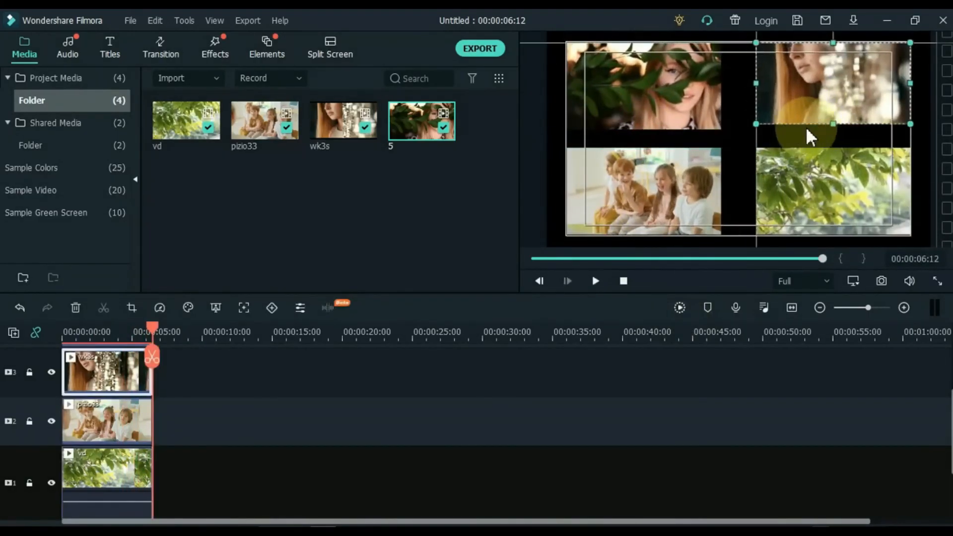
{"action": "left_click", "coordinate": [665, 362]}
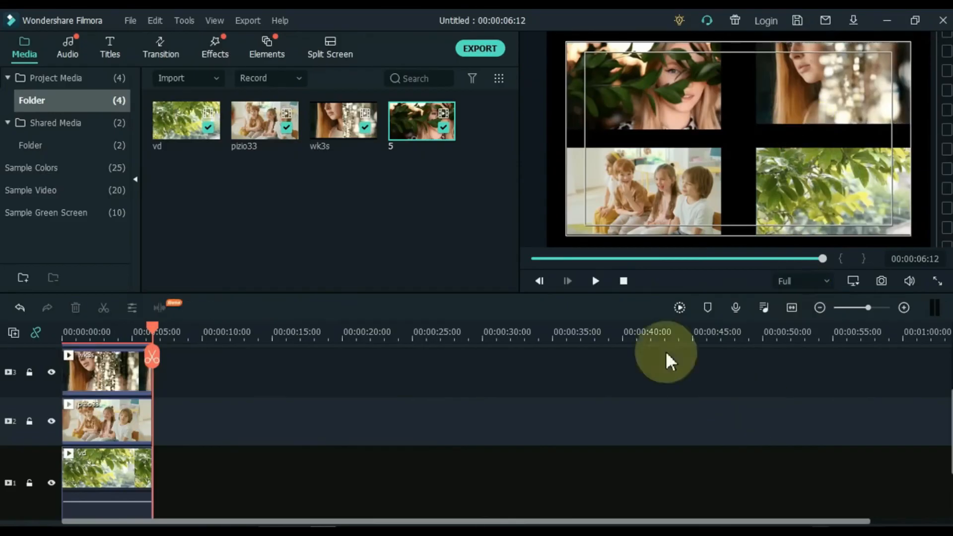
Step: Hide the safe zones in the preview and play the four-clip arrangement
{"action": "left_click", "coordinate": [215, 22]}
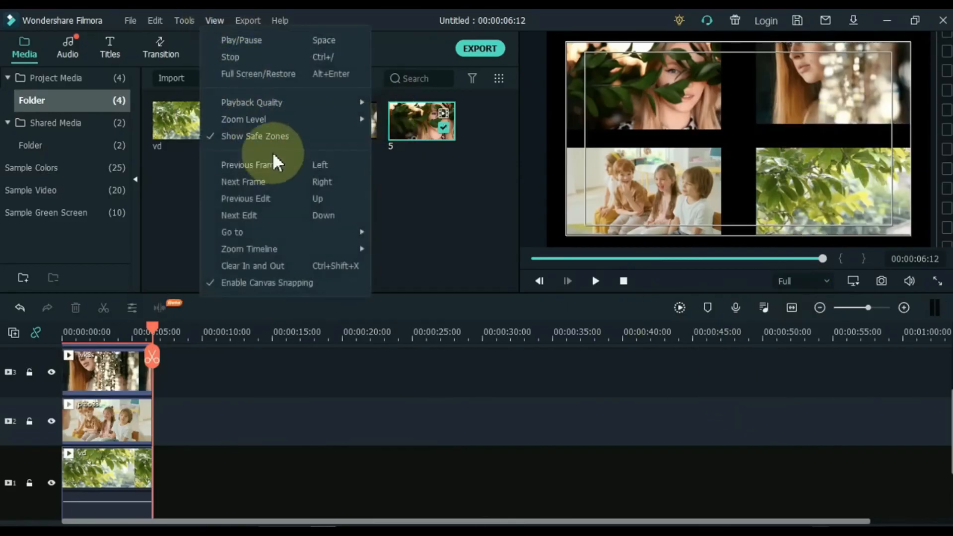
{"action": "left_click", "coordinate": [279, 137]}
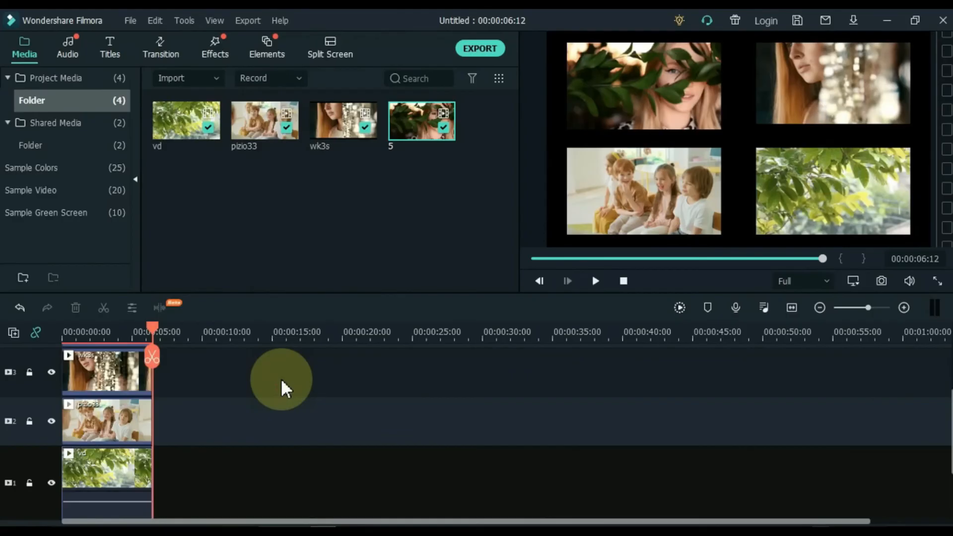
{"action": "key", "text": "space"}
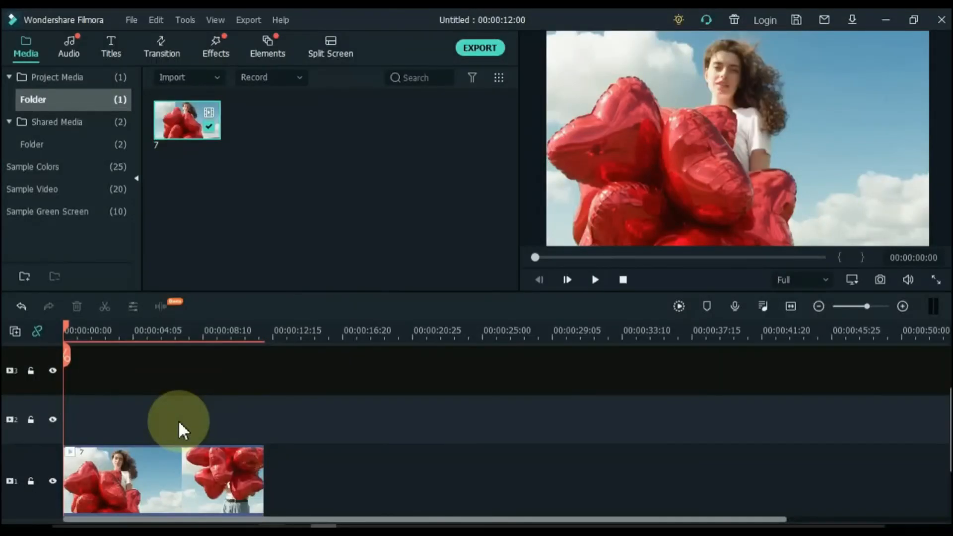
Step: Copy clip 7 on video track 1 of the timeline
{"action": "left_click", "coordinate": [134, 466]}
{"action": "right_click", "coordinate": [141, 466]}
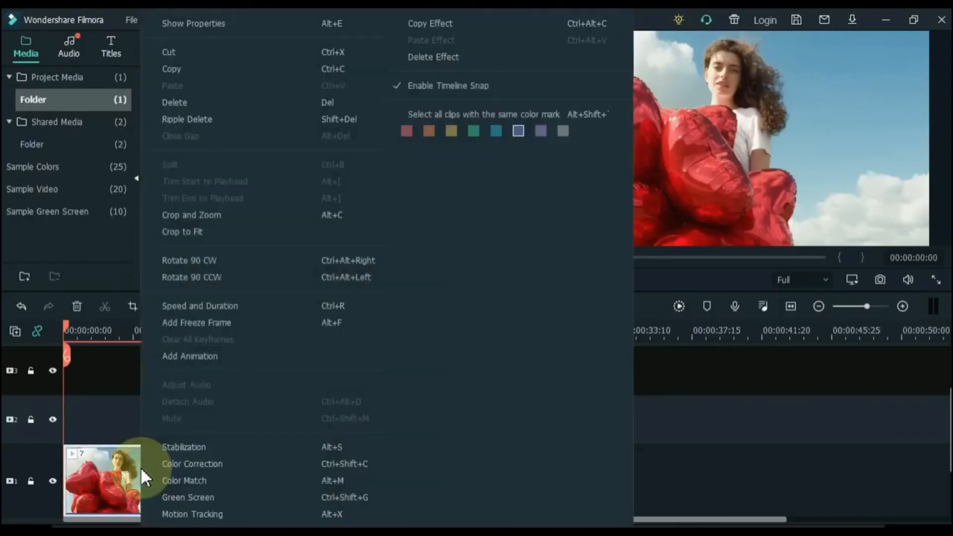
{"action": "left_click", "coordinate": [231, 70]}
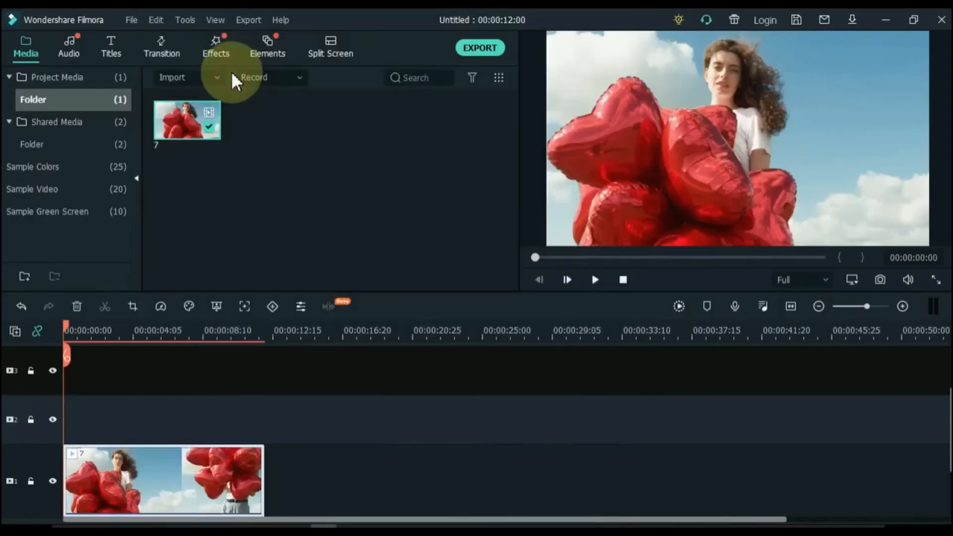
Step: Try to paste the copied clip 7 onto video track 2 and undo the paste
{"action": "right_click", "coordinate": [159, 406]}
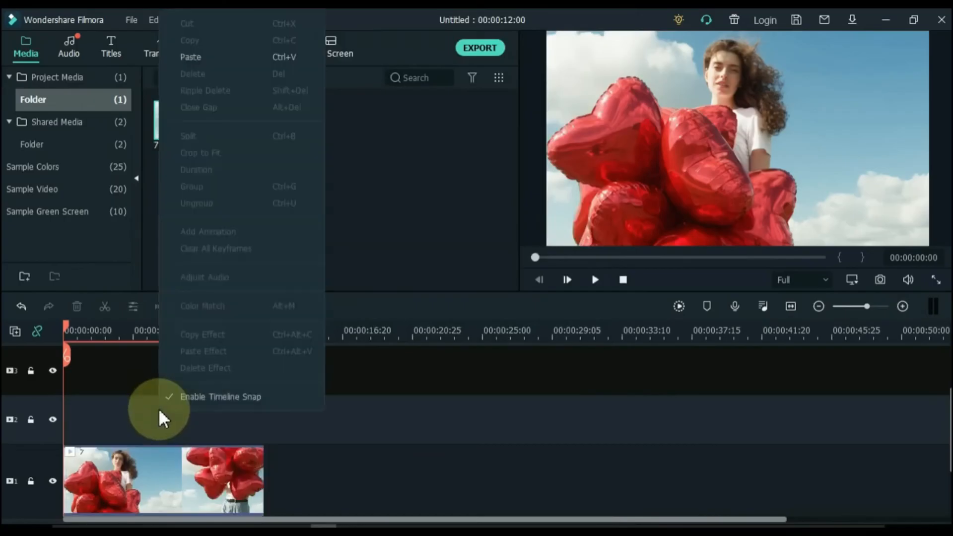
{"action": "left_click", "coordinate": [198, 59]}
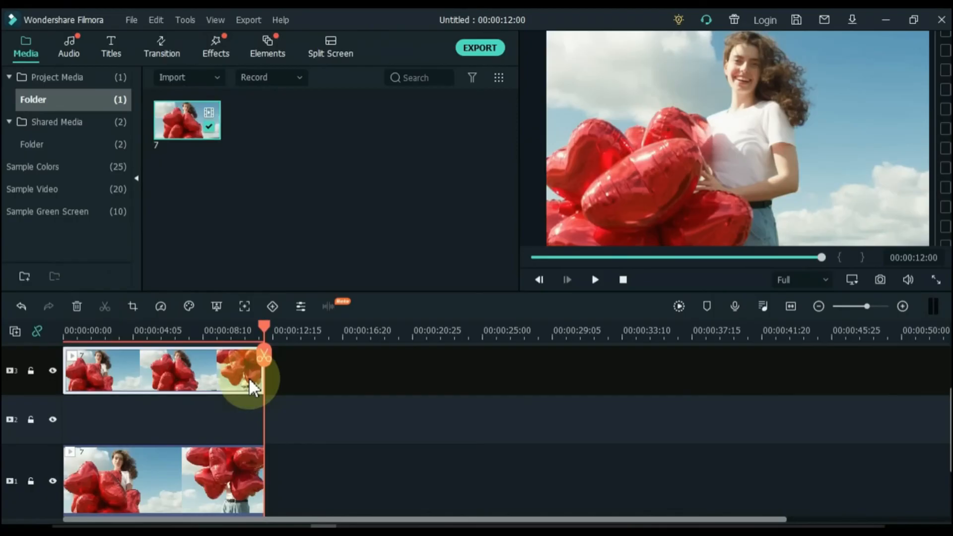
{"action": "key", "text": "ctrl+z"}
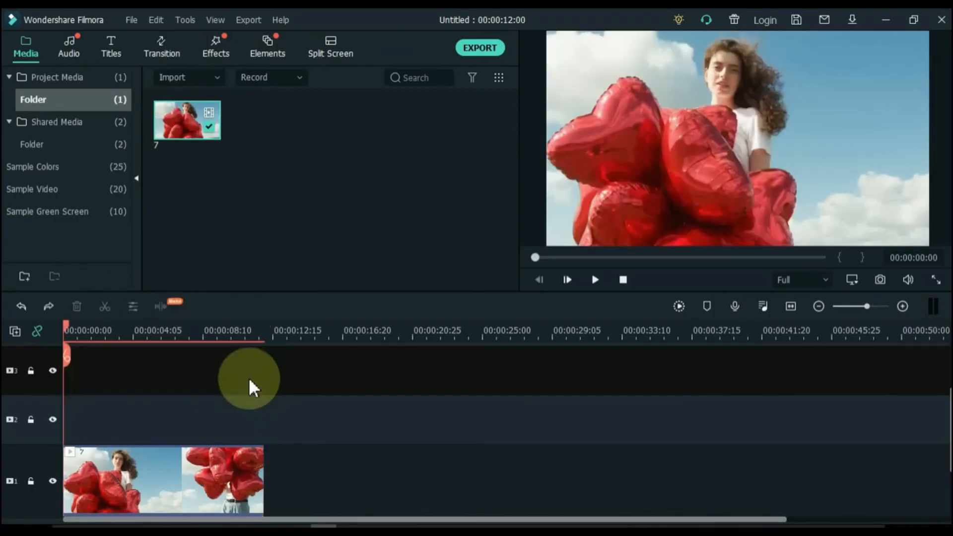
Step: Make video track 2 the active track and paste the copied clip 7 onto it
{"action": "left_click", "coordinate": [51, 403]}
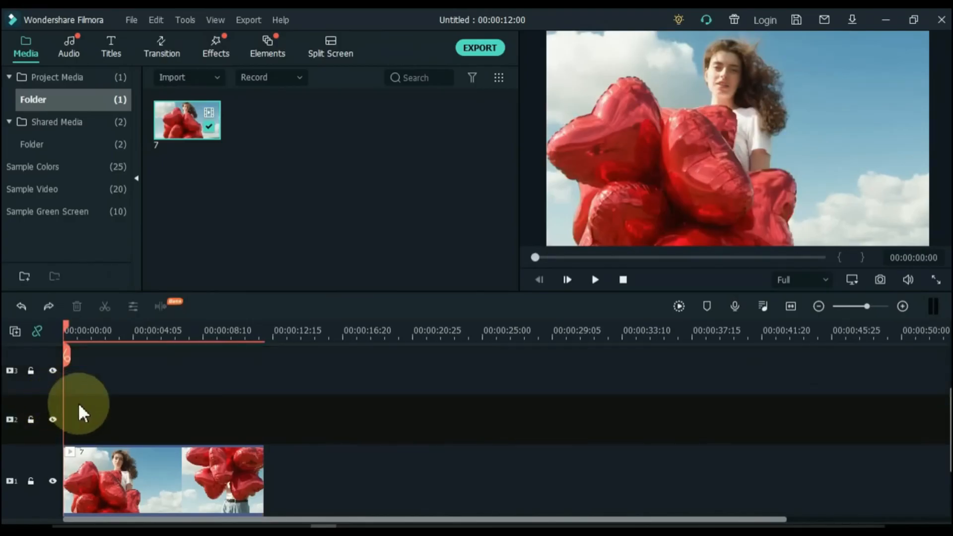
{"action": "key", "text": "ctrl+v"}
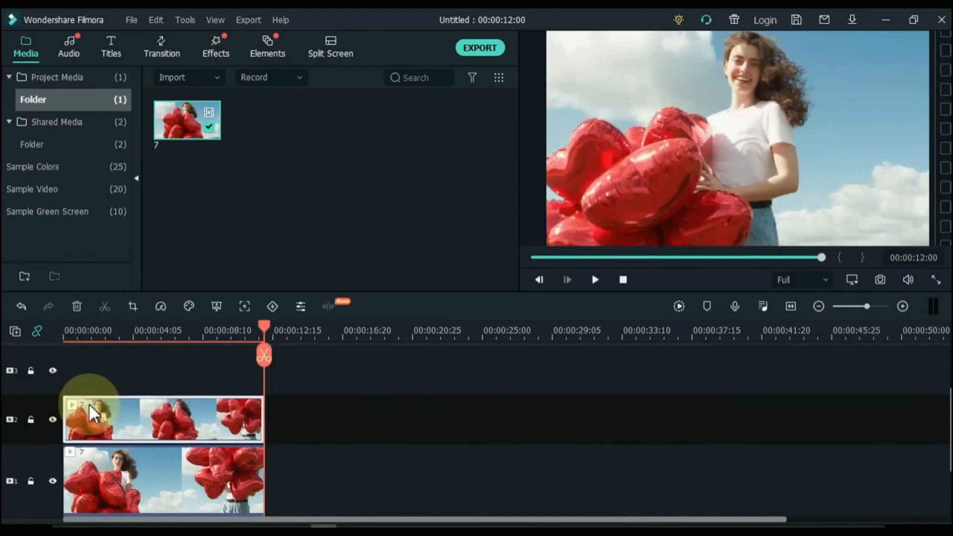
{"action": "left_click", "coordinate": [117, 330]}
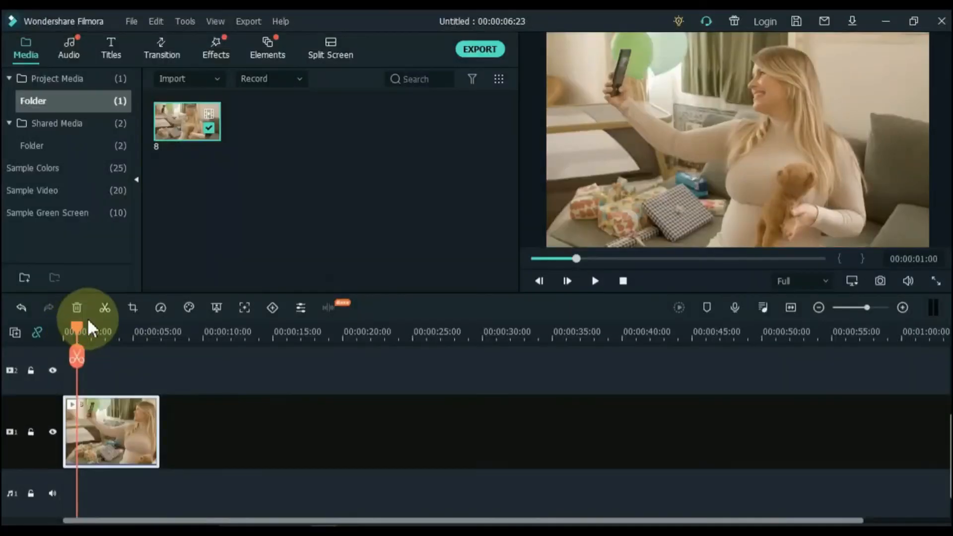
Step: Split clip 8 into five segments, with cuts at 00:00:01:00, 00:00:02:02, 00:00:05:07 and one between the last two
{"action": "left_click", "coordinate": [104, 310]}
{"action": "left_click", "coordinate": [91, 335]}
{"action": "left_click", "coordinate": [110, 308]}
{"action": "left_click", "coordinate": [118, 333]}
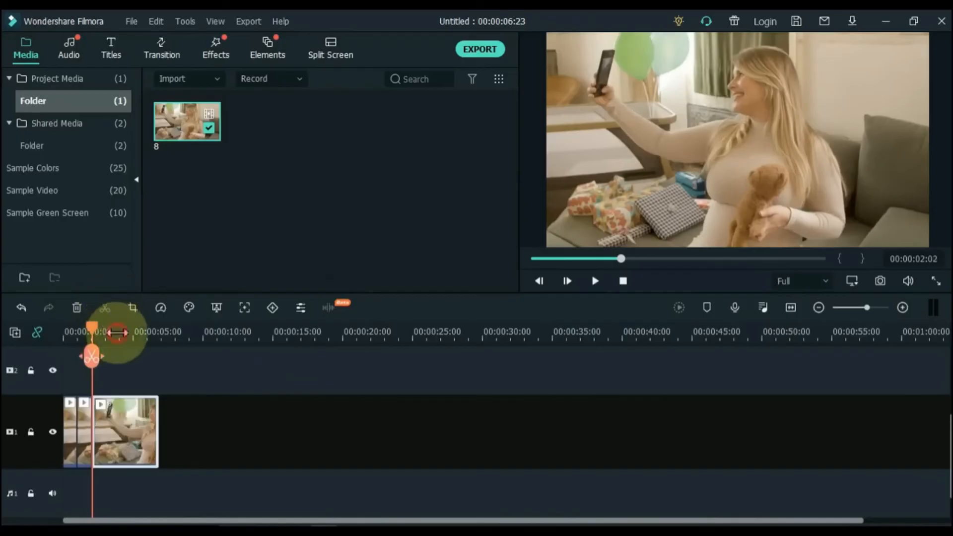
{"action": "left_click", "coordinate": [106, 308]}
{"action": "left_click", "coordinate": [135, 332]}
{"action": "left_click", "coordinate": [105, 308]}
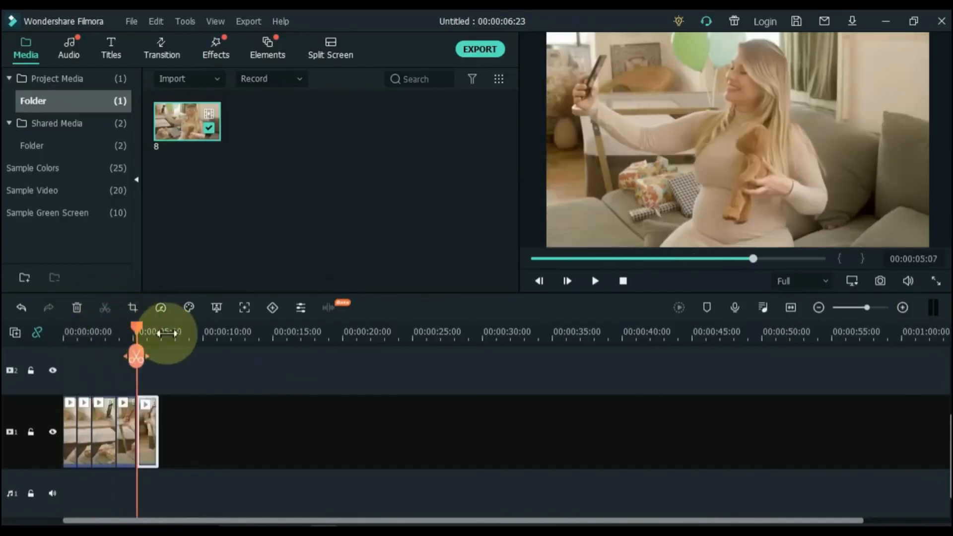
Step: Fit the timeline to the window and mark clip 8's fourth segment yellow and its third segment grey
{"action": "left_click", "coordinate": [791, 308]}
{"action": "left_click", "coordinate": [693, 378]}
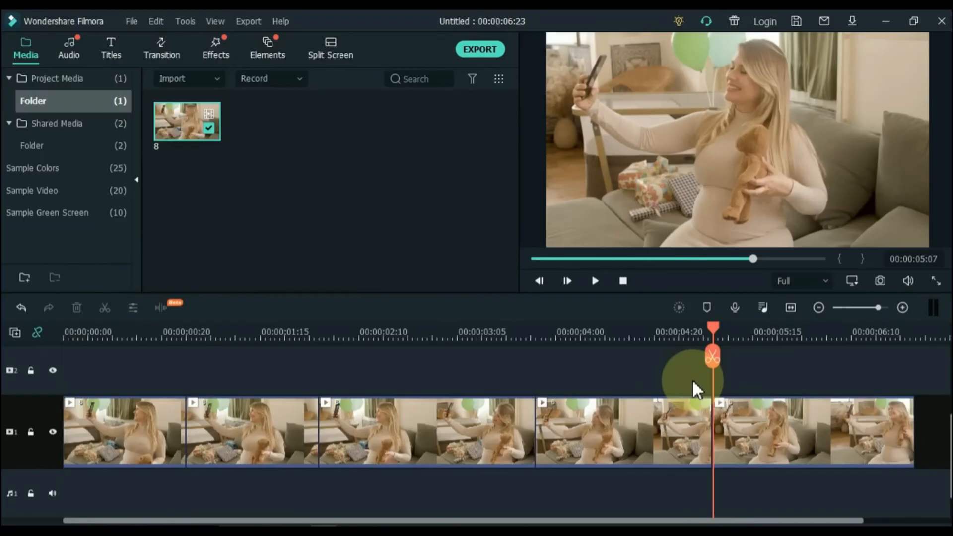
{"action": "right_click", "coordinate": [671, 419]}
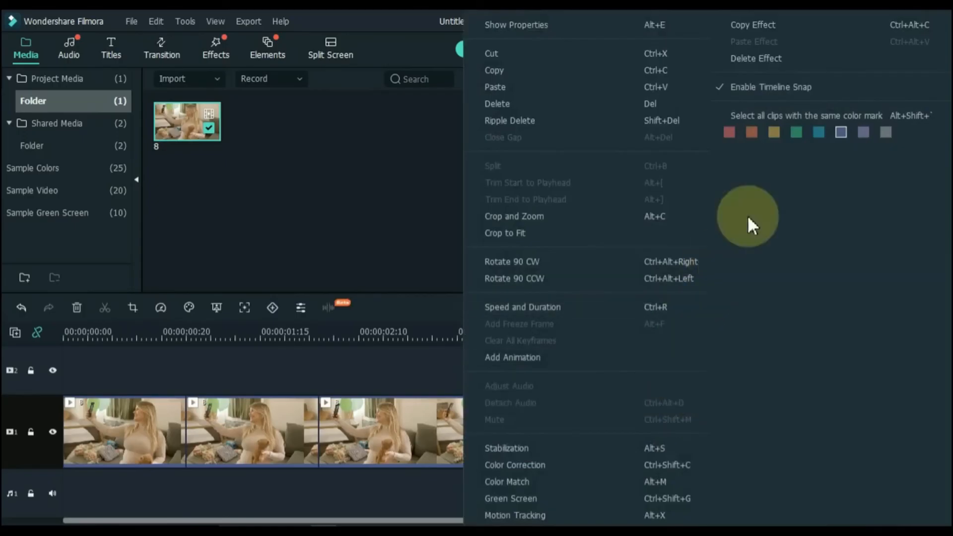
{"action": "left_click", "coordinate": [774, 133]}
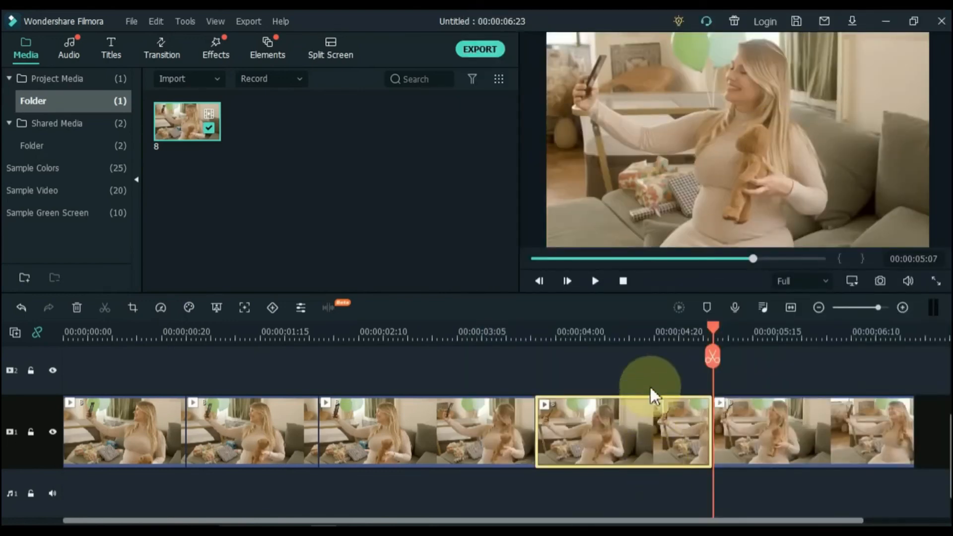
{"action": "left_click", "coordinate": [465, 440]}
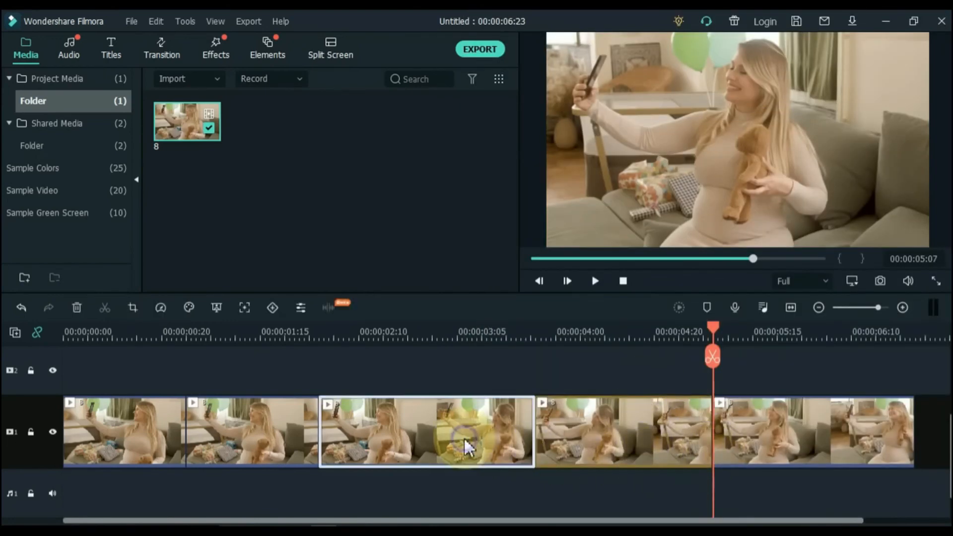
{"action": "right_click", "coordinate": [463, 436]}
{"action": "left_click", "coordinate": [884, 131]}
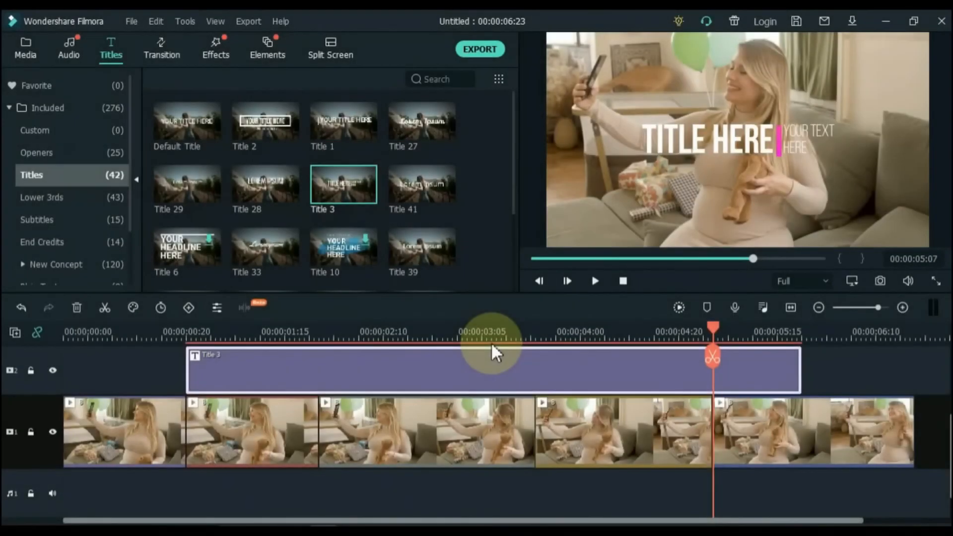
Step: Split the Title 3 clip into three pieces, with the first cut aligned to the video cut at 00:00:02:02
{"action": "left_click", "coordinate": [502, 329]}
{"action": "left_click", "coordinate": [502, 358]}
{"action": "left_click", "coordinate": [320, 331]}
{"action": "left_click", "coordinate": [319, 359]}
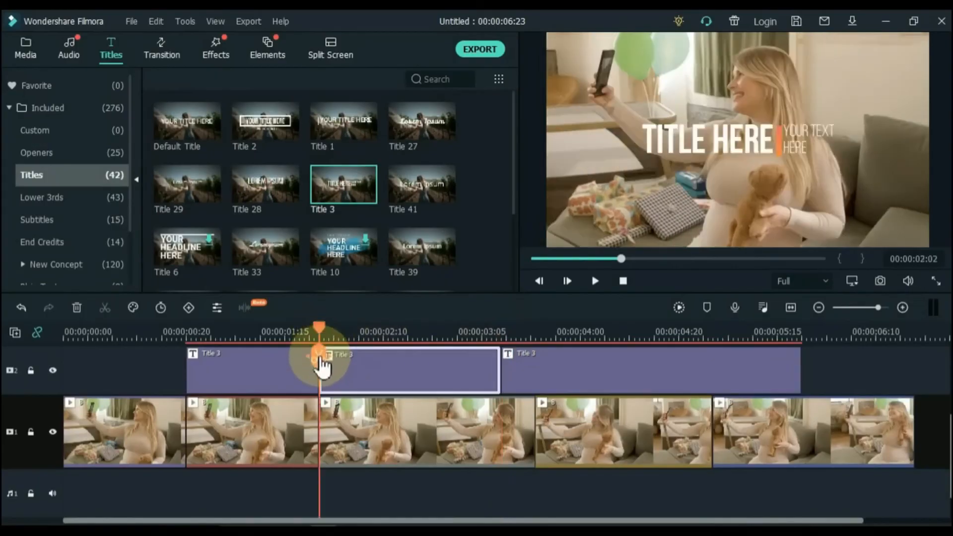
Step: Color-mark the Title 3 pieces: yellow for the middle one, teal for the last and red for the first
{"action": "right_click", "coordinate": [410, 384]}
{"action": "left_click", "coordinate": [467, 369]}
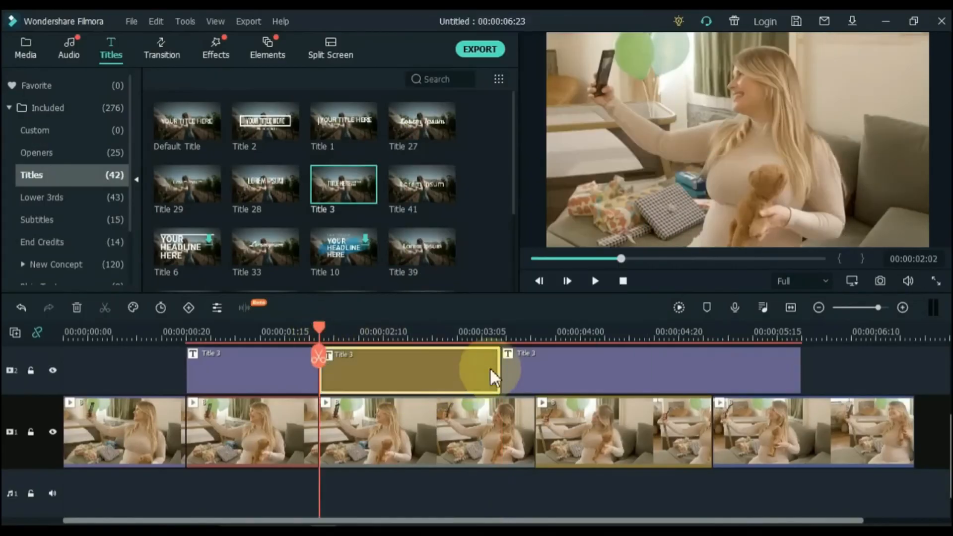
{"action": "right_click", "coordinate": [583, 365]}
{"action": "left_click", "coordinate": [693, 364]}
{"action": "right_click", "coordinate": [275, 379]}
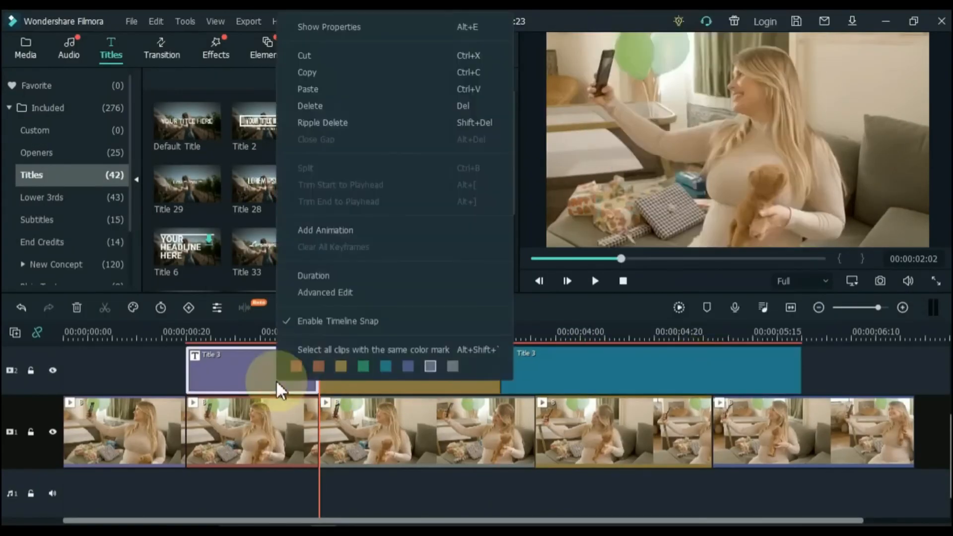
{"action": "left_click", "coordinate": [293, 364]}
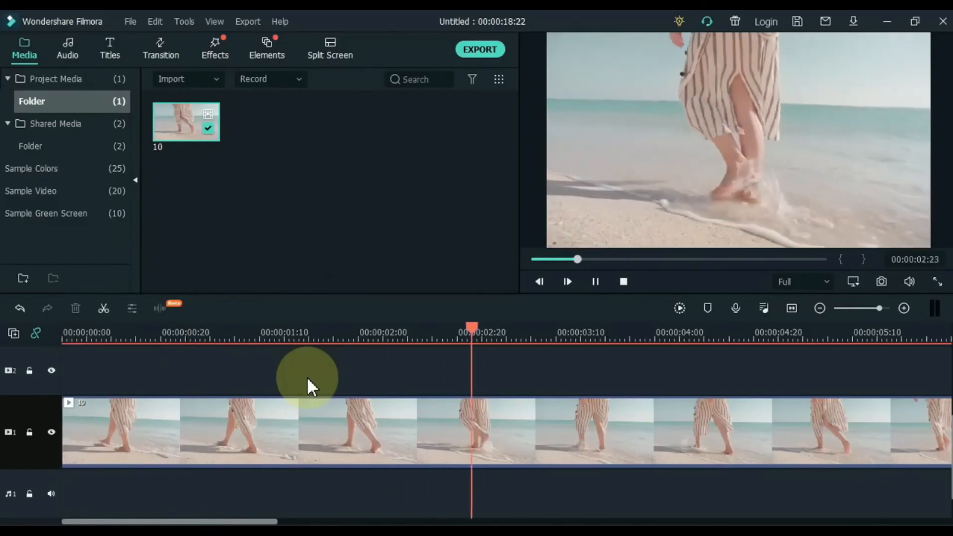
Step: Stop playback, open the custom animation settings of clip 10 and add a keyframe at its start
{"action": "key", "text": "ctrl+slash"}
{"action": "left_click", "coordinate": [307, 421]}
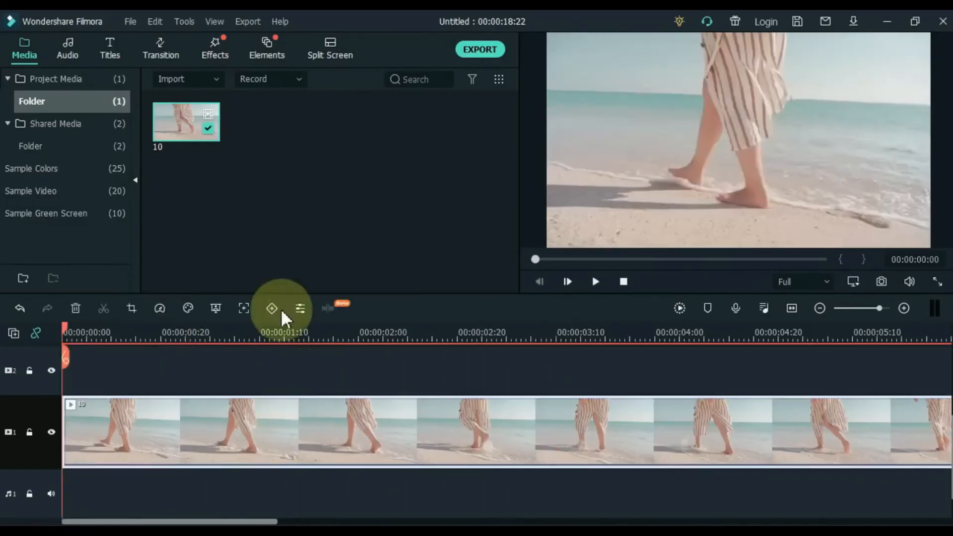
{"action": "left_click", "coordinate": [273, 308]}
{"action": "left_click", "coordinate": [191, 129]}
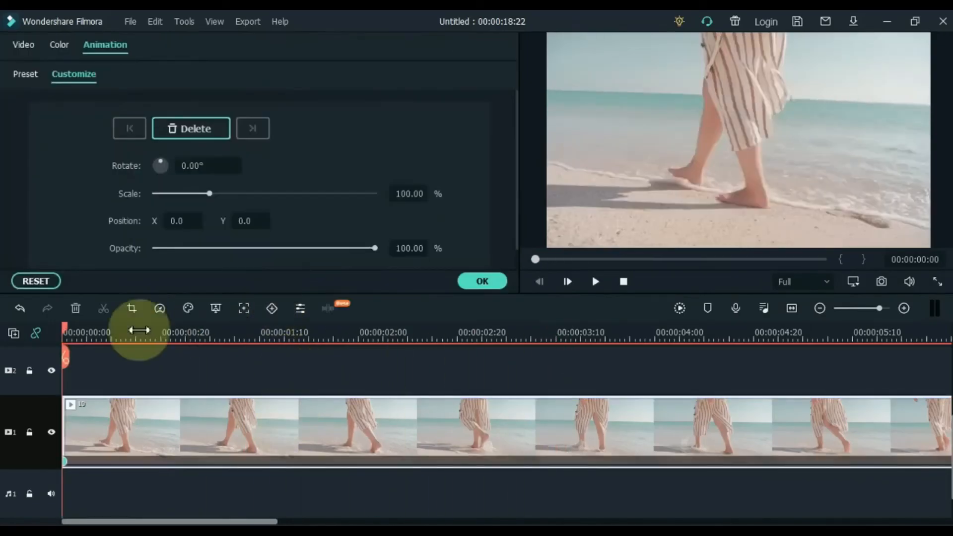
Step: Keyframe an enlarged scale shortly after the start of clip 10 and a scale of 104.46% at 00:00:01:03
{"action": "left_click", "coordinate": [131, 332]}
{"action": "left_click_drag", "start_coordinate": [209, 193], "coordinate": [238, 194]}
{"action": "left_click", "coordinate": [225, 333]}
{"action": "left_click", "coordinate": [191, 129]}
{"action": "left_click_drag", "start_coordinate": [238, 194], "coordinate": [212, 193]}
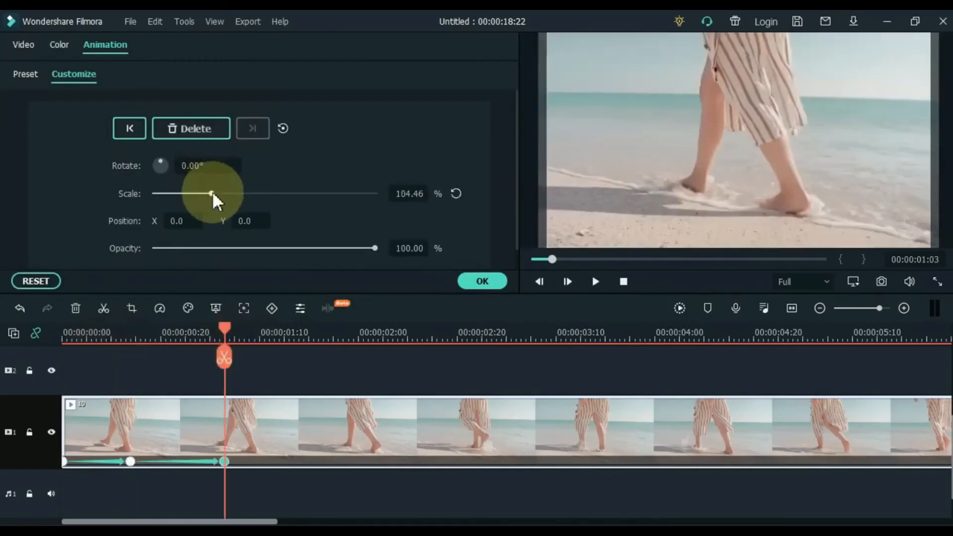
Step: Keyframe clip 10's opacity at 57.32% at 00:00:01:27 and back to 100% at 00:00:02:13
{"action": "left_click", "coordinate": [343, 335]}
{"action": "mouse_move", "coordinate": [375, 248]}
{"action": "left_mouse_down"}
{"action": "mouse_move", "coordinate": [279, 248]}
{"action": "mouse_move", "coordinate": [376, 248]}
{"action": "left_mouse_up"}
{"action": "left_click", "coordinate": [422, 335]}
Step: Add a keyframe with 49.39° rotation and 168.15% scale, and reset both values at 00:00:03:16
{"action": "left_click", "coordinate": [507, 337]}
{"action": "left_click_drag", "start_coordinate": [160, 161], "coordinate": [179, 154]}
{"action": "left_click_drag", "start_coordinate": [212, 194], "coordinate": [247, 194]}
{"action": "left_click", "coordinate": [586, 333]}
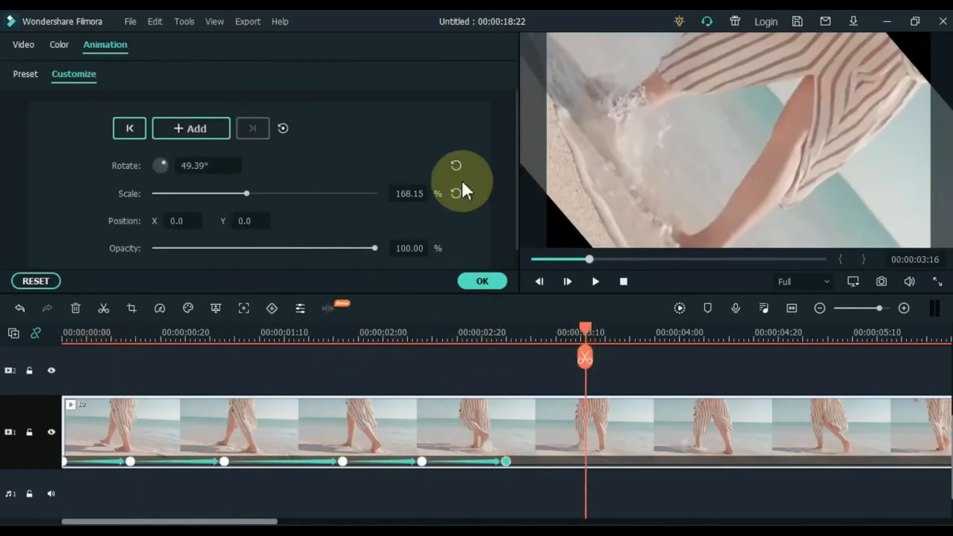
{"action": "left_click", "coordinate": [456, 165]}
{"action": "left_click", "coordinate": [455, 193]}
Step: Play the keyframe animation of clip 10 from the beginning until past the last keyframe
{"action": "key", "text": "Home"}
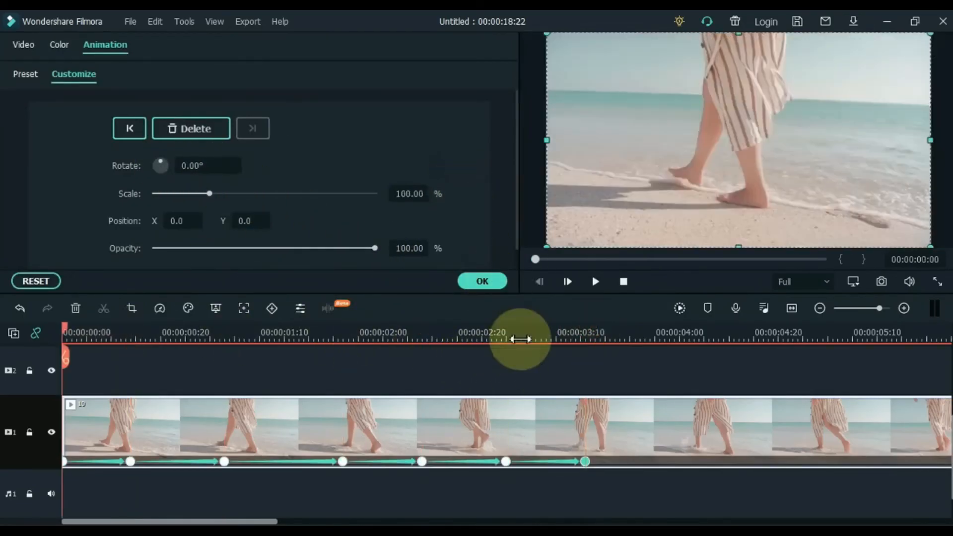
{"action": "key", "text": "space"}
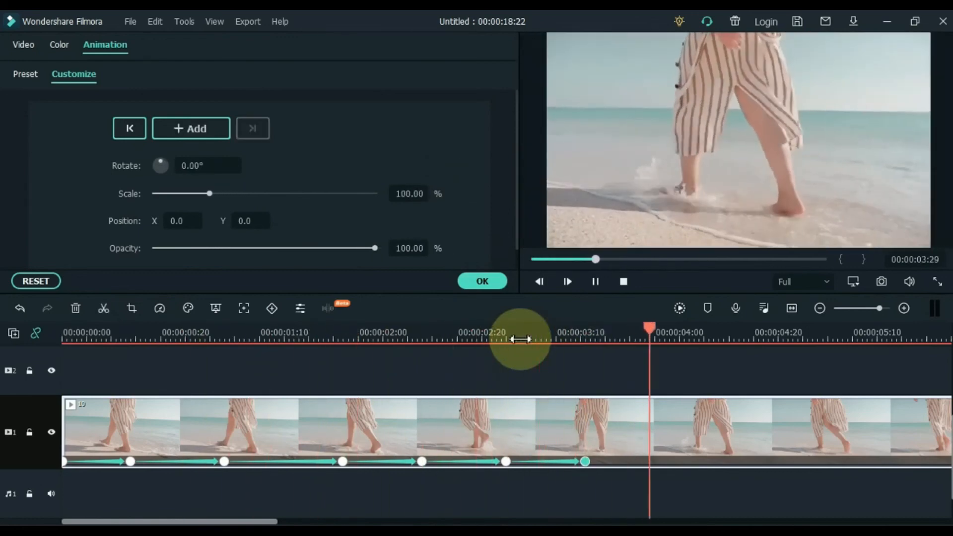
{"action": "key", "text": "space"}
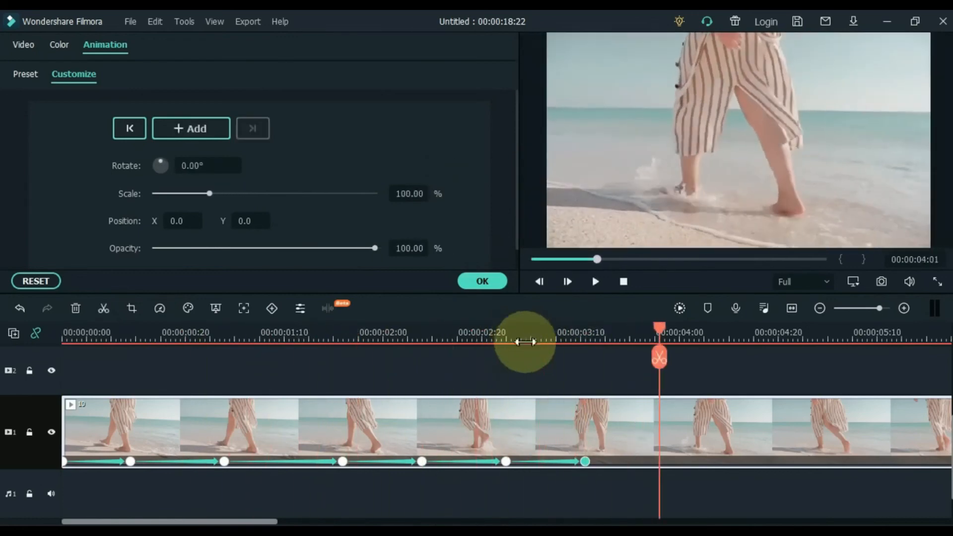
Step: Delete the last four keyframes of clip 10 individually, from 00:00:01:27 through 00:00:03:16
{"action": "left_click", "coordinate": [585, 462]}
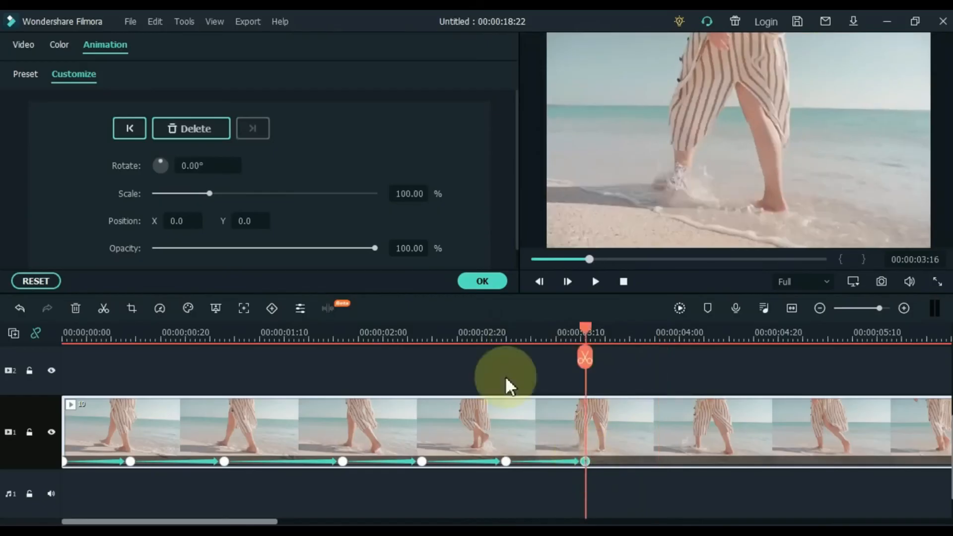
{"action": "left_click", "coordinate": [224, 131]}
{"action": "left_click", "coordinate": [421, 461]}
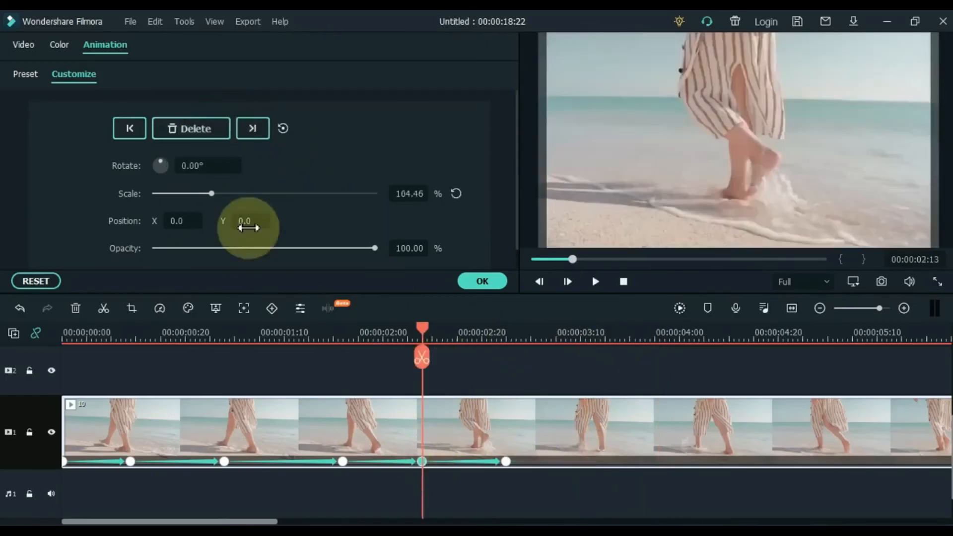
{"action": "left_click", "coordinate": [208, 130]}
{"action": "left_click", "coordinate": [505, 461]}
{"action": "left_click", "coordinate": [213, 131]}
{"action": "left_click", "coordinate": [342, 462]}
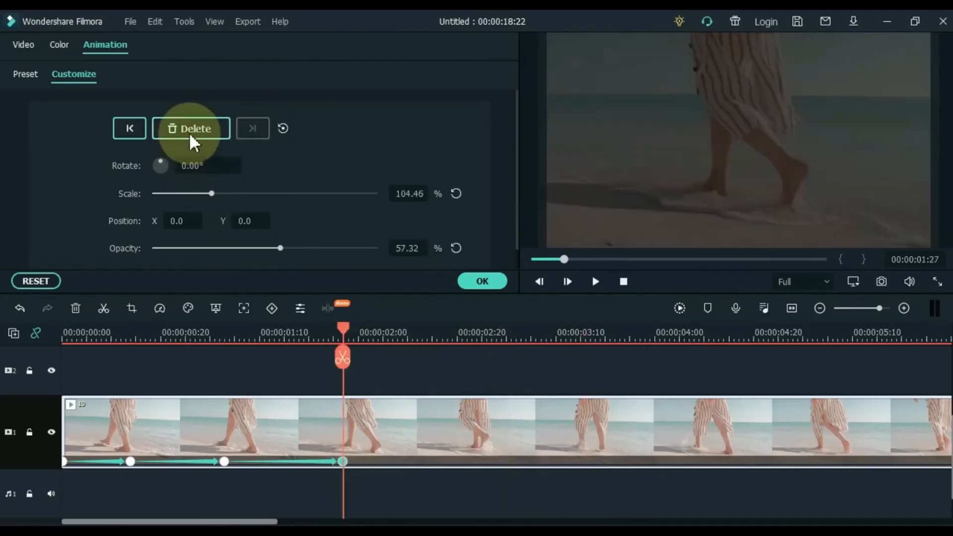
{"action": "left_click", "coordinate": [189, 131]}
Step: Undo the four keyframe deletions on clip 10
{"action": "key", "text": "ctrl+z"}
{"action": "key", "text": "ctrl+z"}
{"action": "key", "text": "ctrl+z"}
{"action": "key", "text": "ctrl+z"}
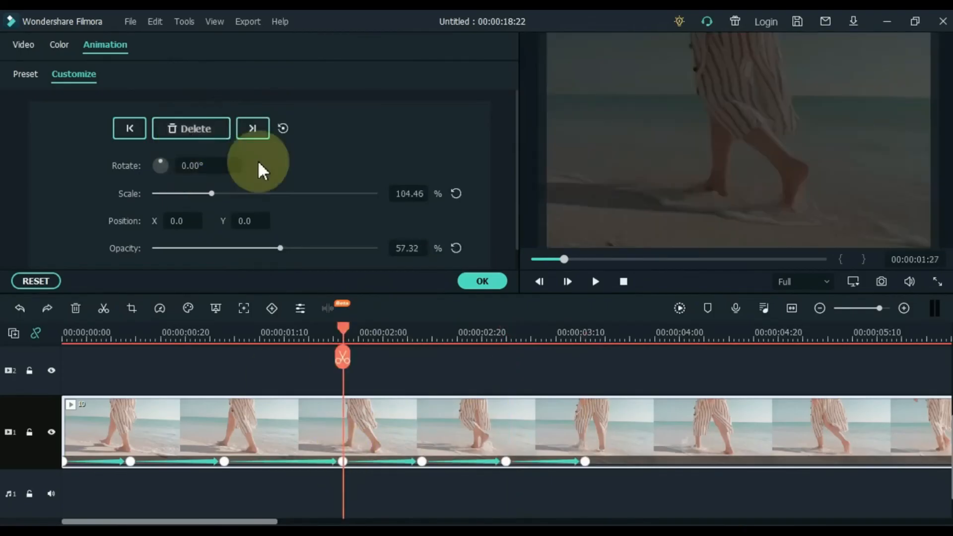
Step: Accept the animation settings and clear all keyframes from clip 10 at once
{"action": "left_click", "coordinate": [478, 281]}
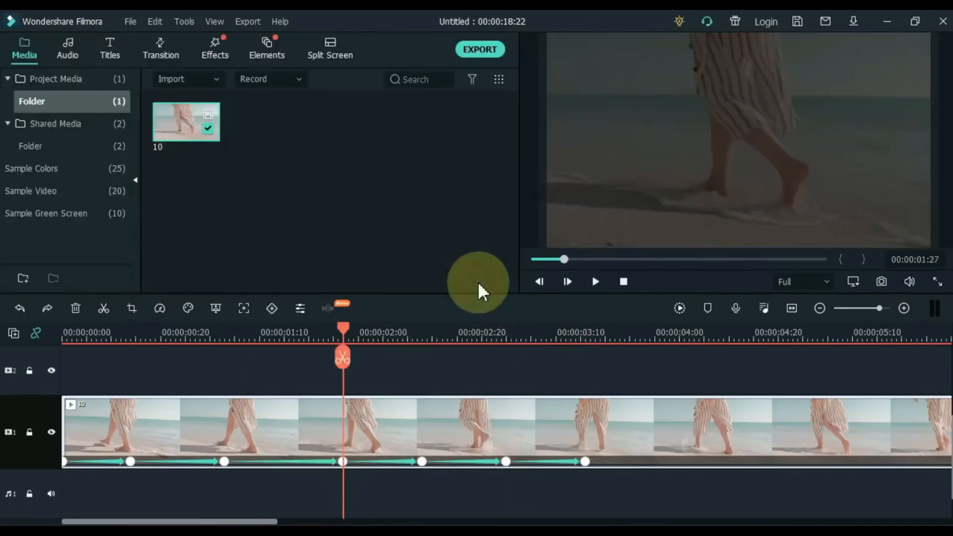
{"action": "right_click", "coordinate": [596, 446]}
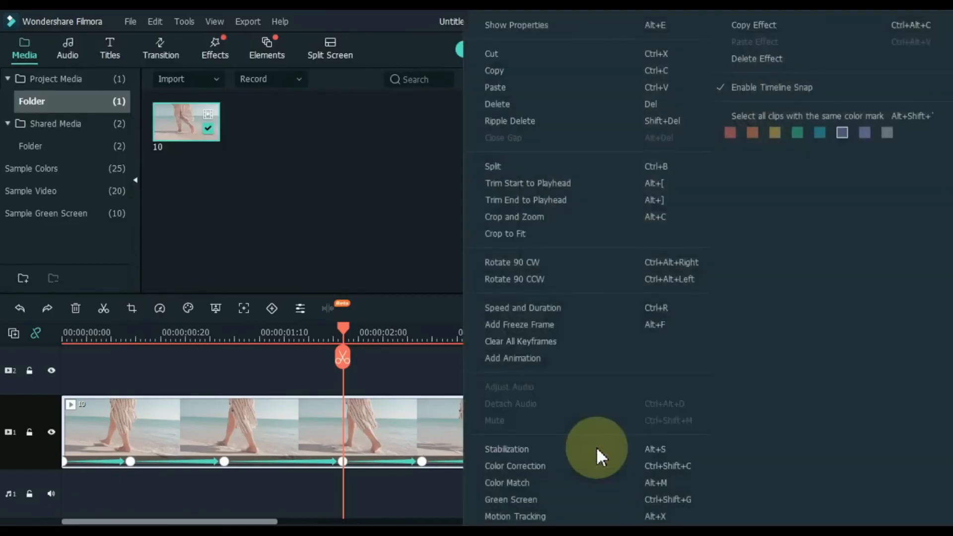
{"action": "left_click", "coordinate": [527, 341]}
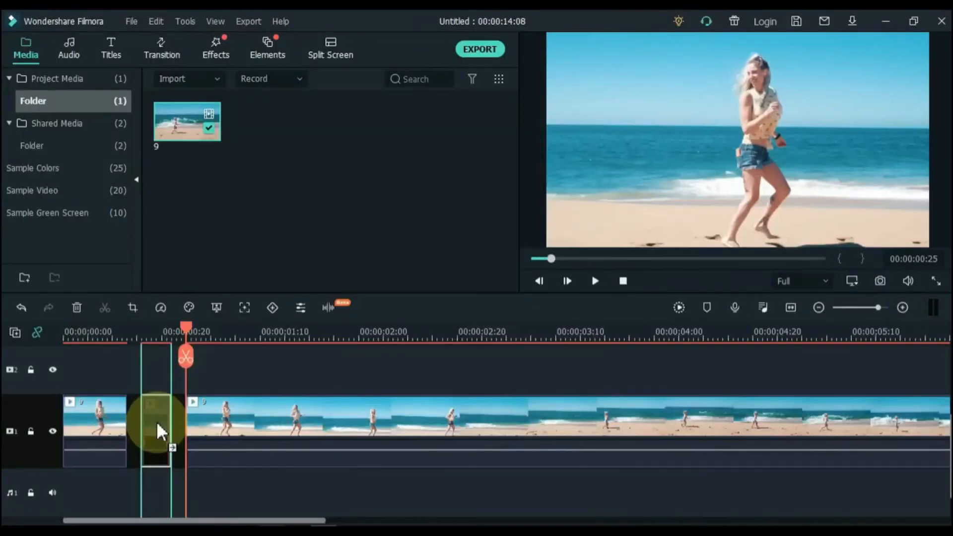
Step: Move the short middle piece of clip 9 within the gap until it snaps against the long piece after it
{"action": "mouse_move", "coordinate": [150, 420]}
{"action": "left_mouse_down"}
{"action": "mouse_move", "coordinate": [142, 421]}
{"action": "mouse_move", "coordinate": [162, 421]}
{"action": "left_mouse_up"}
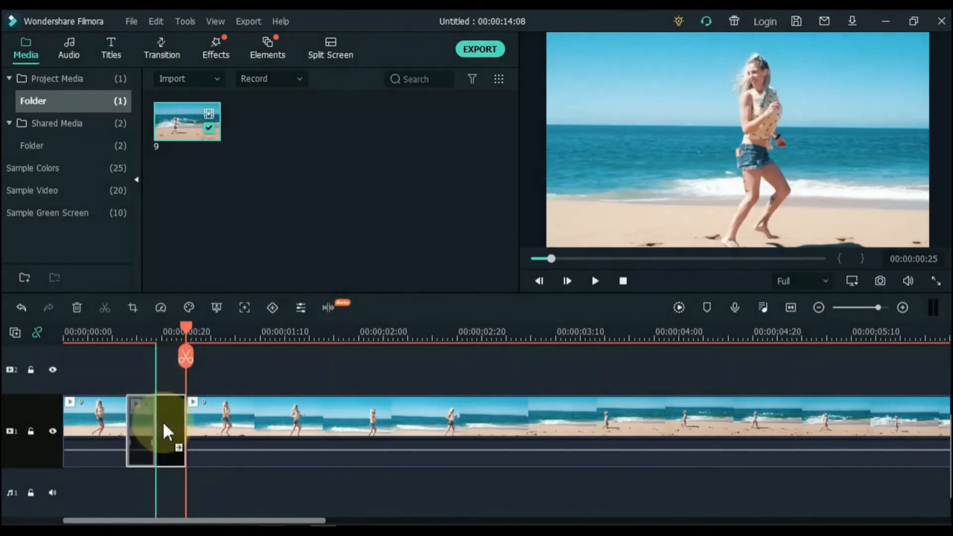
{"action": "mouse_move", "coordinate": [163, 421]}
{"action": "left_mouse_down"}
{"action": "mouse_move", "coordinate": [142, 421]}
{"action": "mouse_move", "coordinate": [170, 421]}
{"action": "left_mouse_up"}
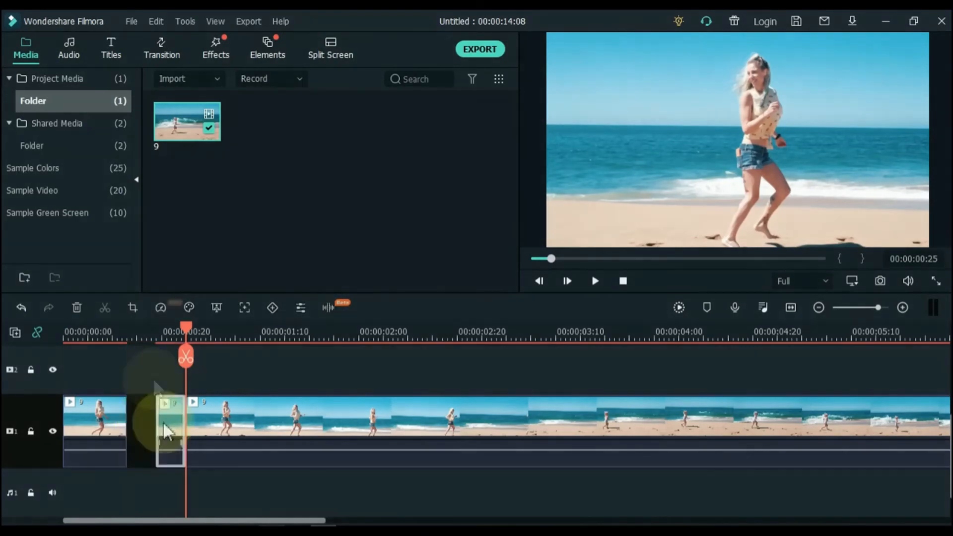
Step: Disable timeline snapping and place the short middle piece of clip 9 freely between its two neighbouring pieces
{"action": "right_click", "coordinate": [168, 383]}
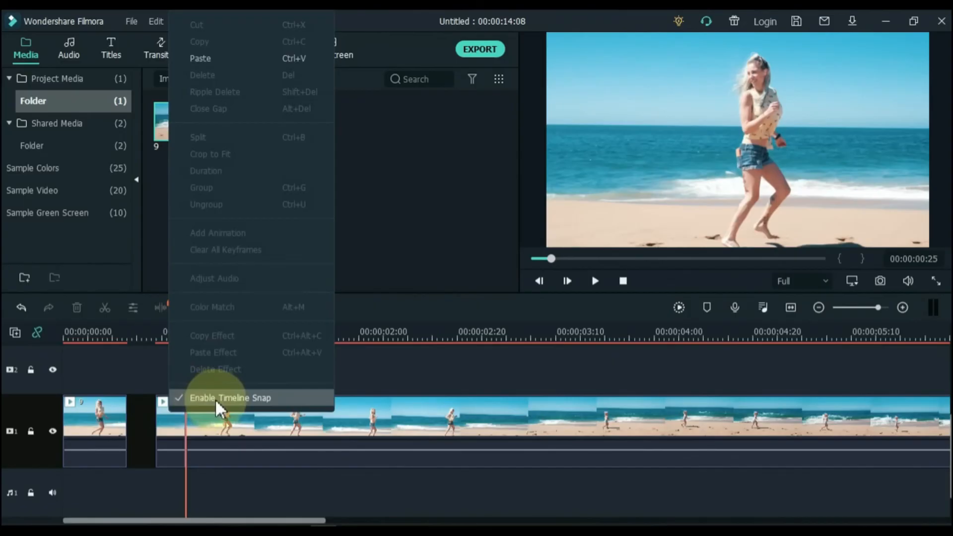
{"action": "left_click", "coordinate": [215, 398]}
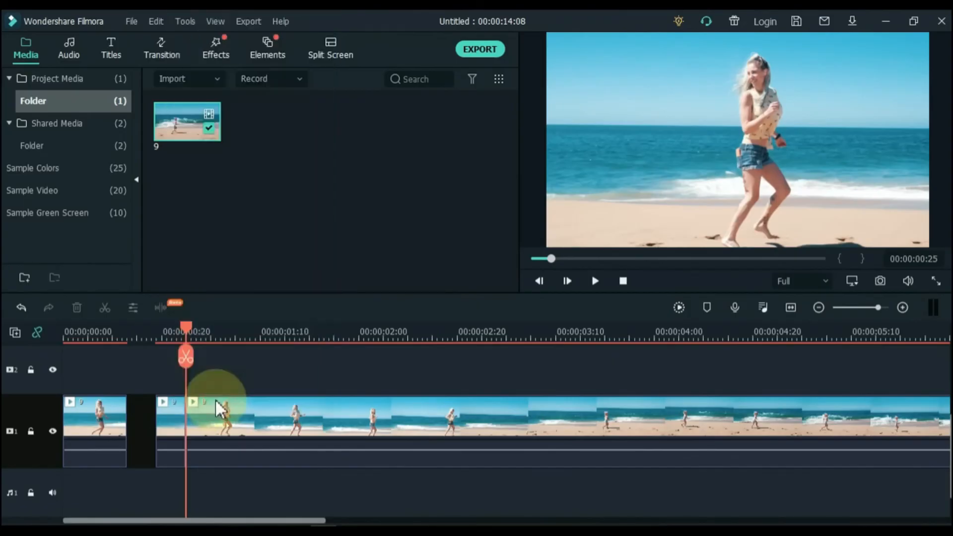
{"action": "left_click_drag", "start_coordinate": [167, 409], "coordinate": [145, 415]}
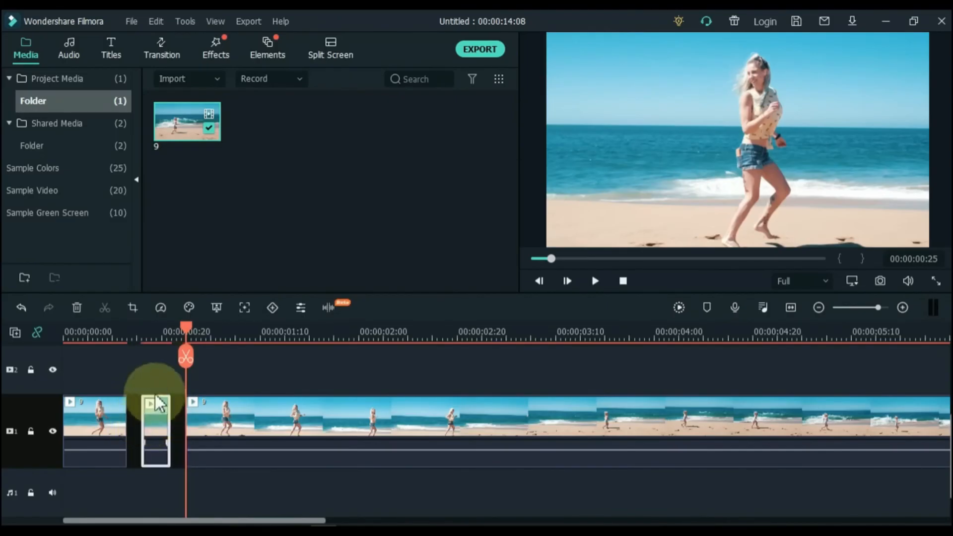
Step: Enable timeline snapping again and try moving the short middle piece of clip 9 within the gap
{"action": "left_click", "coordinate": [161, 378]}
{"action": "right_click", "coordinate": [162, 378]}
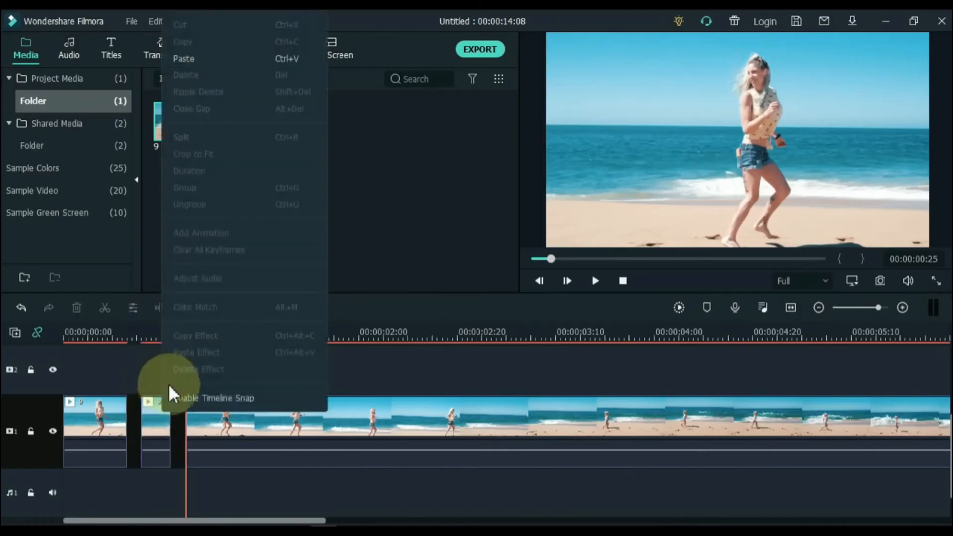
{"action": "left_click", "coordinate": [204, 395]}
{"action": "mouse_move", "coordinate": [154, 412]}
{"action": "left_mouse_down"}
{"action": "mouse_move", "coordinate": [163, 410]}
{"action": "mouse_move", "coordinate": [154, 410]}
{"action": "left_mouse_up"}
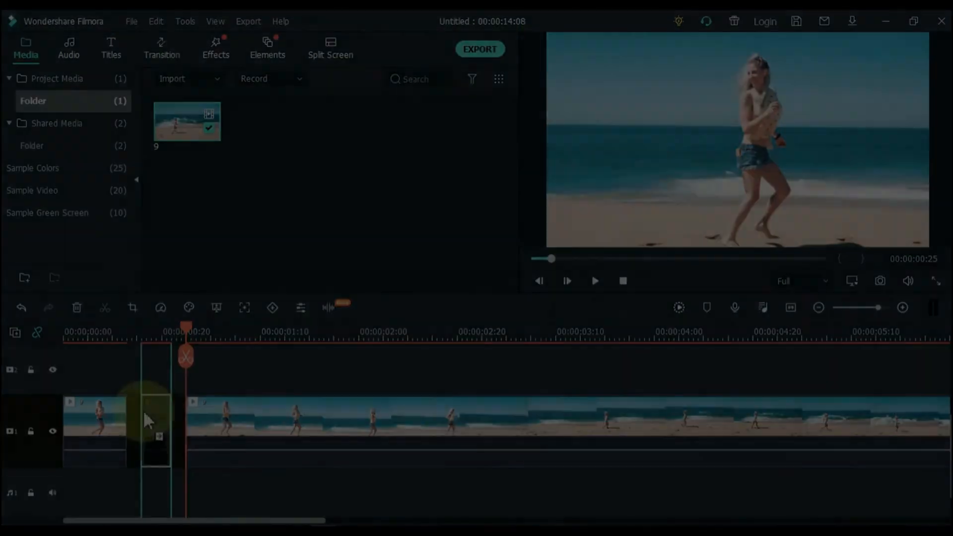